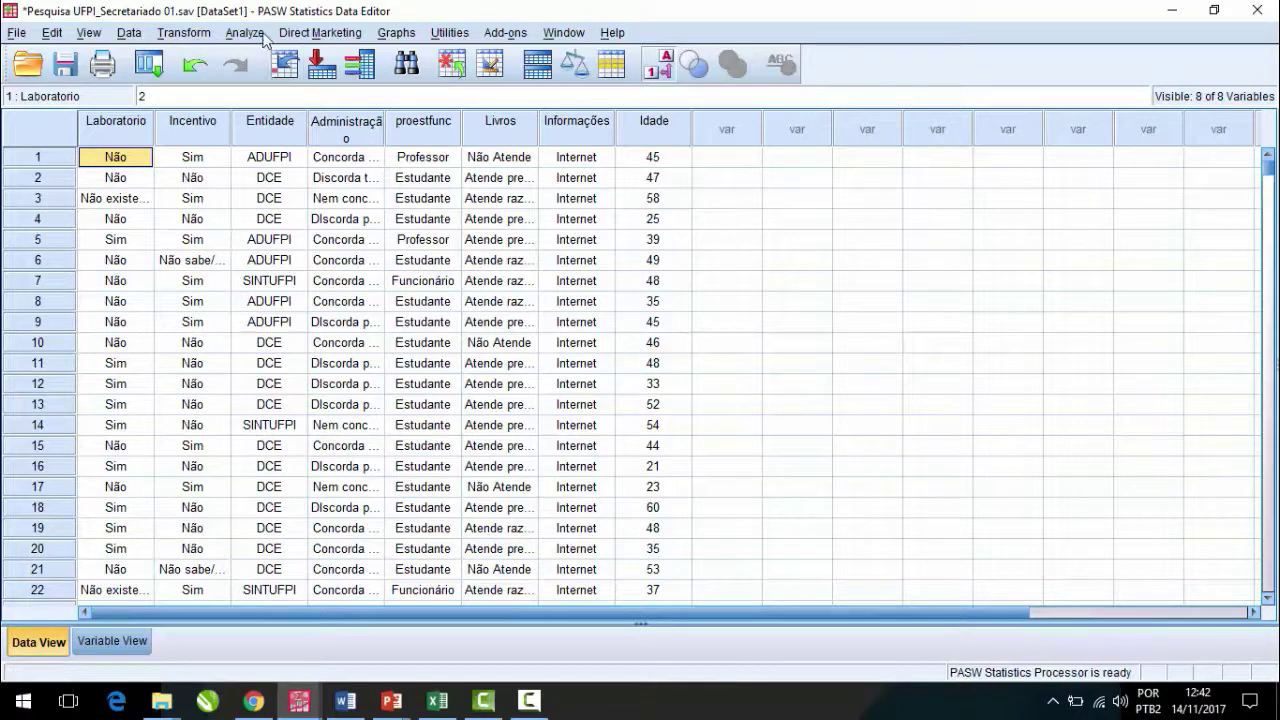
Step: Set up a Crosstabs analysis with the "Qual entidade abaixo" question in the rows and Função [proestfunc] in the columns
left_click(265, 38)
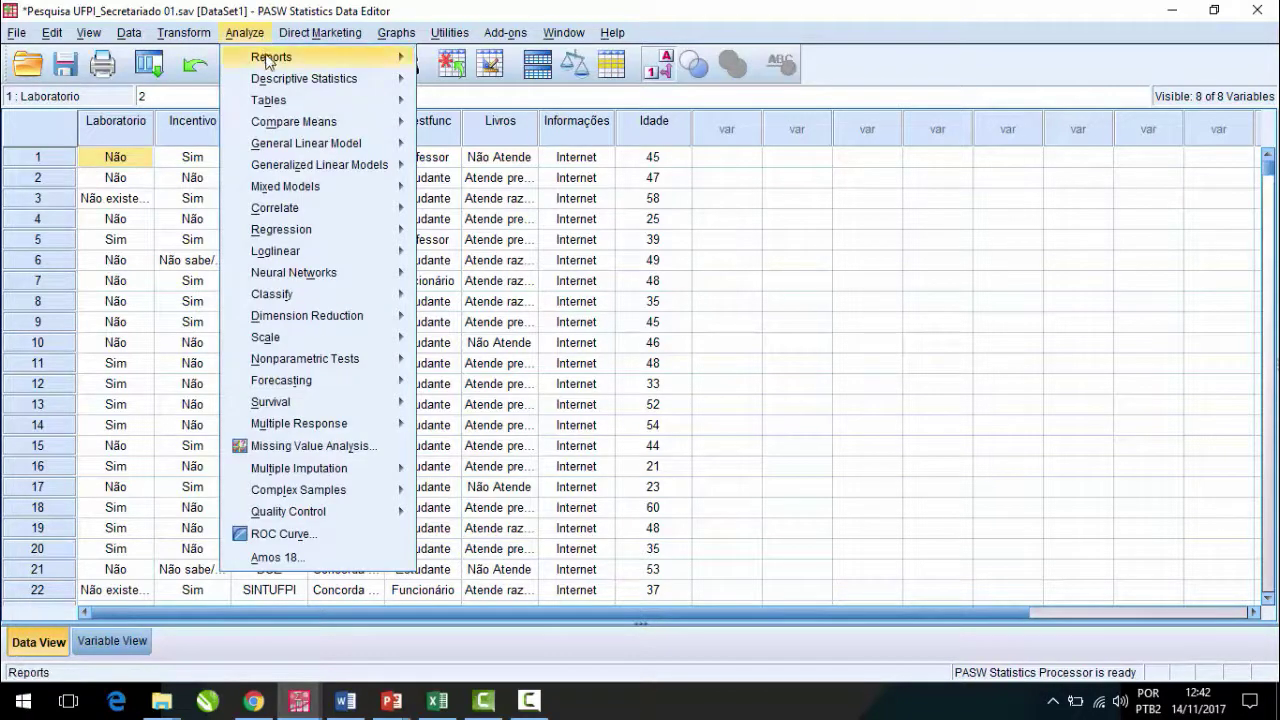
mouse_move(271, 68)
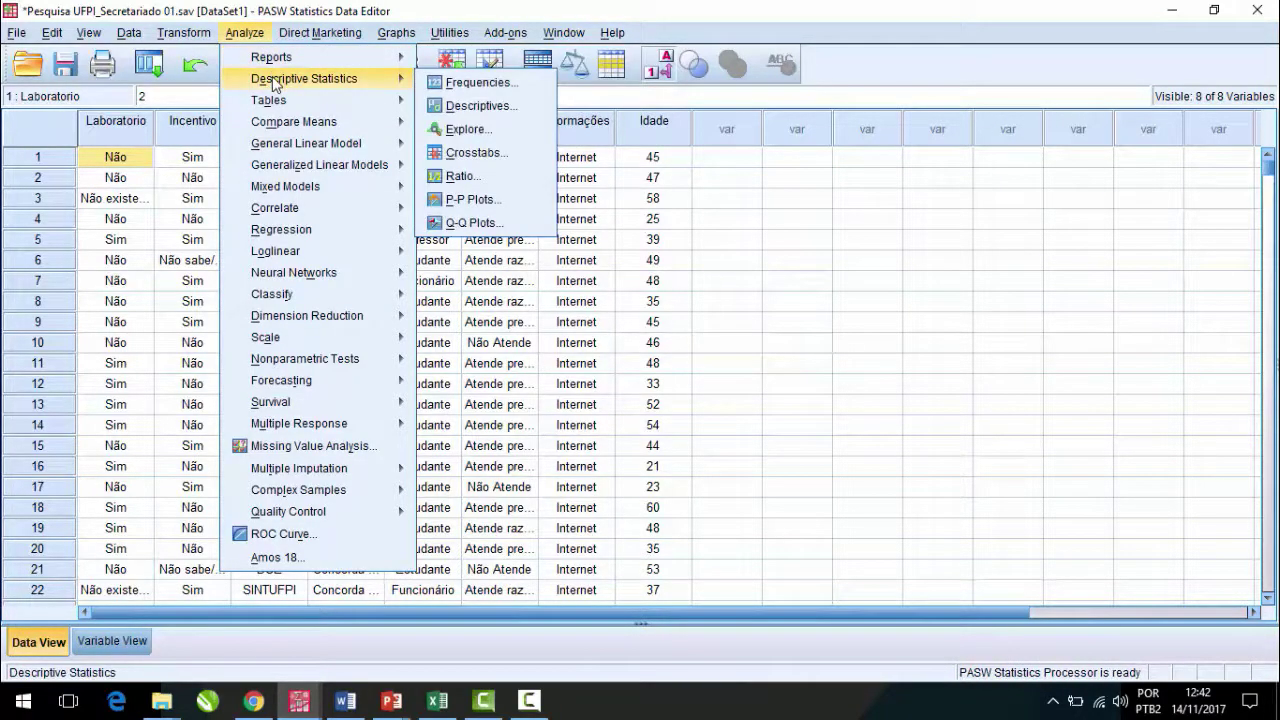
left_click(507, 155)
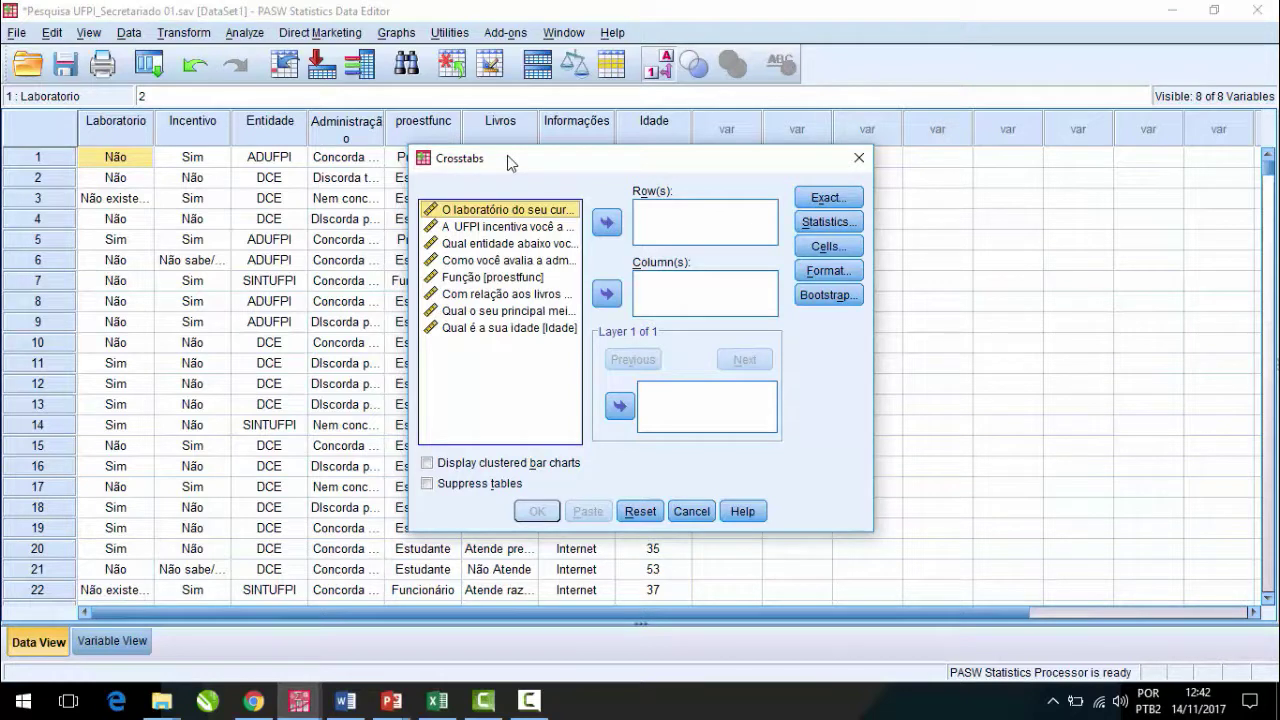
left_click(496, 244)
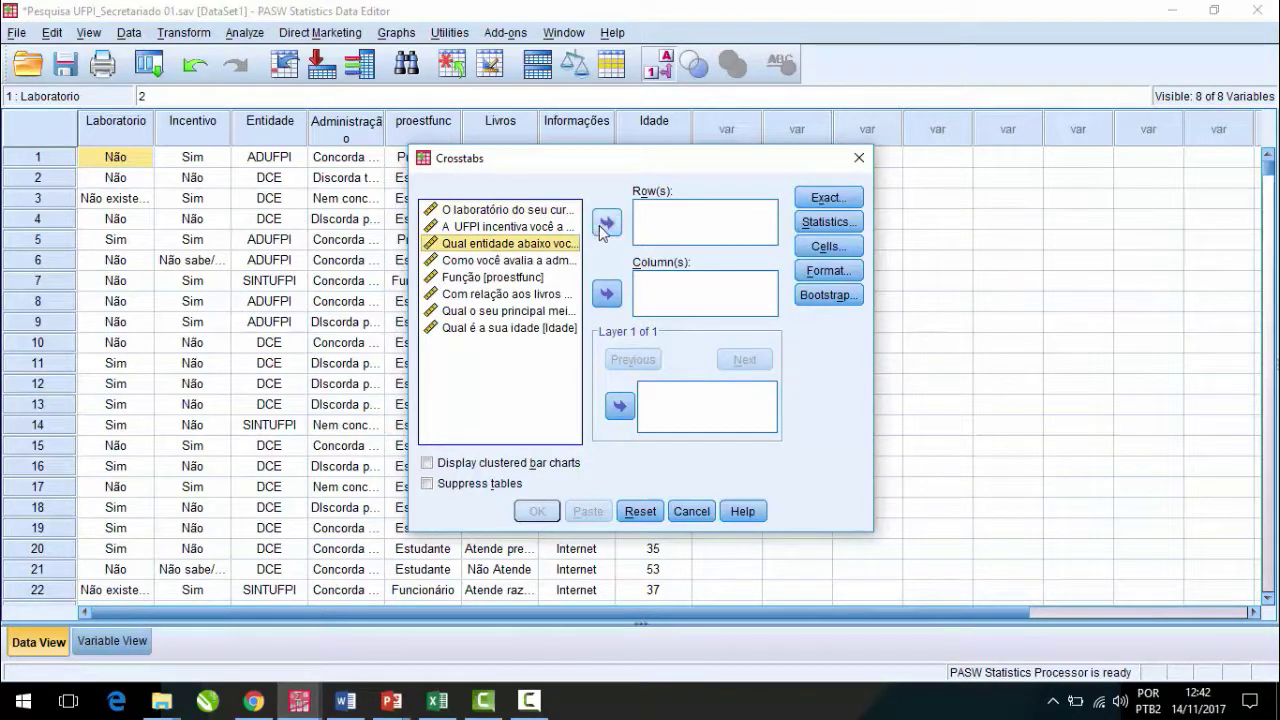
left_click(607, 222)
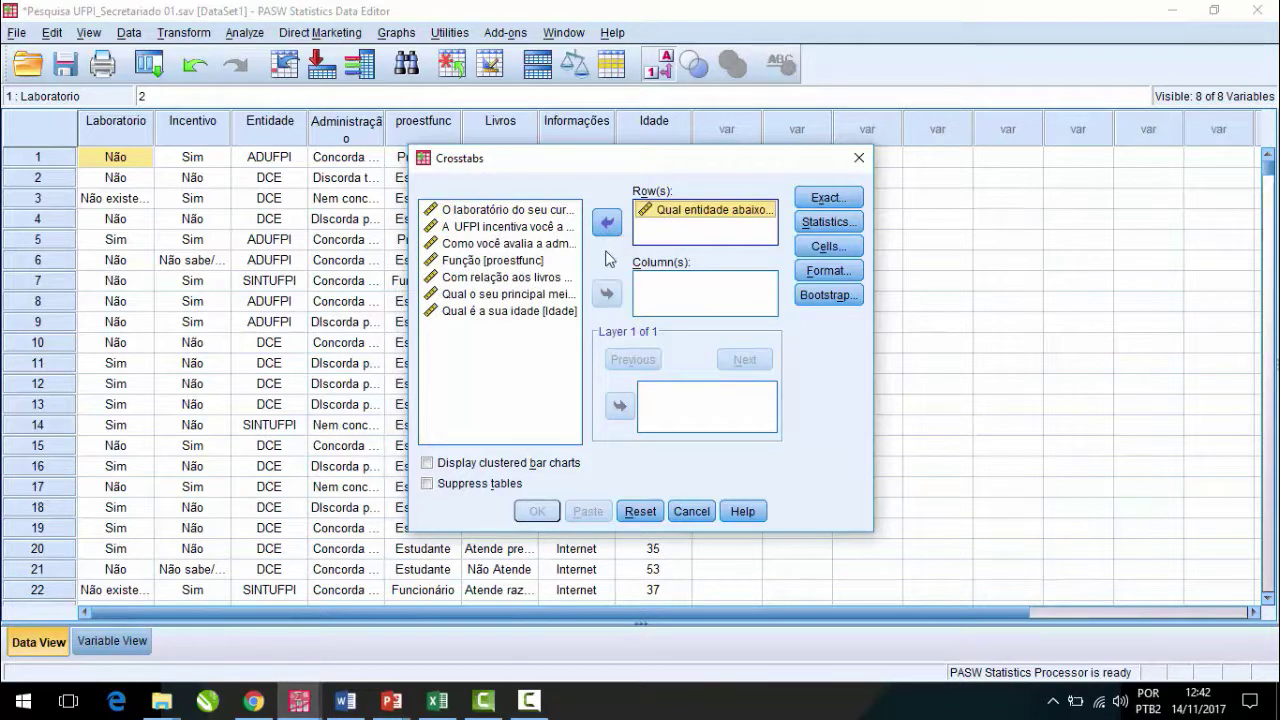
left_click(518, 260)
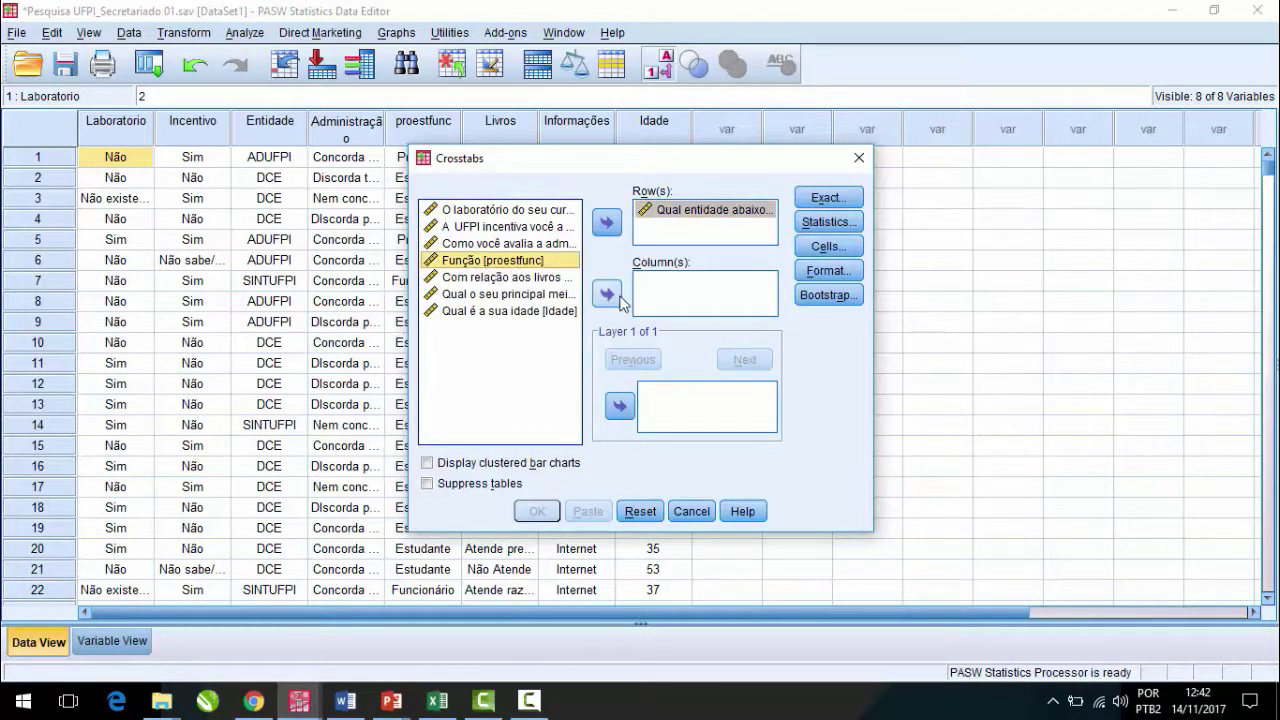
left_click(608, 294)
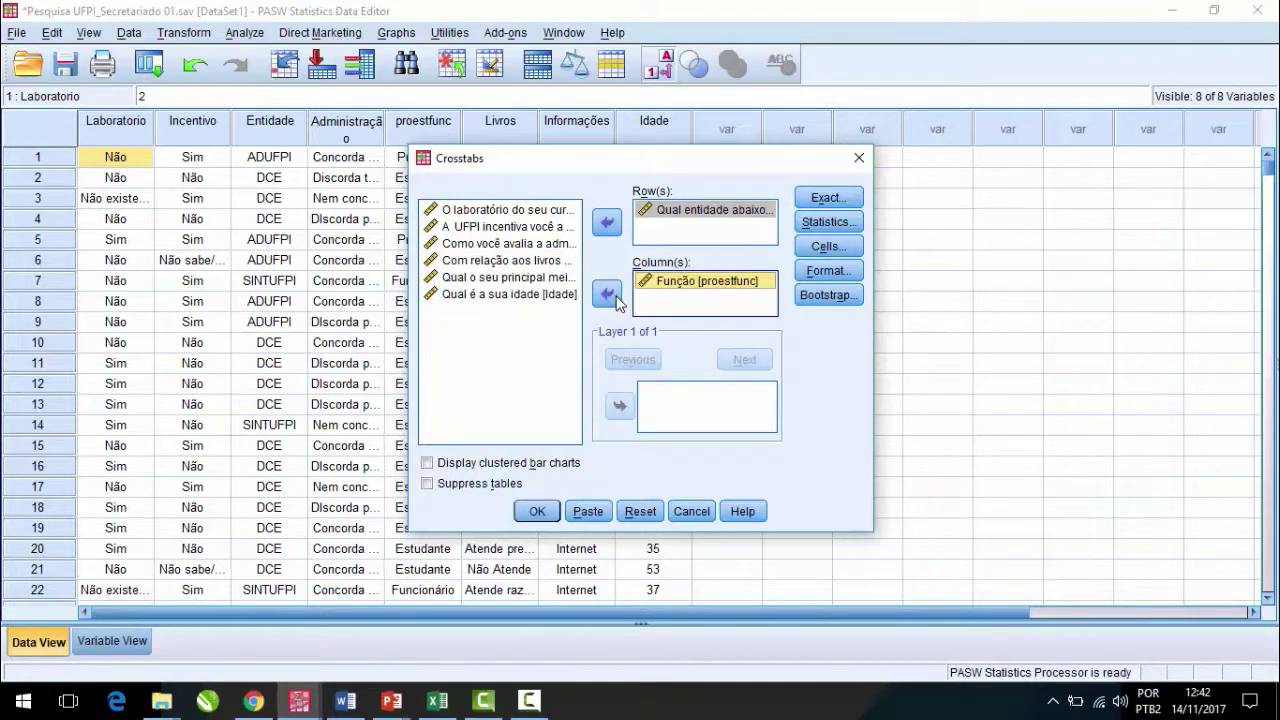
Step: Configure the crosstab cells to show total percentages instead of observed counts
left_click(853, 250)
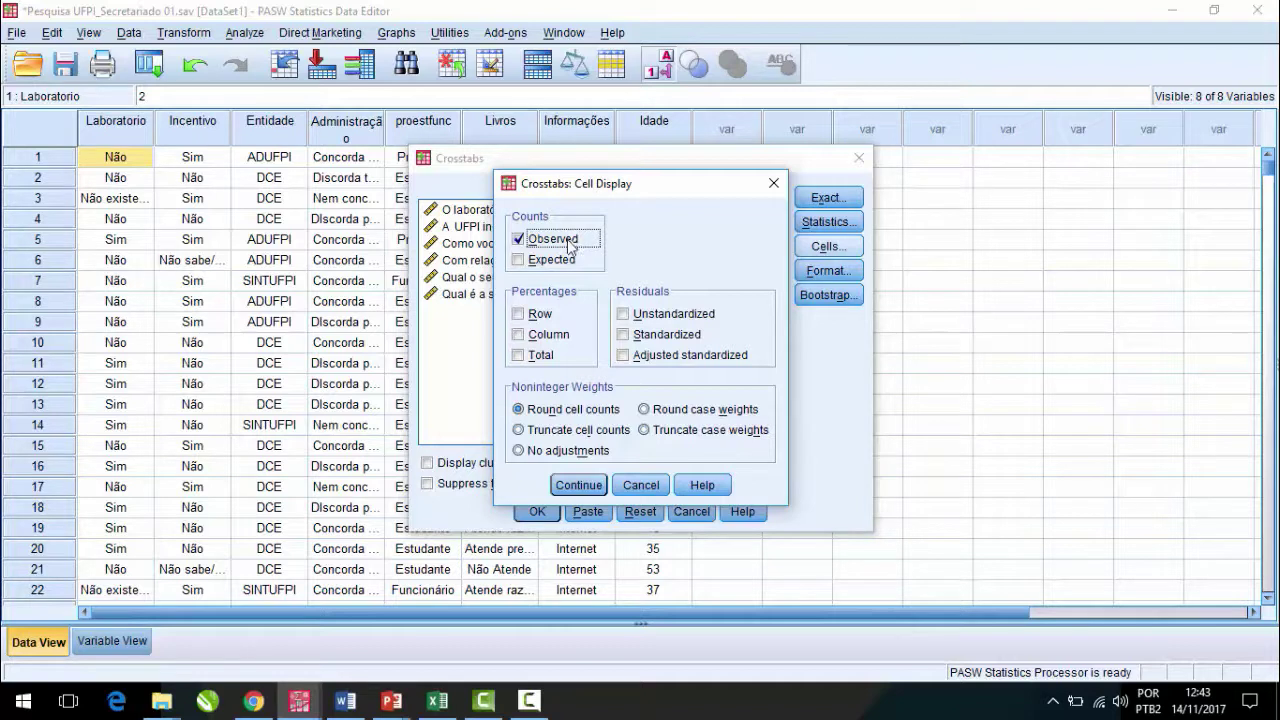
left_click(568, 243)
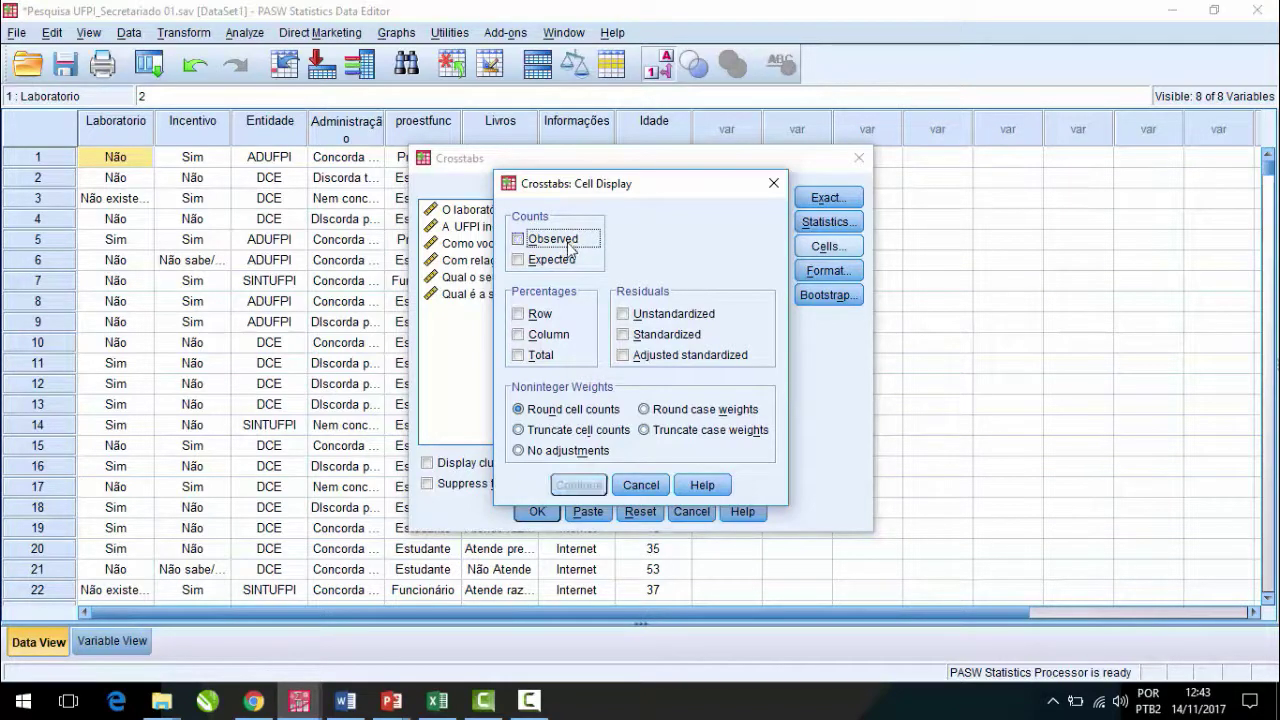
left_click(543, 360)
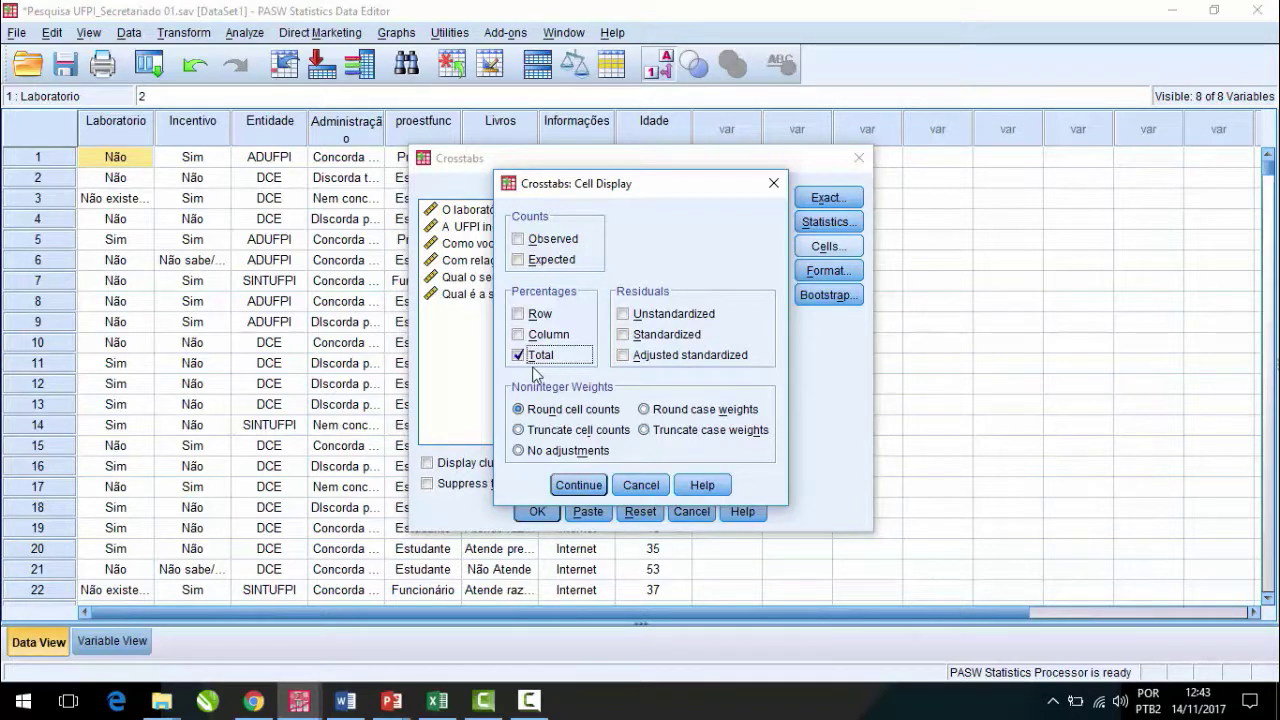
left_click(578, 487)
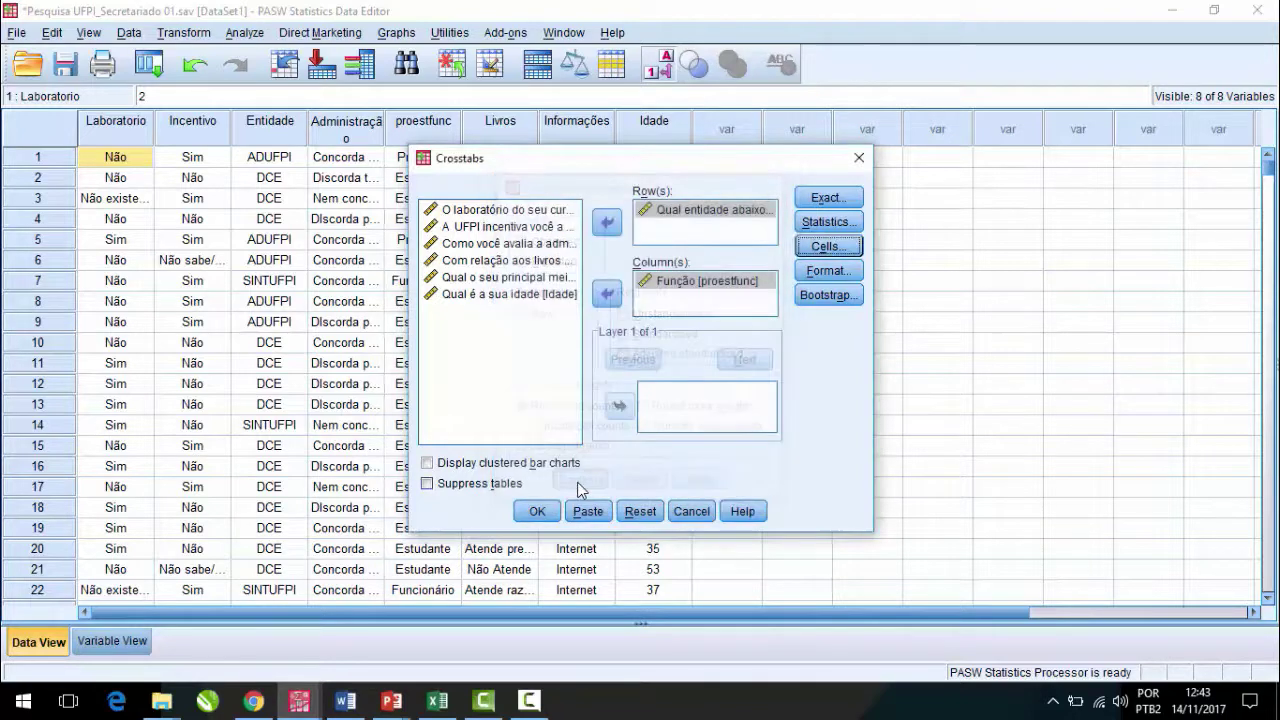
Step: Add the Chi-square statistic to the crosstab and run the analysis
left_click(835, 225)
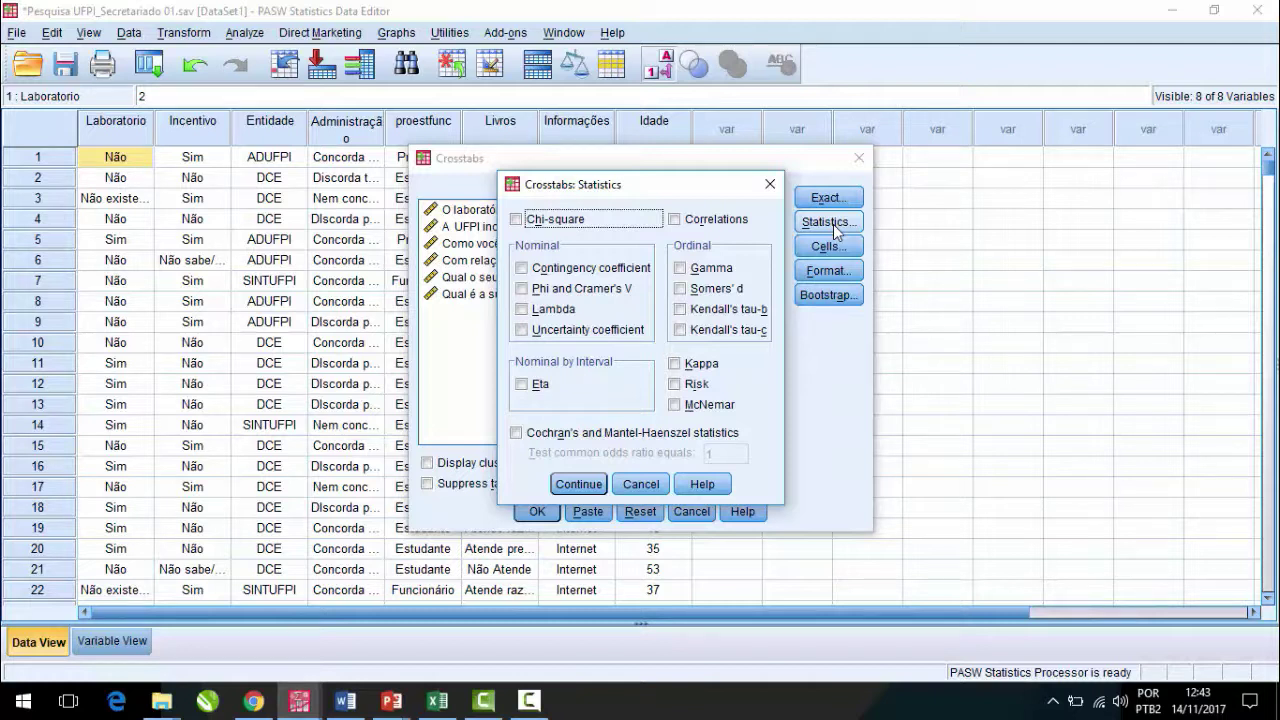
left_click(576, 222)
left_click(576, 484)
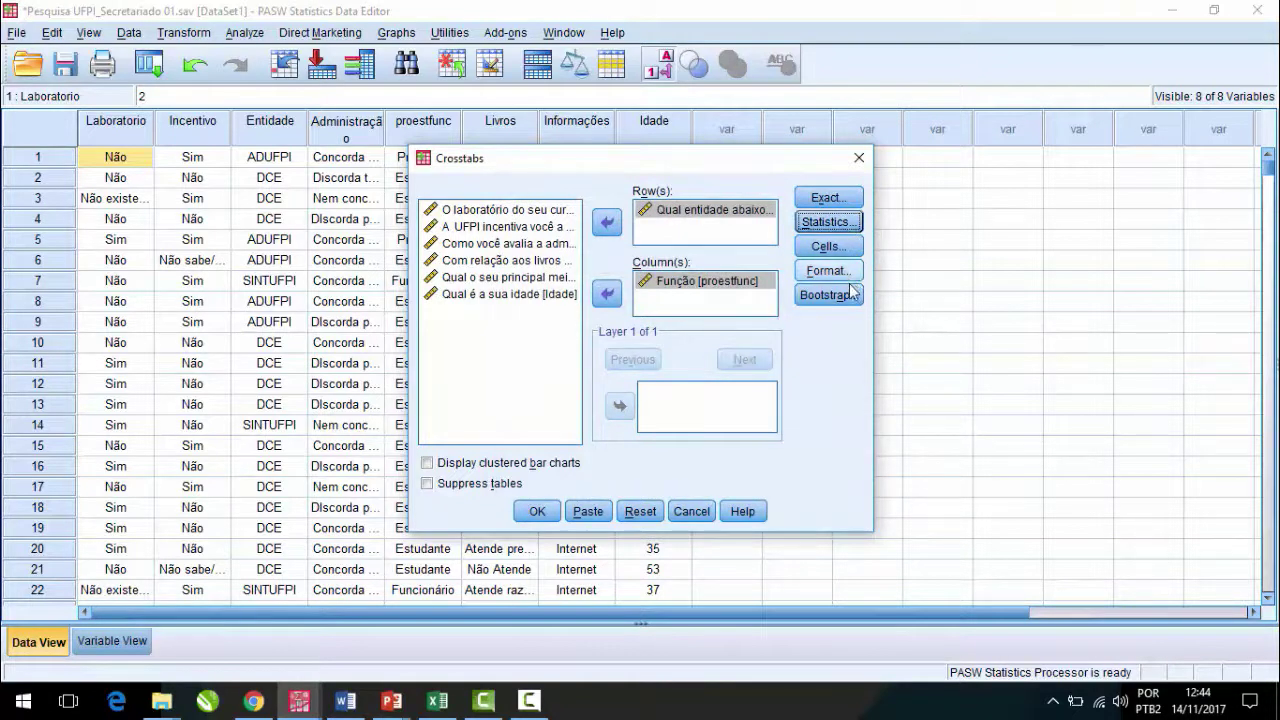
left_click(539, 511)
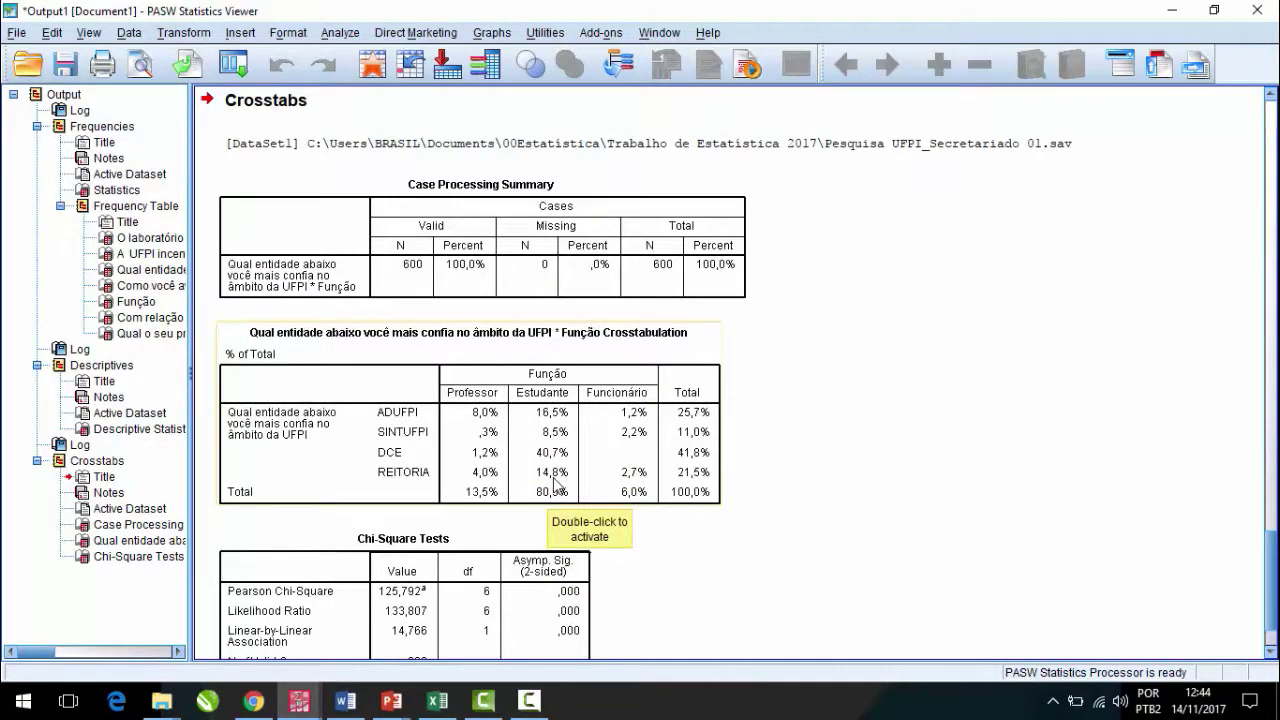
Step: Copy the "Qual entidade abaixo você mais confia no âmbito da UFPI * Função" crosstabulation table from the output
scroll(554, 462, "down", 2)
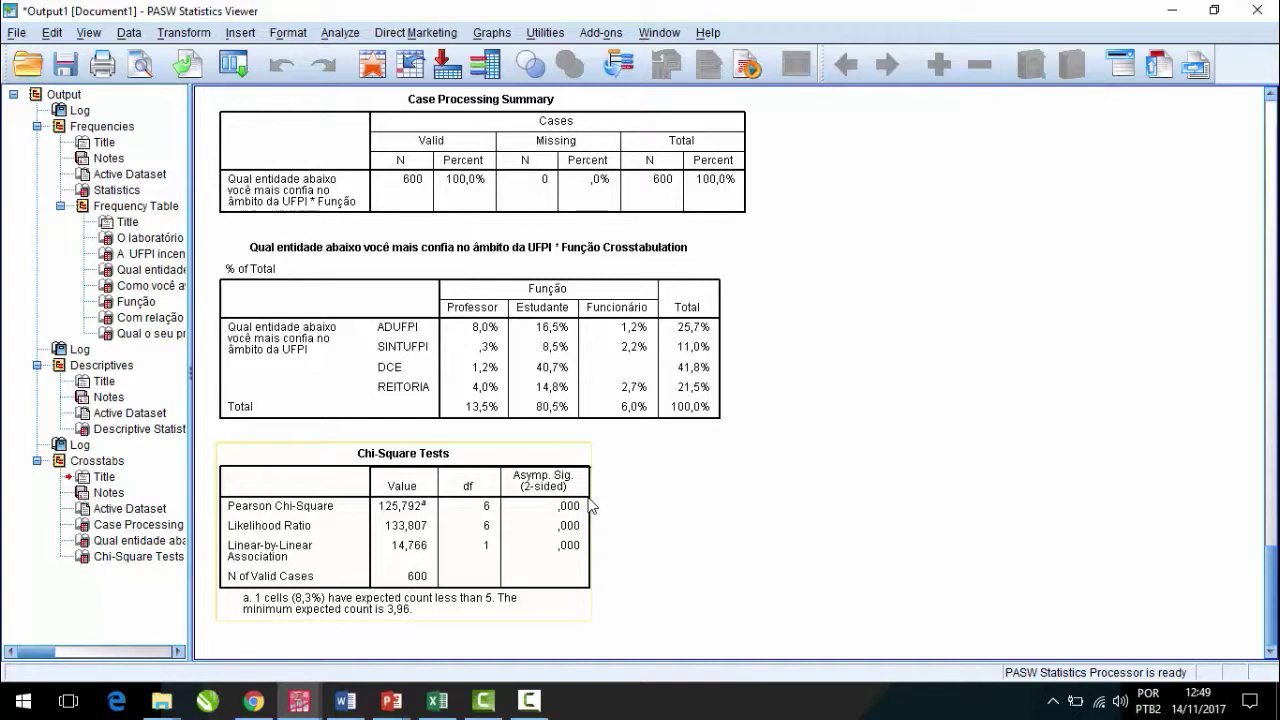
left_click(538, 392)
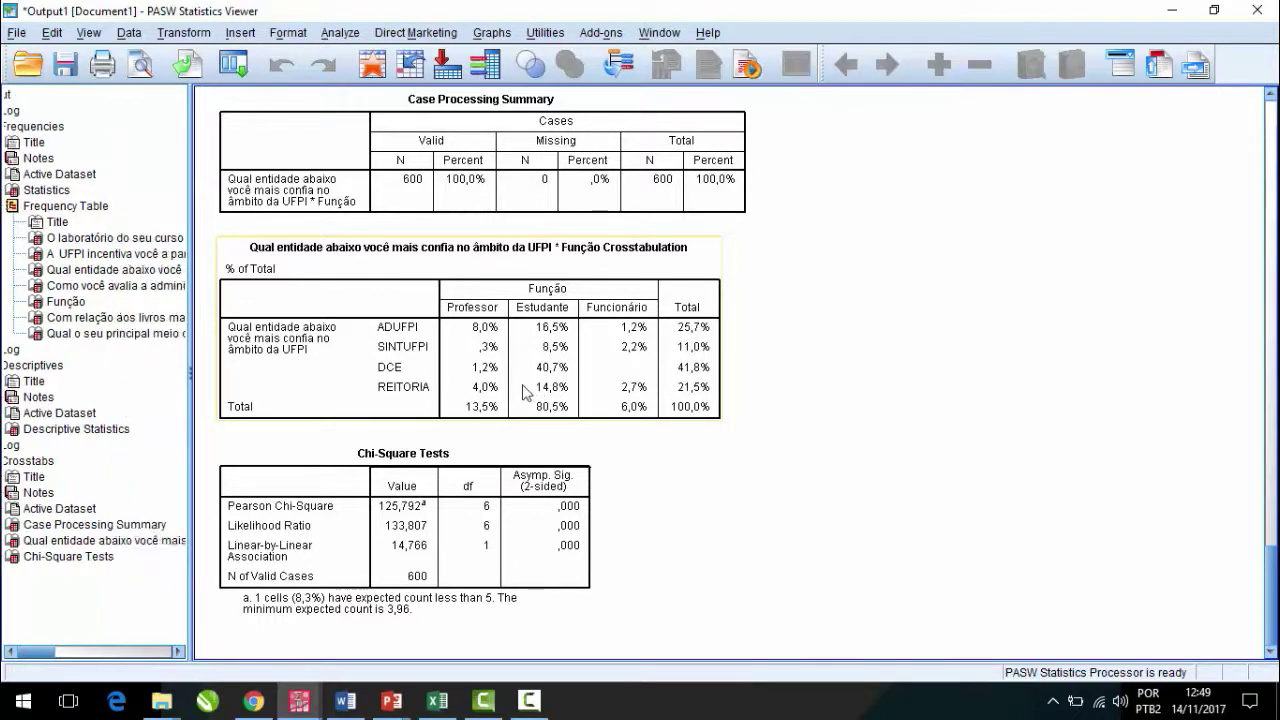
right_click(523, 387)
left_click(564, 433)
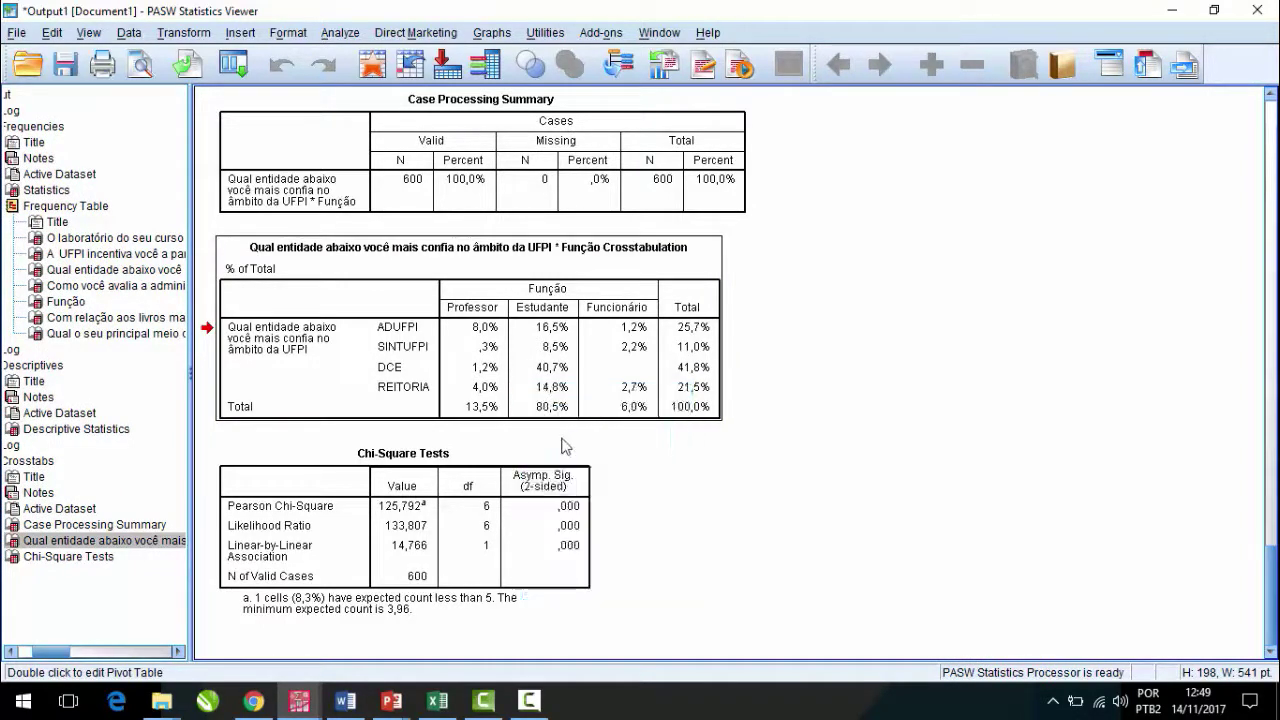
Step: Switch to the blank Excel workbook, widen column B and paste the copied crosstabulation starting at cell A2
left_click(437, 700)
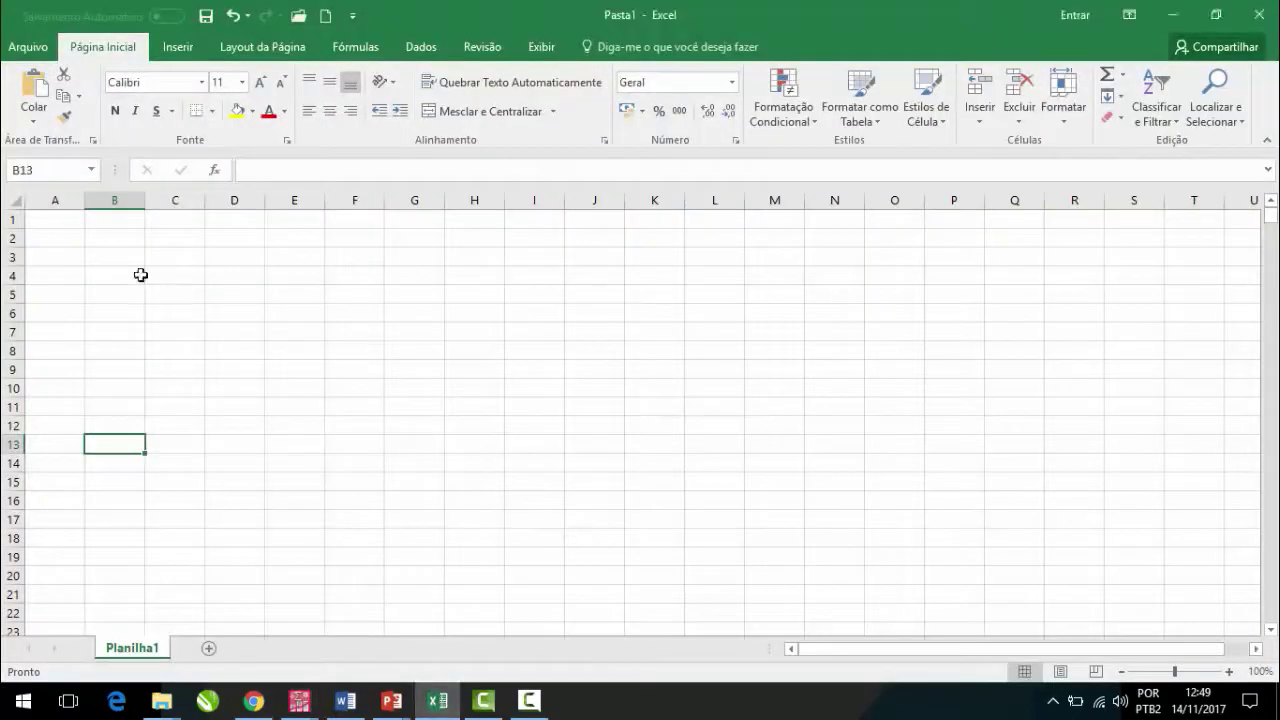
left_click_drag(146, 199, 271, 200)
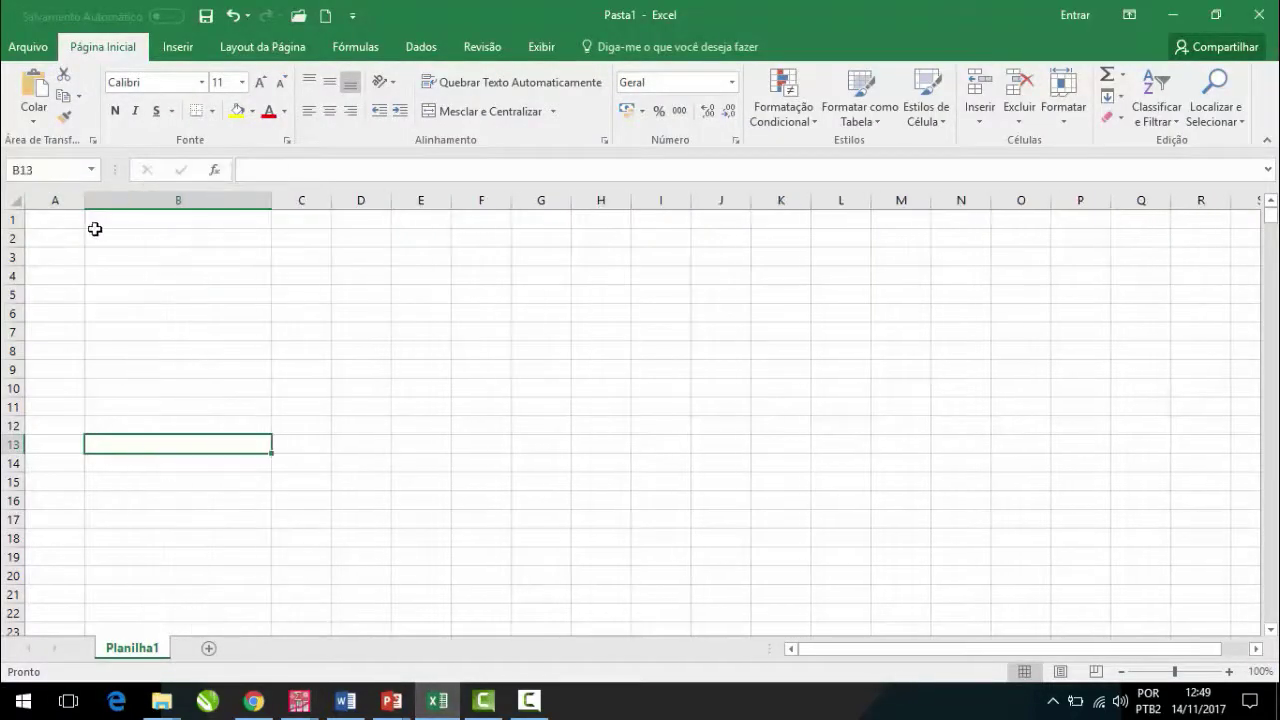
left_click(76, 235)
type("Qual entidade abaixo você mais confia no âmbito da UFPI * Função Crosstabulation % of Total Função Professor\tEstudante\tFuncionário\tTotal Qual entidade abaixo você mais confia no\tADUFPI\t,1\t,2\t,0\t,3 SINTUFPI\t,0\t,1\t,0\t,1 DCE\t,0\t,4\t,4 REITORIA\t,0\t,1\t,0\t,2 Total\t,1\t,8\t,1\t1,0")
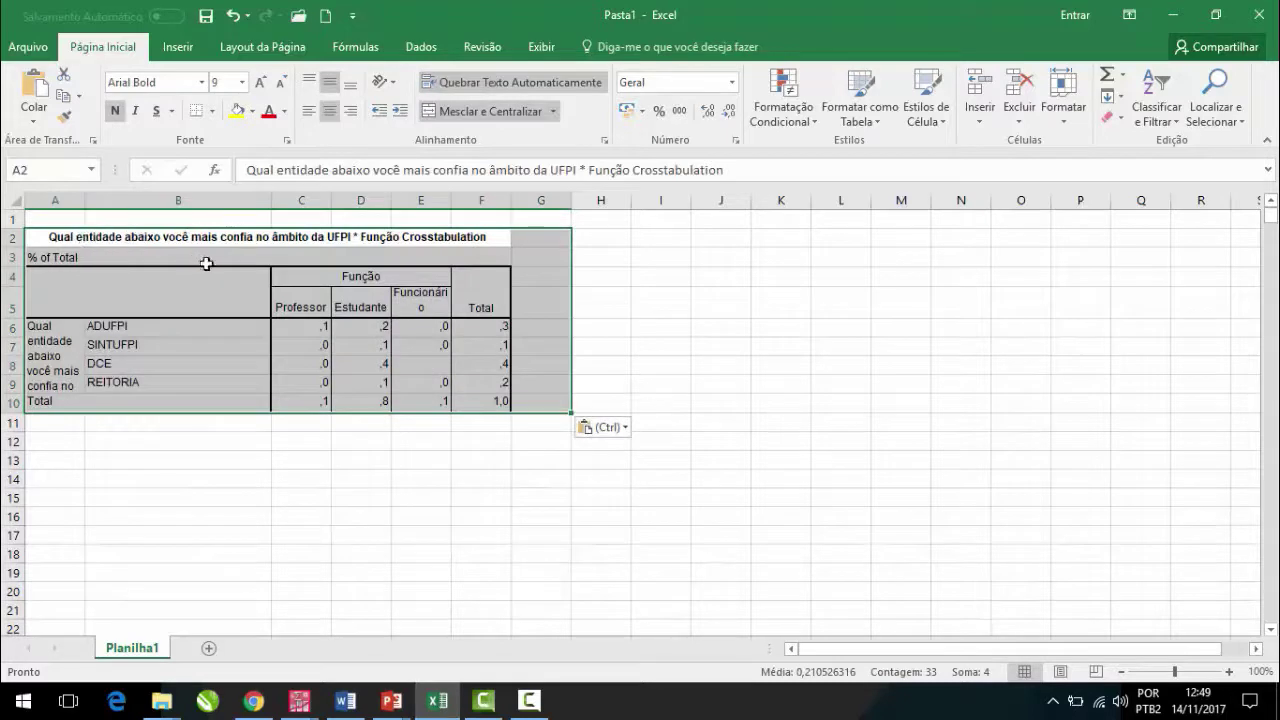
Step: Format the table values in C6:F10 as centred percentages with one decimal place
left_click(322, 325)
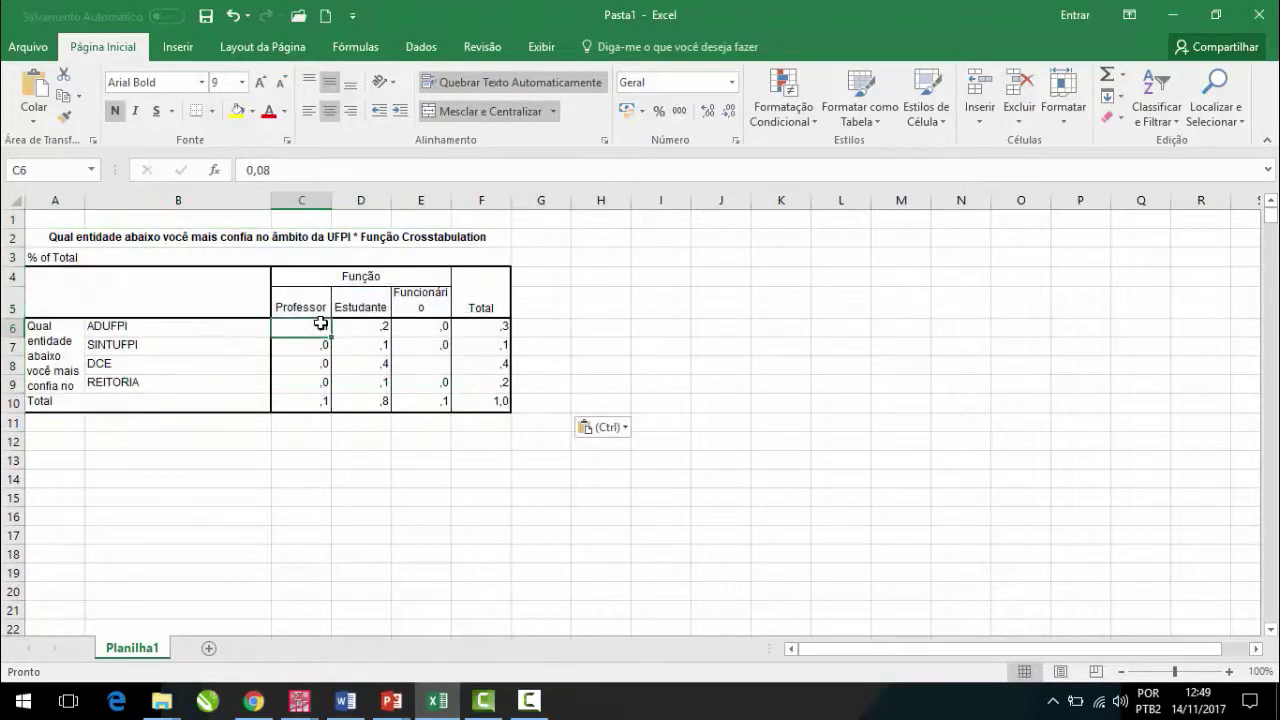
left_click_drag(322, 325, 482, 410)
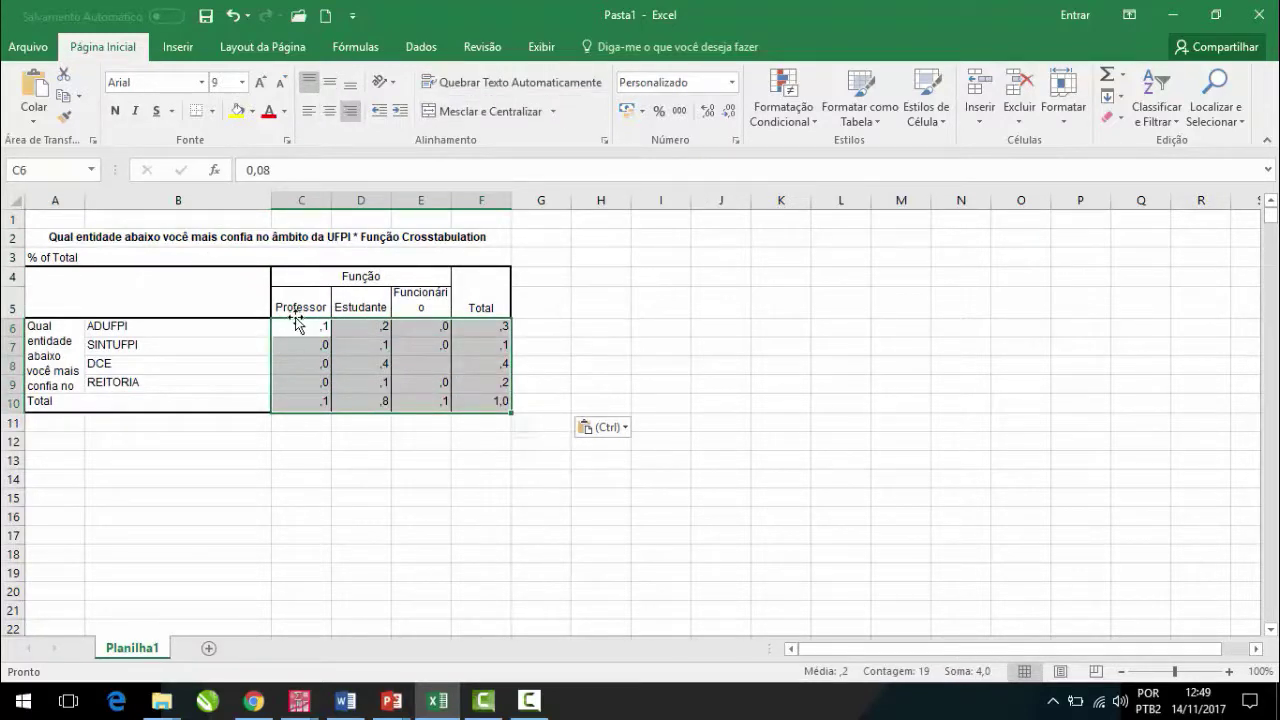
left_click_drag(297, 323, 492, 403)
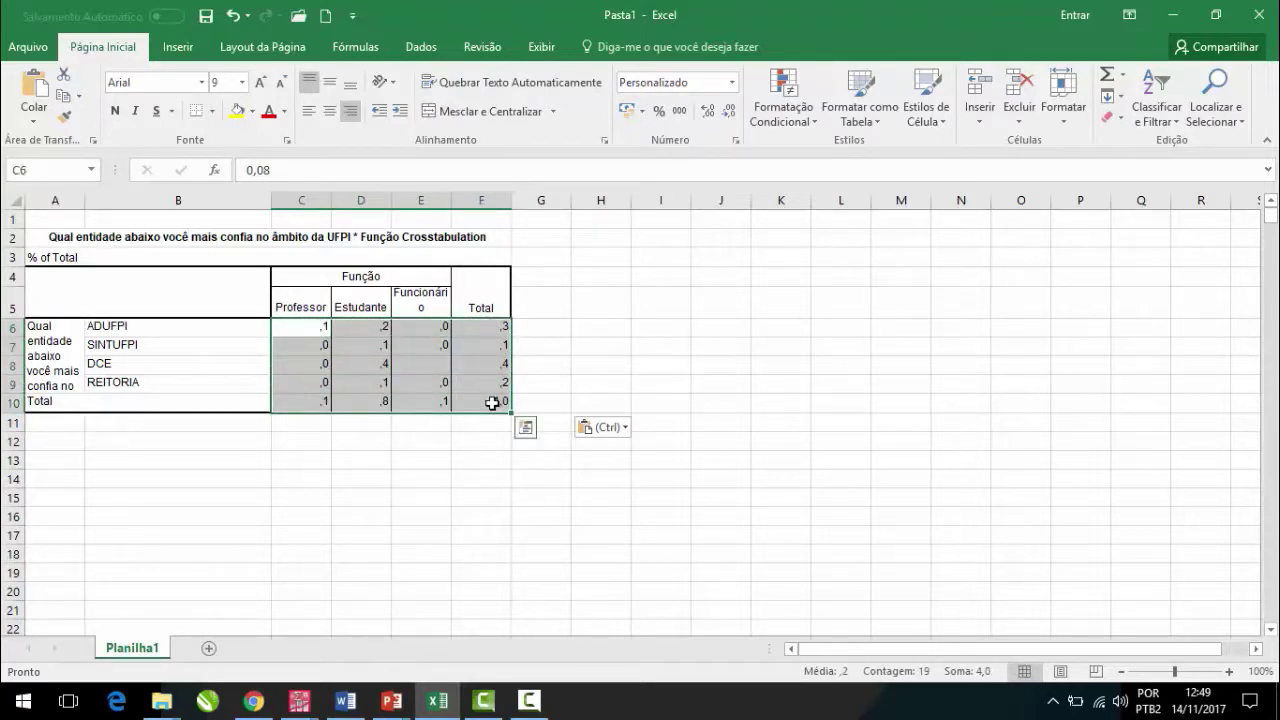
left_click(659, 114)
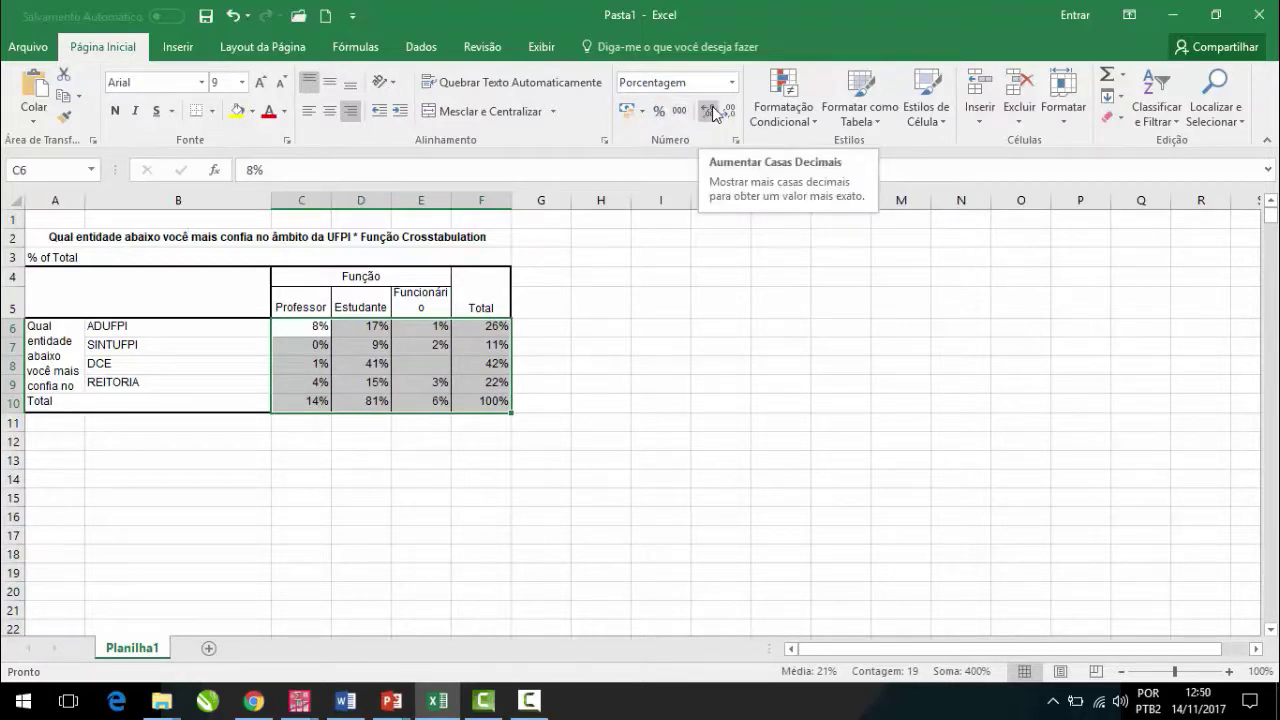
left_click(711, 111)
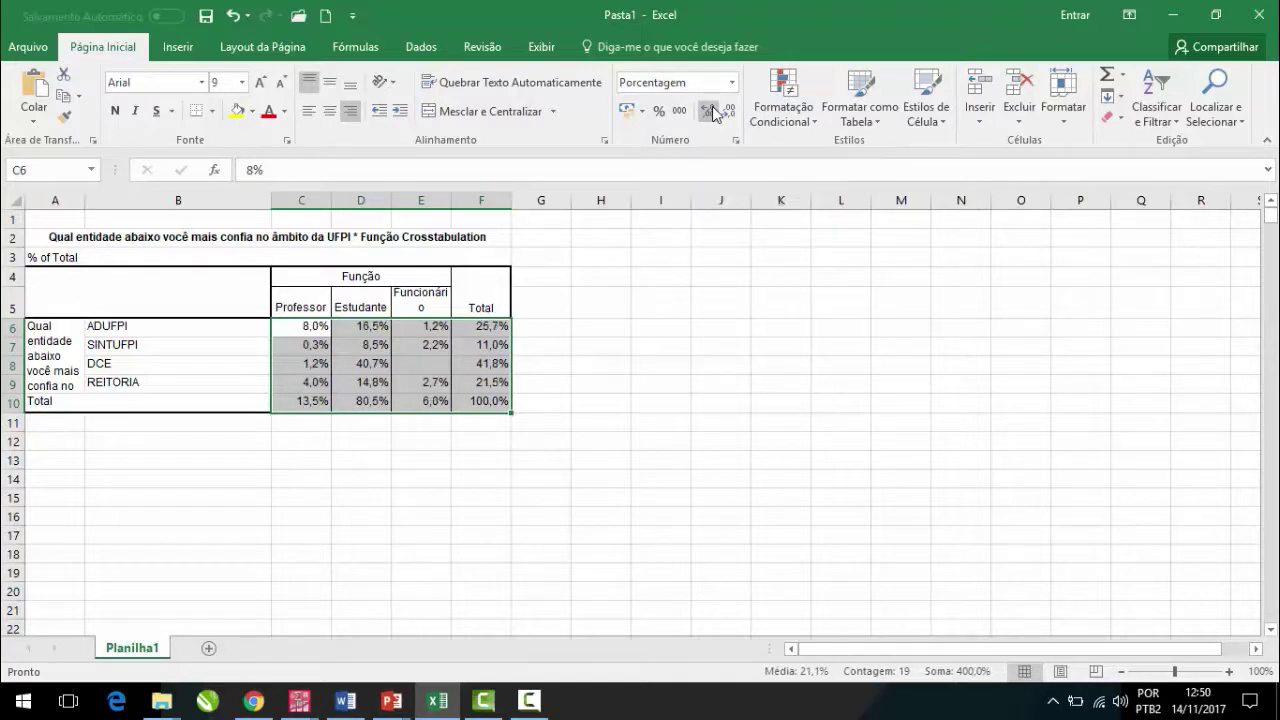
left_click(334, 113)
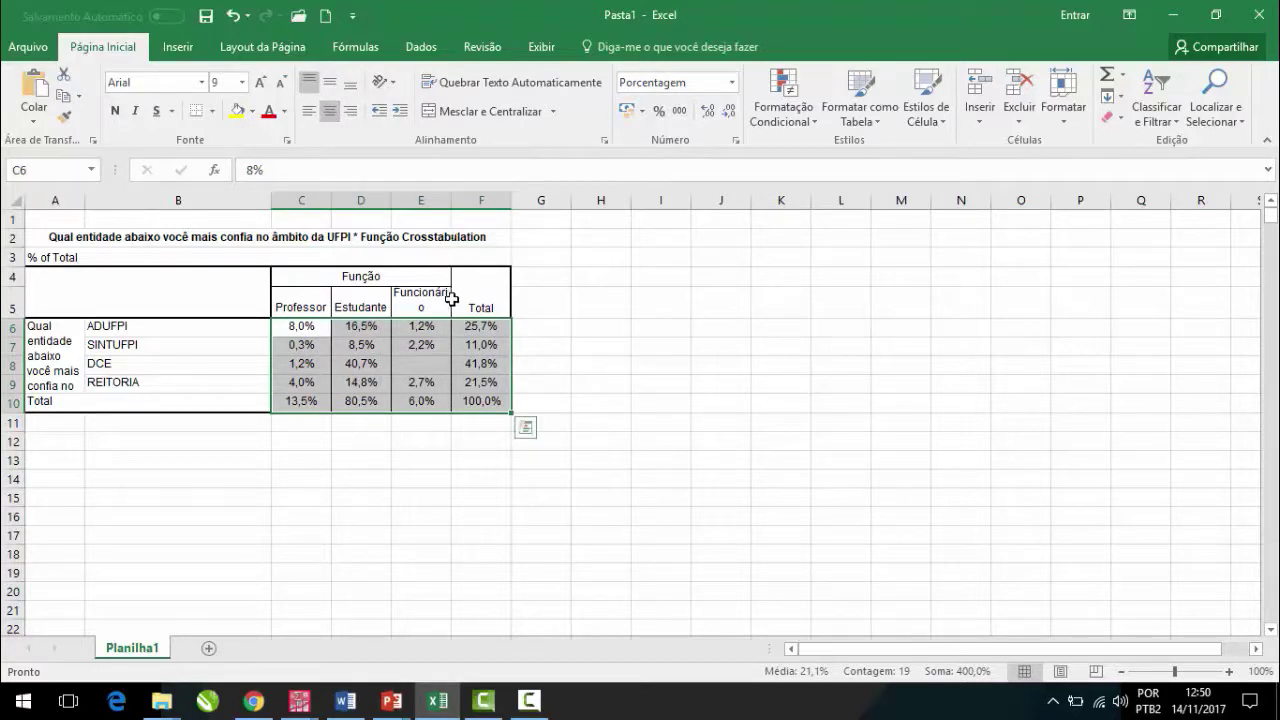
Step: Fit column E to the Funcionário heading and reduce the height of row 5 to a single text line
left_click_drag(451, 200, 511, 200)
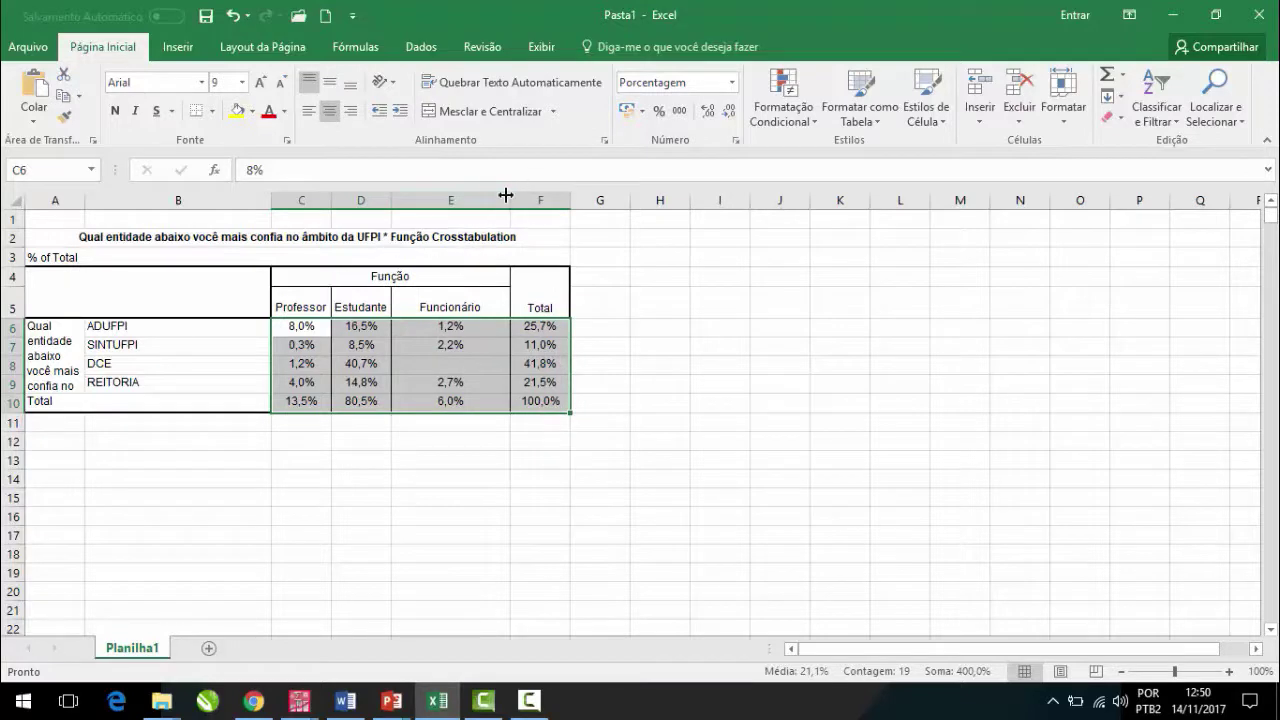
double_click(506, 195)
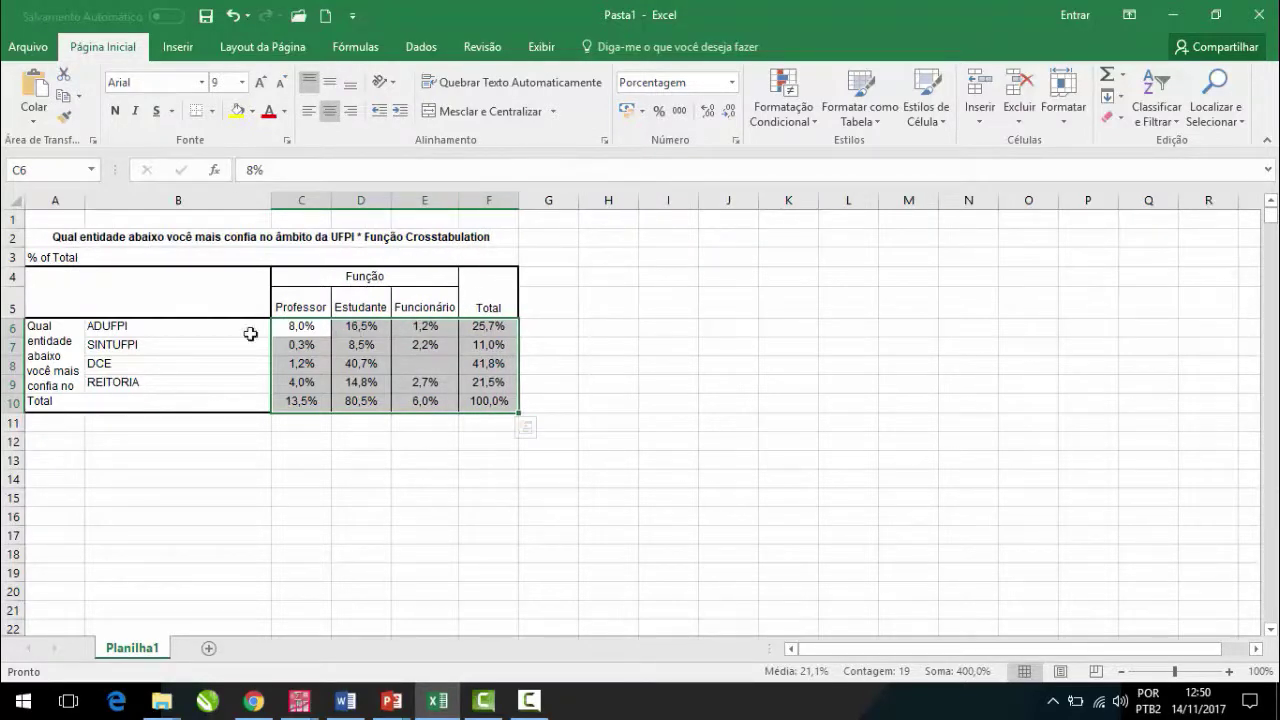
left_click_drag(13, 316, 12, 304)
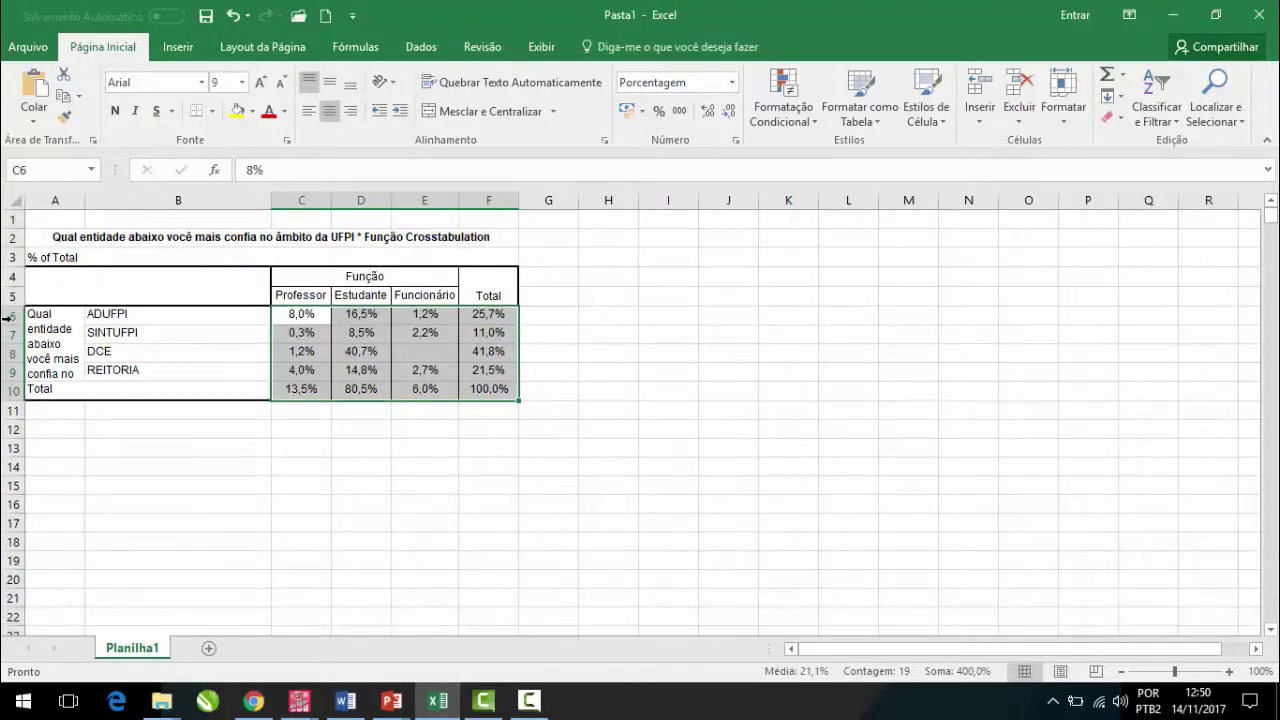
Step: Delete column A, which holds the question text beside the entity names
left_click(57, 198)
right_click(60, 202)
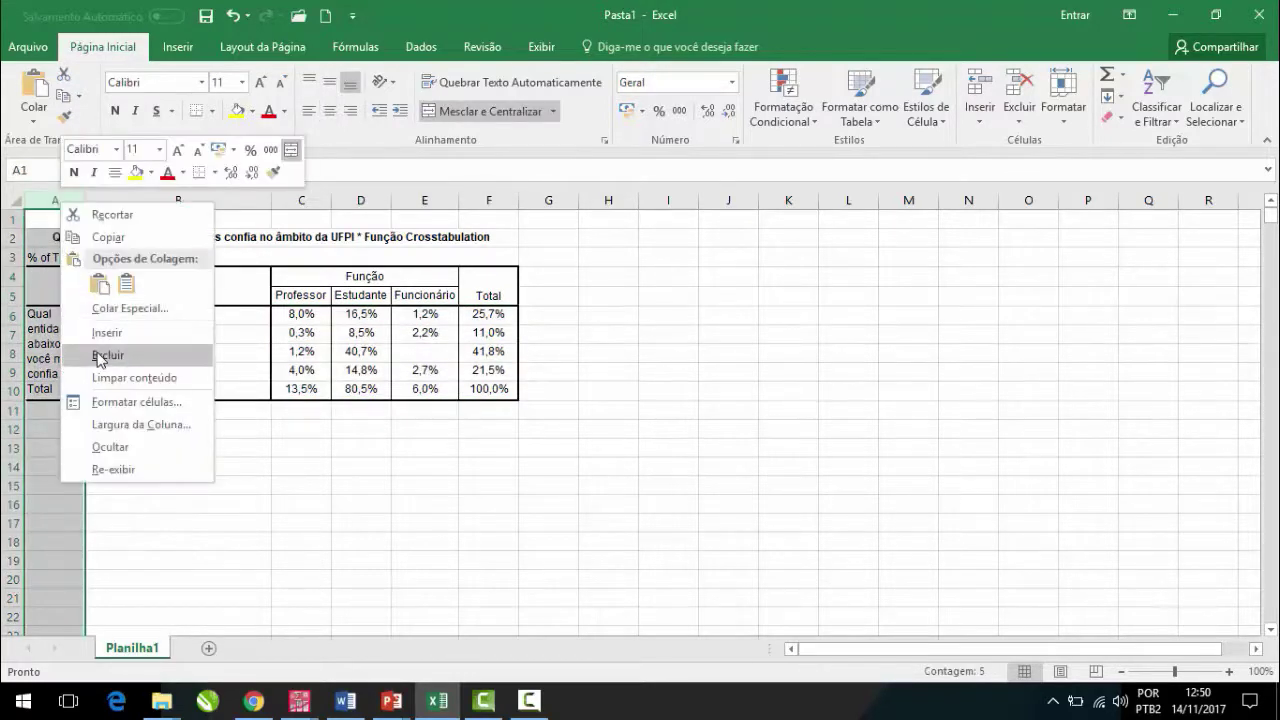
left_click(57, 198)
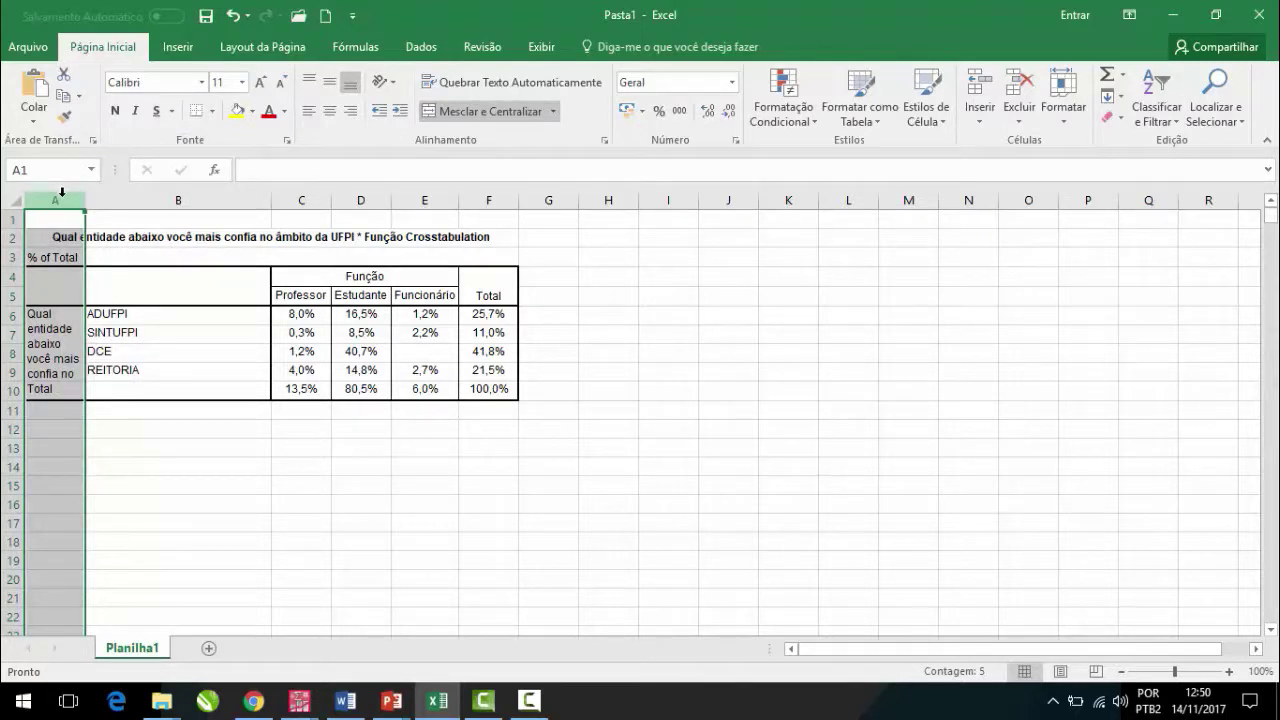
right_click(62, 192)
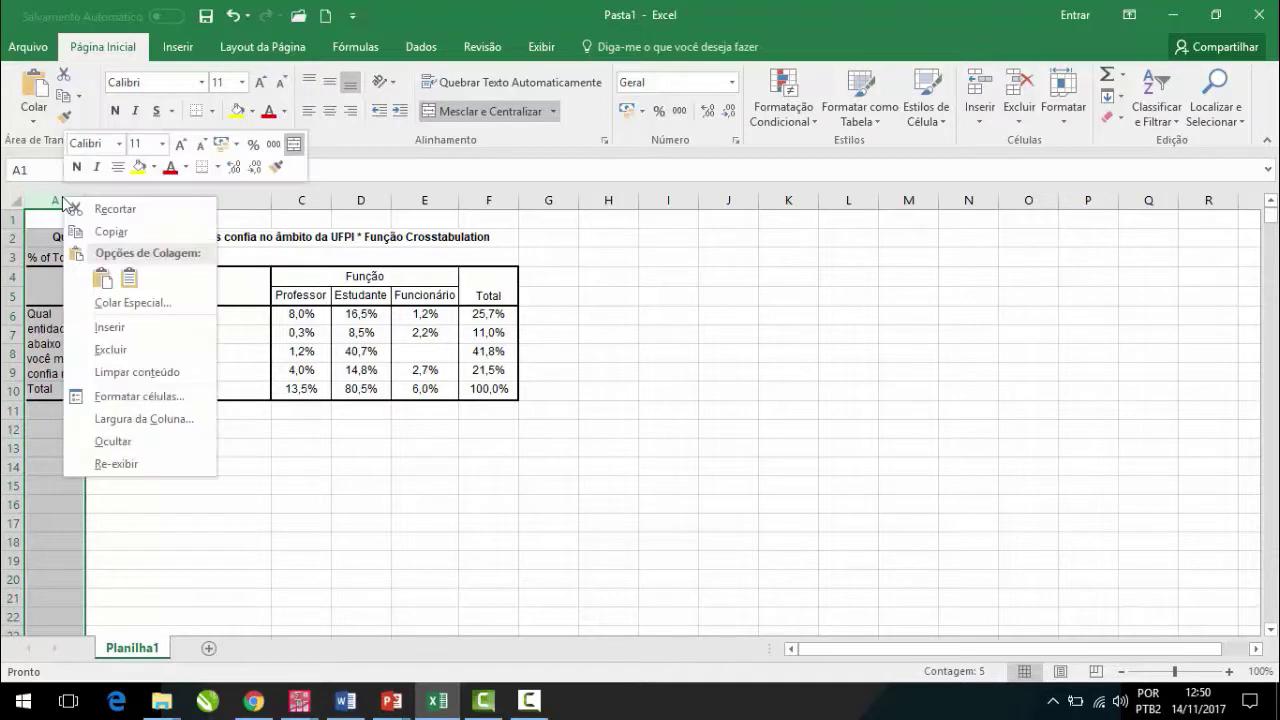
left_click(137, 350)
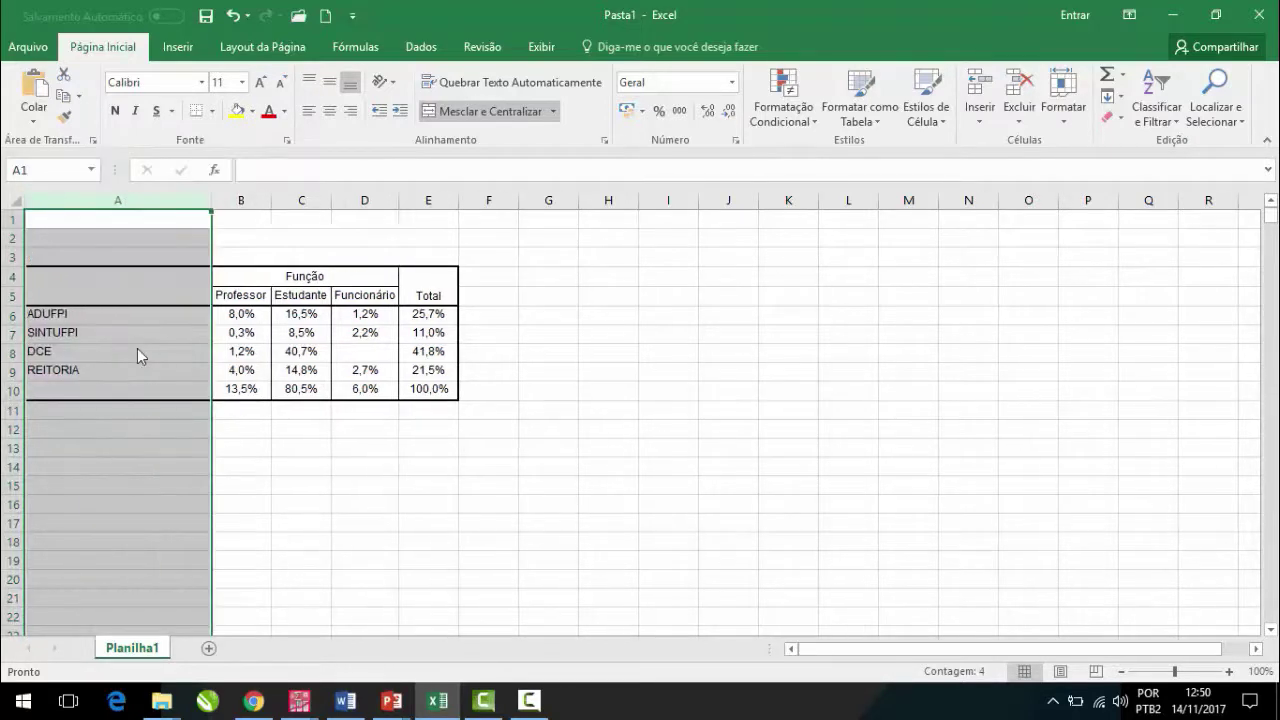
Step: Label the last table row Total in cell A10 and narrow column A to fit the entity names
left_click(150, 295)
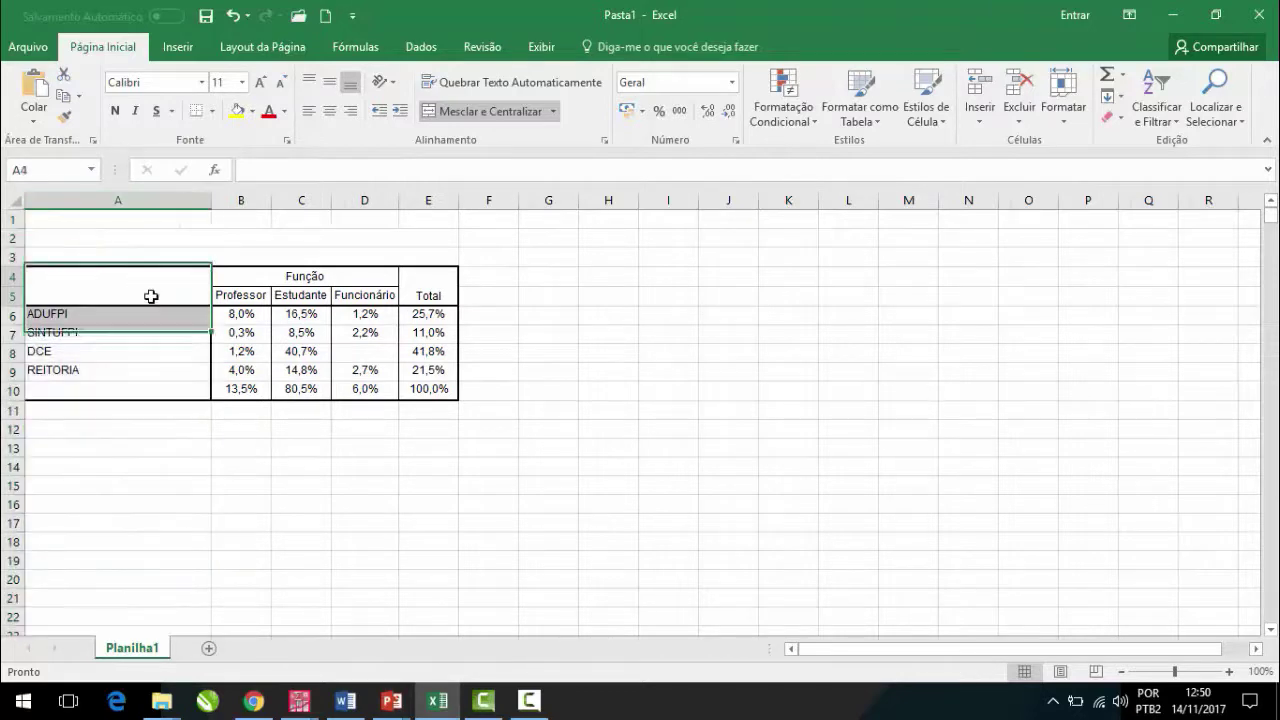
left_click(133, 388)
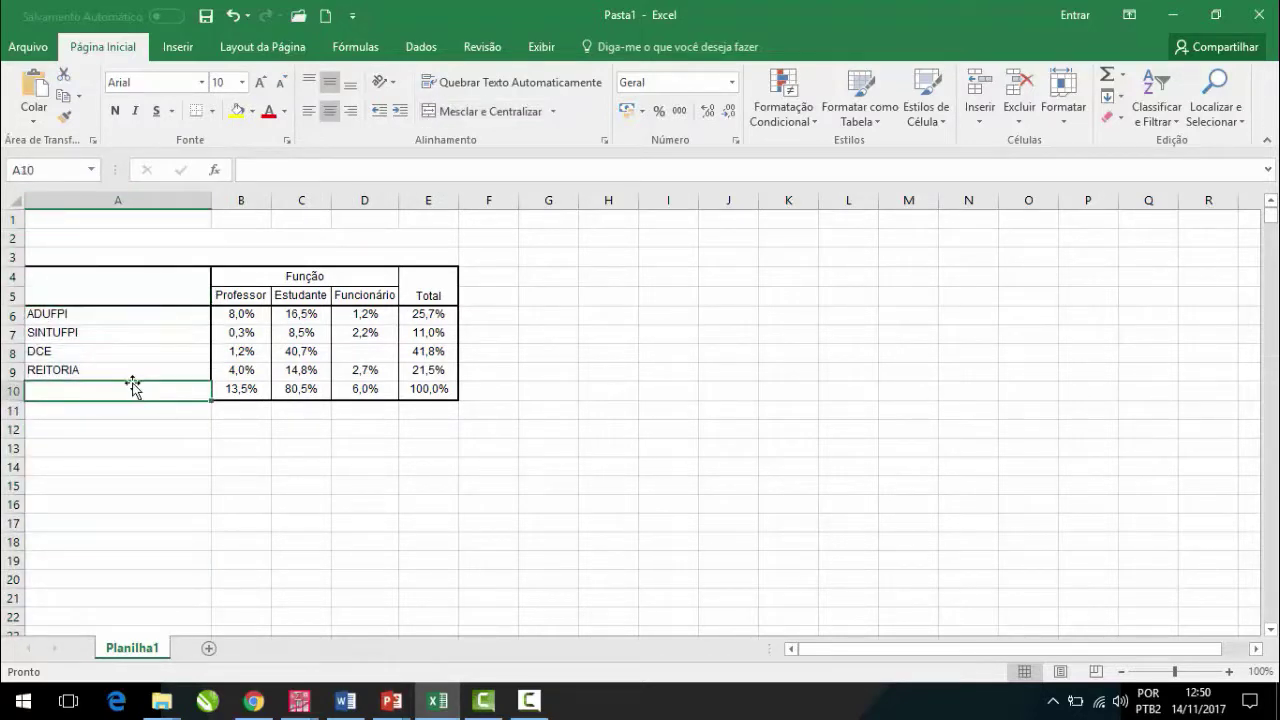
type("Total")
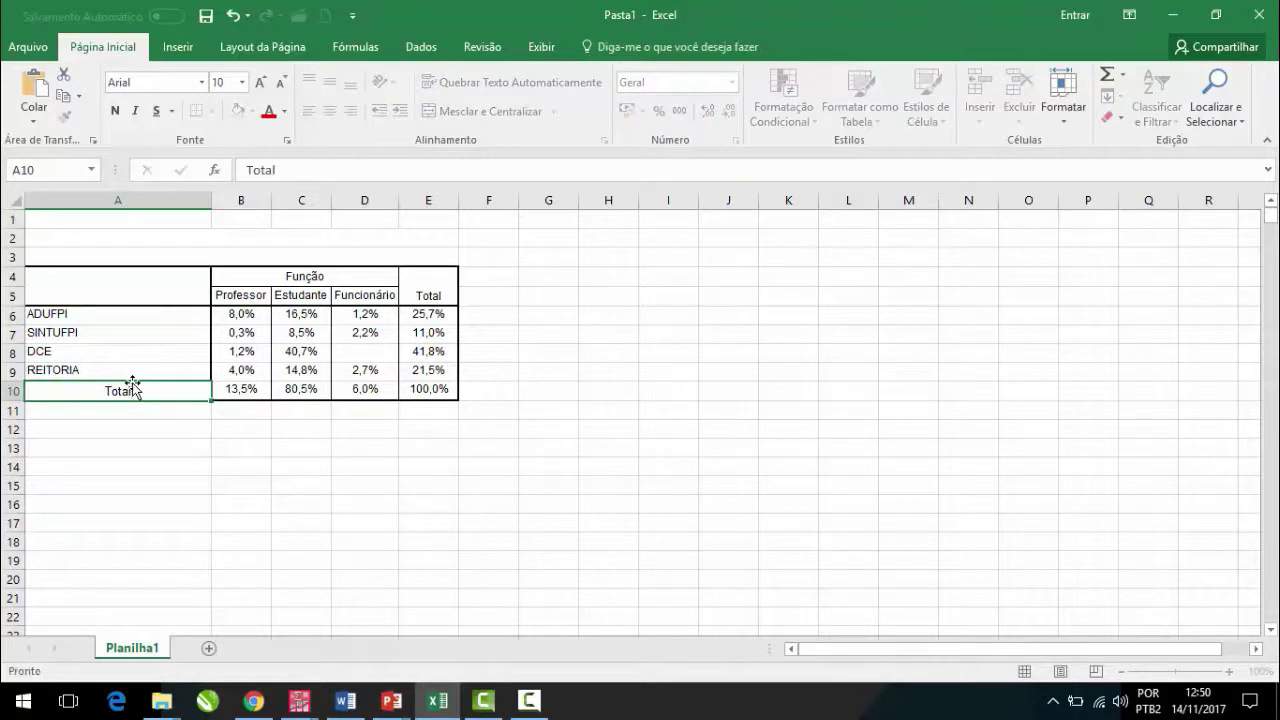
key("Return")
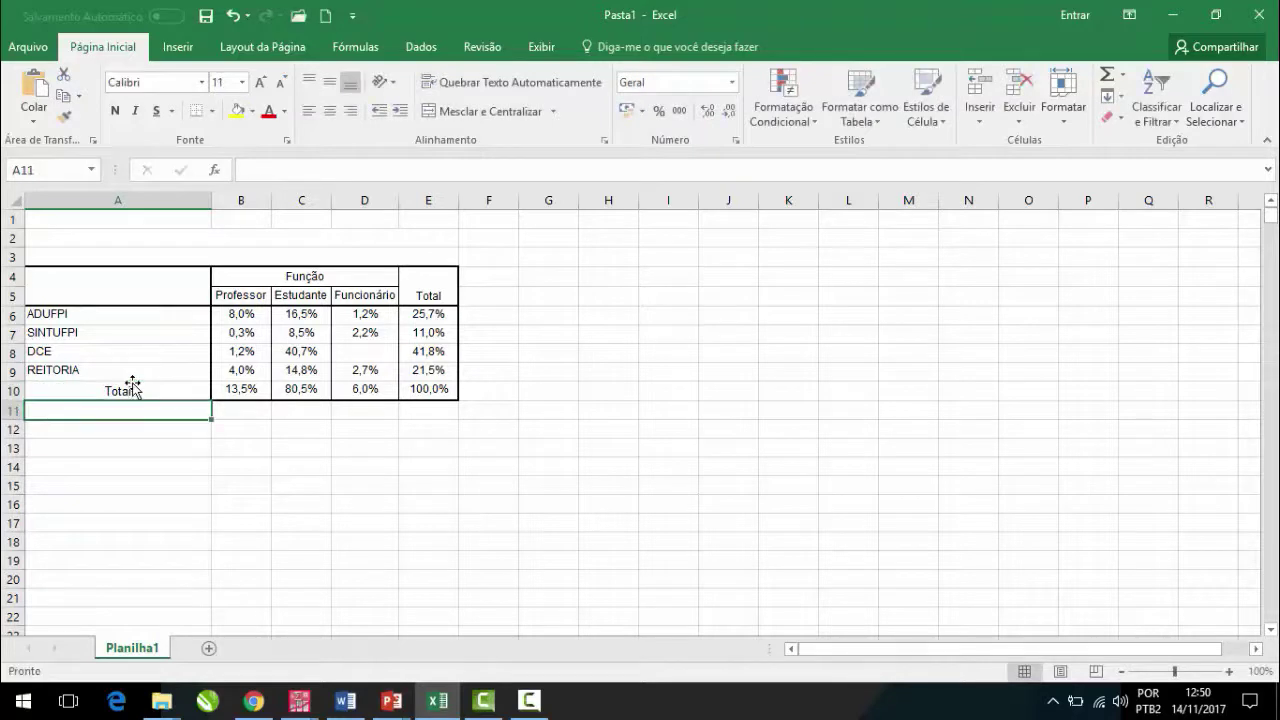
double_click(211, 203)
left_click_drag(84, 201, 105, 203)
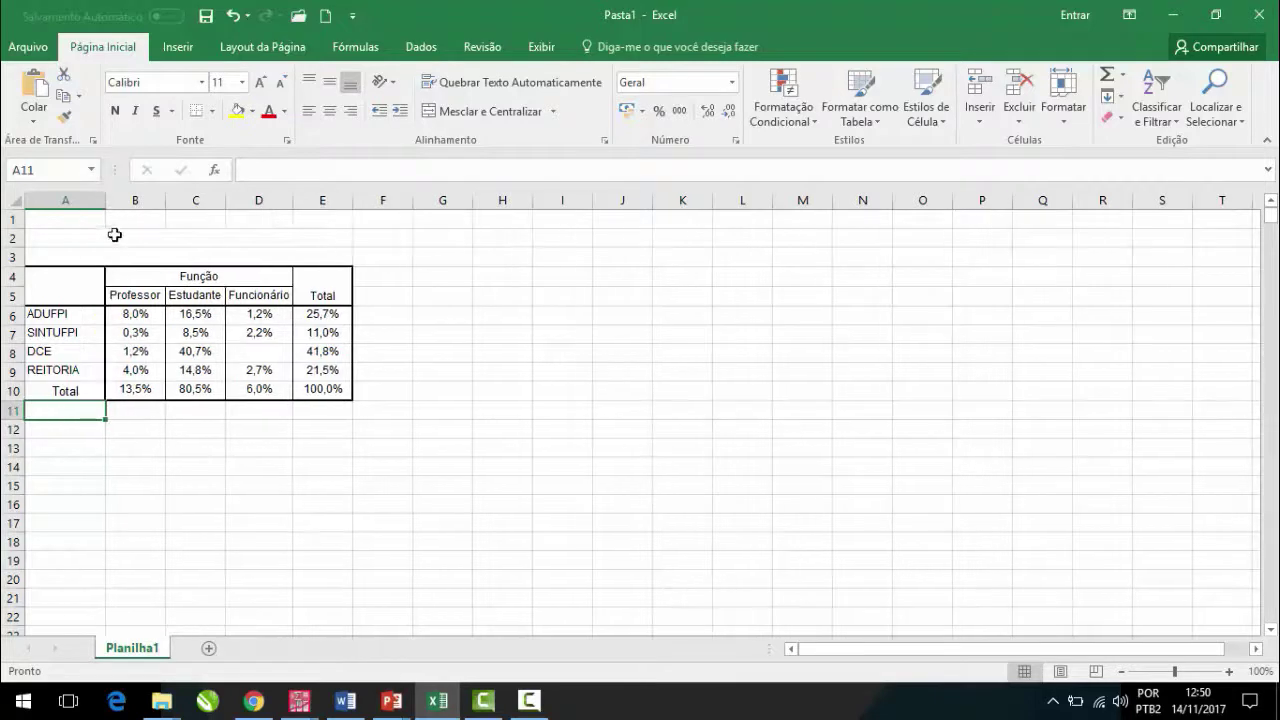
Step: Enter the heading Entidade in the merged cell A4 above the entity names
left_click(82, 287)
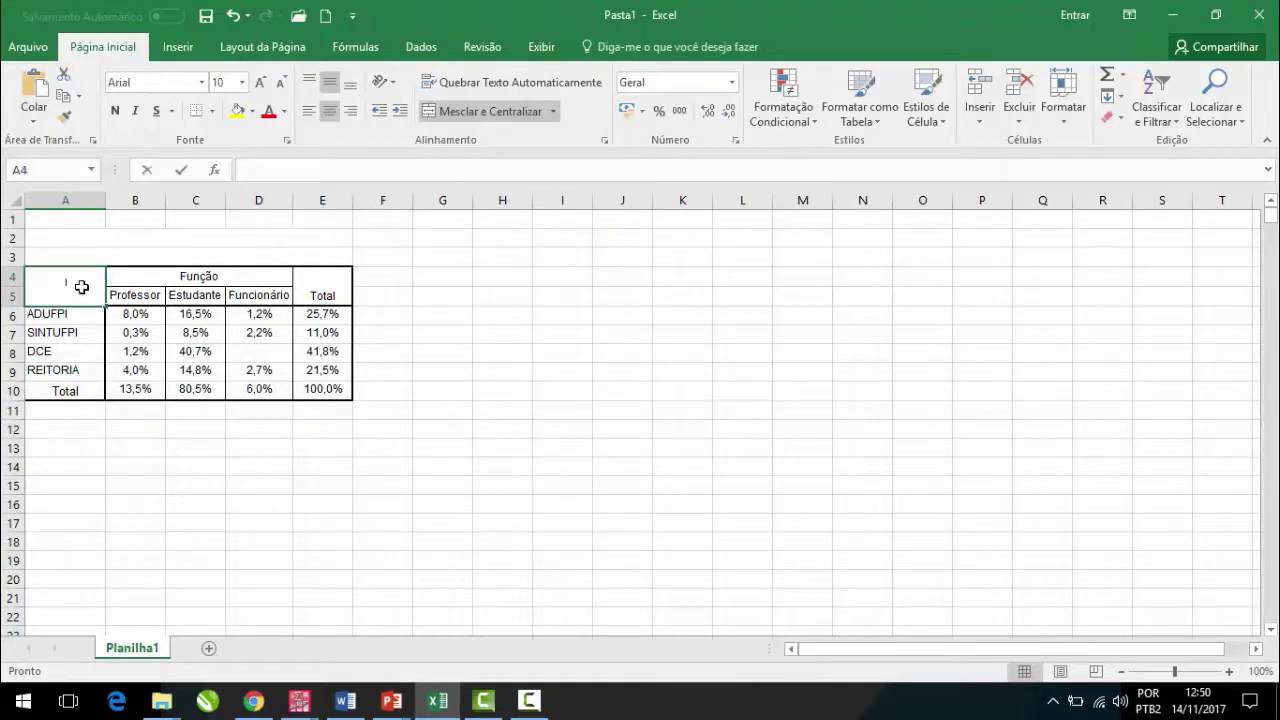
type("Entidade")
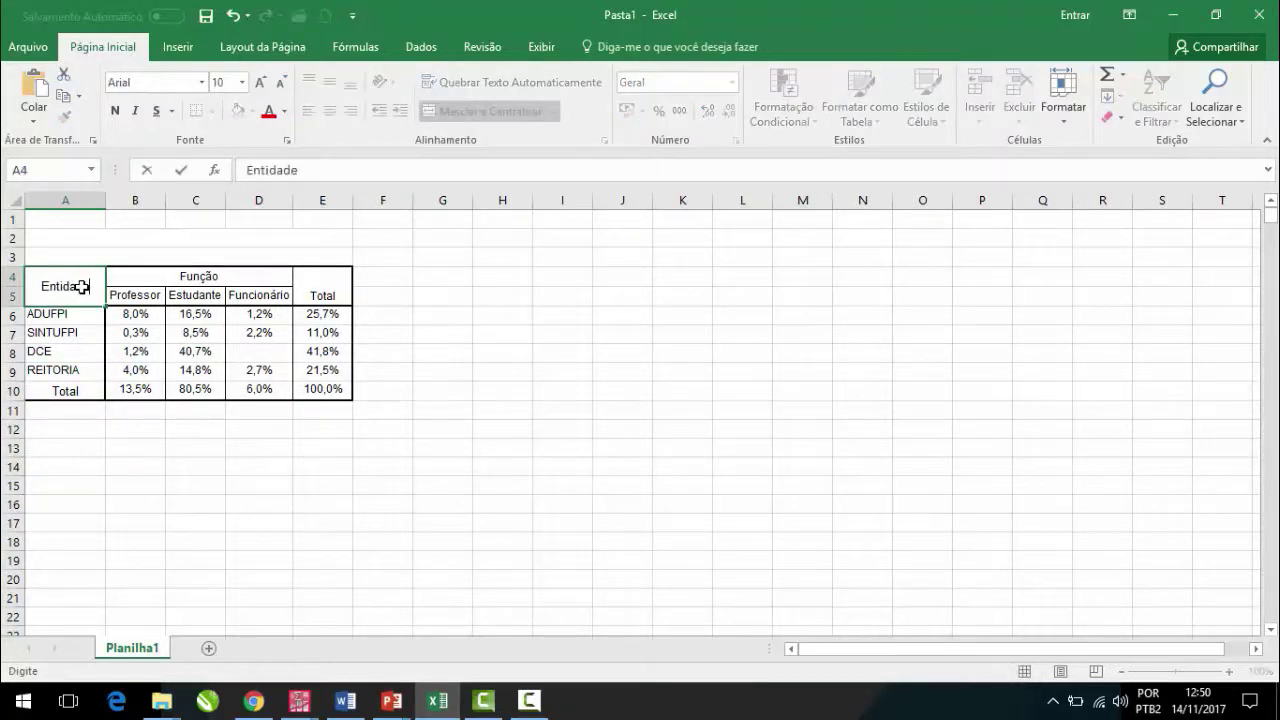
key("Return")
left_click(150, 280)
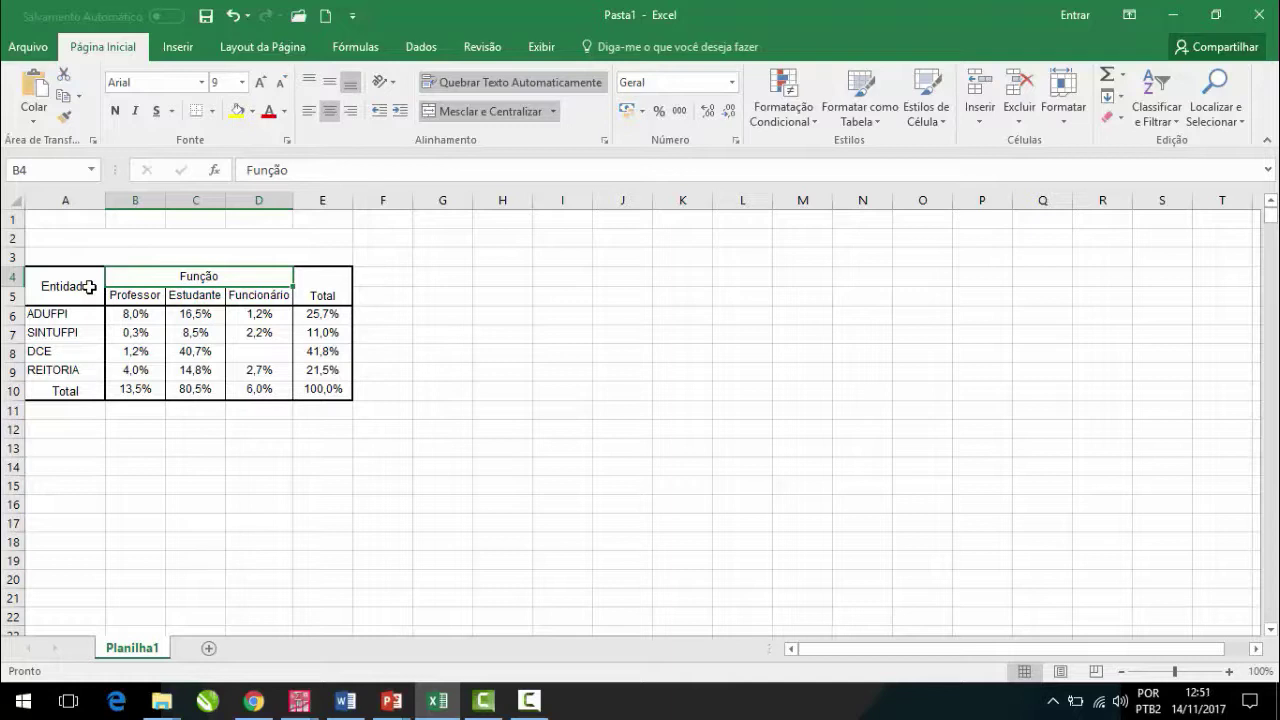
Step: Remove all borders from the table range A4:E10
left_click_drag(89, 287, 318, 392)
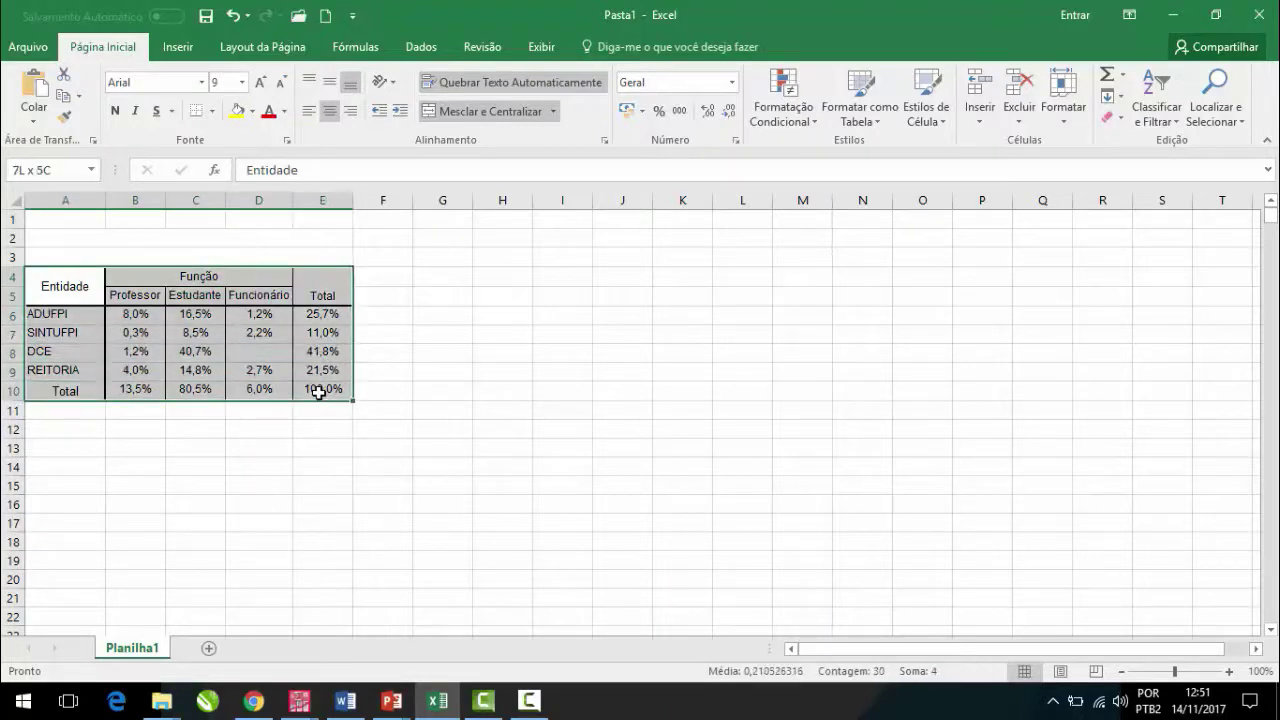
left_click(212, 111)
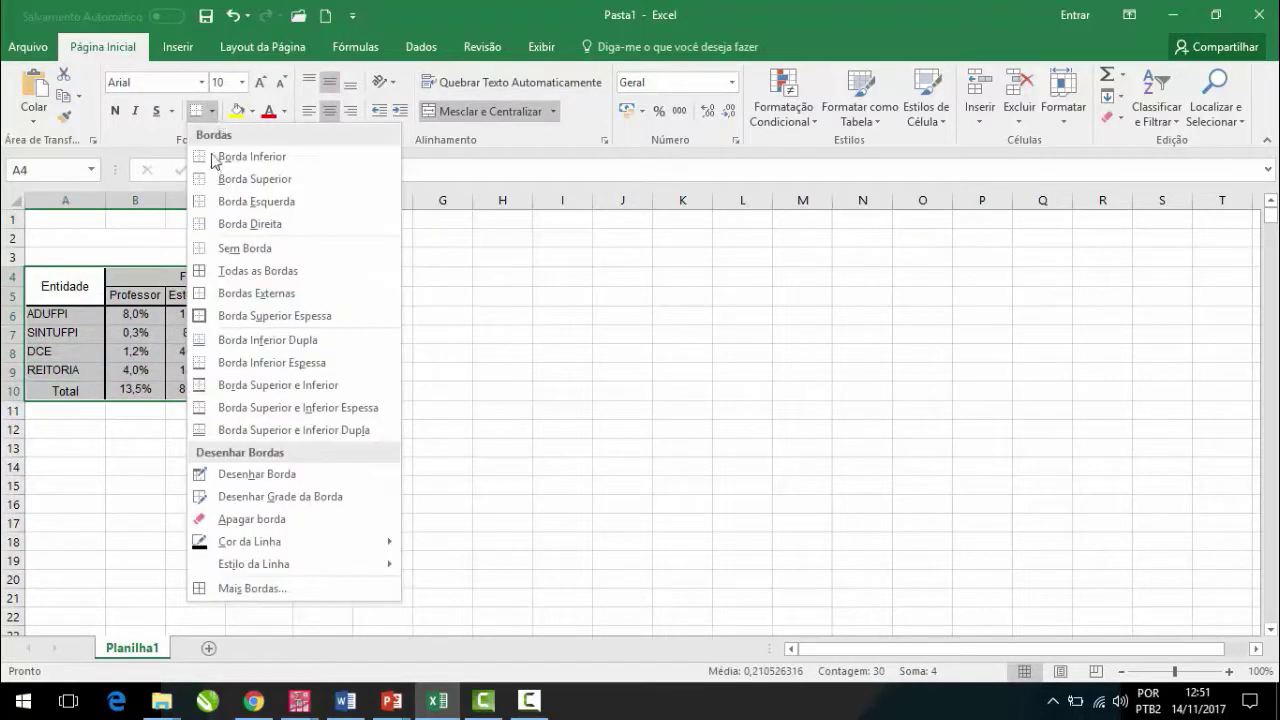
left_click(244, 250)
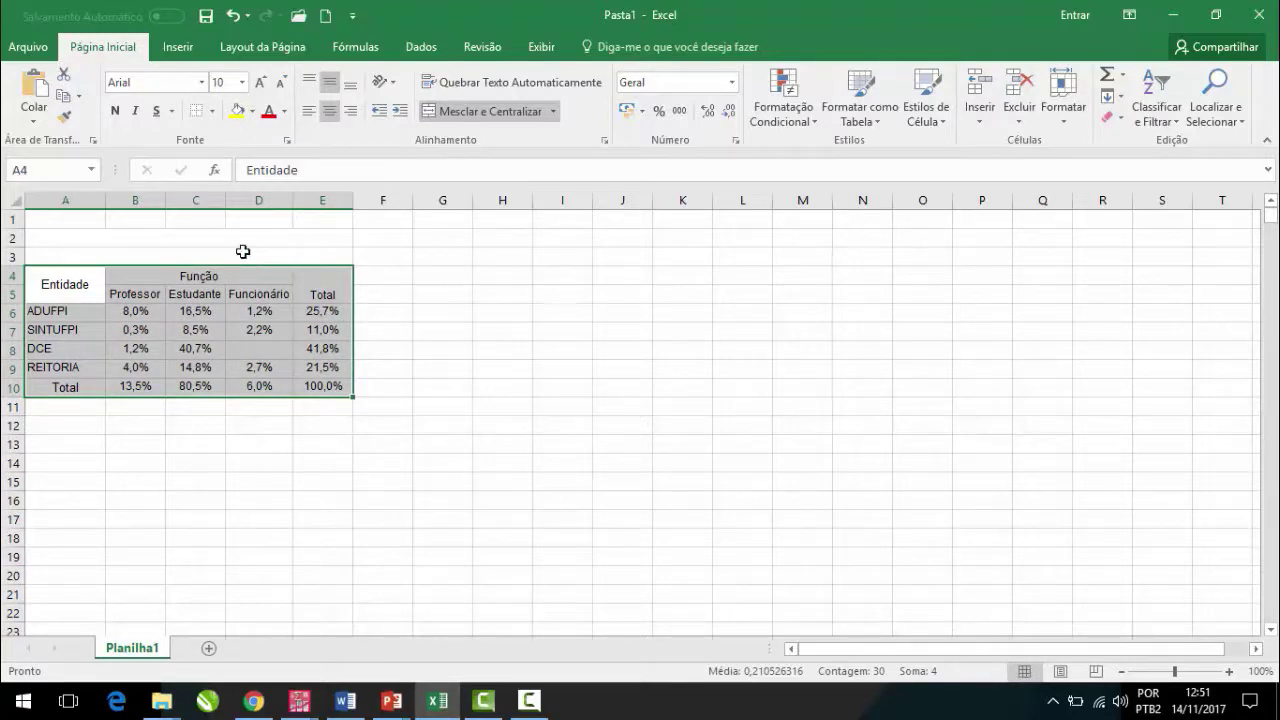
Step: Add a top border to the whole table and a bottom border under the Função heading
left_click(211, 111)
left_click(224, 180)
left_click(239, 272)
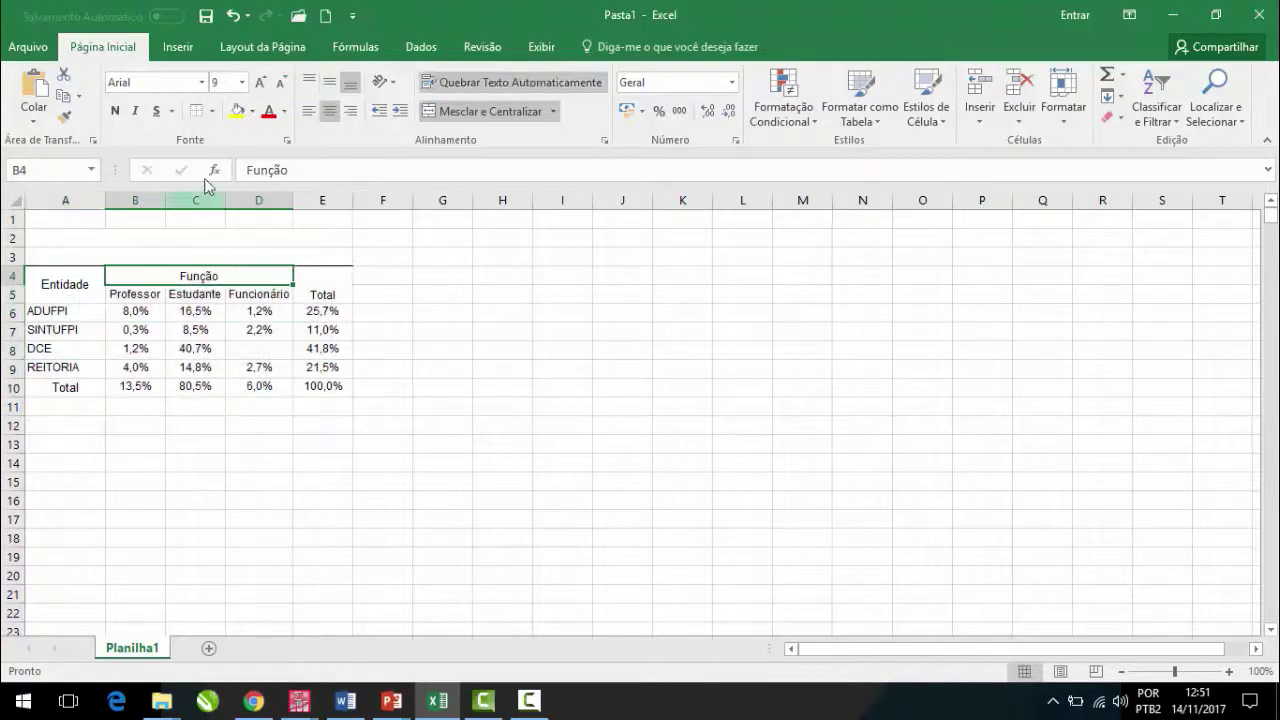
left_click(211, 111)
left_click(223, 160)
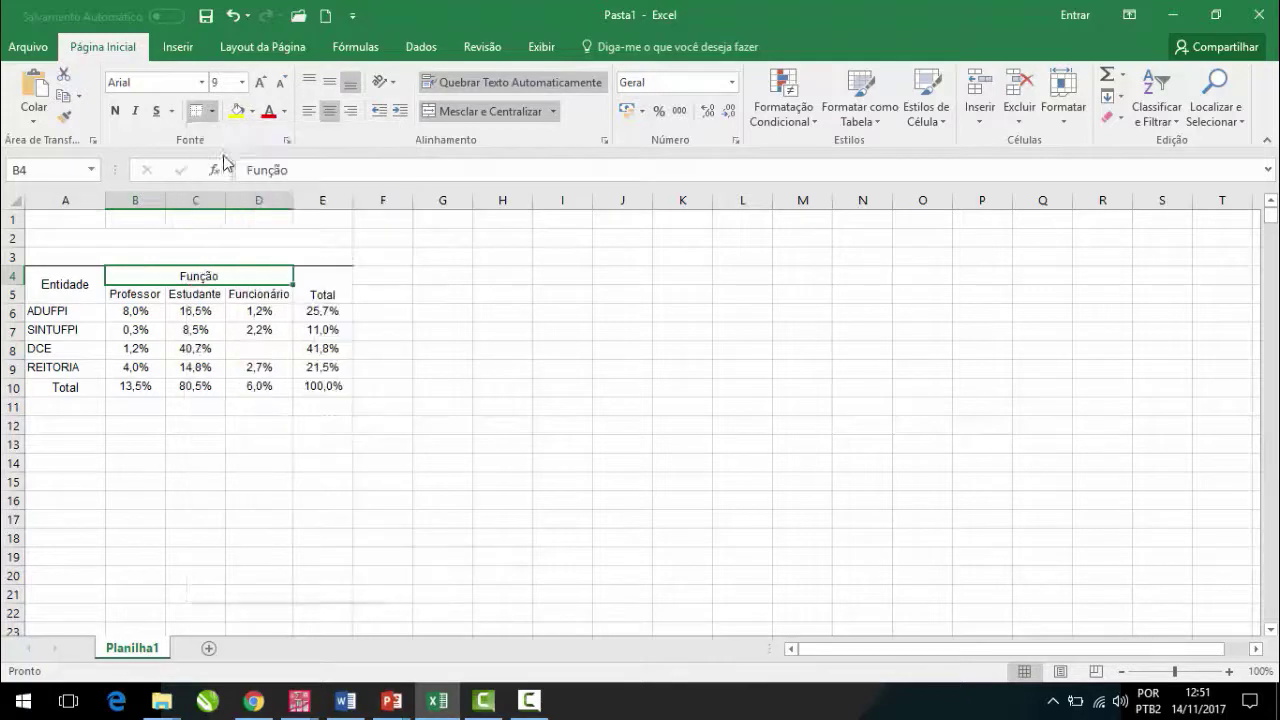
Step: Add bottom borders under the header rows A4:E5, the REITORIA row and the Total row
left_click_drag(88, 282, 324, 290)
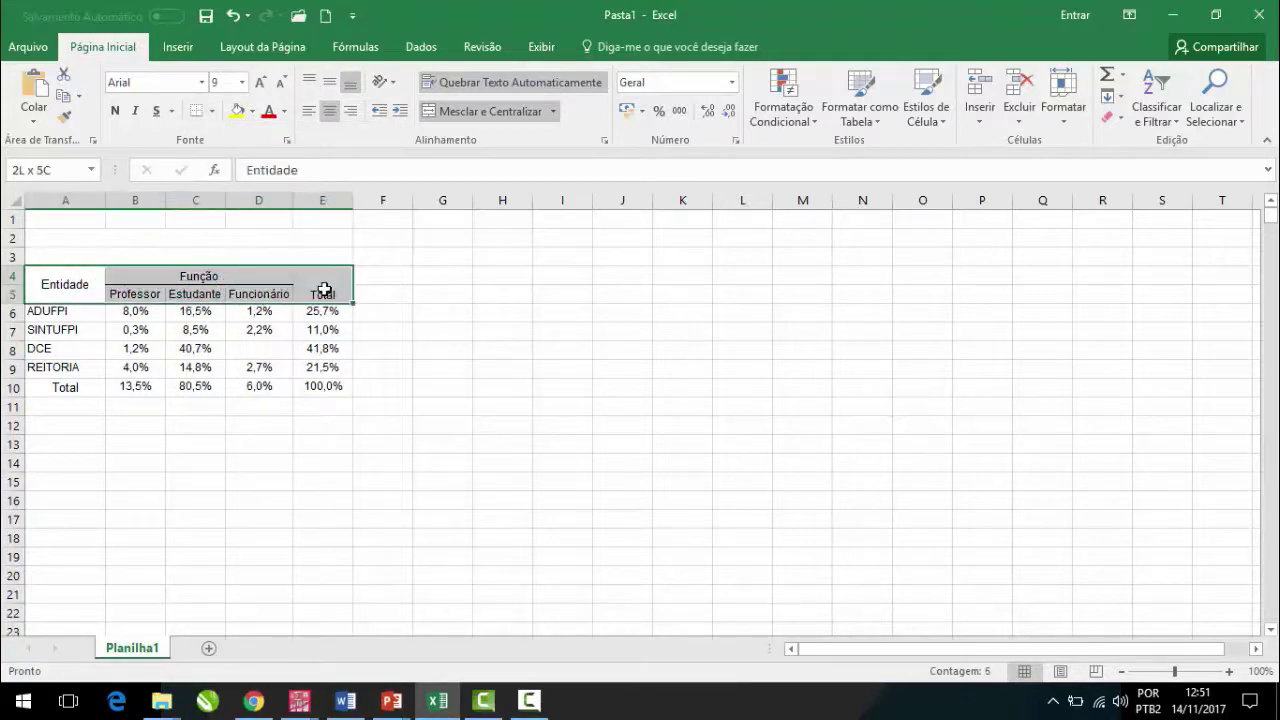
scroll(200, 285, "down", 1)
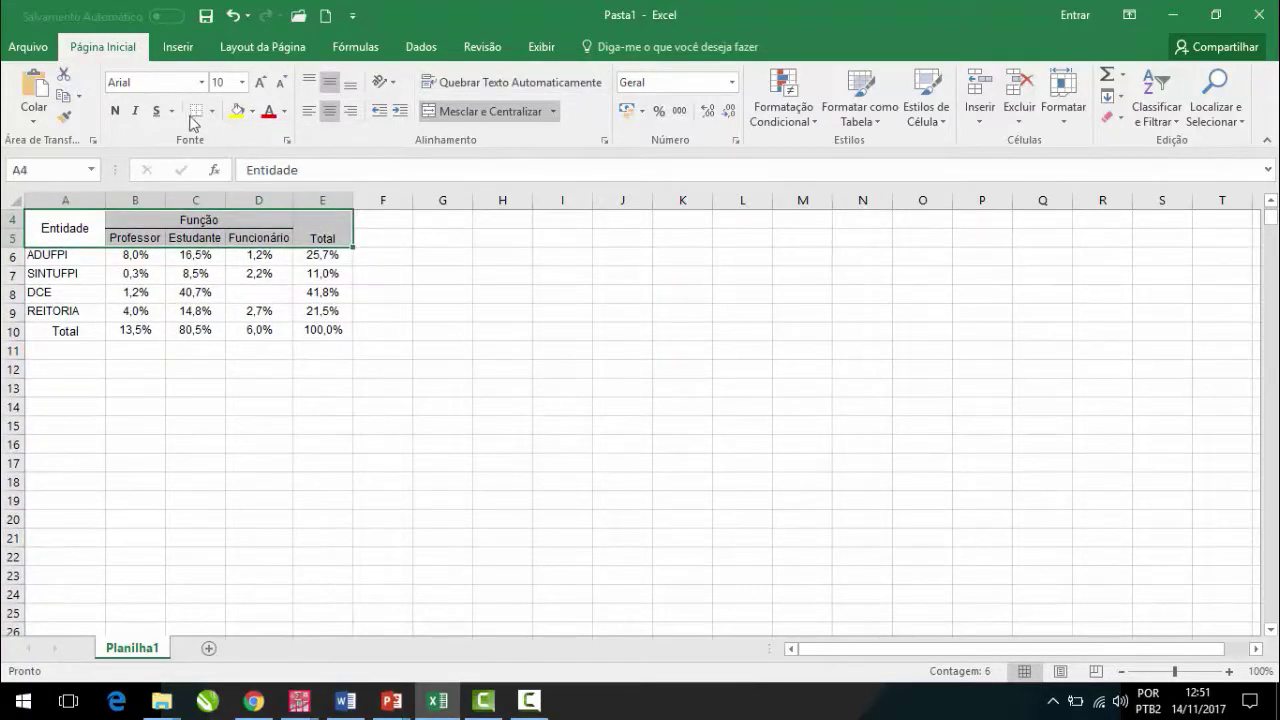
left_click_drag(80, 313, 329, 312)
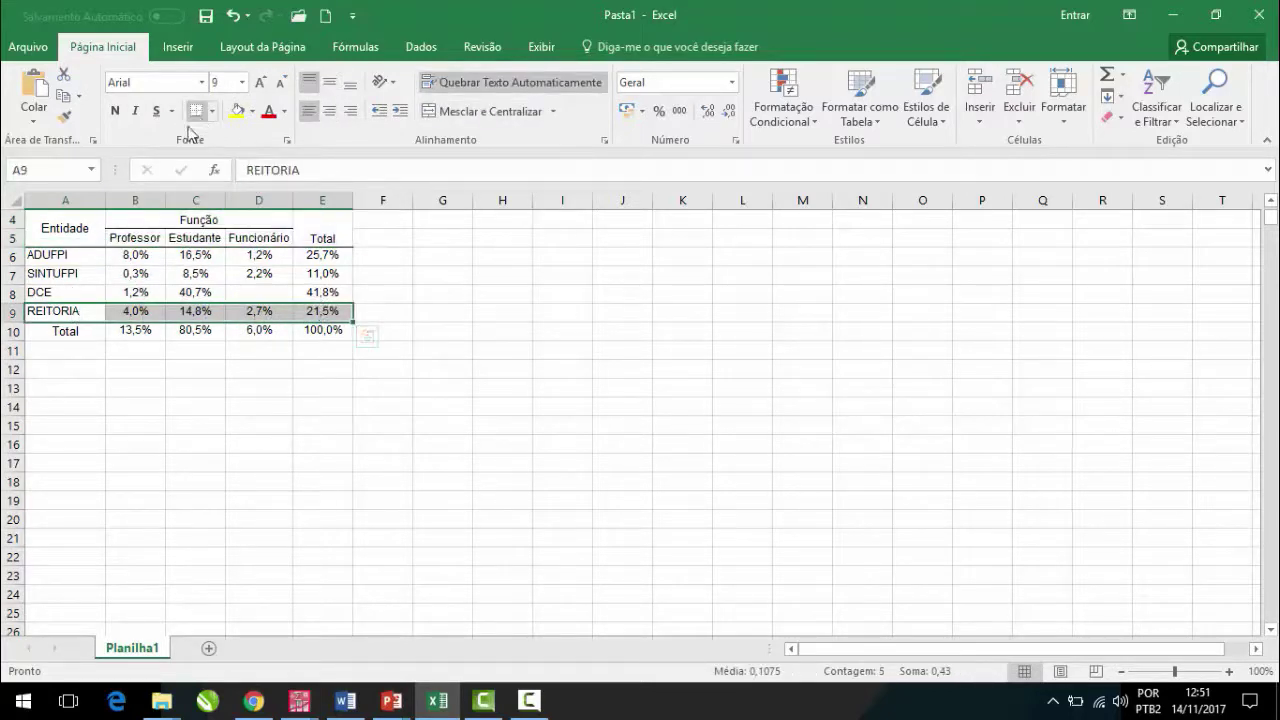
left_click_drag(65, 333, 314, 331)
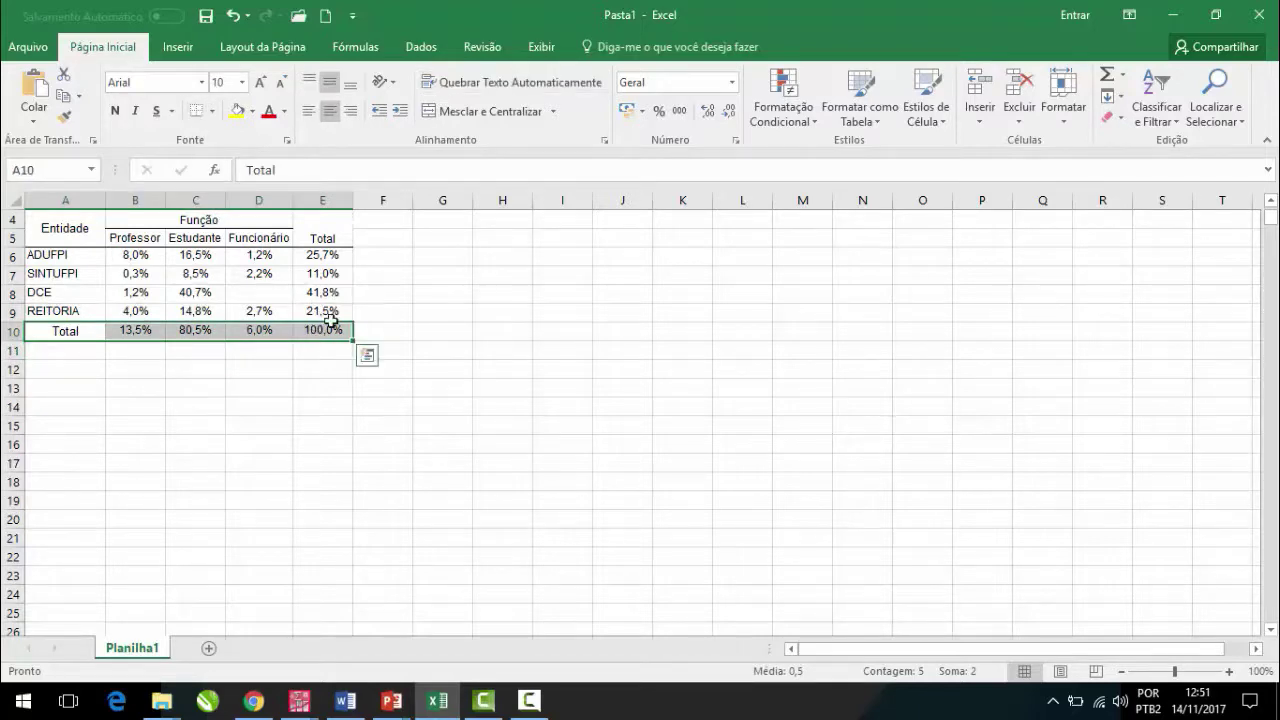
scroll(345, 338, "up", 1)
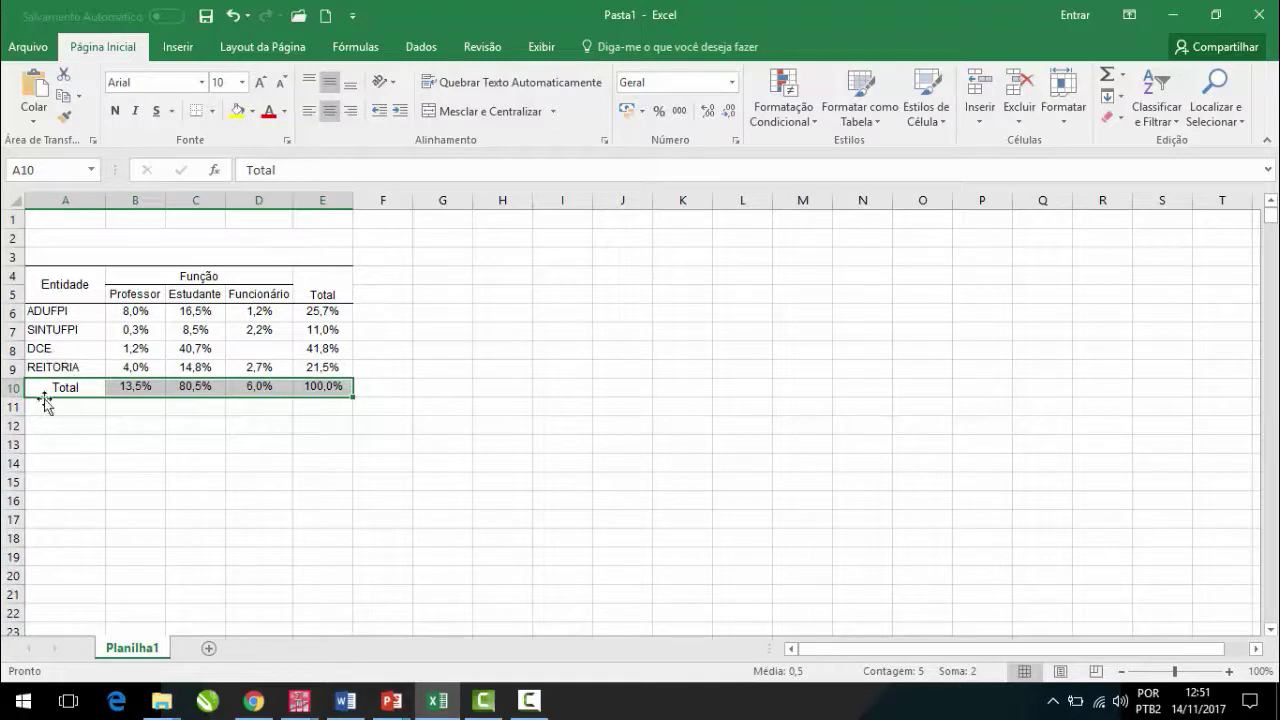
left_click(91, 289)
left_click_drag(91, 289, 327, 282)
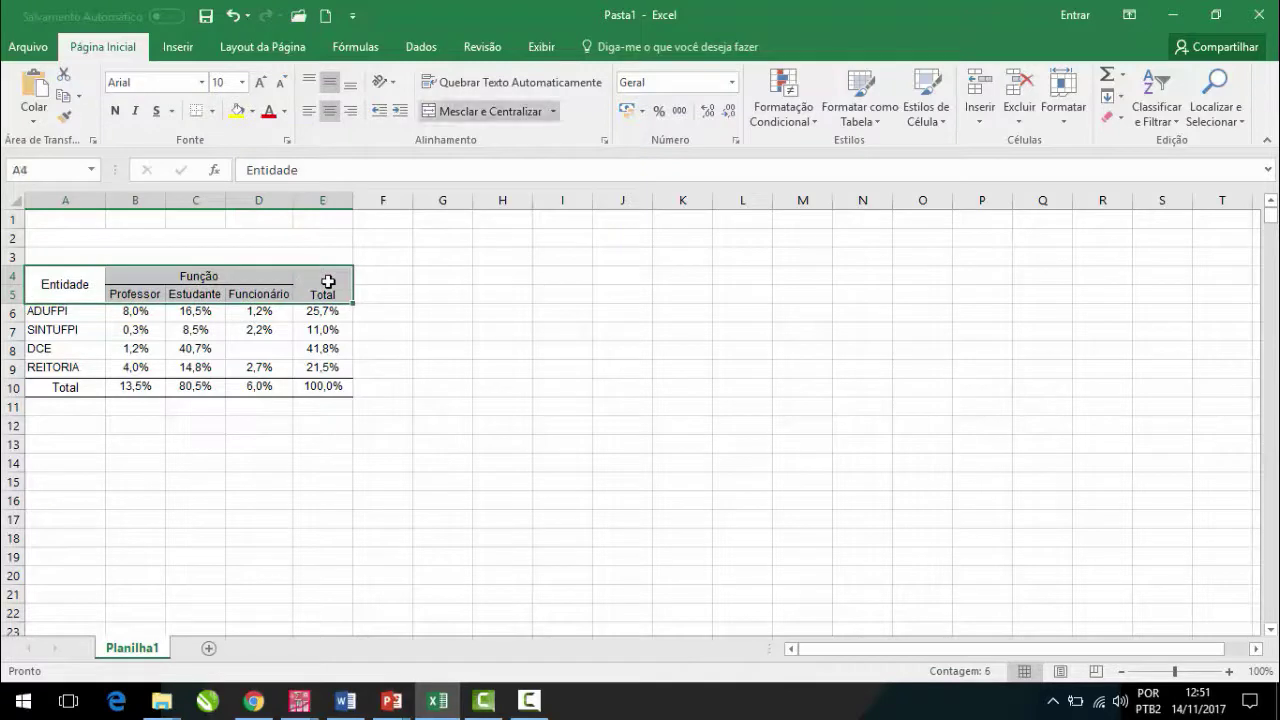
Step: Fill the empty DCE value under Funcionário, cell D8, with 0,0%
left_click(281, 345)
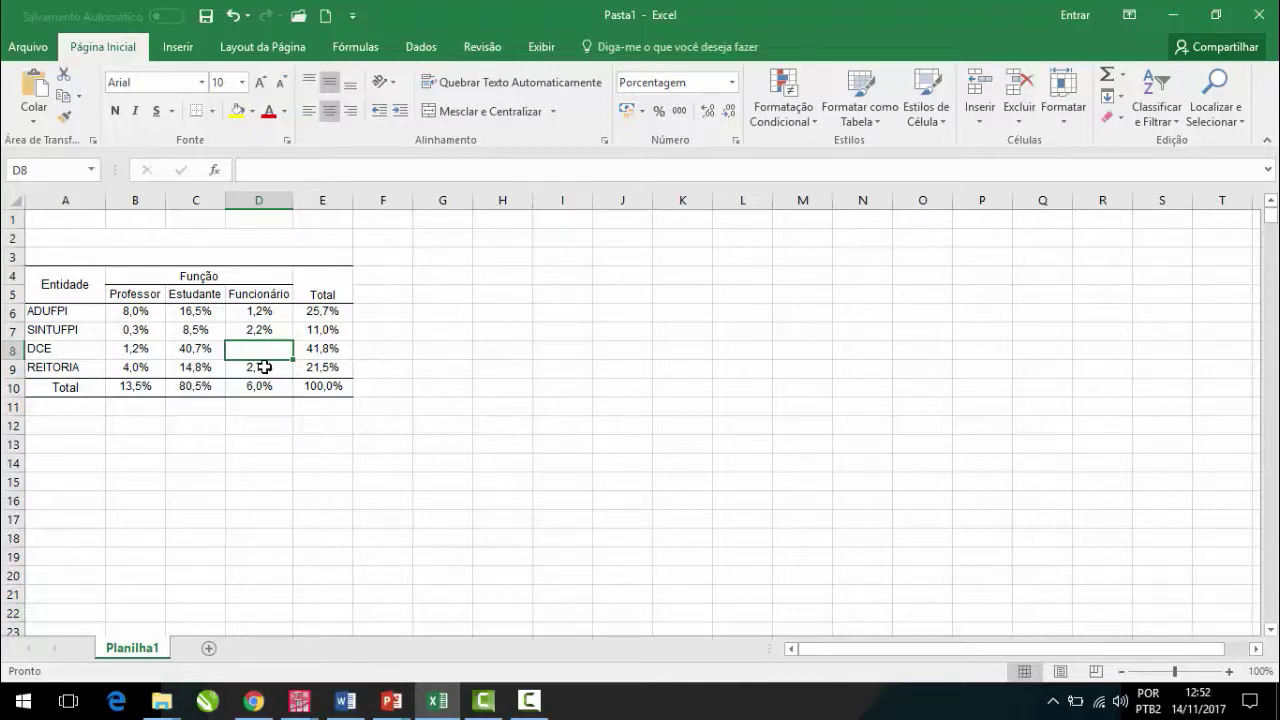
type("0,0")
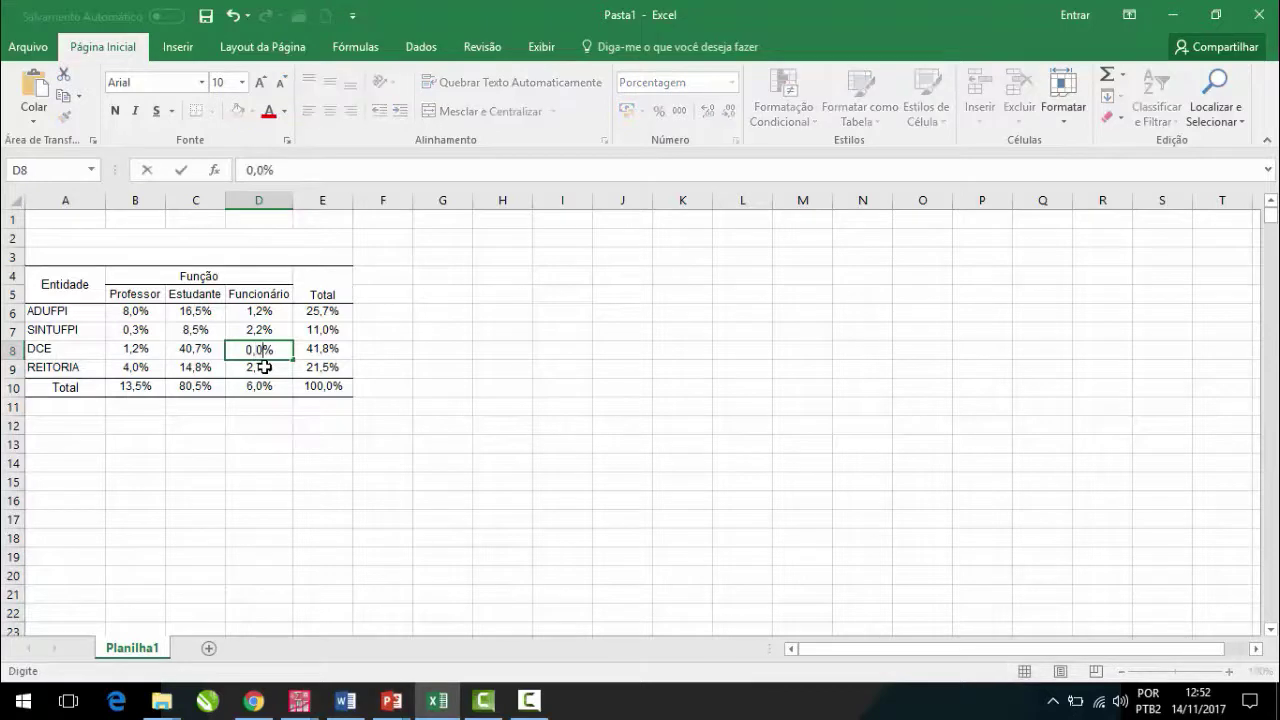
key("Return")
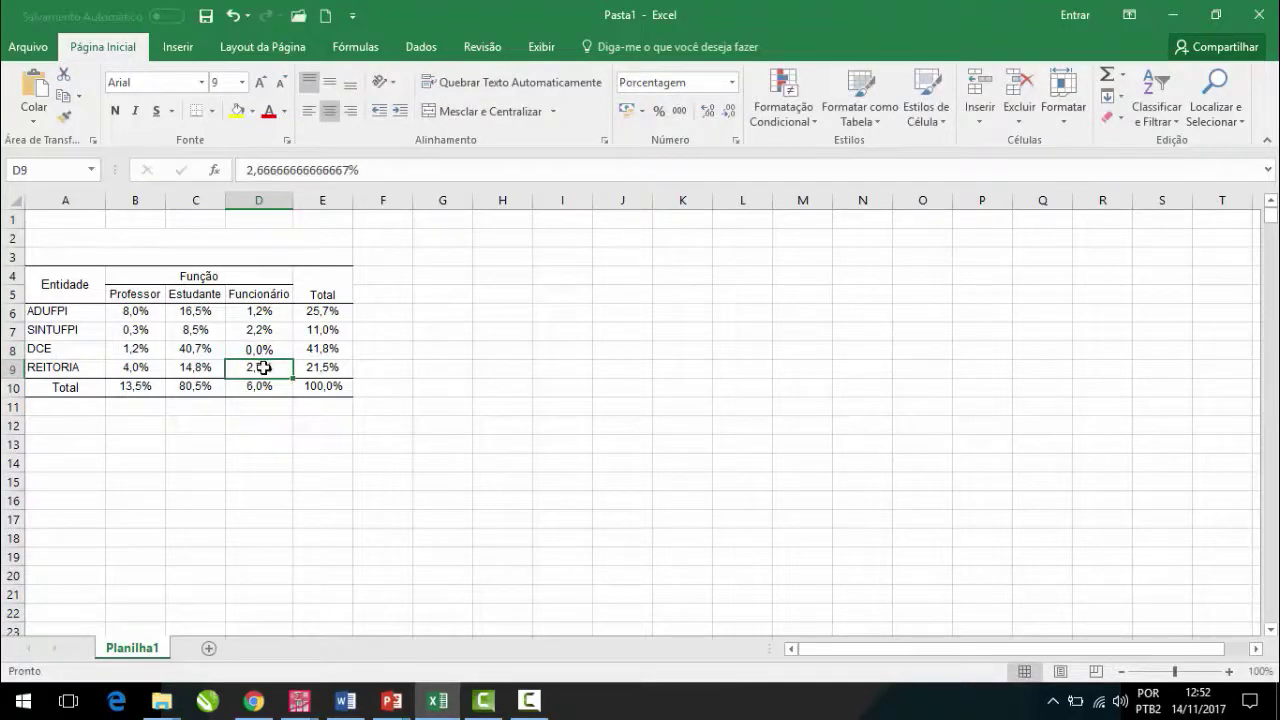
Step: Copy the table A4:E10, switch to Word and paste it into a new blank document below a few empty lines
left_click_drag(88, 284, 325, 386)
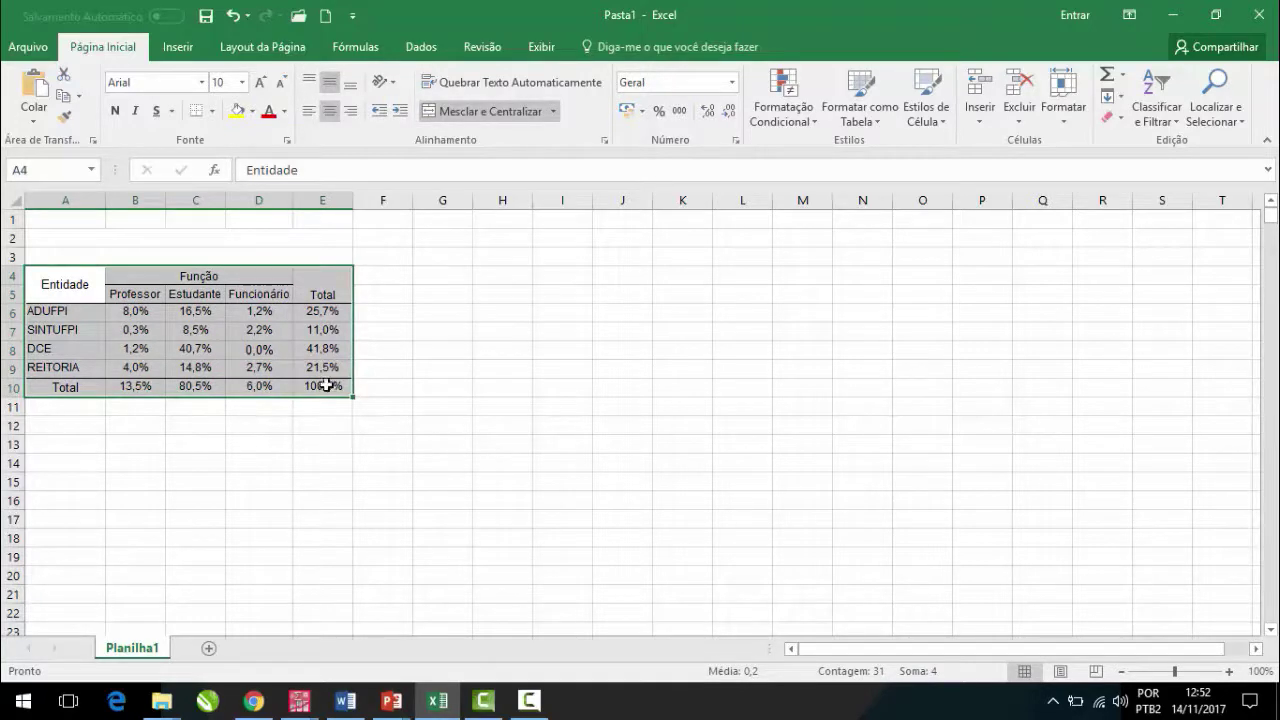
key("ctrl+c")
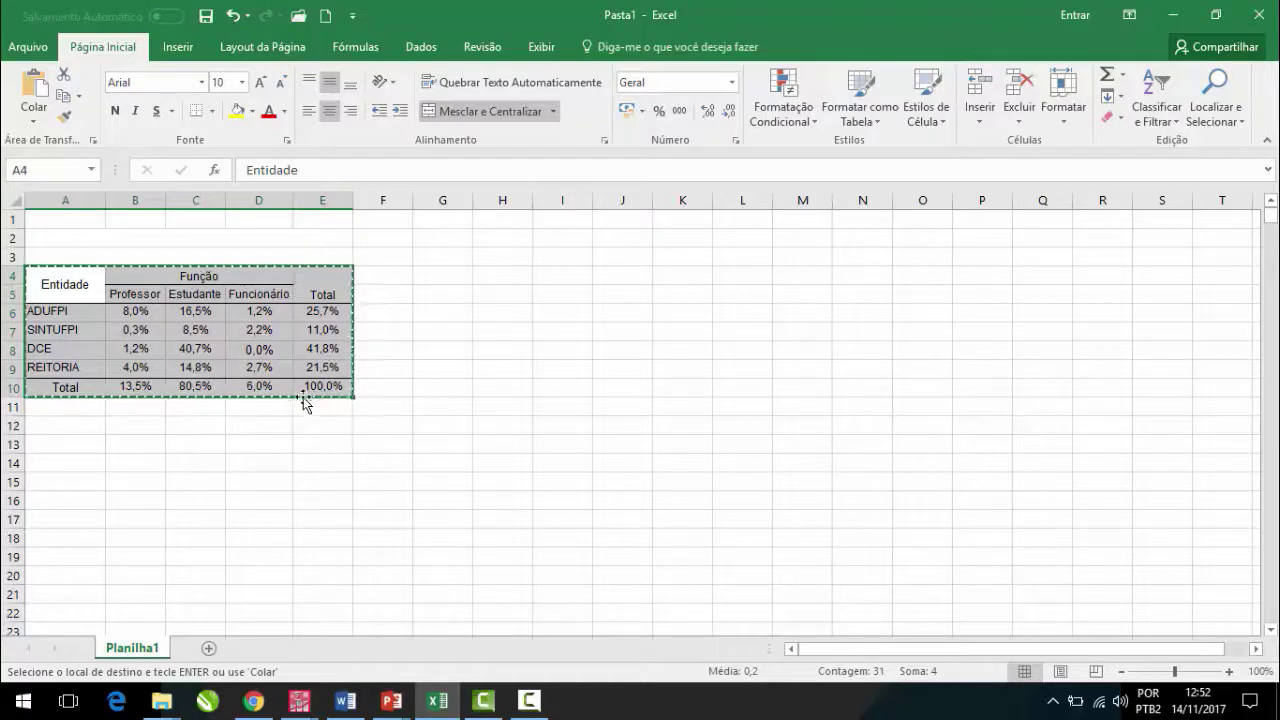
left_click(358, 703)
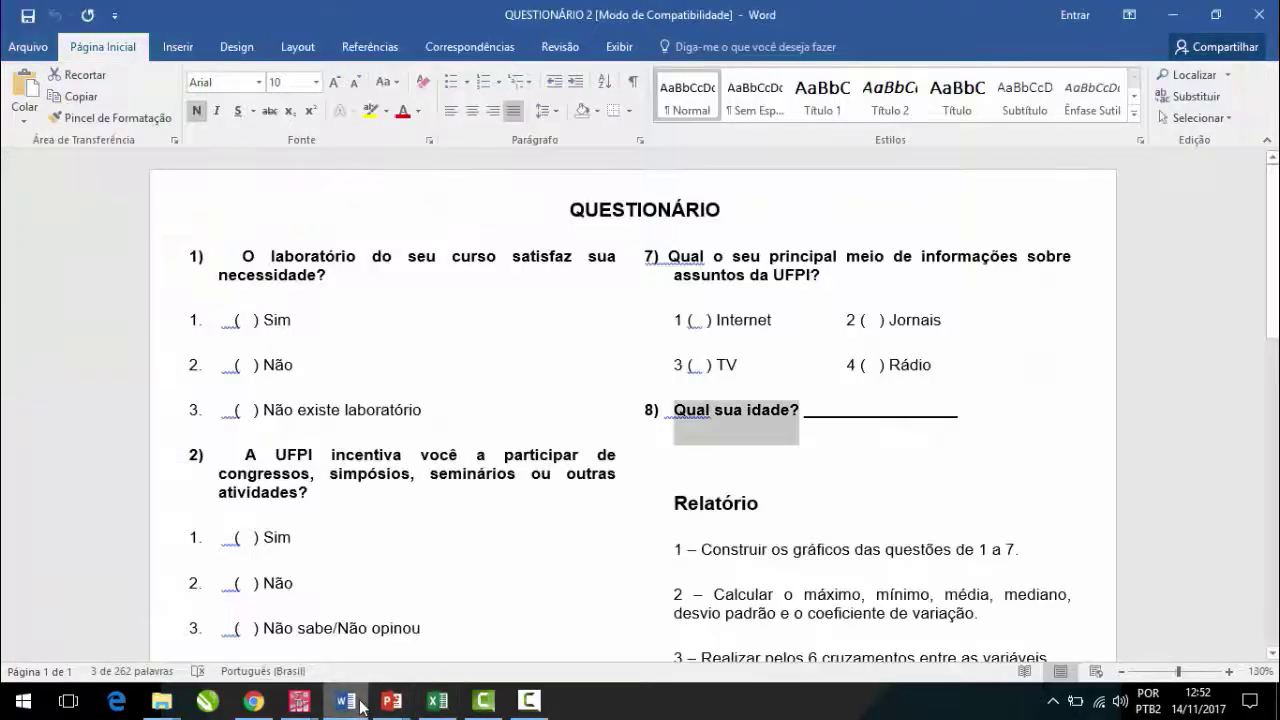
key("ctrl+n")
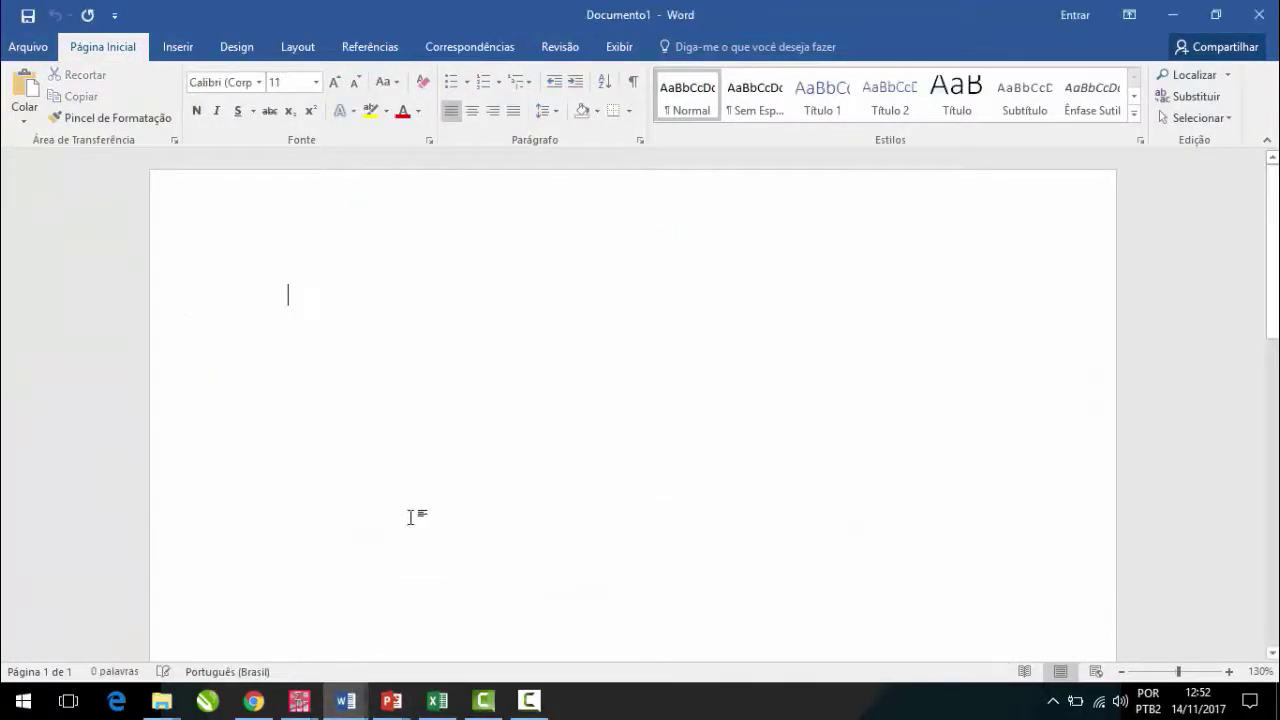
key("Return")
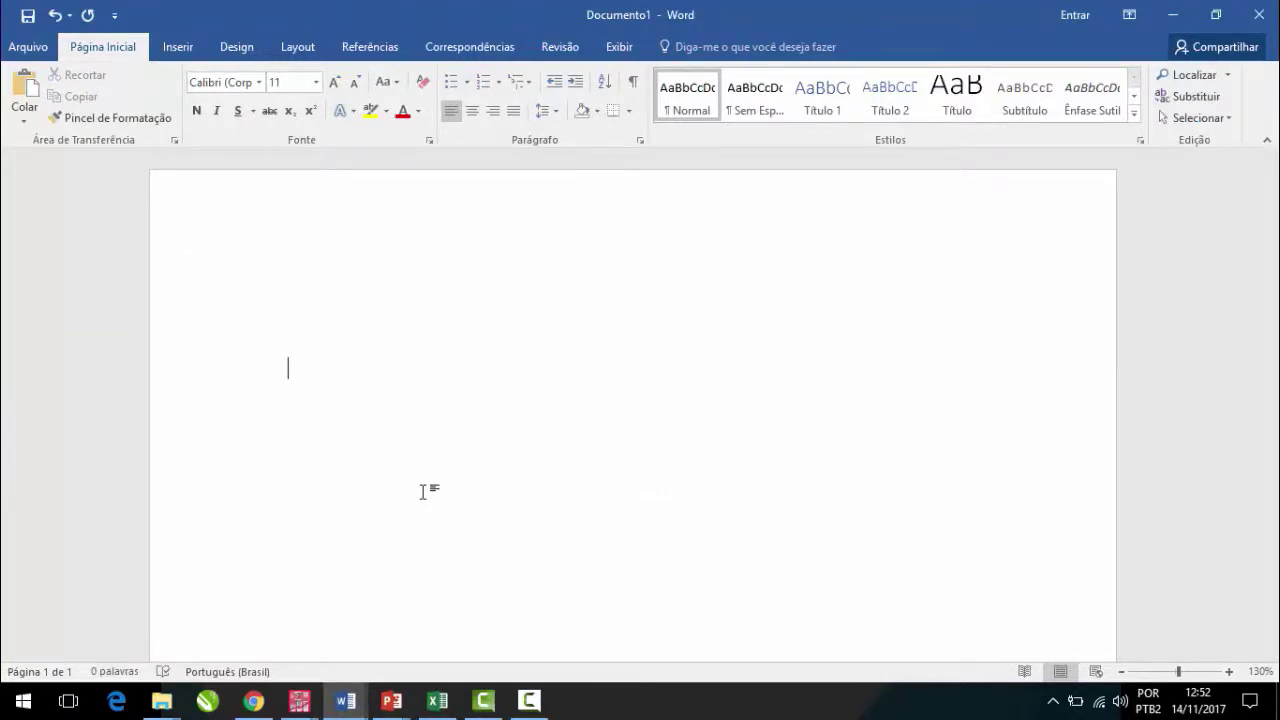
key("ctrl+v")
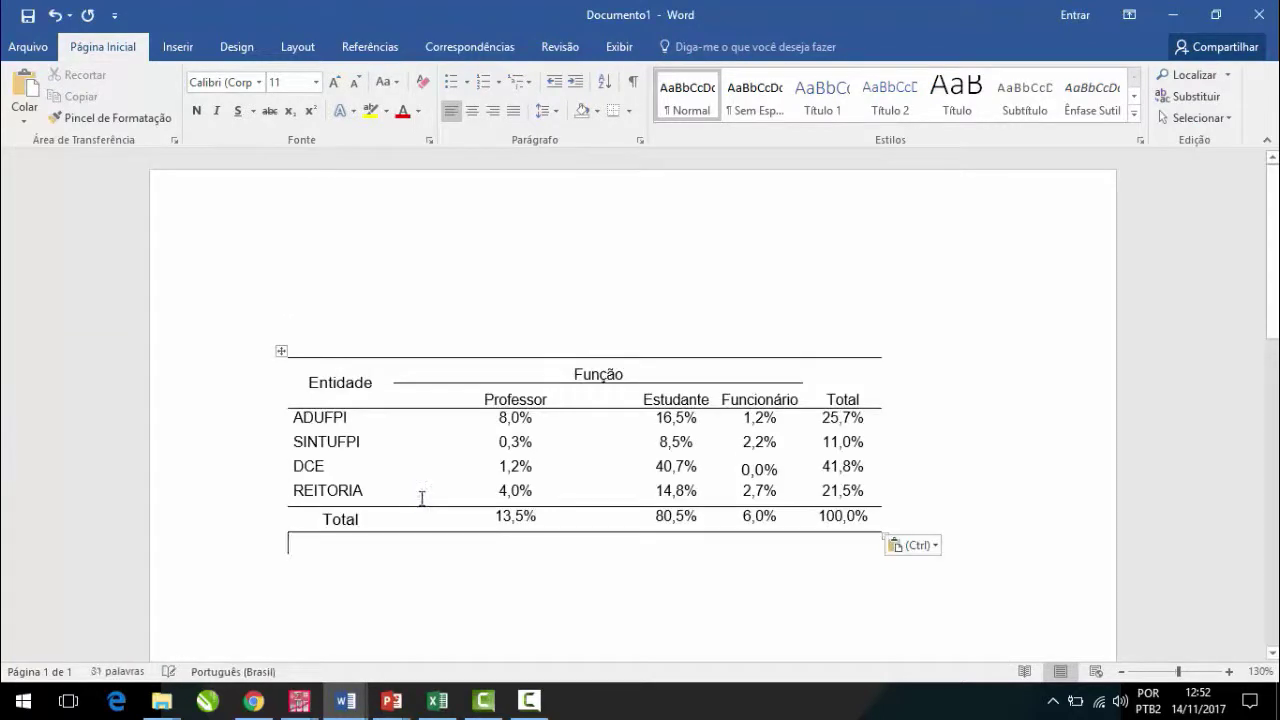
Step: Centre the whole pasted table horizontally on the page
left_click(280, 355)
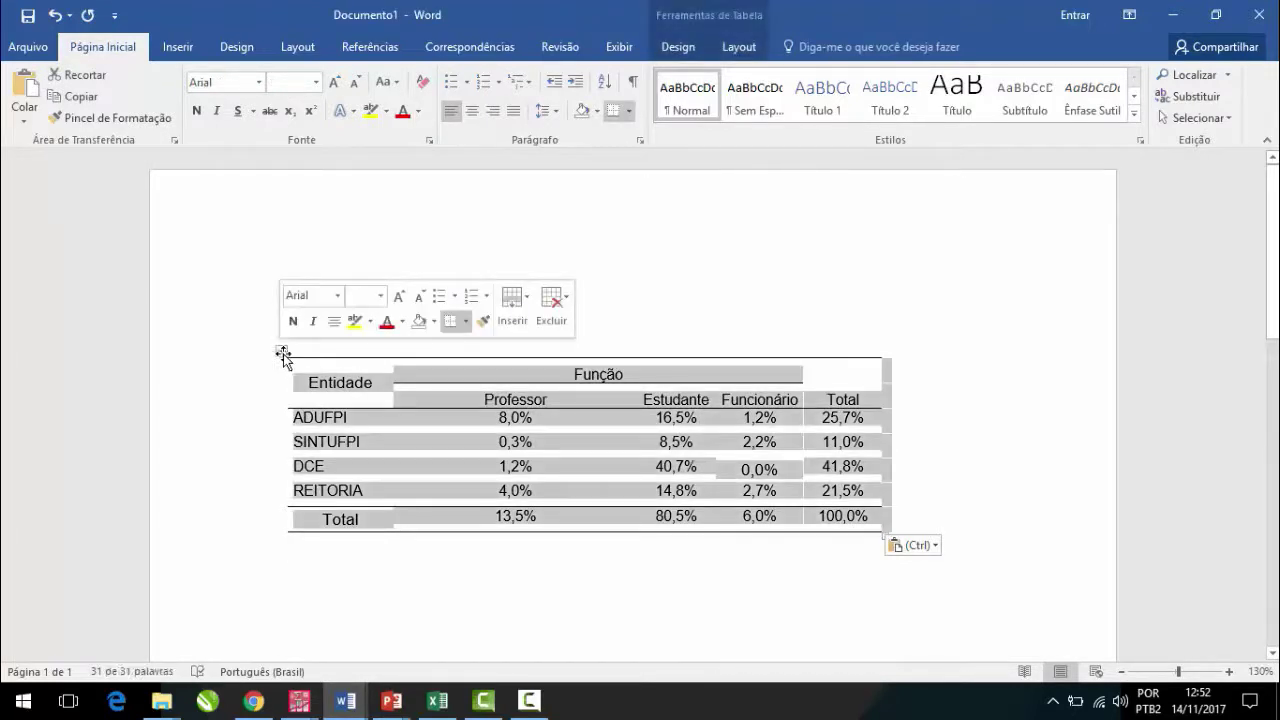
left_click(334, 369)
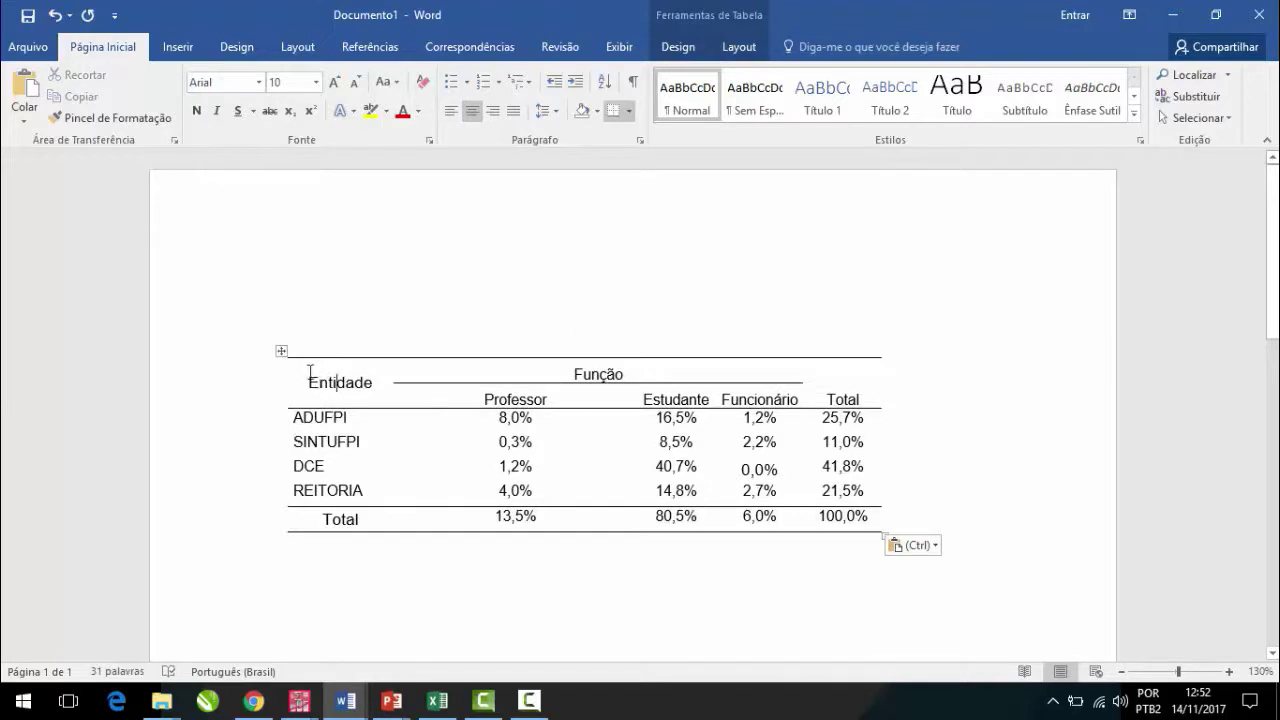
left_click(281, 351)
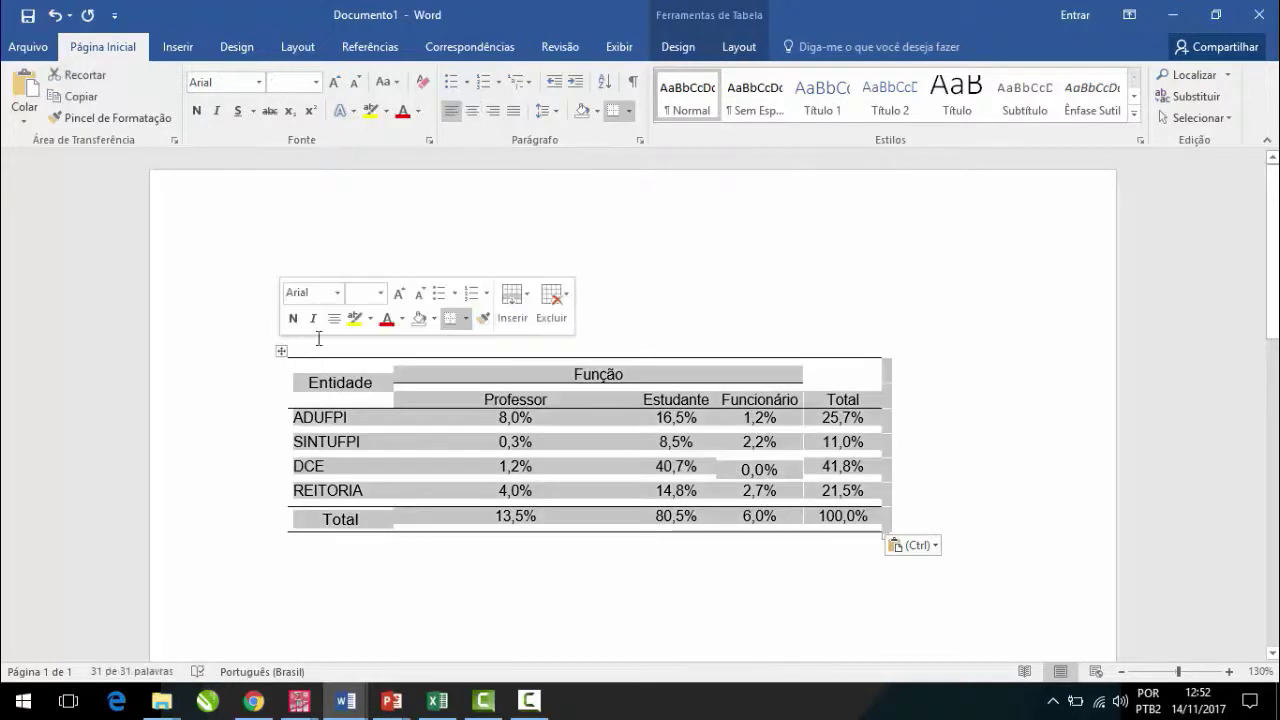
left_click(473, 113)
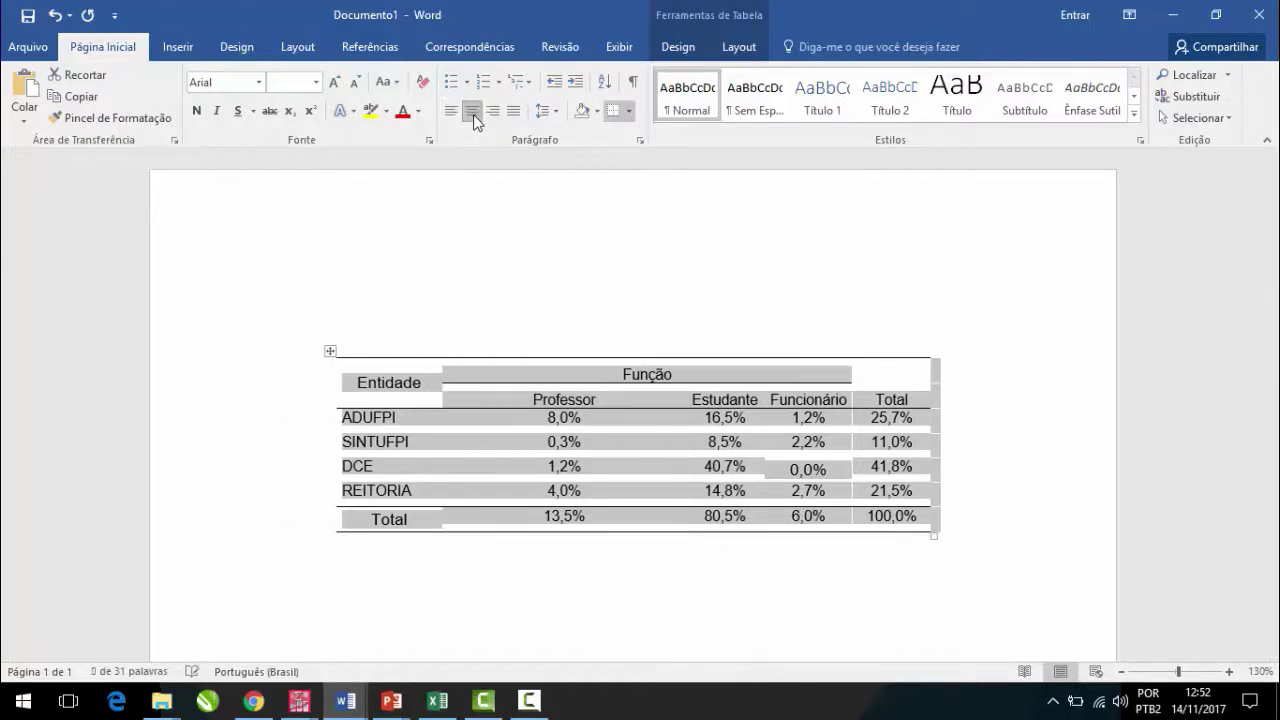
right_click(331, 351)
key("Escape")
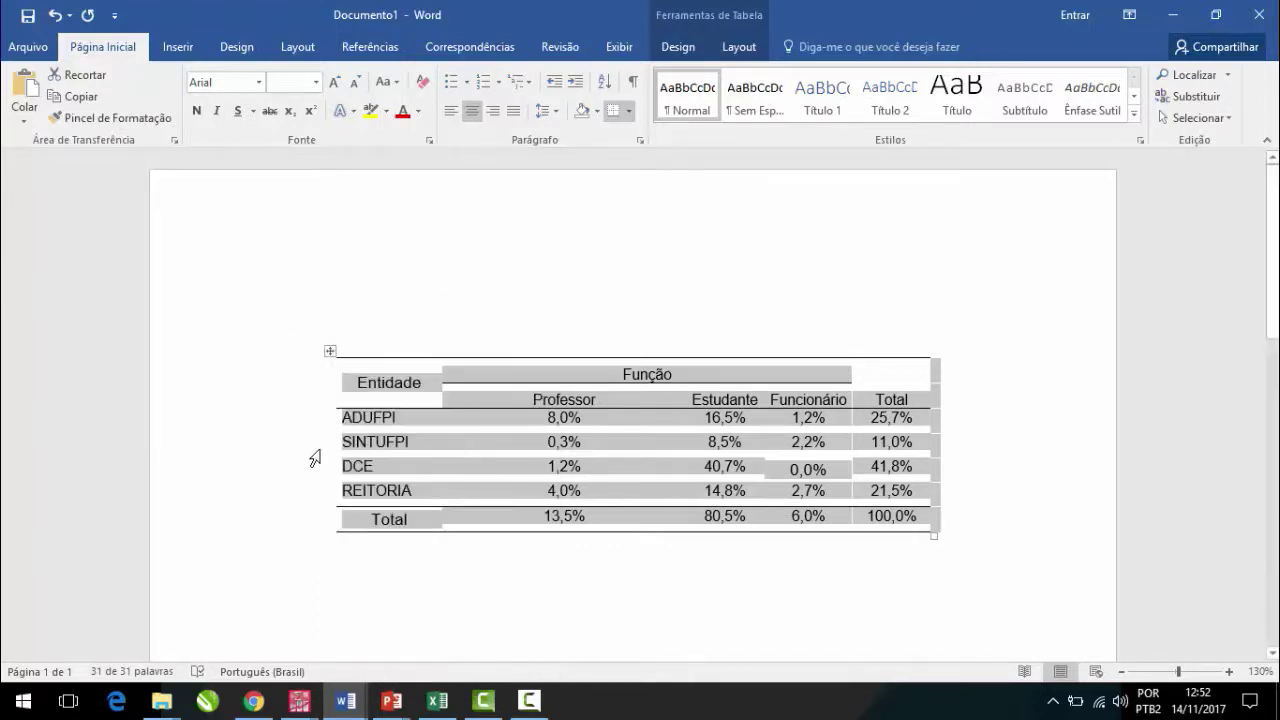
left_click(394, 297)
right_click(331, 351)
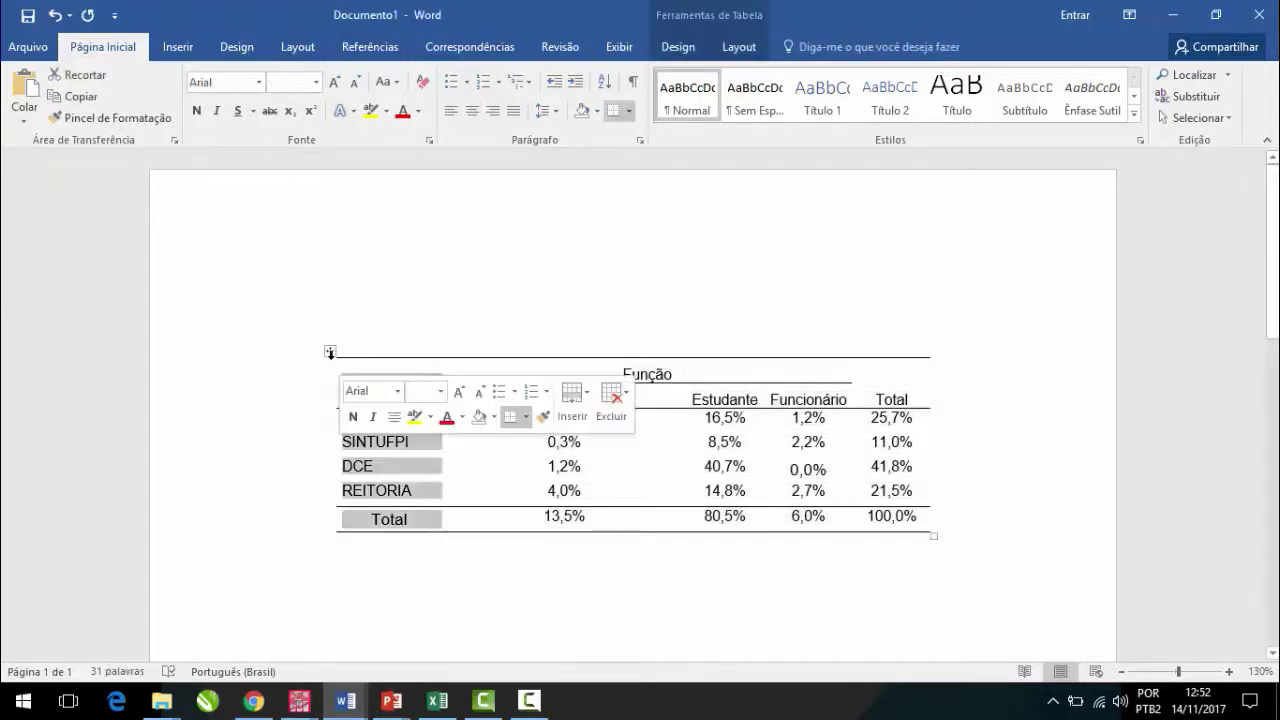
right_click(331, 352)
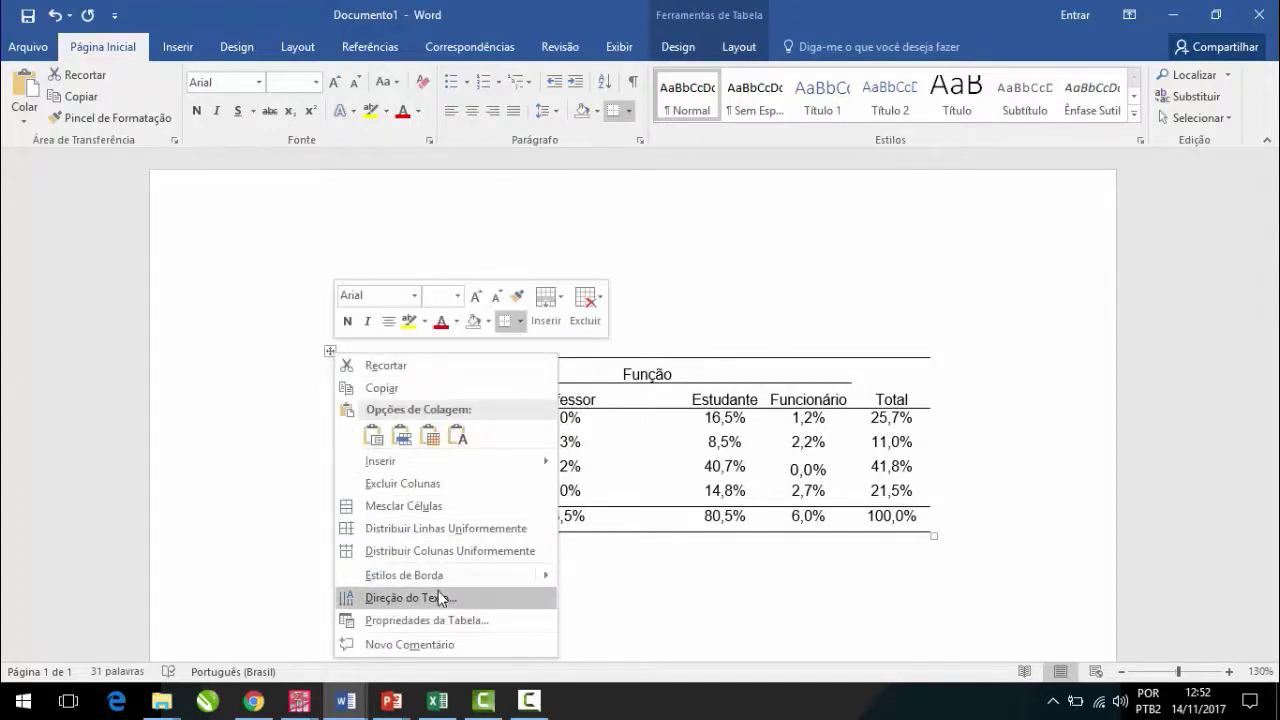
left_click(266, 478)
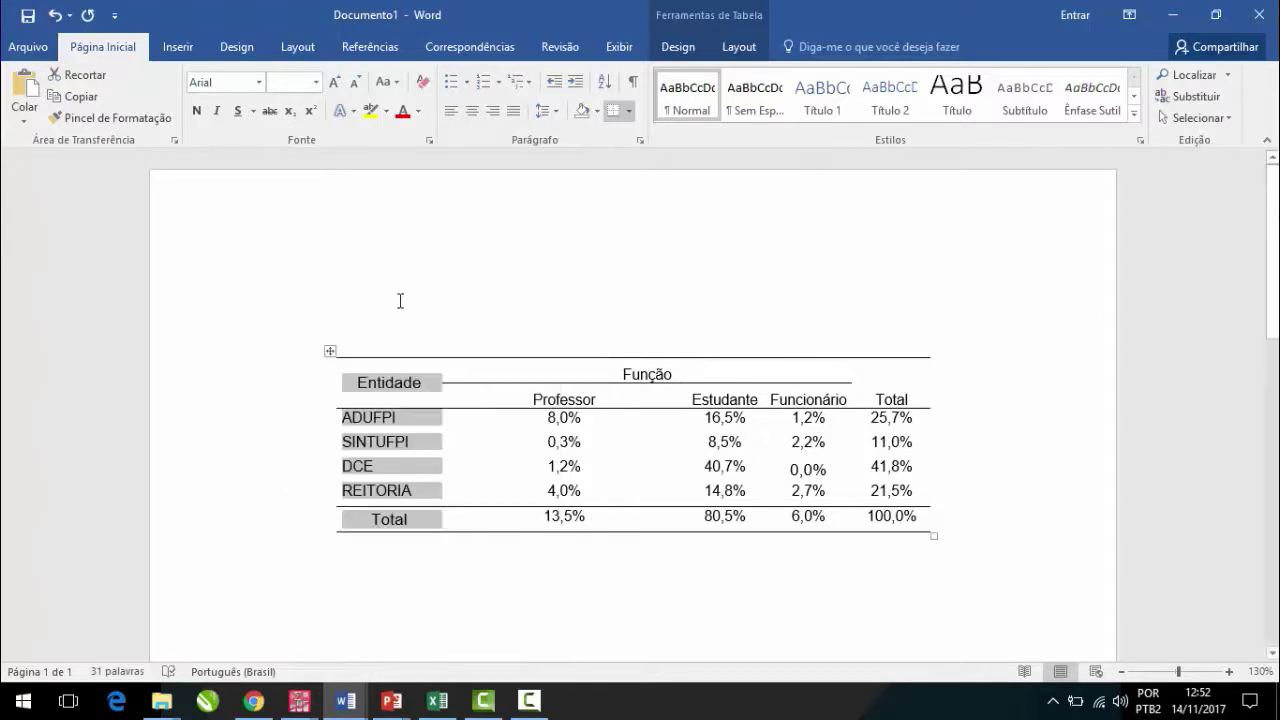
Step: AutoFit the whole table to the window width
left_click(400, 298)
left_click(331, 351)
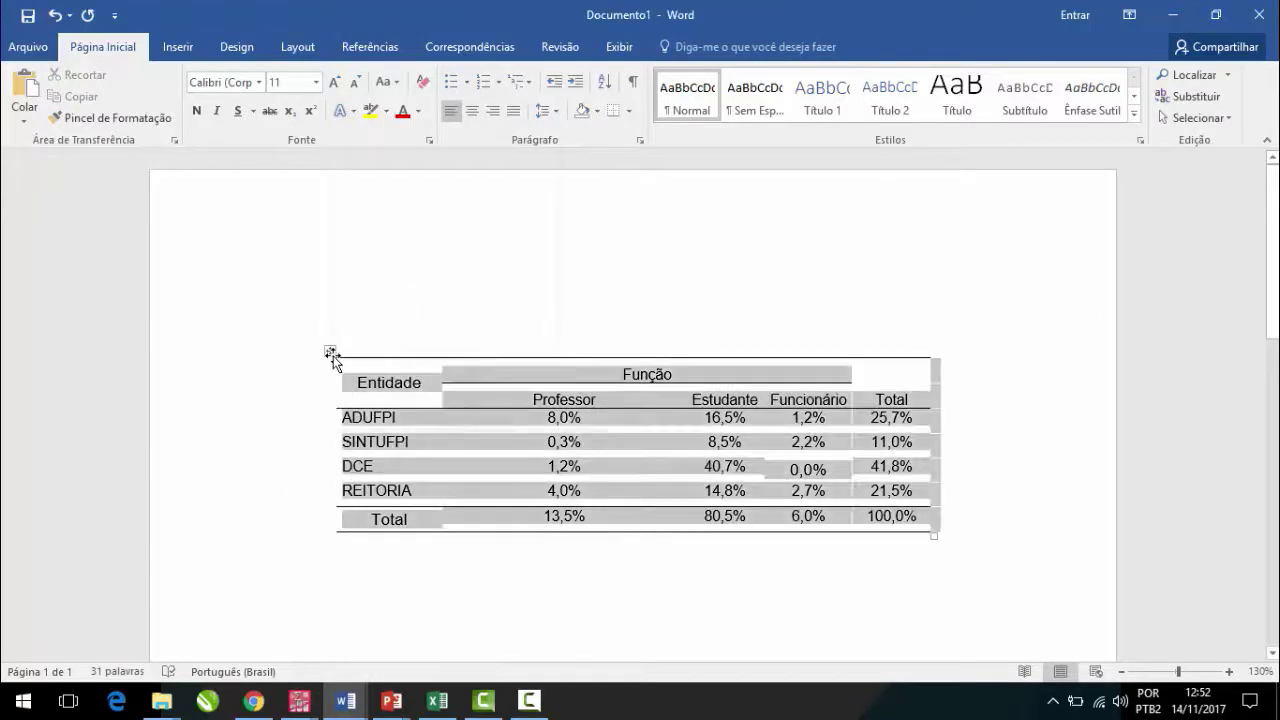
right_click(331, 351)
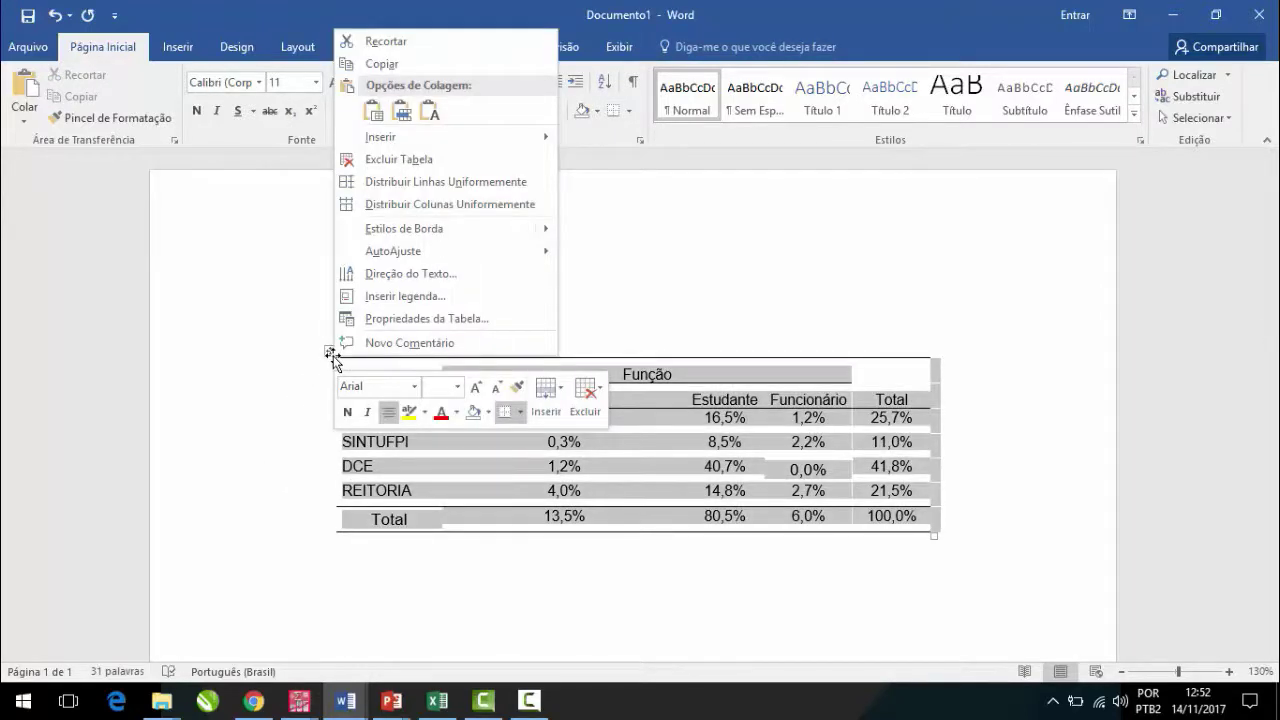
mouse_move(396, 258)
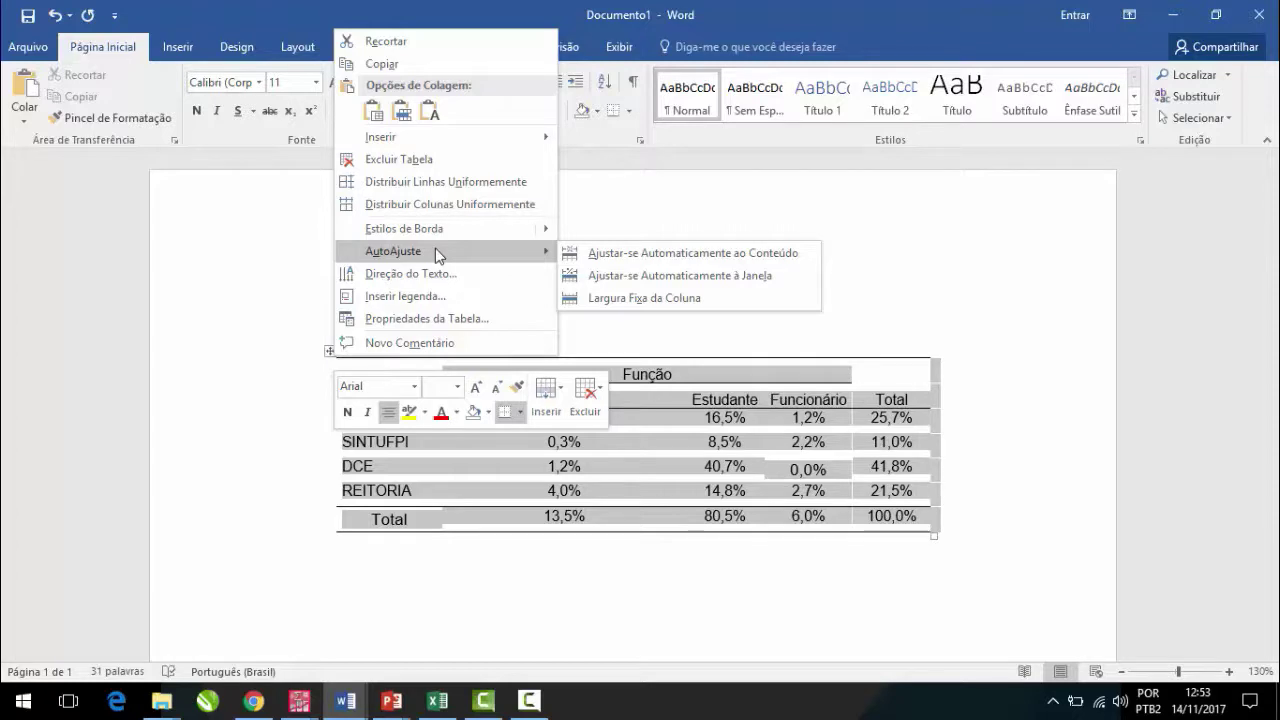
left_click(607, 285)
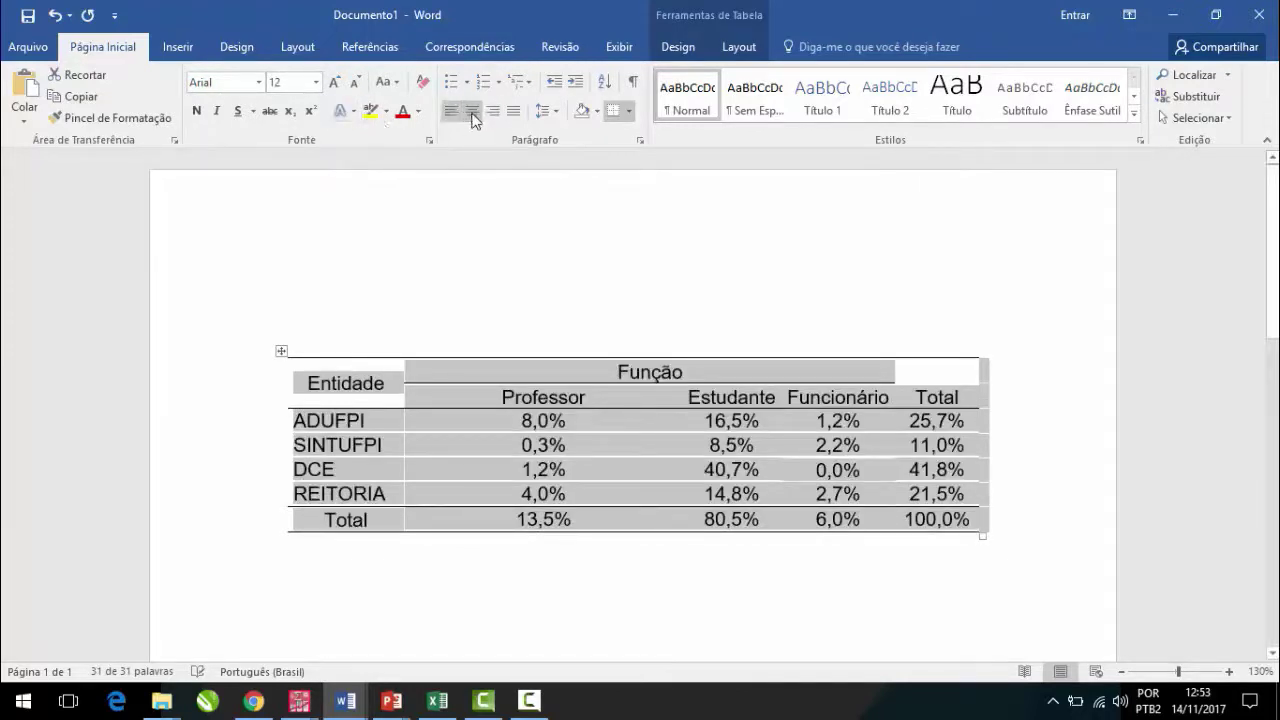
left_click(528, 421)
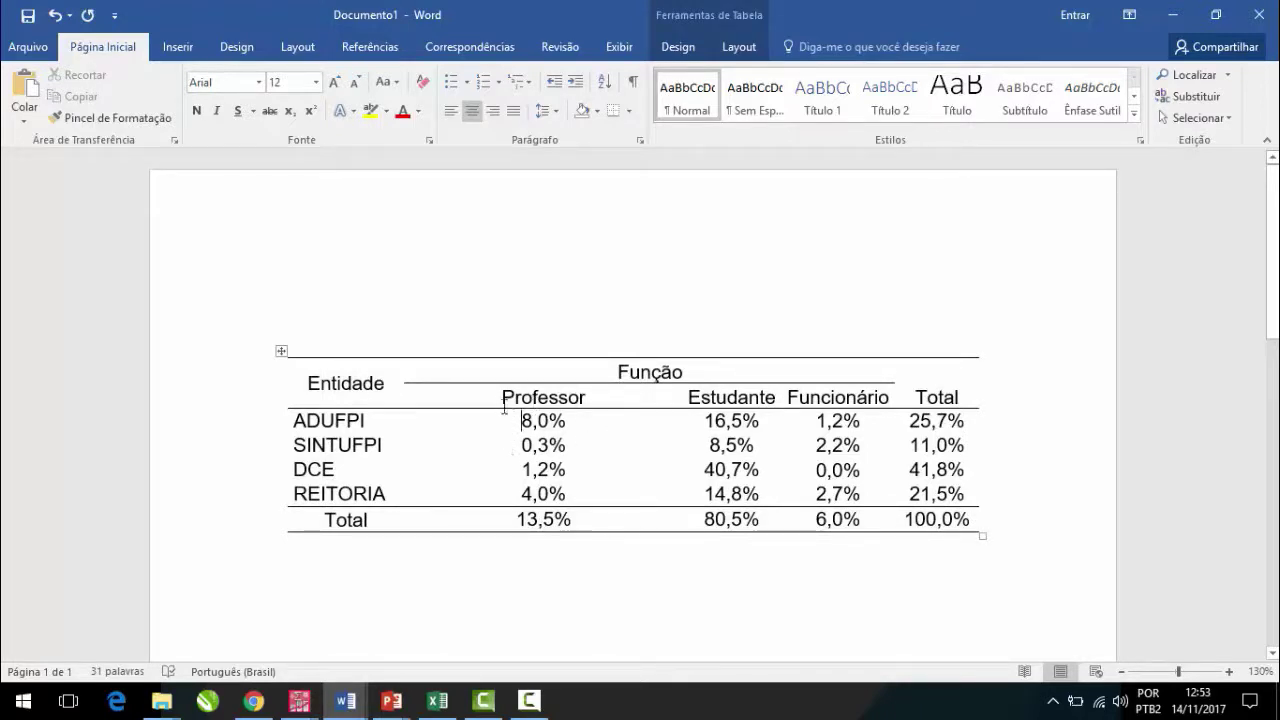
left_click_drag(473, 400, 545, 522)
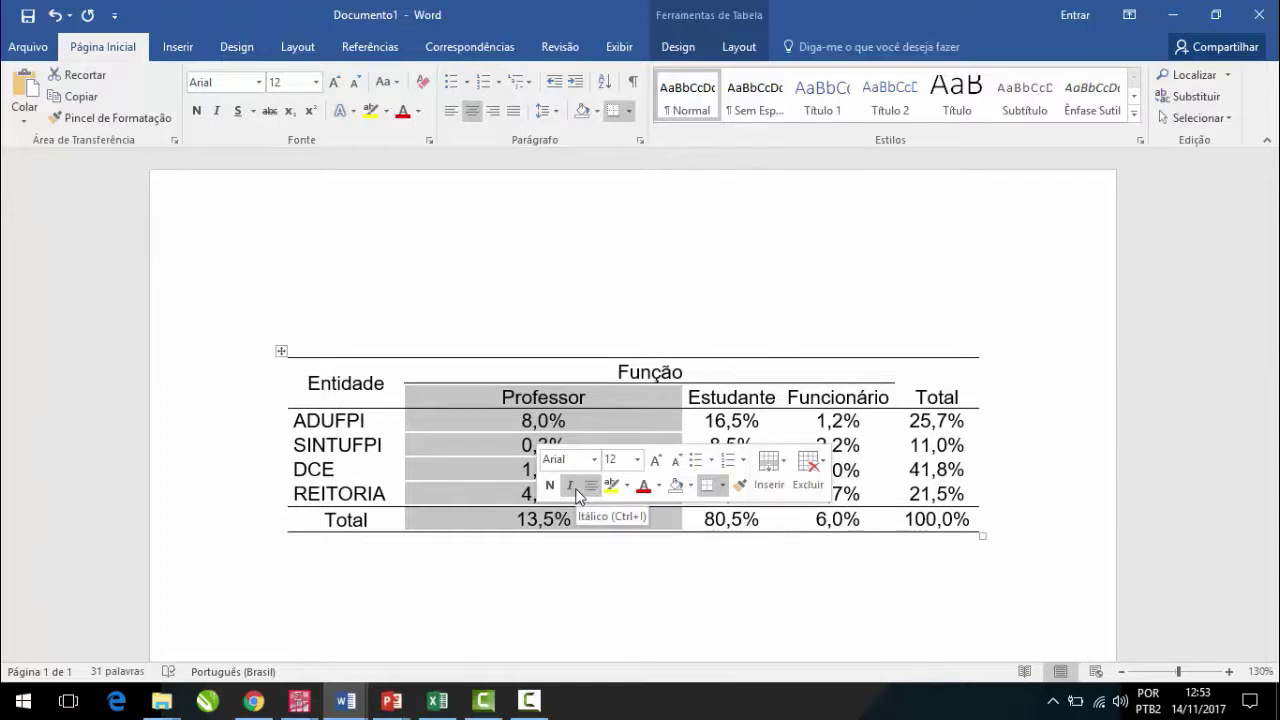
left_click(424, 580)
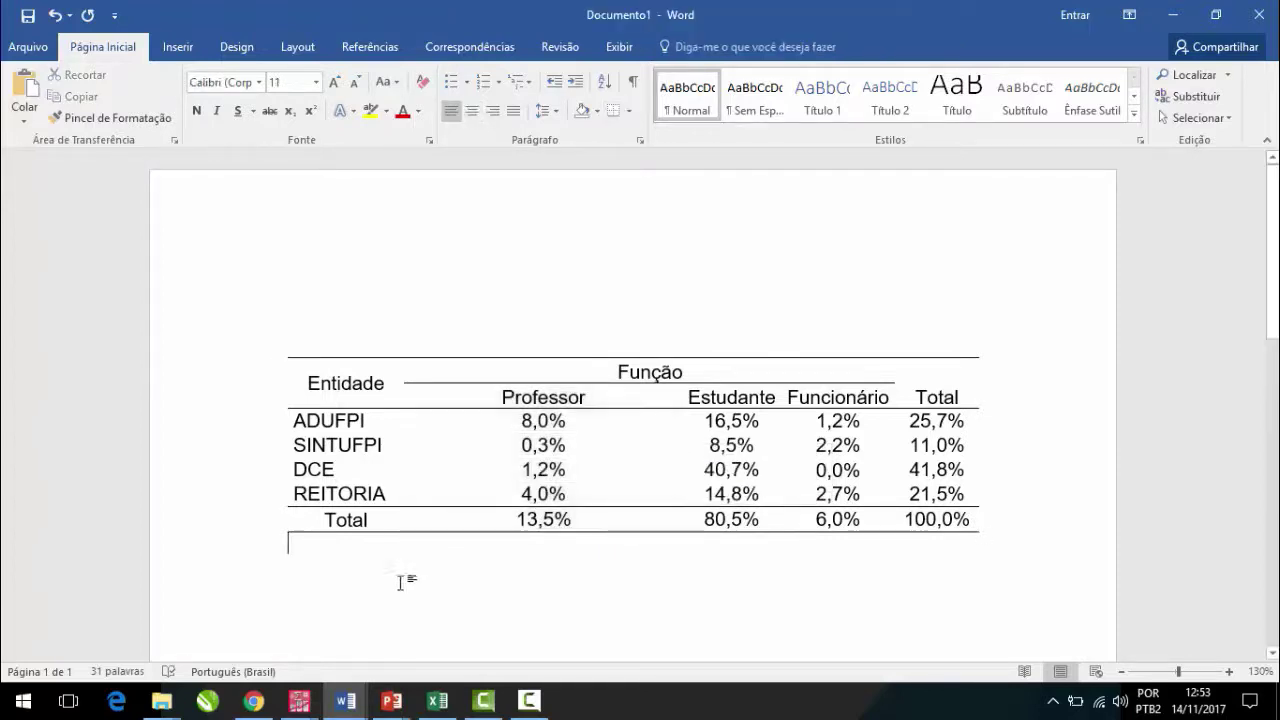
Step: AutoFit the whole table first to its contents and once more to the window width to even out the columns
right_click(281, 354)
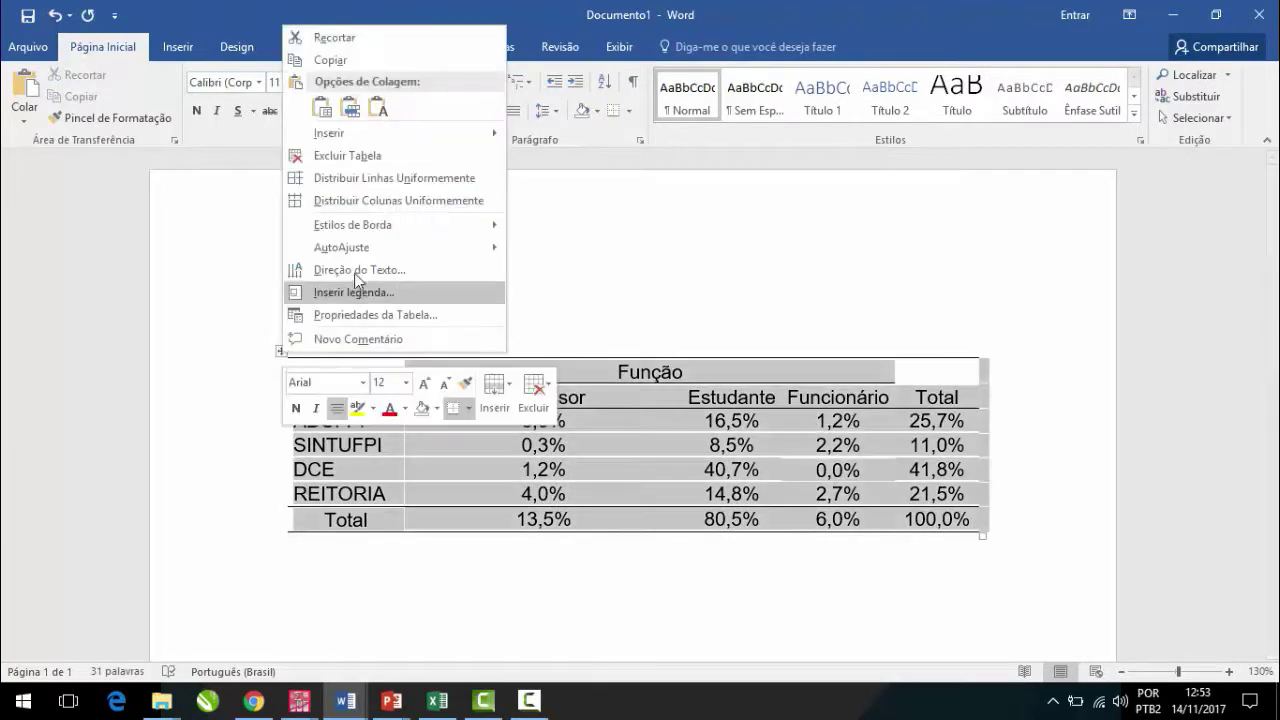
mouse_move(356, 255)
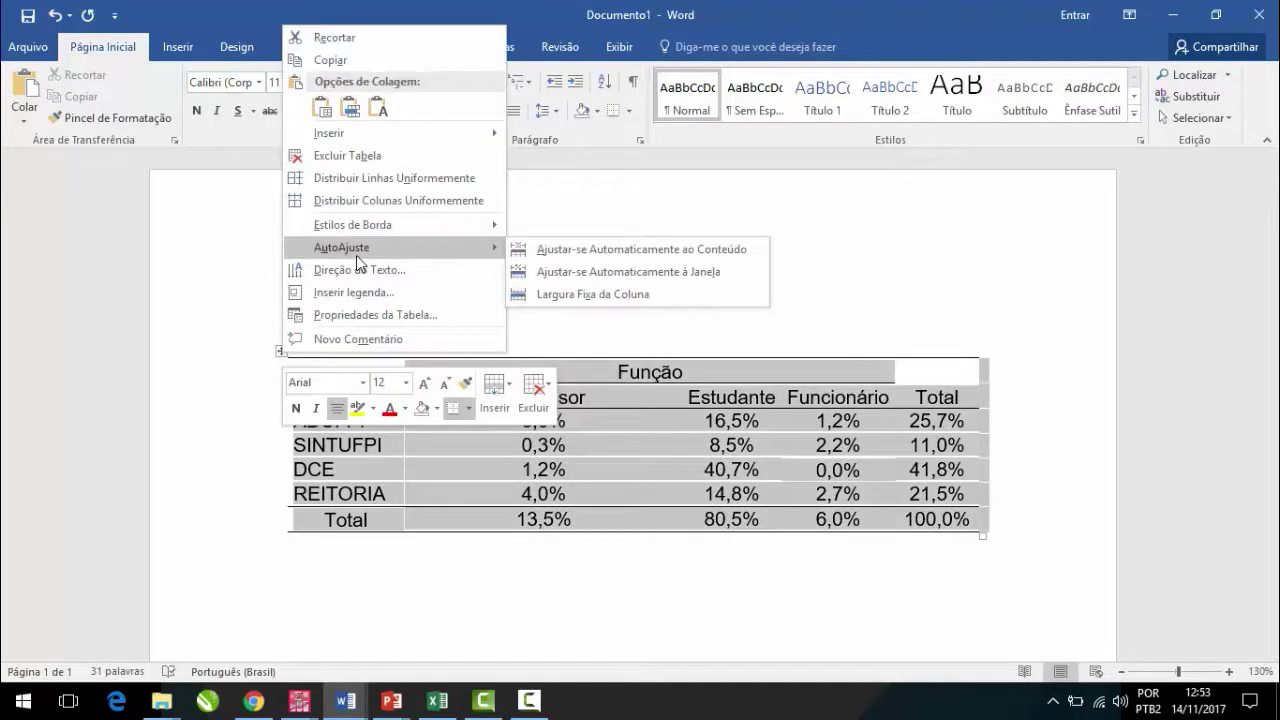
left_click(540, 249)
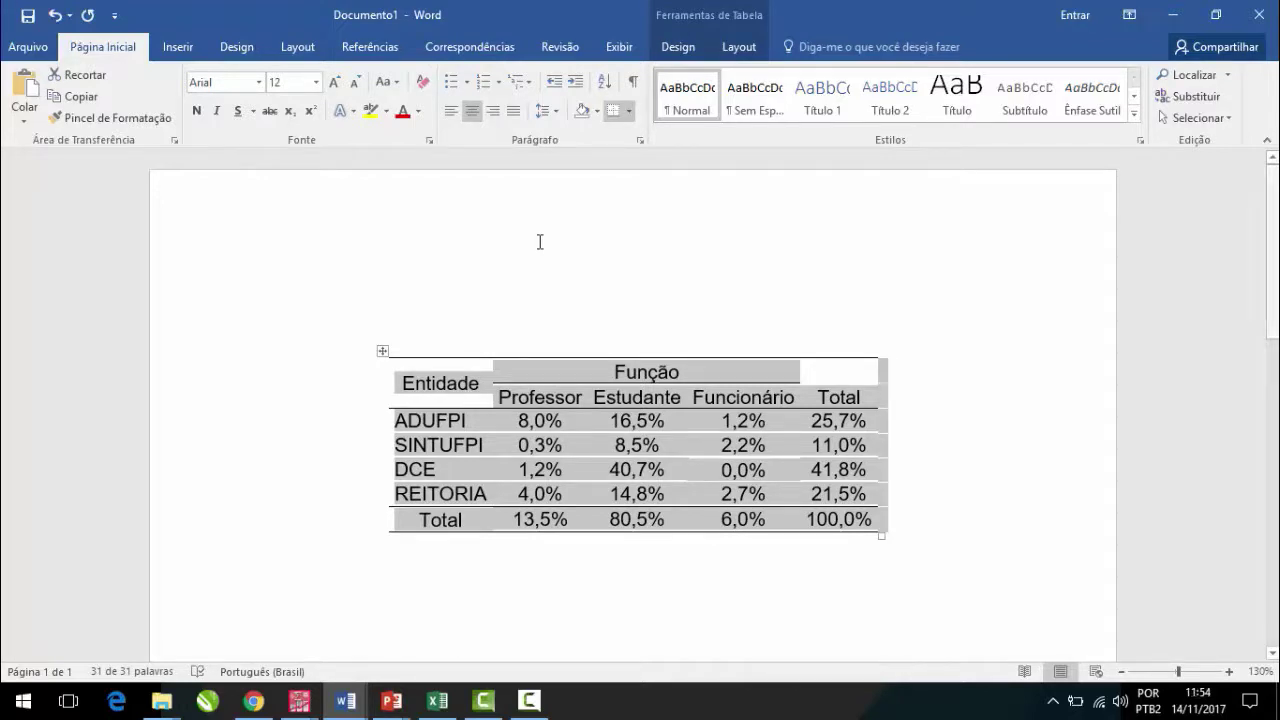
right_click(383, 353)
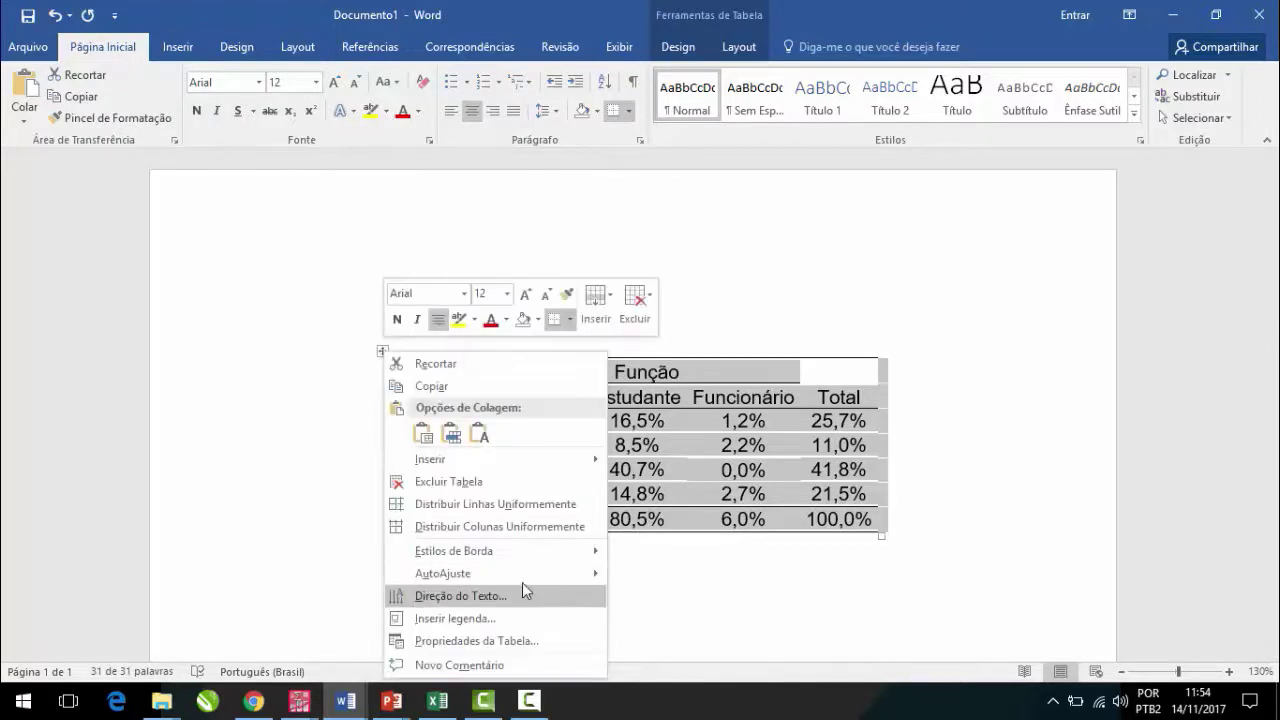
mouse_move(527, 582)
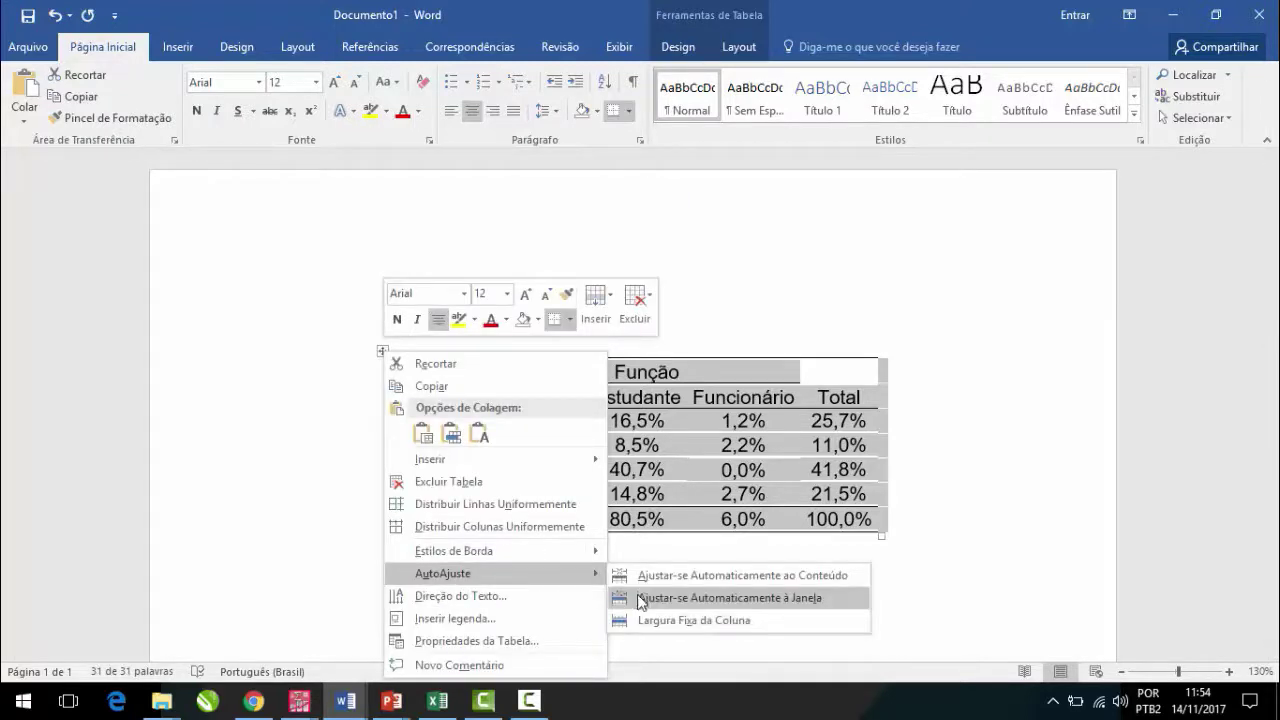
left_click(641, 598)
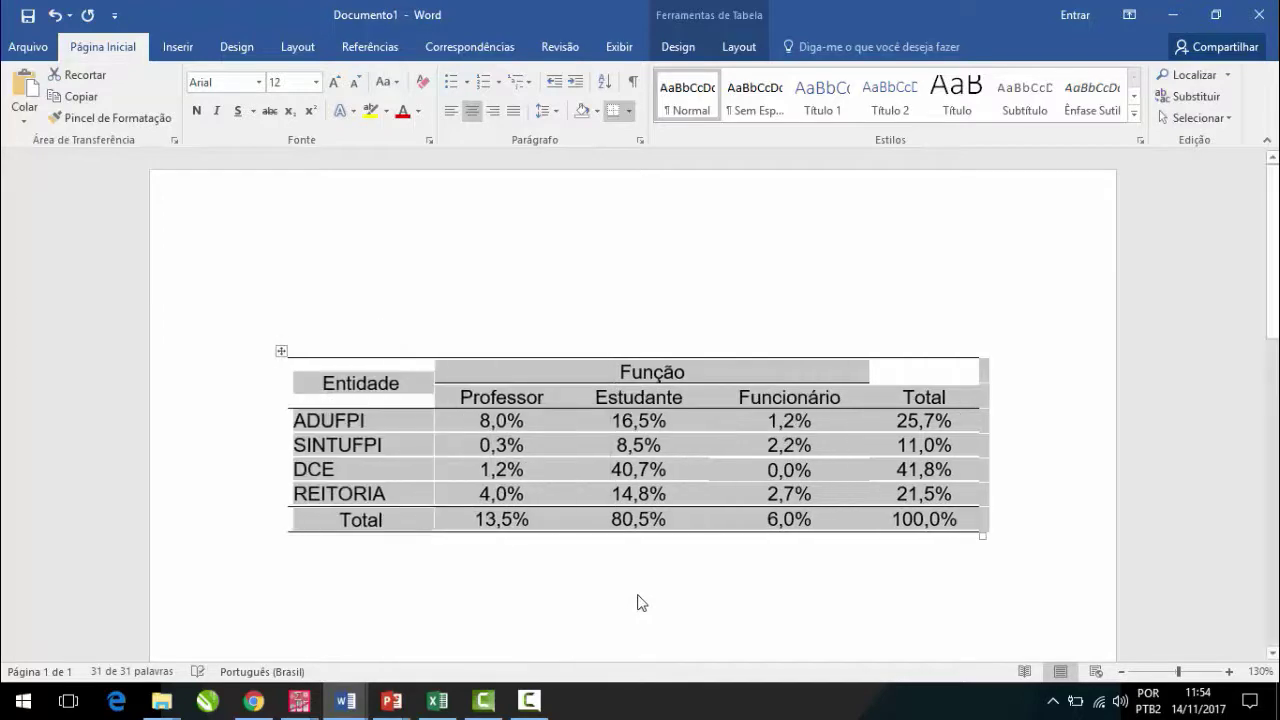
left_click(637, 598)
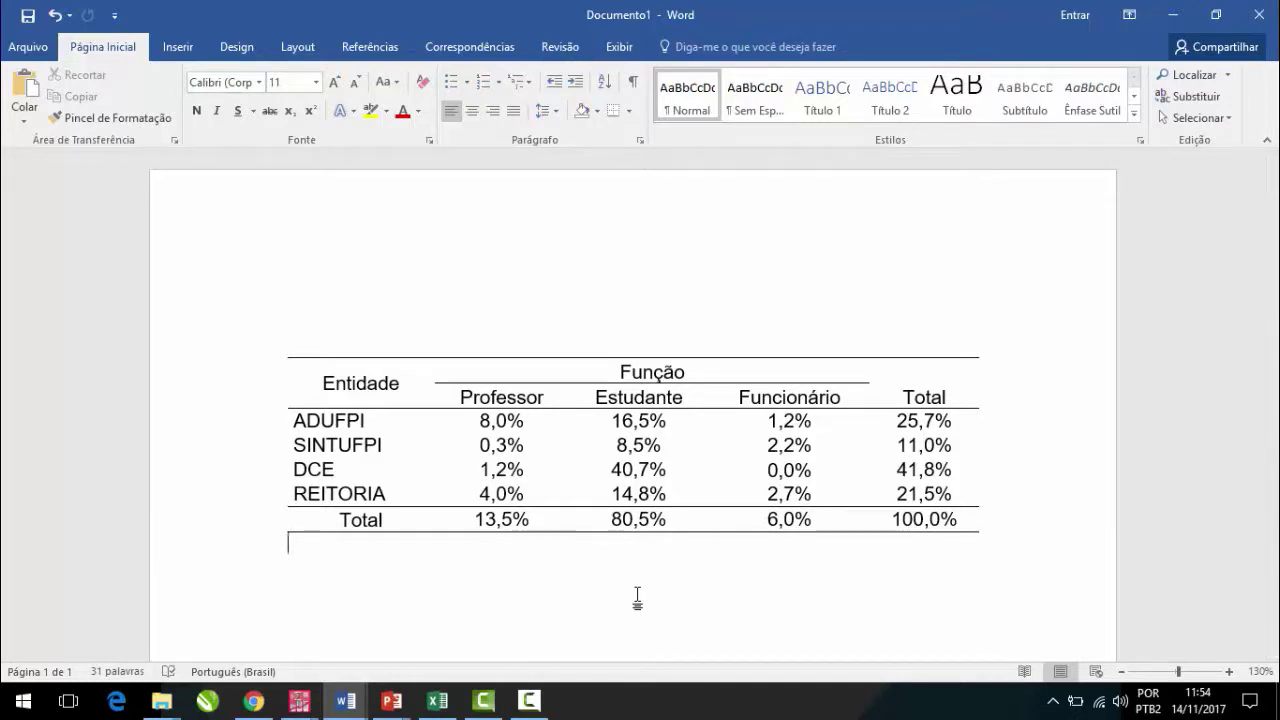
Step: Undo the last two AutoFit changes to the table and redo them both
key("ctrl+z")
key("ctrl+z")
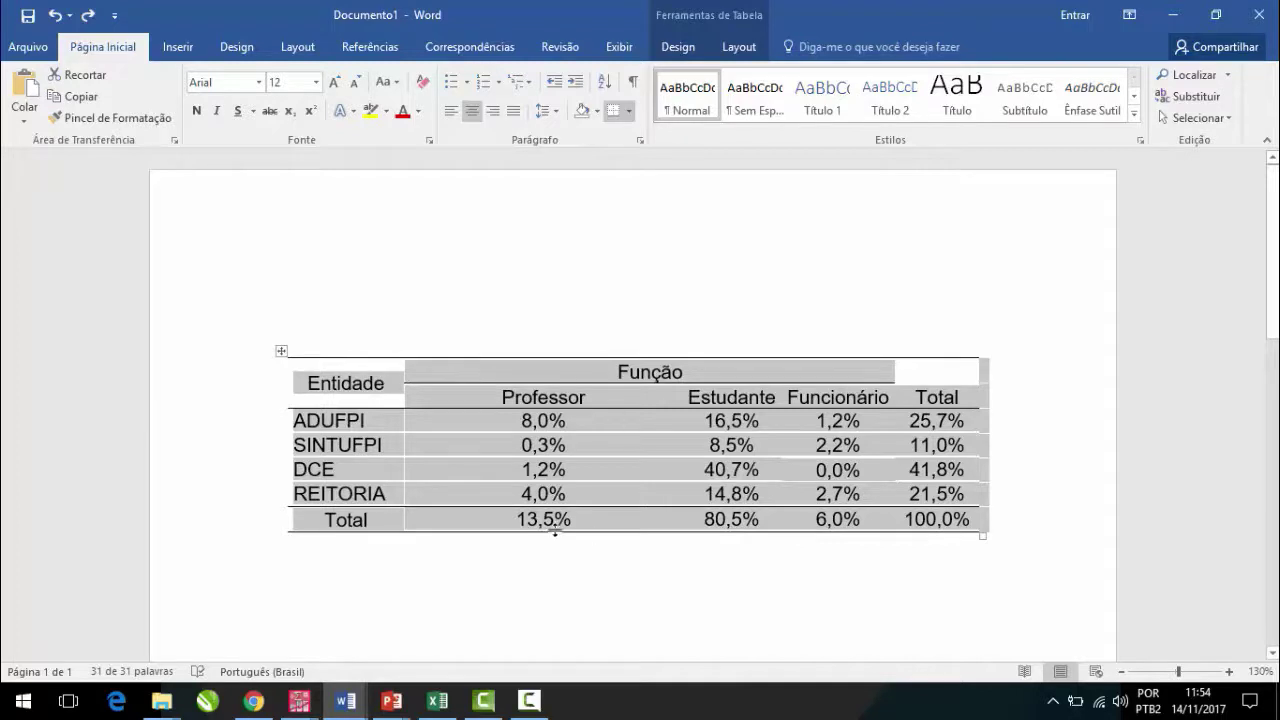
left_click(86, 17)
left_click(86, 17)
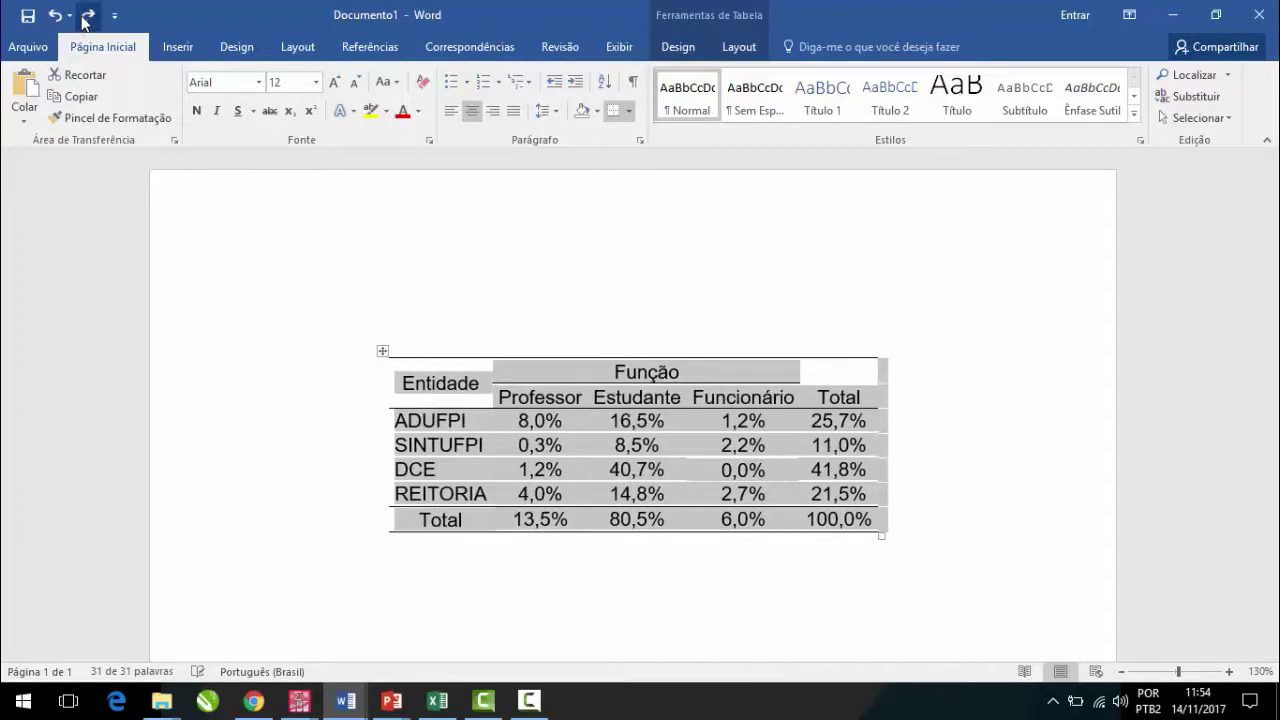
left_click(704, 630)
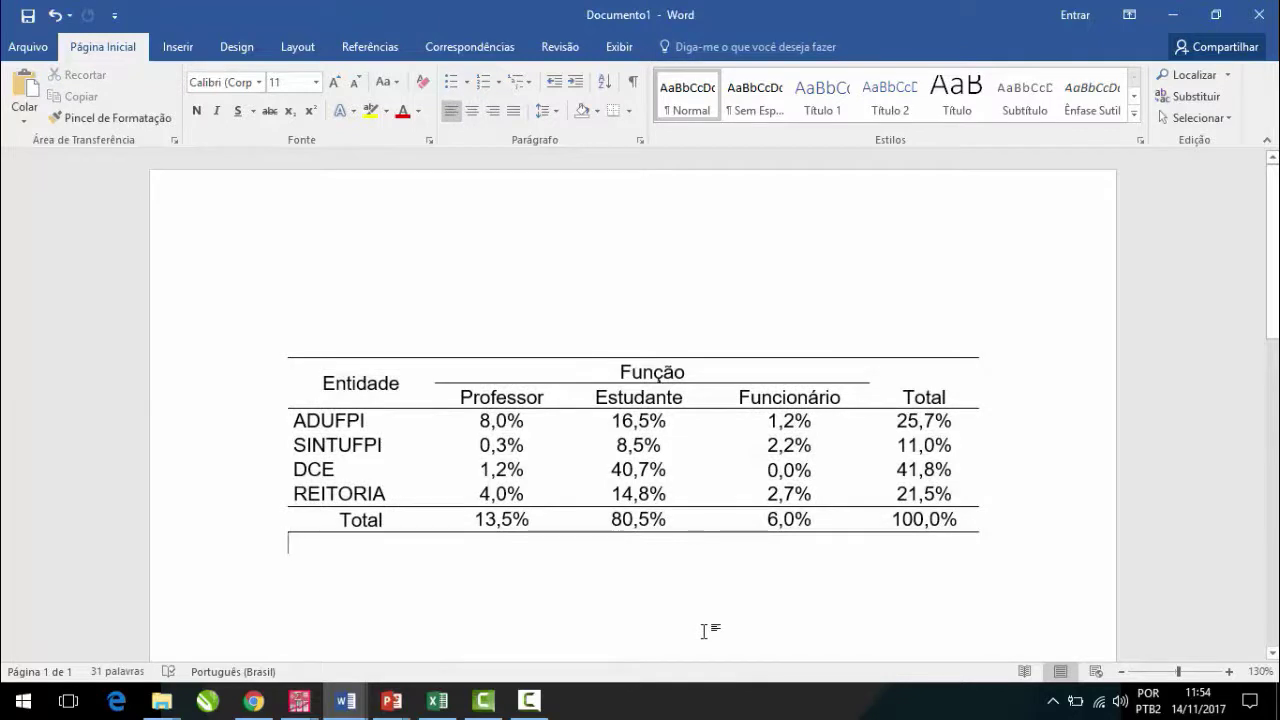
Step: Centre the entity names ADUFPI, SINTUFPI, DCE and REITORIA horizontally within the Entidade column
left_click(356, 382)
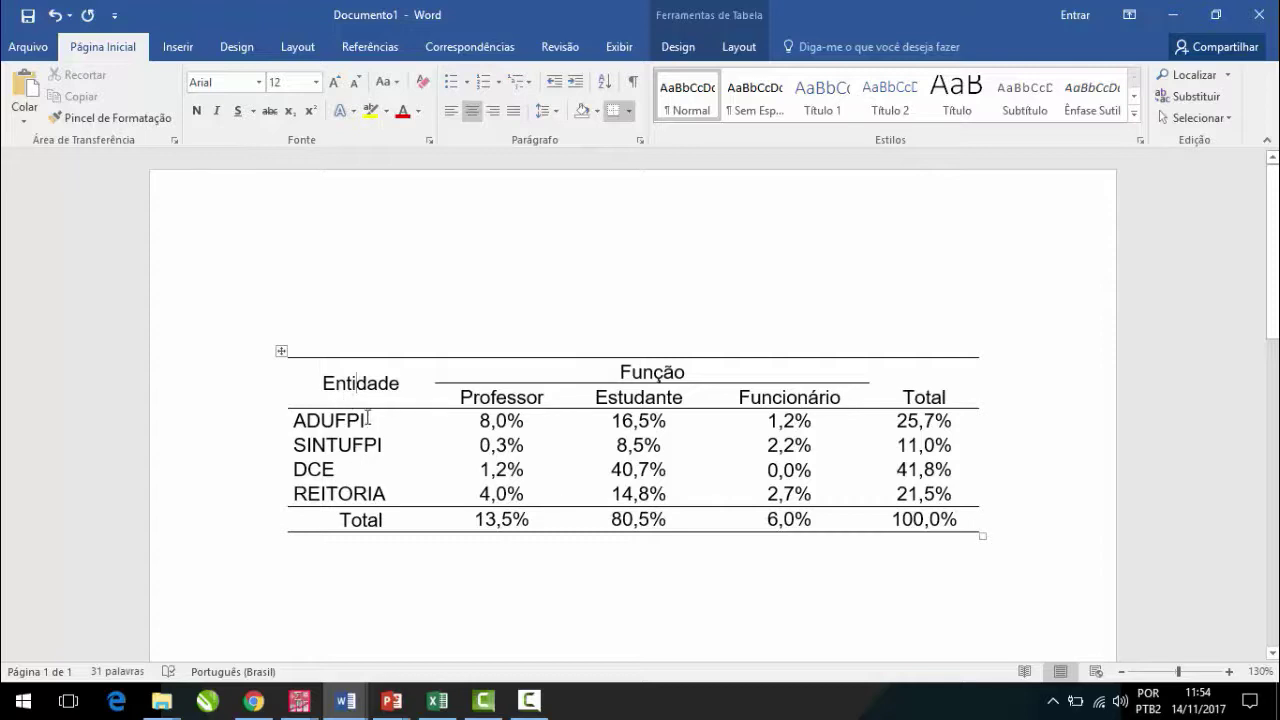
left_click_drag(368, 420, 373, 492)
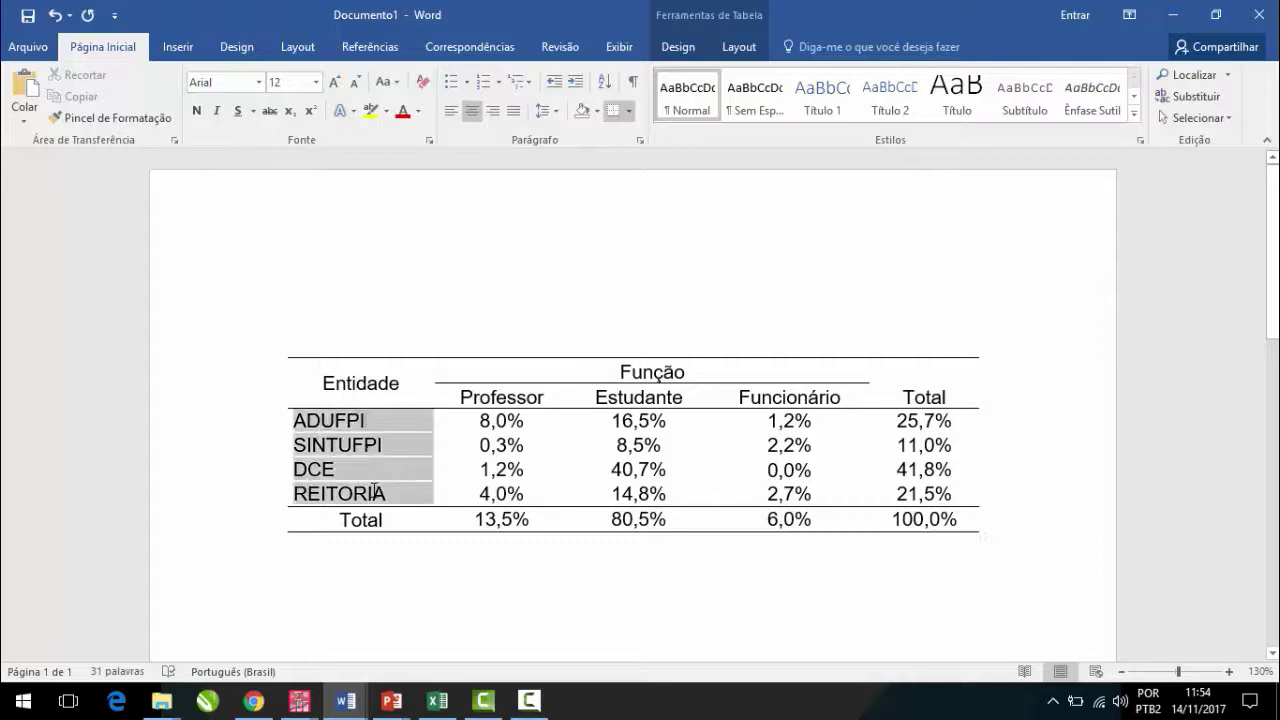
left_click(470, 112)
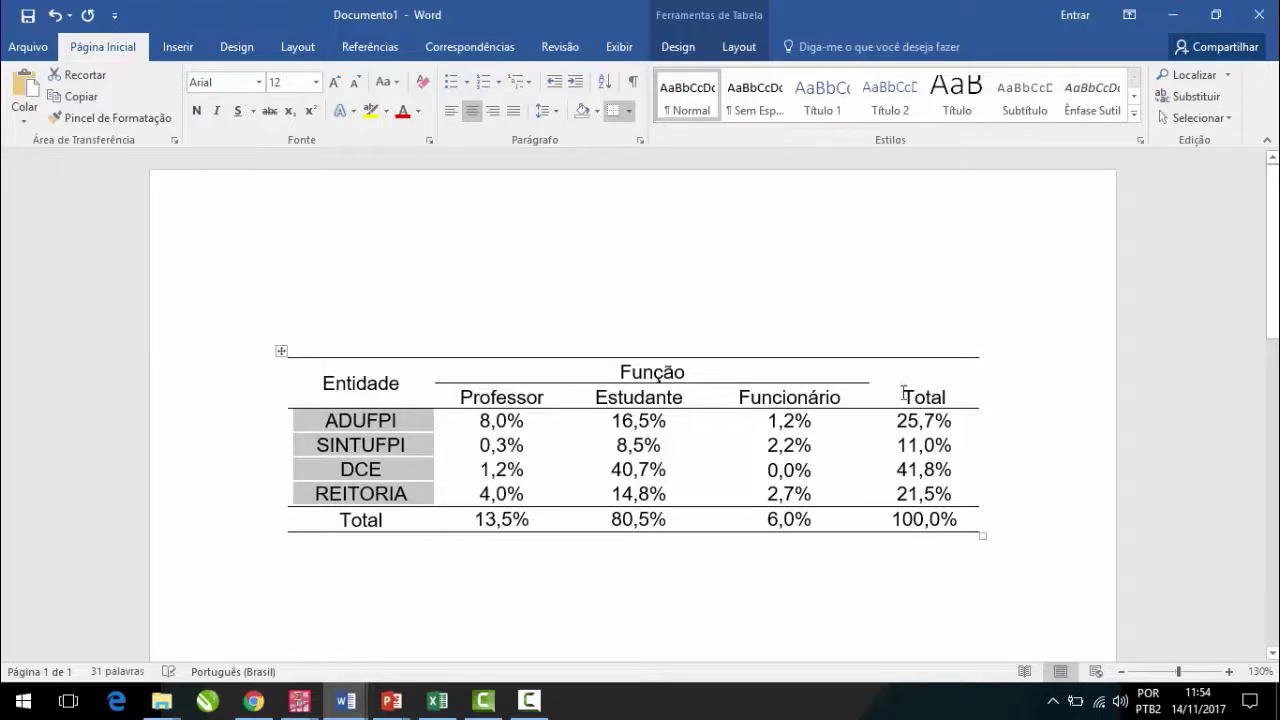
Step: Set the vertical alignment of the Total column's header cell to Centralizado in the table properties
left_click_drag(902, 396, 956, 396)
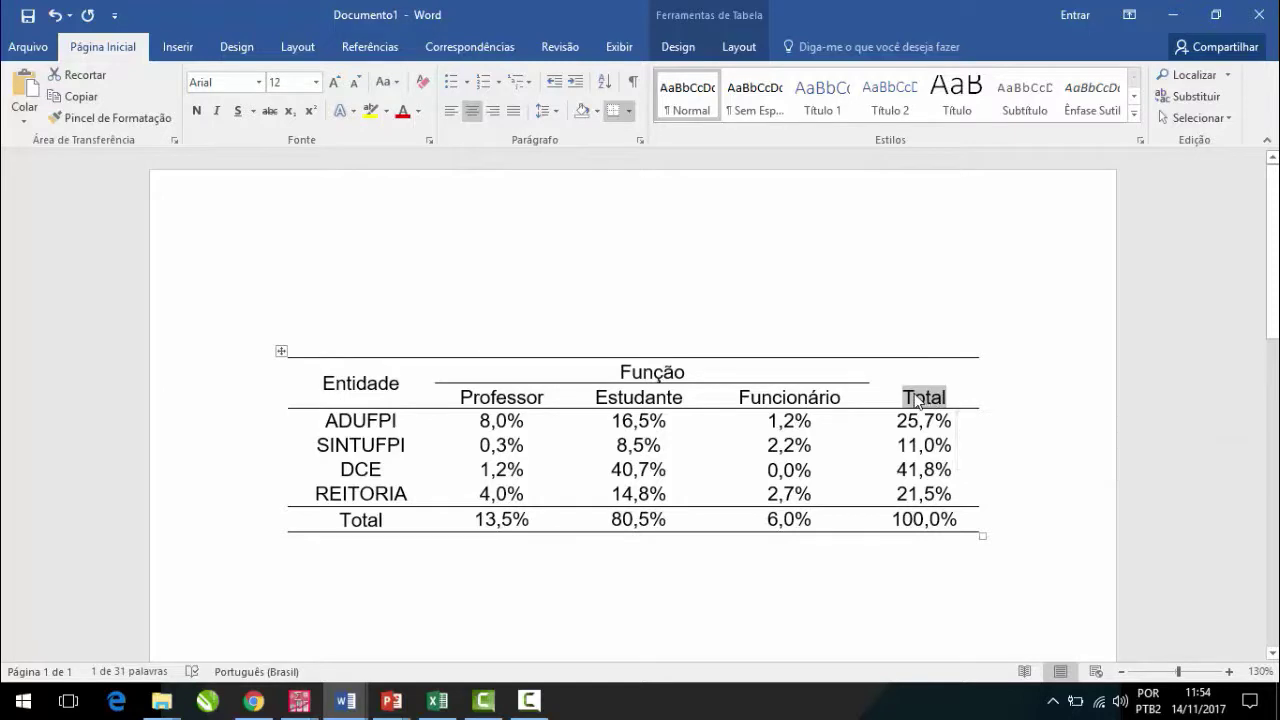
right_click(916, 401)
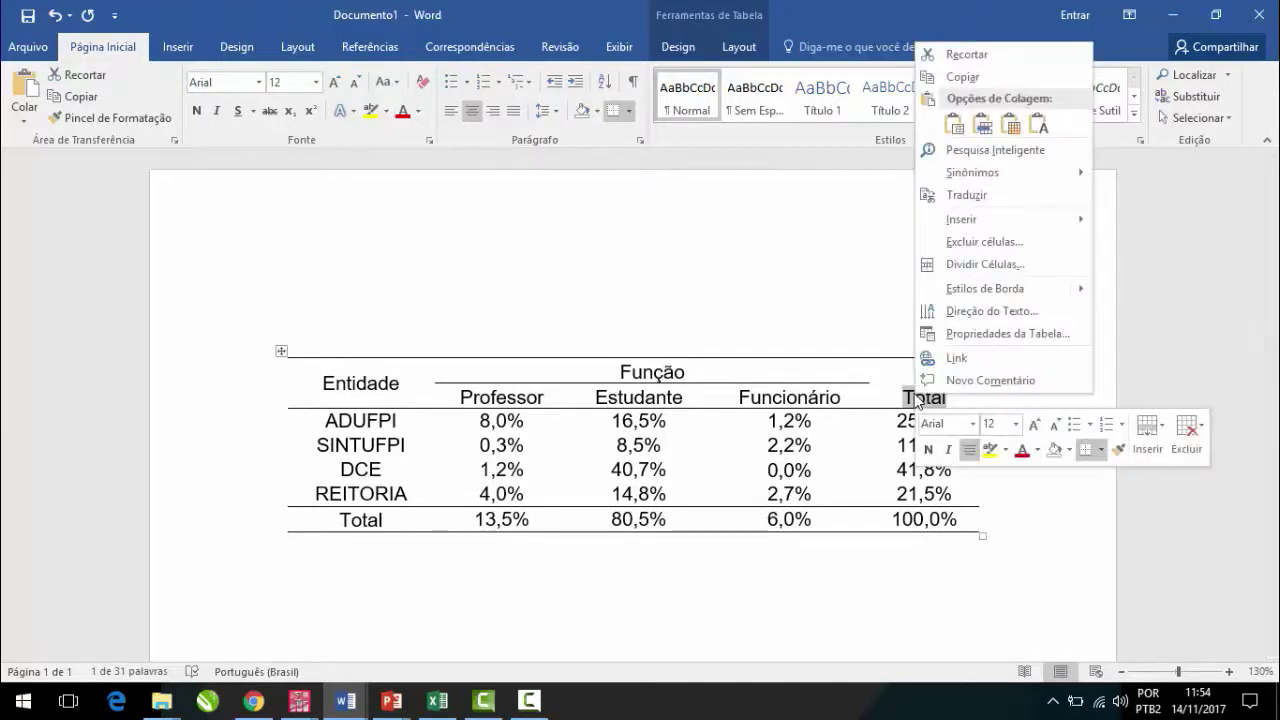
left_click(970, 334)
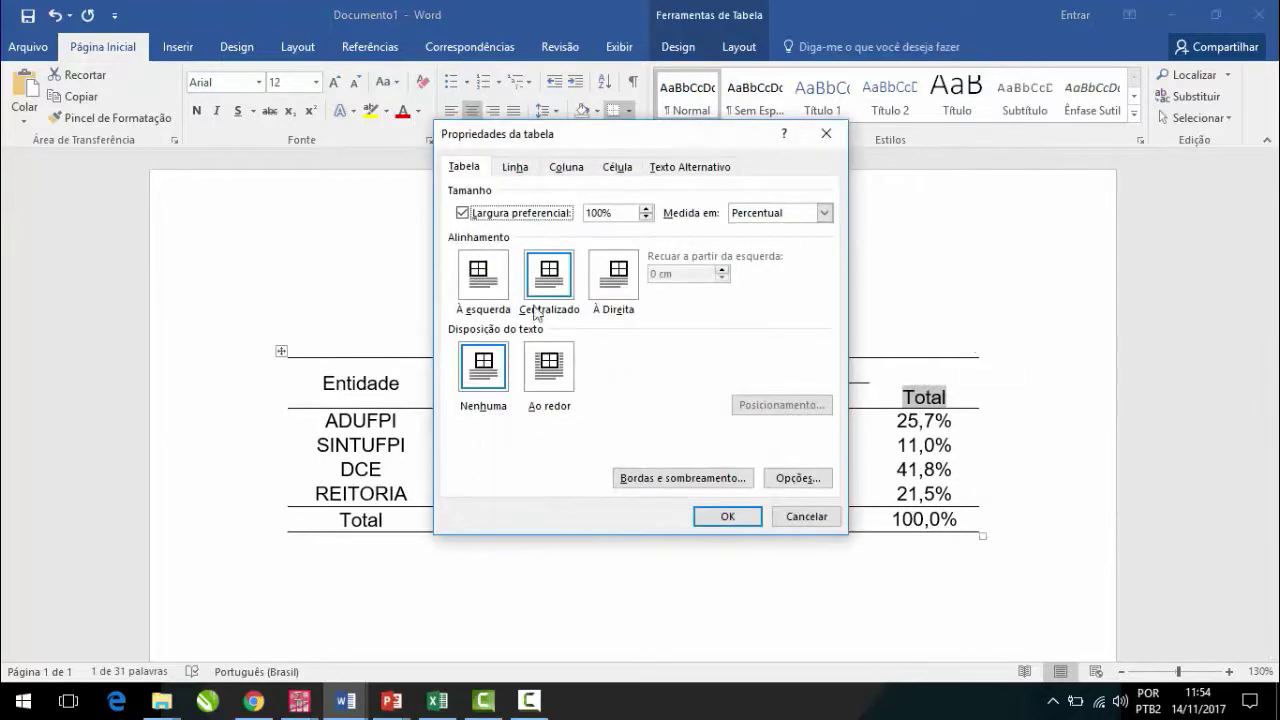
left_click(551, 297)
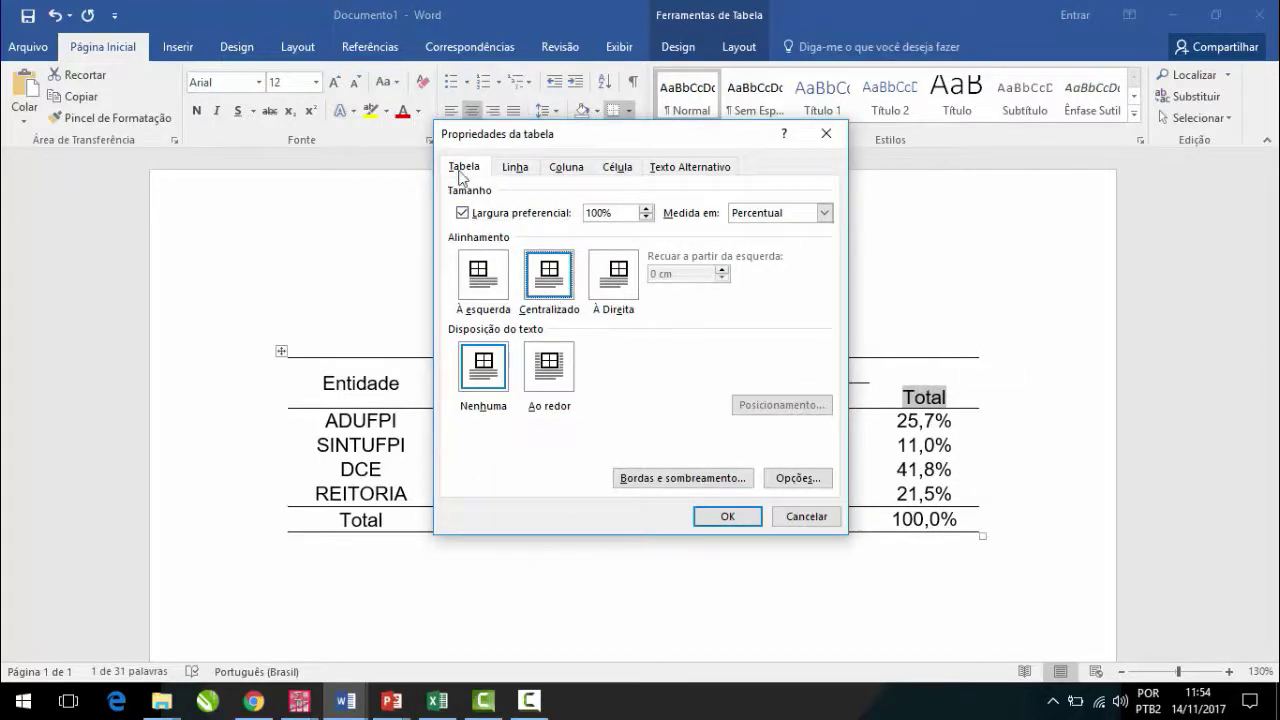
left_click(567, 167)
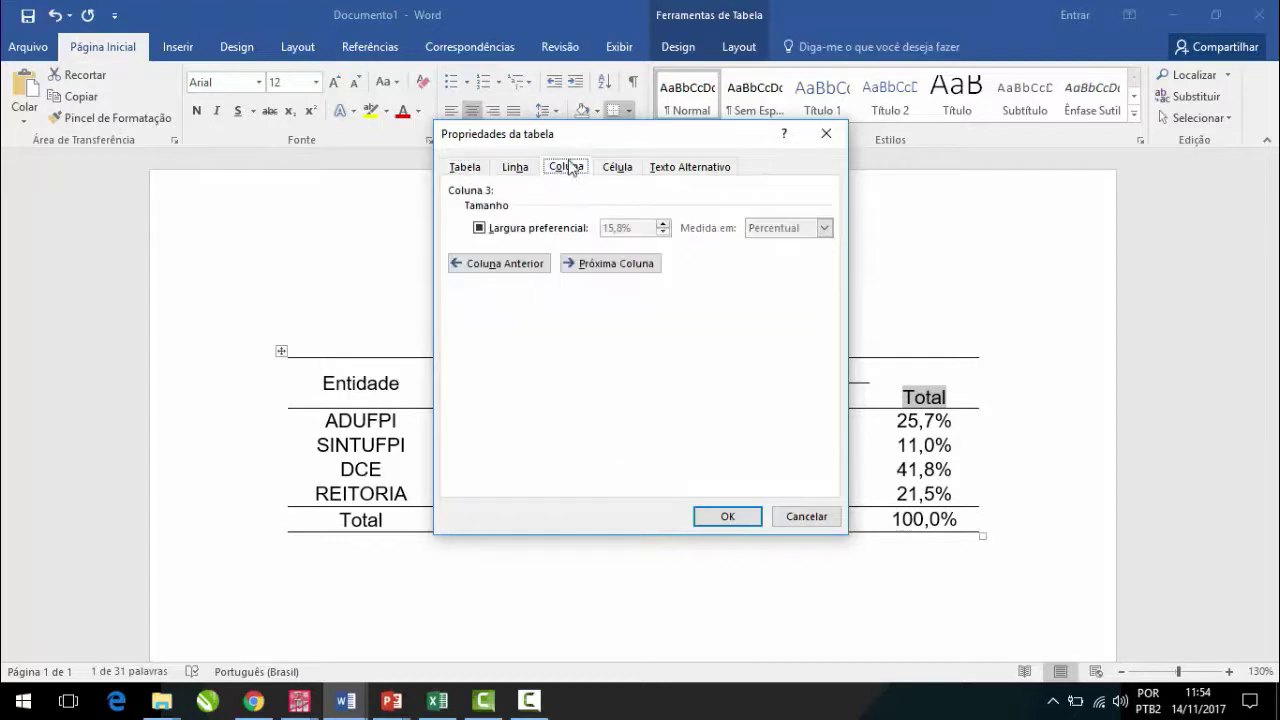
left_click(617, 168)
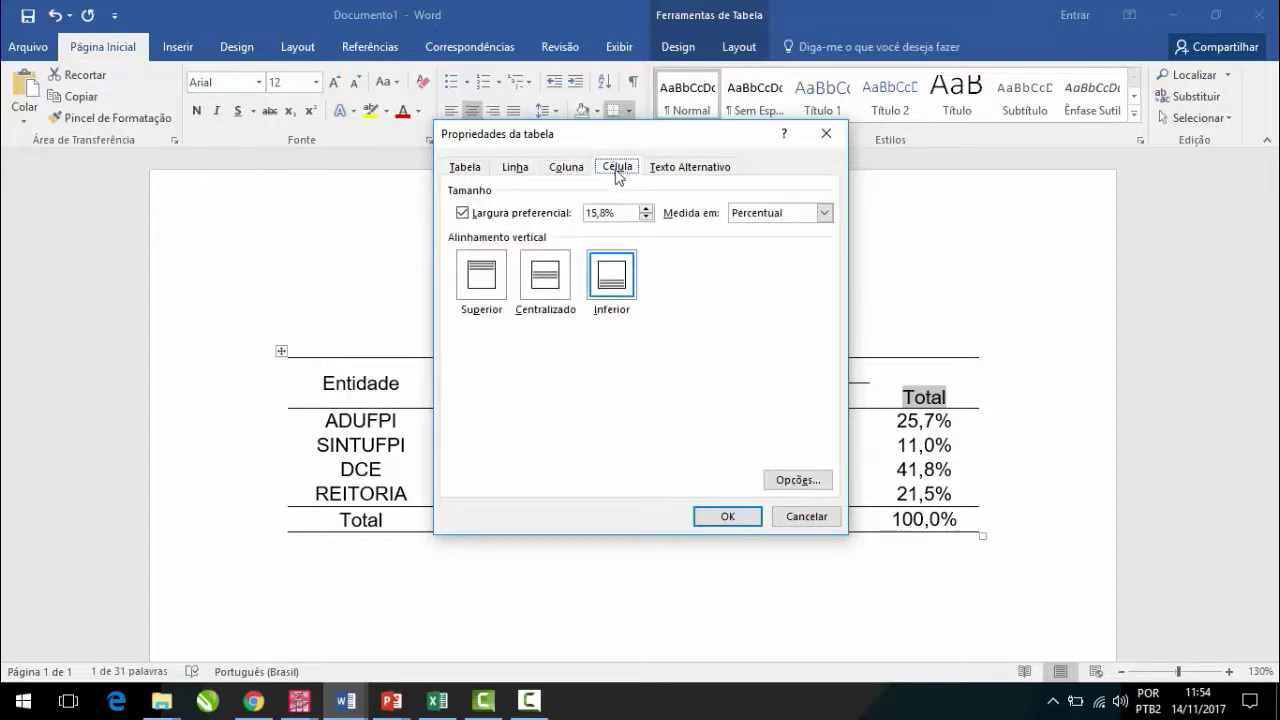
left_click(558, 279)
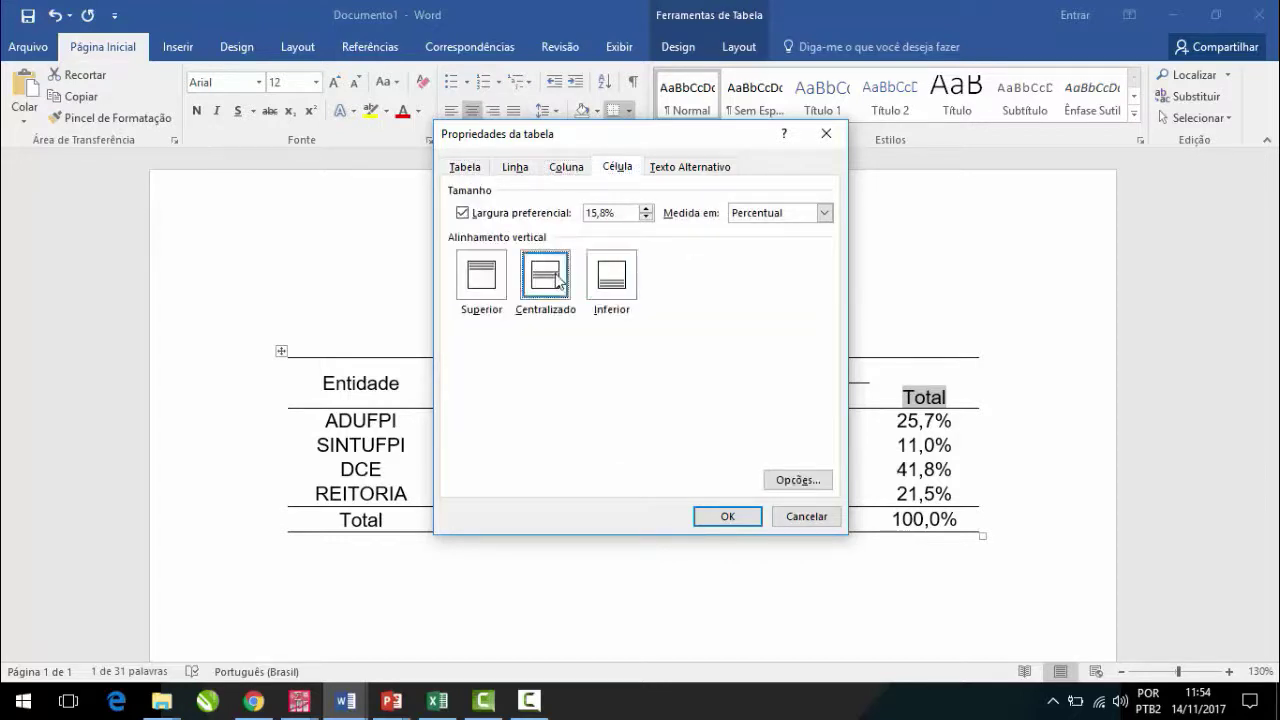
left_click(615, 277)
left_click(558, 280)
left_click(746, 519)
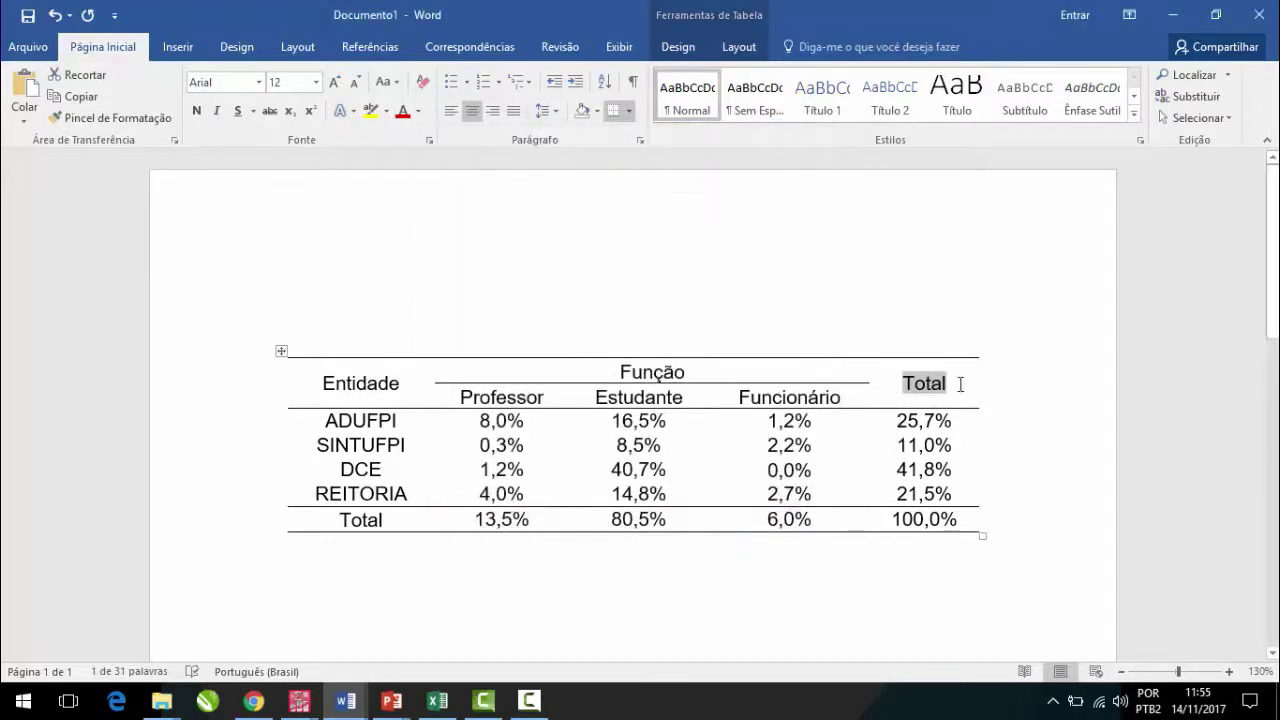
left_click(962, 388)
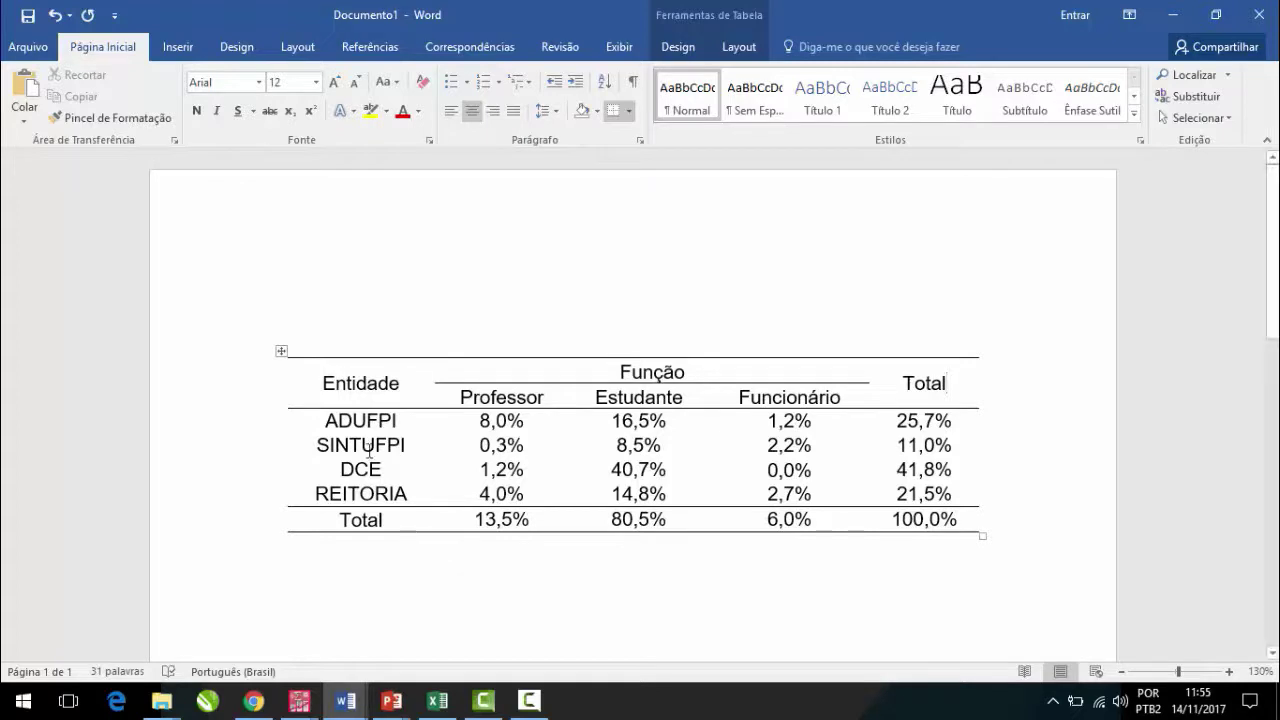
Step: Add the caption label "Tabela 1:" on the empty line above the table
left_click(303, 345)
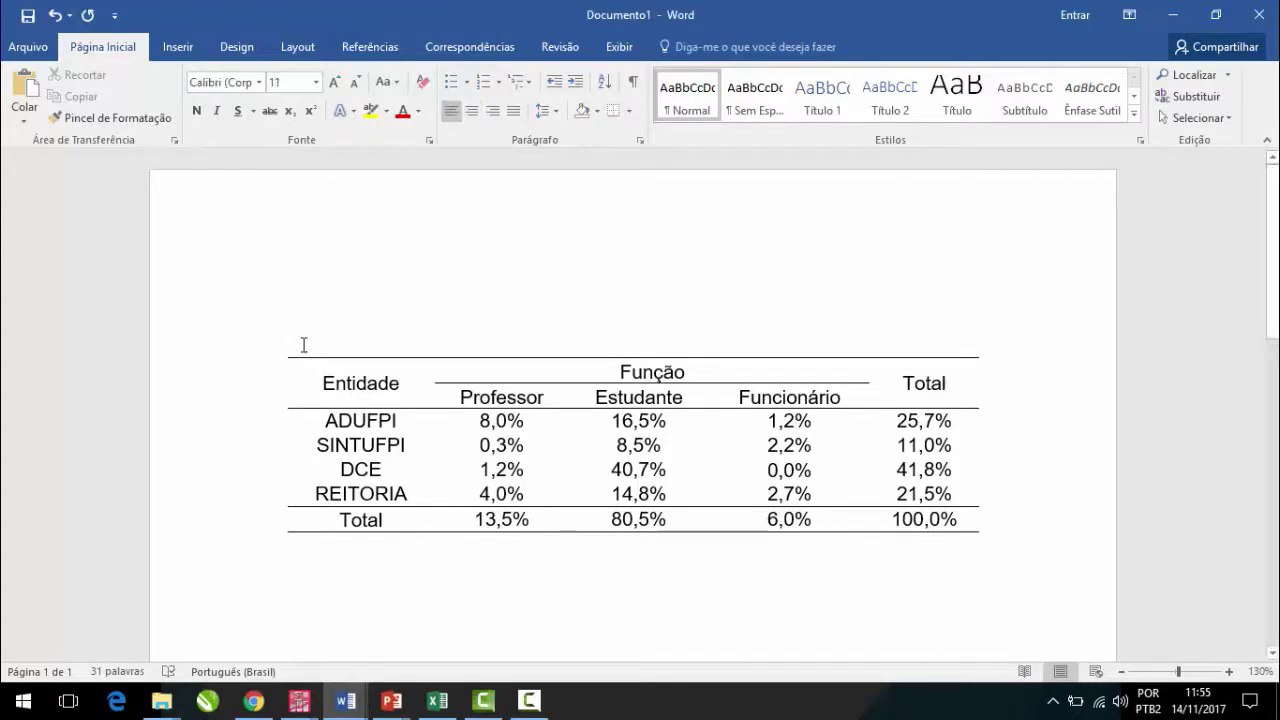
type("Tabela 1 :")
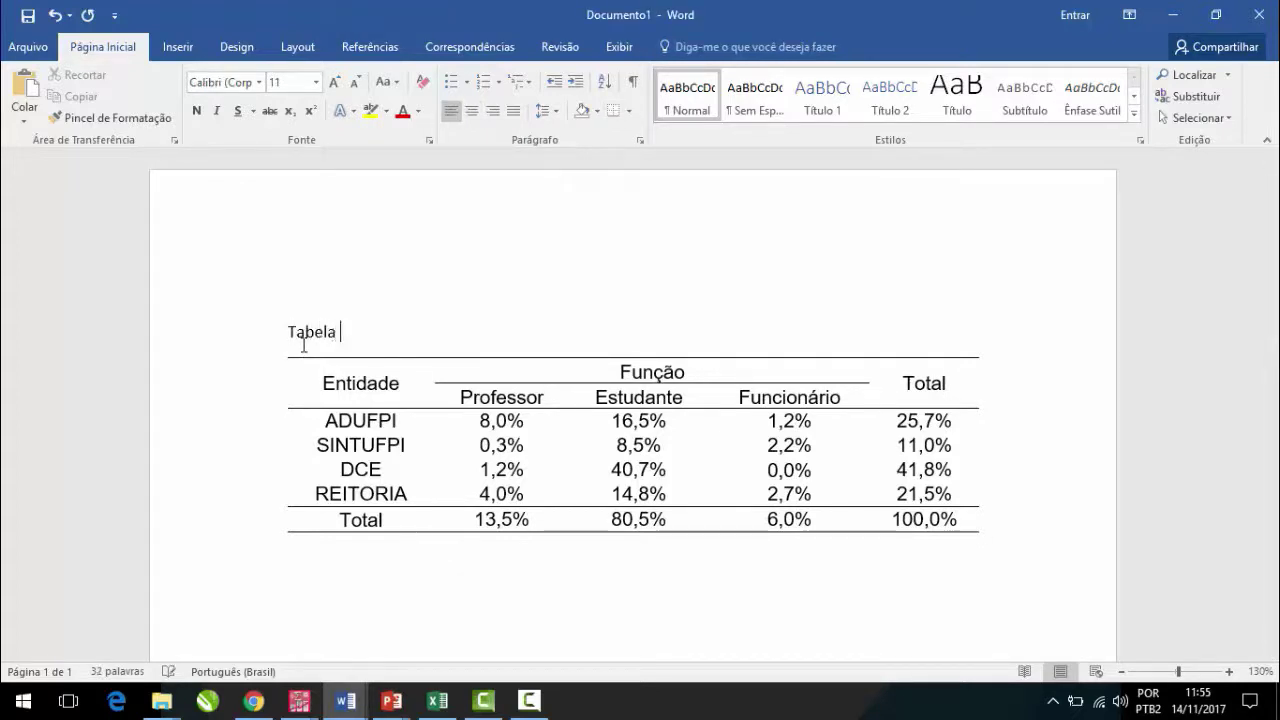
key("BackSpace")
key("BackSpace")
type(":")
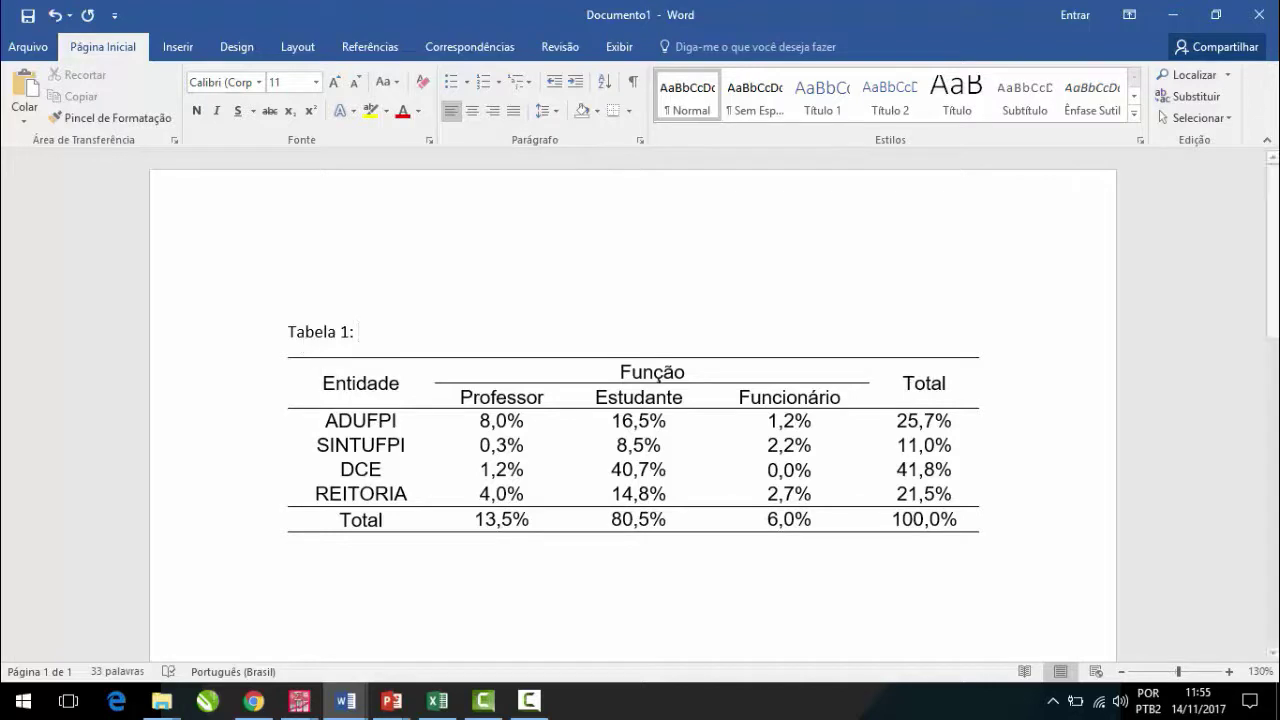
Step: Write the source note "Fonte: Pesquisa realizada na UFPI, 2015." directly below the table
left_click(338, 543)
type("Fonte:")
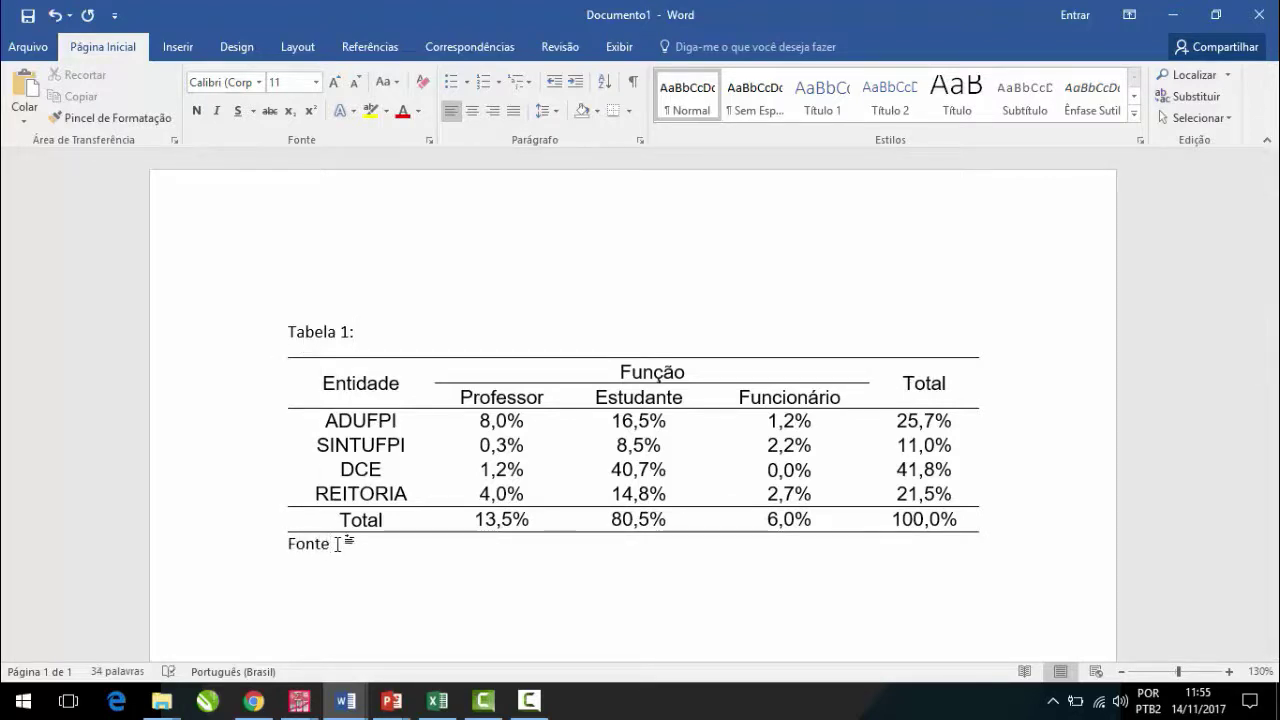
type(" Pesquisa realiza")
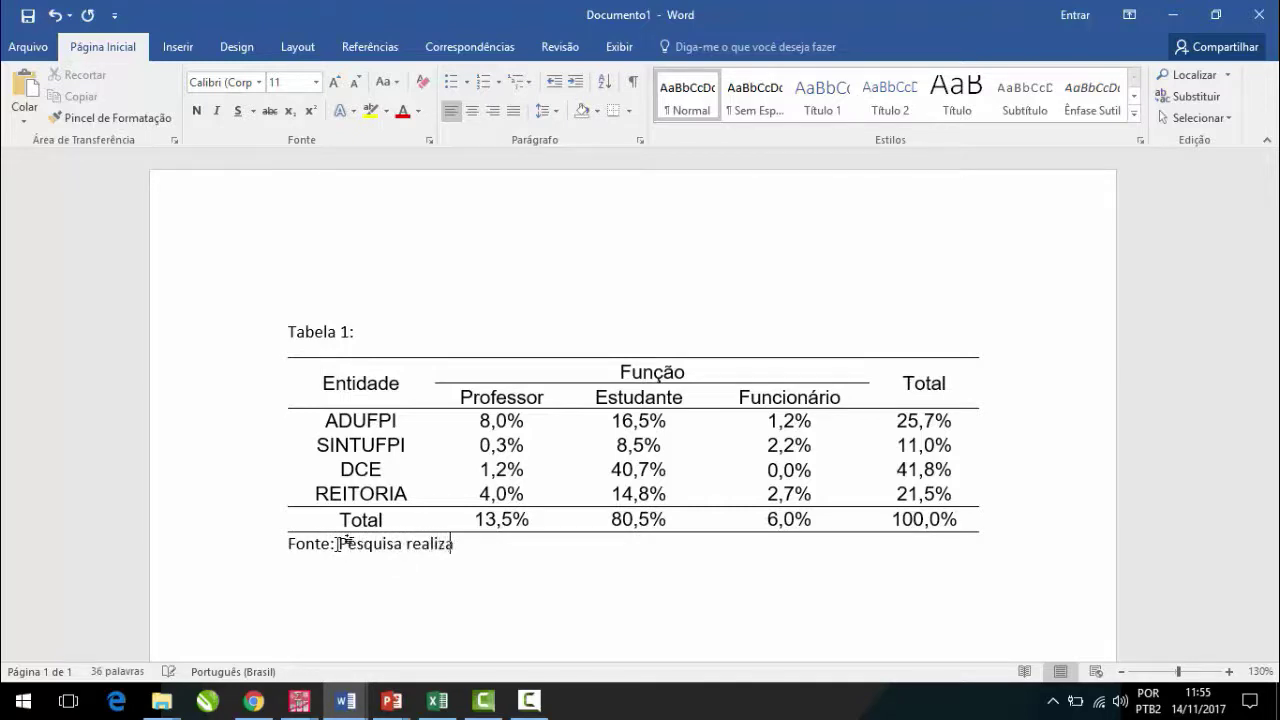
type("da na UFP")
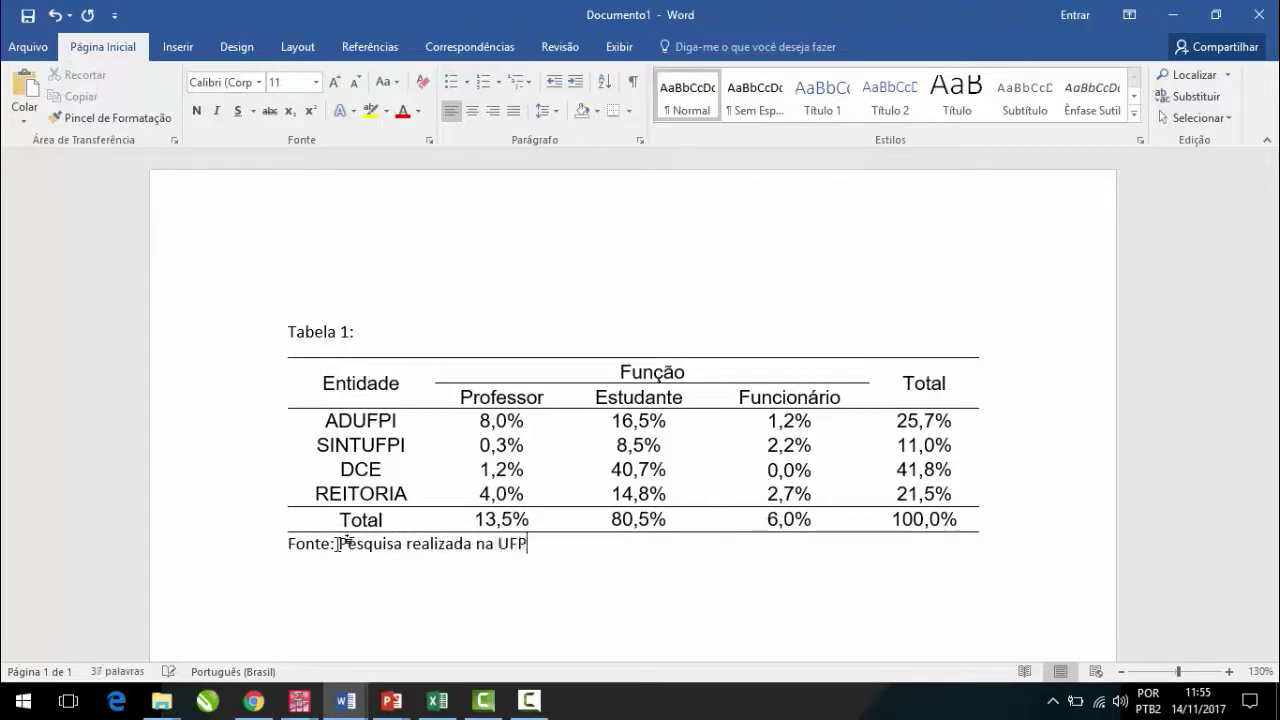
type("I, 2015.")
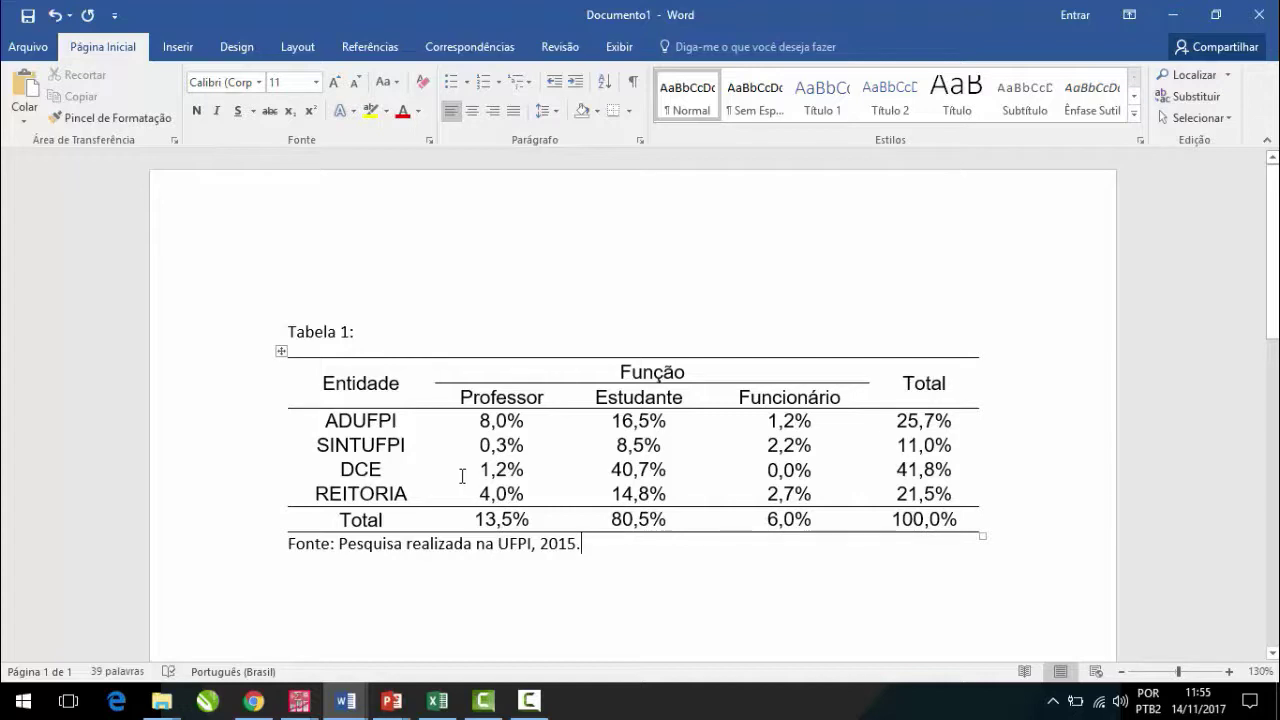
Step: Complete the table caption with the title "Cruzamento das variáveis Entidade e Função."
left_click(495, 323)
type("Cruzamento")
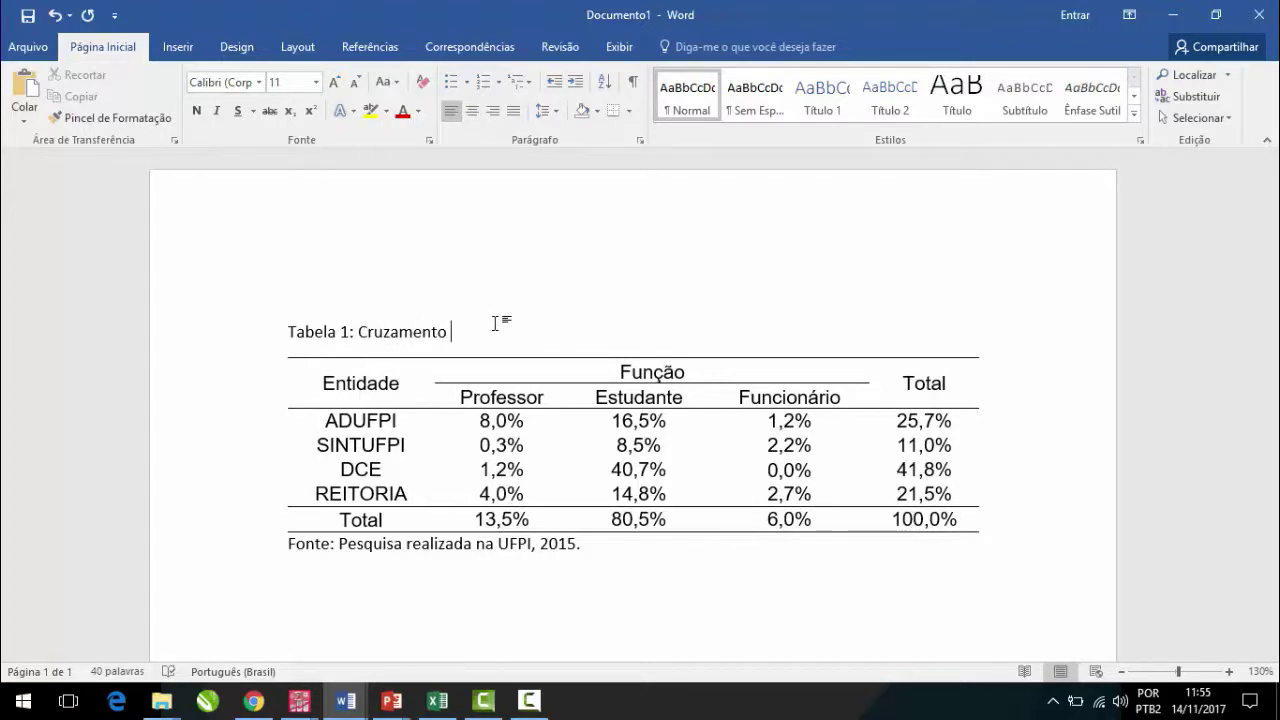
type(" das variáveis Entidade e Fun")
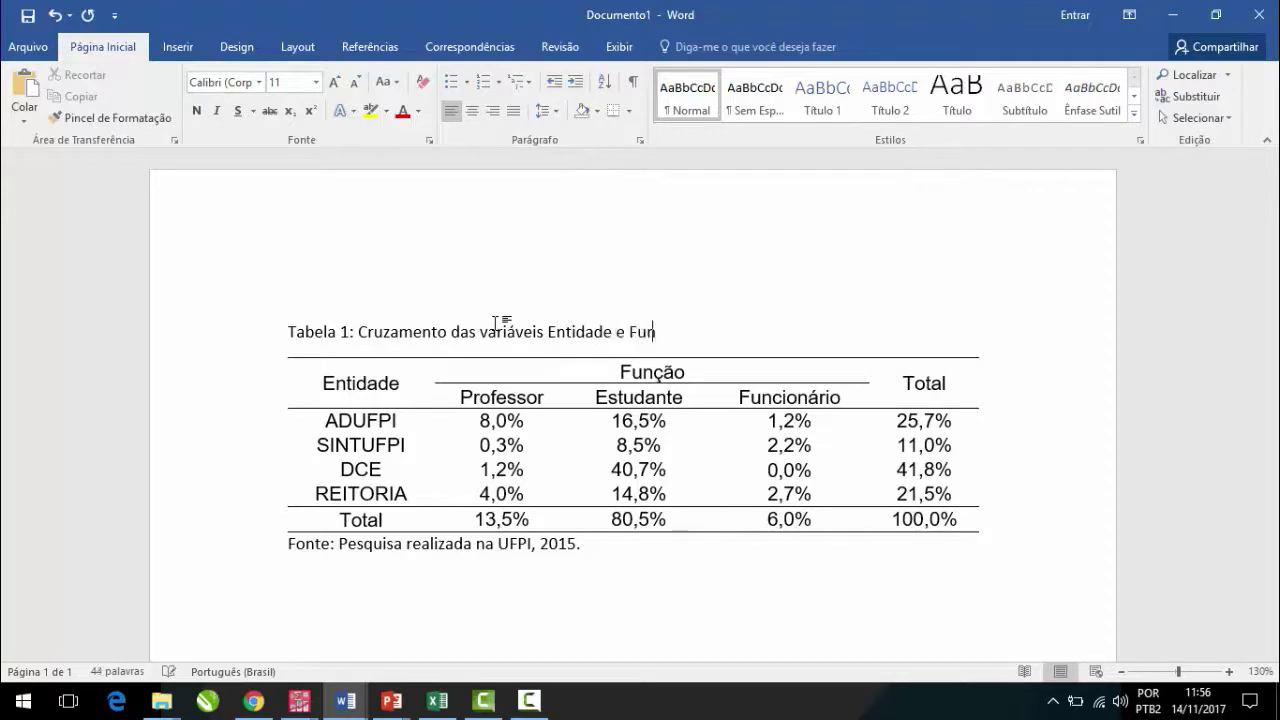
type("ção.")
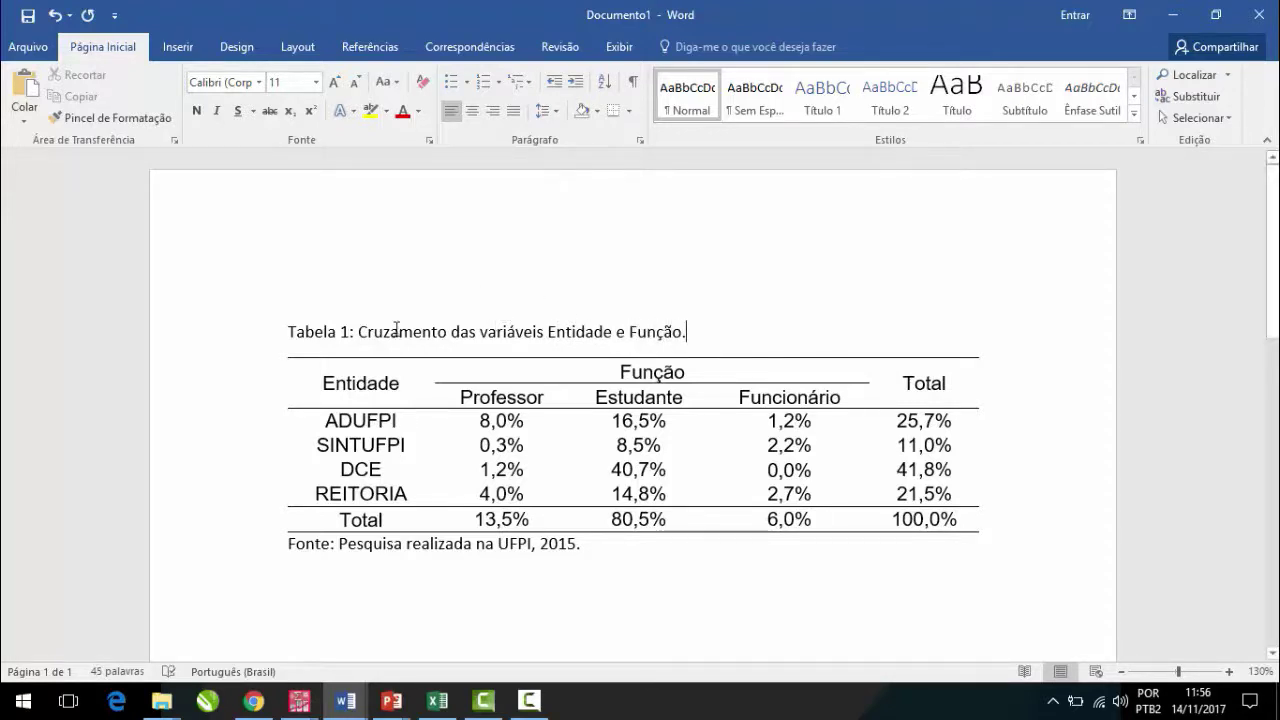
left_click(388, 376)
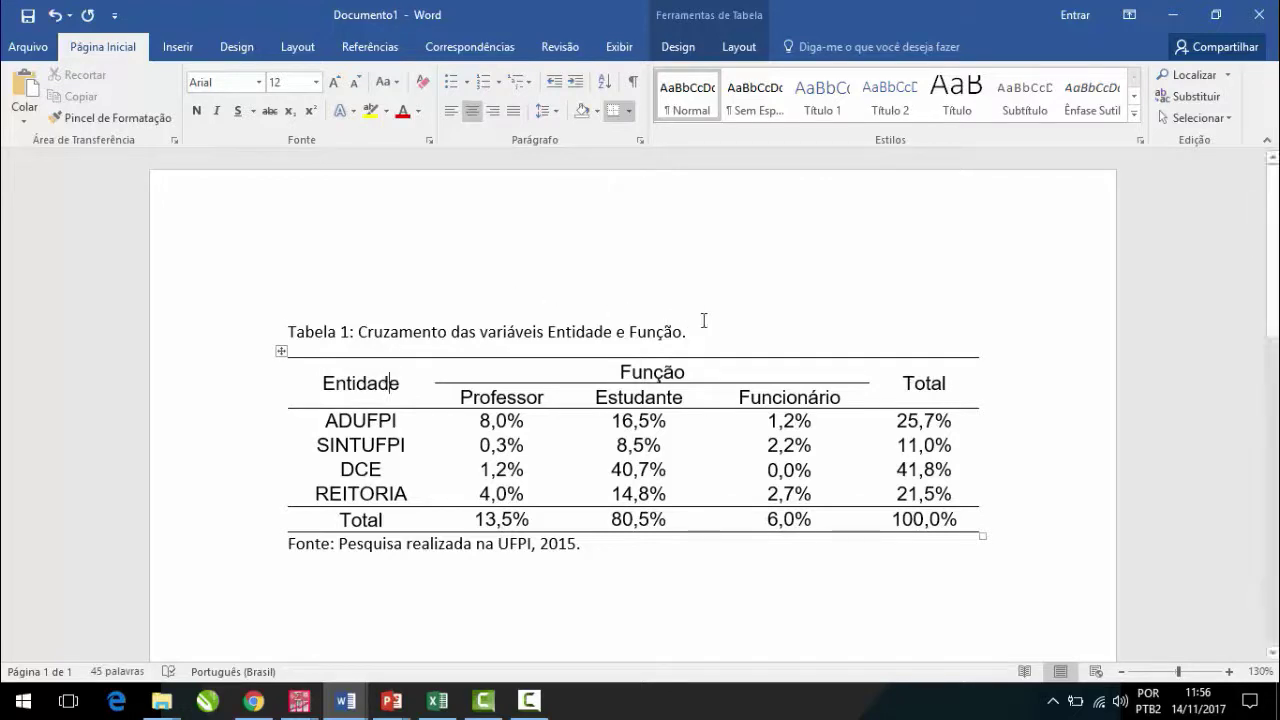
Step: Format the caption above the table in Arial, size 12
left_click_drag(703, 322, 272, 289)
left_click(226, 84)
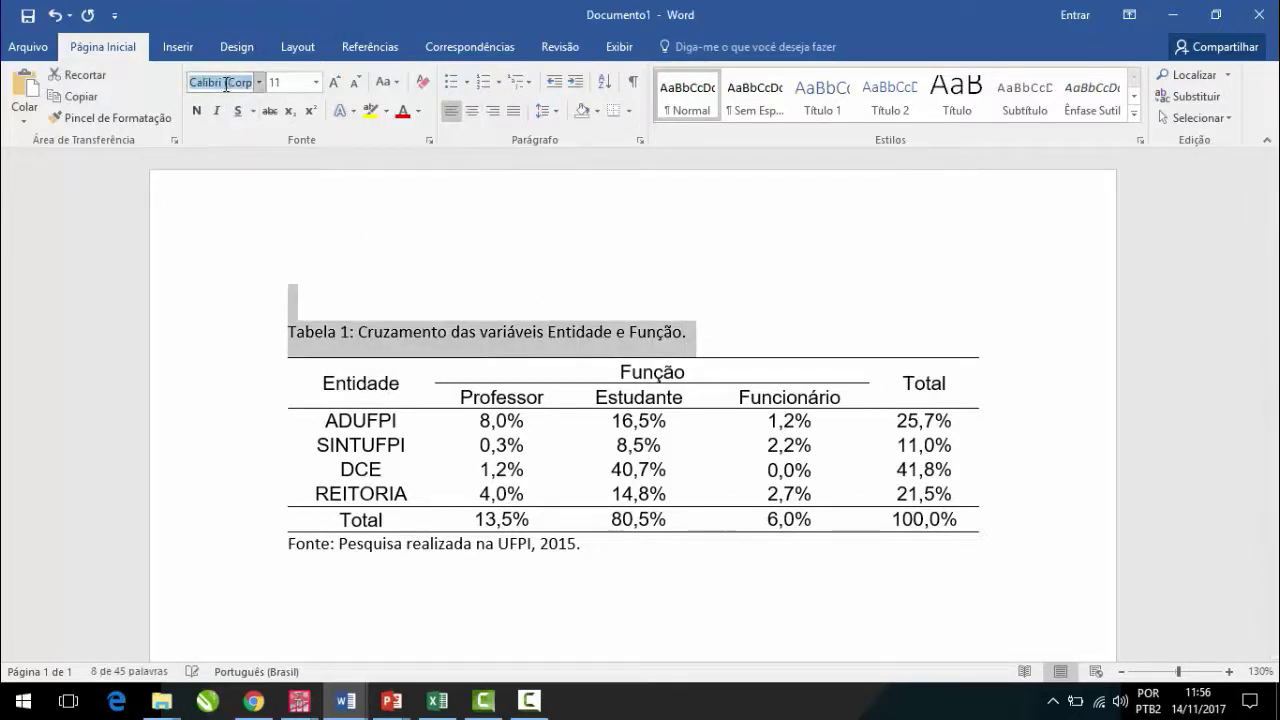
type("Arial")
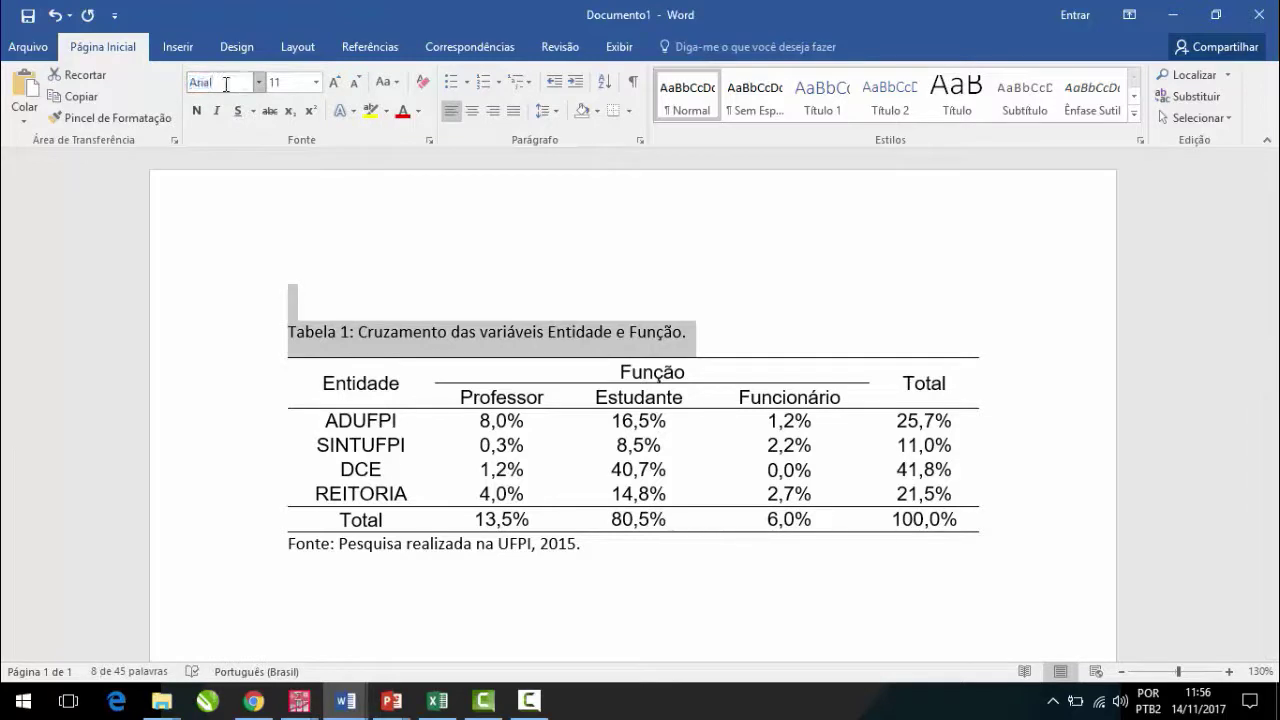
key("Return")
left_click(284, 82)
type("12")
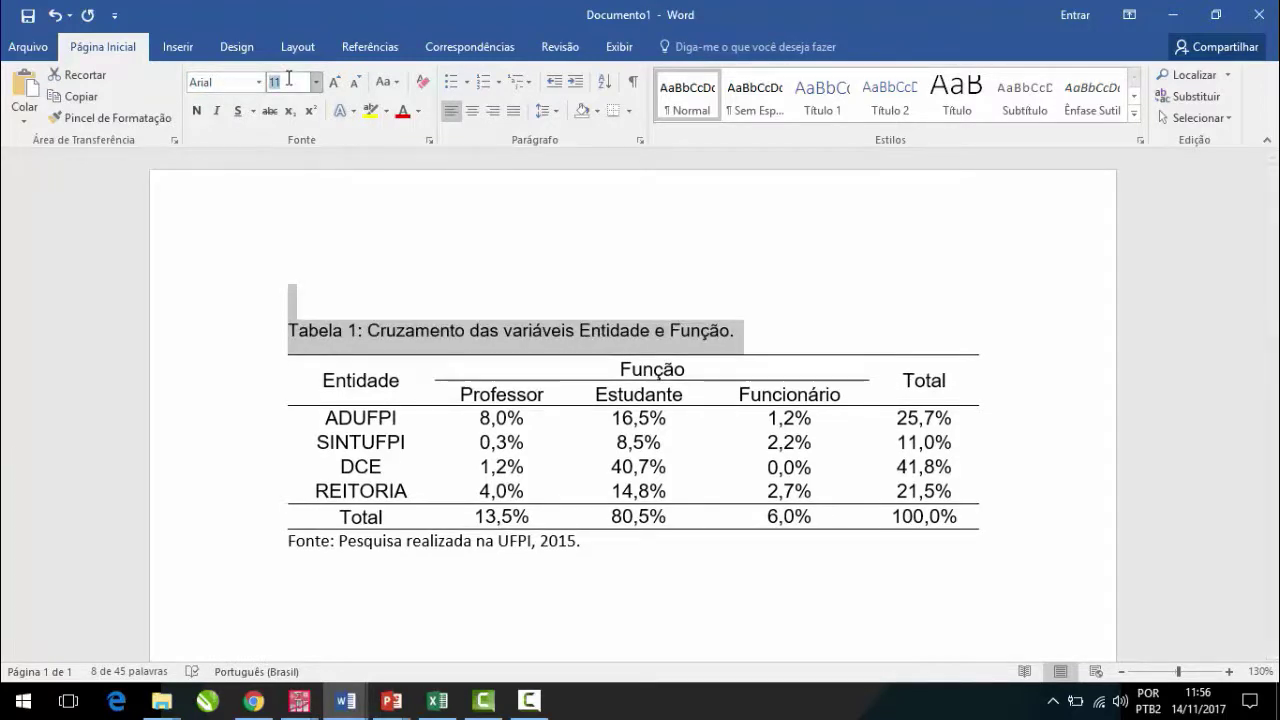
key("Return")
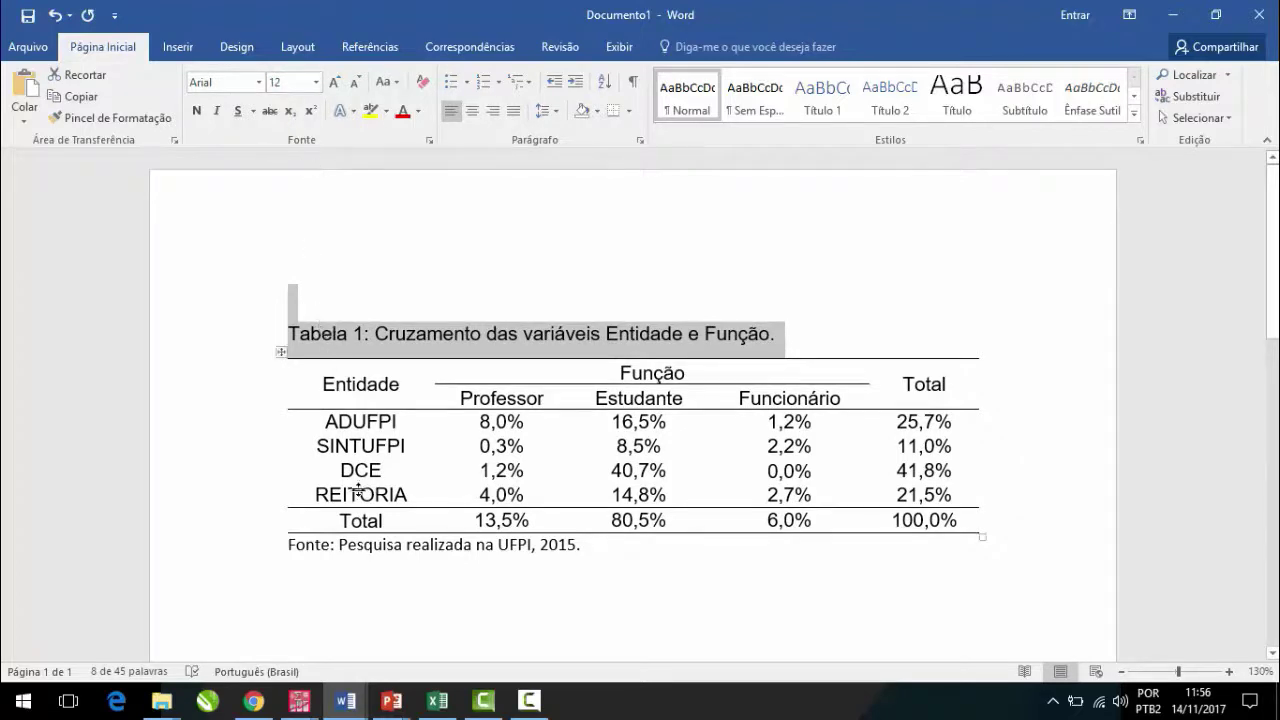
Step: Format the source note below the table in Arial, size 11, and start a new paragraph beneath it
left_click(395, 550)
left_click_drag(606, 549, 280, 546)
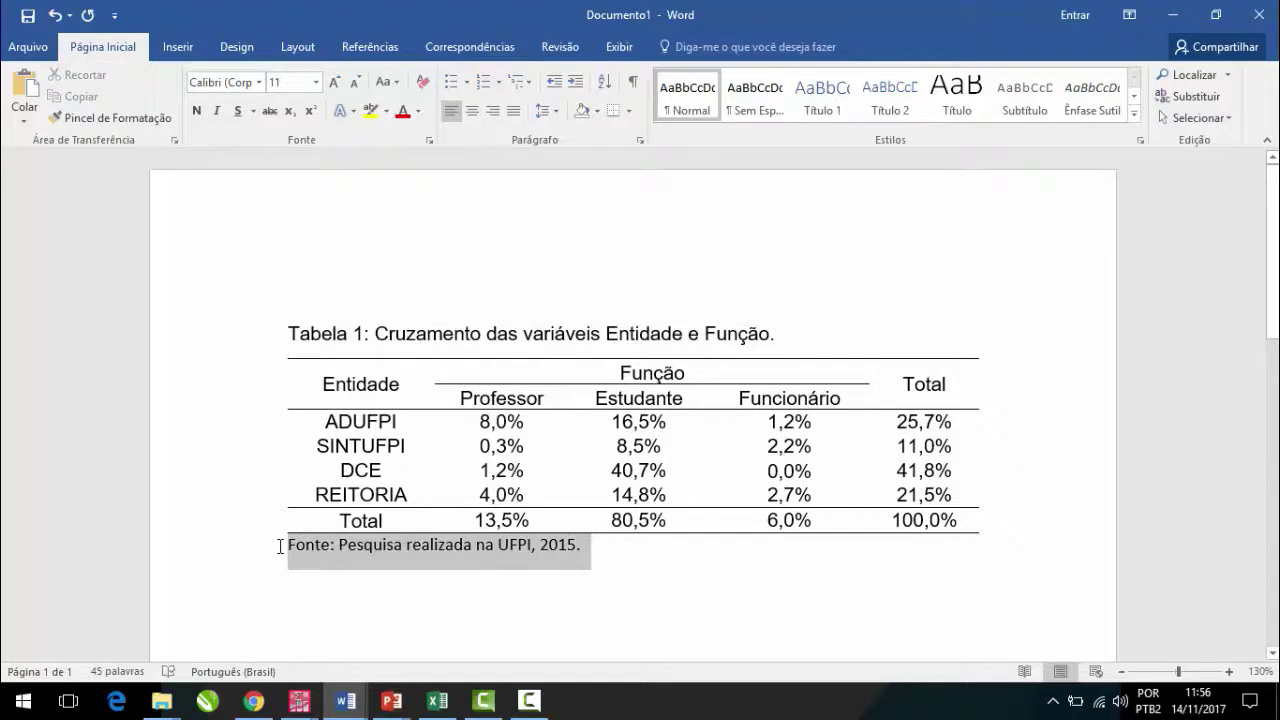
left_click(246, 79)
type("Arial")
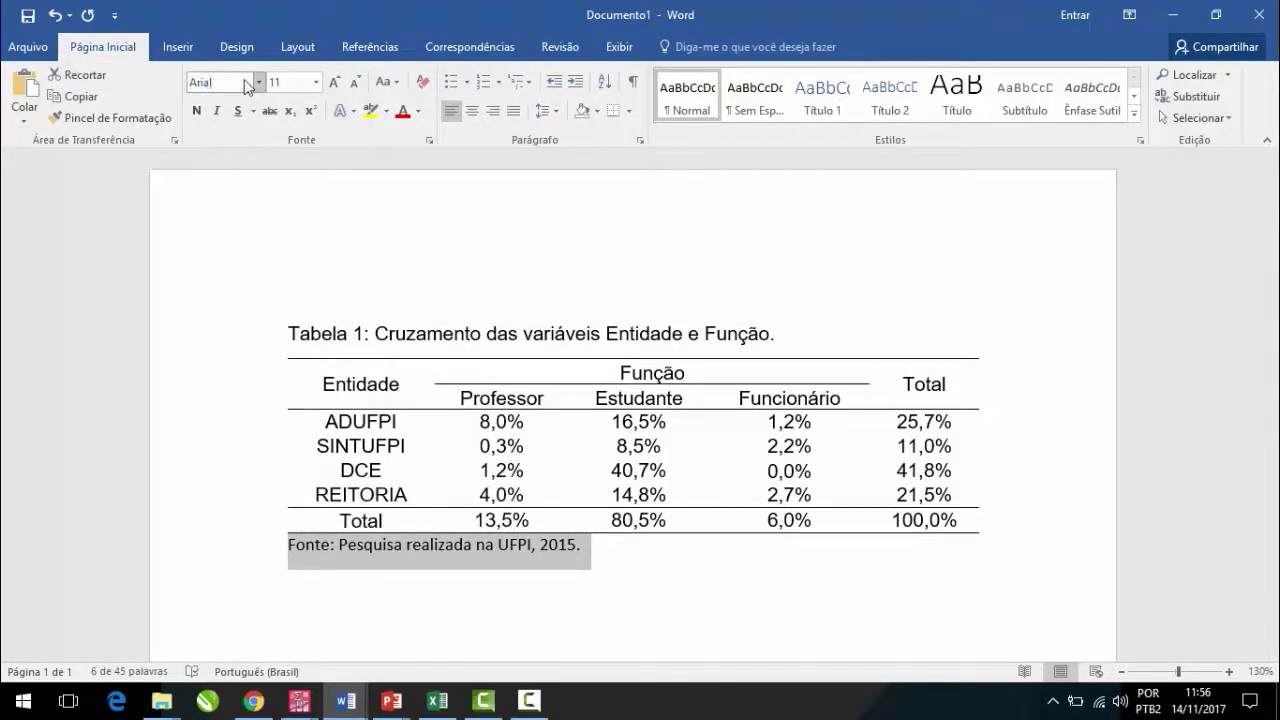
key("Return")
left_click(276, 86)
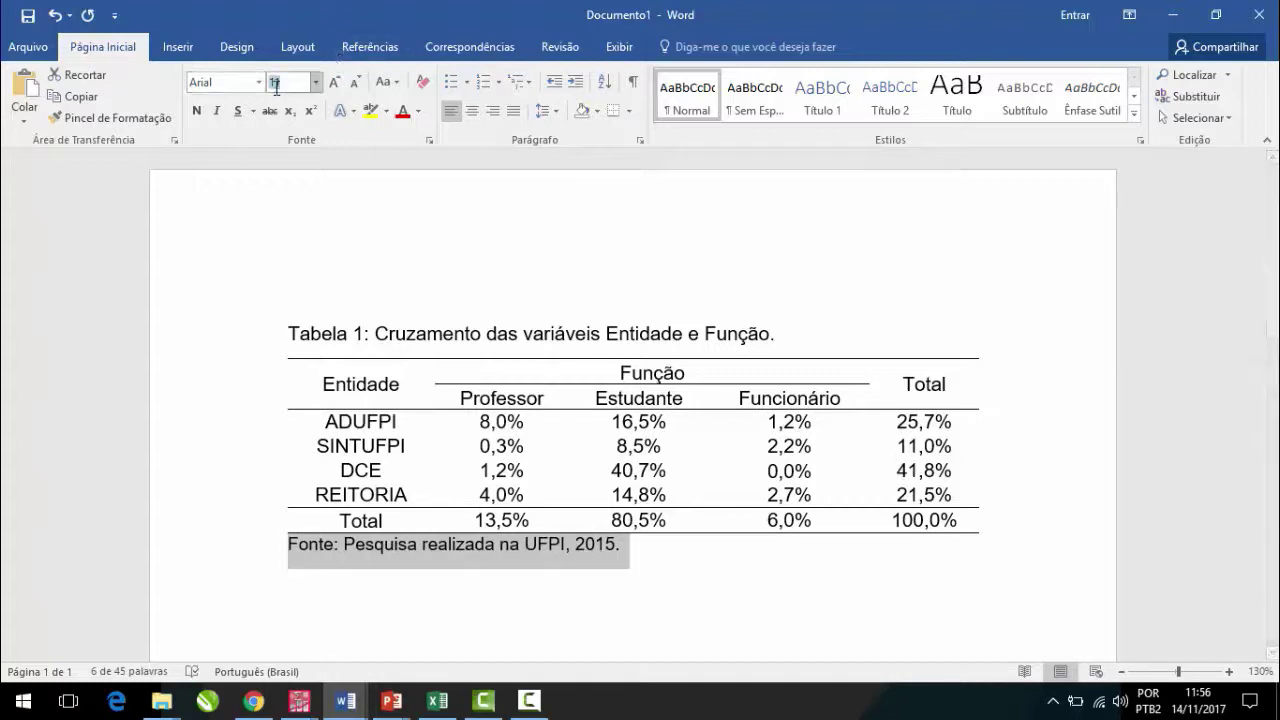
key("Return")
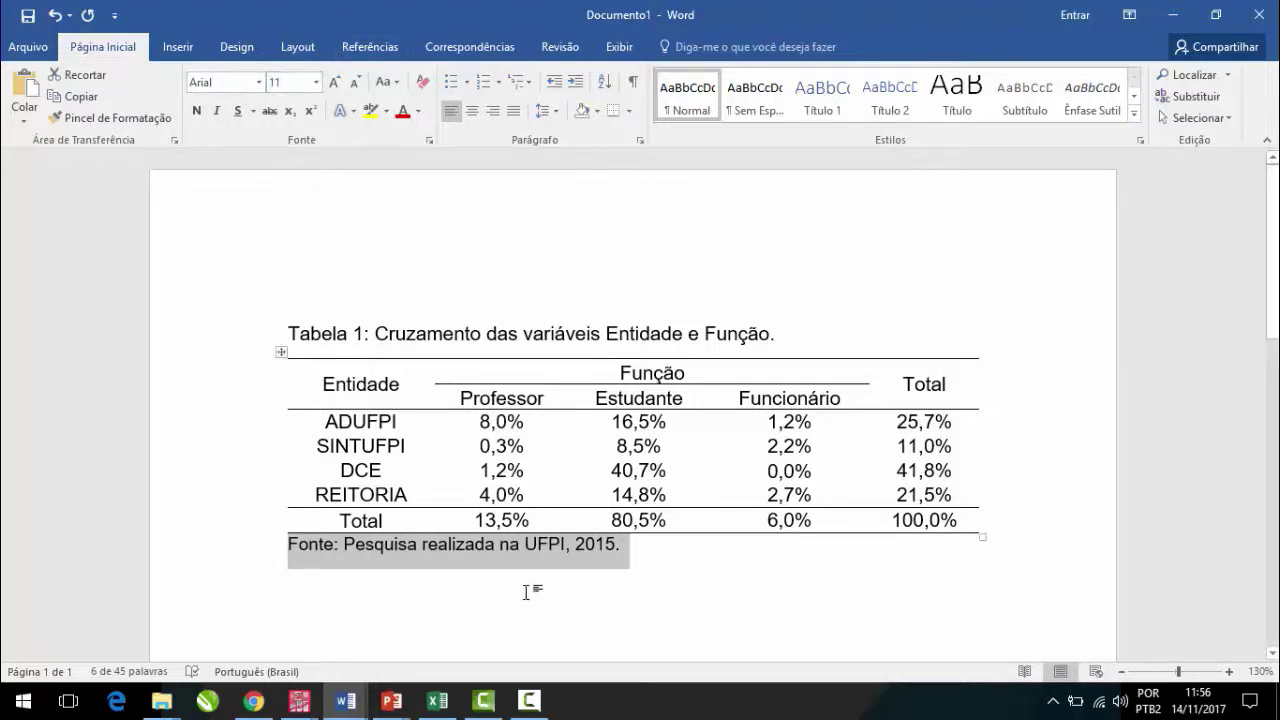
left_click(526, 592)
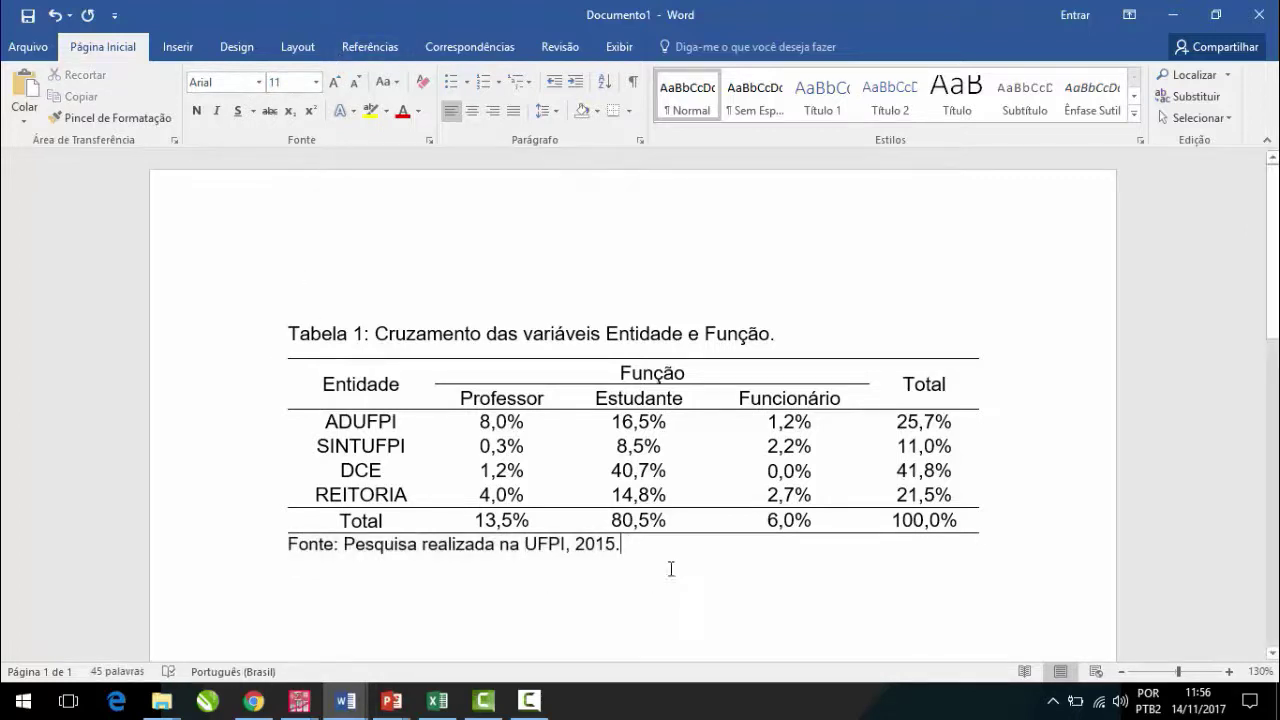
key("Return")
scroll(662, 592, "down", 2)
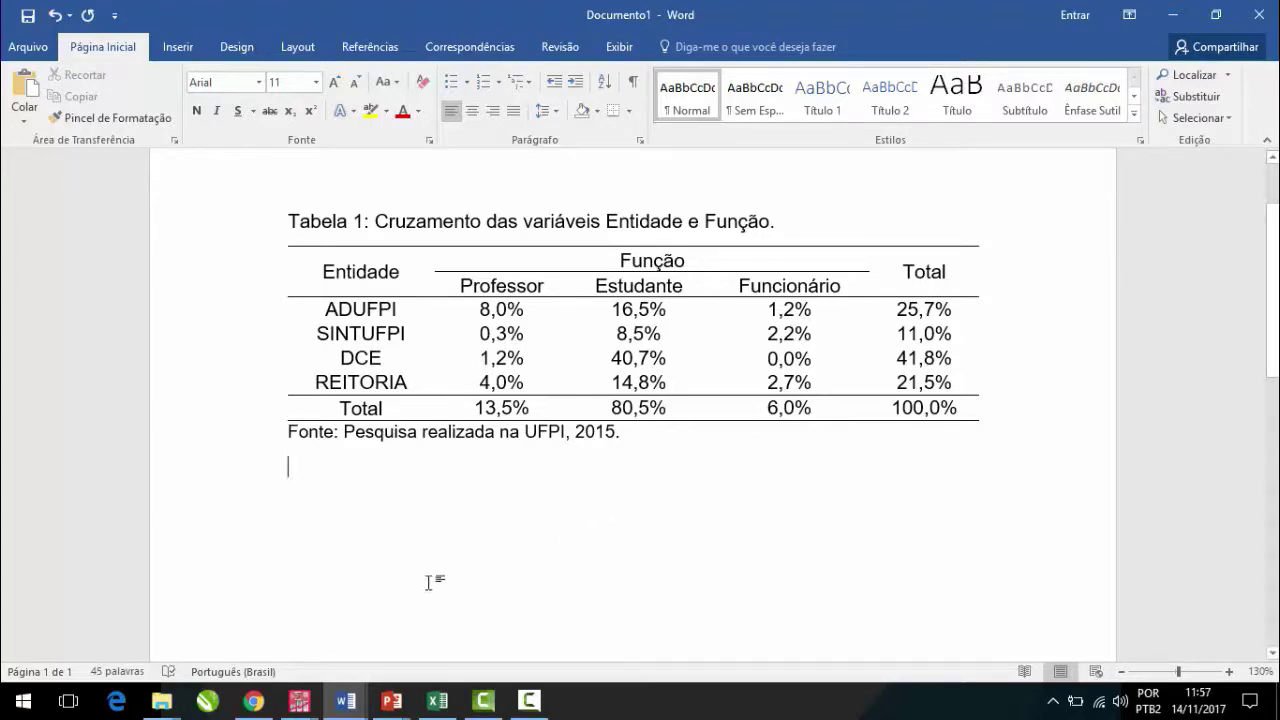
Step: Switch to the PASW Statistics output and examine the Chi-Square Tests table alongside the Word crosstab table
left_click(302, 705)
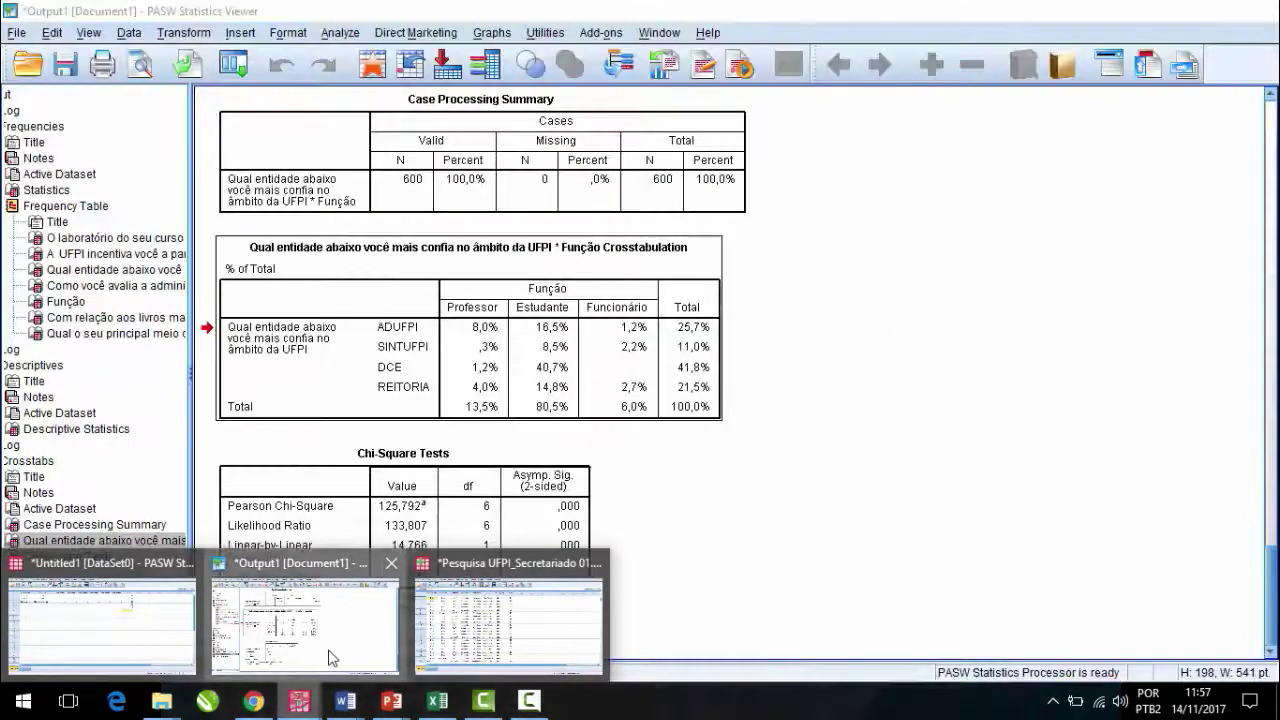
left_click(305, 630)
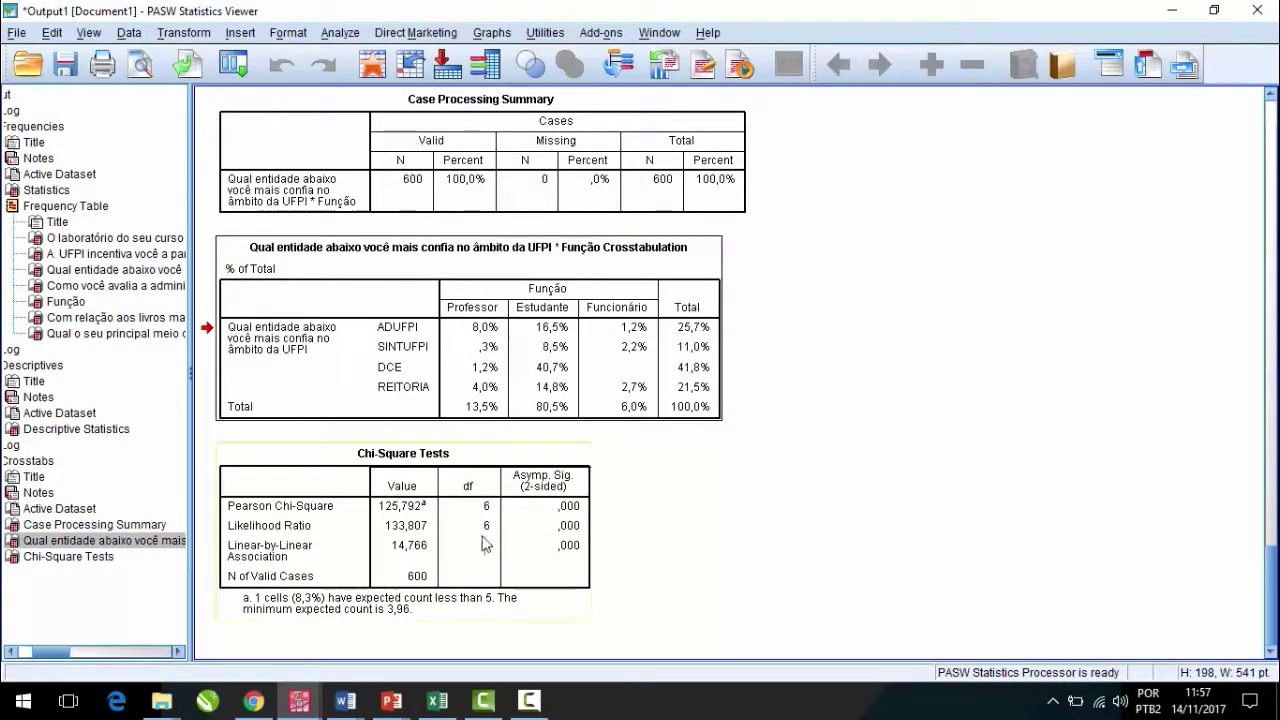
key("alt+Tab")
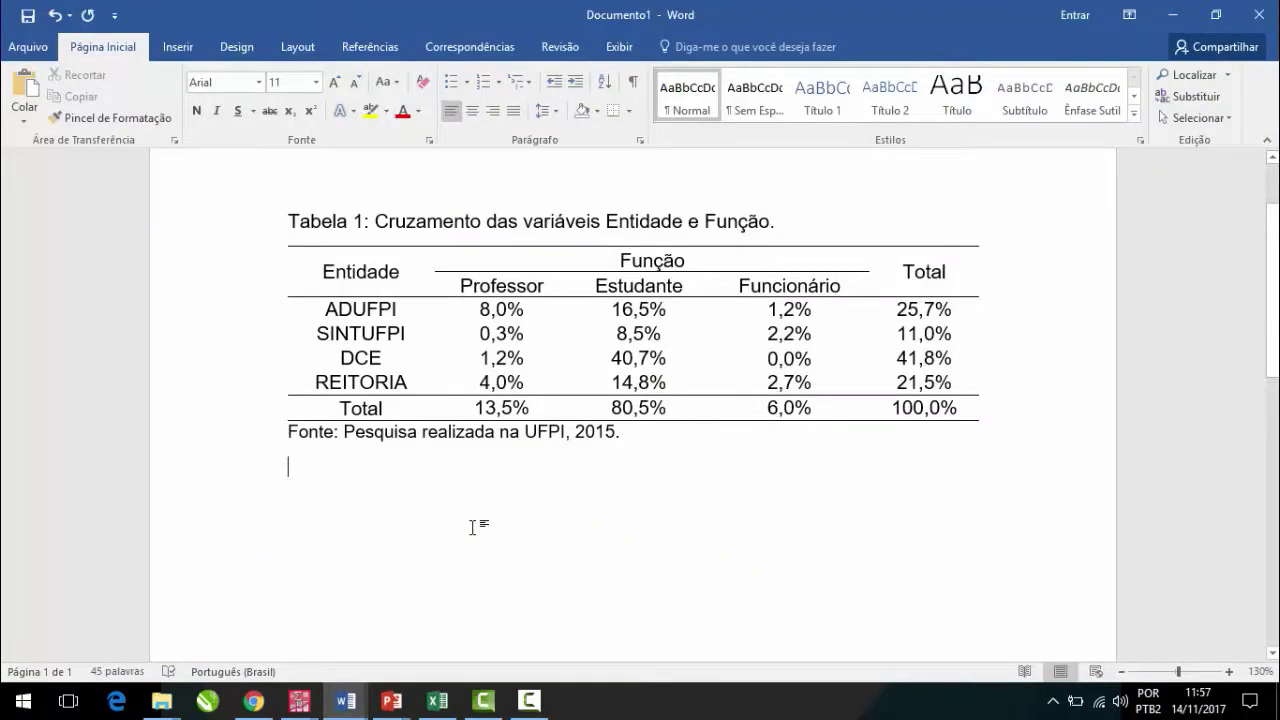
key("alt+Tab")
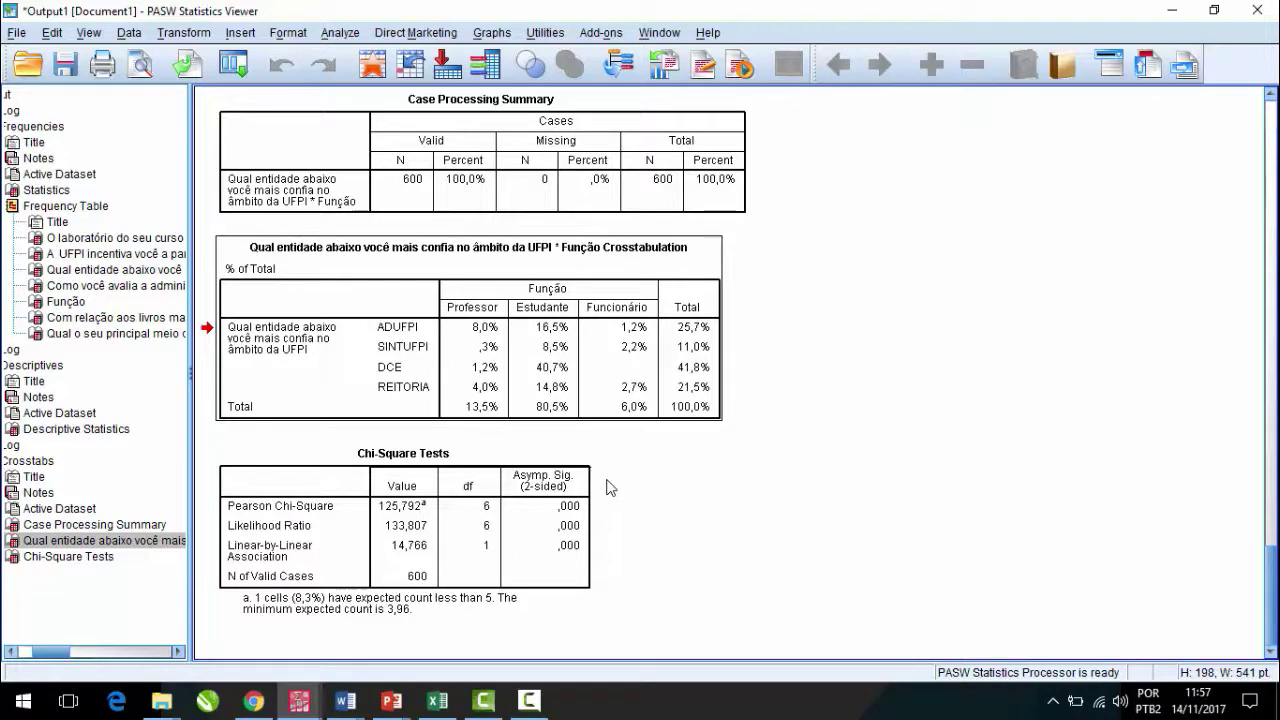
left_click(531, 699)
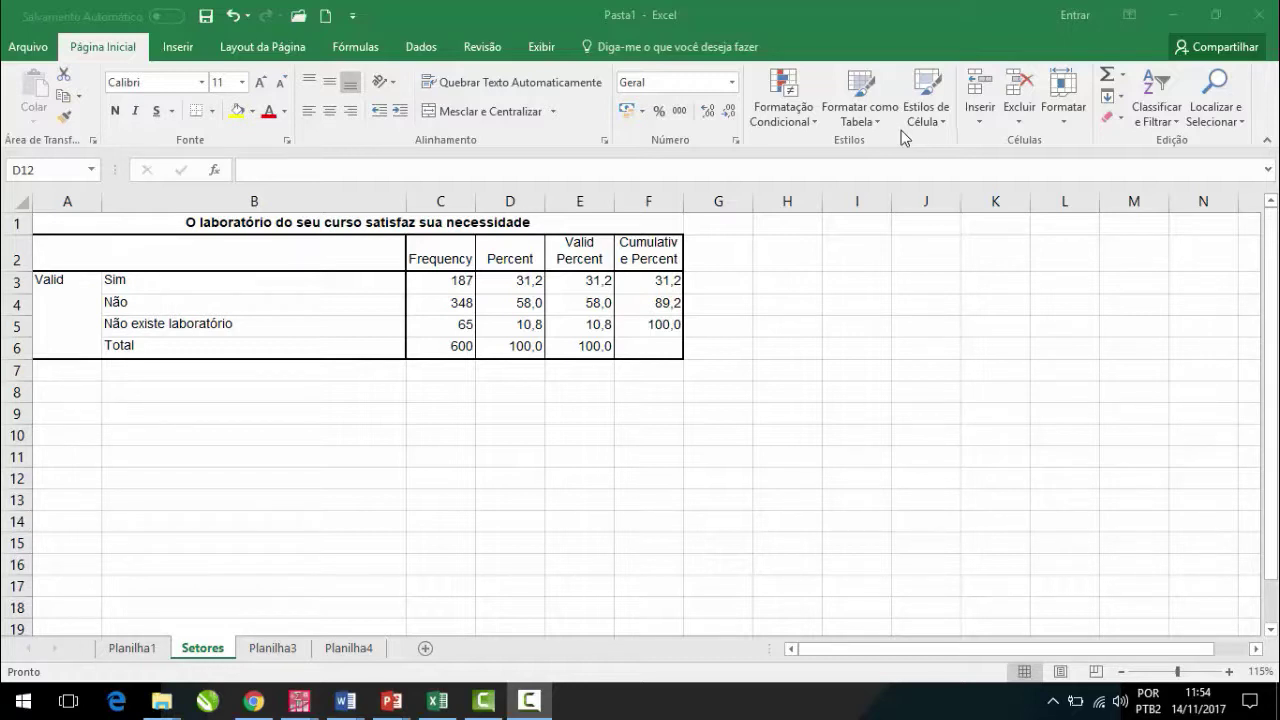
Step: Copy the answer labels in B3:B5 of the Setores sheet in Excel to the cells starting at B9
left_click(270, 281)
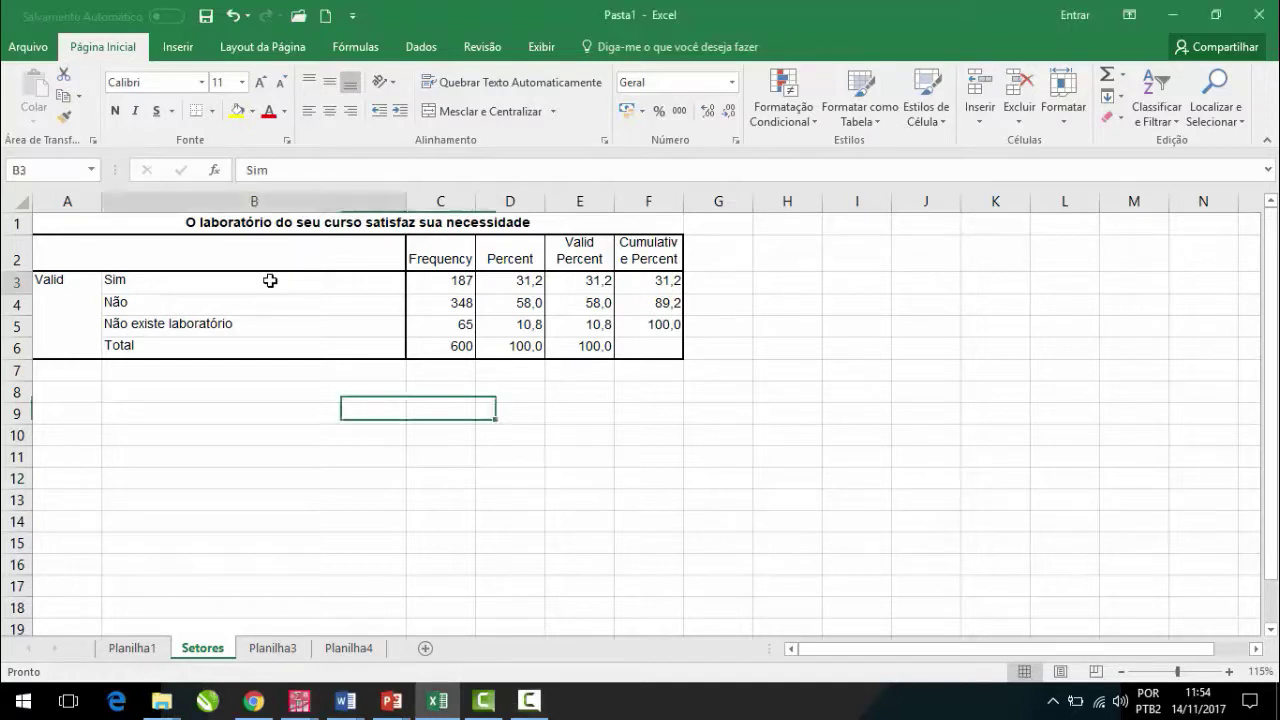
left_click_drag(270, 281, 263, 323)
key("ctrl+c")
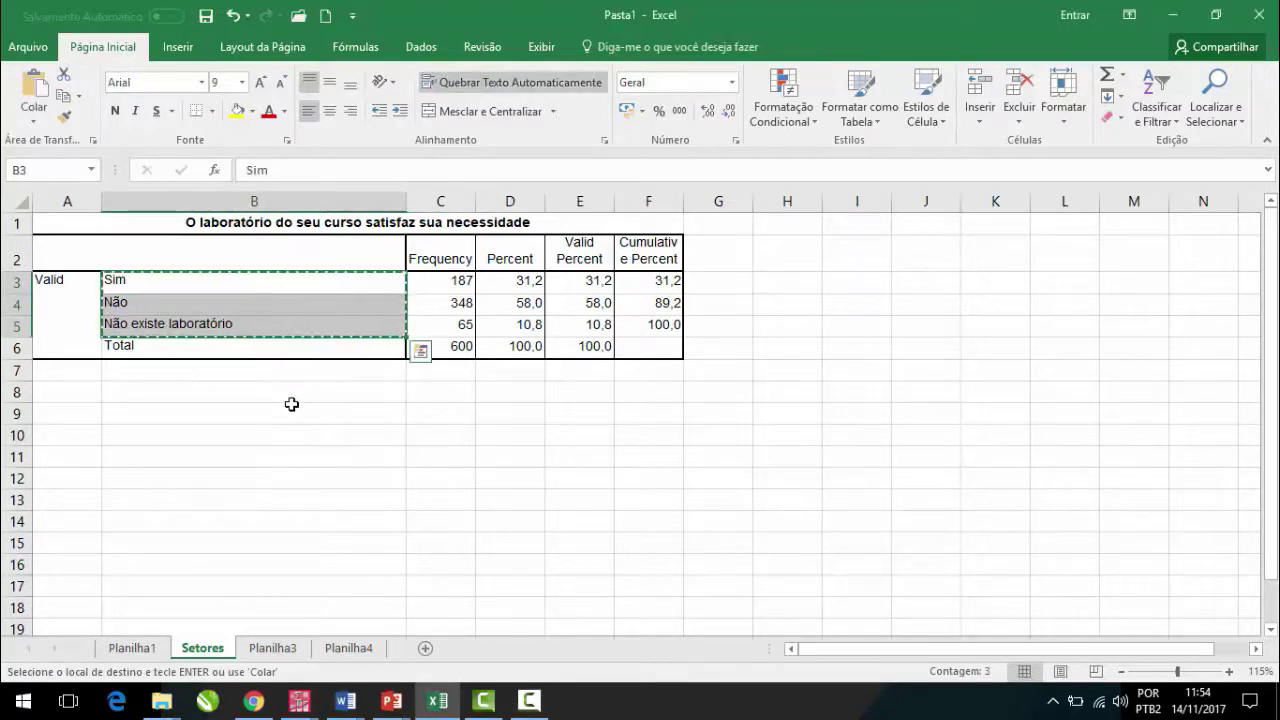
left_click(291, 404)
key("ctrl+v")
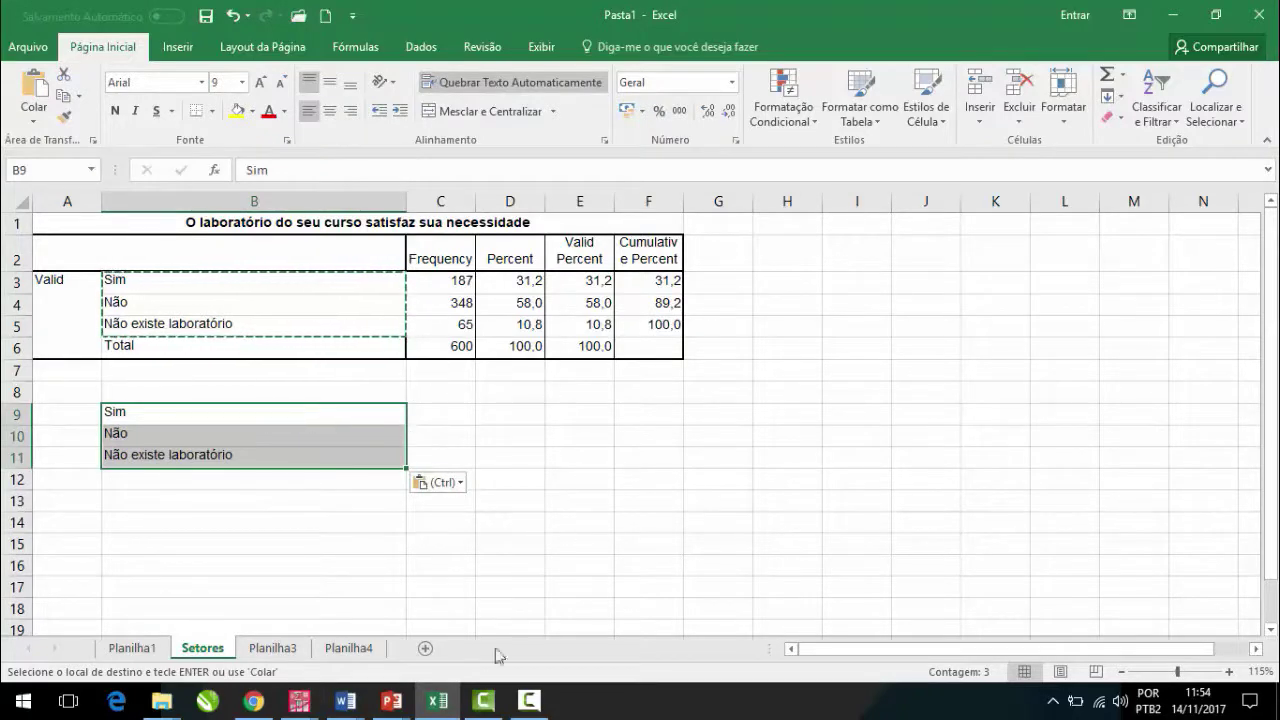
left_click(483, 701)
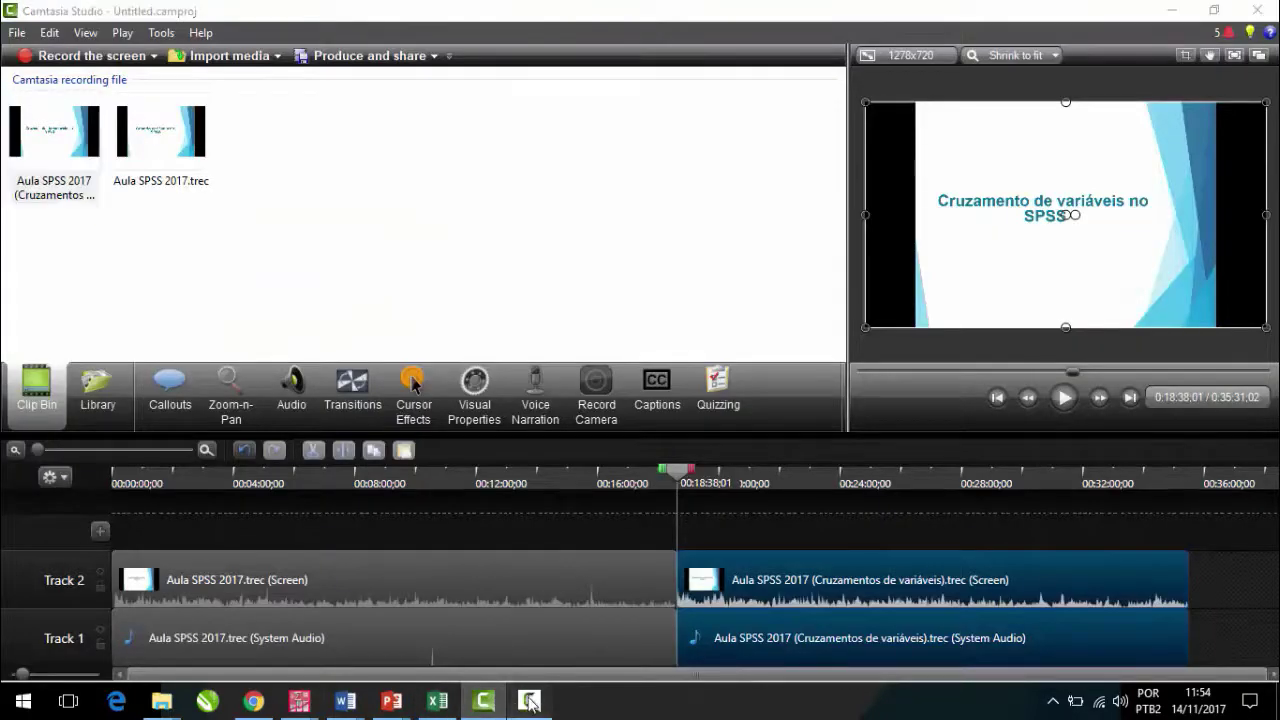
left_click(530, 701)
left_click(750, 100)
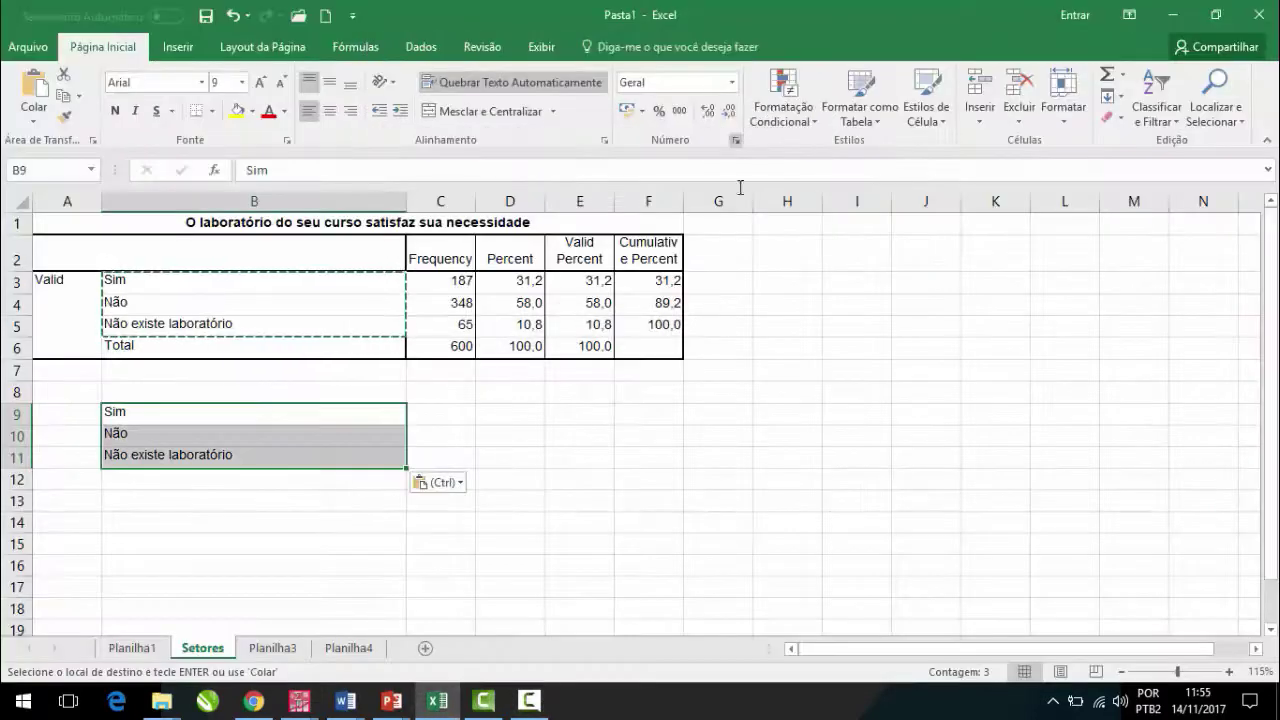
Step: Calculate the Sim proportion in C9 with the formula =C3/$C$6, keeping the total as an absolute reference
left_click(467, 413)
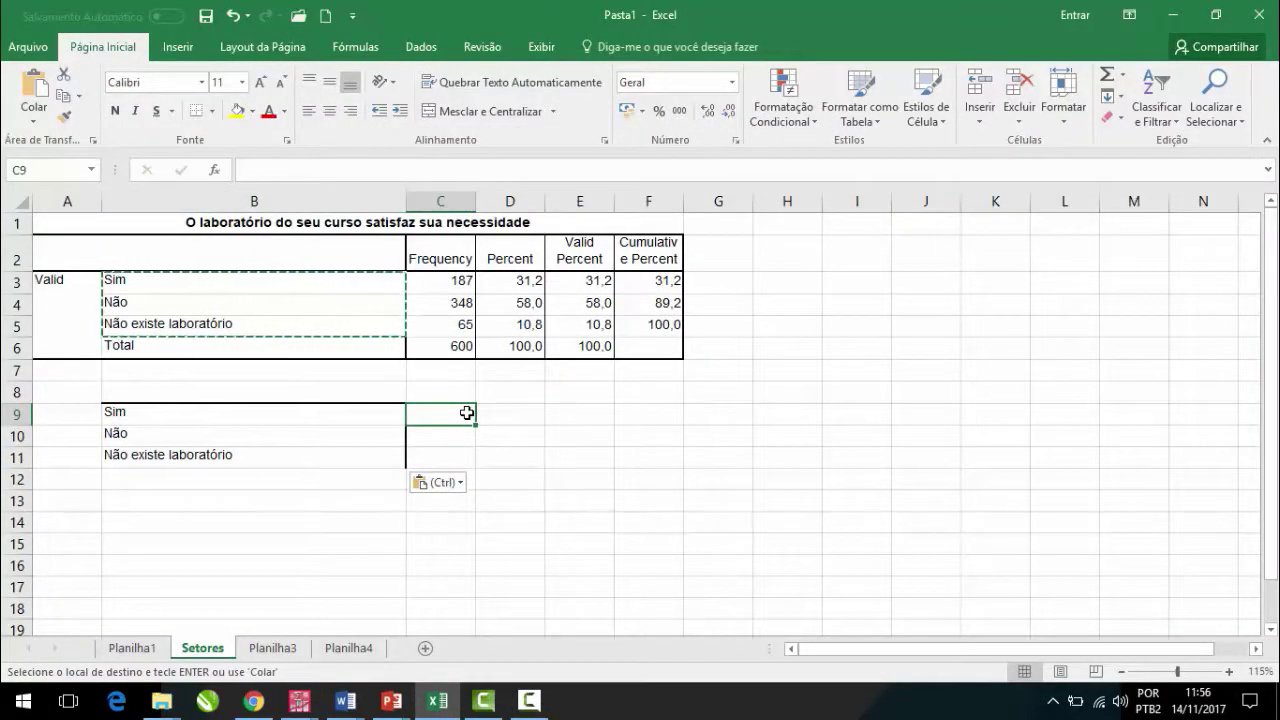
type("=")
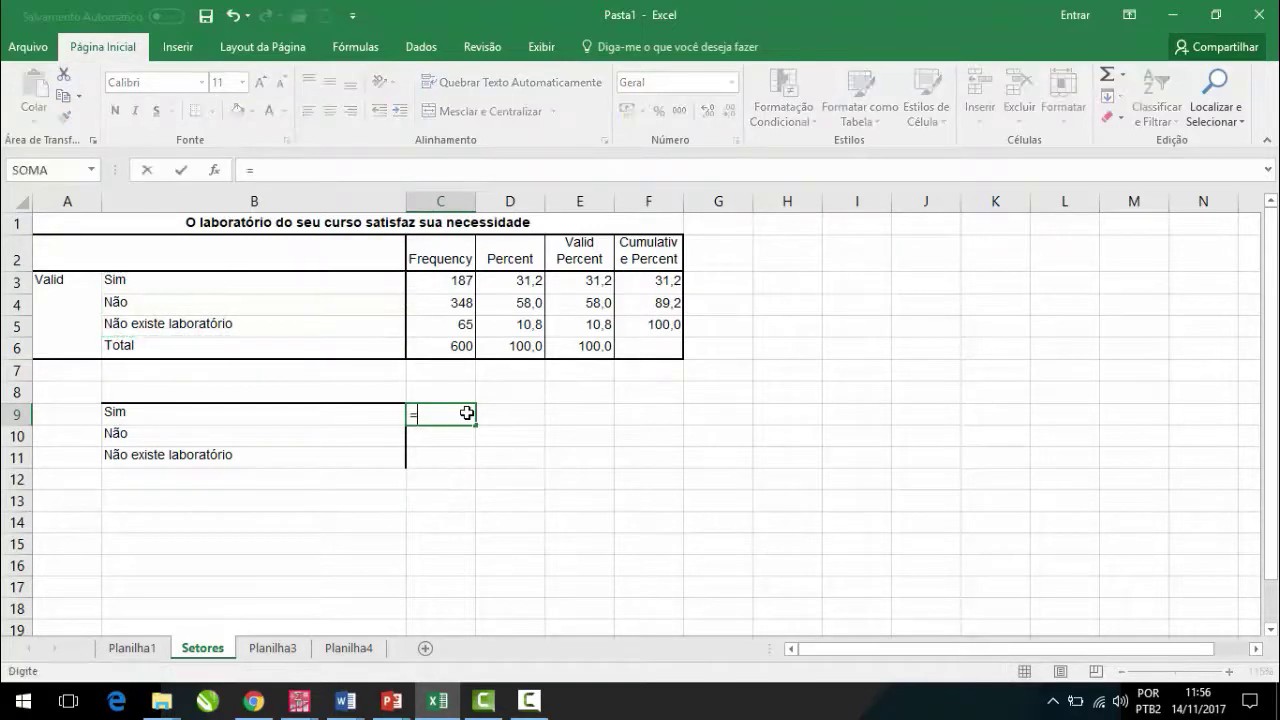
left_click(446, 282)
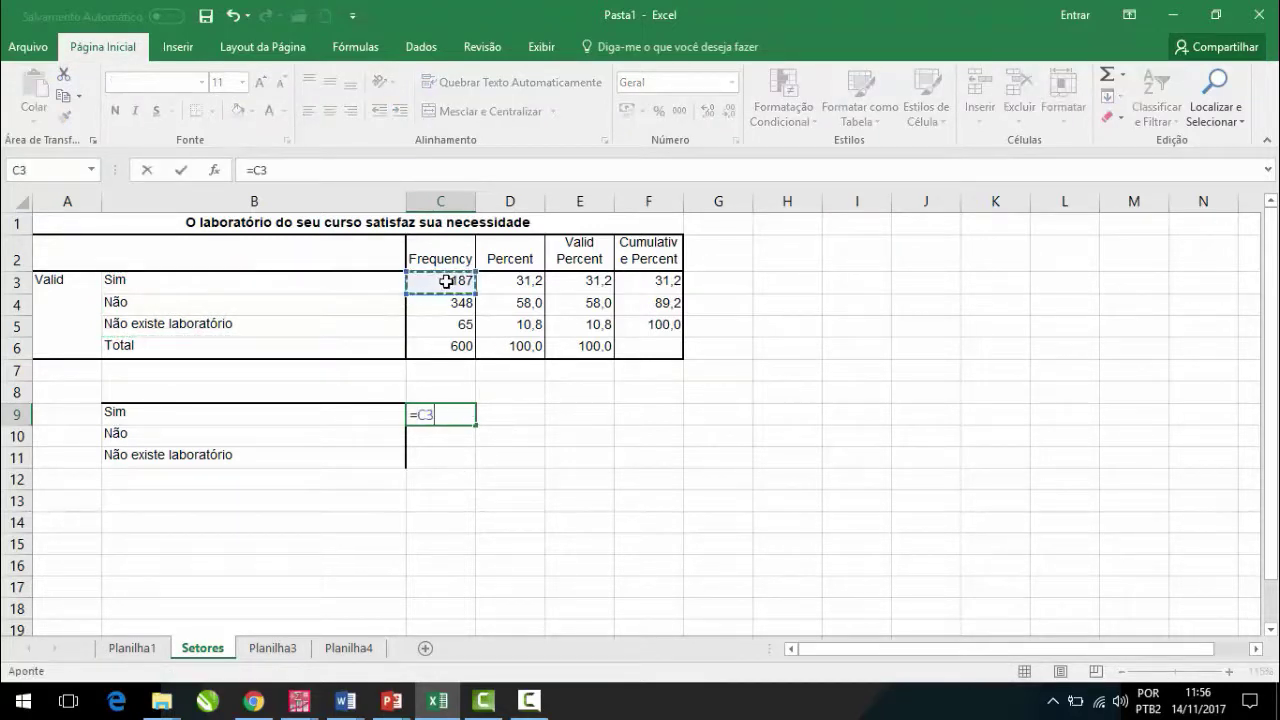
type("/")
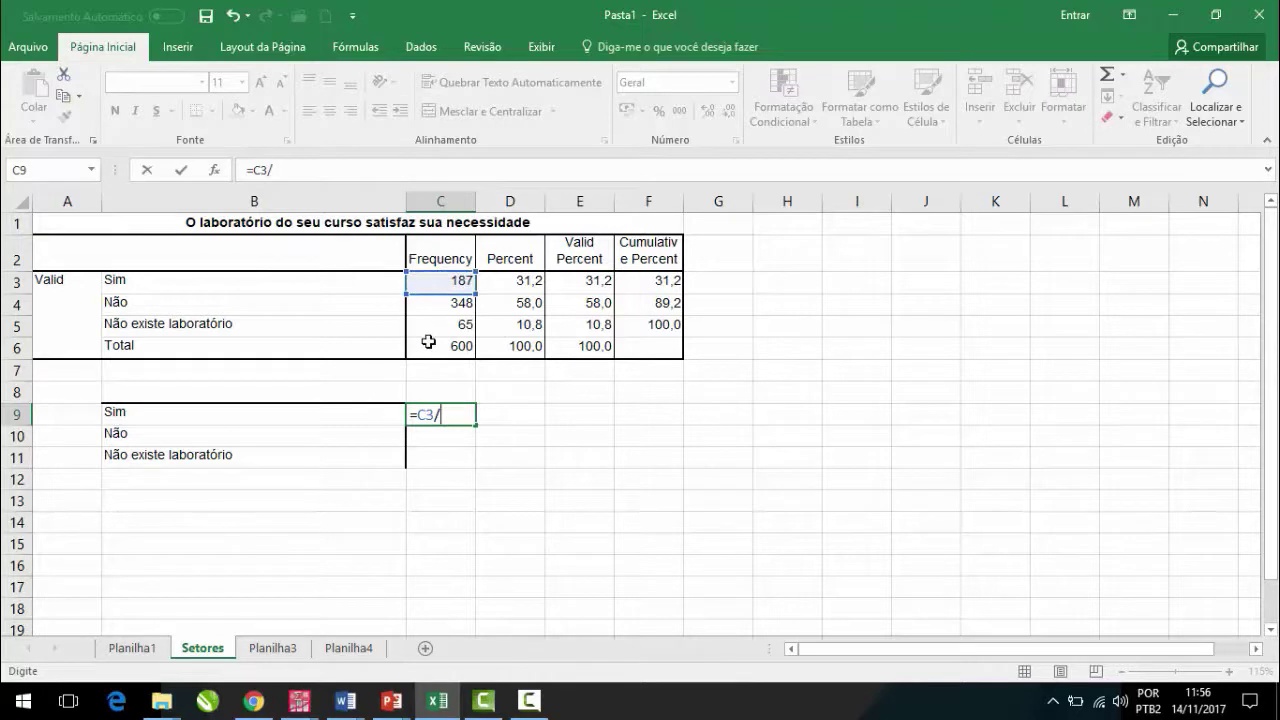
left_click(428, 342)
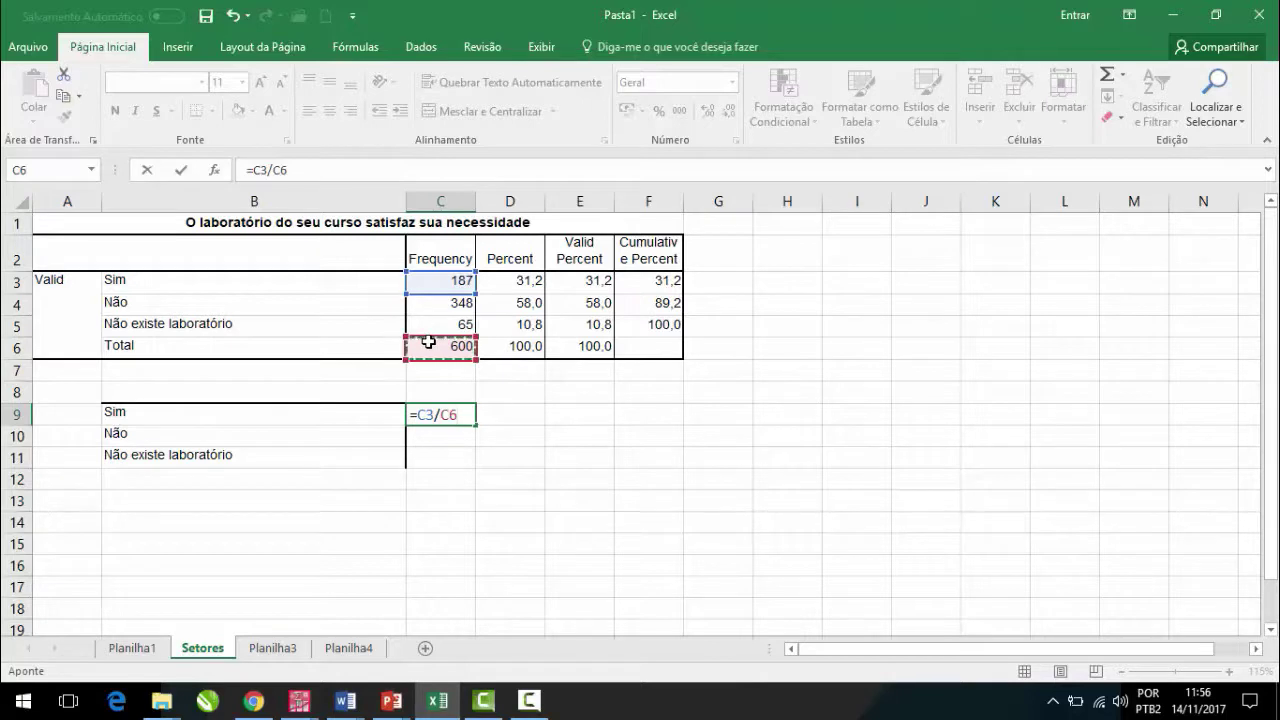
key("F4")
key("ctrl+z")
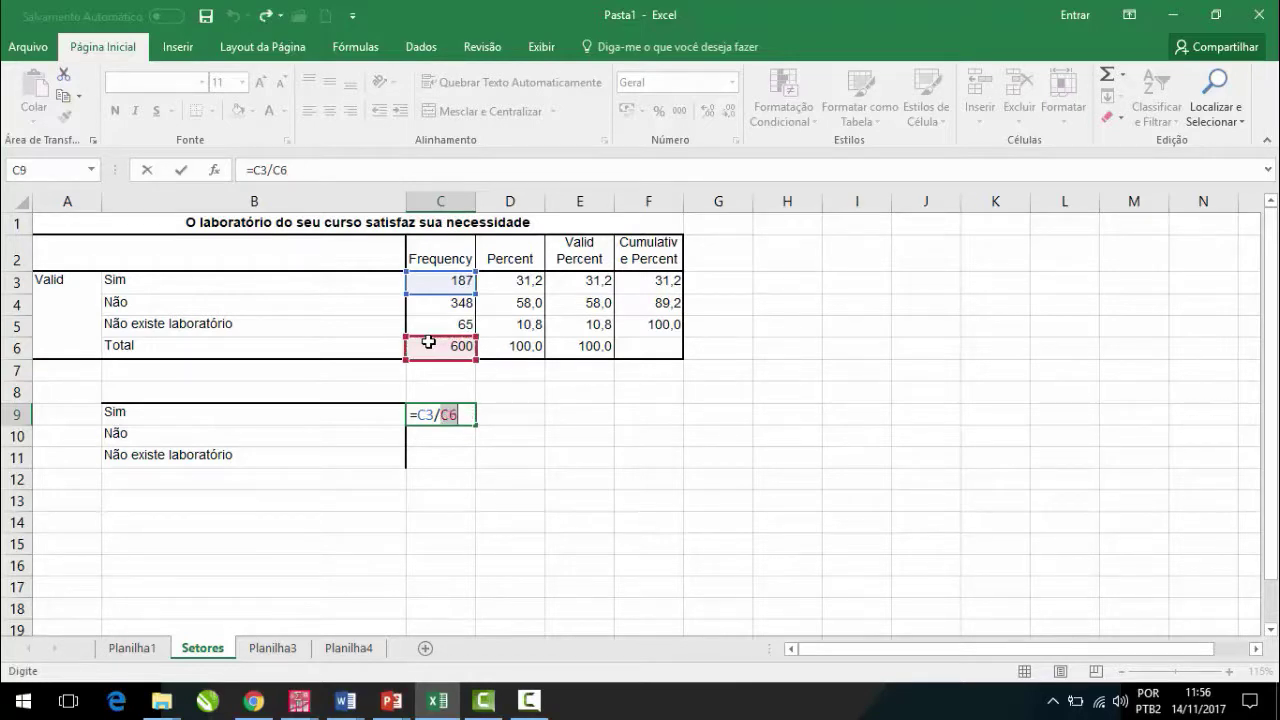
key("F4")
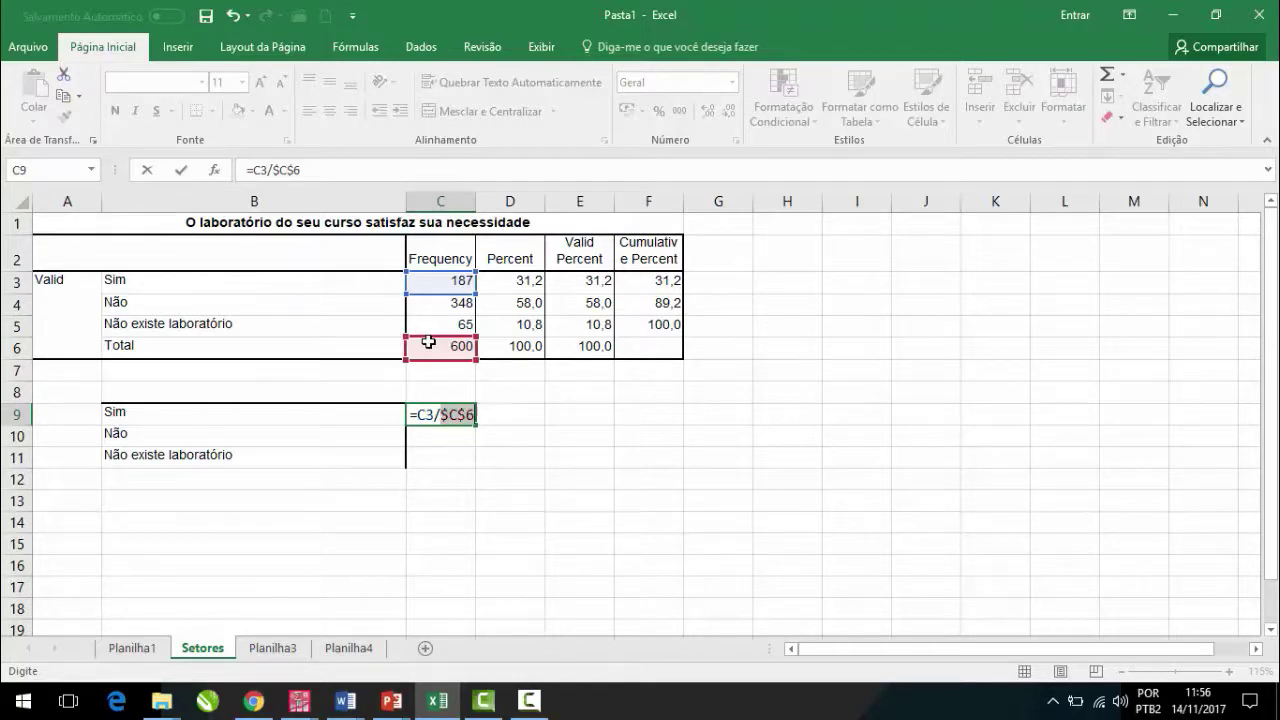
key("Return")
Step: Fill the C9 formula down to C11 and check the cell references in C10 and C11
left_click(448, 410)
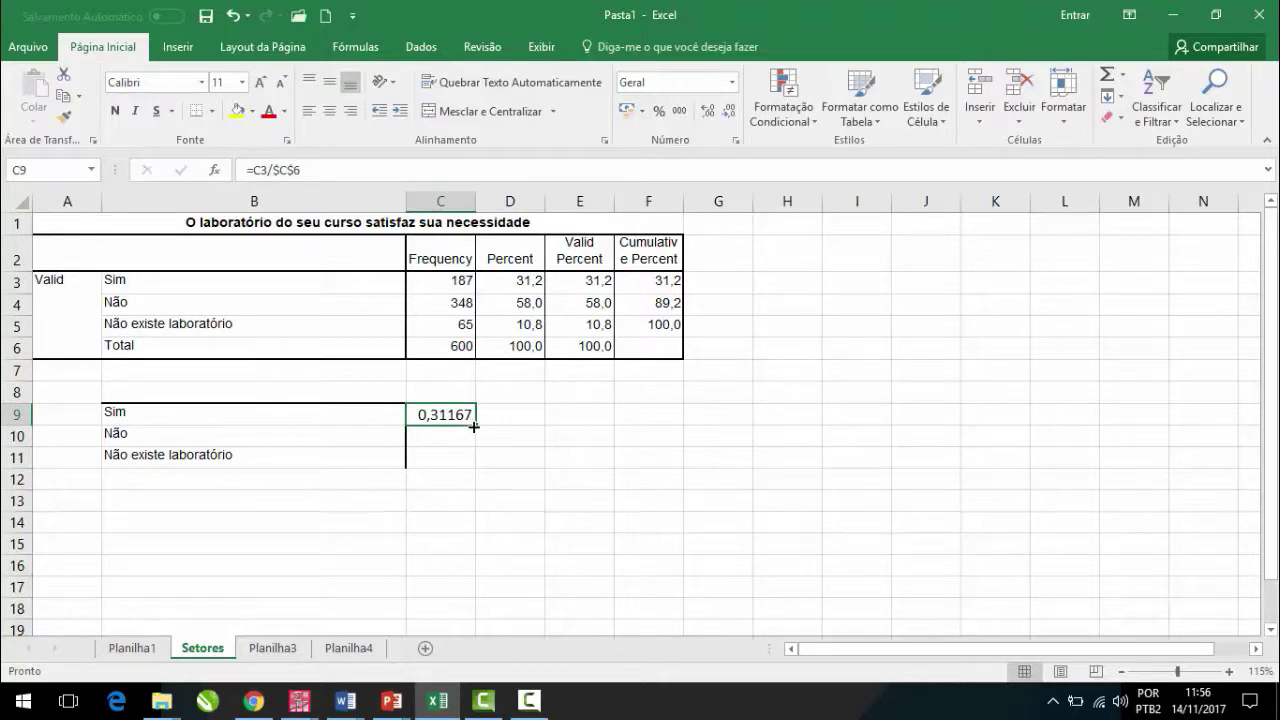
left_click_drag(474, 426, 474, 426)
left_click_drag(476, 424, 470, 465)
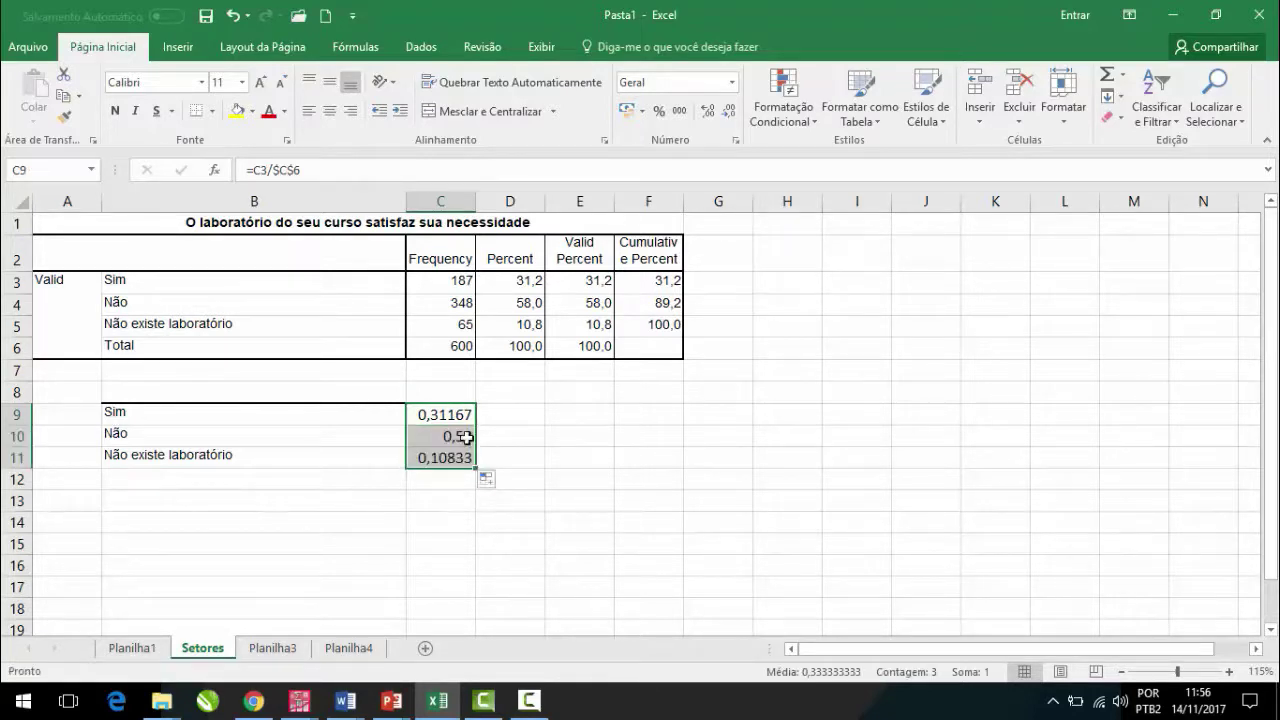
left_click(466, 437)
double_click(466, 437)
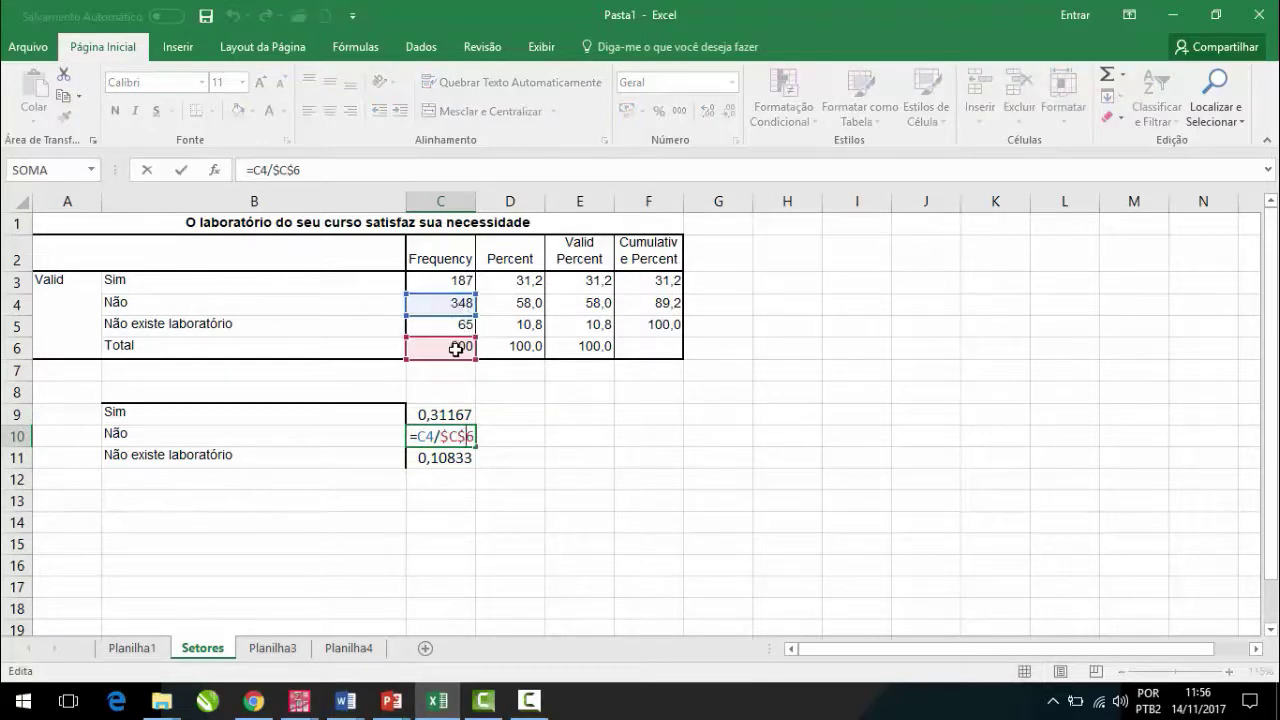
key("Return")
double_click(463, 458)
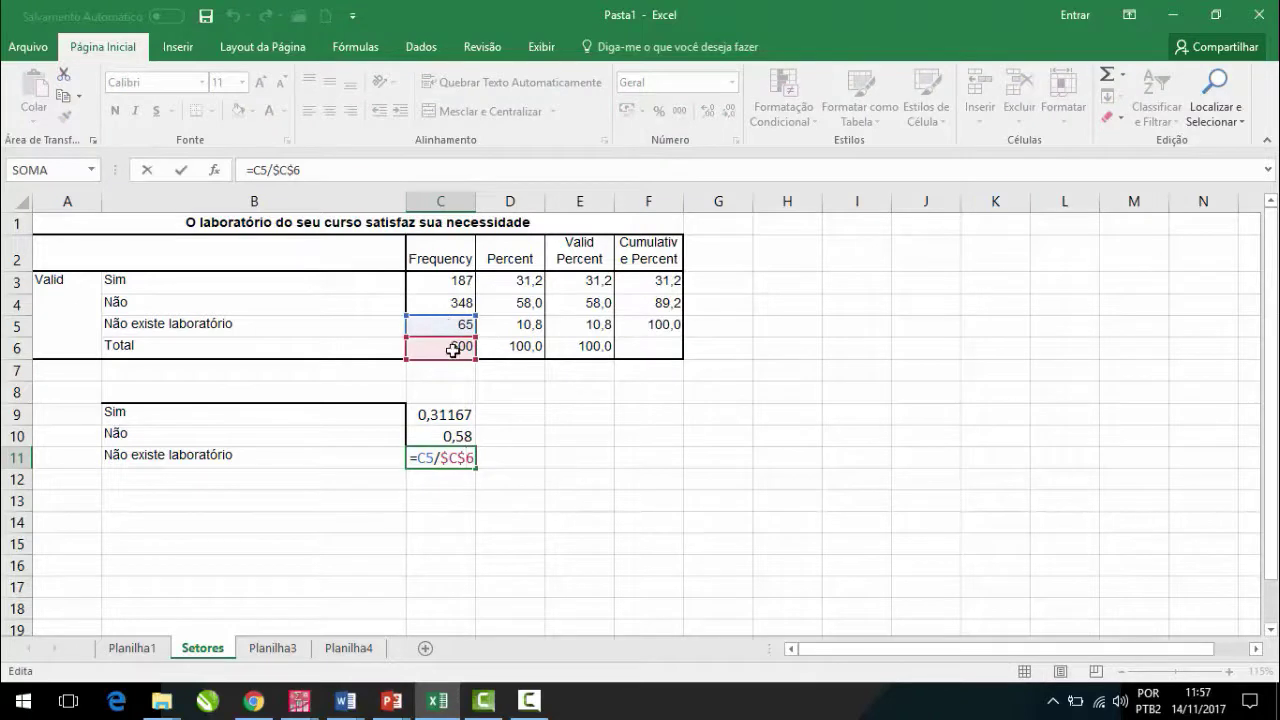
key("Return")
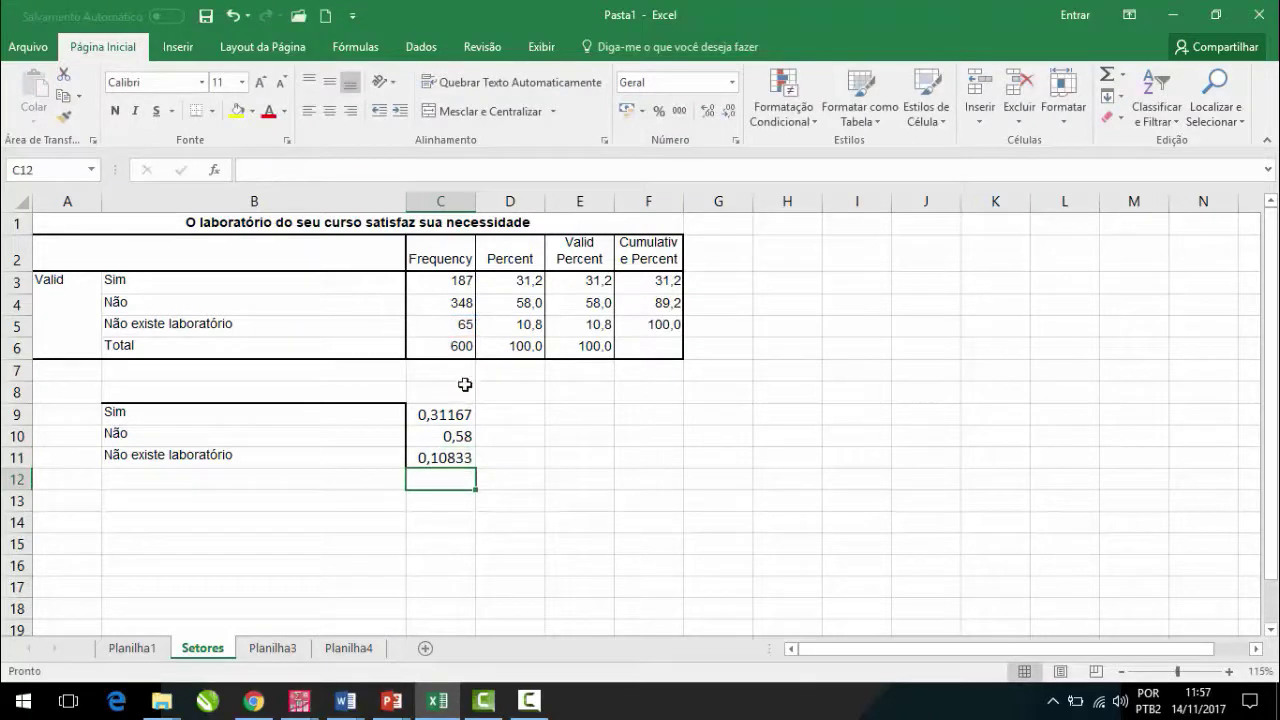
Step: Format the proportions in C9:C11 as percentages with one decimal place
left_click_drag(460, 412, 458, 452)
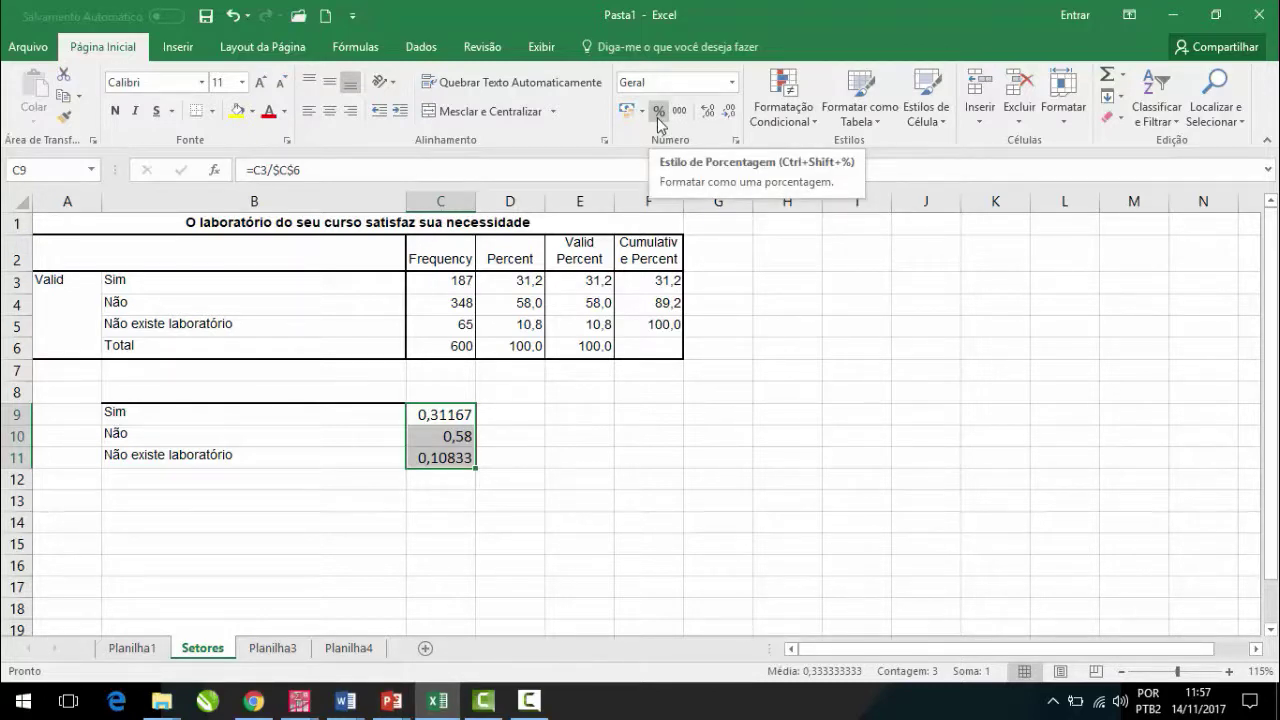
left_click(657, 112)
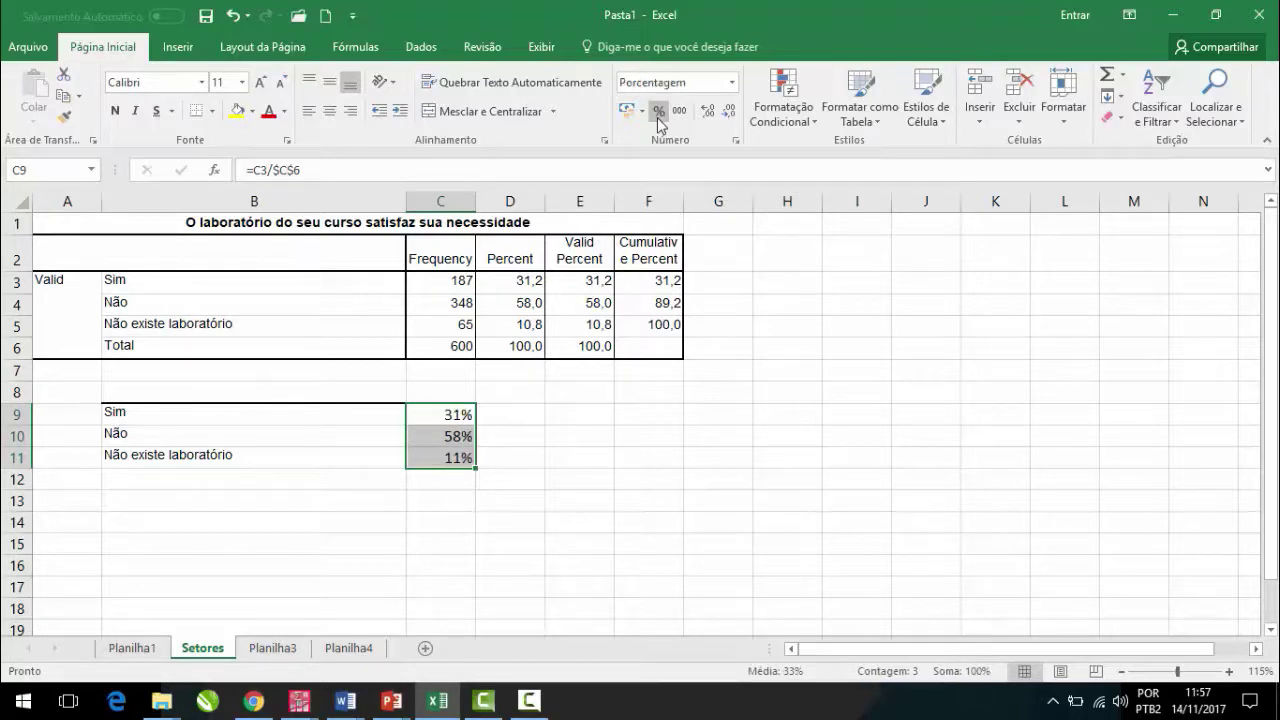
left_click(708, 117)
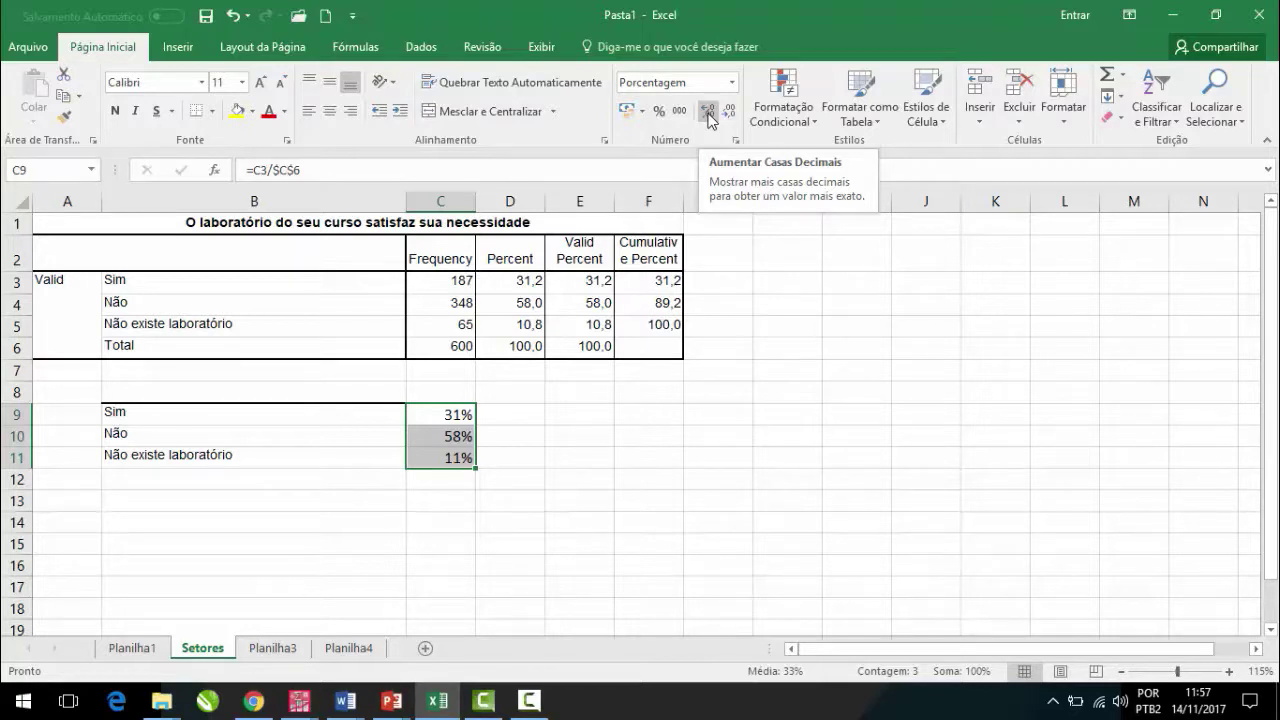
left_click(708, 113)
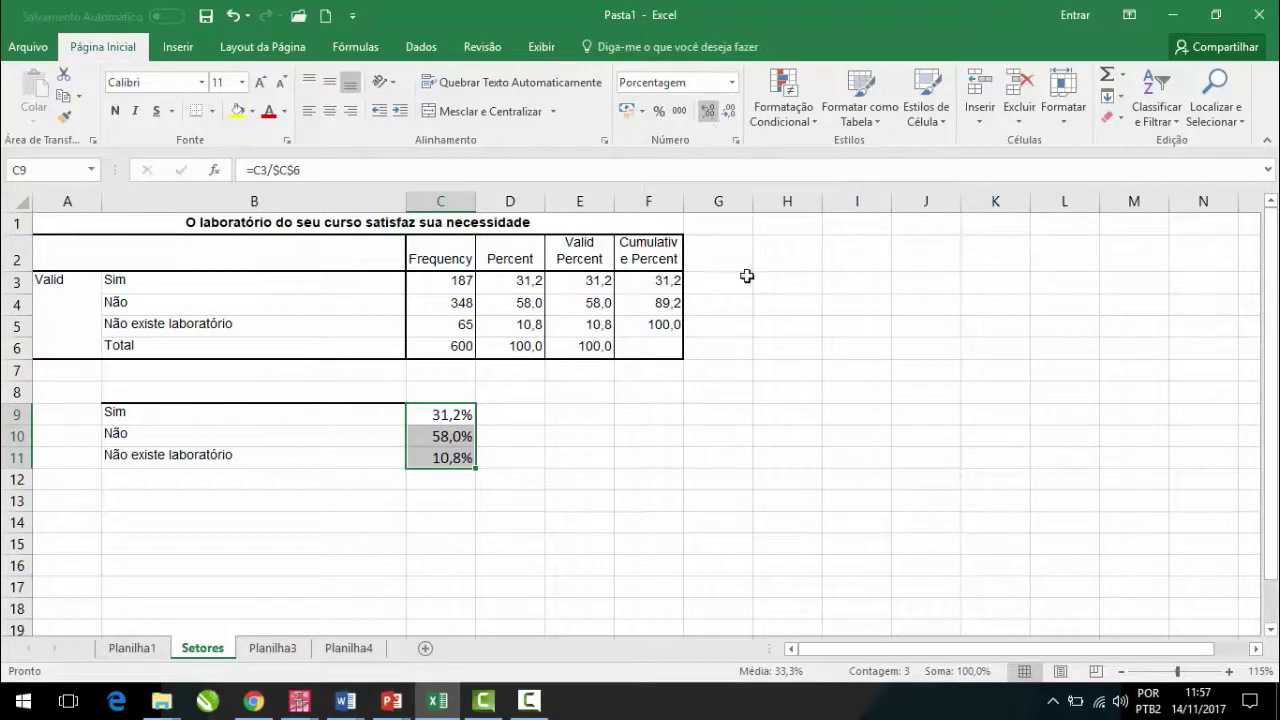
Step: Insert a 3D pie chart from the labels and percentages in B9:C11
left_click(348, 418)
left_click_drag(348, 418, 414, 458)
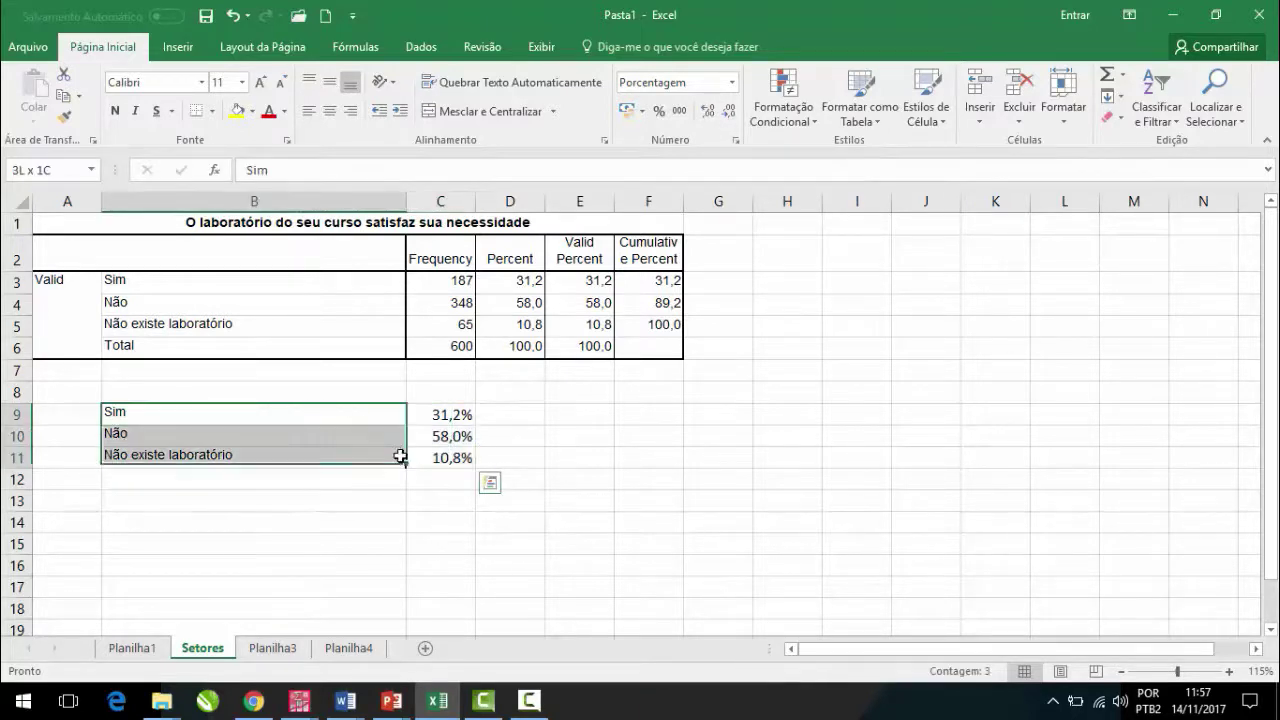
left_click(182, 48)
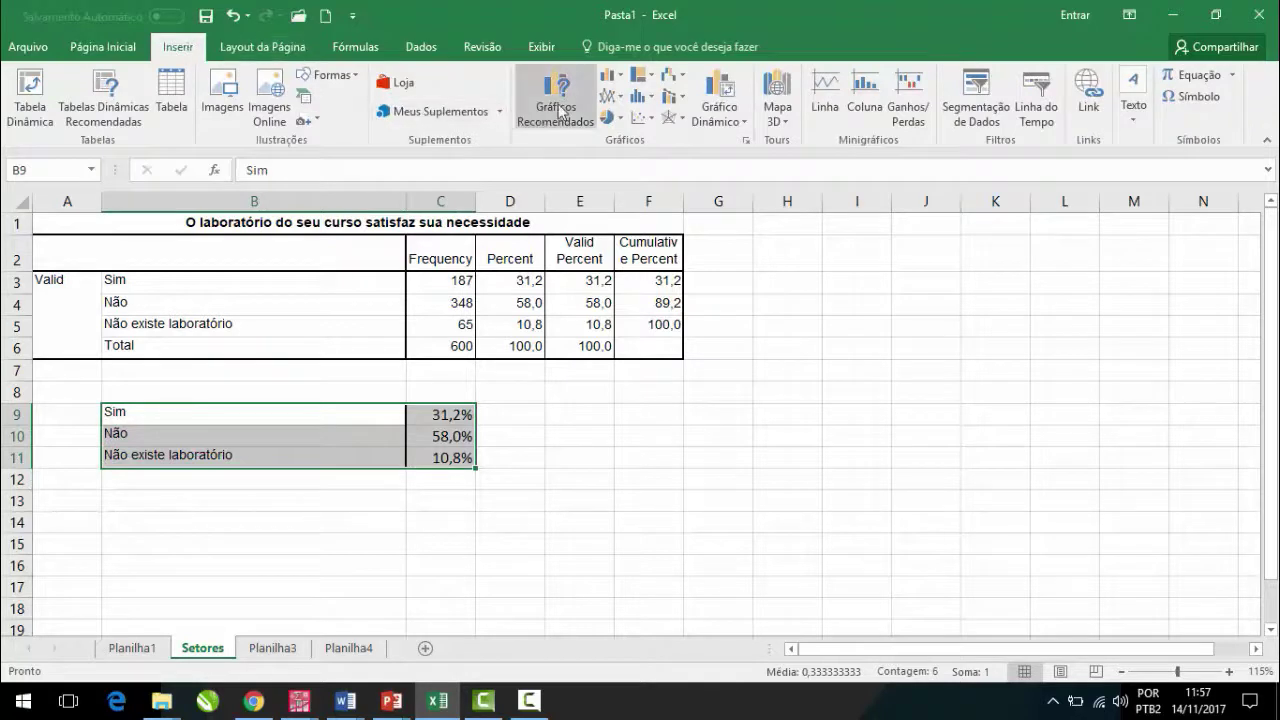
left_click(623, 118)
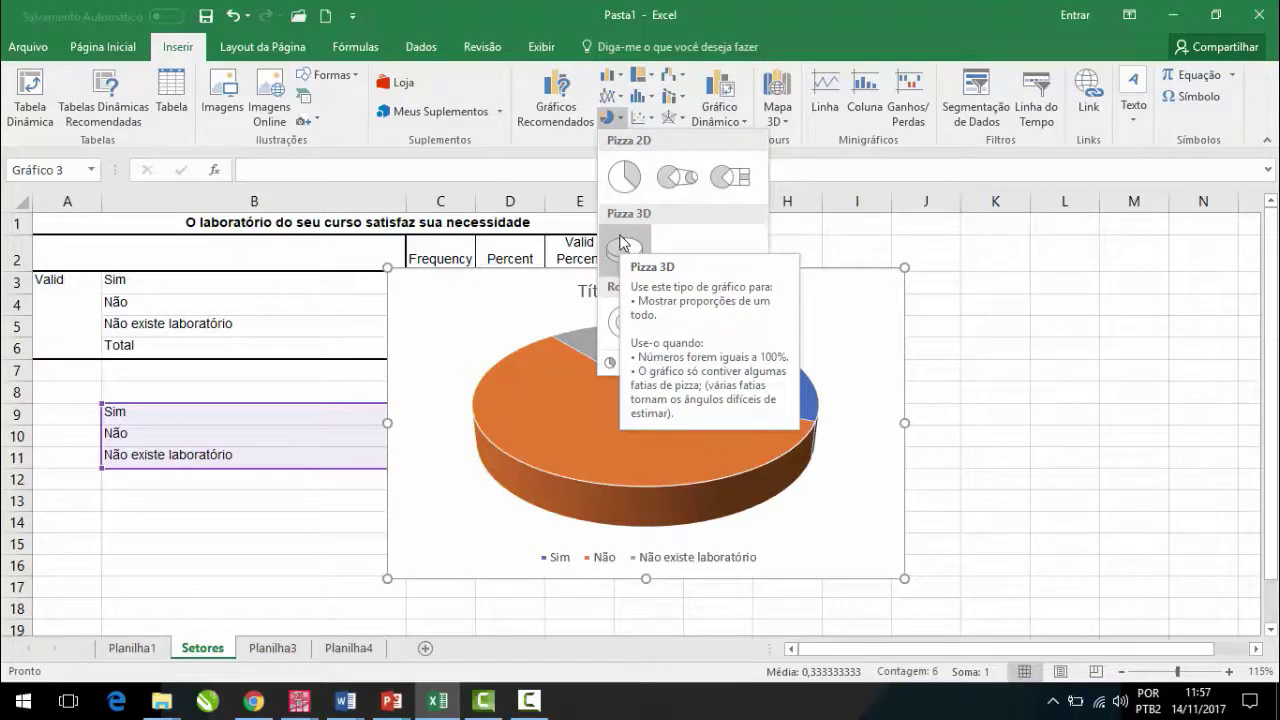
left_click(620, 243)
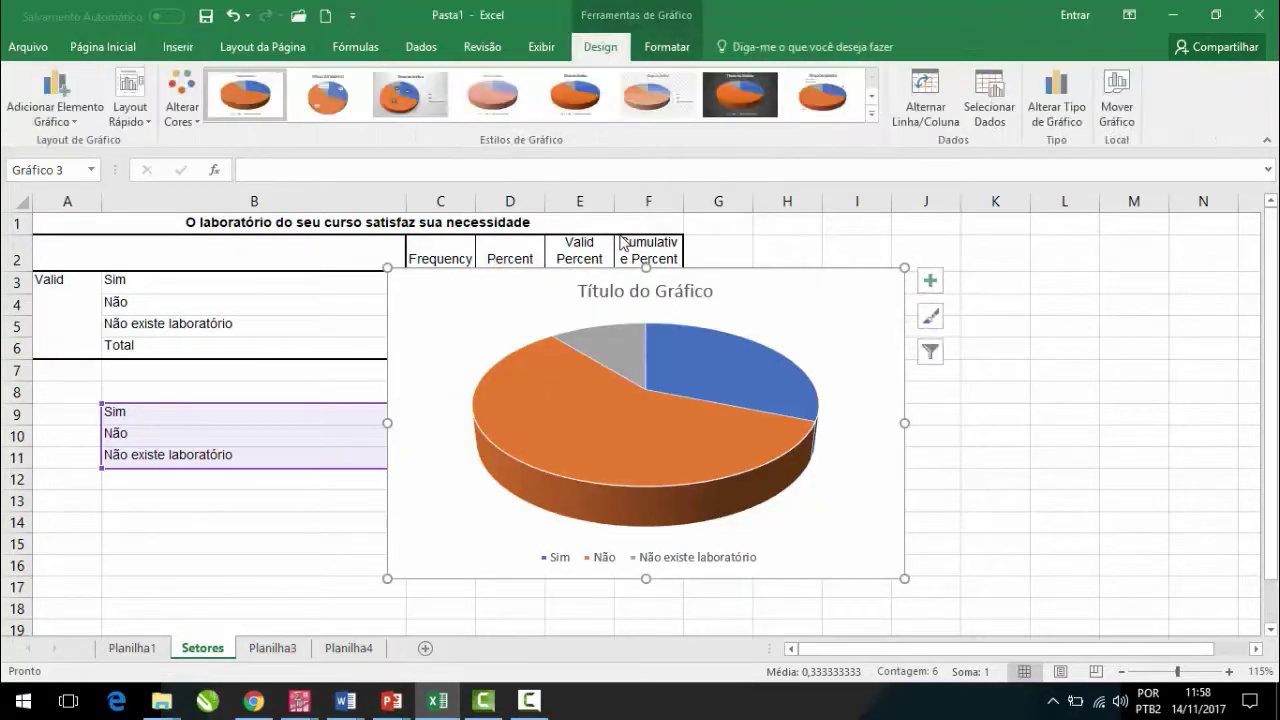
Step: Format the pie chart's text in black Arial, size 12, and delete the chart title
left_click(117, 50)
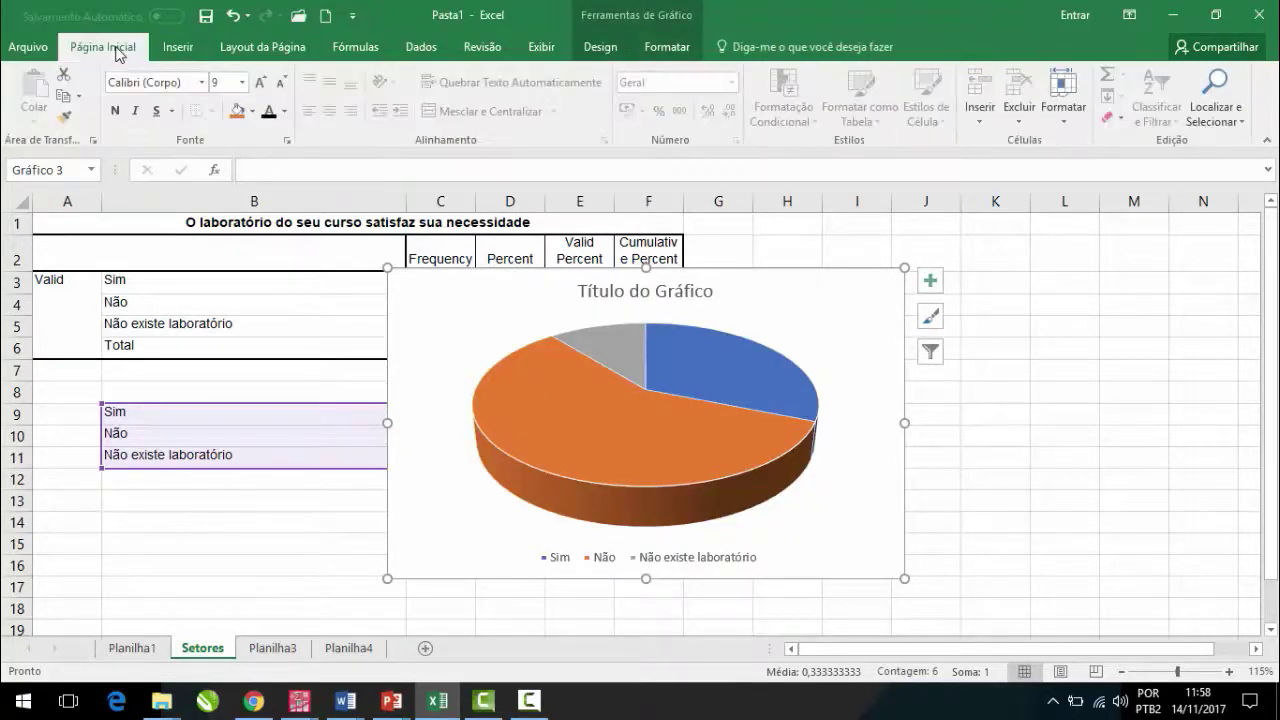
left_click(186, 86)
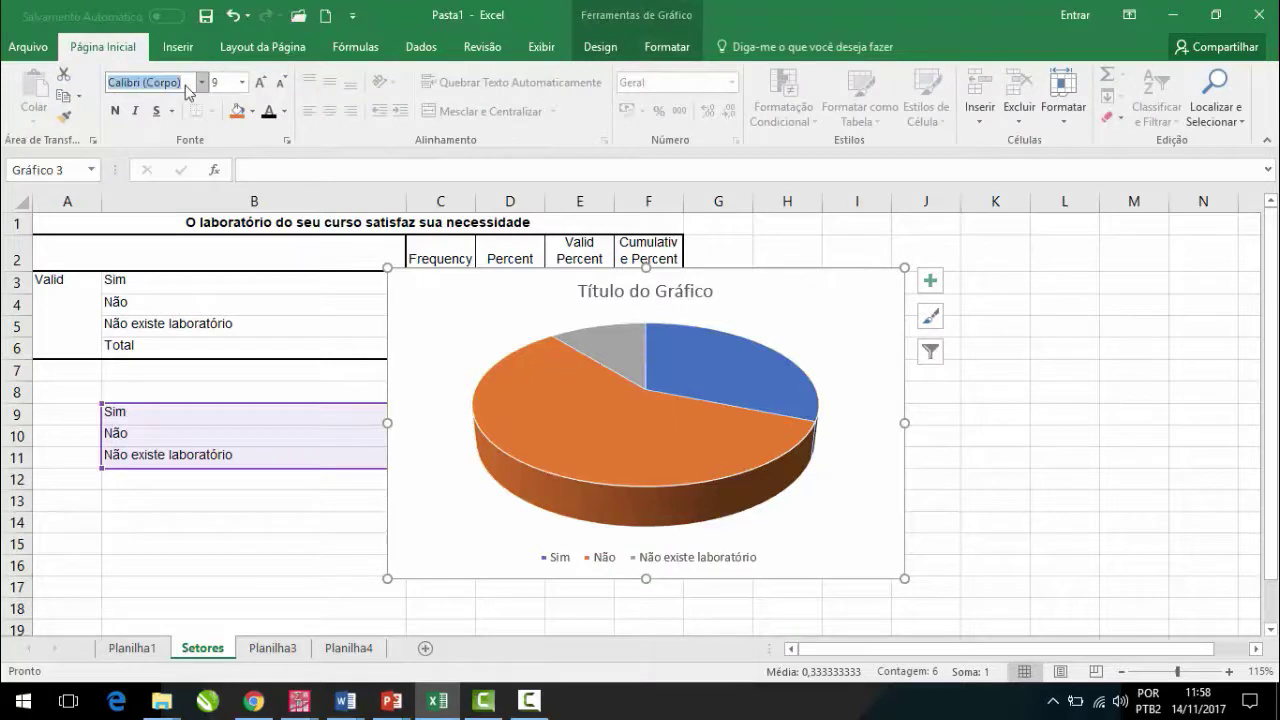
type("Arial")
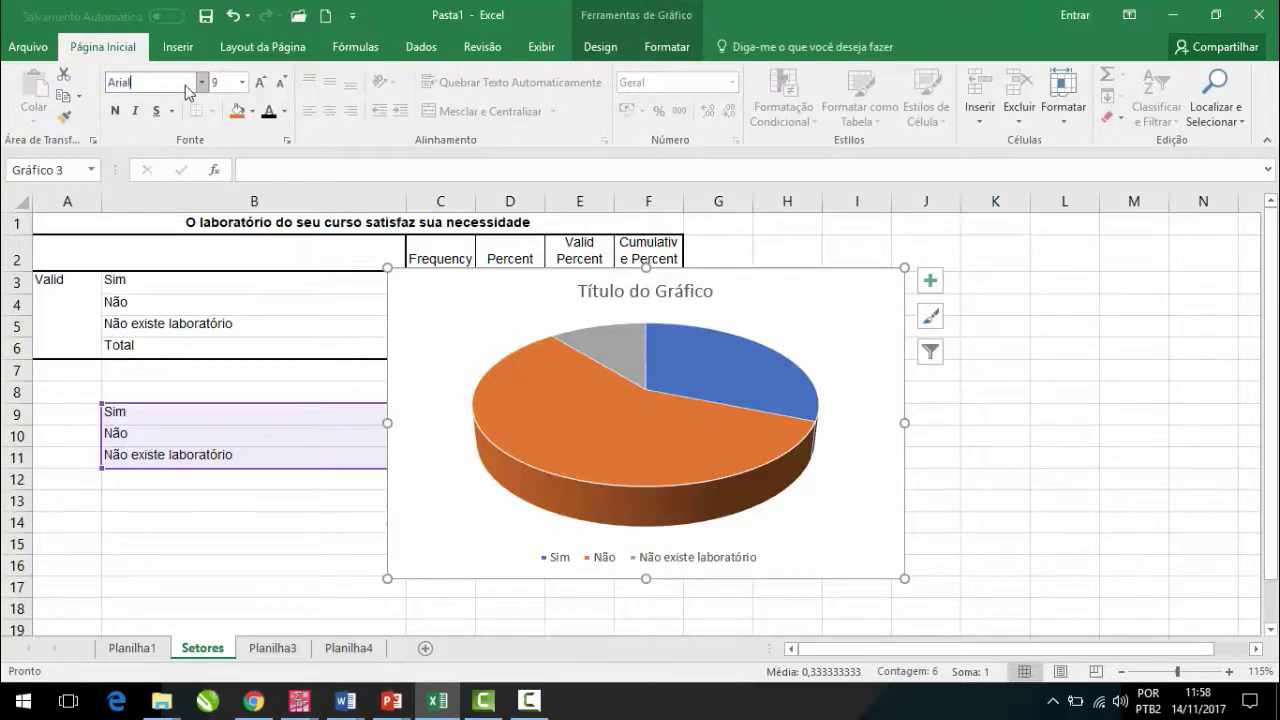
key("Return")
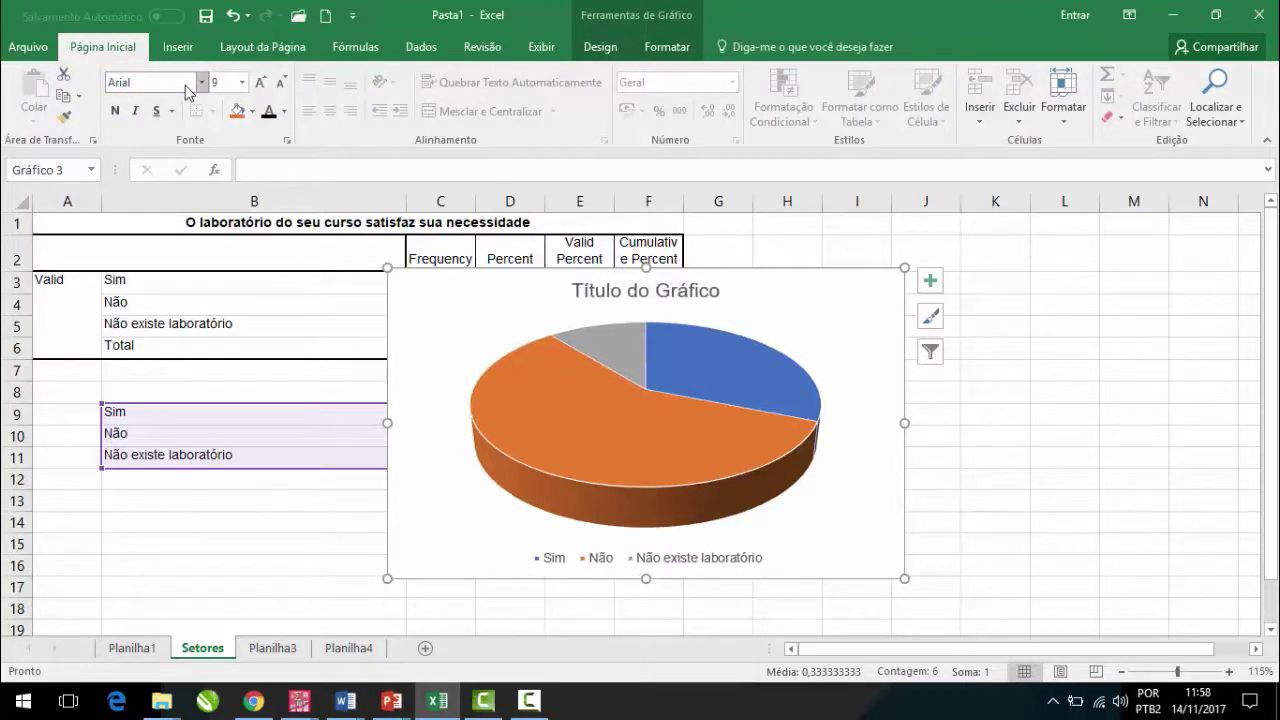
left_click(270, 112)
left_click(232, 86)
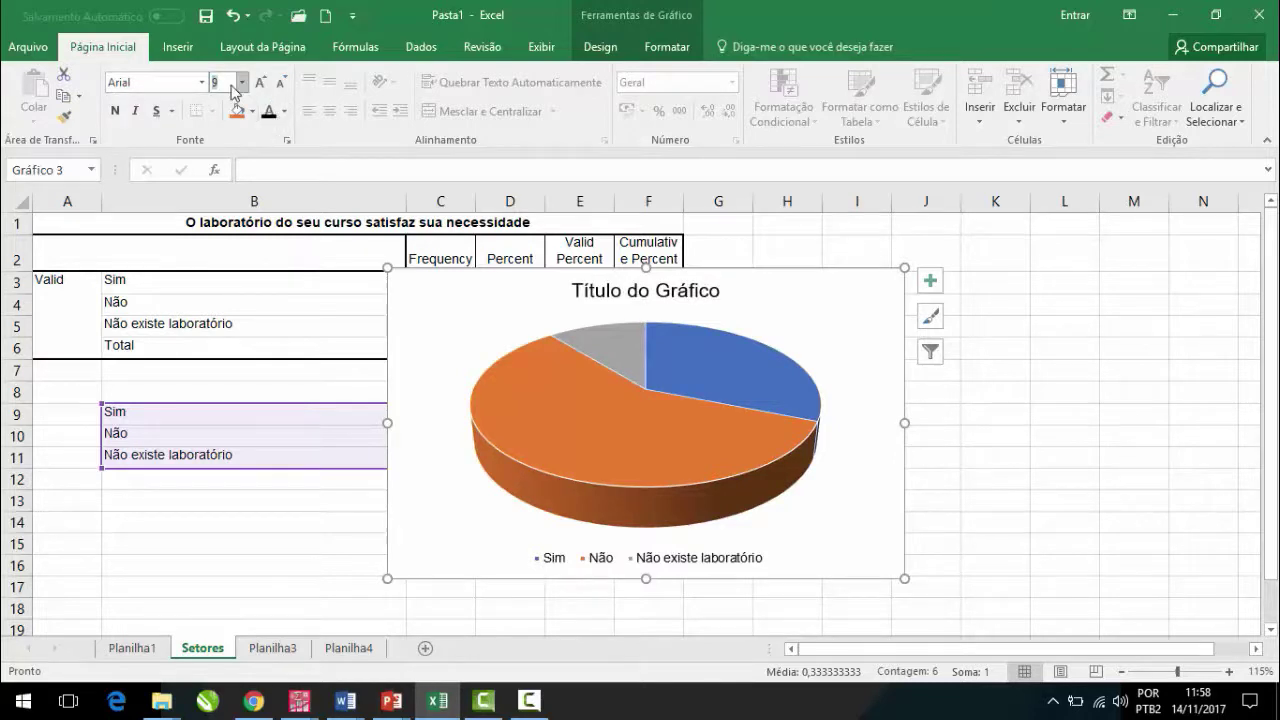
type("12")
key("Return")
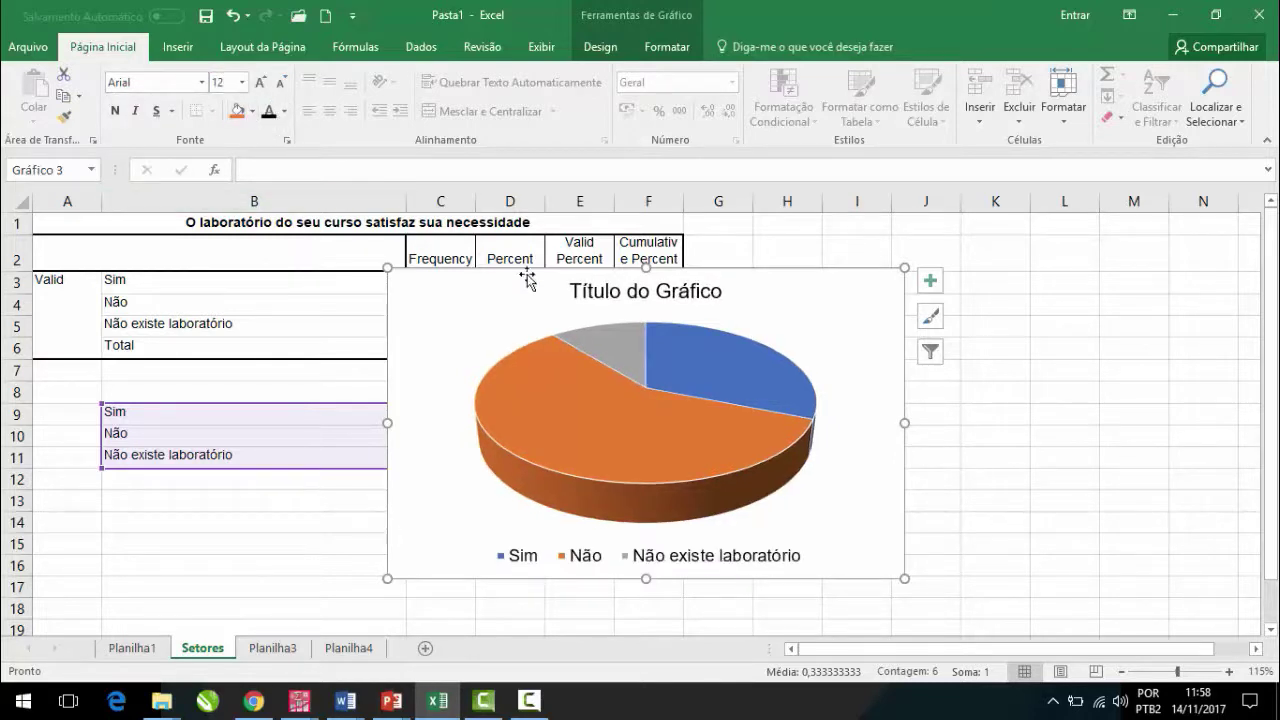
left_click(597, 301)
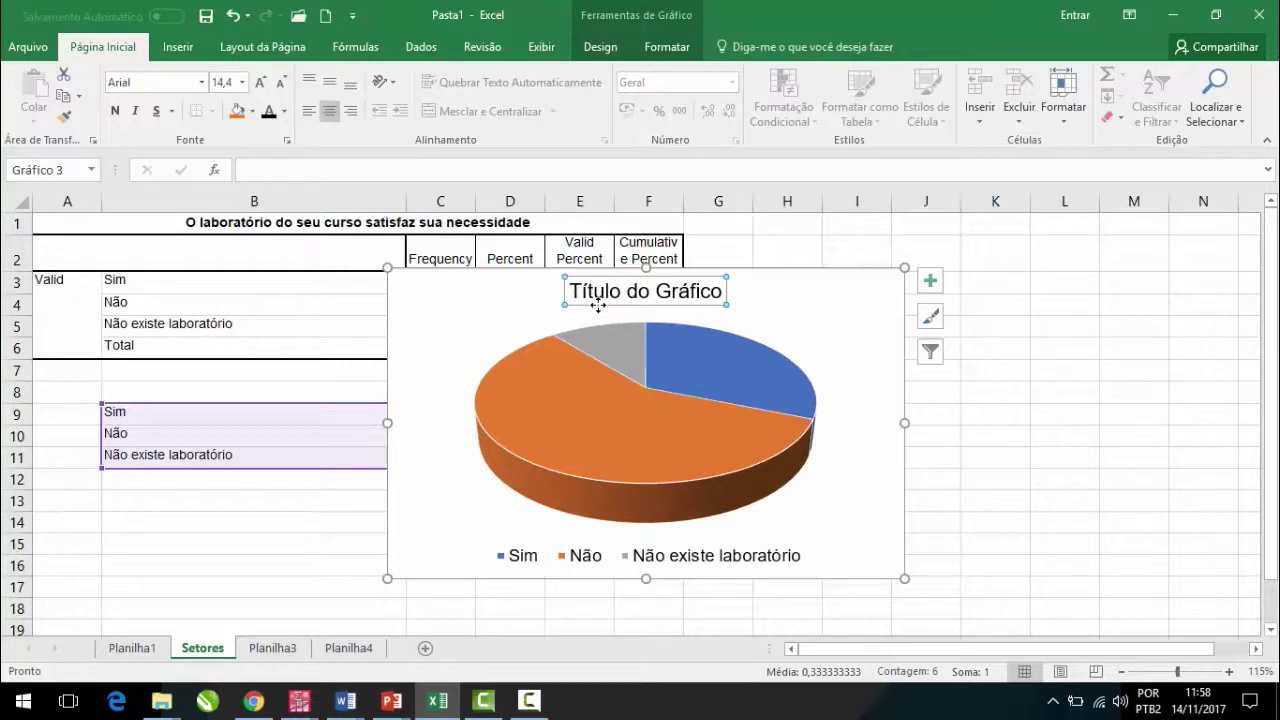
key("Delete")
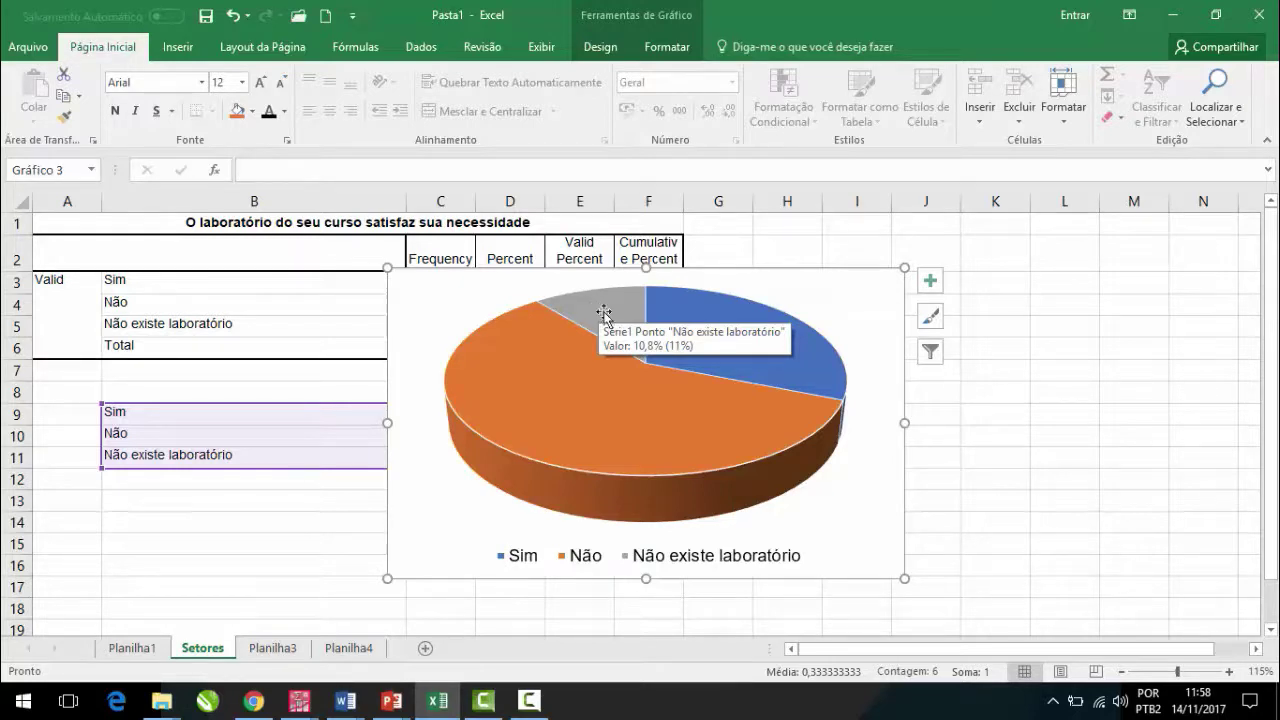
Step: Pull the pie slices slightly apart, separating the Não slice farther from the others
left_click(642, 372)
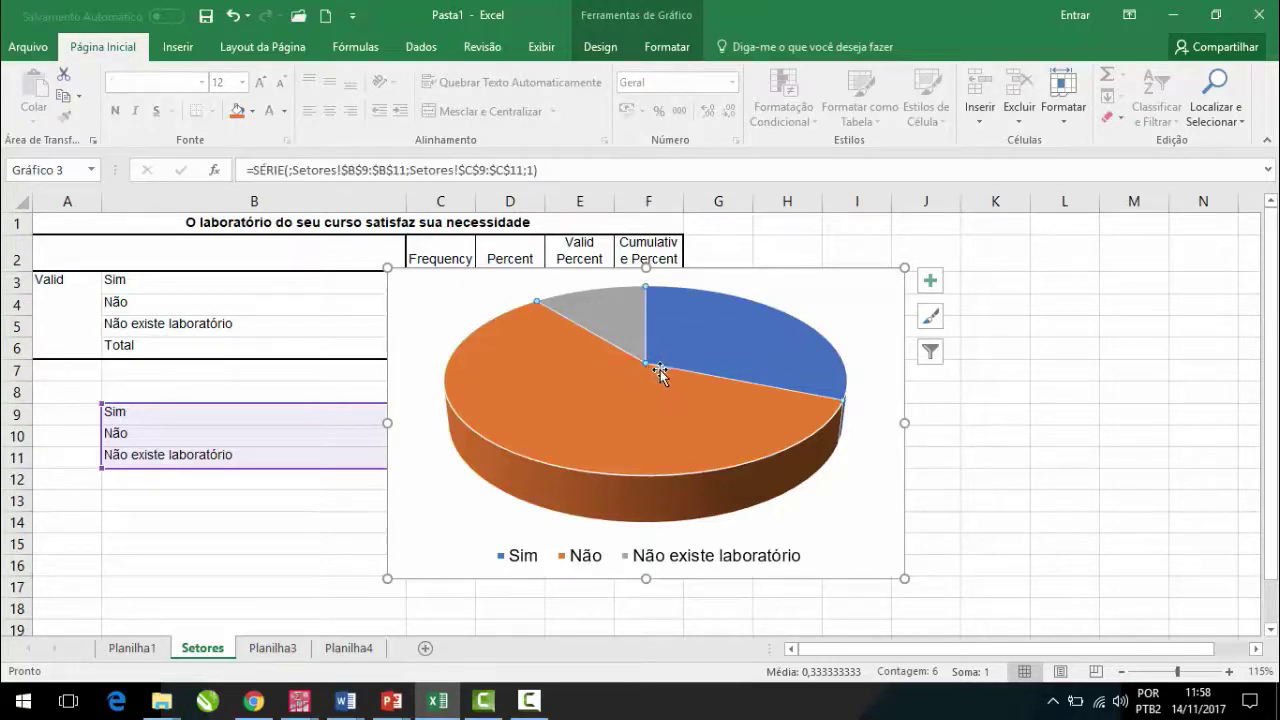
left_click_drag(652, 370, 637, 369)
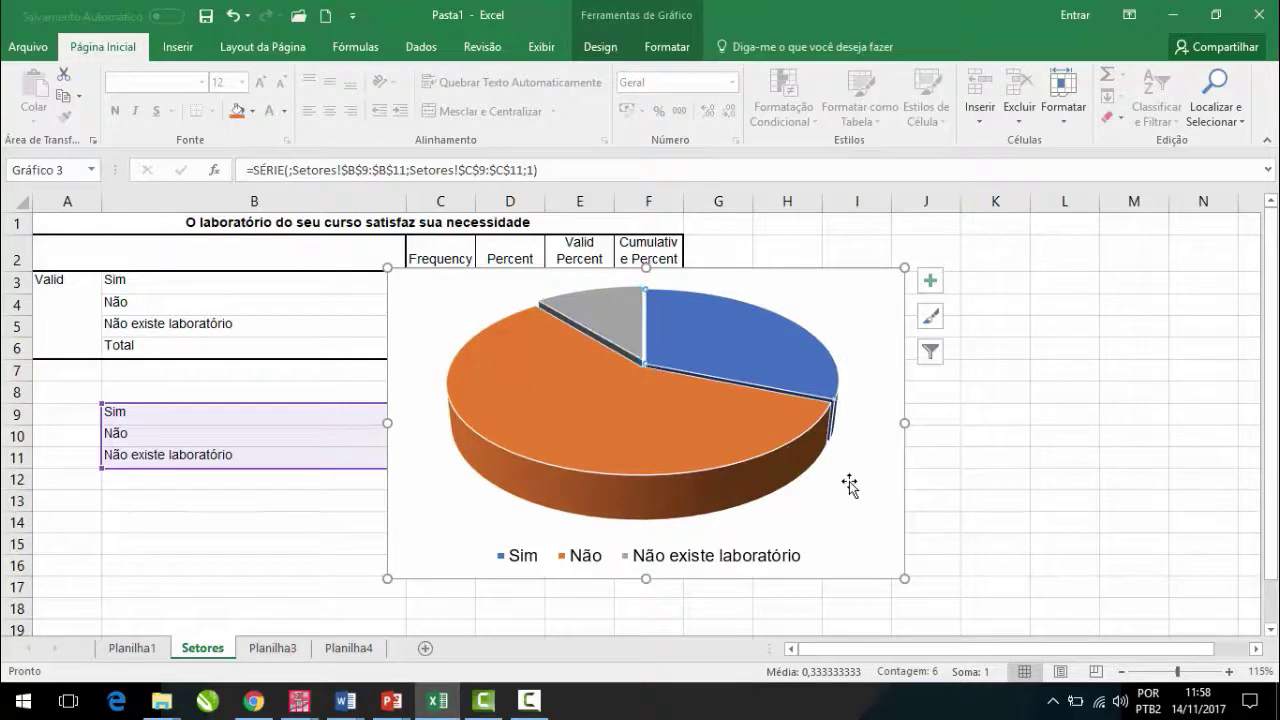
left_click(966, 521)
left_click(728, 405)
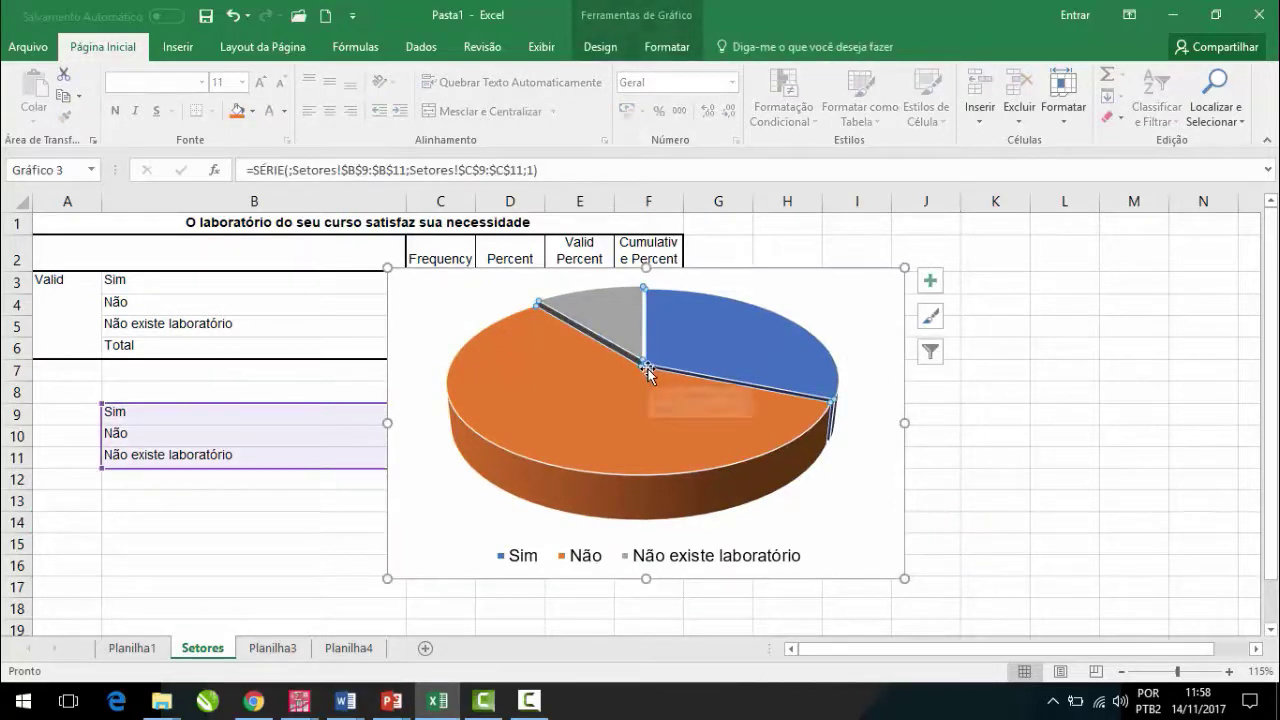
mouse_move(651, 371)
left_mouse_down()
mouse_move(638, 368)
mouse_move(668, 370)
left_mouse_up()
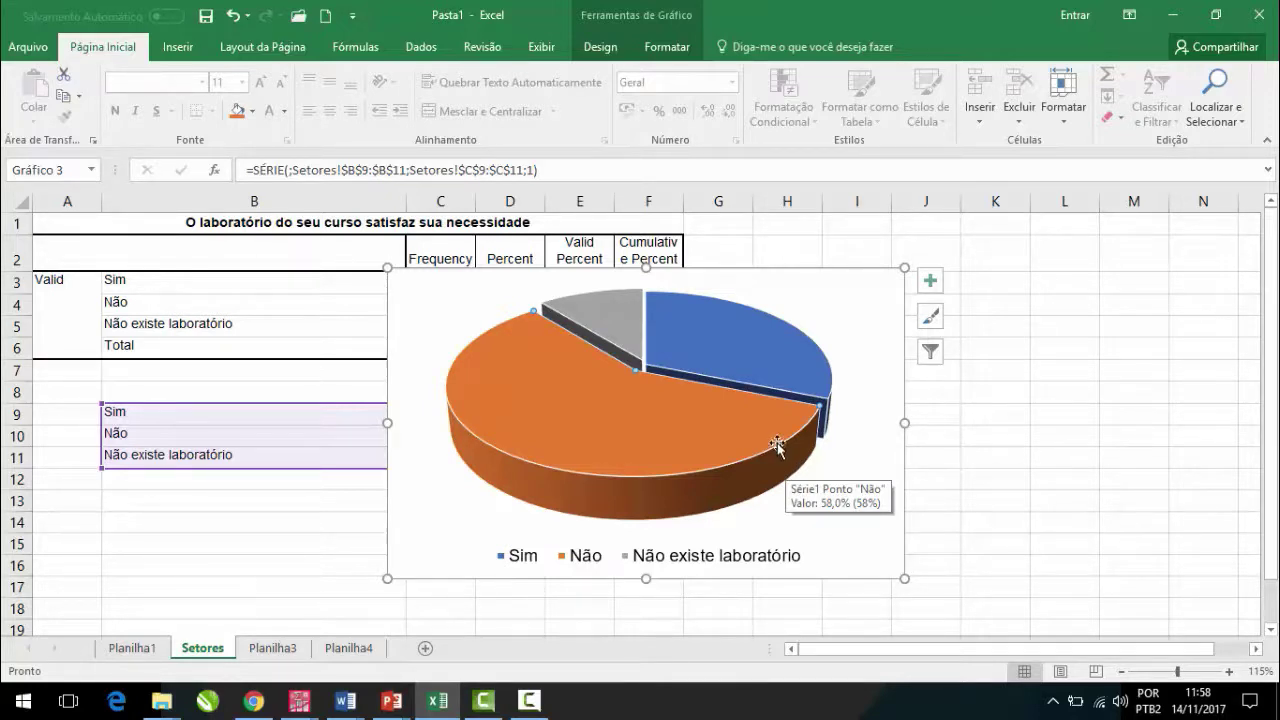
right_click(735, 368)
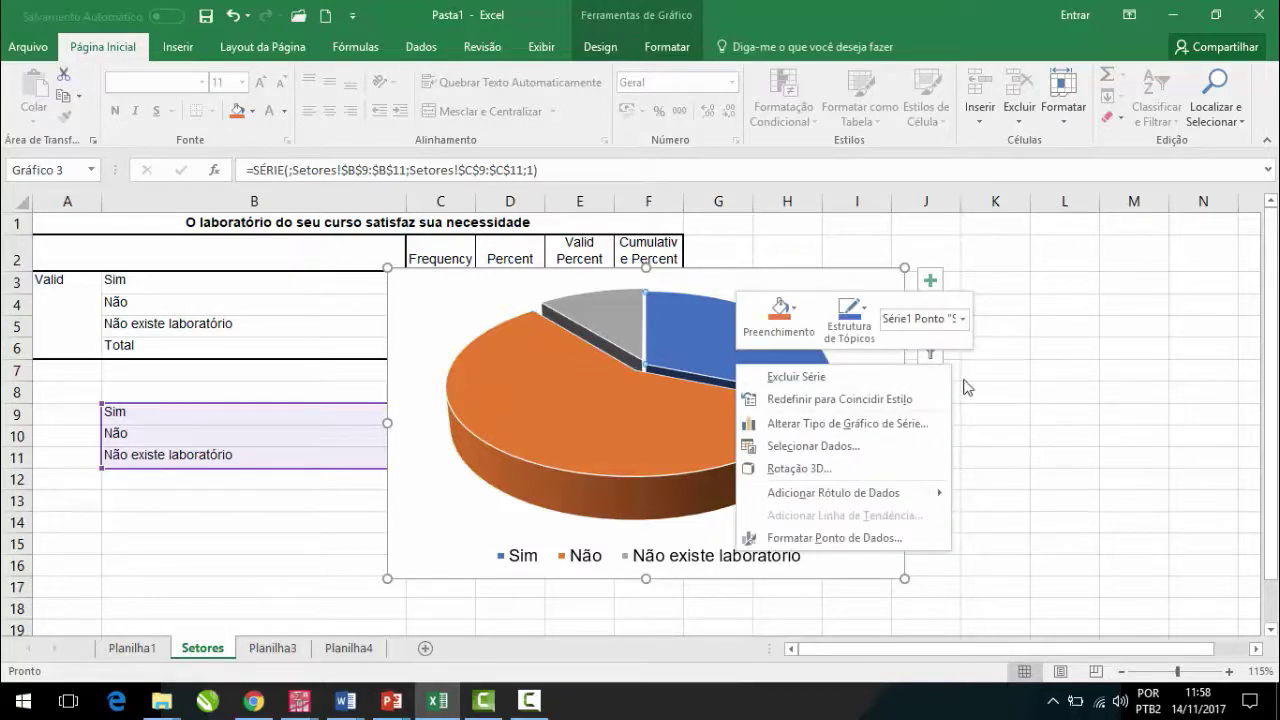
left_click(1012, 380)
left_click(1006, 375)
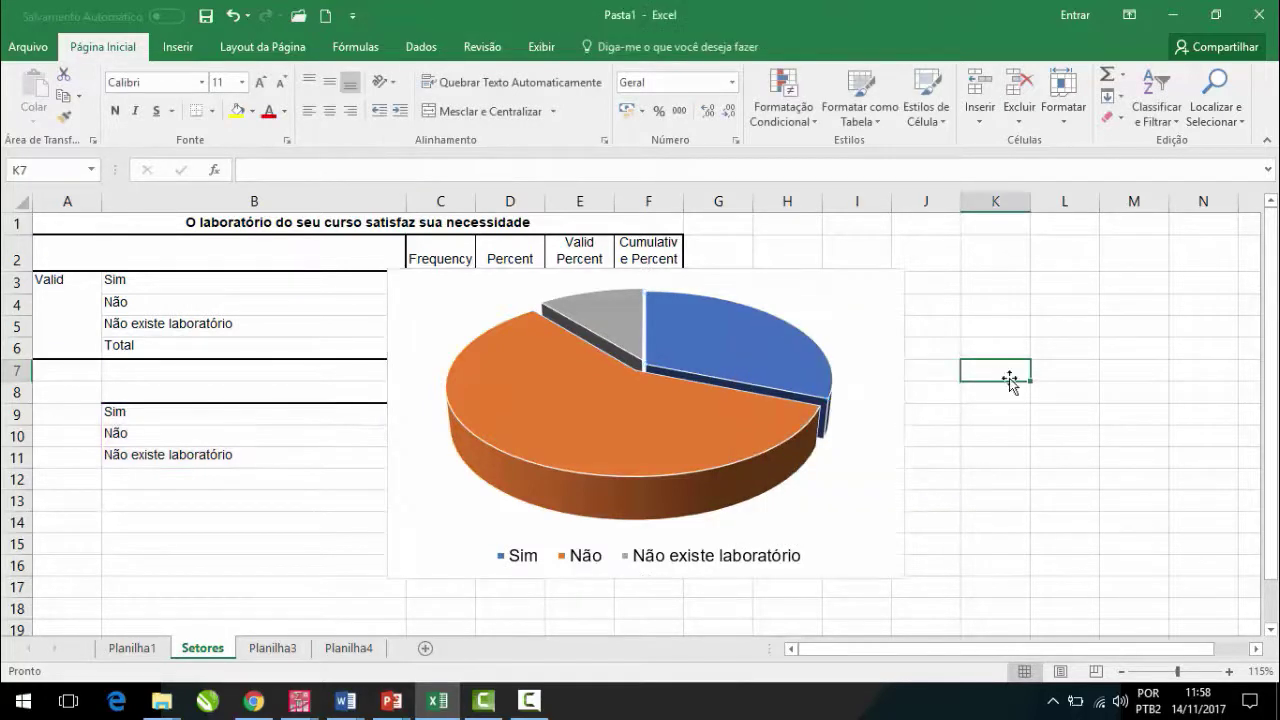
Step: Add data labels to all slices of the 3D pie chart
left_click(740, 368)
right_click(740, 368)
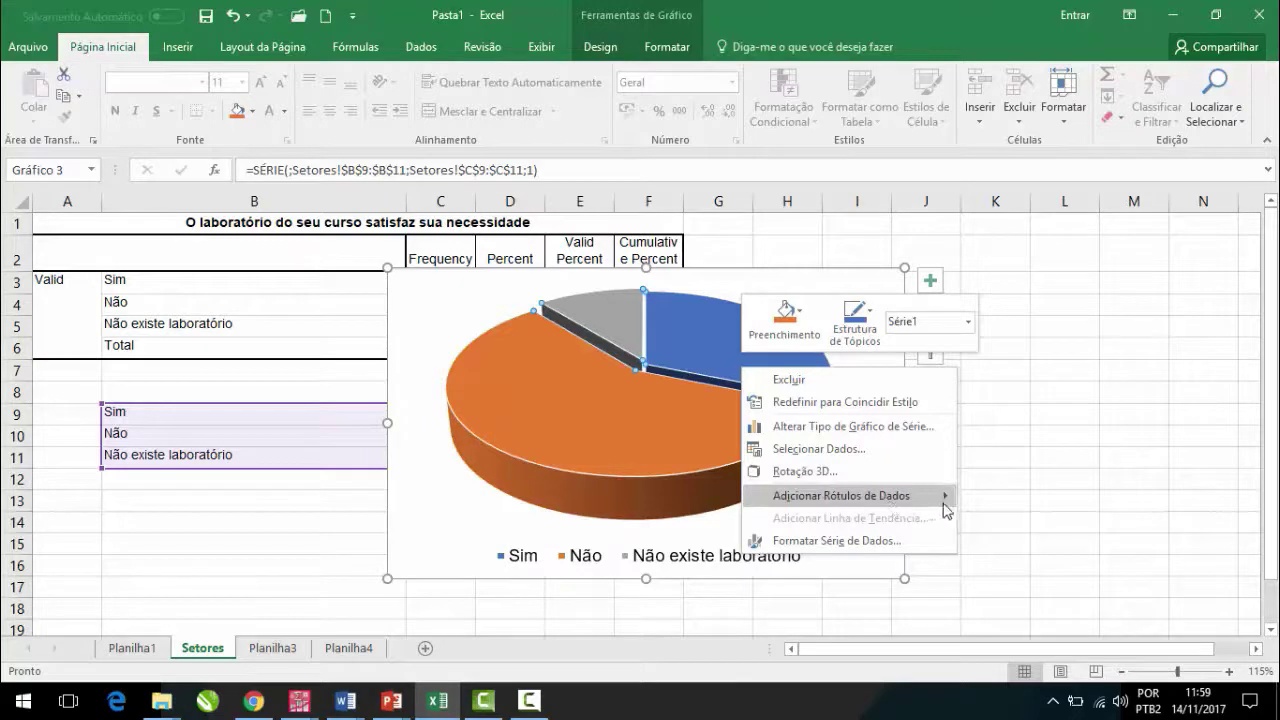
mouse_move(946, 505)
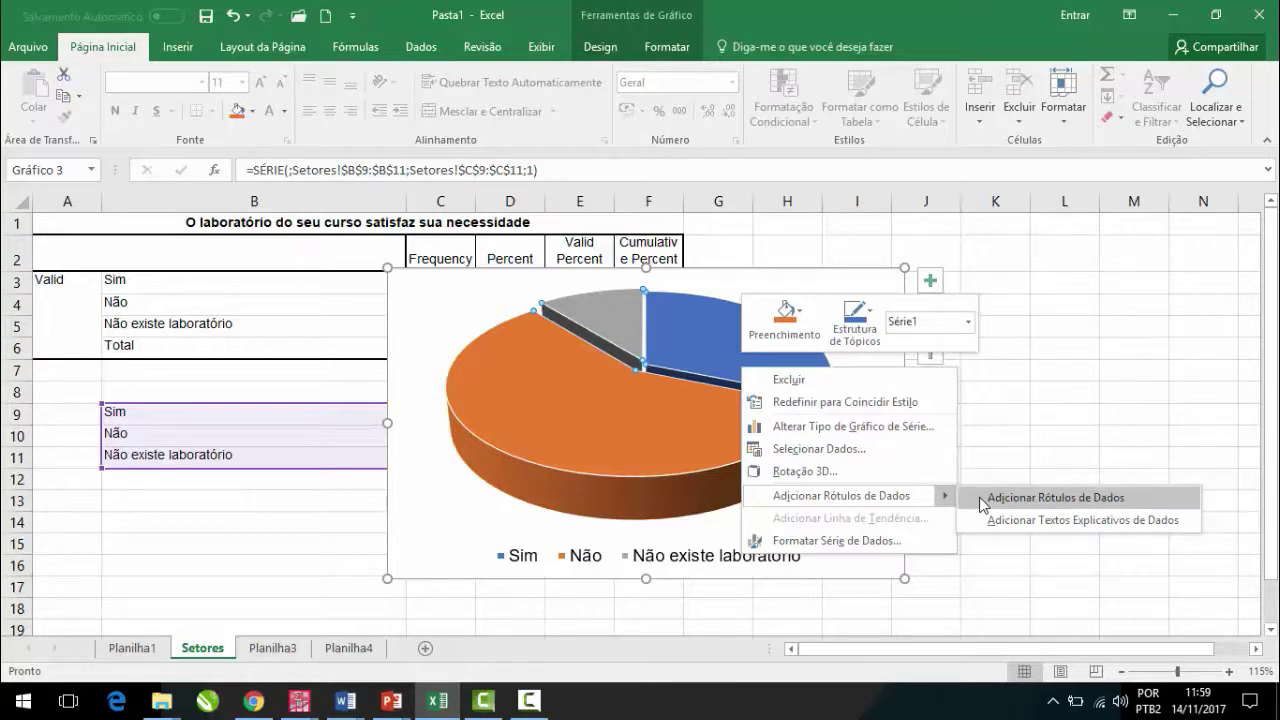
left_click(1055, 498)
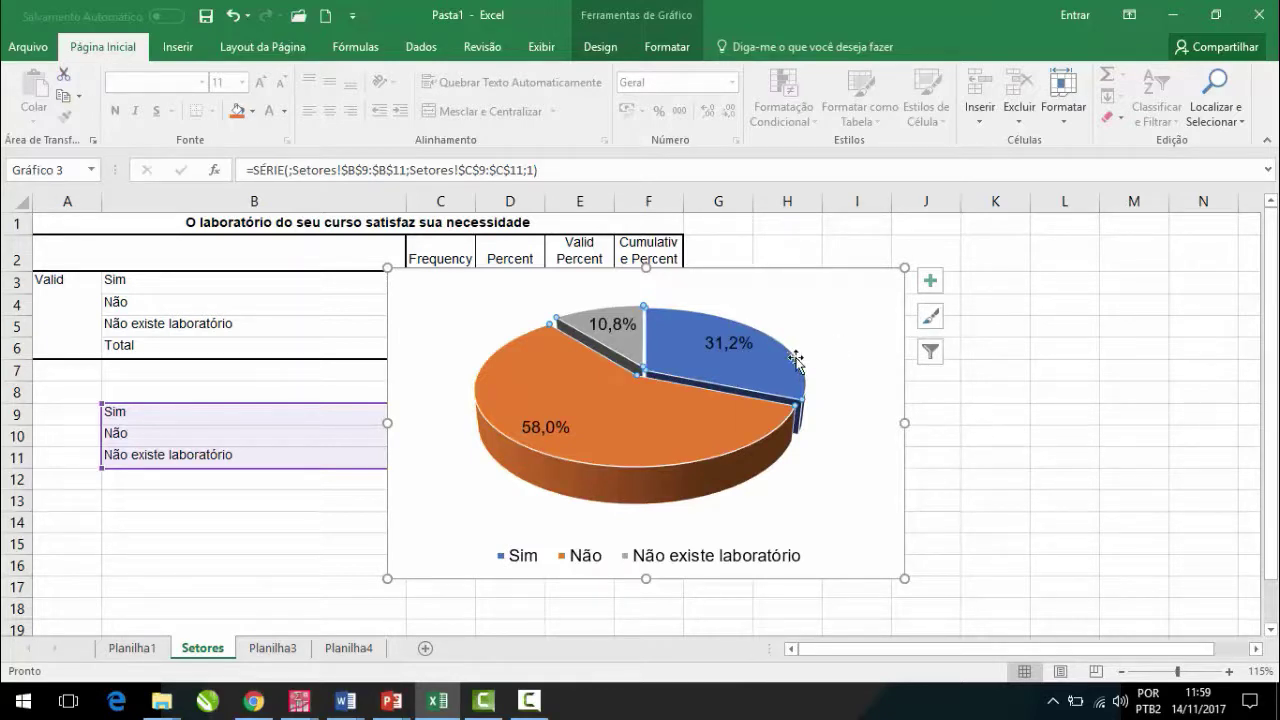
Step: Move the Sim, Não existe laboratório and Não percentage labels outside the pie, each beside its own slice
left_click(740, 352)
left_click(740, 352)
left_click_drag(740, 352, 808, 323)
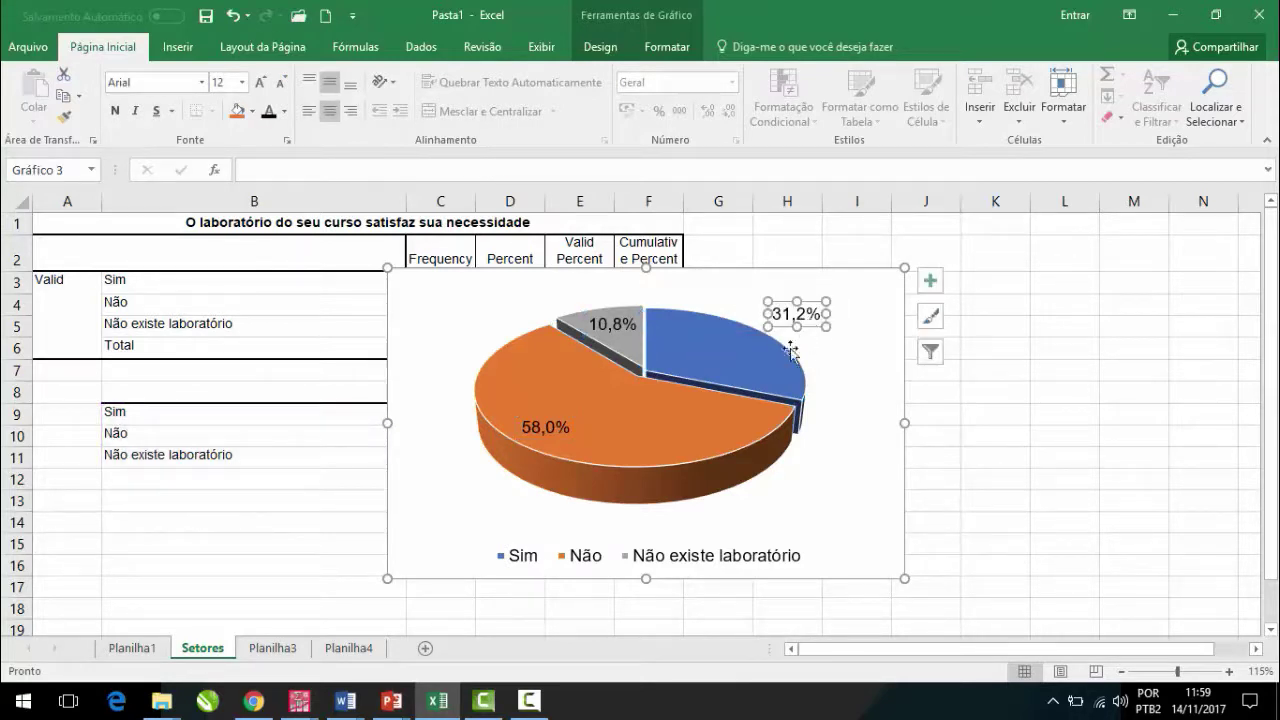
left_click(600, 330)
left_click_drag(625, 337, 588, 303)
left_click(557, 422)
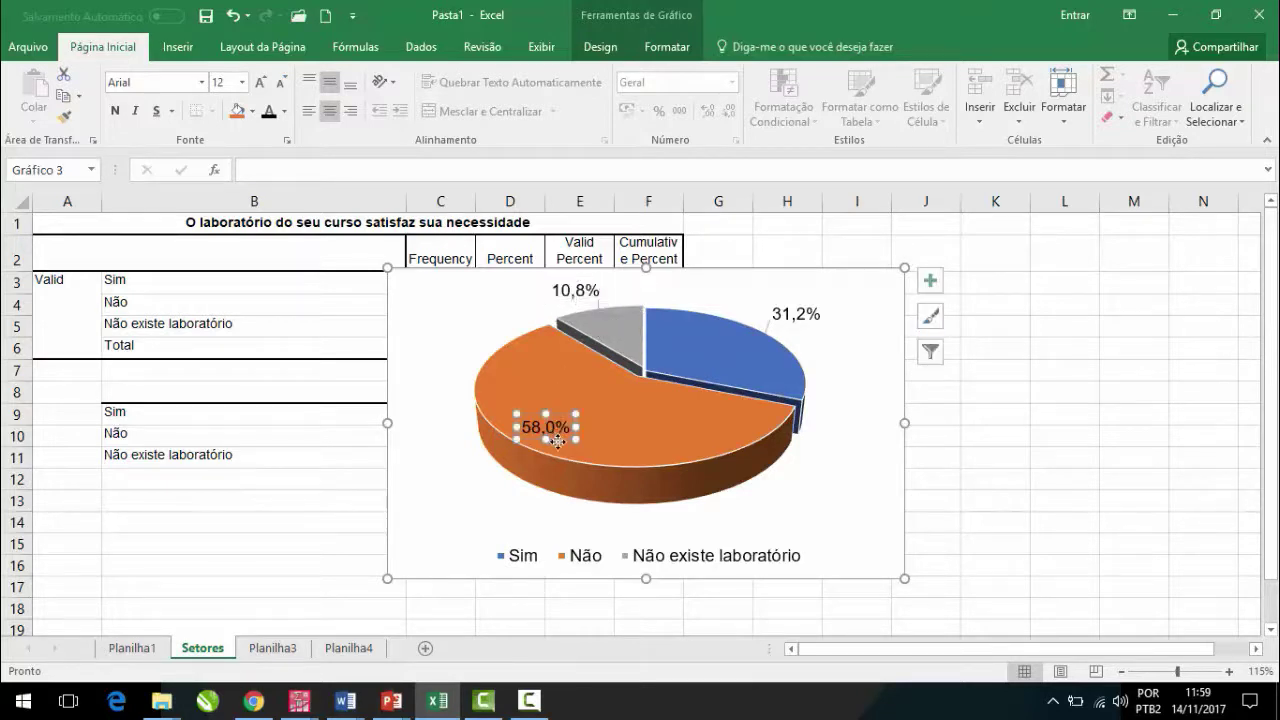
left_click_drag(557, 426, 471, 491)
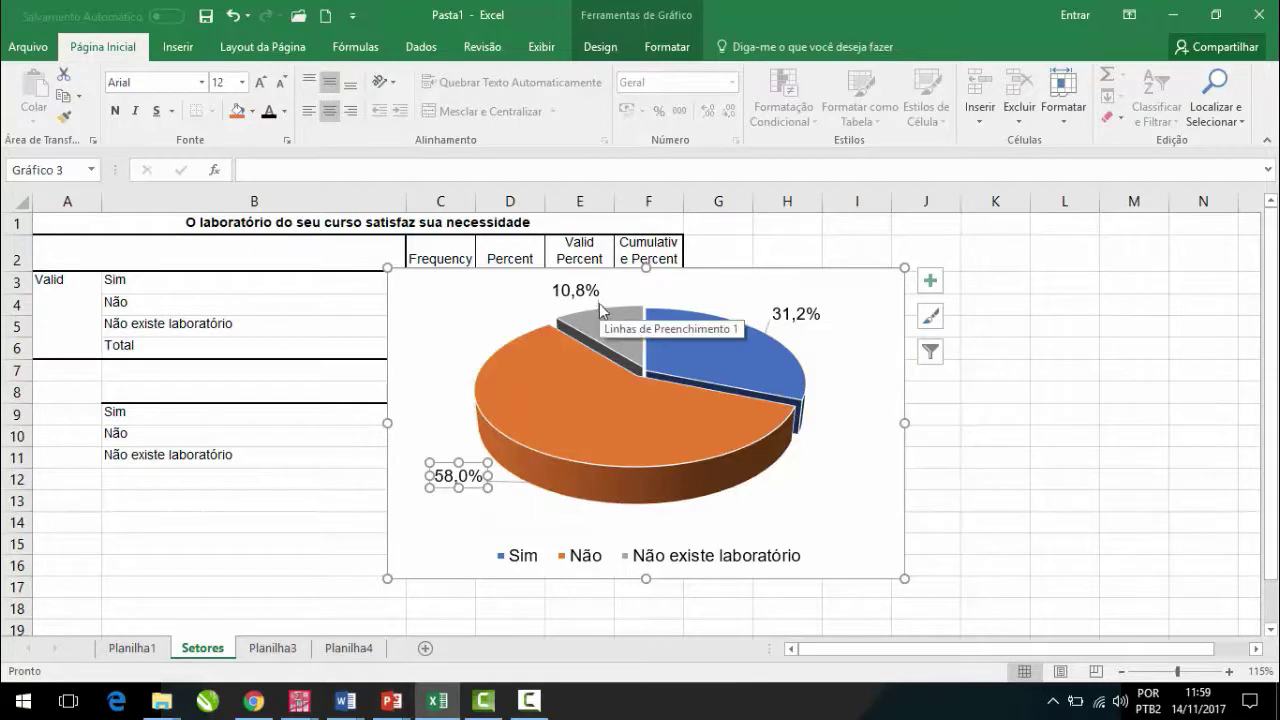
Step: Delete the leader lines of the data labels and make all the percentage labels bold
left_click(516, 487)
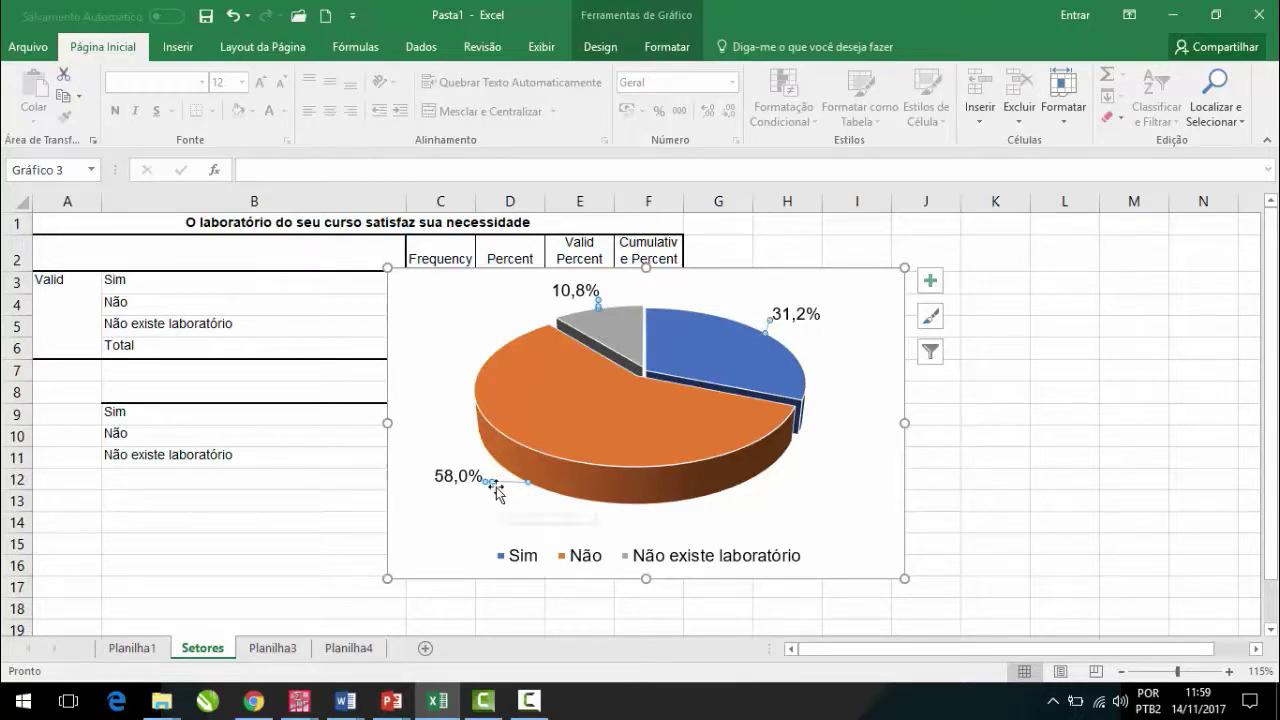
left_click(497, 489)
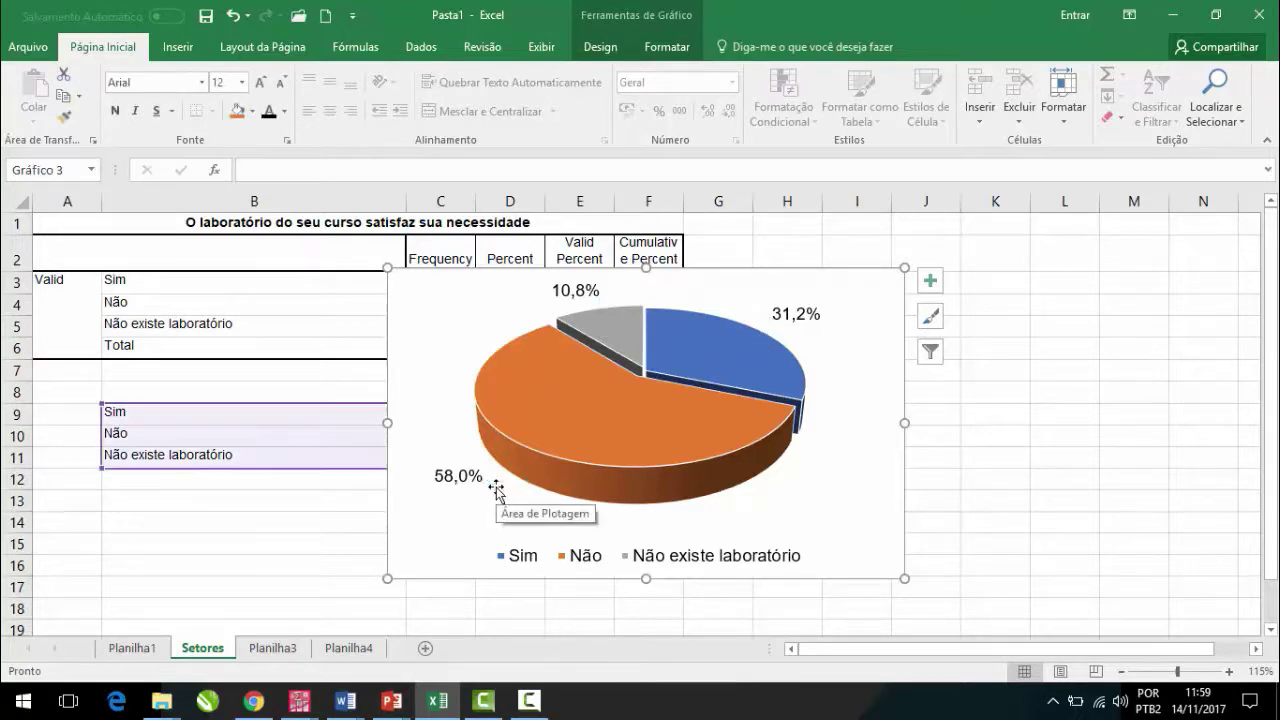
left_click(460, 480)
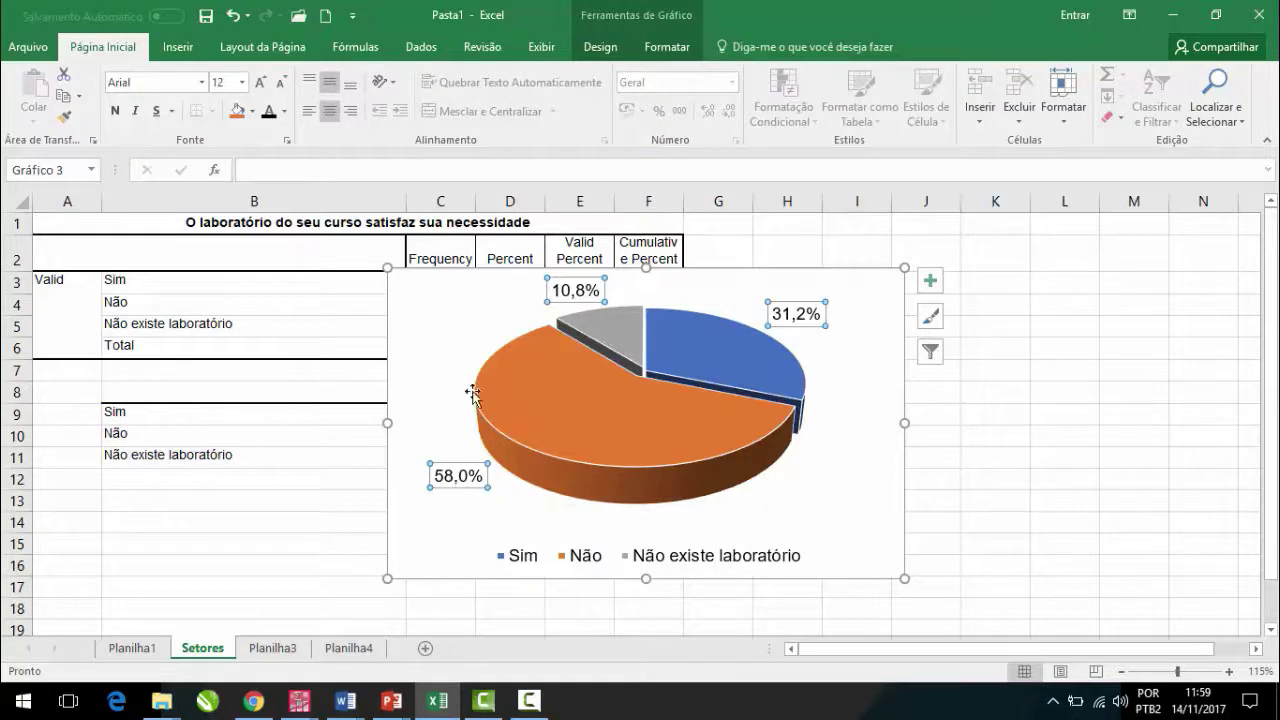
left_click(115, 111)
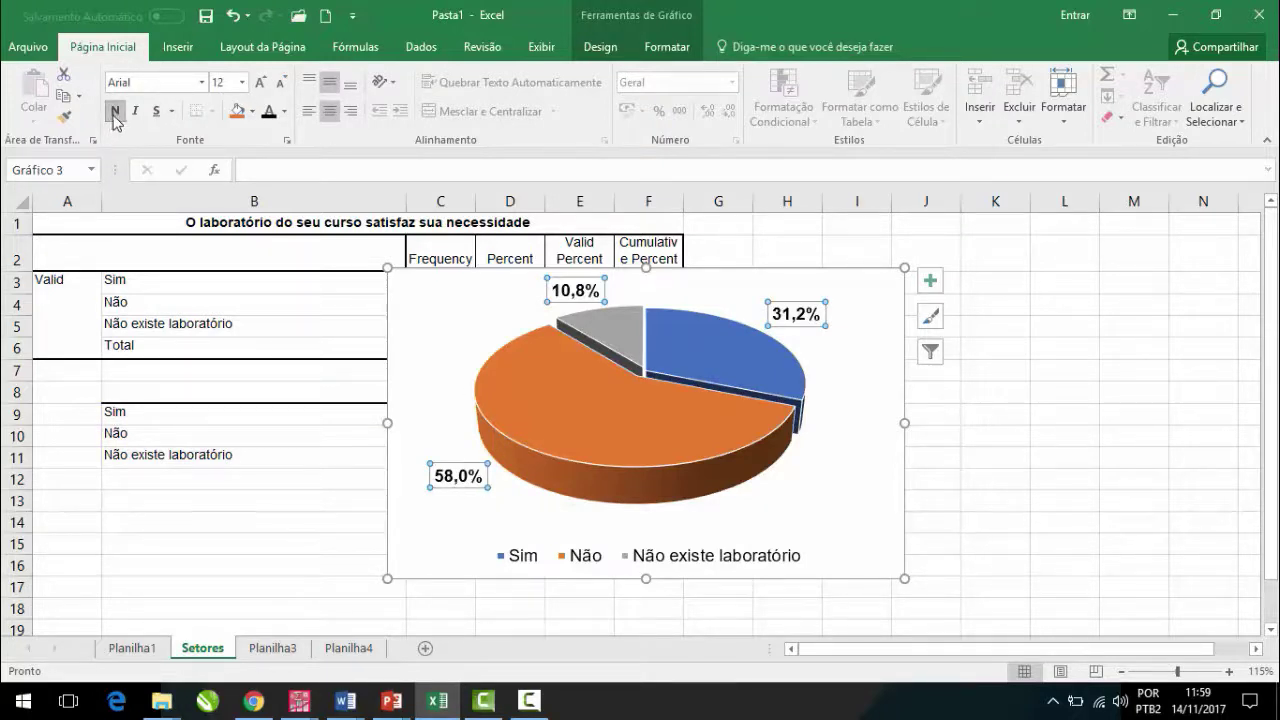
Step: Try a light green fill on the whole pie series and undo the fill
left_click(612, 329)
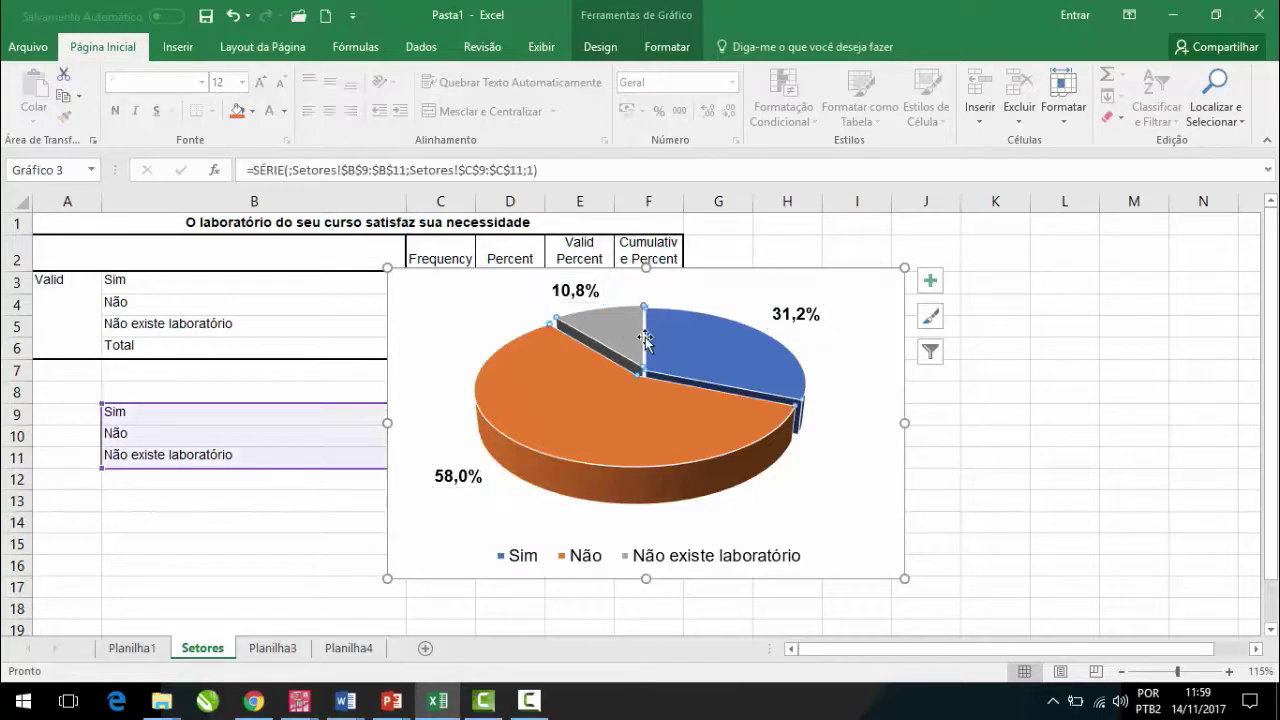
mouse_move(718, 352)
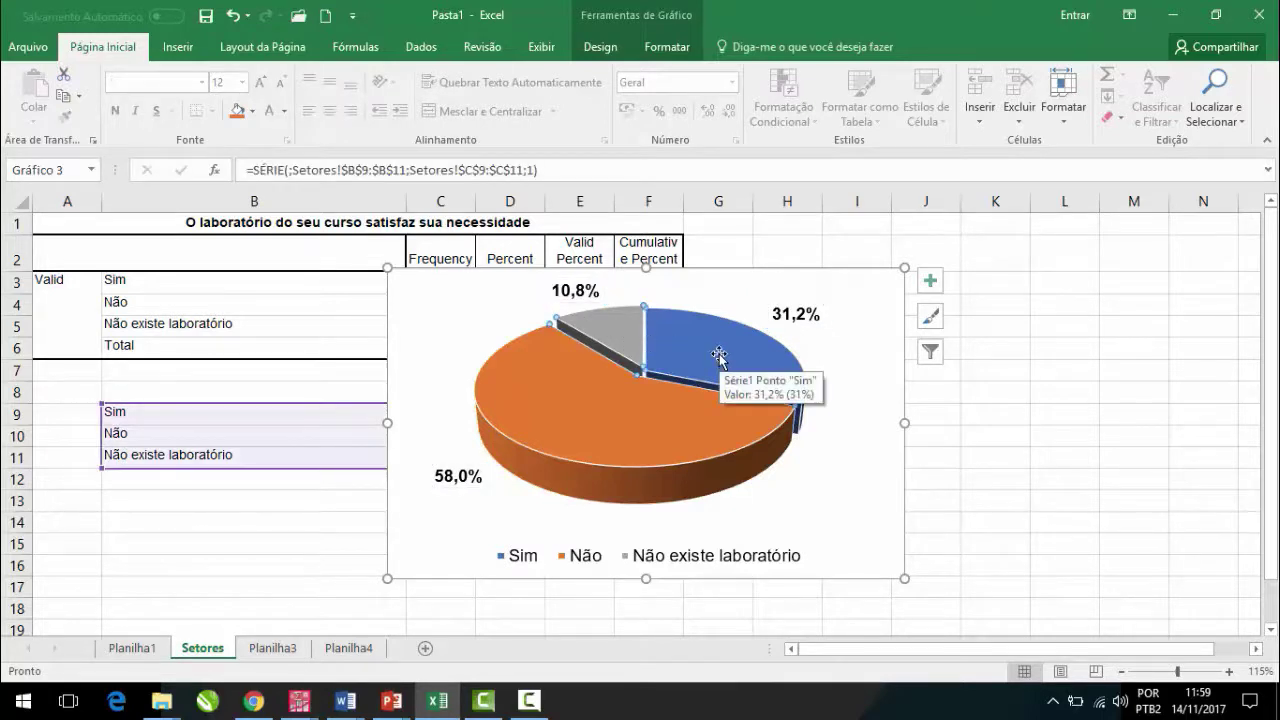
right_click(612, 318)
left_click(653, 266)
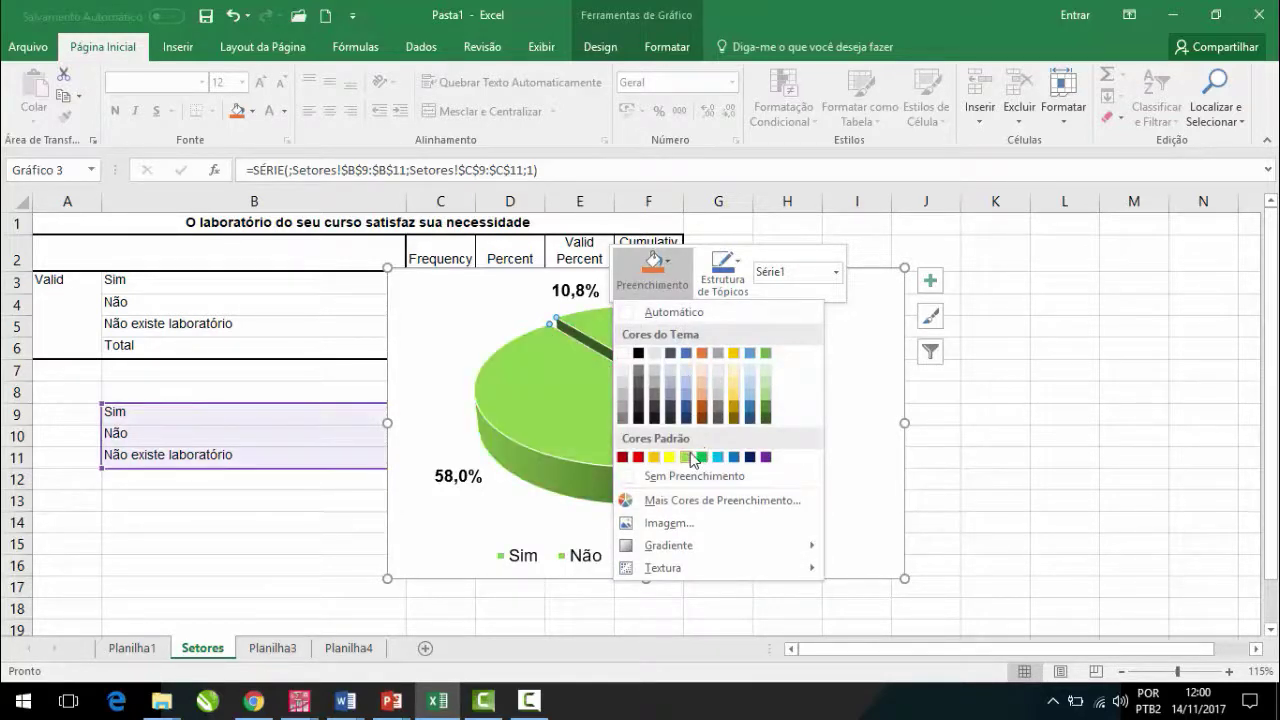
left_click(690, 456)
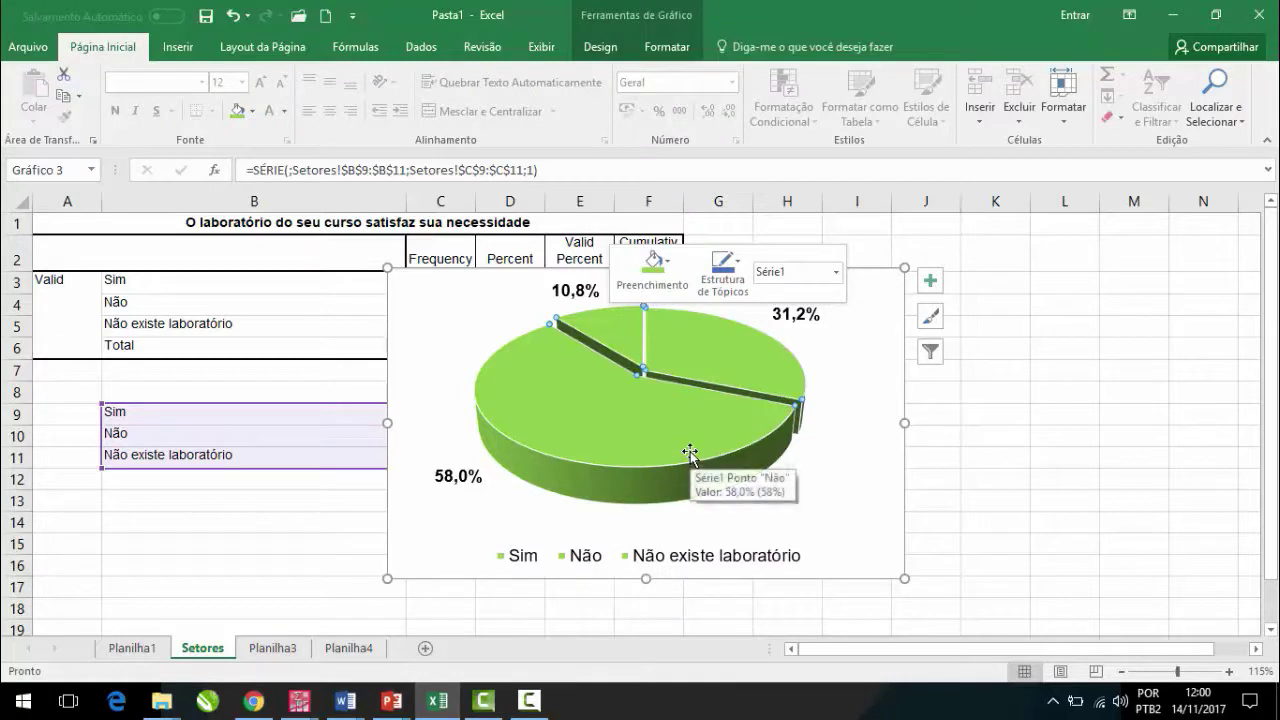
key("ctrl+z")
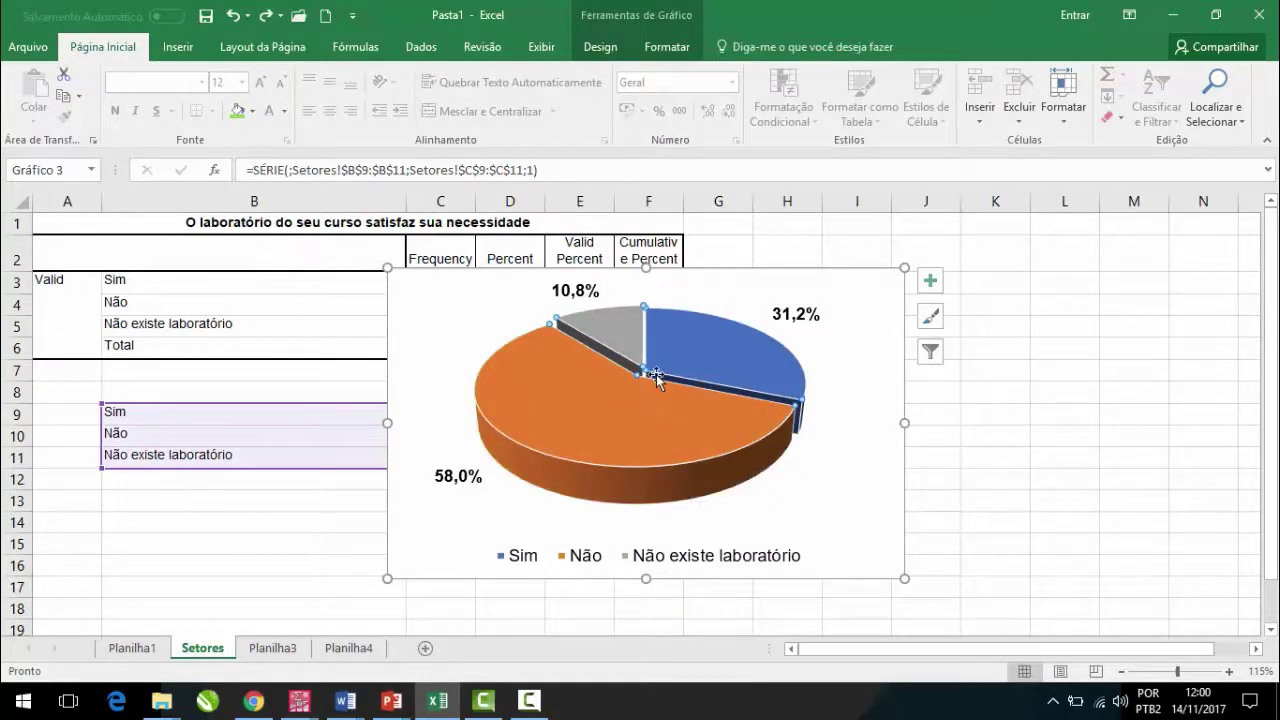
Step: Fill only the Não existe laboratório slice with the standard light green color
left_click(622, 330)
right_click(622, 330)
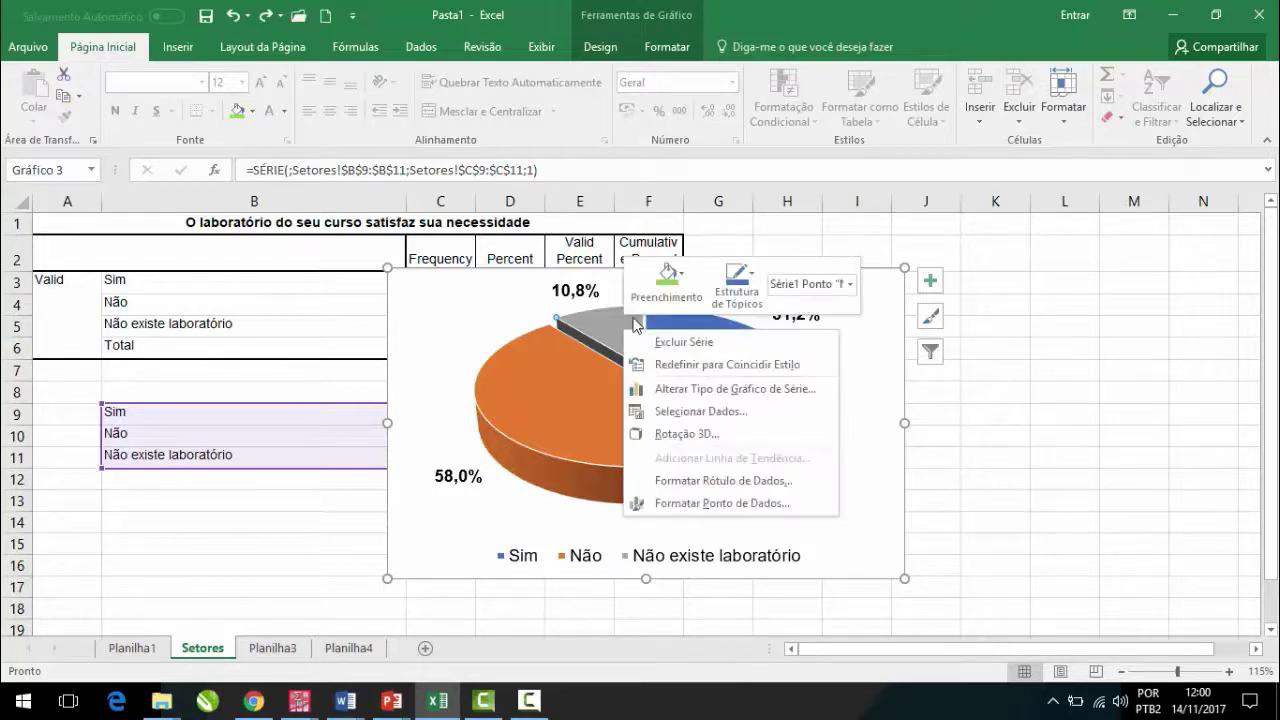
left_click(666, 287)
left_click(668, 288)
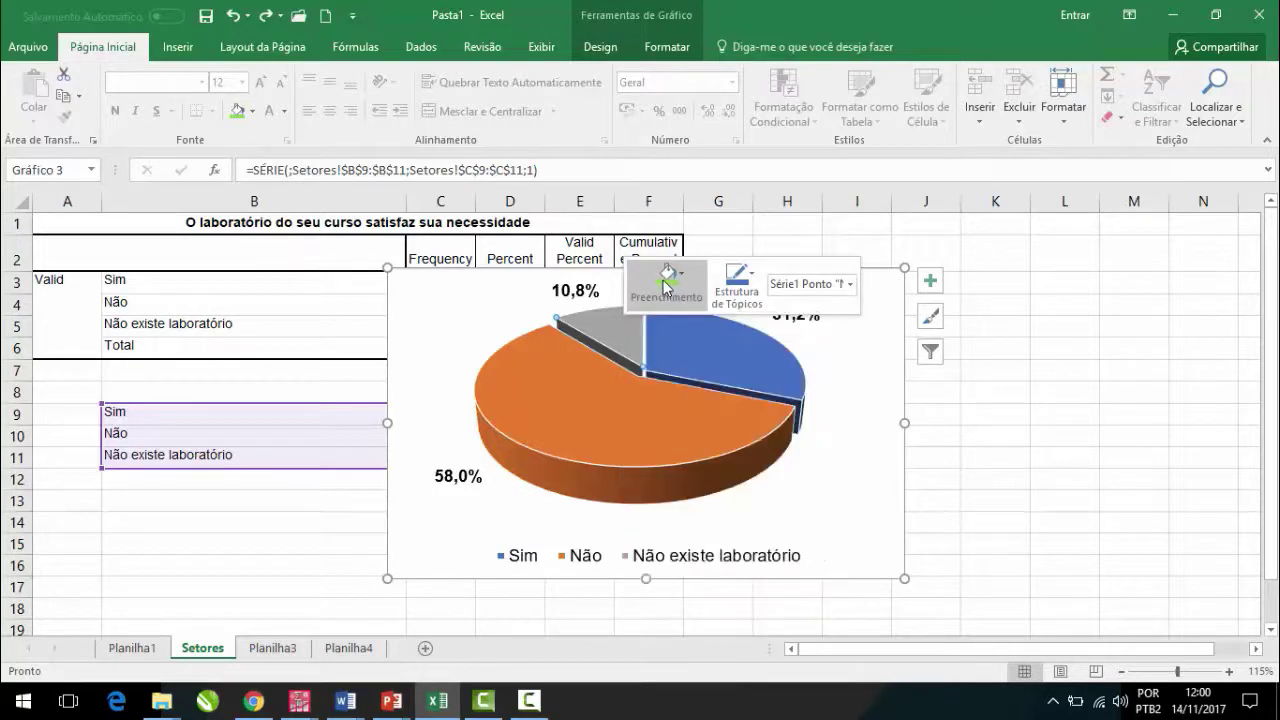
left_click(673, 293)
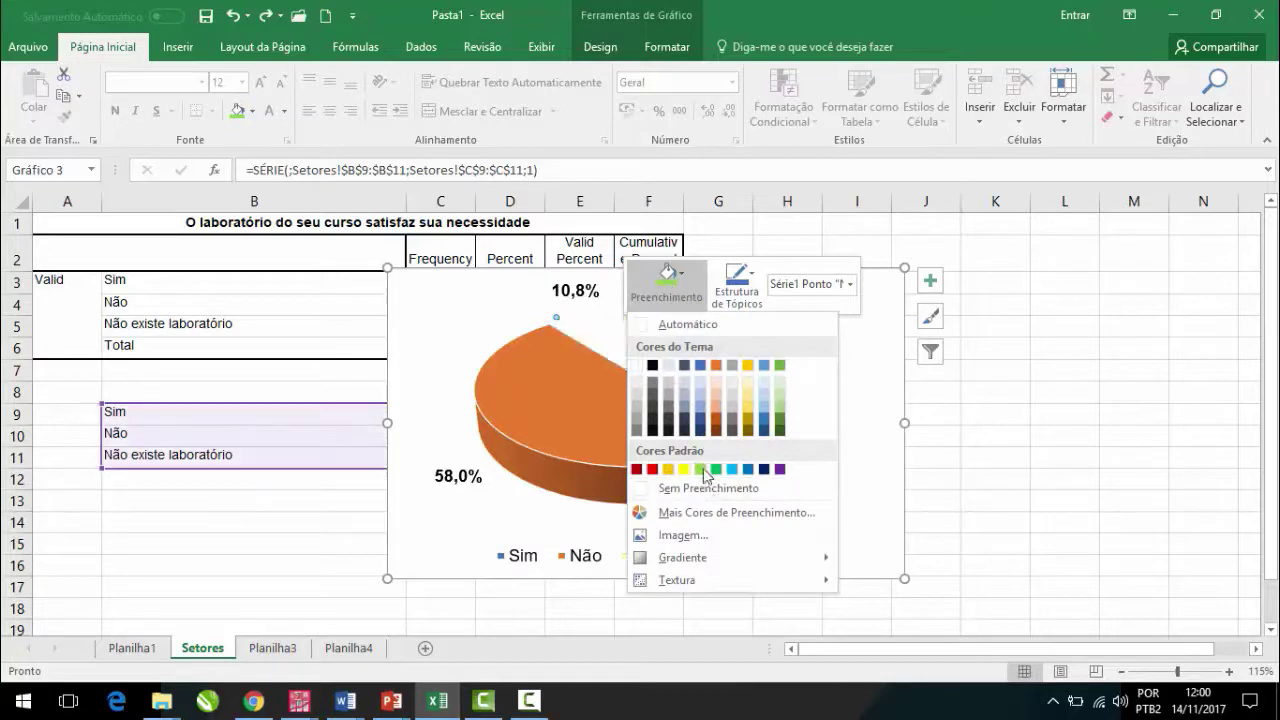
left_click(703, 466)
left_click(728, 372)
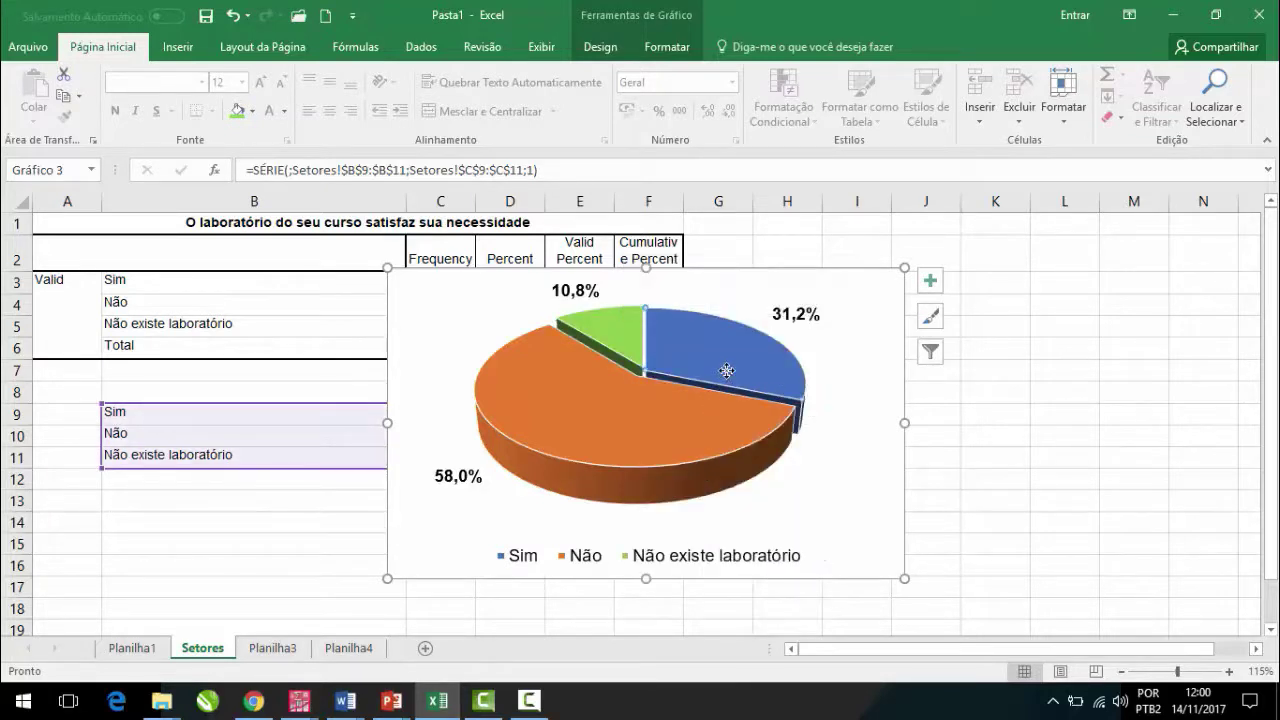
Step: Move the chart legend slightly up and to the right within the chart area
left_click(772, 558)
left_click_drag(771, 534, 774, 529)
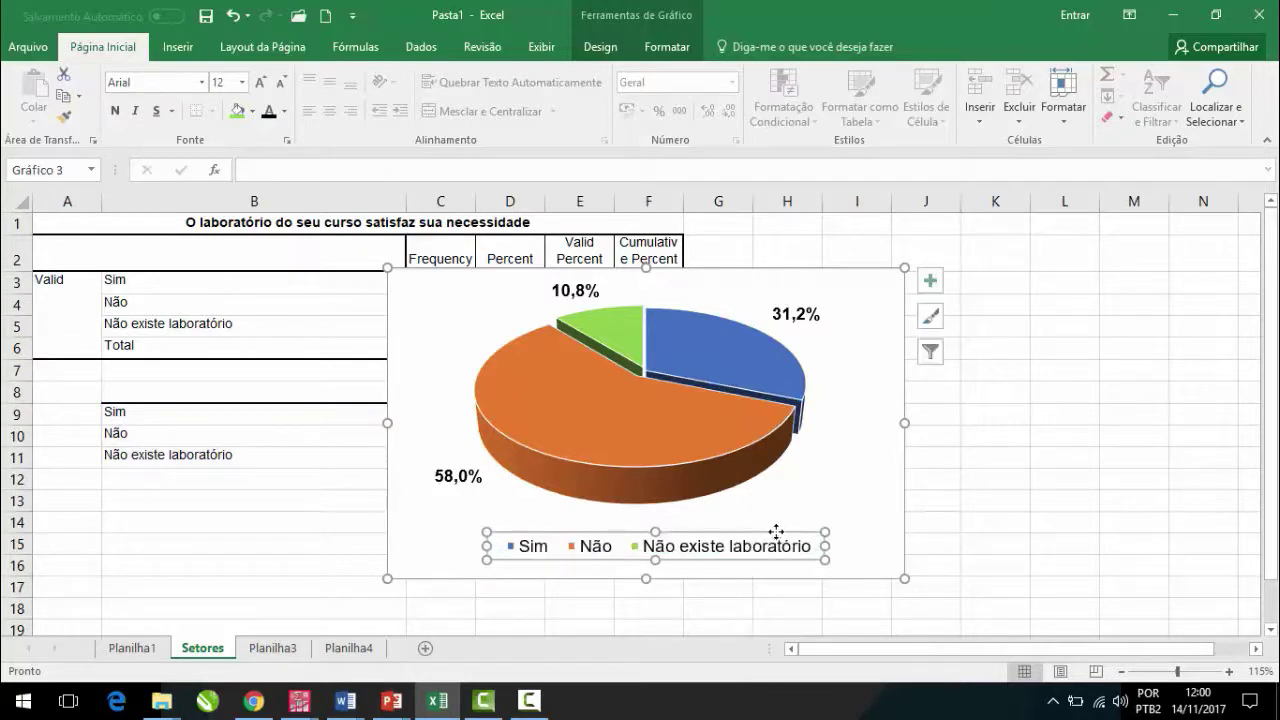
left_click(942, 527)
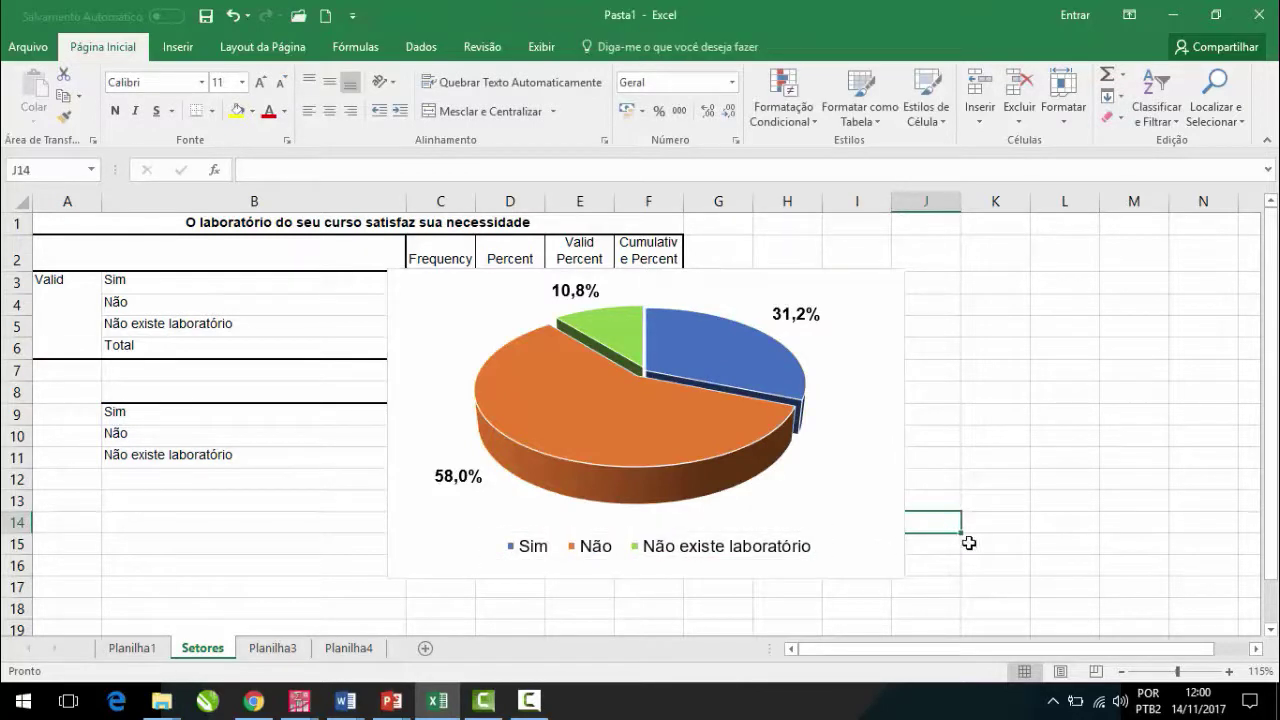
Step: Remove the chart area's border by setting it to Sem linha
right_click(890, 562)
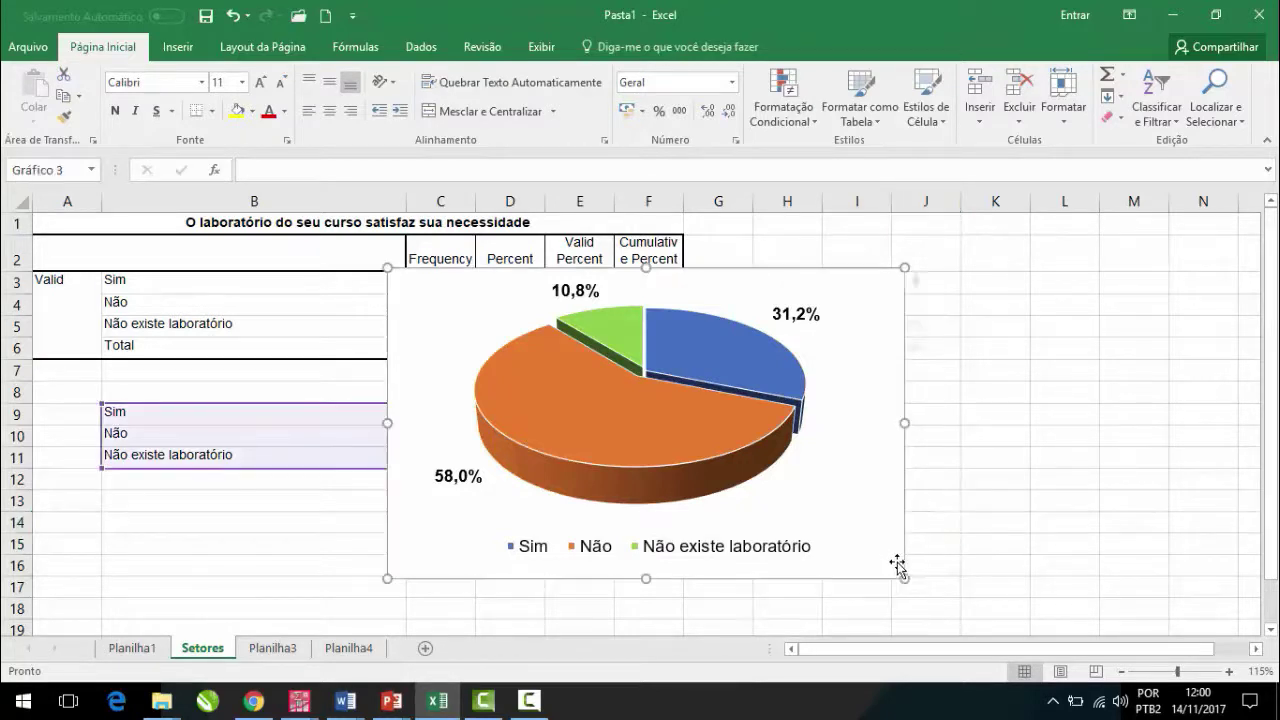
key("Escape")
right_click(890, 548)
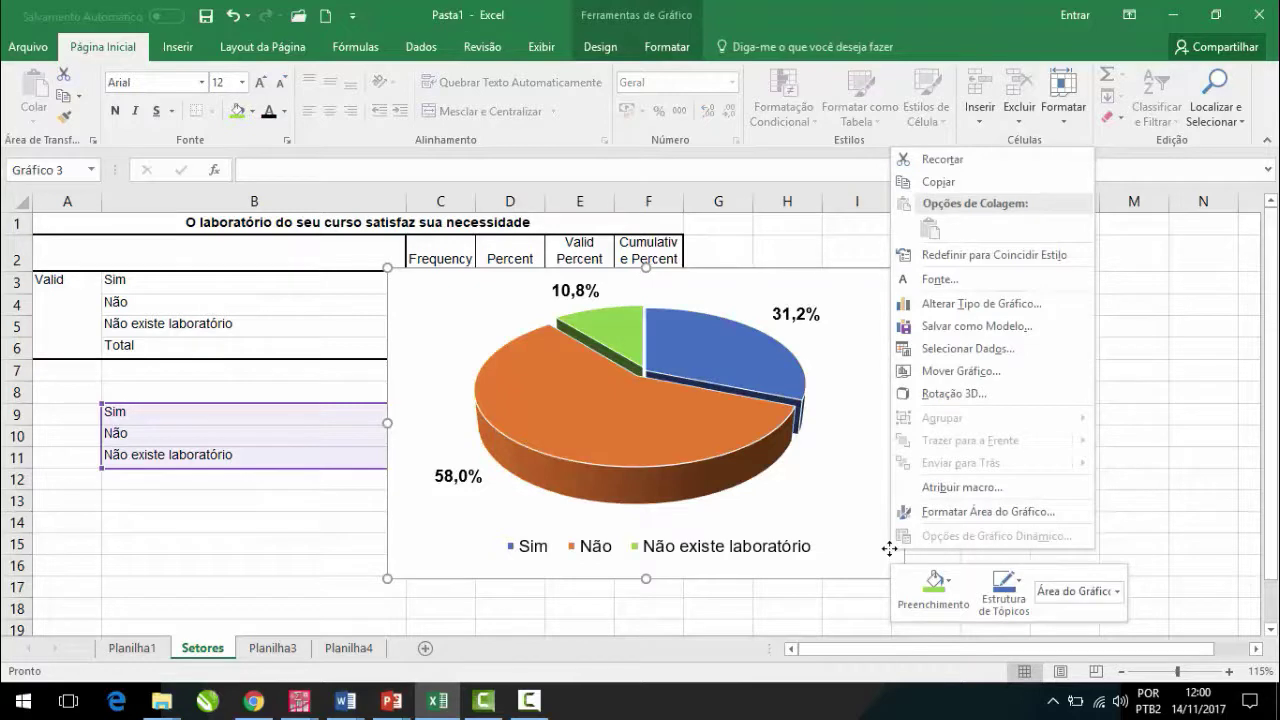
left_click(945, 513)
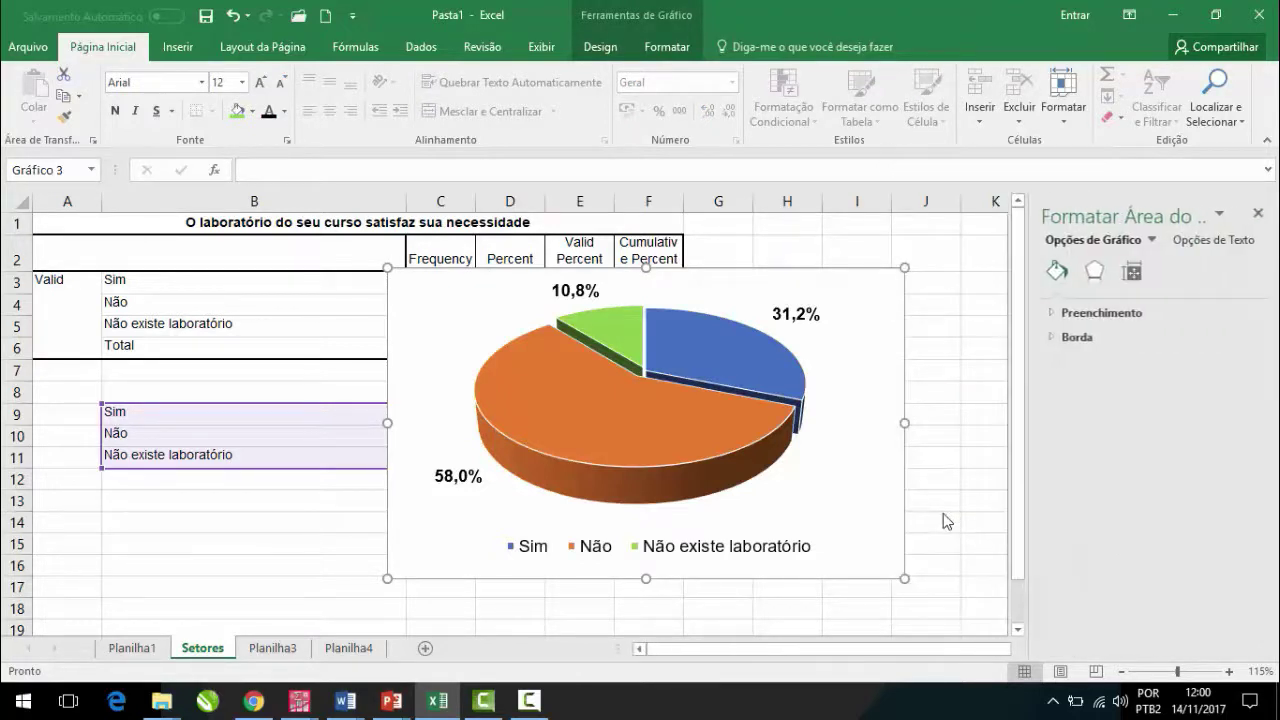
left_click(1076, 338)
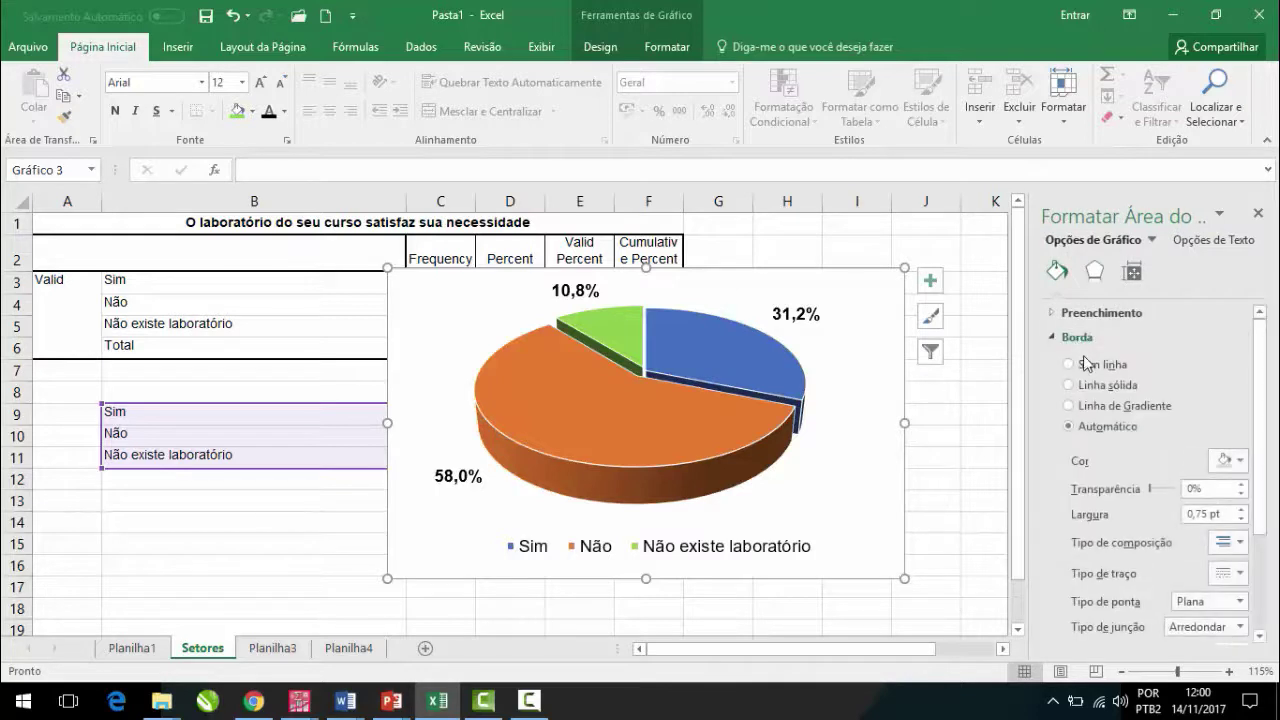
left_click(1090, 366)
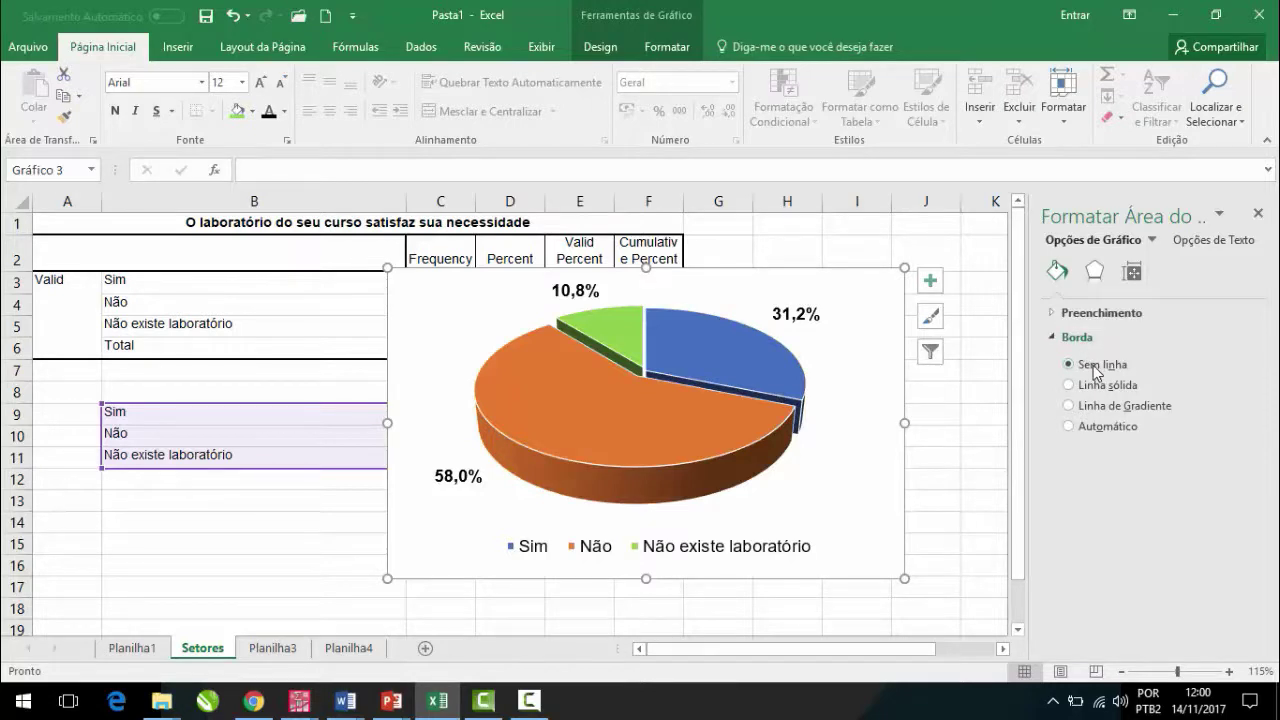
left_click(966, 426)
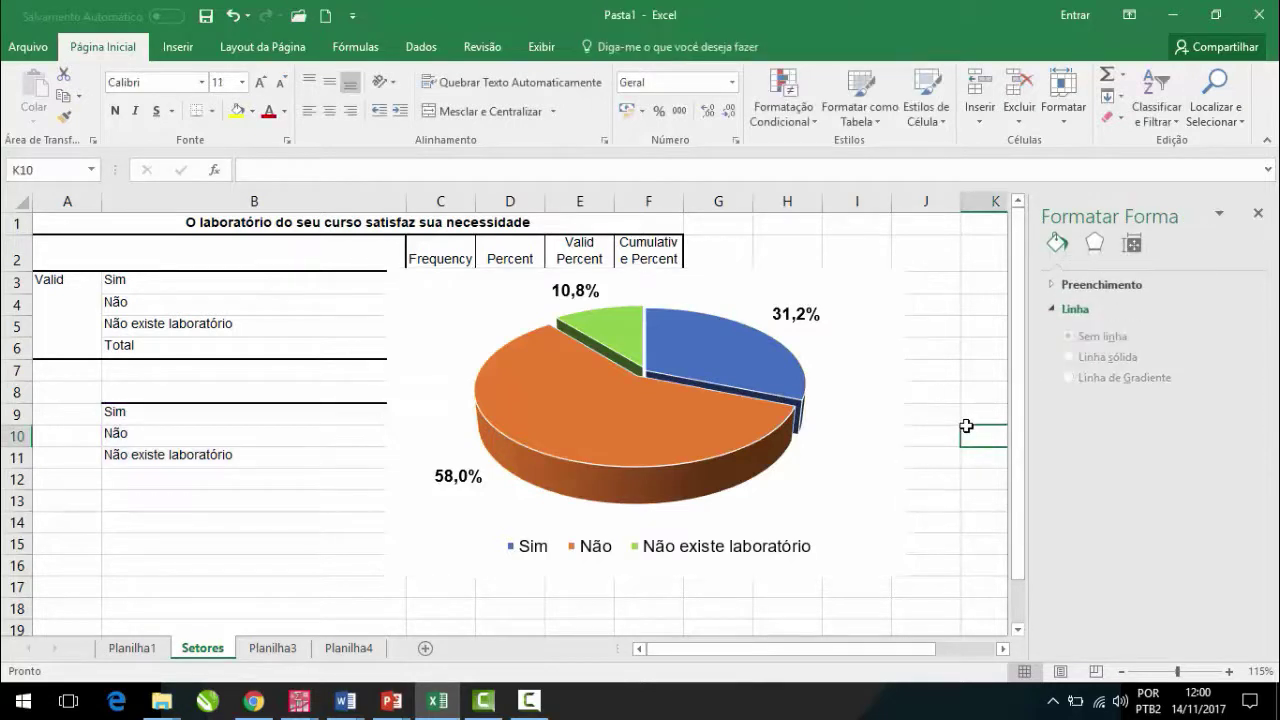
left_click(877, 553)
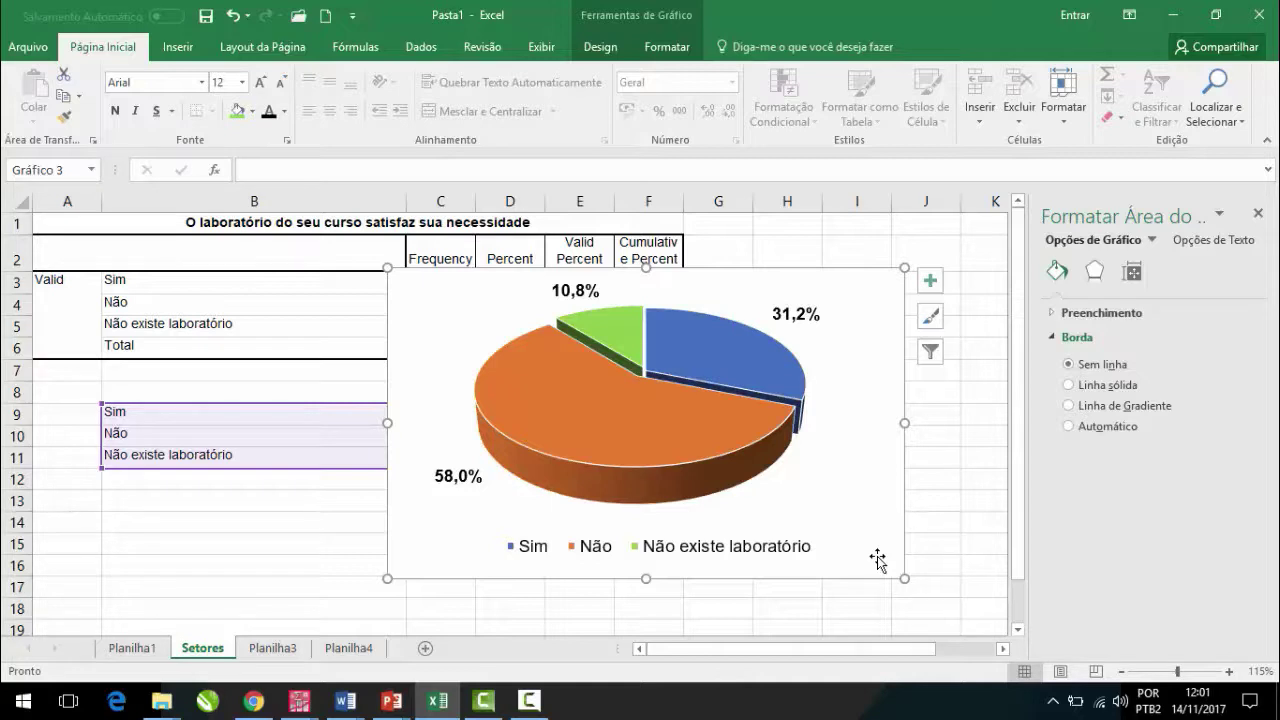
left_click(965, 460)
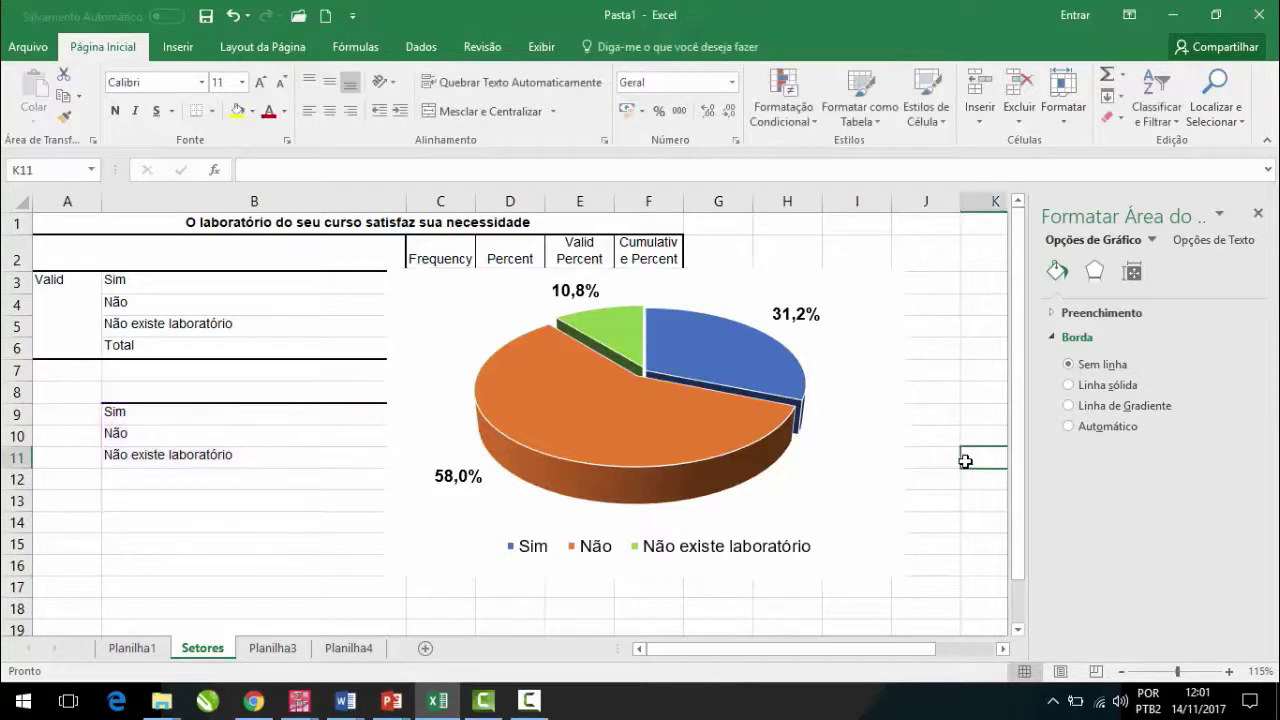
left_click(732, 416)
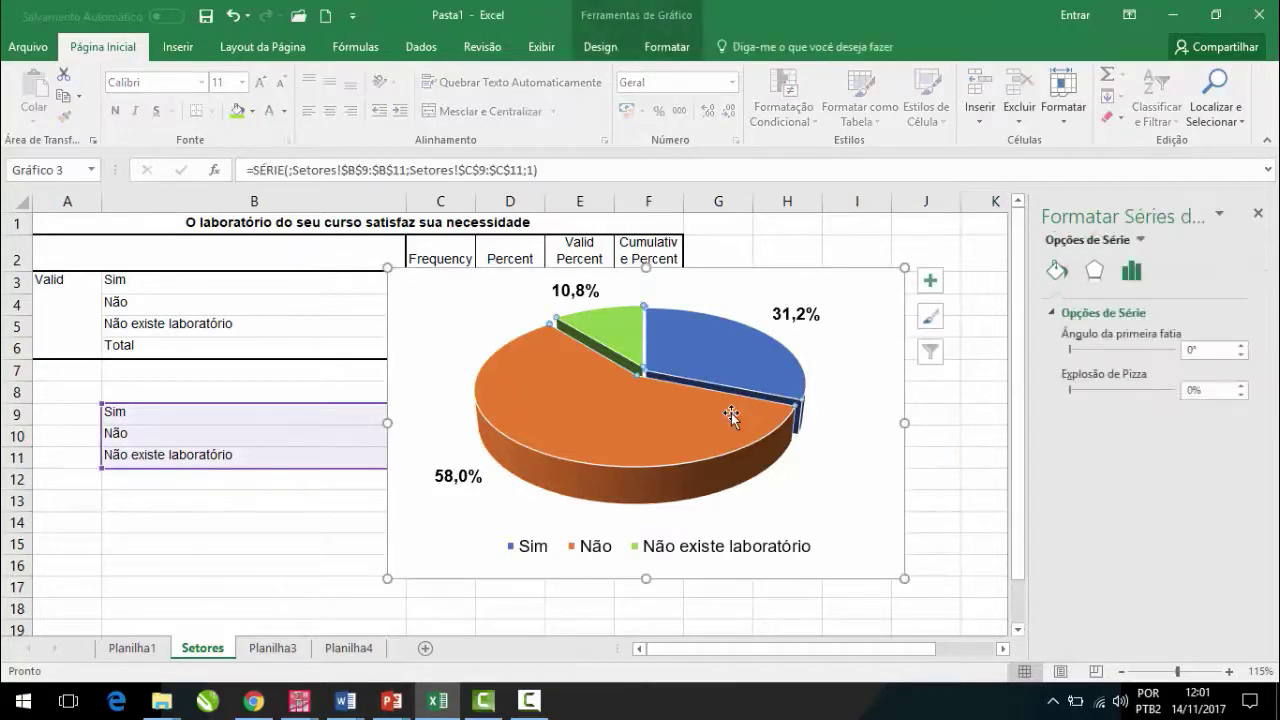
right_click(732, 416)
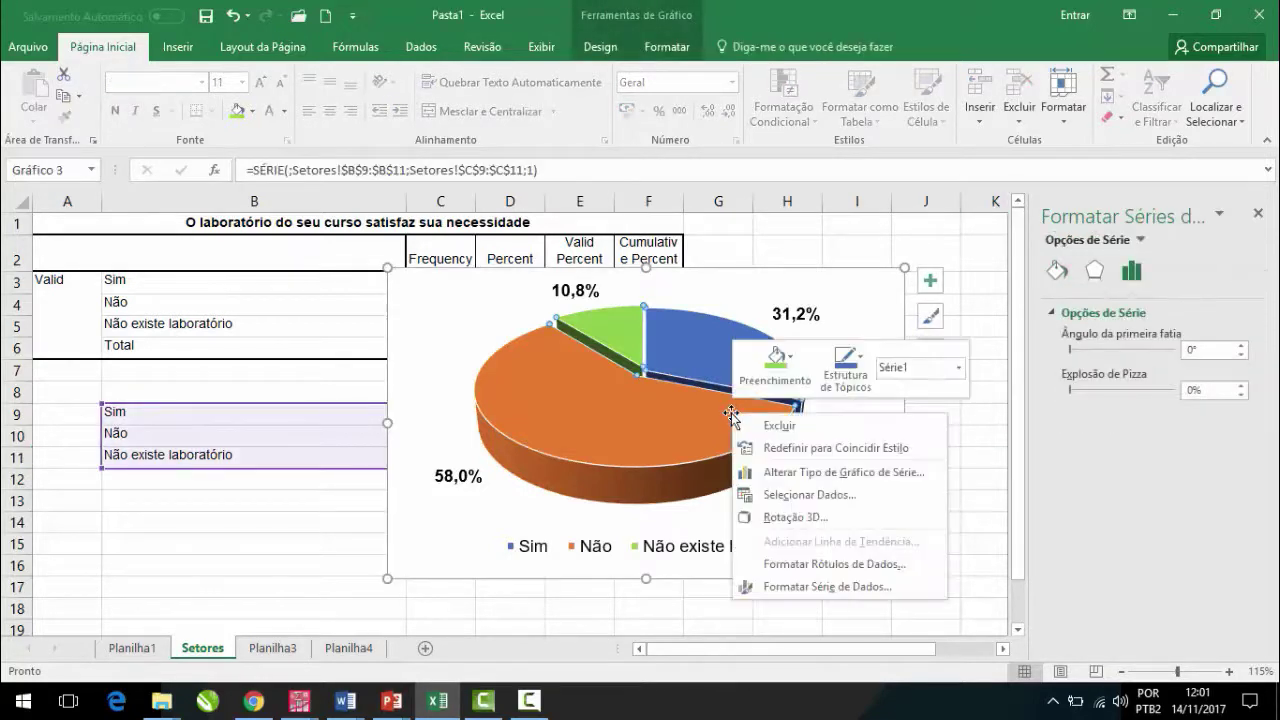
left_click(770, 260)
left_click(768, 255)
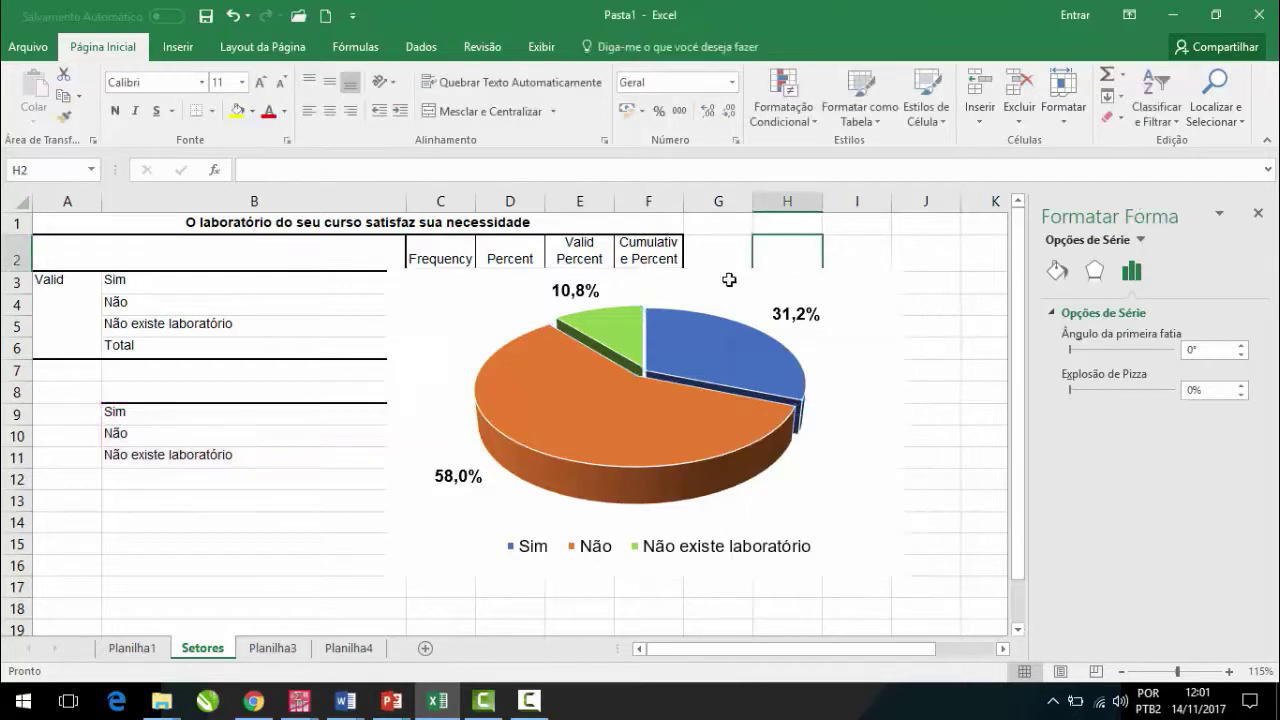
left_click(685, 340)
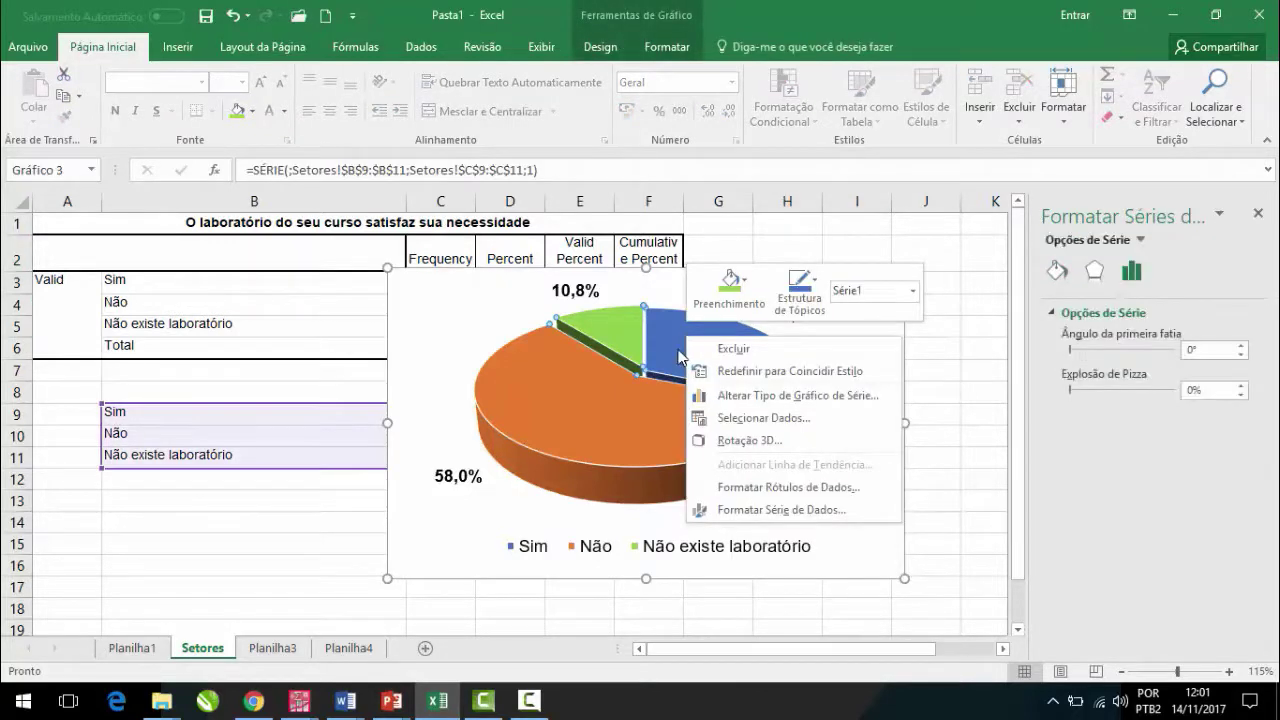
right_click(679, 350)
left_click(642, 389)
right_click(640, 395)
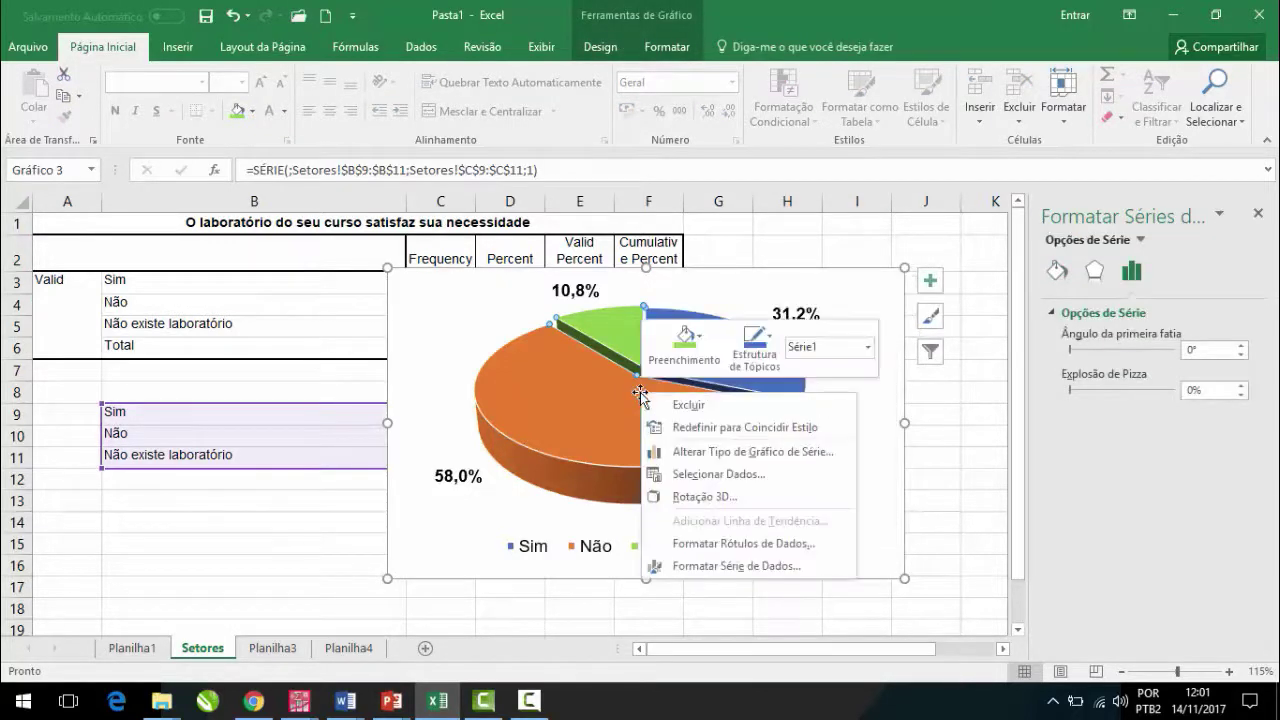
key("Escape")
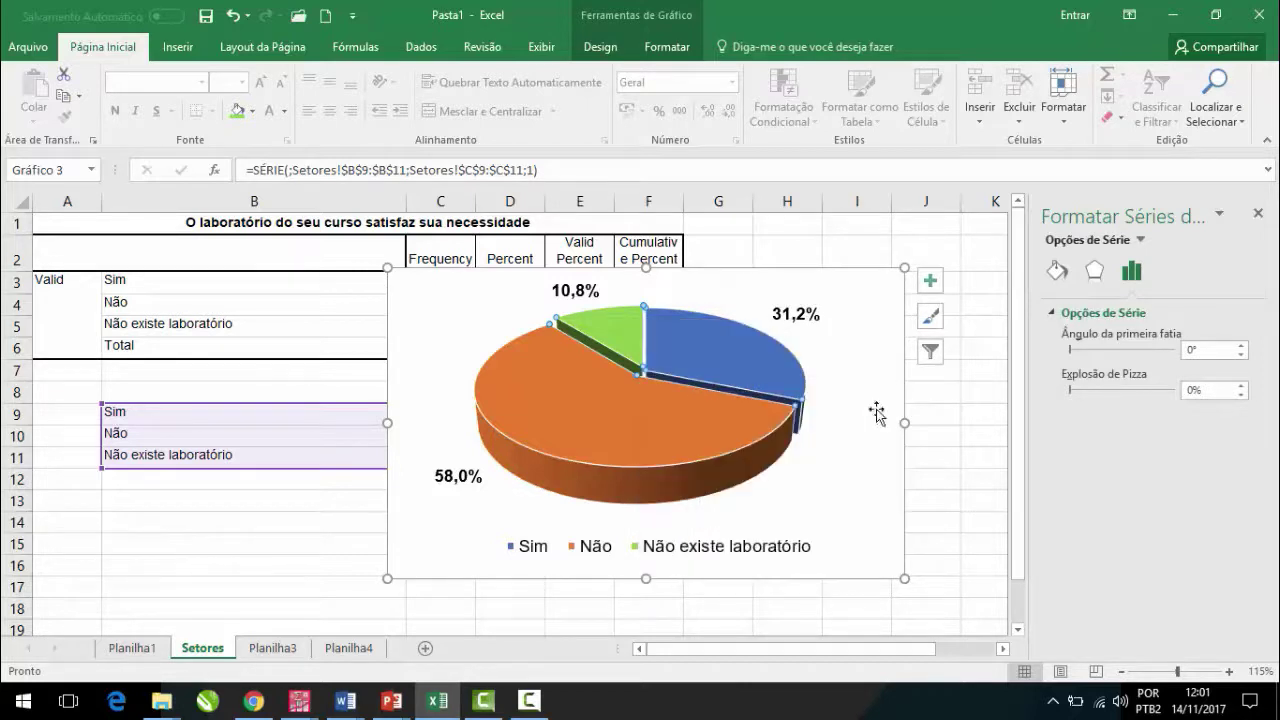
left_click(858, 403)
right_click(858, 401)
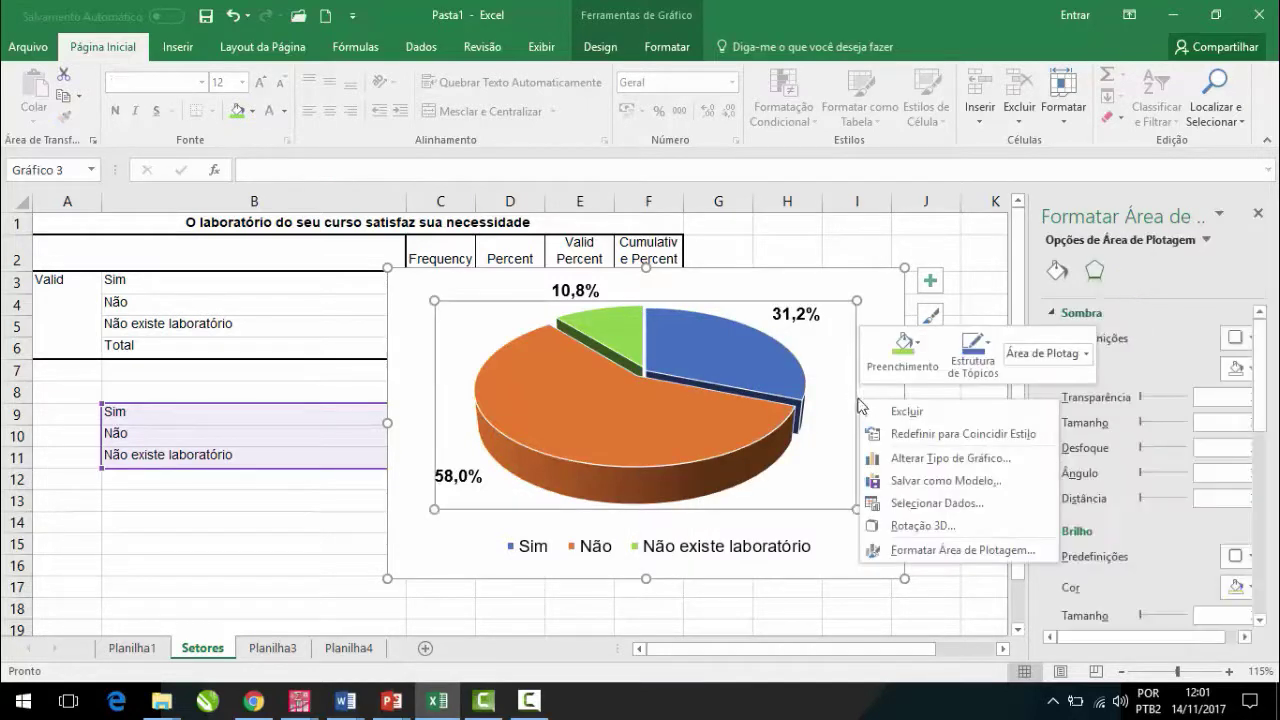
key("Escape")
Step: Save the formatted pie chart as a chart template named Pizza 2
left_click(868, 390)
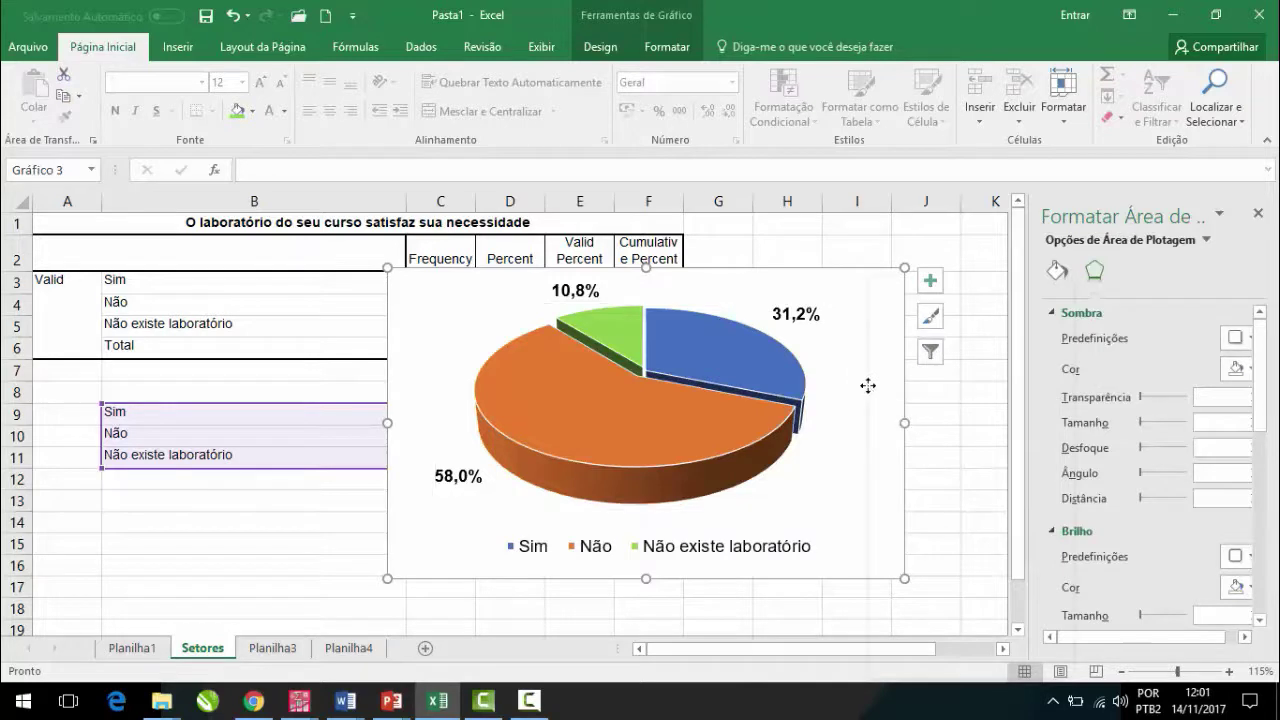
right_click(867, 389)
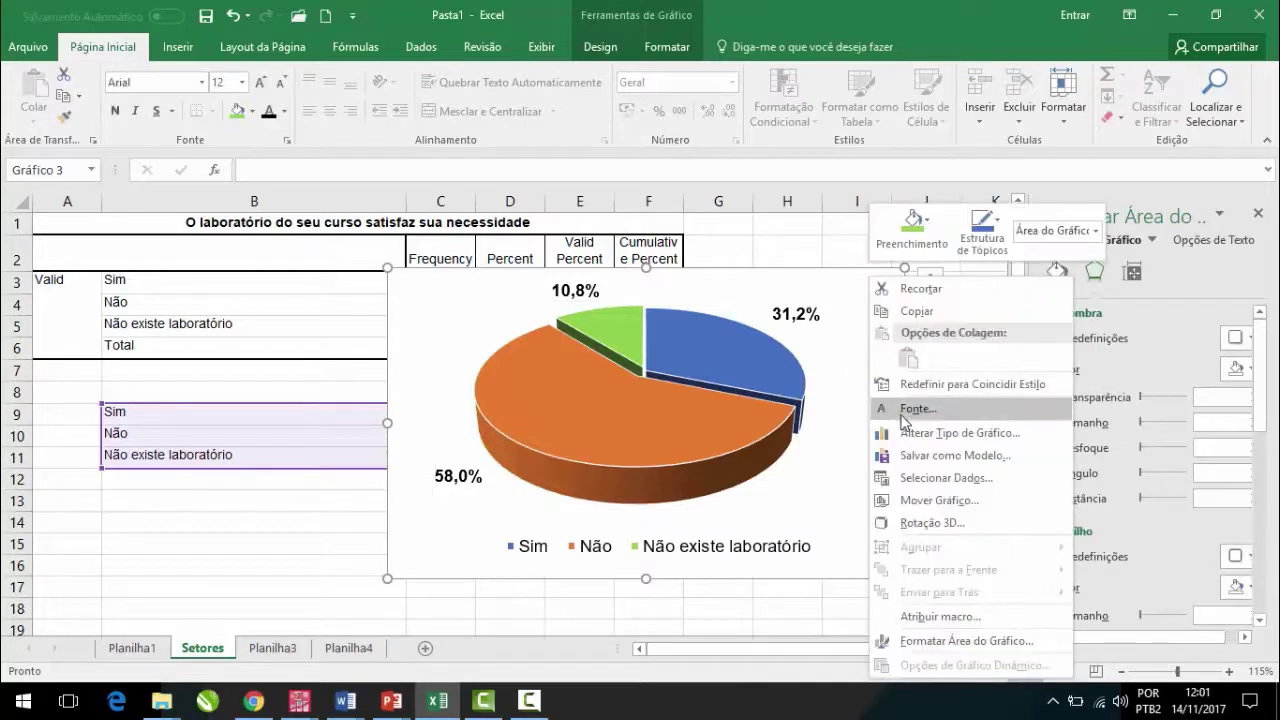
left_click(935, 456)
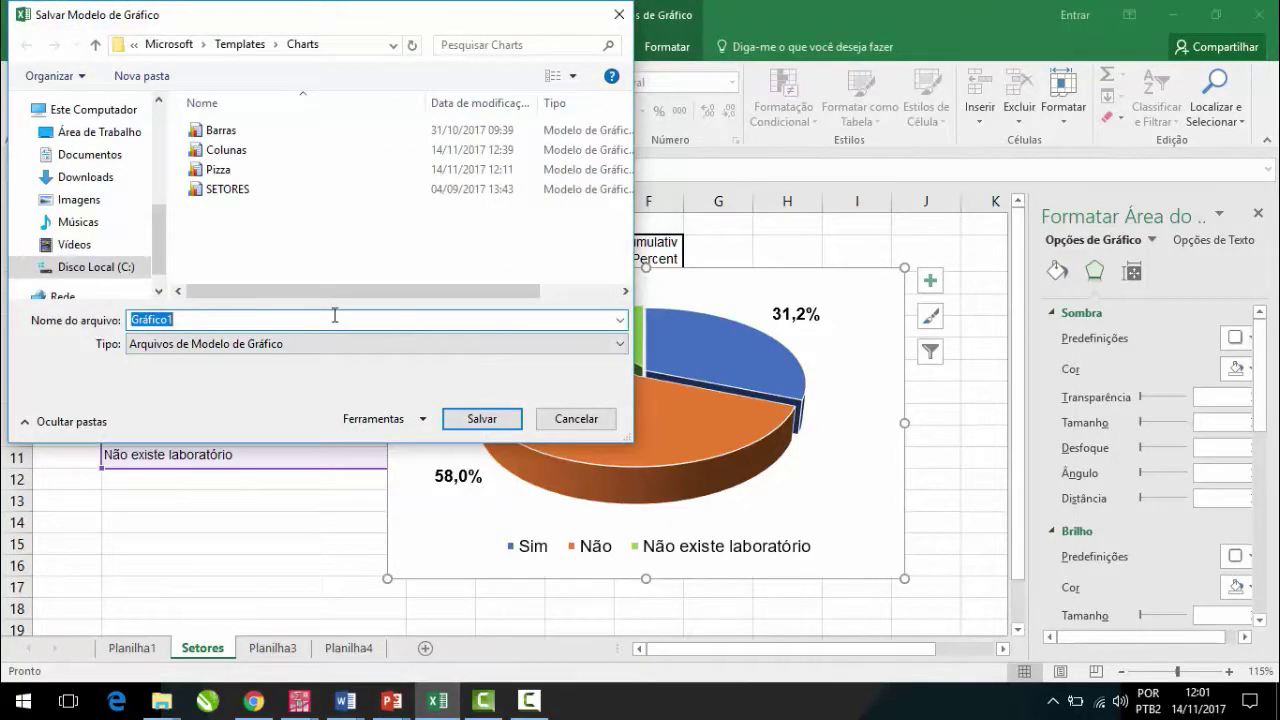
type("Pizza 2")
key("Return")
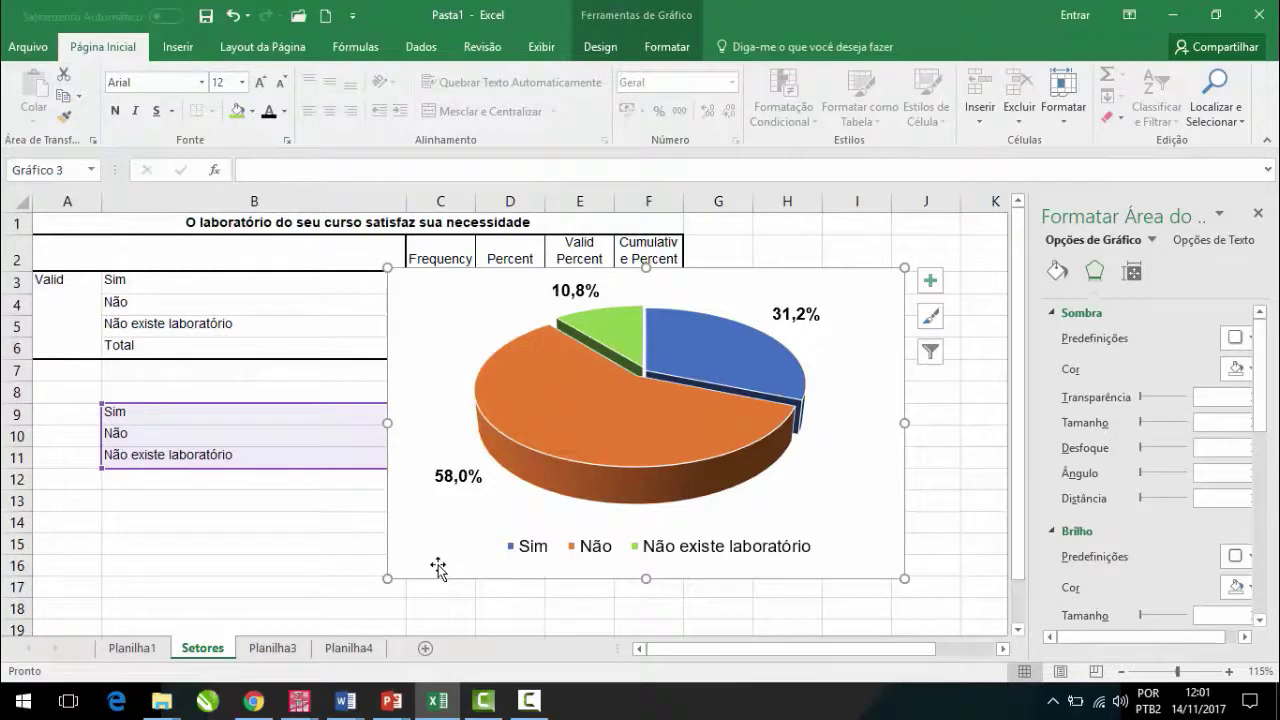
Step: Delete the pie chart and create a new one from cells B9:C11 using the saved Pizza 2 template
key("Delete")
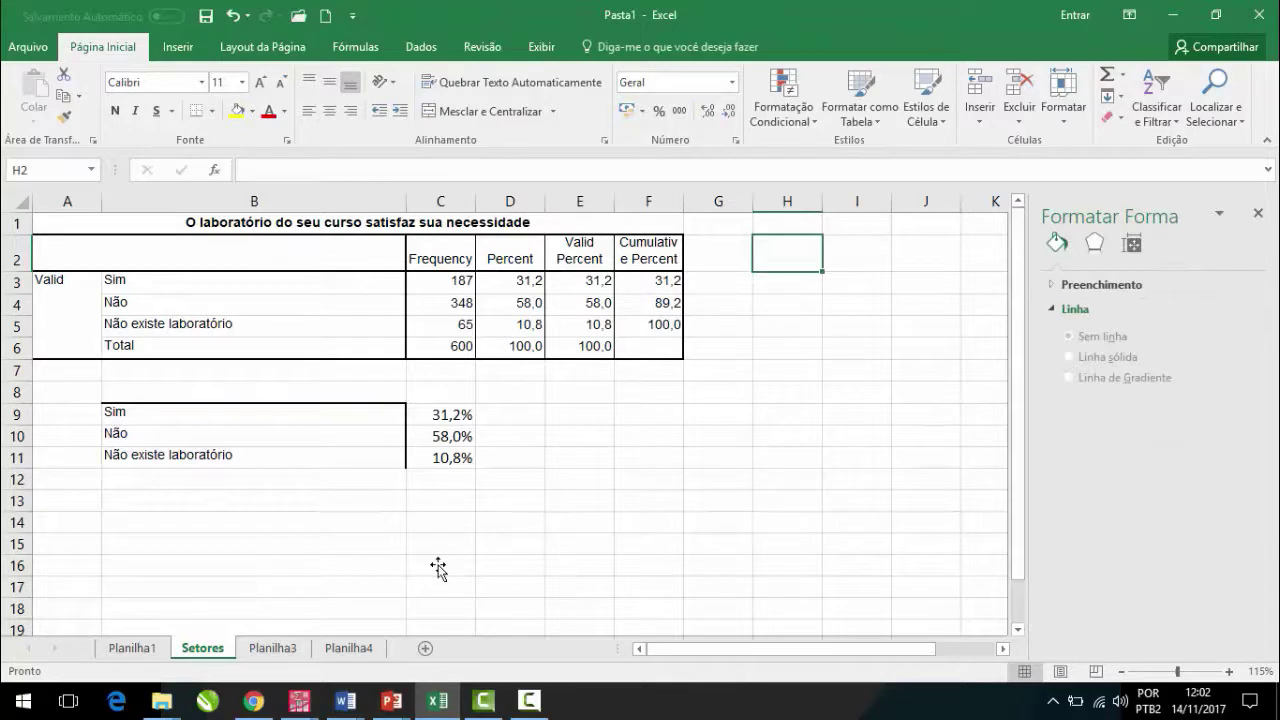
left_click(359, 417)
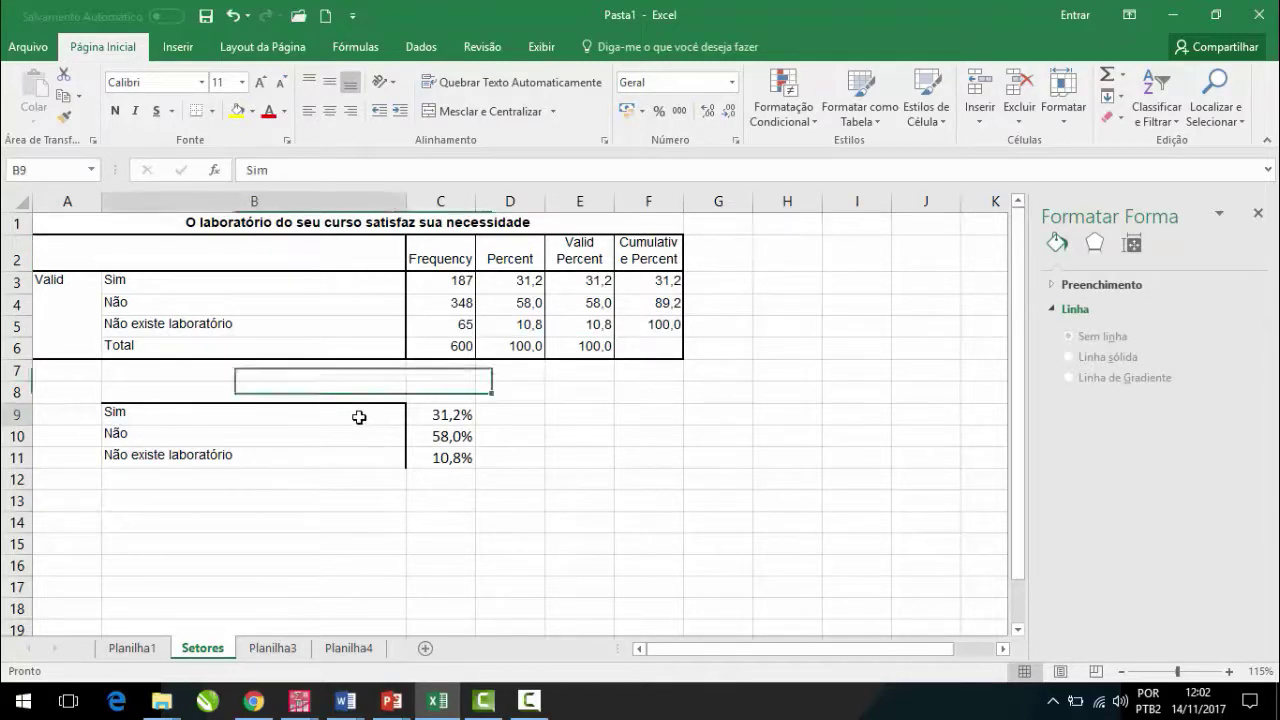
left_click_drag(359, 417, 437, 458)
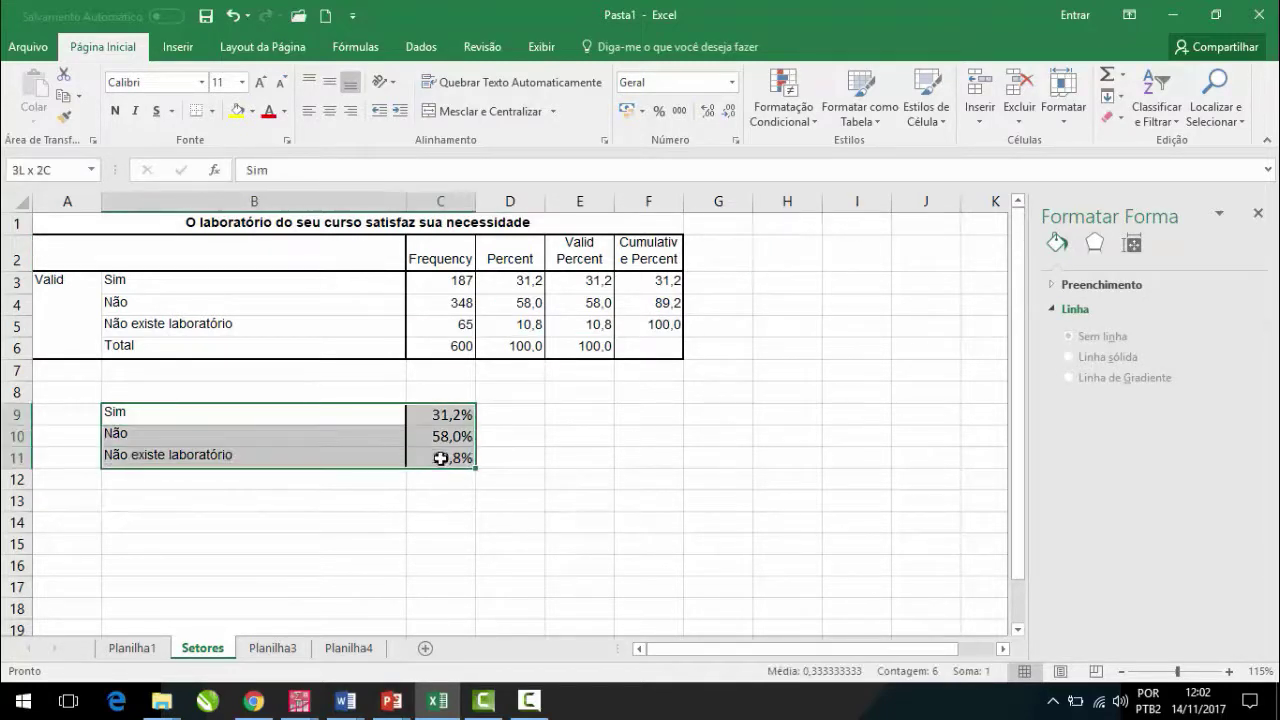
left_click(180, 47)
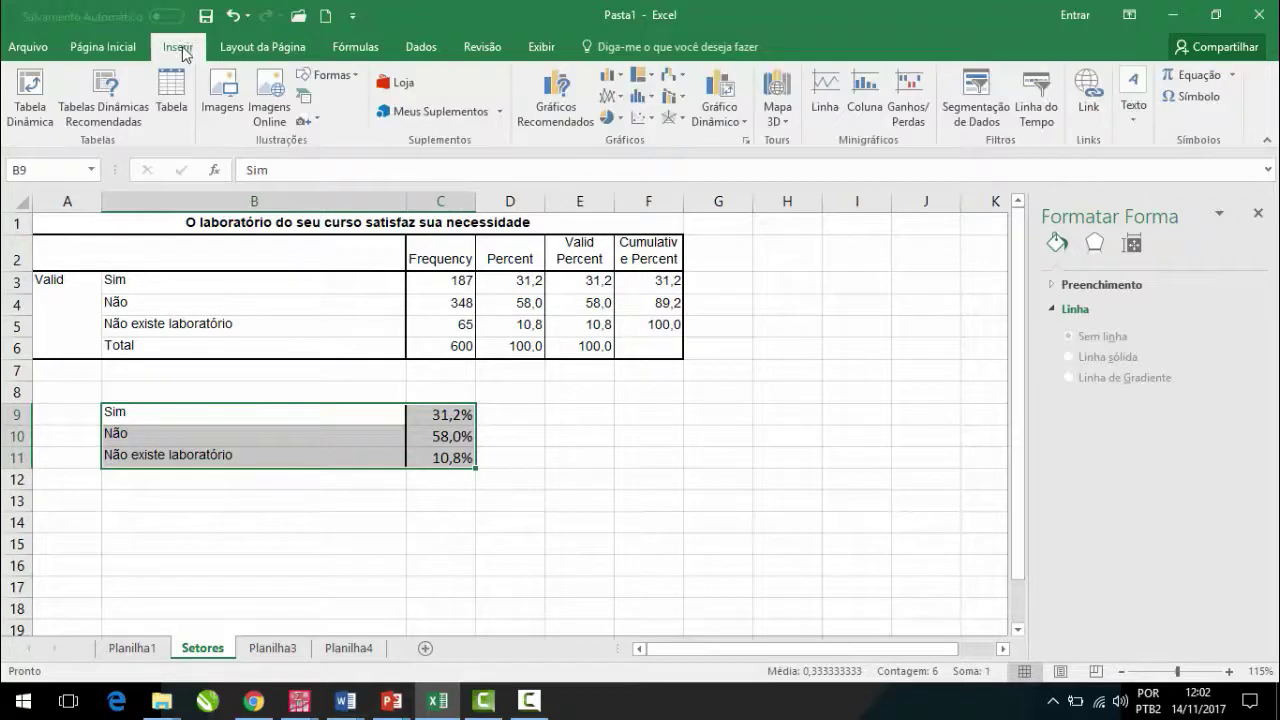
left_click(627, 80)
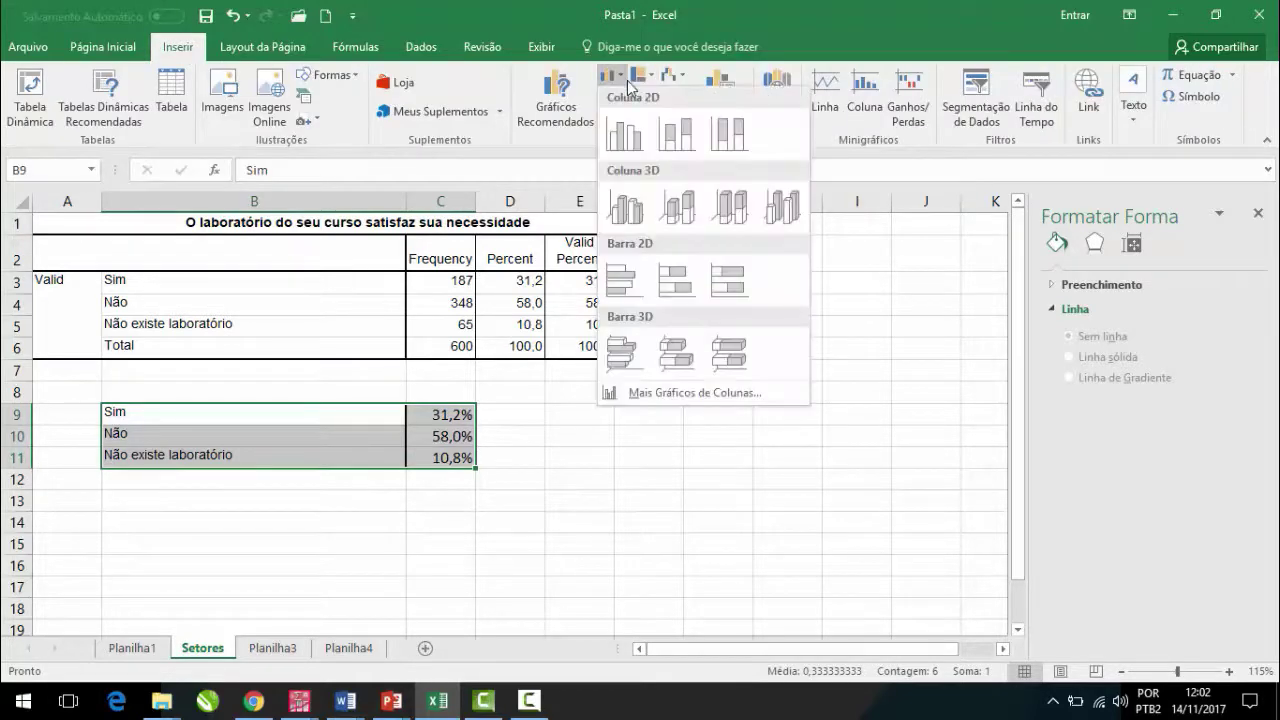
left_click(678, 394)
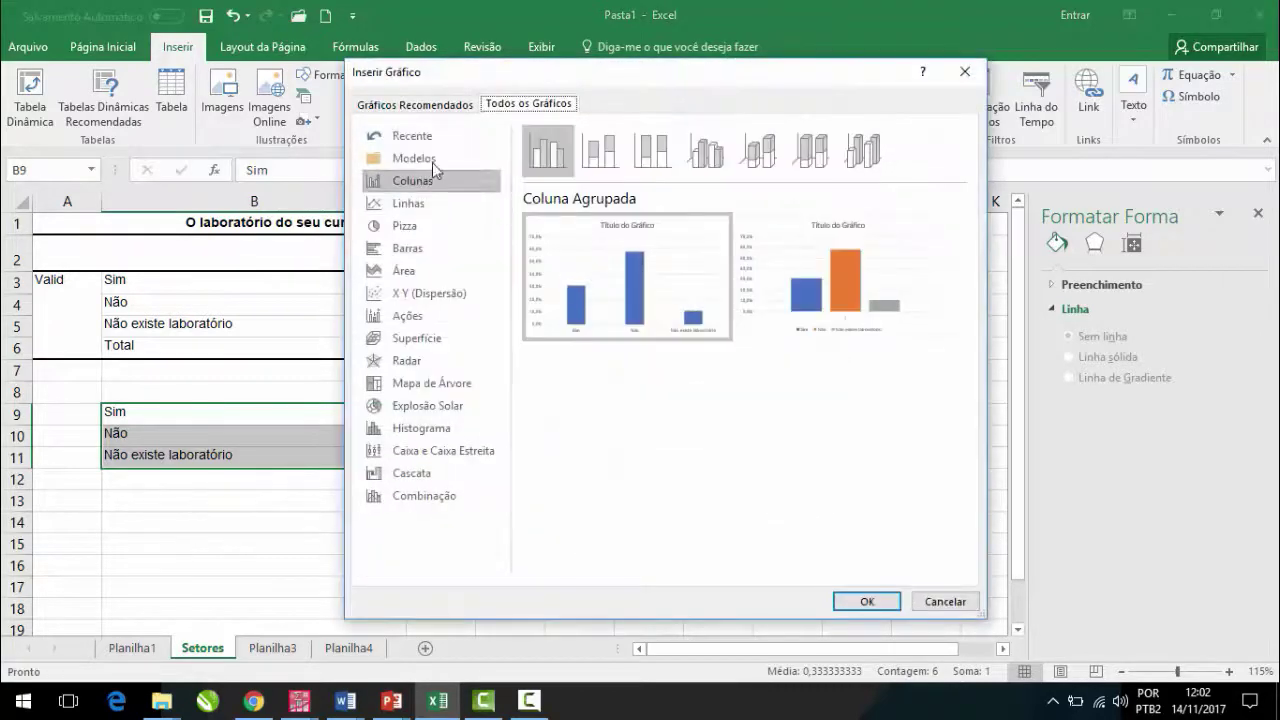
left_click(430, 159)
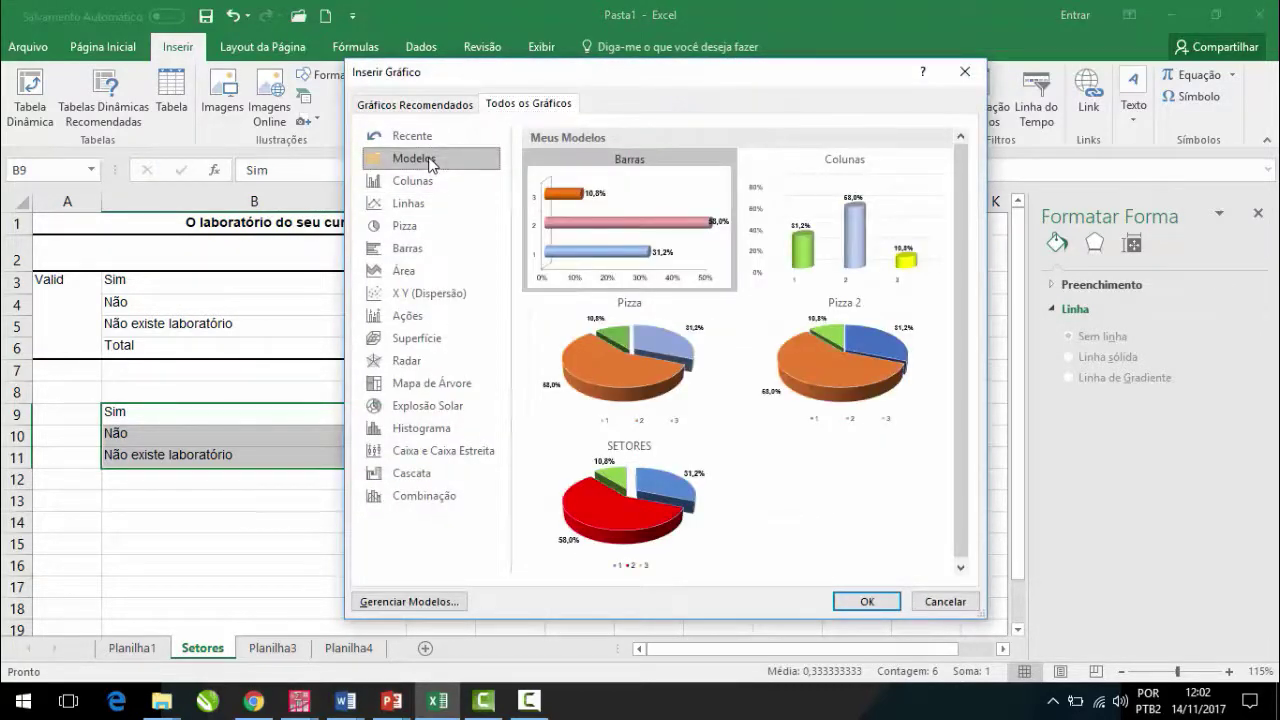
mouse_move(678, 383)
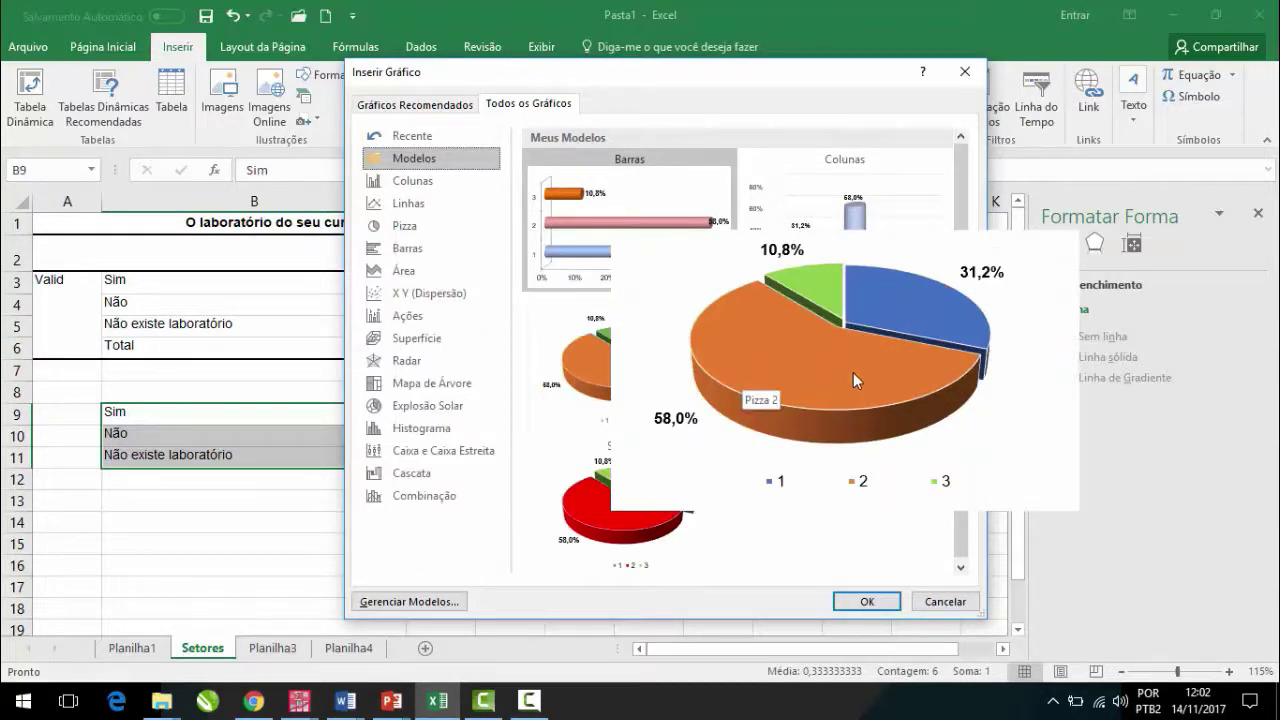
left_click(853, 372)
left_click(898, 605)
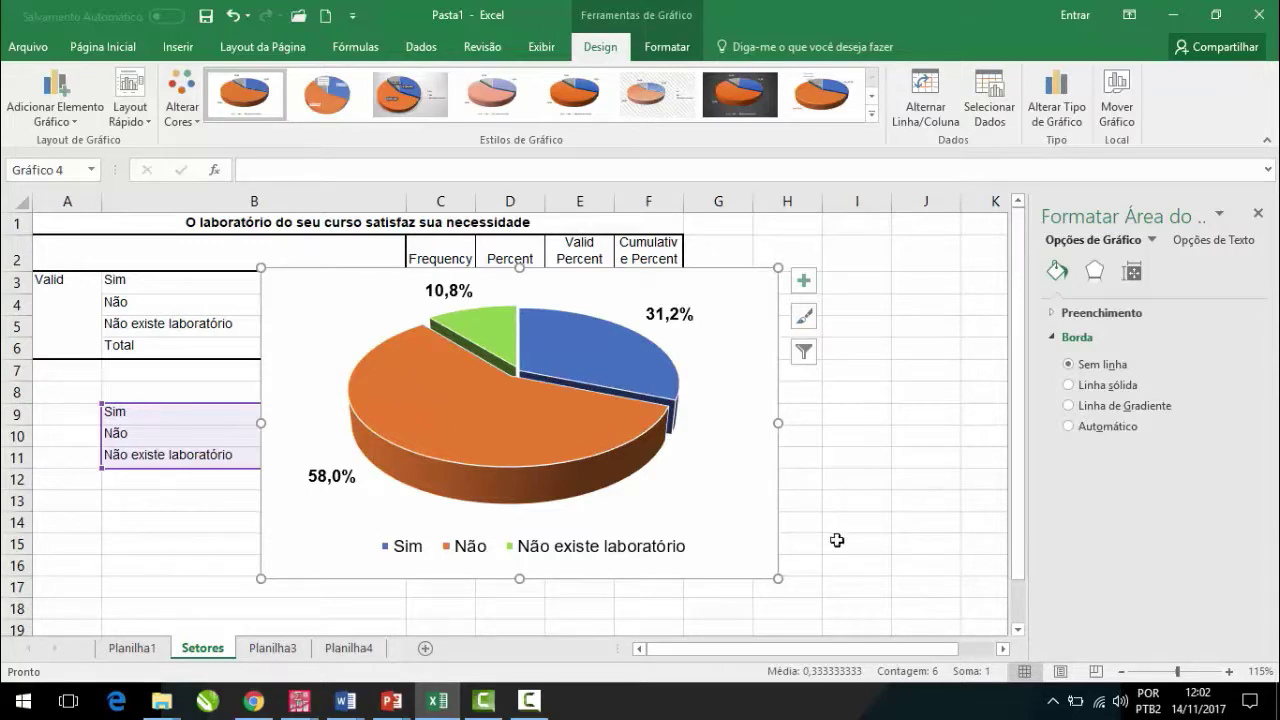
left_click(837, 497)
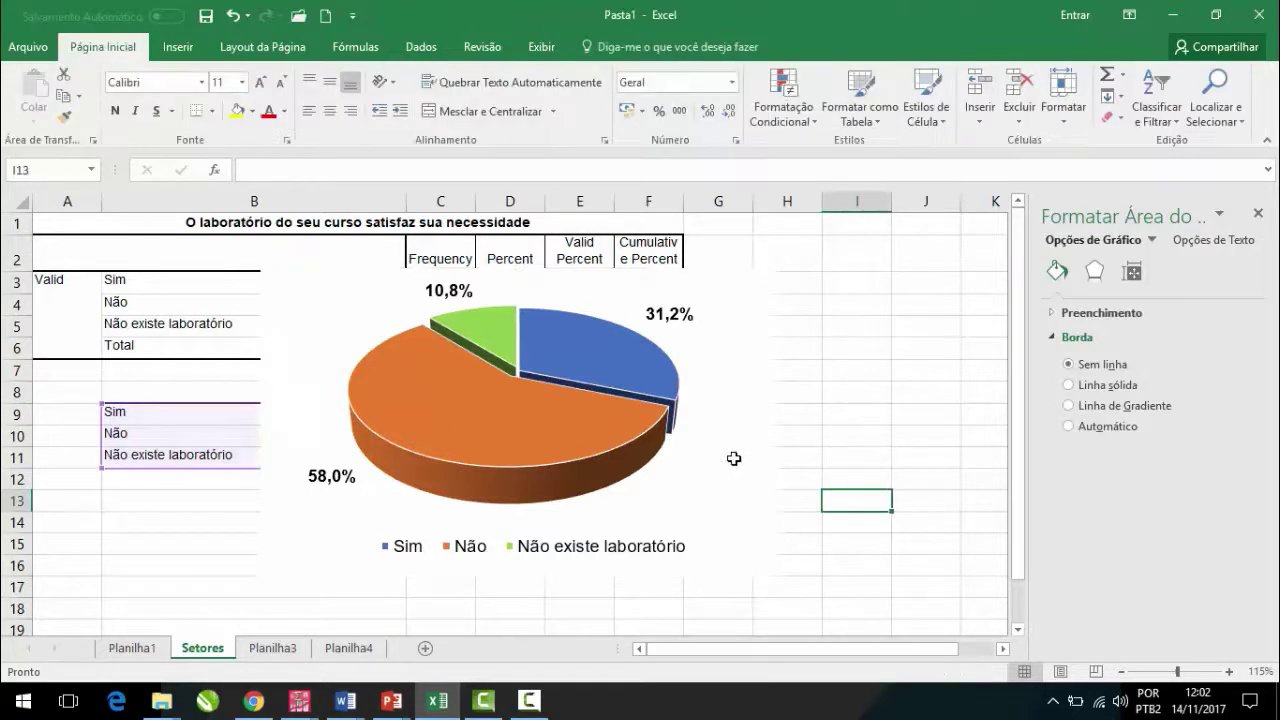
left_click(745, 470)
right_click(745, 470)
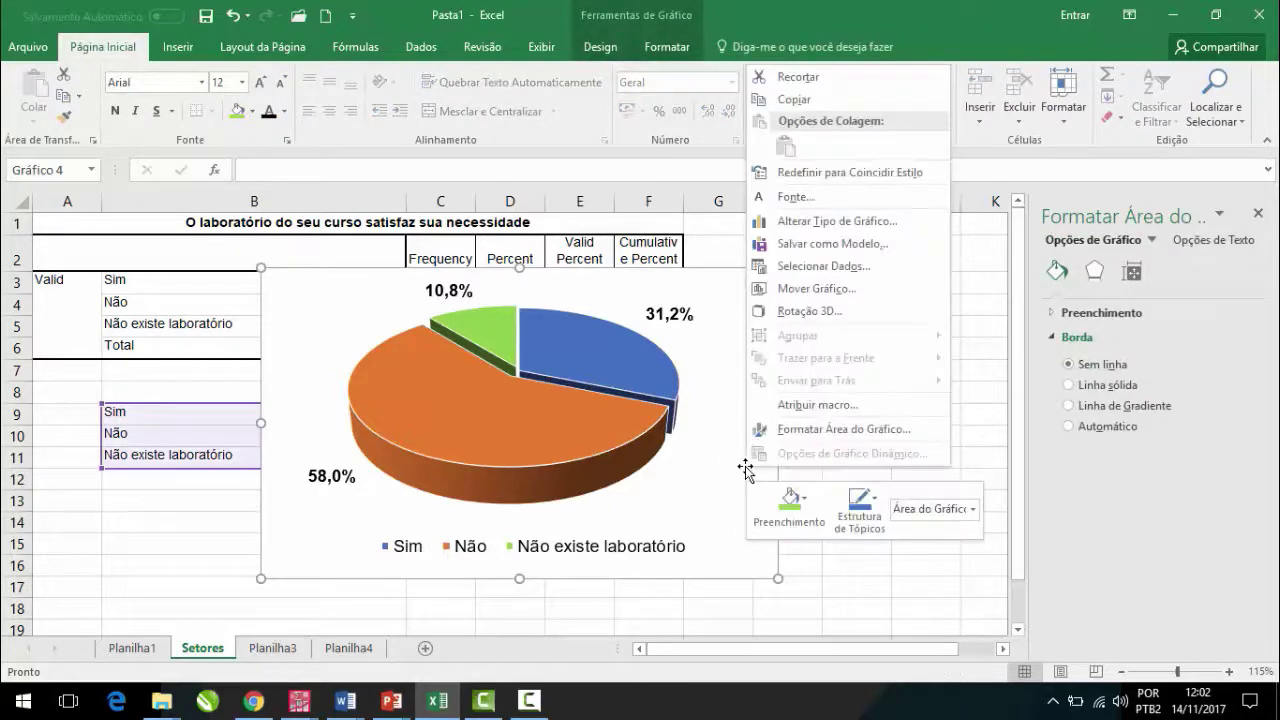
left_click(738, 318)
left_click(597, 50)
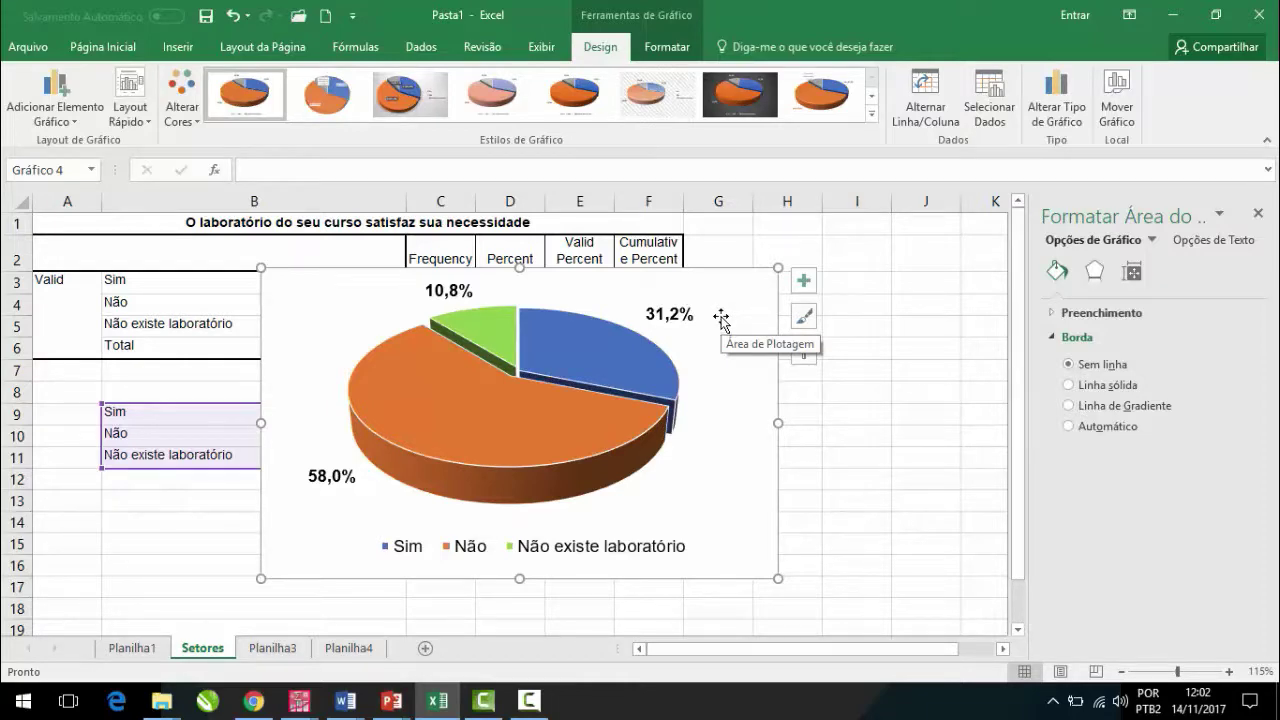
Step: Switch to the Word document Documento1 and paste the copied pie chart four lines below the source note of Tabela 1
mouse_move(376, 698)
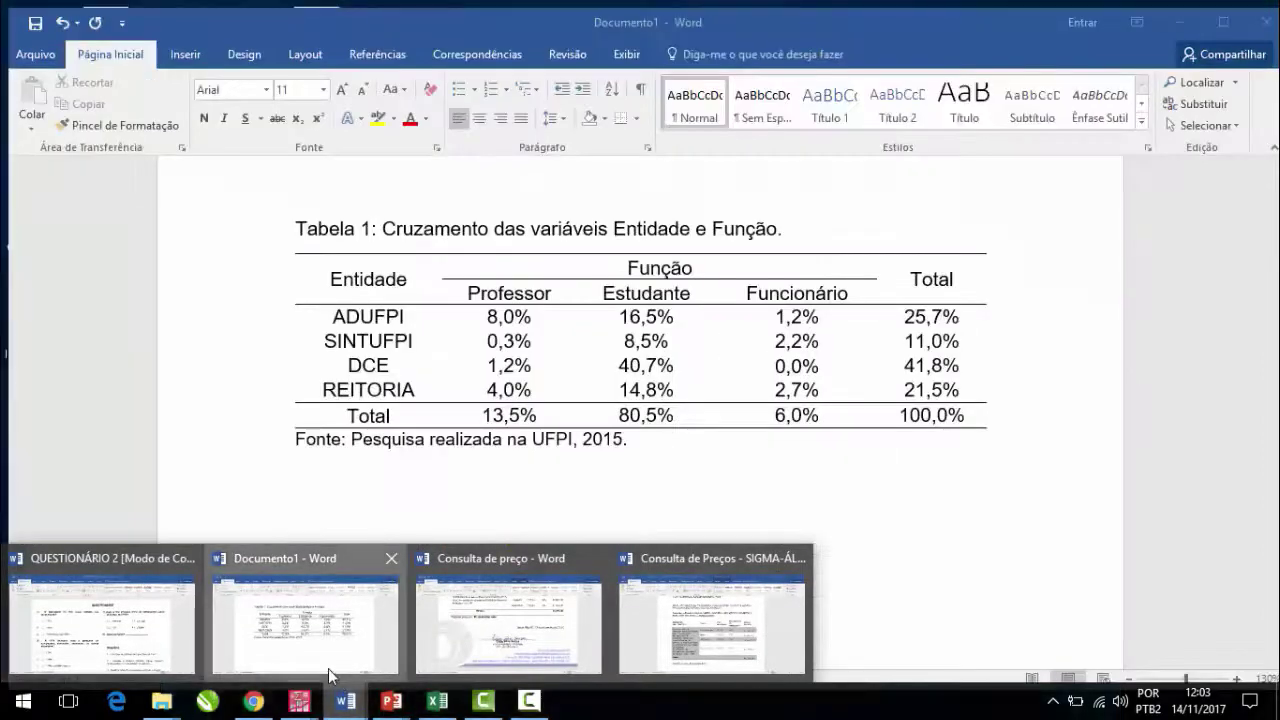
left_click(330, 665)
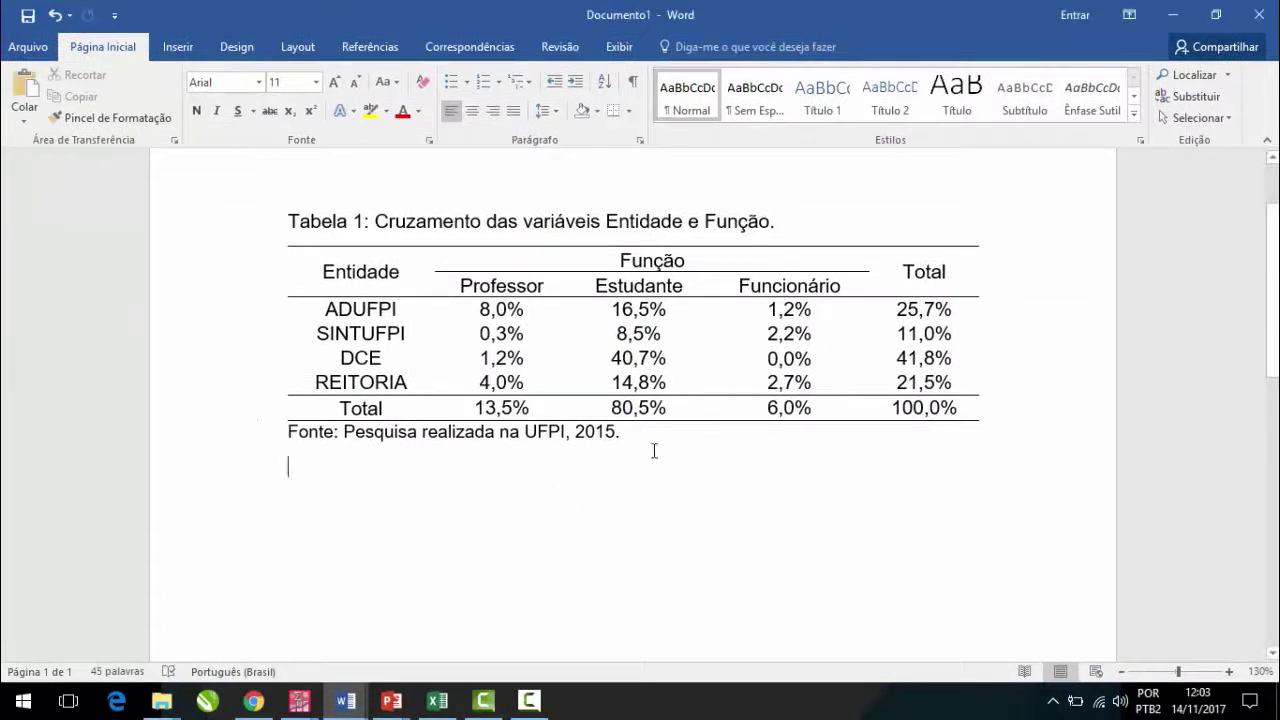
key("Return")
key("Return")
key("Return")
key("Return")
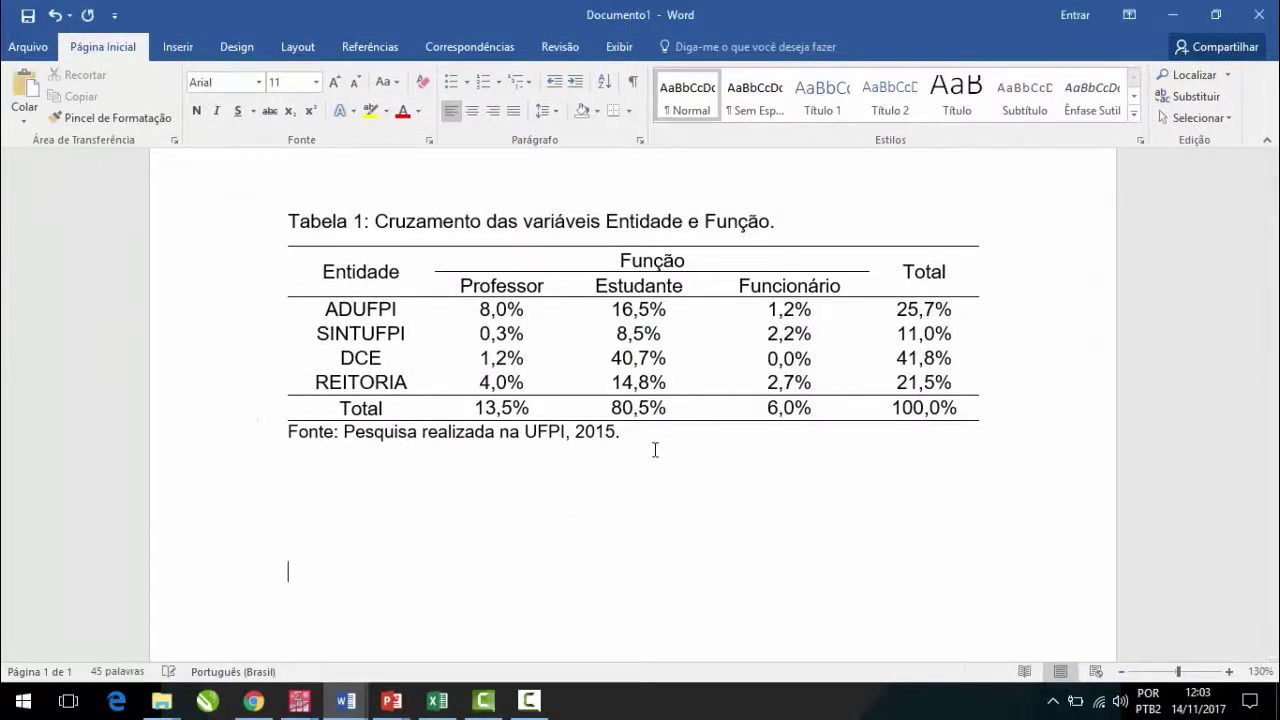
key("ctrl+v")
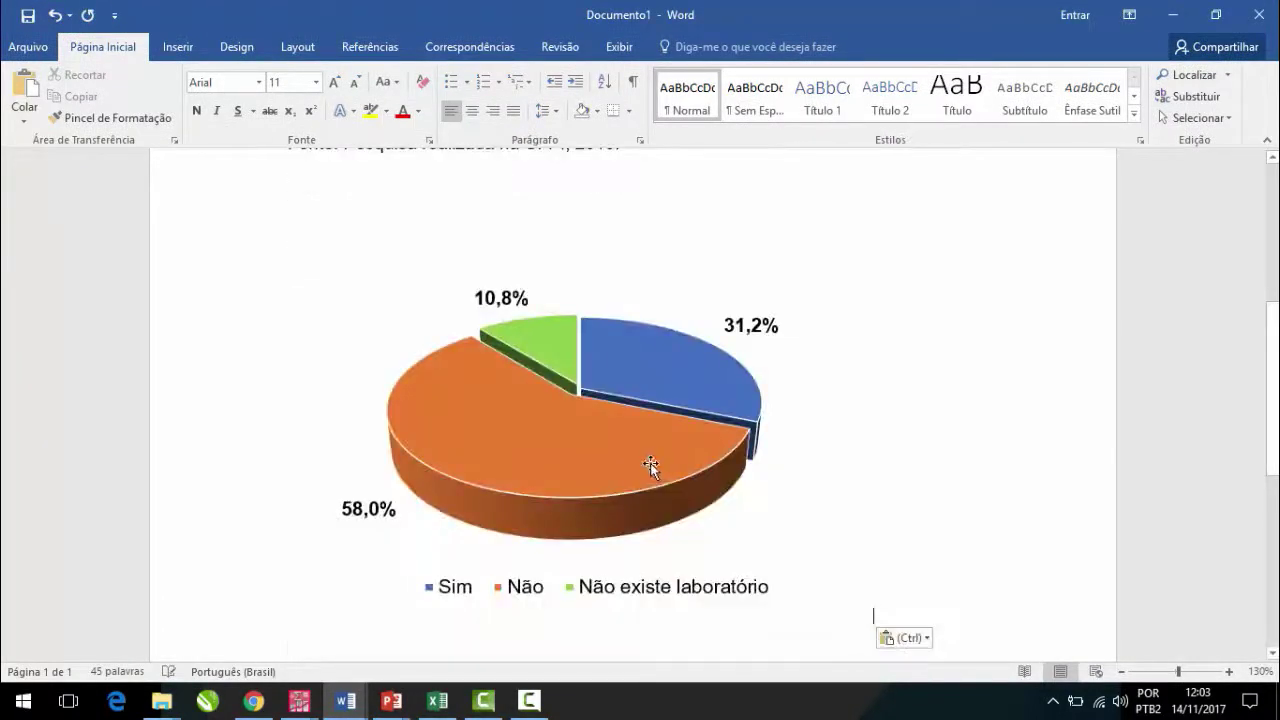
Step: Add the caption "Gráfico 1: Satisfação em relação ao laboratório." on the line above the pasted pie chart
left_click(528, 293)
left_click(470, 263)
type("Ga")
key("BackSpace")
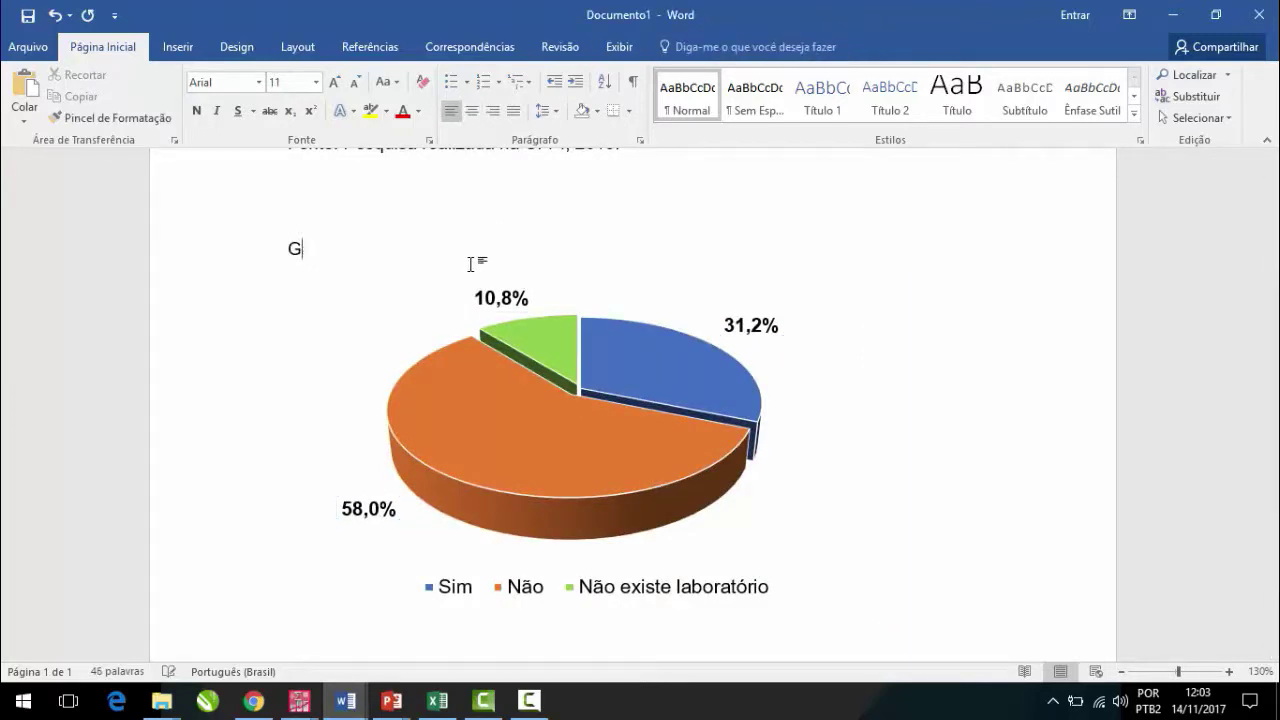
type("ráfico 1: Sa")
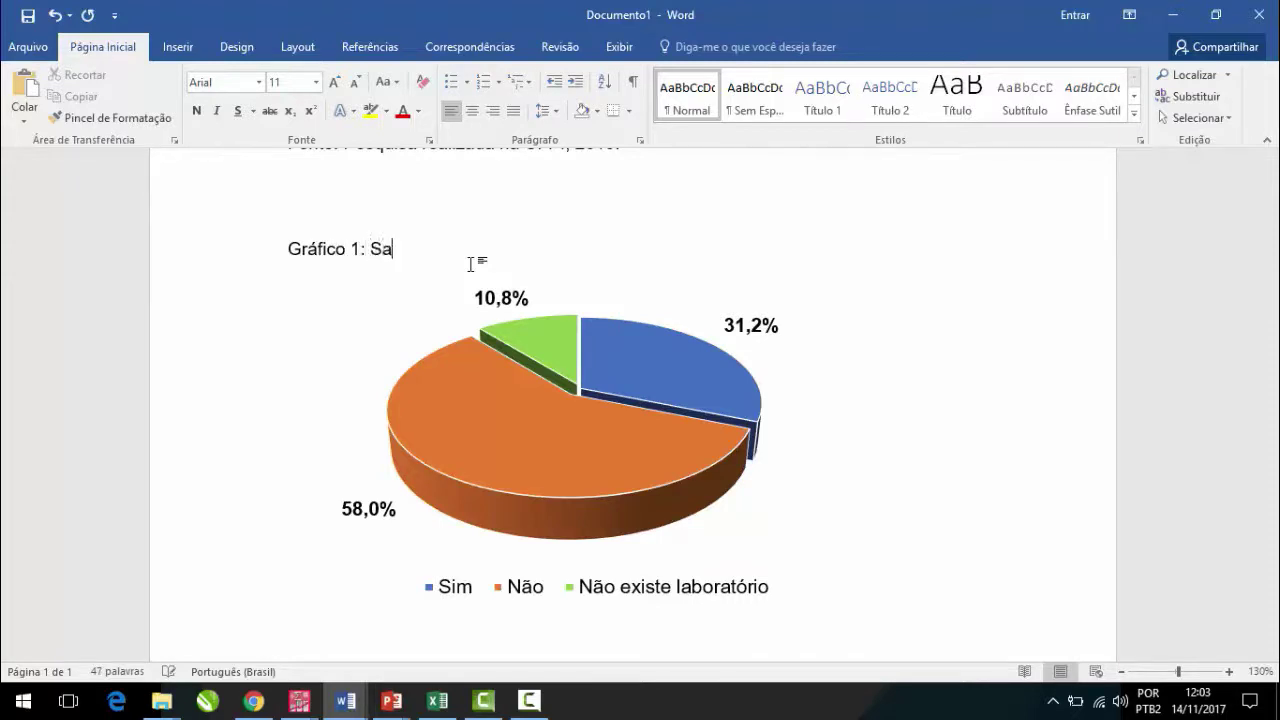
type("tisfação em e")
key("BackSpace")
type("r")
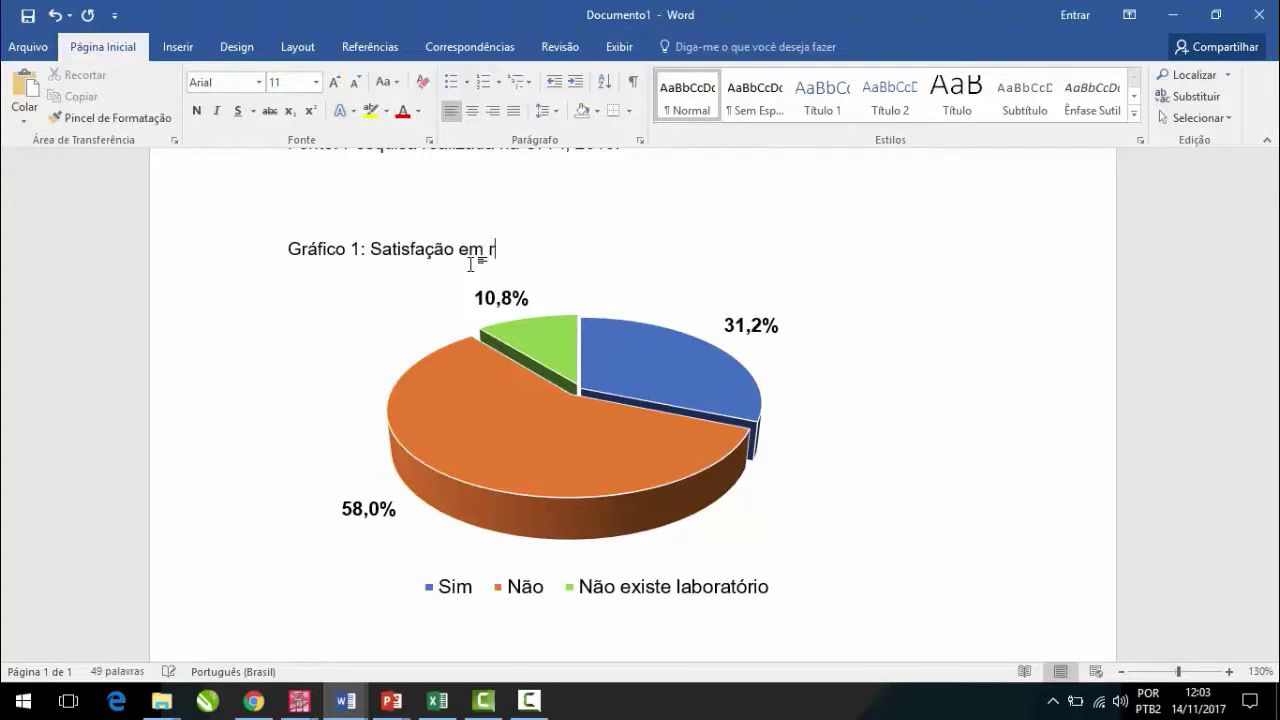
type("elação ào ao")
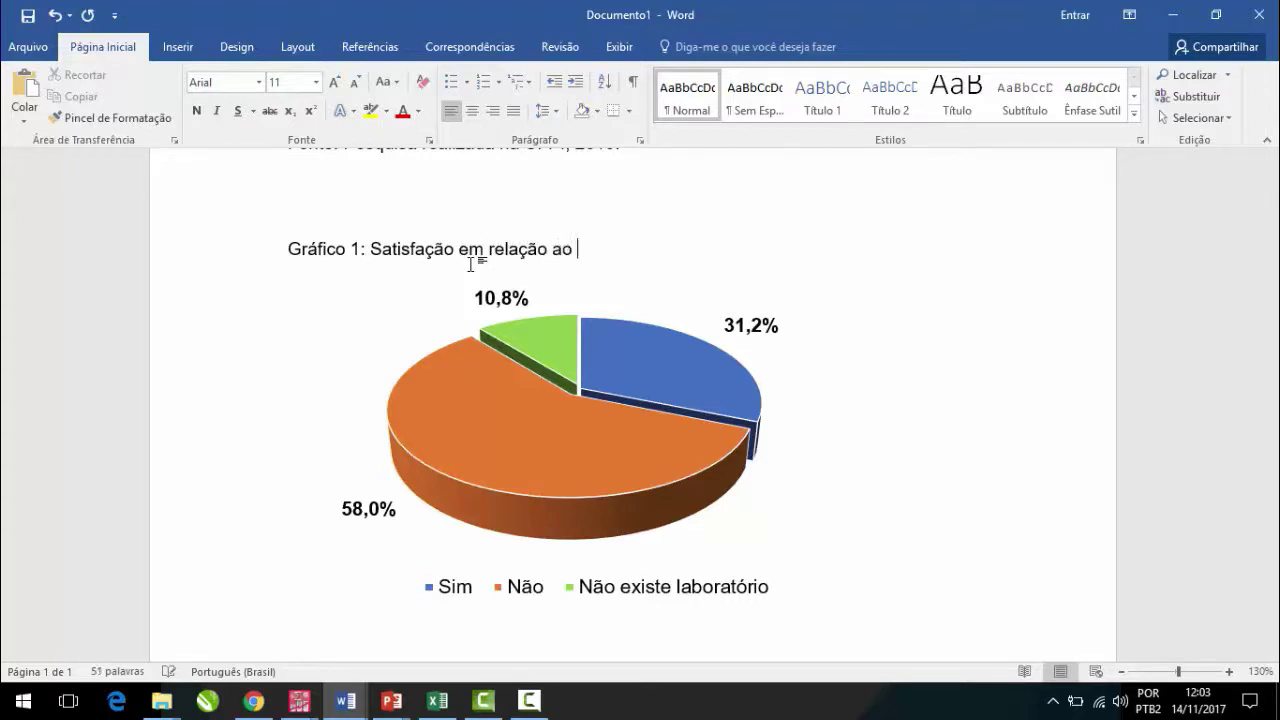
type("laboratório.")
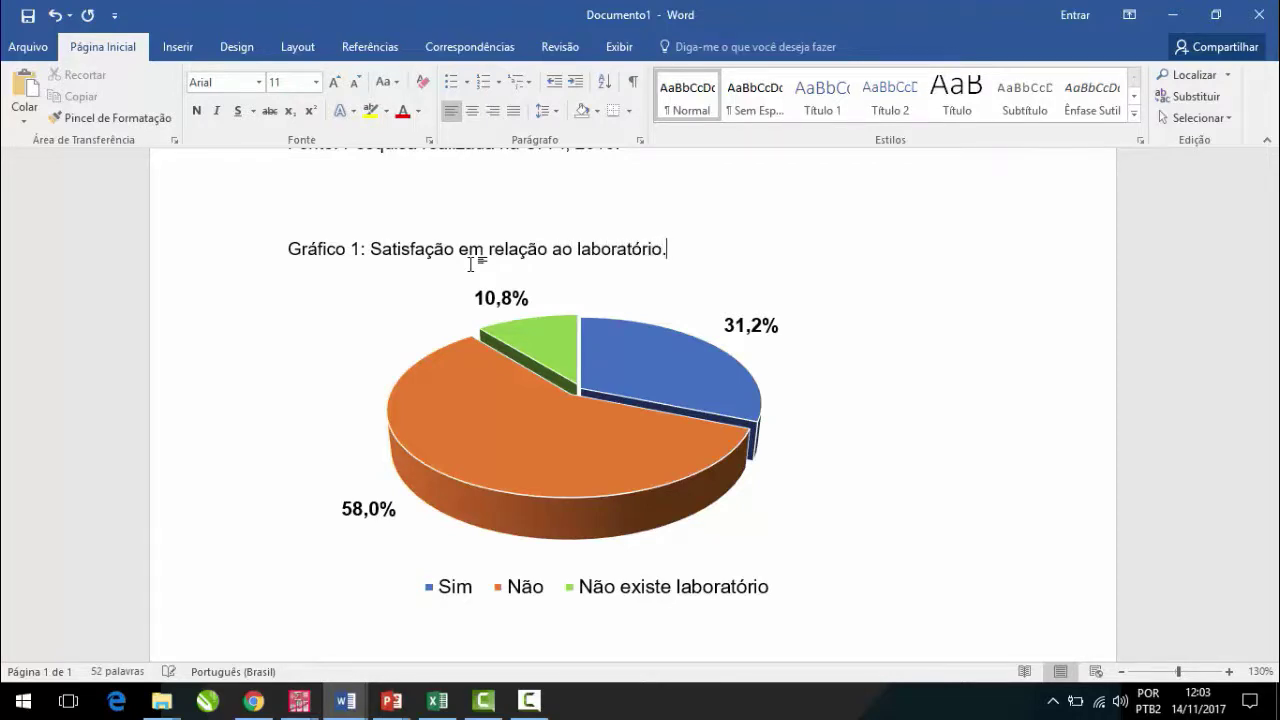
Step: Copy the table's source note "Fonte: Pesquisa realizada na UFPI, 2015." to the line below the pie chart
scroll(470, 263, "up", 1)
left_click_drag(628, 200, 284, 197)
key("ctrl+c")
scroll(474, 361, "down", 3)
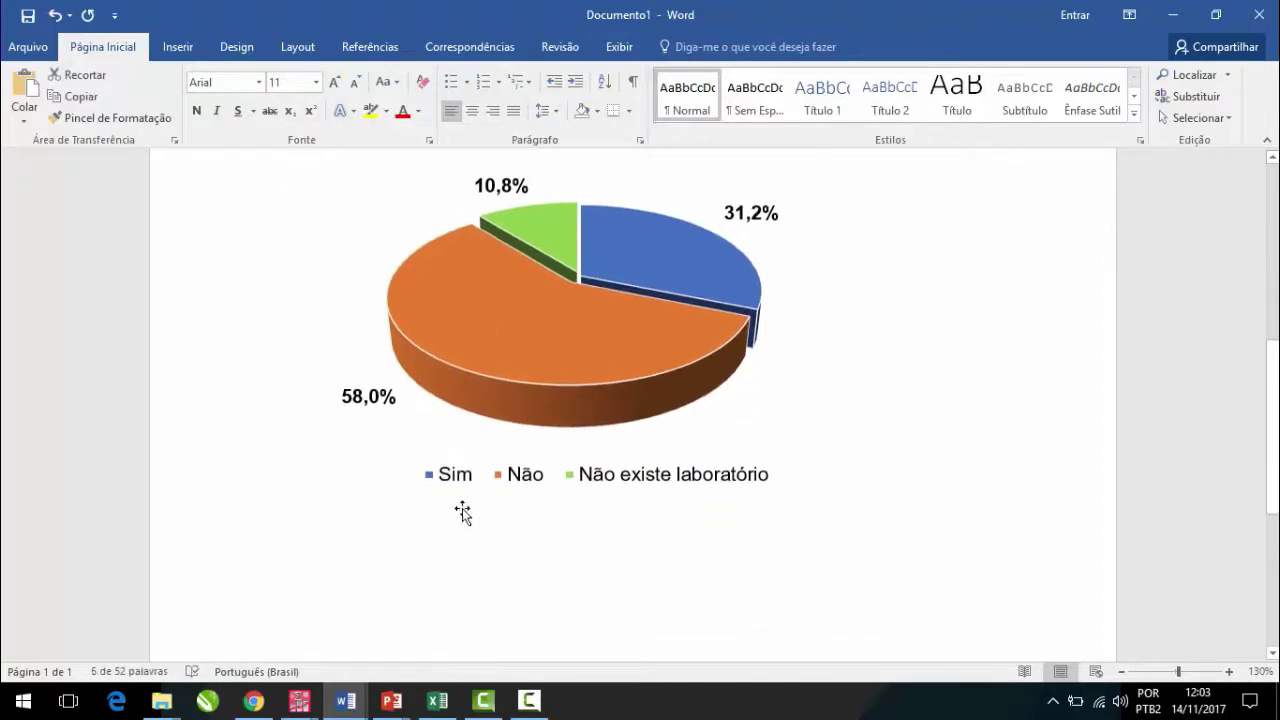
left_click(461, 543, "shift")
left_click(691, 557)
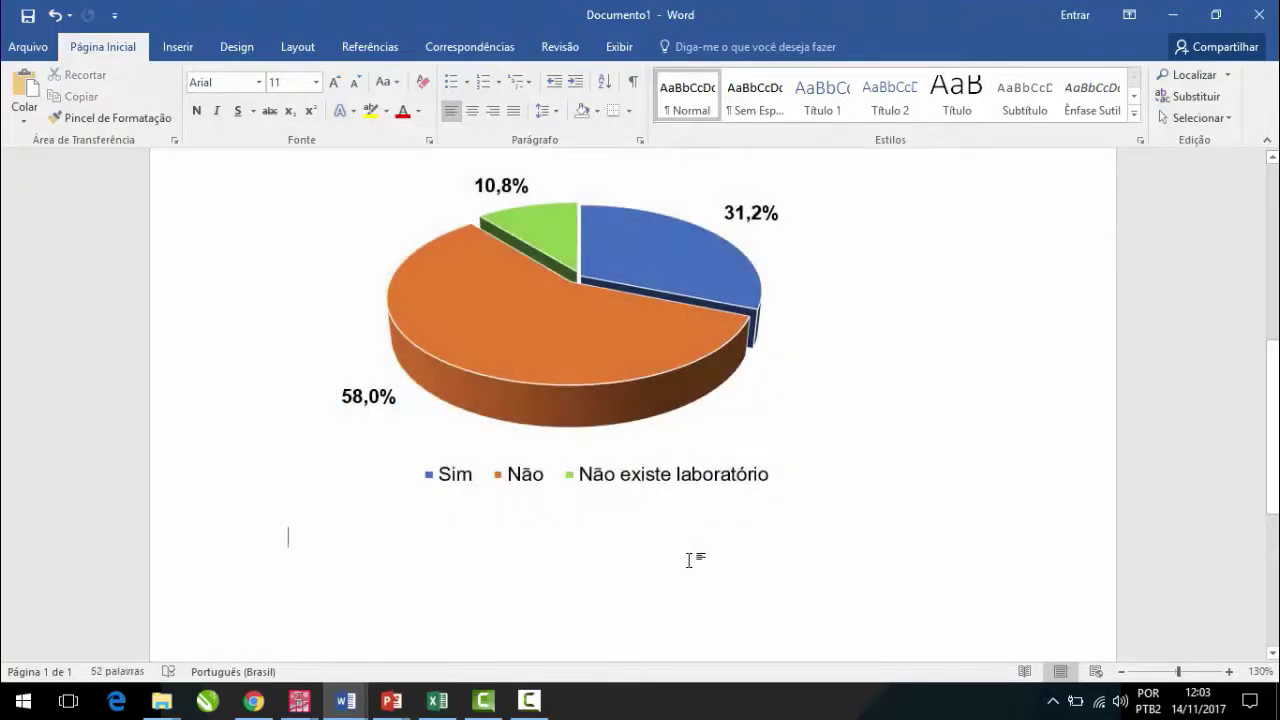
key("ctrl+v")
left_click(538, 537)
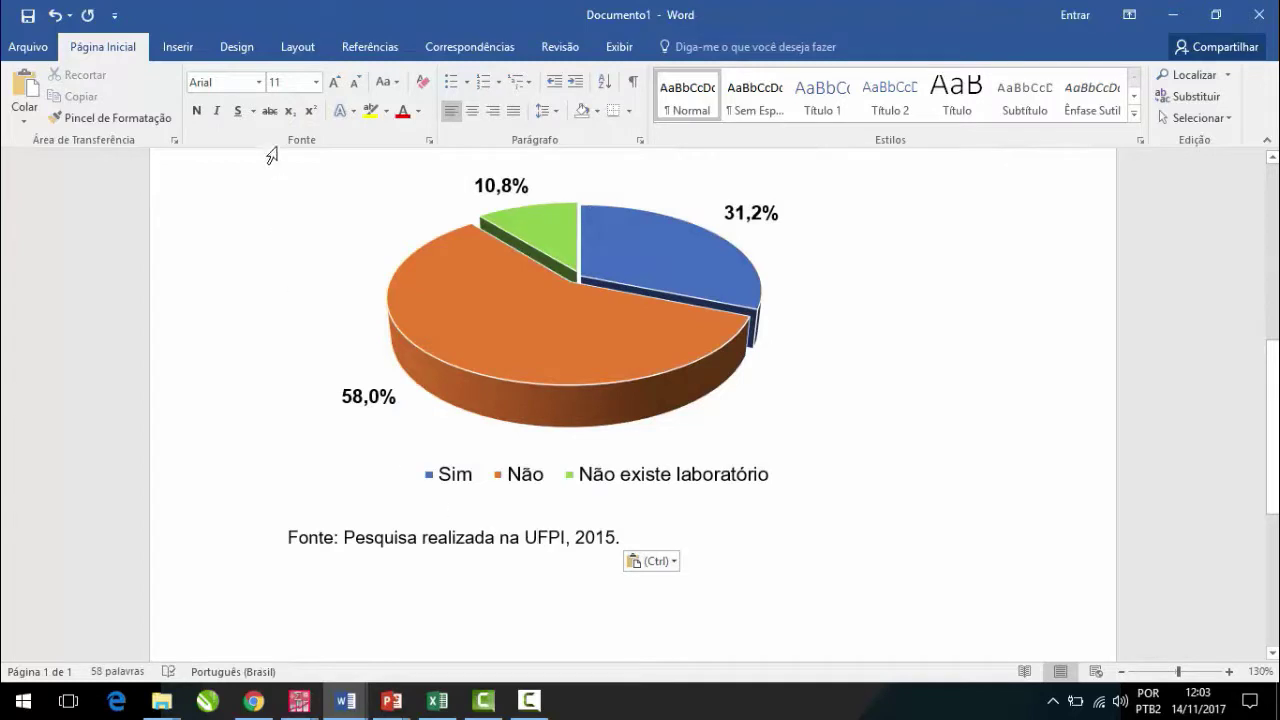
Step: Set the font size of the caption "Gráfico 1: Satisfação em relação ao laboratório." to 12
scroll(440, 390, "up", 4)
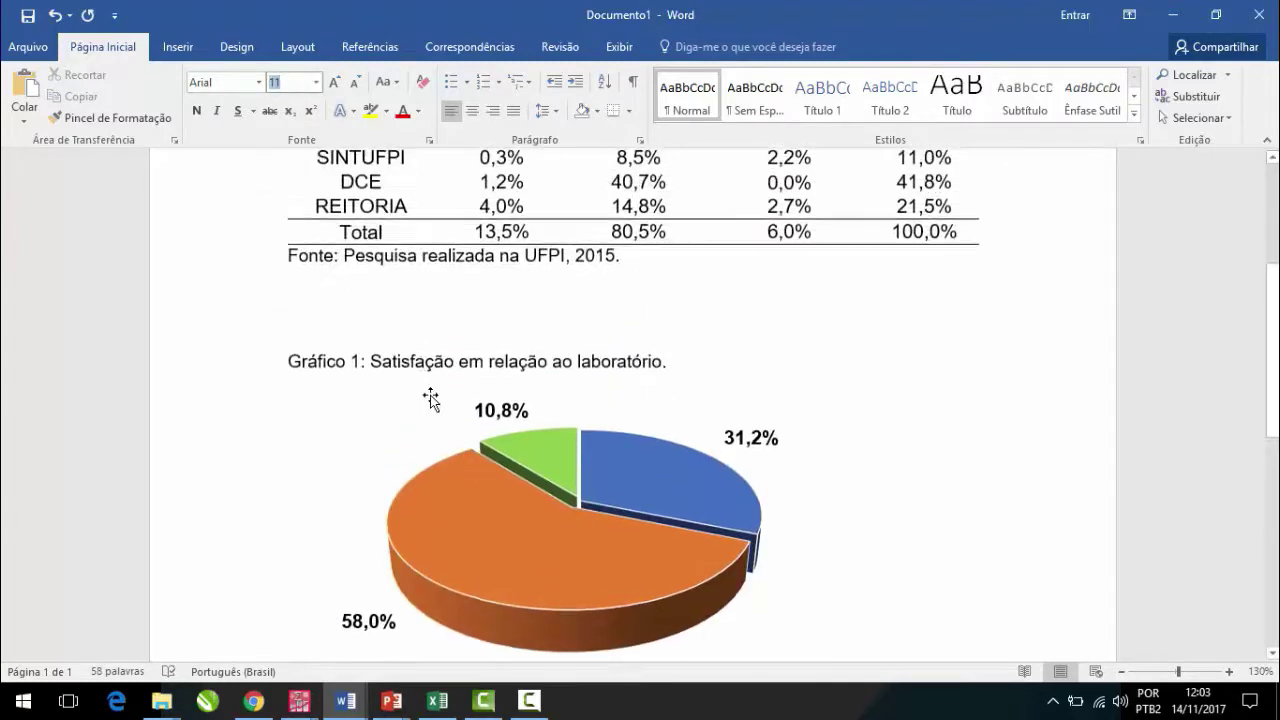
triple_click(421, 356)
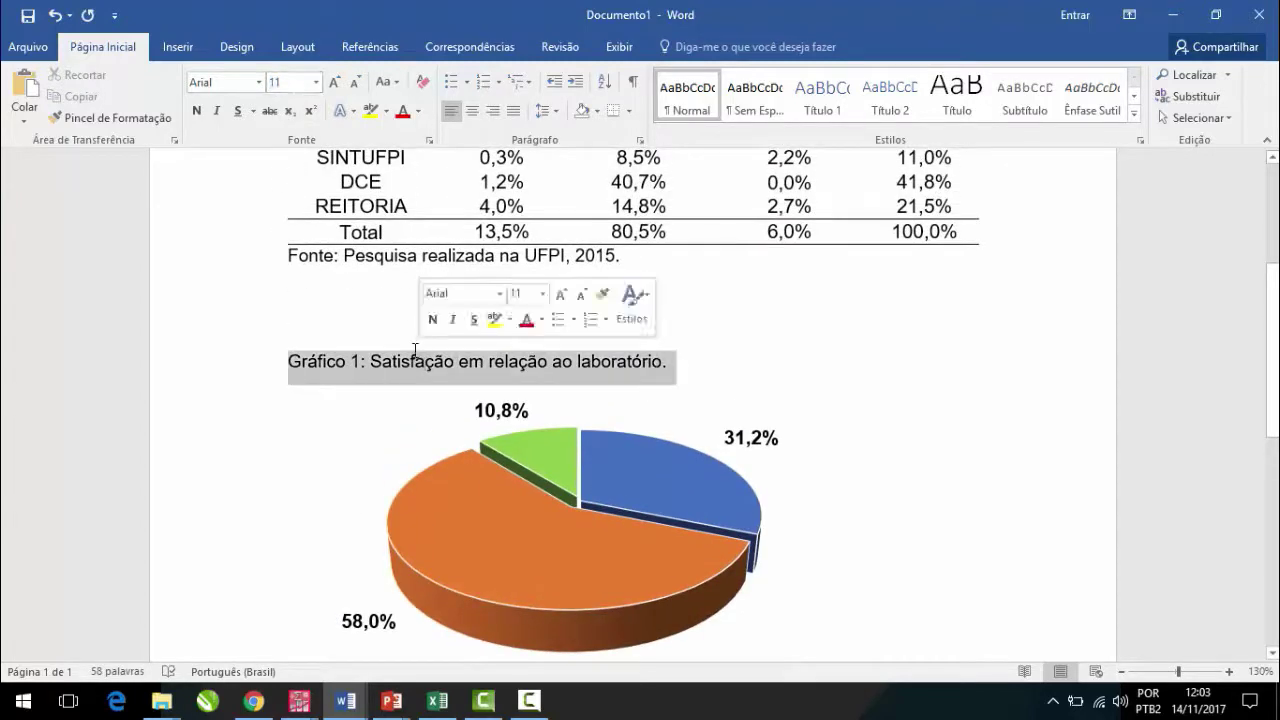
left_click(287, 84)
type("12")
key("Return")
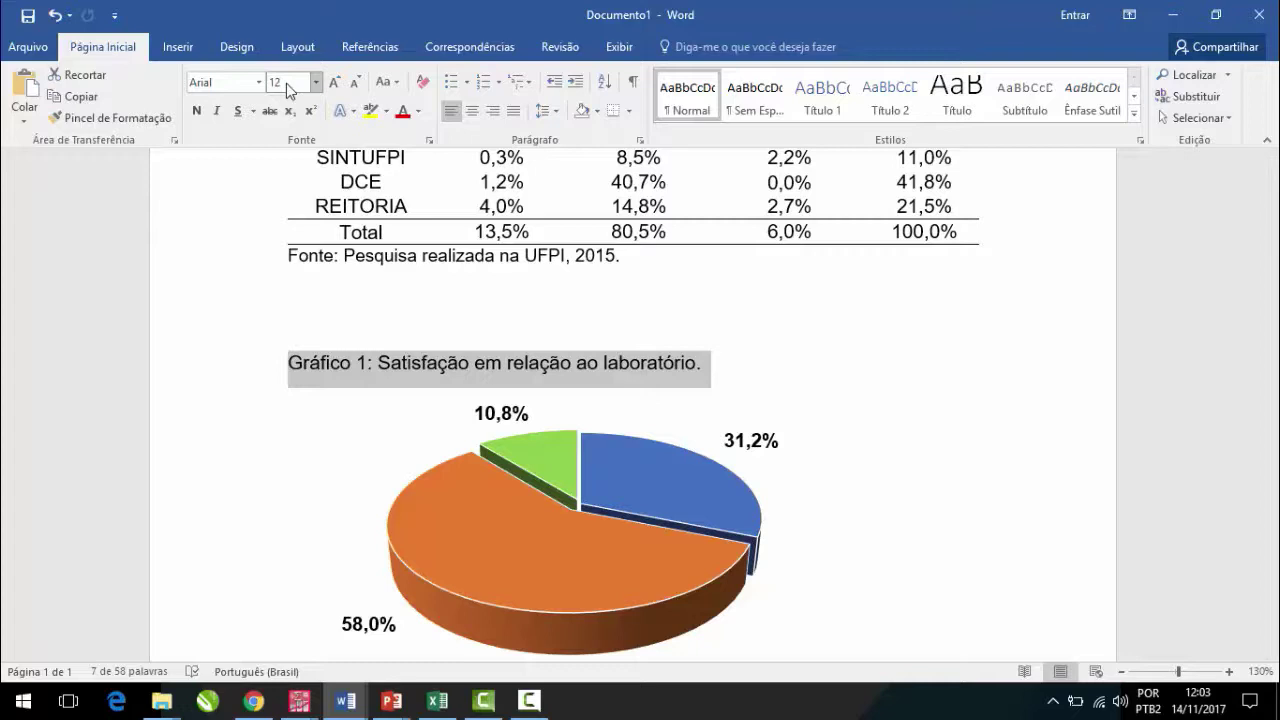
left_click(178, 46)
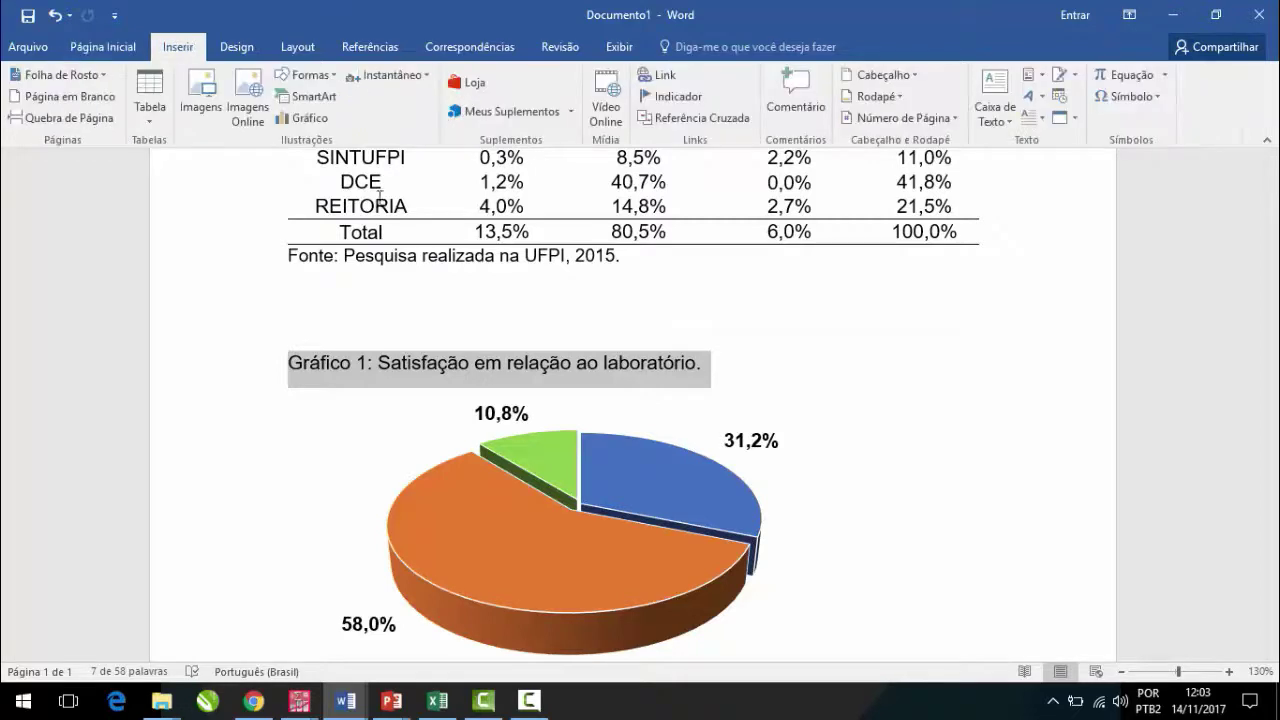
left_click(455, 330)
scroll(462, 352, "down", 1)
scroll(461, 350, "down", 1)
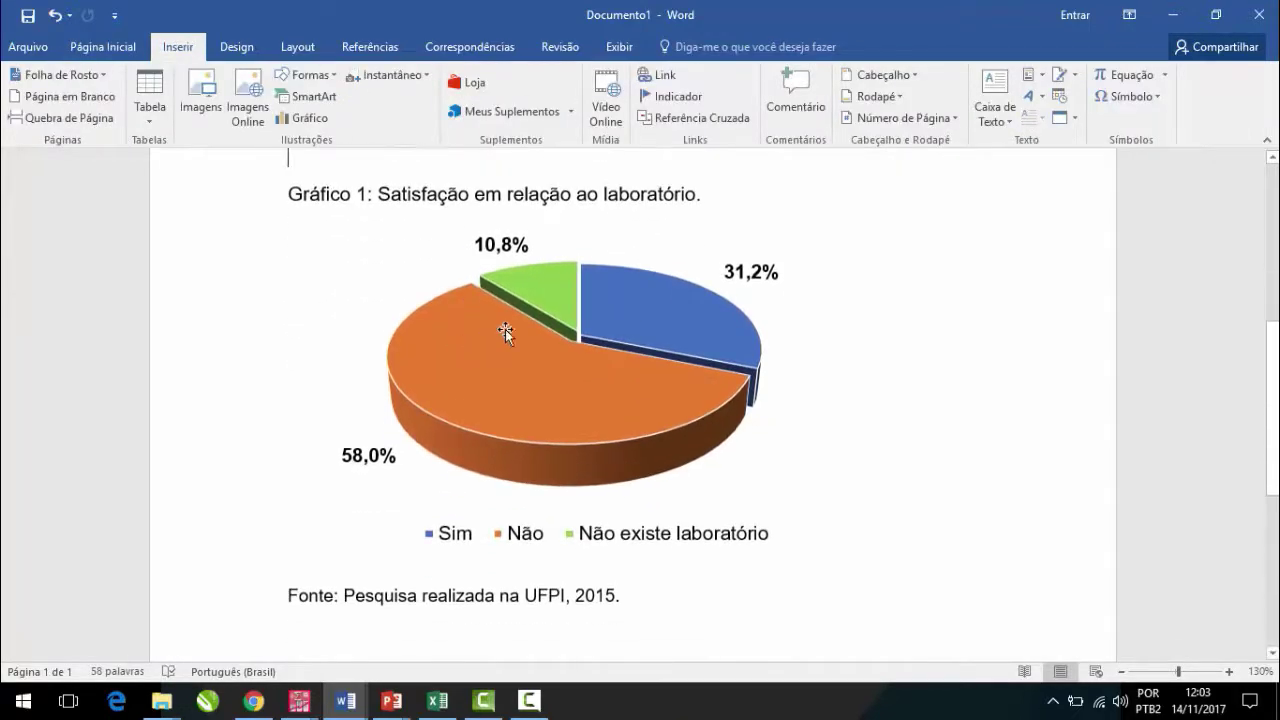
mouse_move(507, 328)
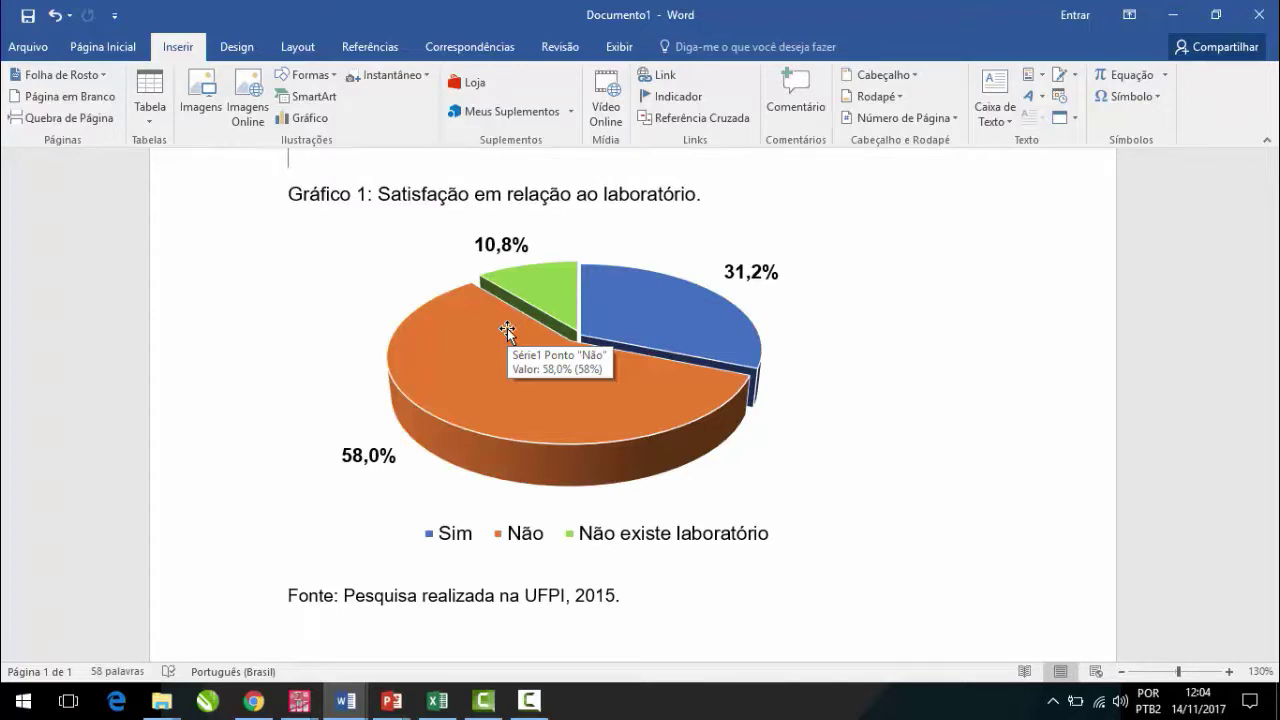
Step: Switch to the Excel workbook Pasta1, deselect the pie chart and open the Planilha3 sheet
left_click(437, 700)
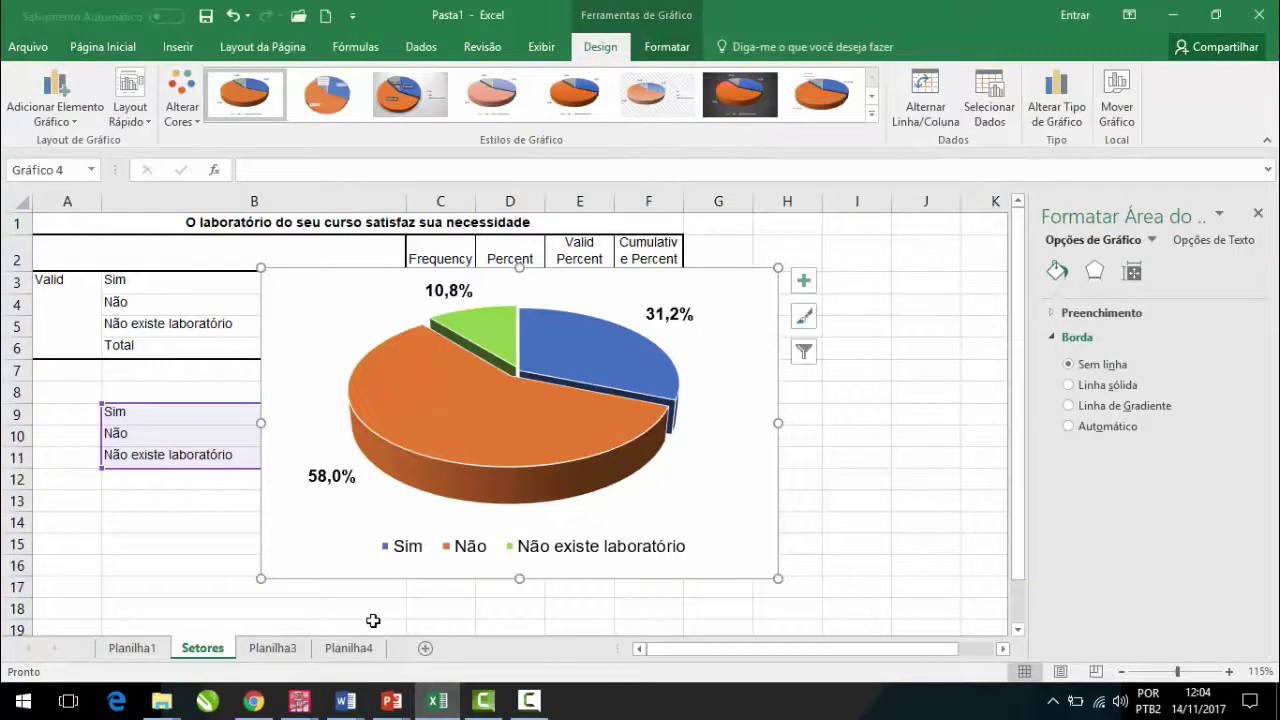
left_click(355, 612)
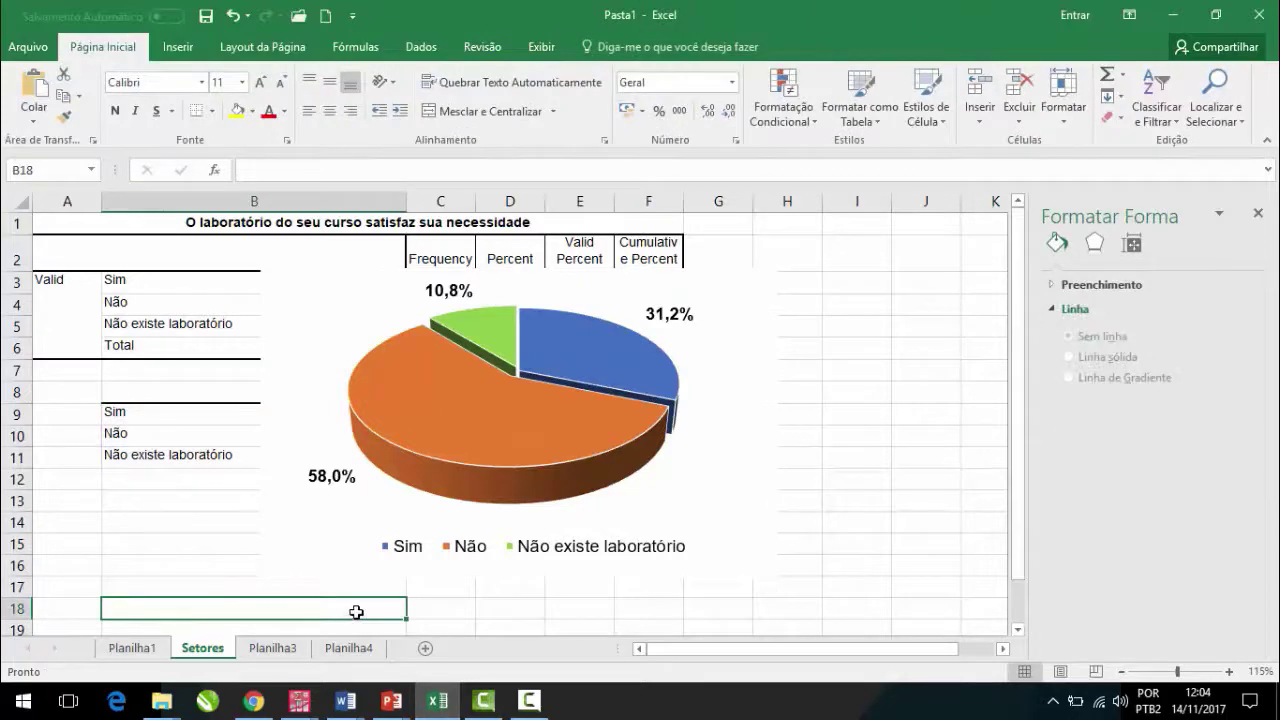
left_click(298, 647)
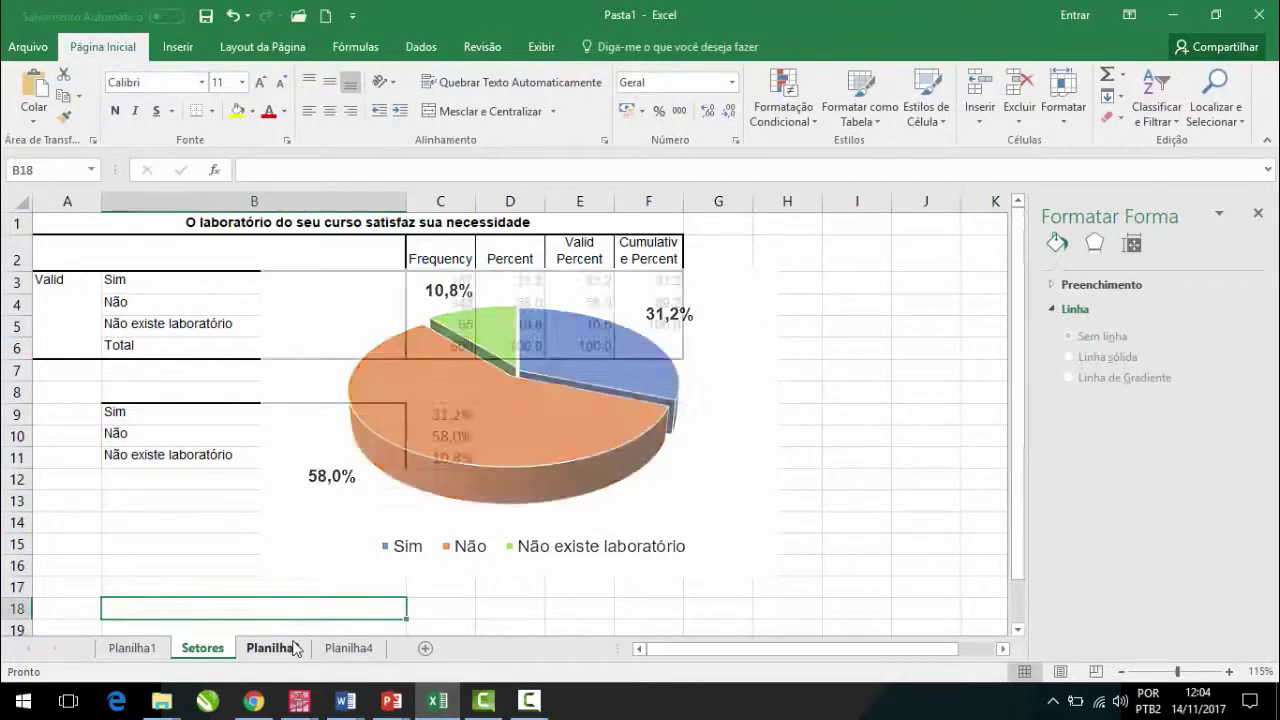
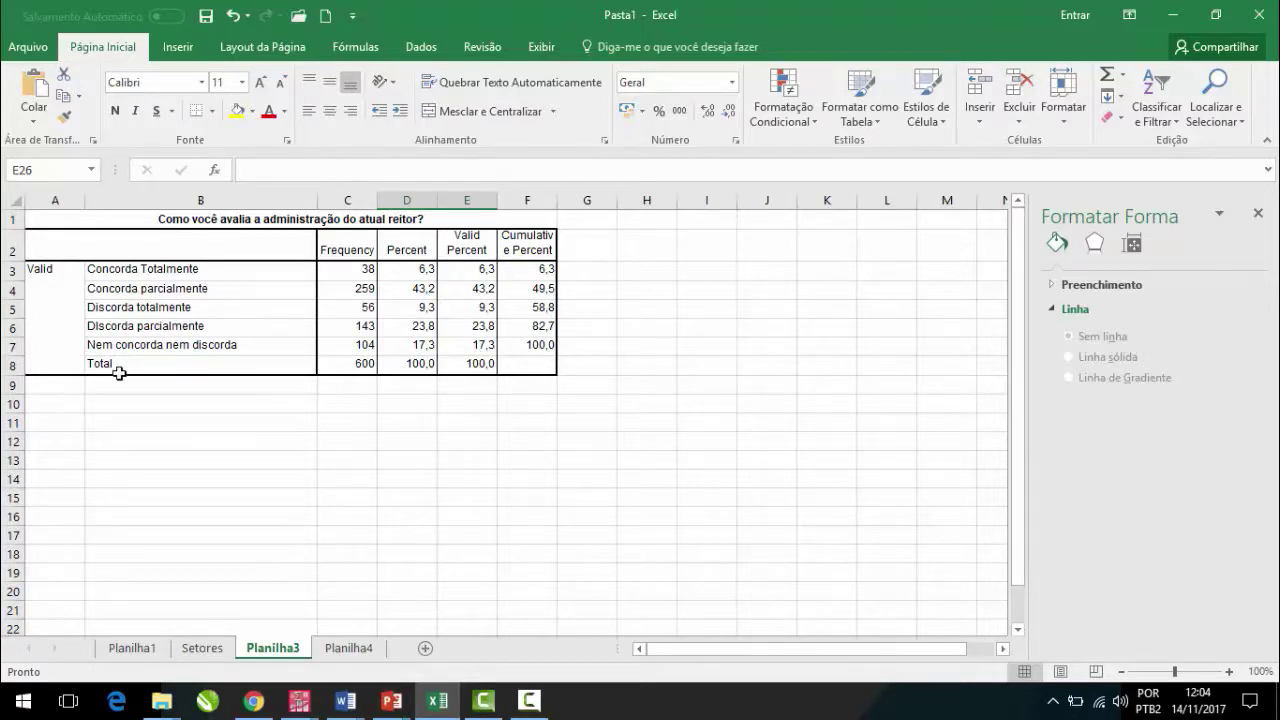
Step: Correct the capitalization of the label in cell B6 so it reads "Discorda parcialmente"
left_click(101, 326)
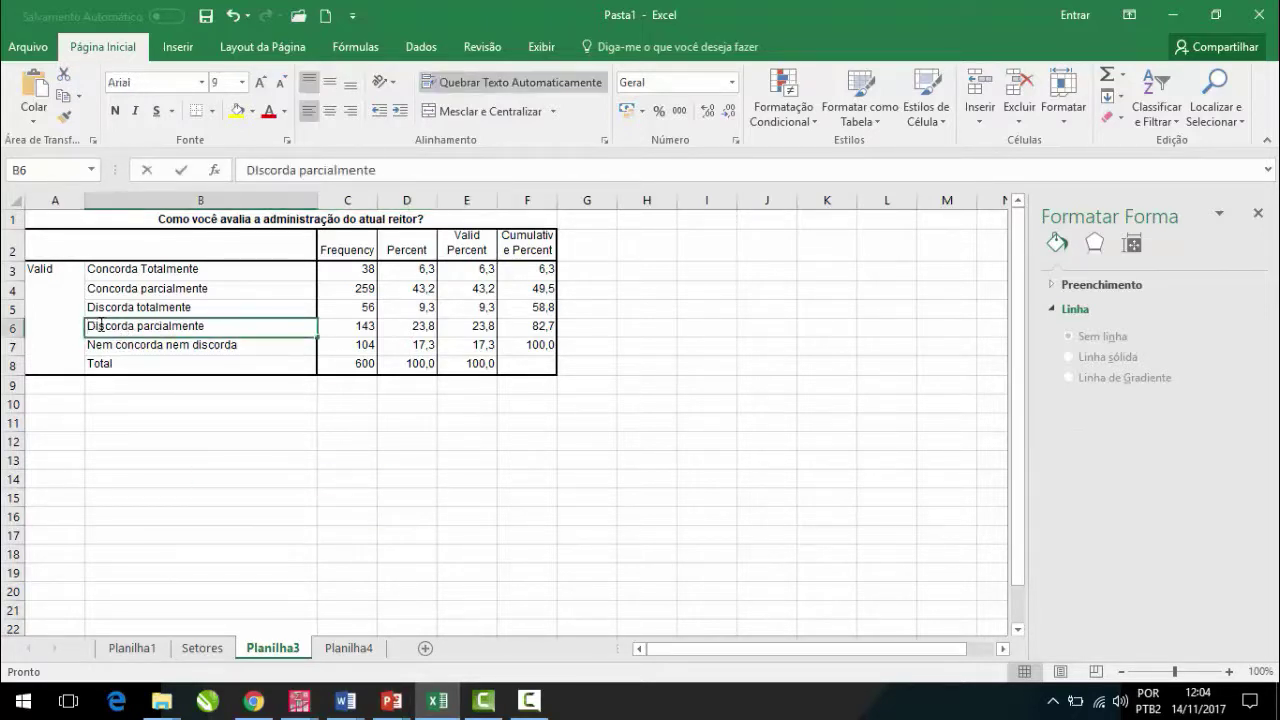
double_click(101, 326)
key("BackSpace")
type("i")
key("Return")
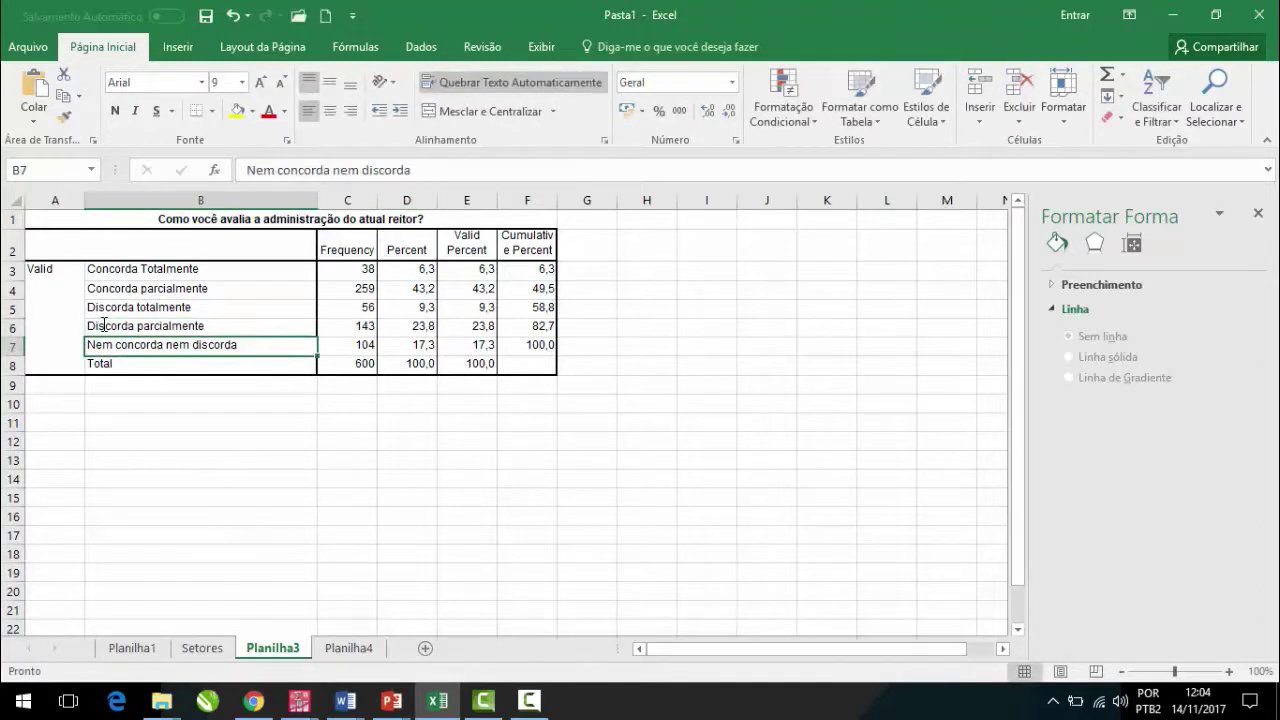
Step: Change the label in cell B3 to "Concorda totalmente" with a lowercase t
left_click(148, 269)
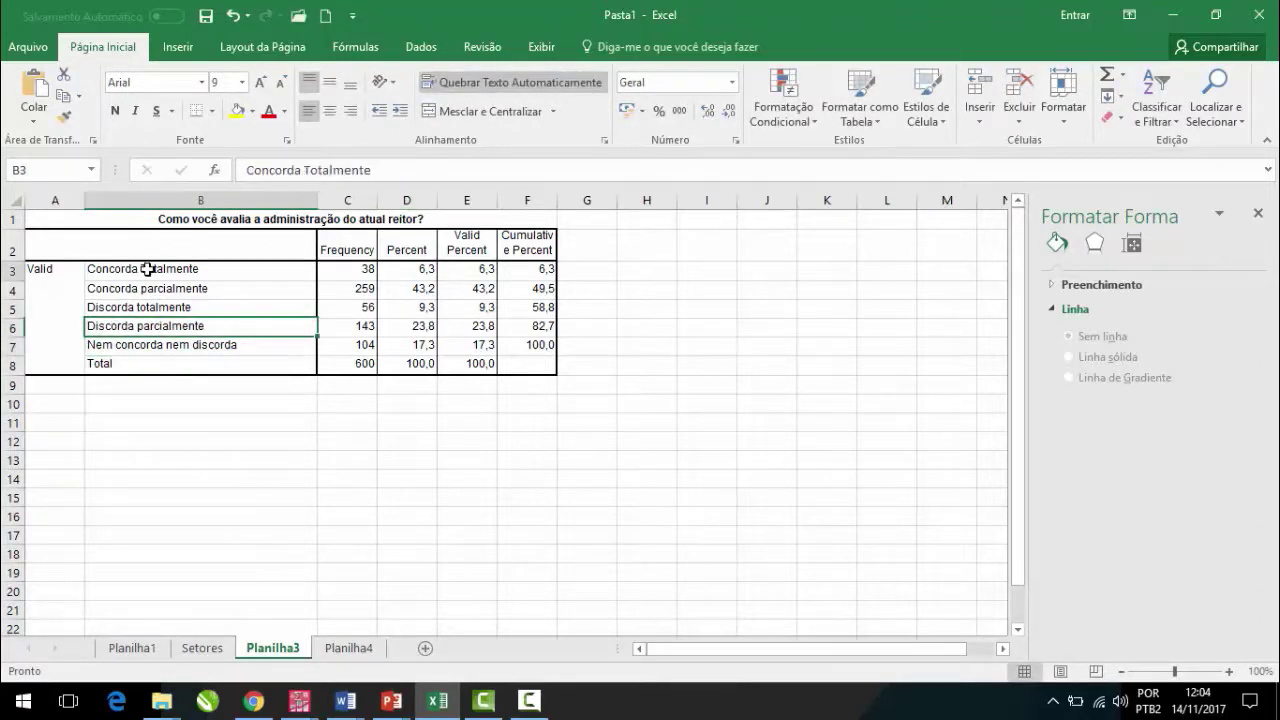
double_click(148, 269)
key("BackSpace")
type("t")
key("Return")
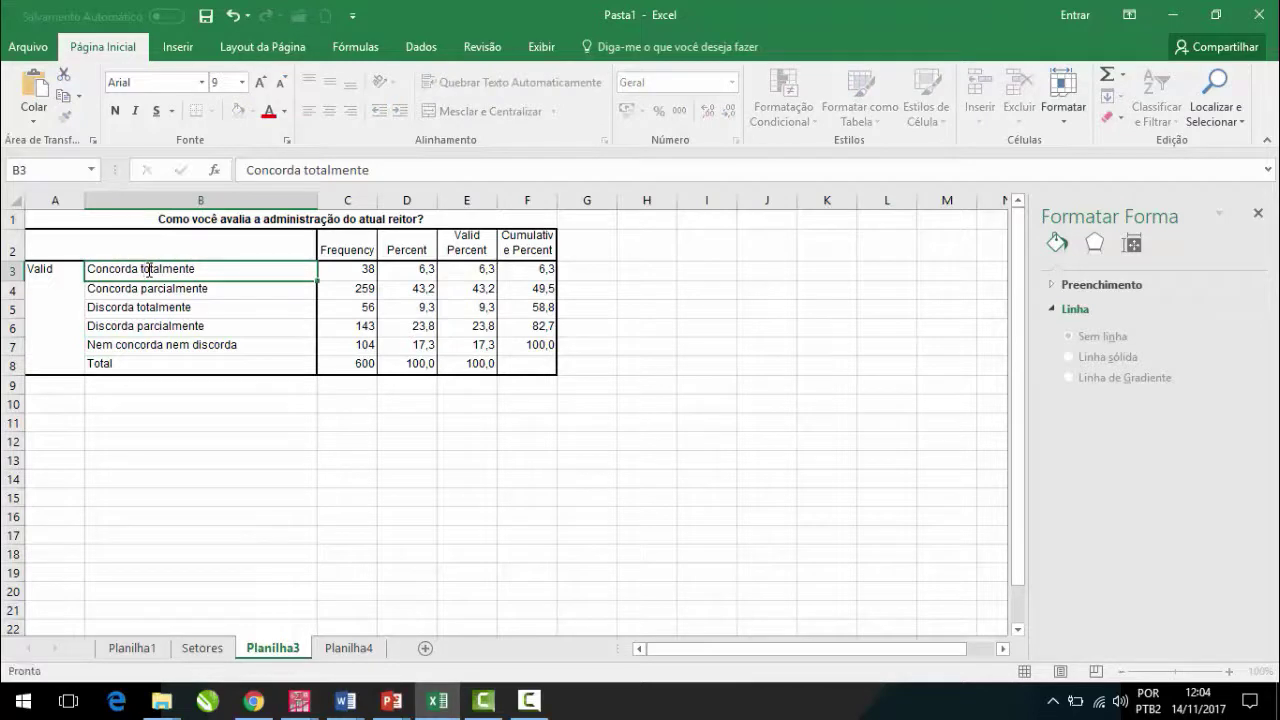
Step: Copy the five answer labels from B3:B7 and paste them below the table starting at cell B11
left_click(198, 400)
left_click_drag(200, 268, 200, 344)
key("ctrl+c")
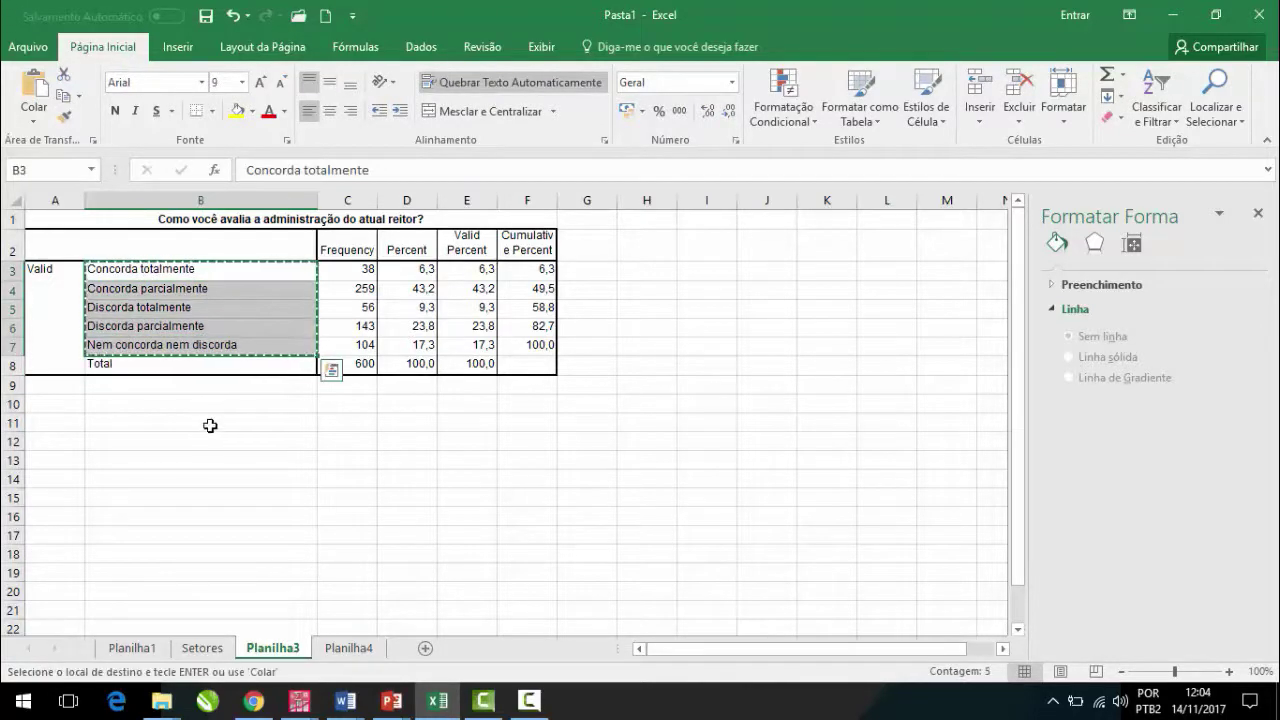
left_click(209, 422)
key("ctrl+v")
Step: Begin a formula in cell C11, beside the copied "Concorda totalmente" label
left_click(339, 421)
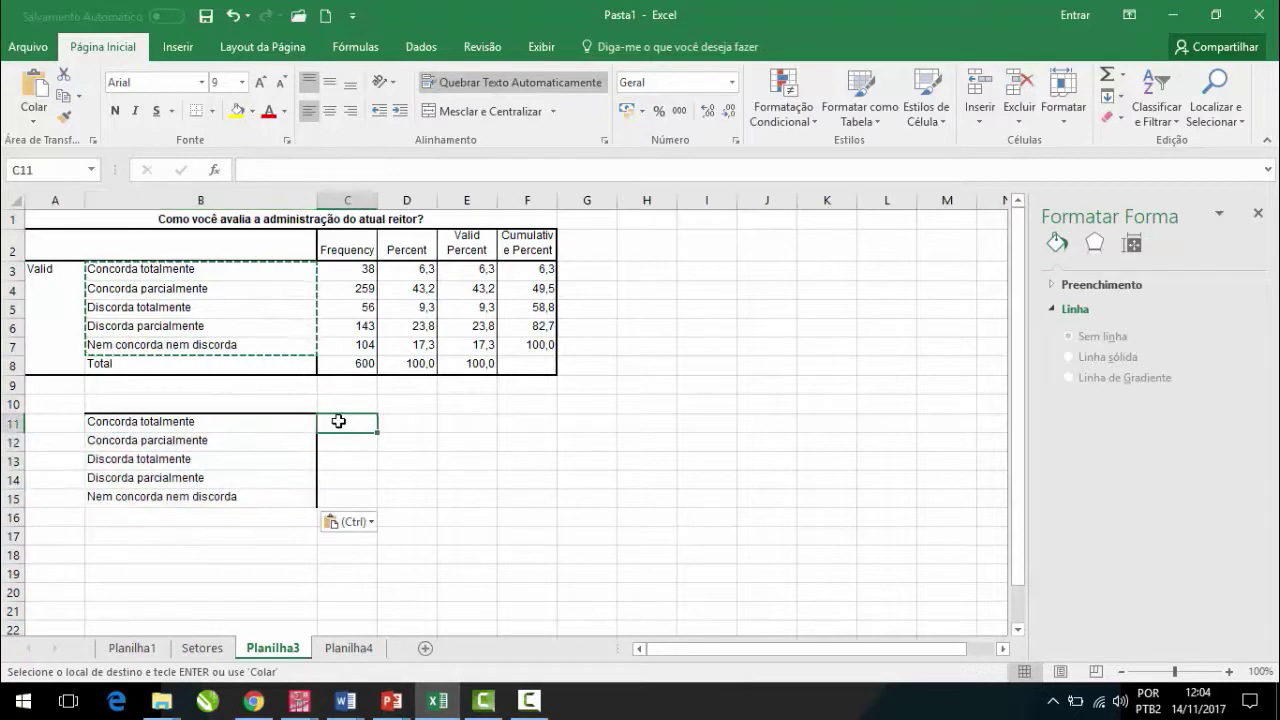
type("=")
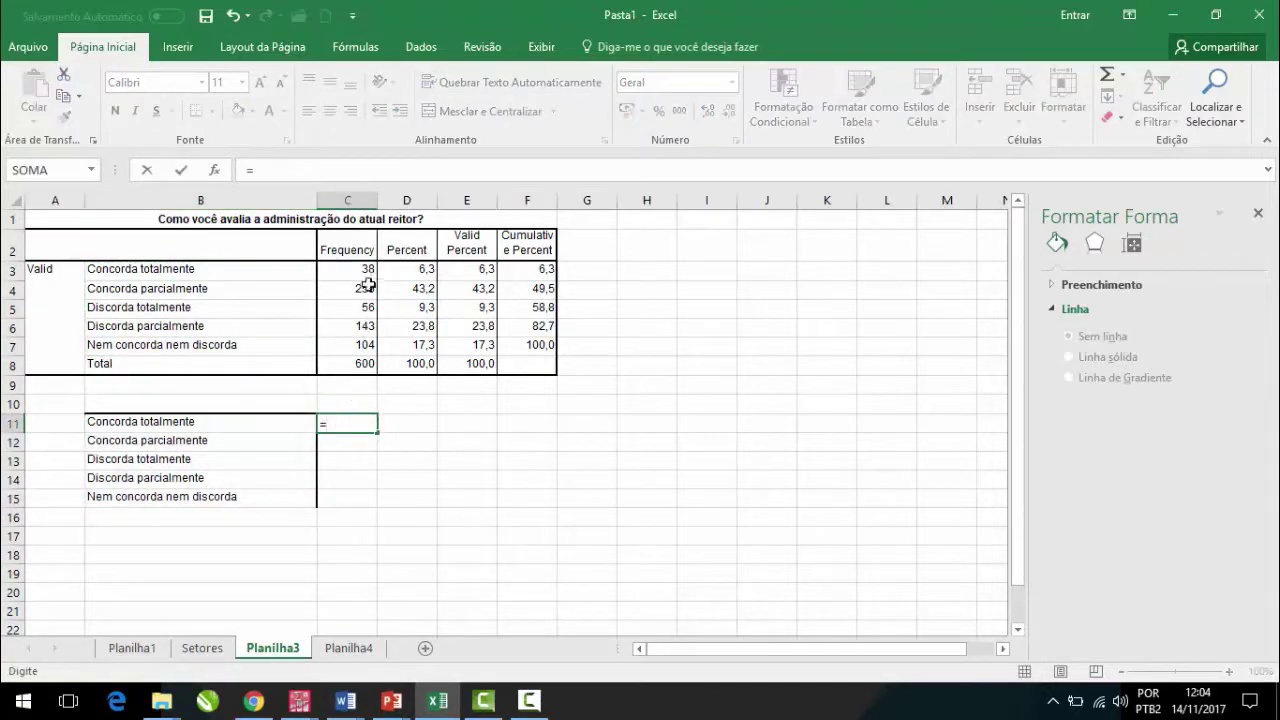
Step: Complete the formula in C11 as =C3/$C$8, with an absolute reference to the total, and reselect the cell
left_click(365, 271)
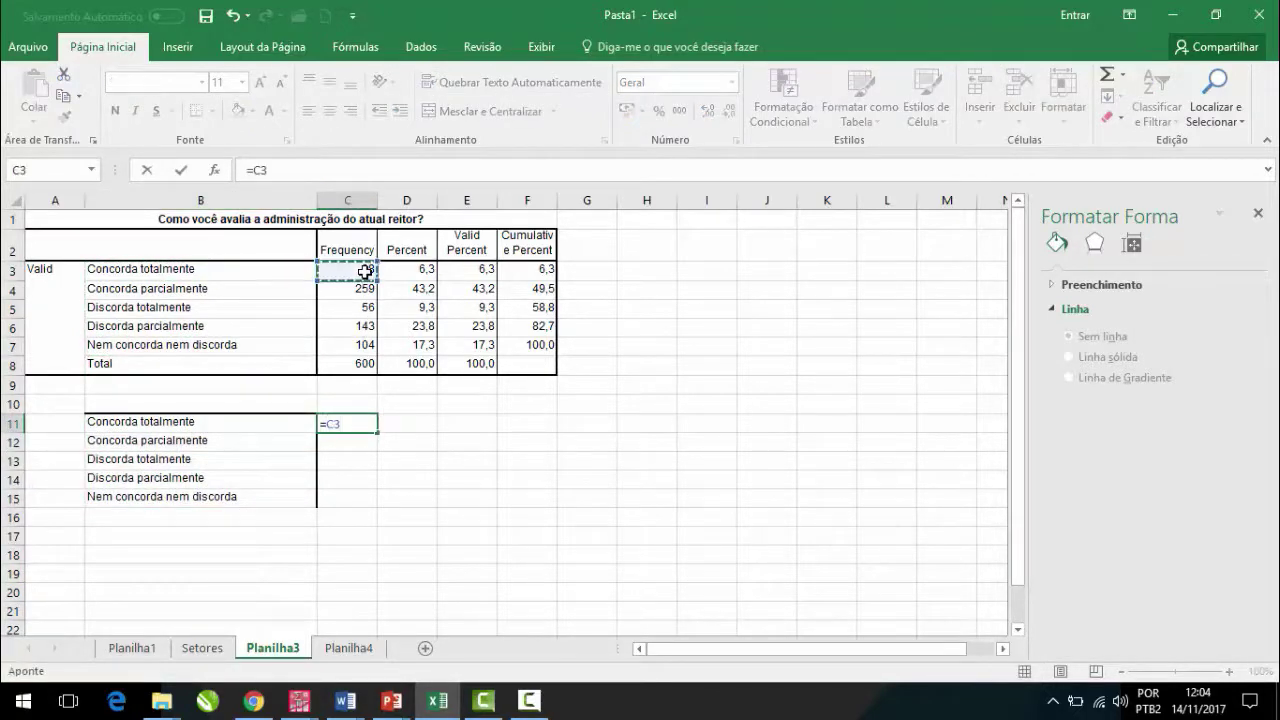
type("/")
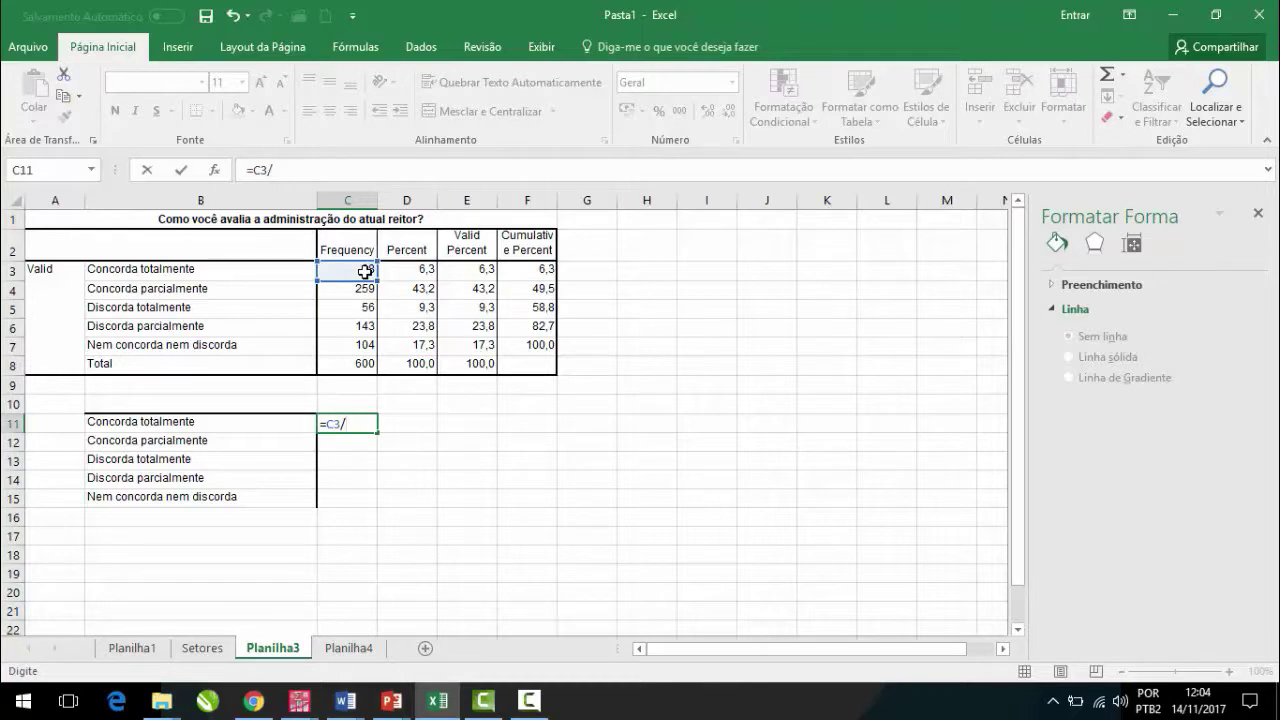
left_click(366, 363)
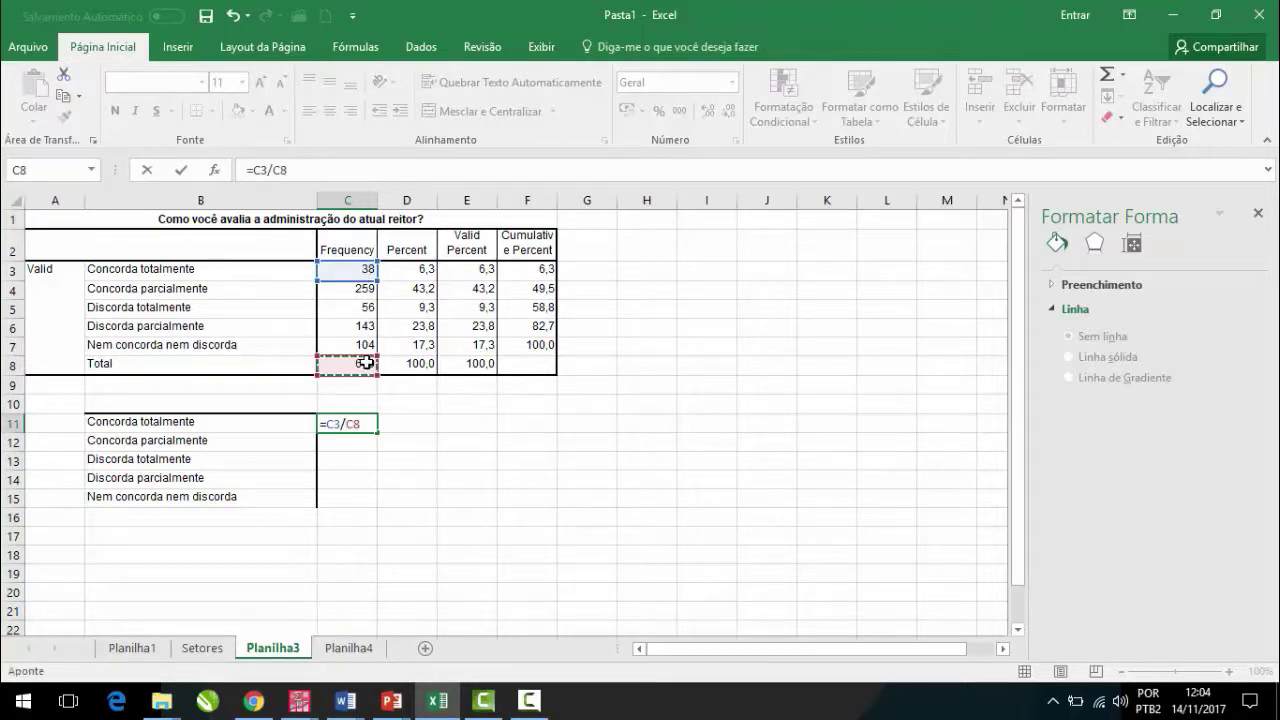
key("F4")
key("Return")
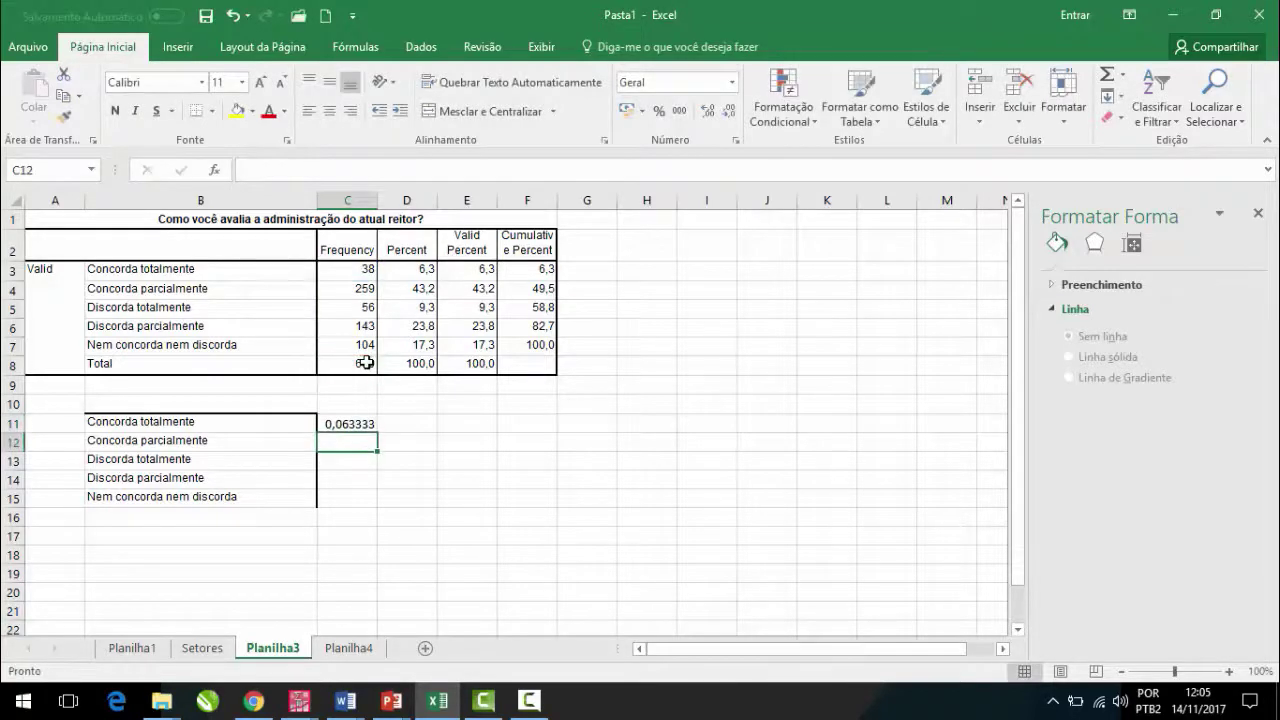
left_click(356, 420)
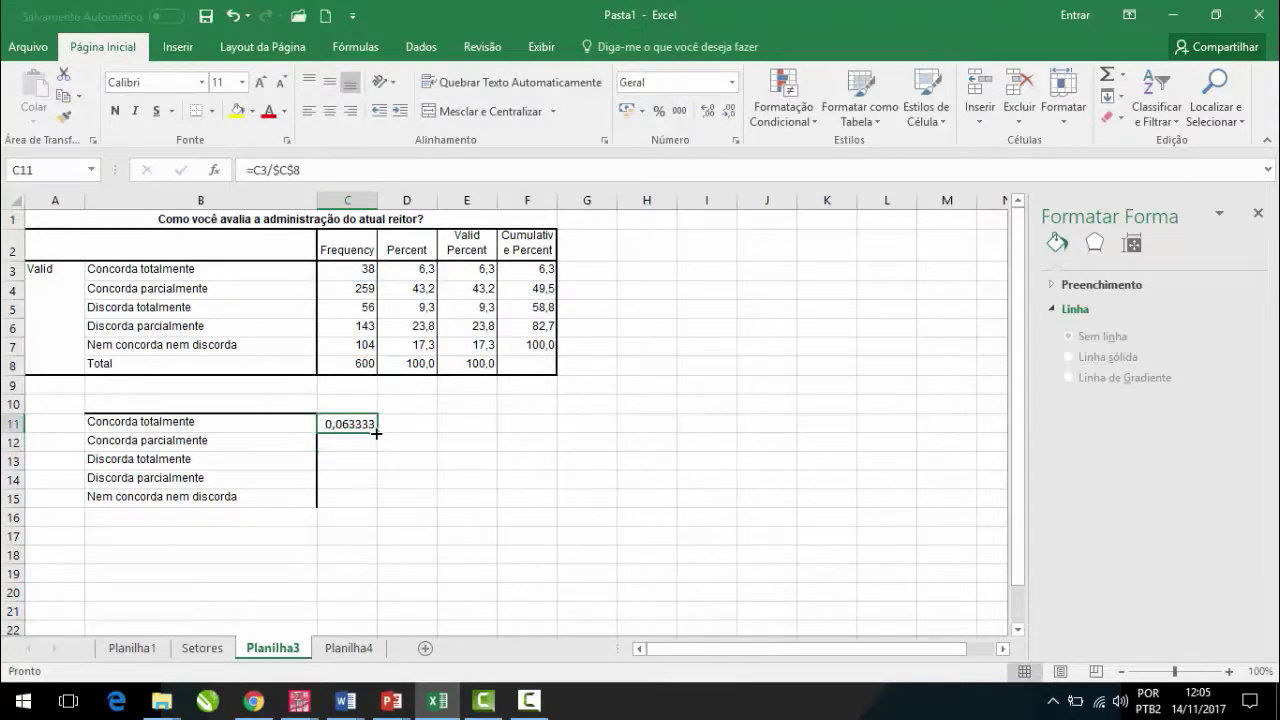
double_click(376, 432)
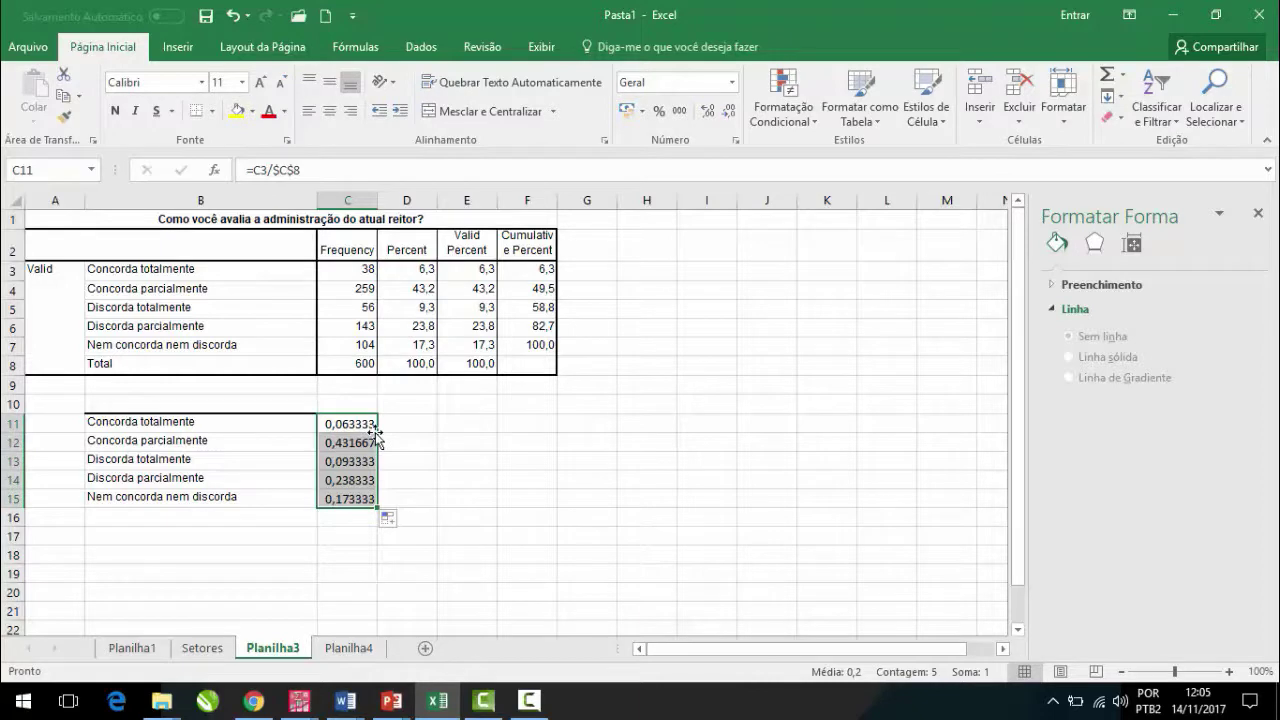
key("ctrl+z")
left_click_drag(377, 431, 363, 512)
key("ctrl+z")
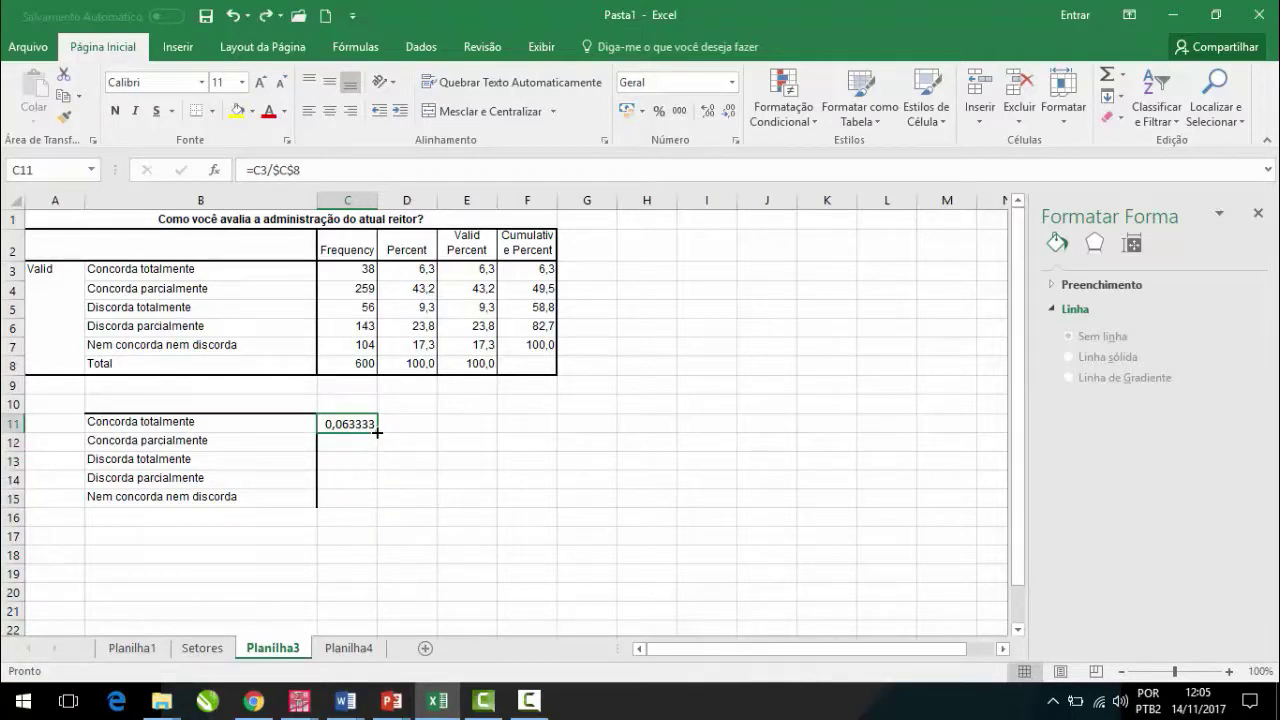
Step: Fill the C11 formula down to C15 and format C11:C15 as percentages with one decimal place
left_click_drag(377, 431, 365, 508)
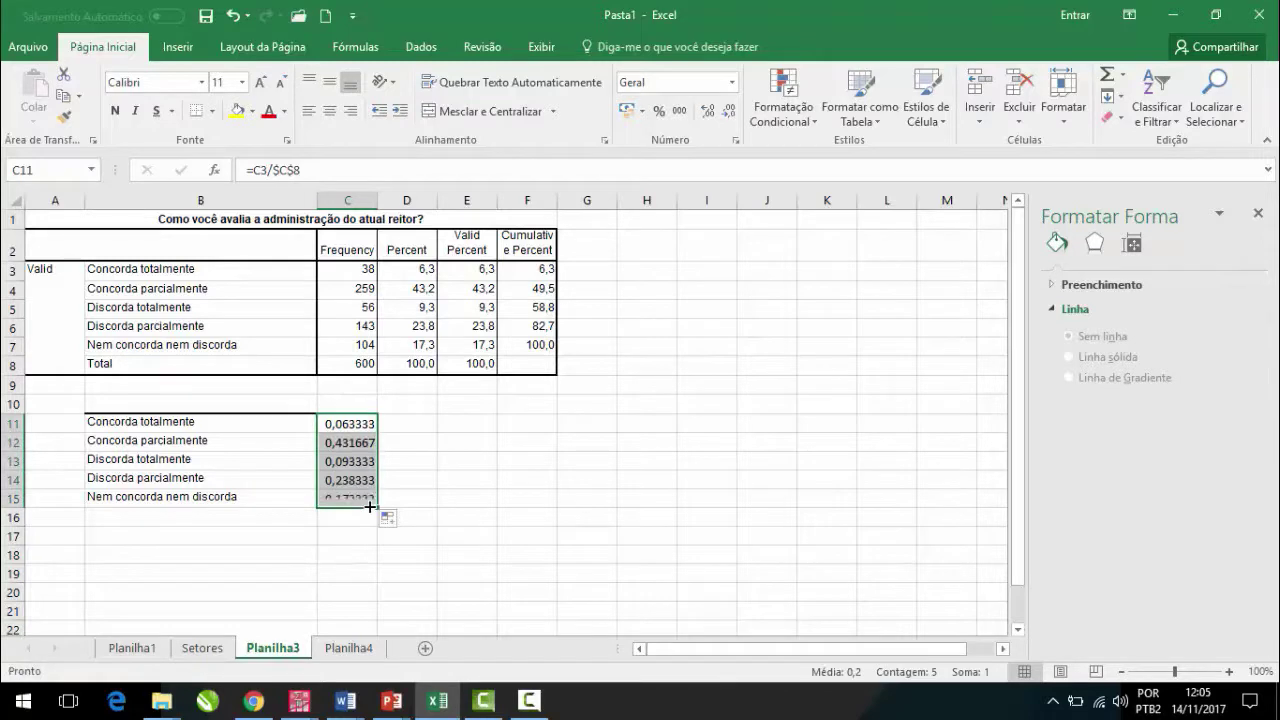
left_click(660, 112)
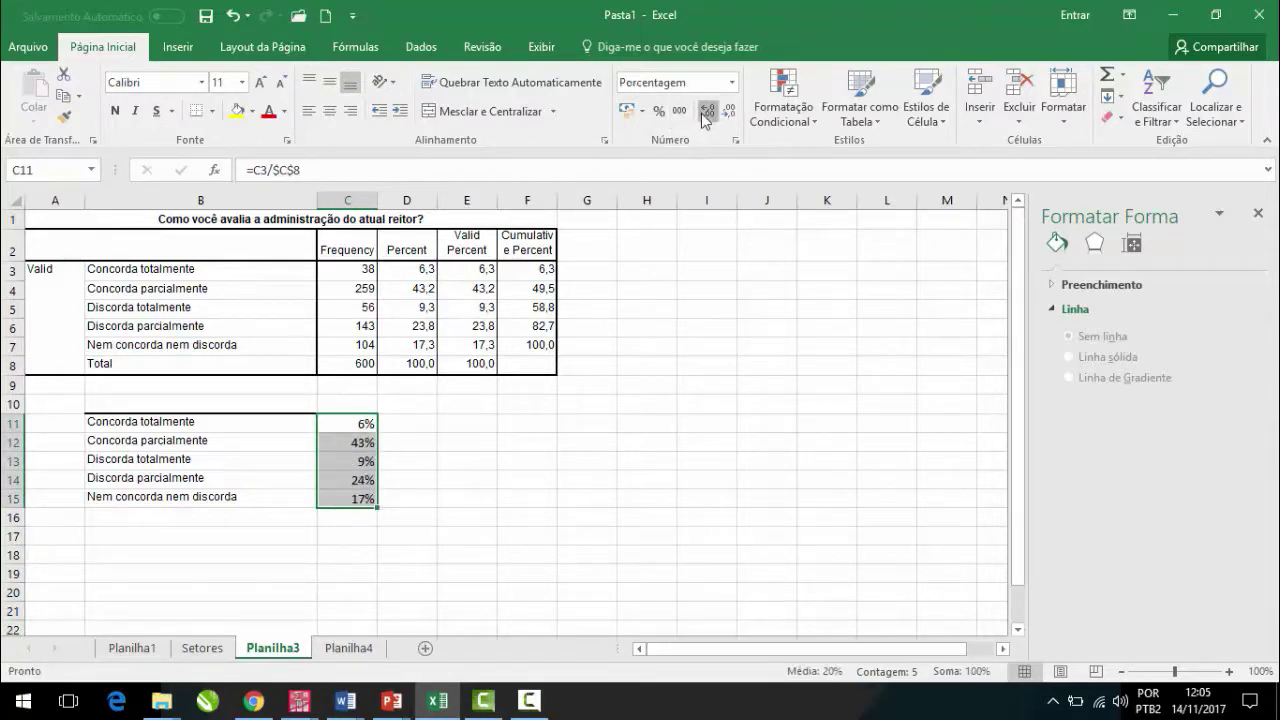
left_click(706, 113)
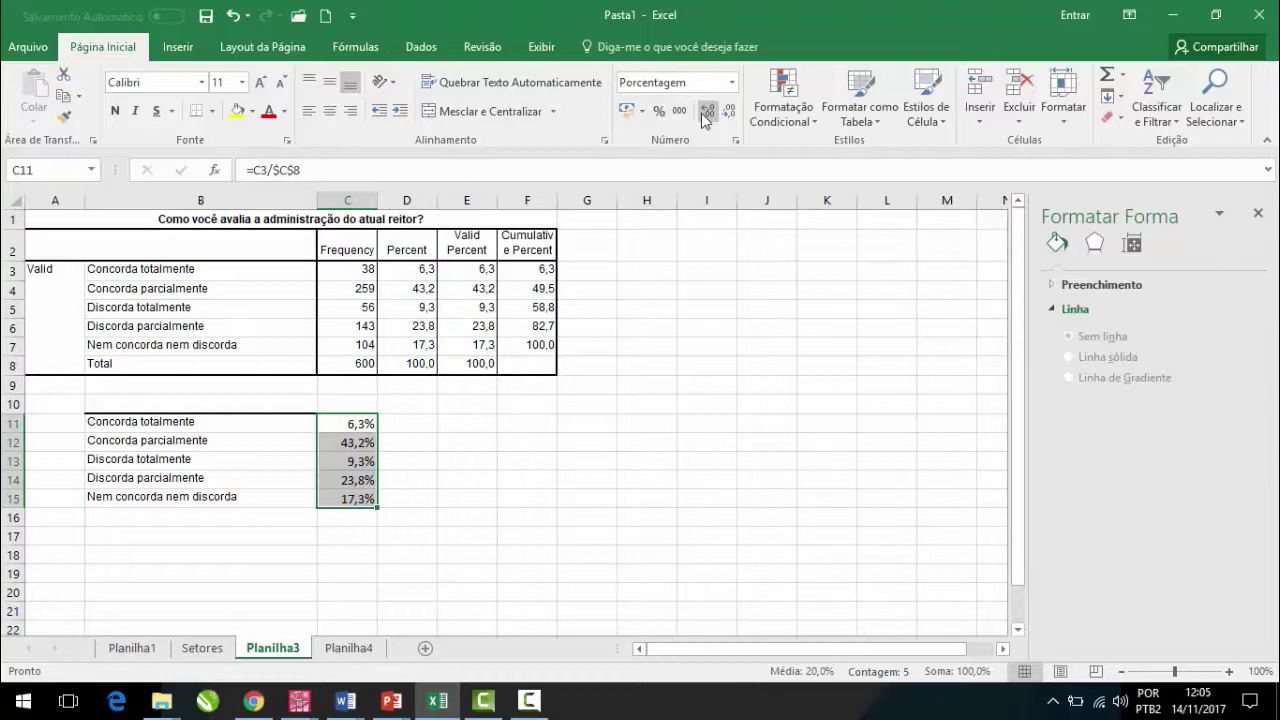
left_click(182, 50)
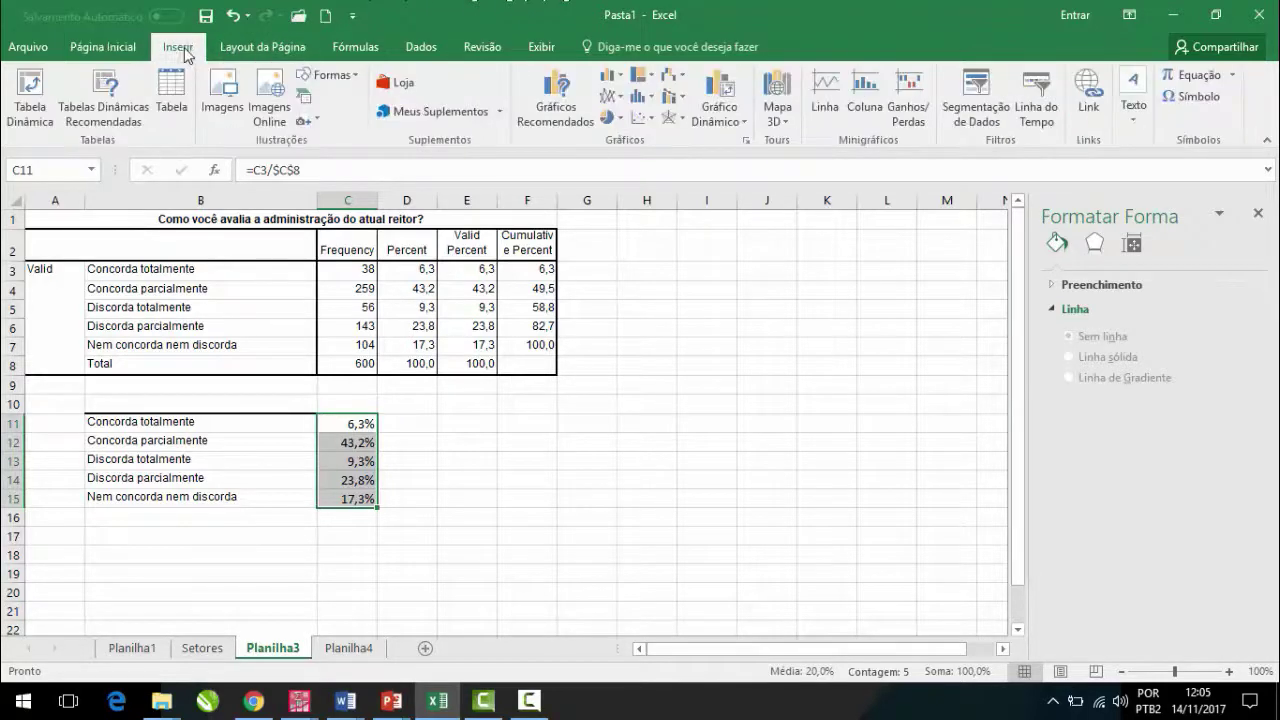
left_click(620, 78)
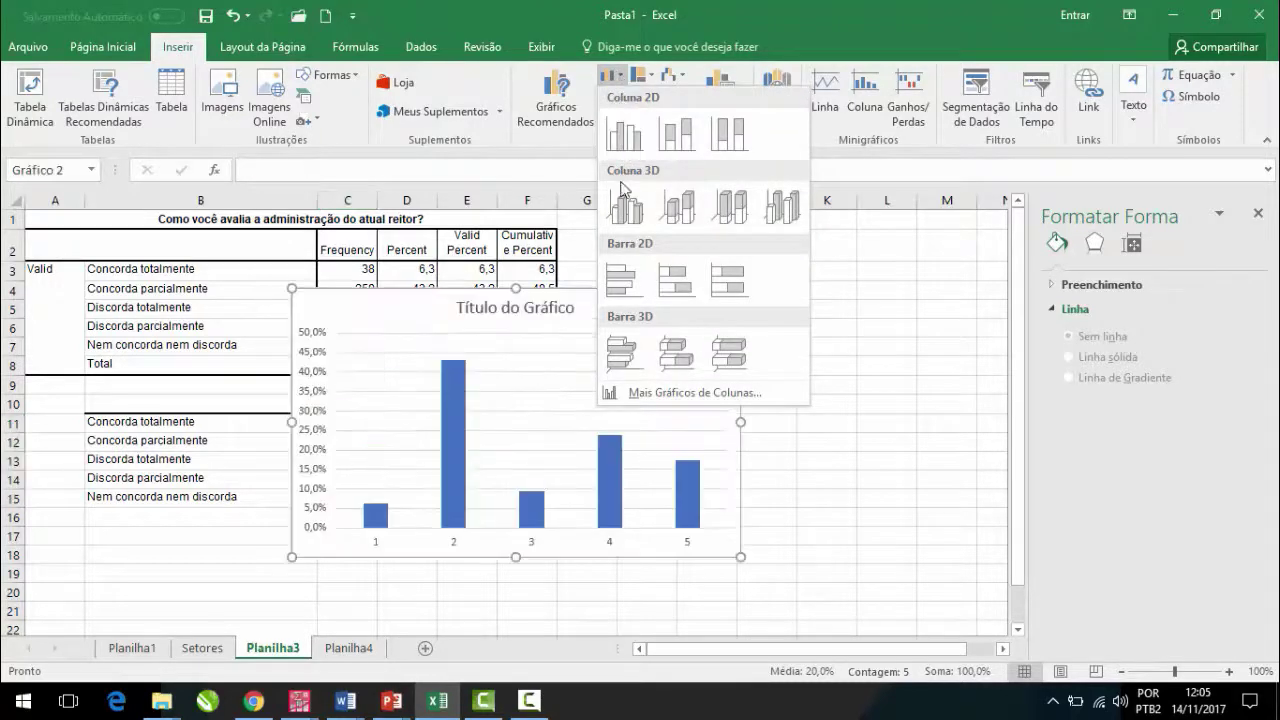
left_click(620, 203)
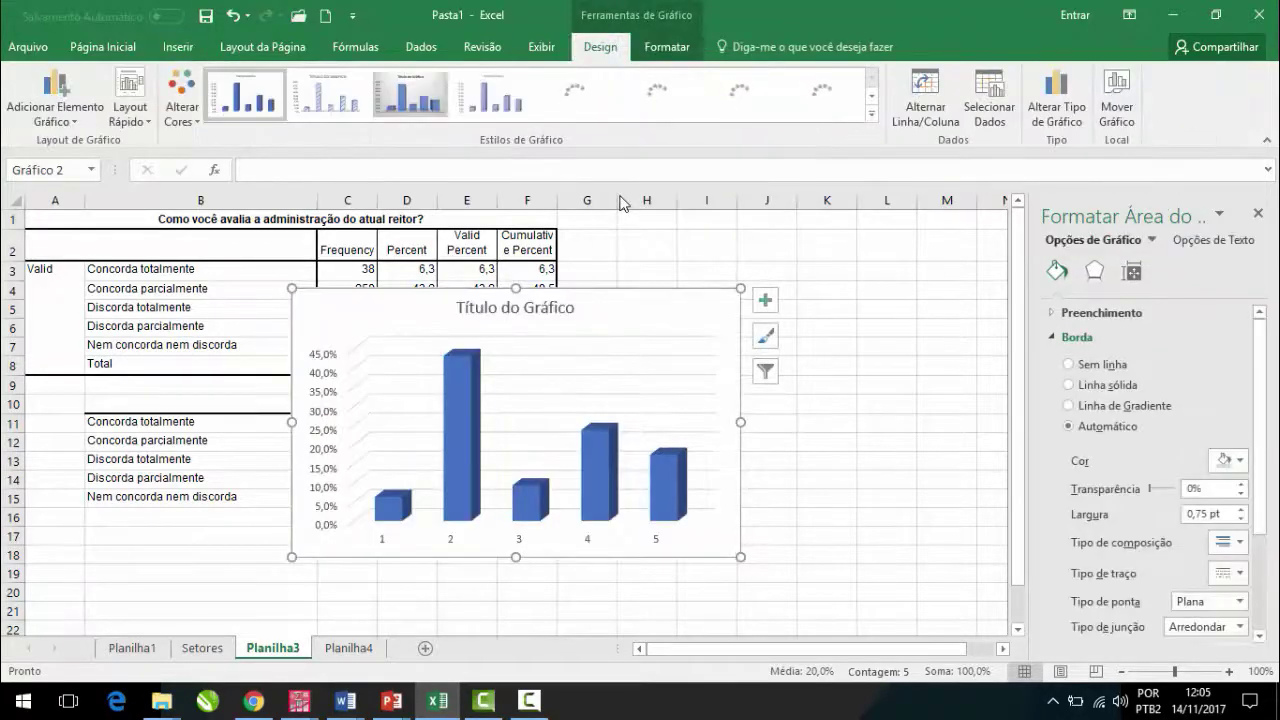
left_click(80, 52)
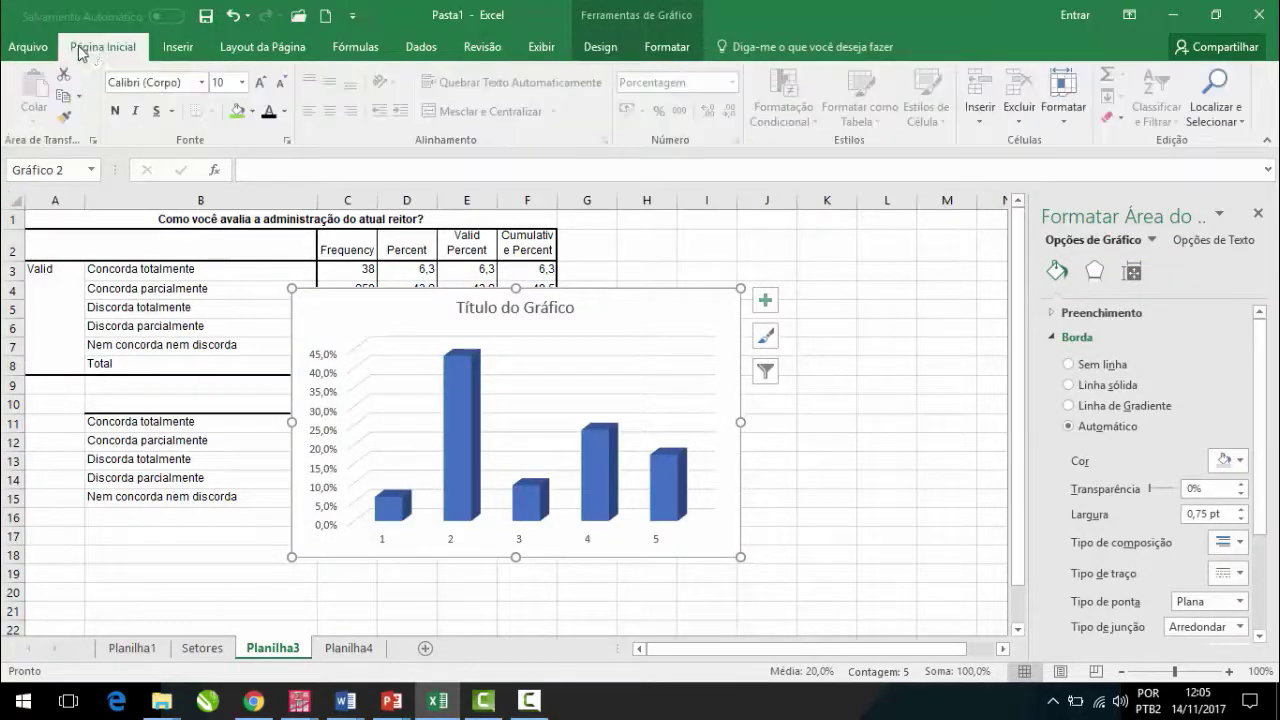
left_click(174, 88)
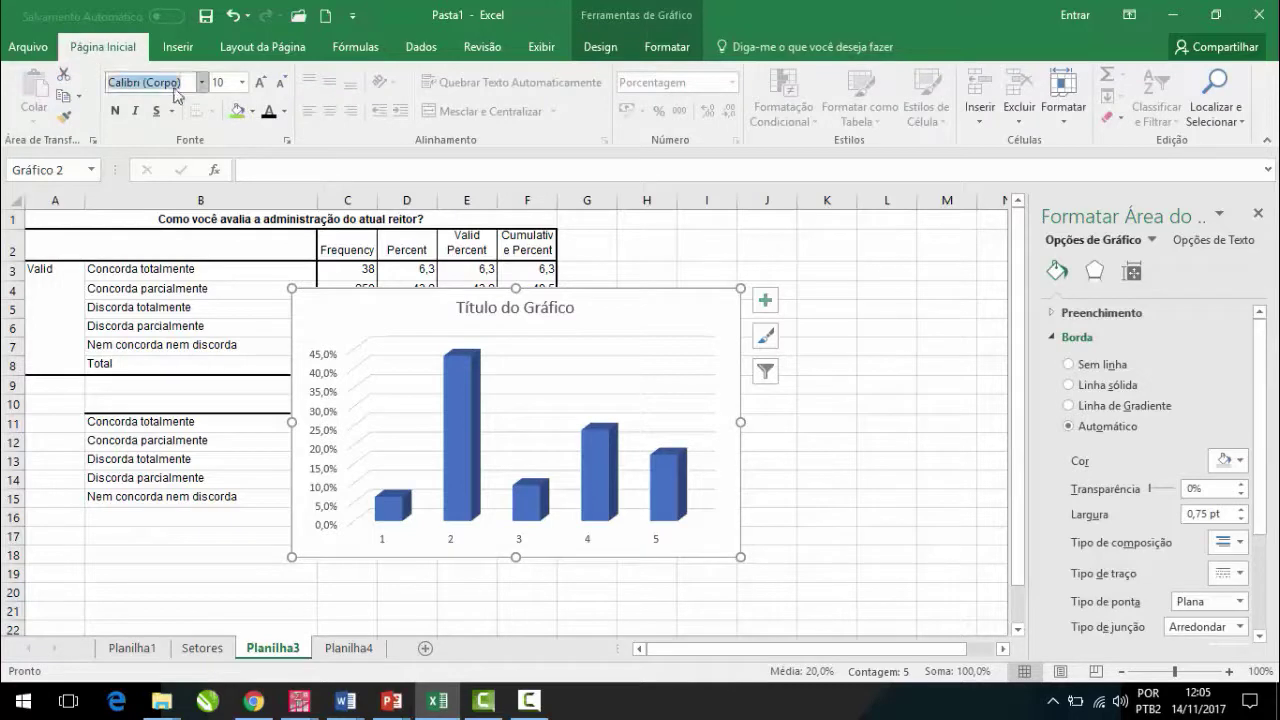
type("Arial")
key("Return")
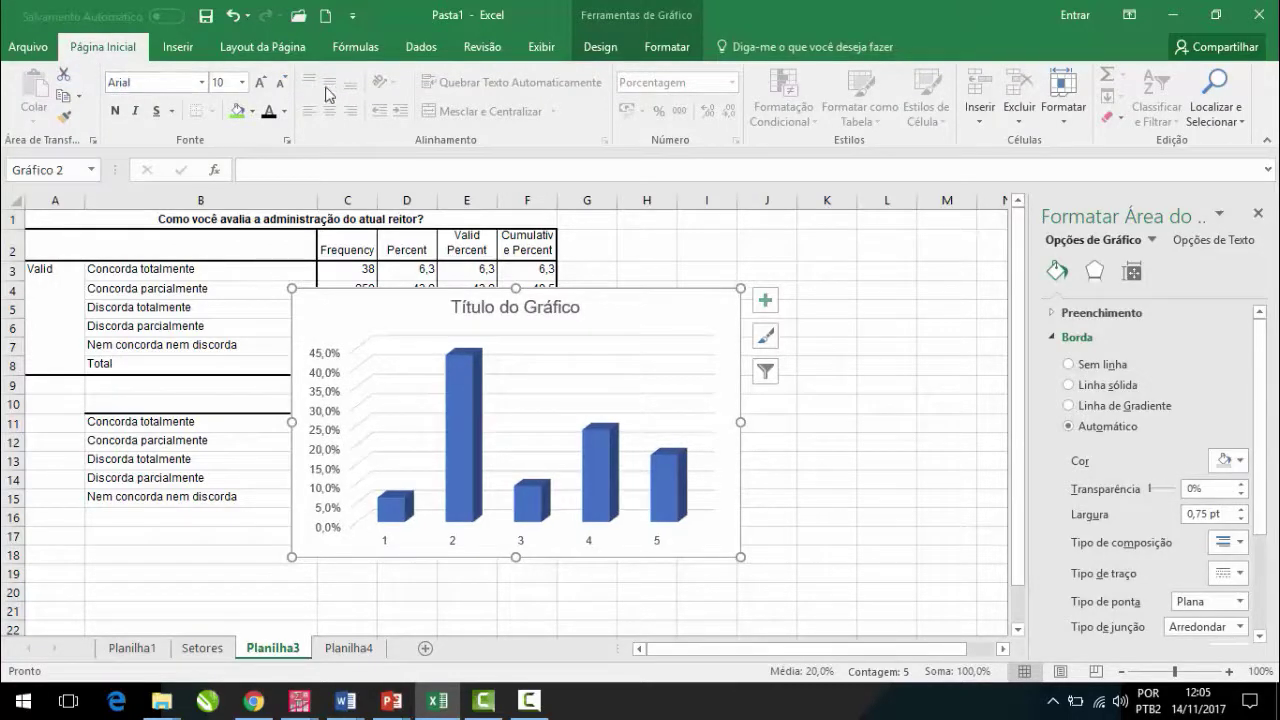
left_click(221, 80)
type("12")
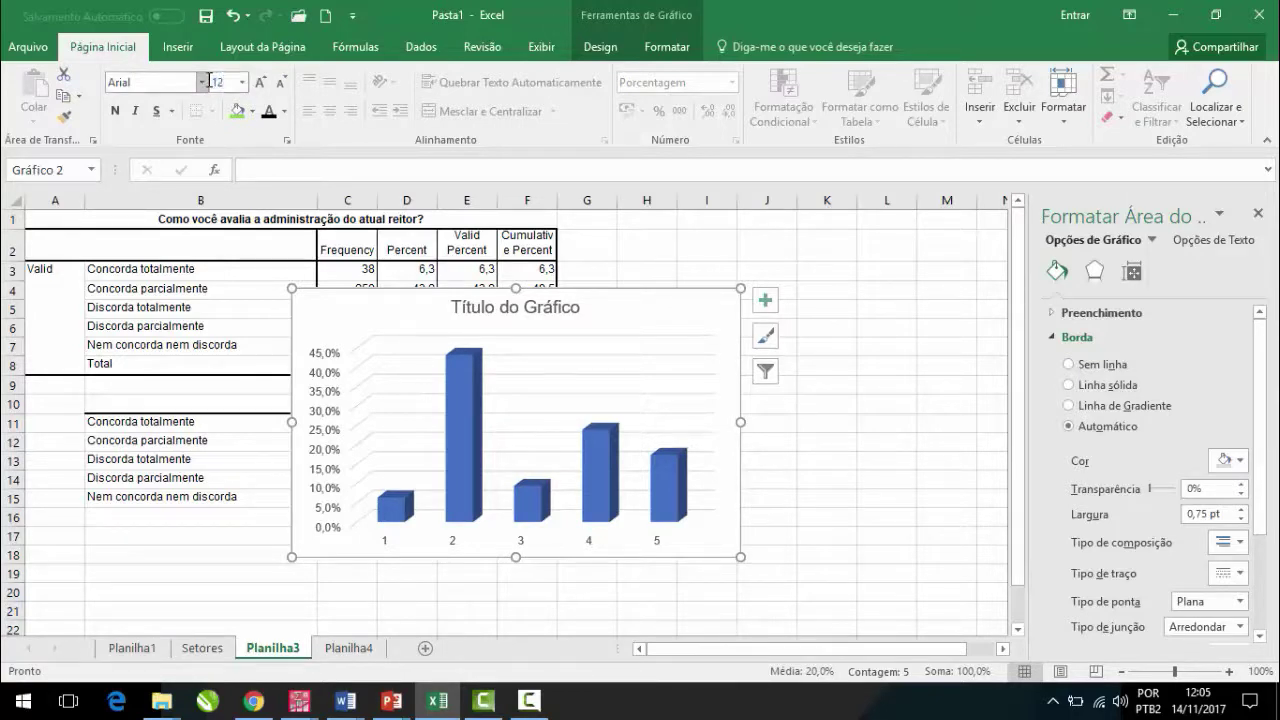
key("Return")
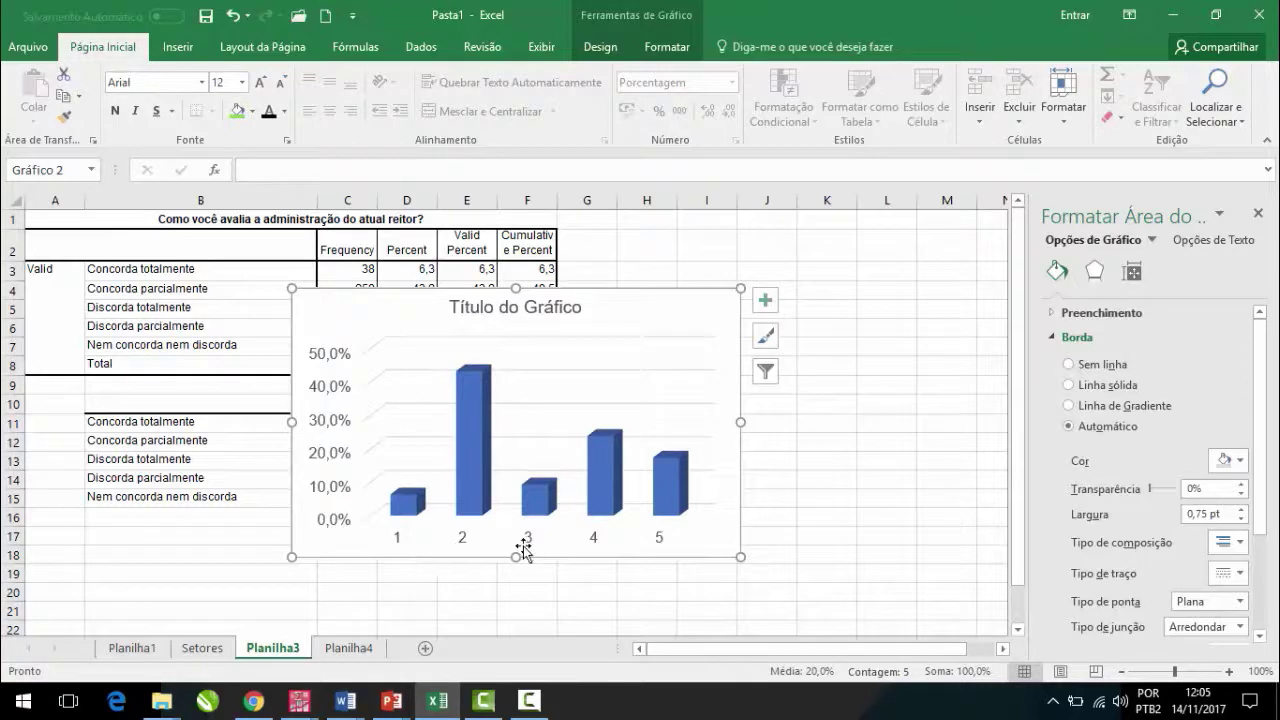
key("Delete")
Step: Insert a 3D clustered column chart from the labels and percentages in B11:C15 and widen it
left_click(224, 421)
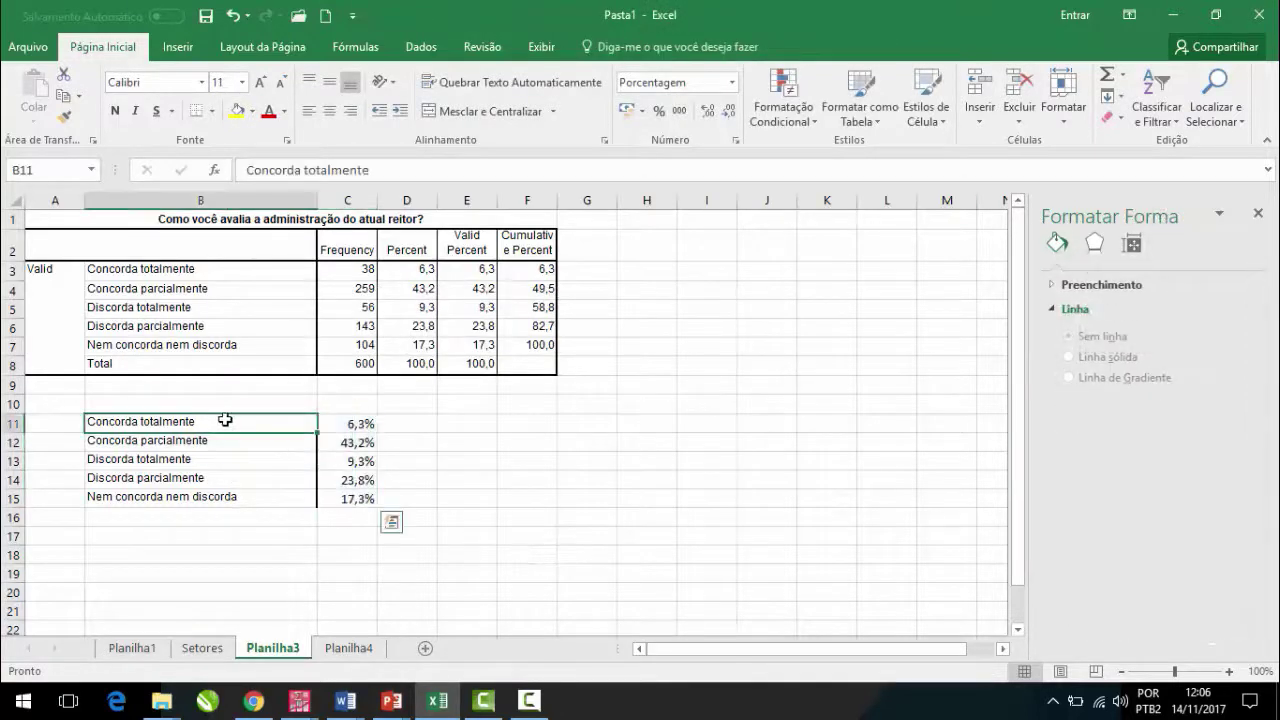
left_click_drag(366, 422, 322, 497)
left_click_drag(296, 422, 356, 497)
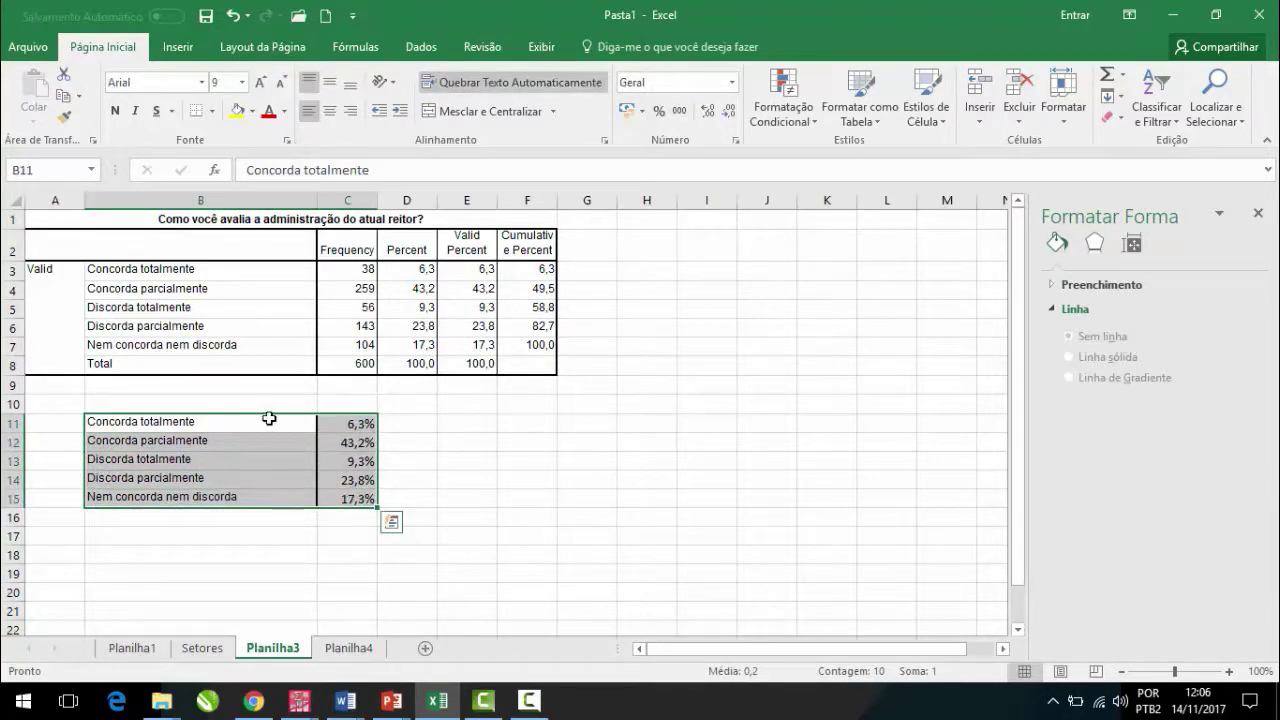
left_click(177, 47)
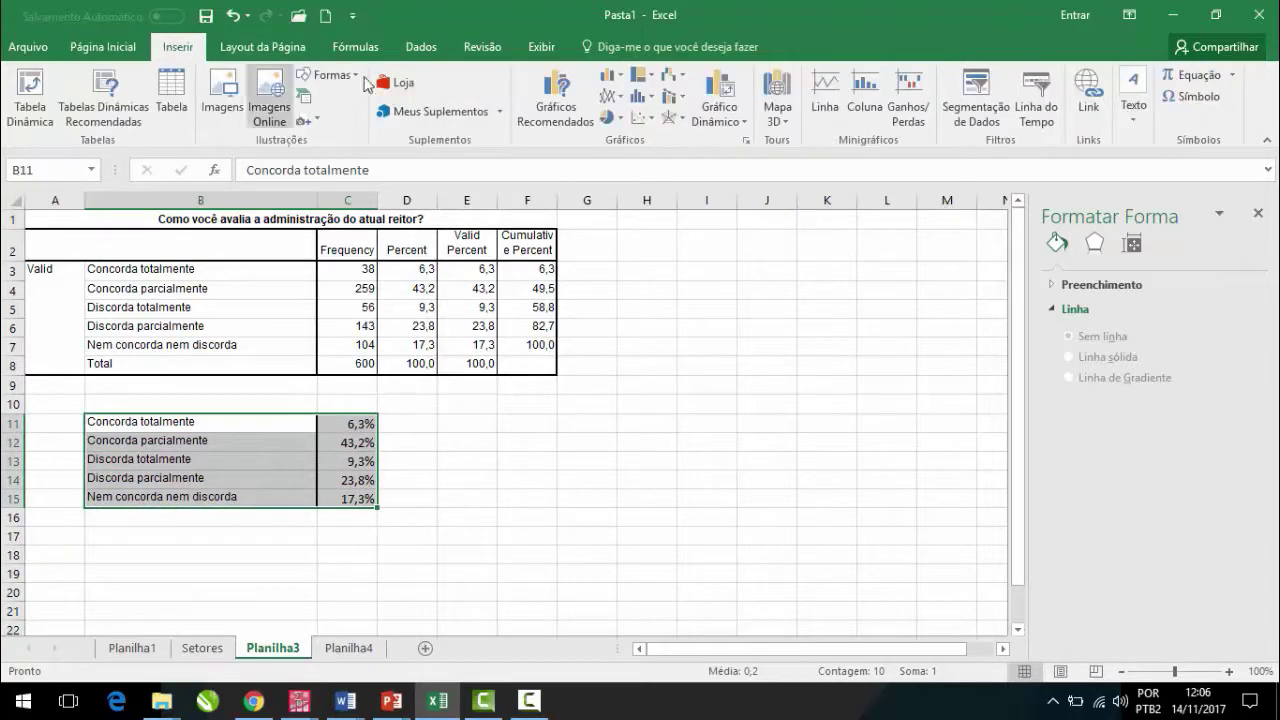
left_click(617, 78)
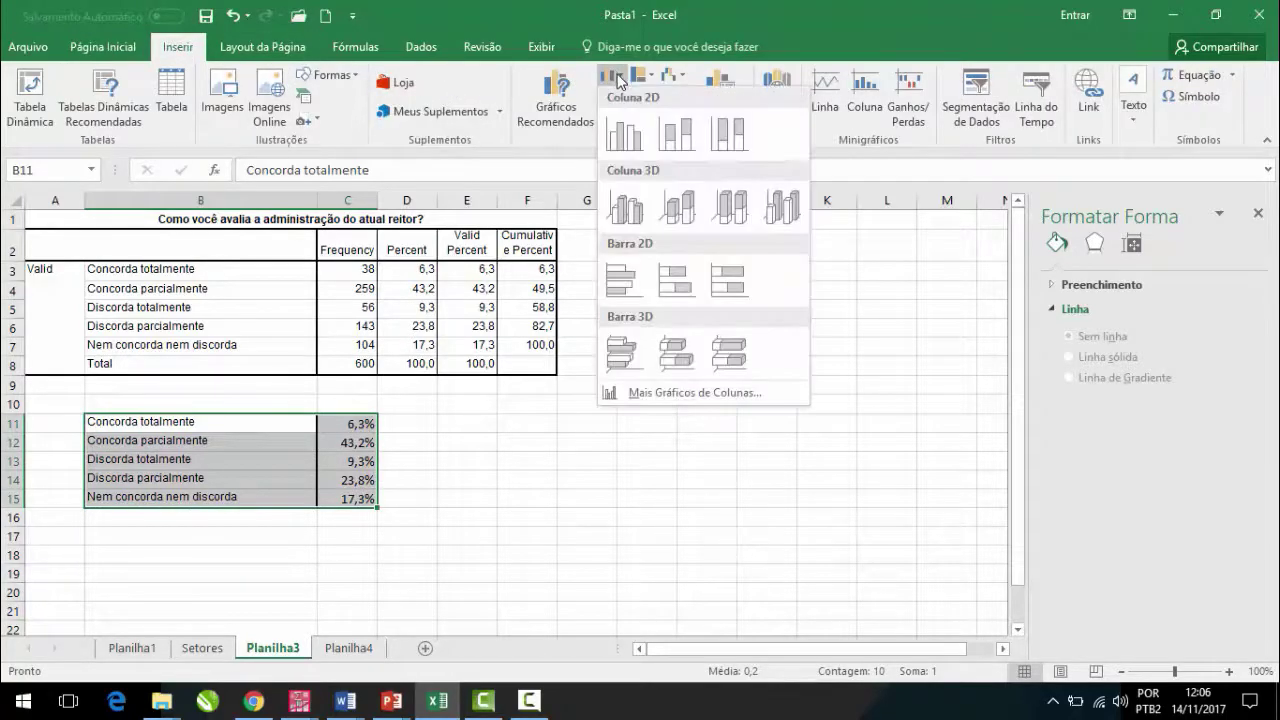
left_click(627, 207)
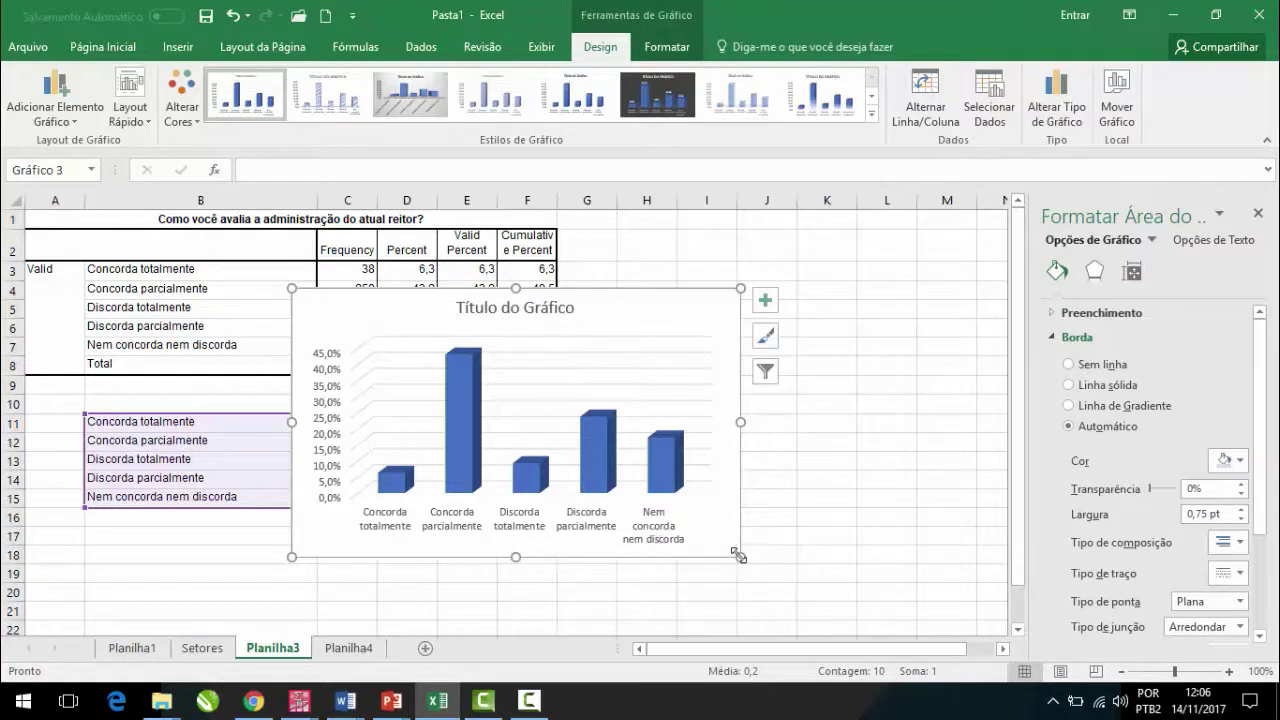
left_click_drag(739, 555, 862, 574)
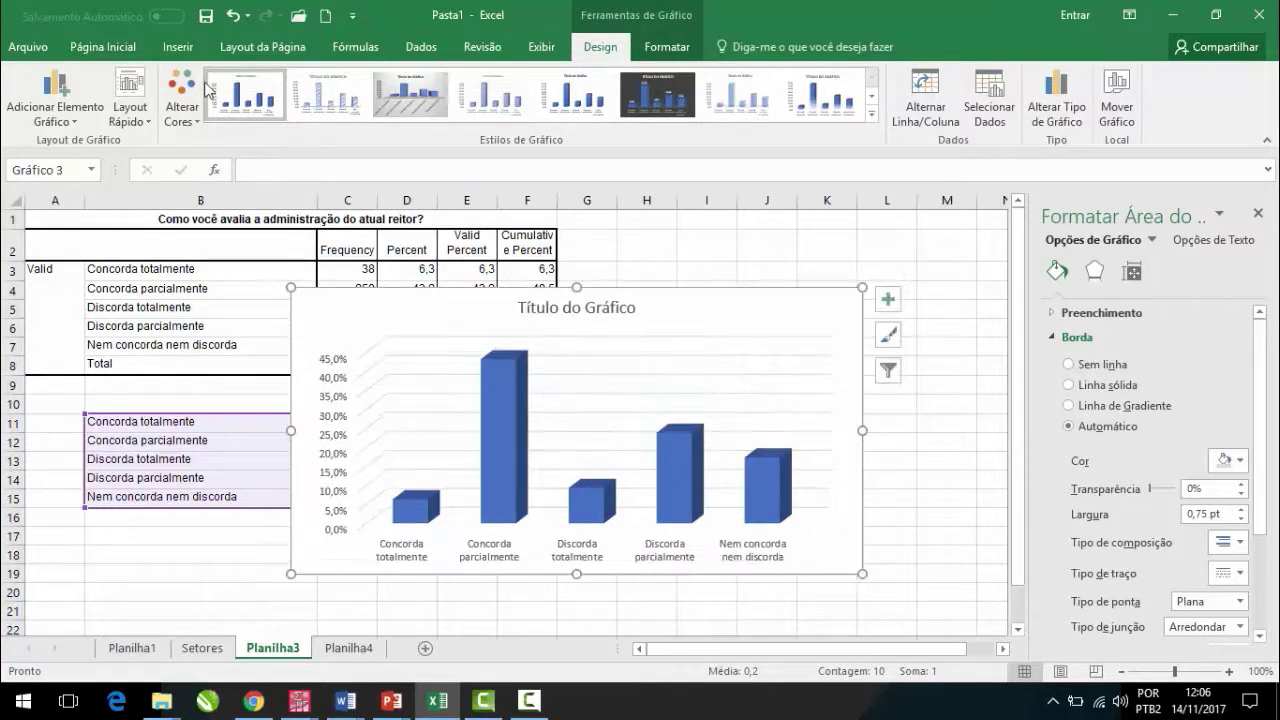
Step: Set all the chart's text to black Arial 11 and enlarge the chart further
left_click(131, 46)
left_click(178, 80)
left_click(182, 86)
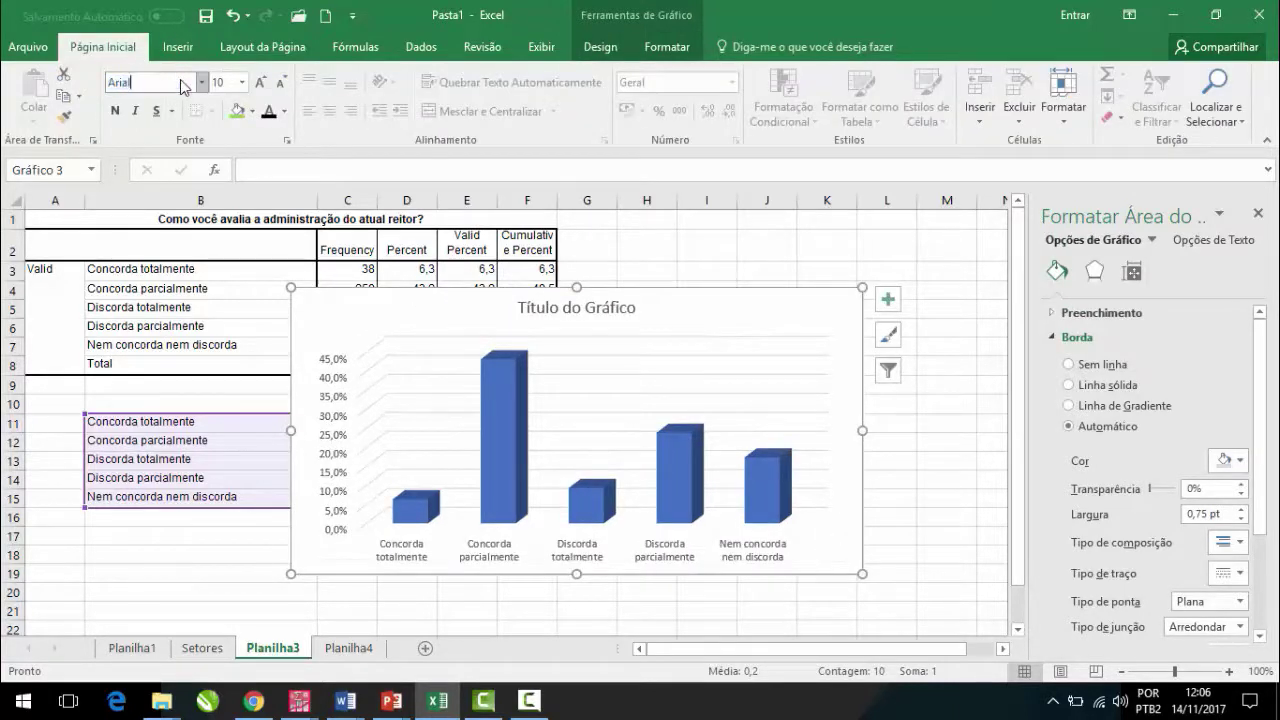
key("Return")
left_click(219, 83)
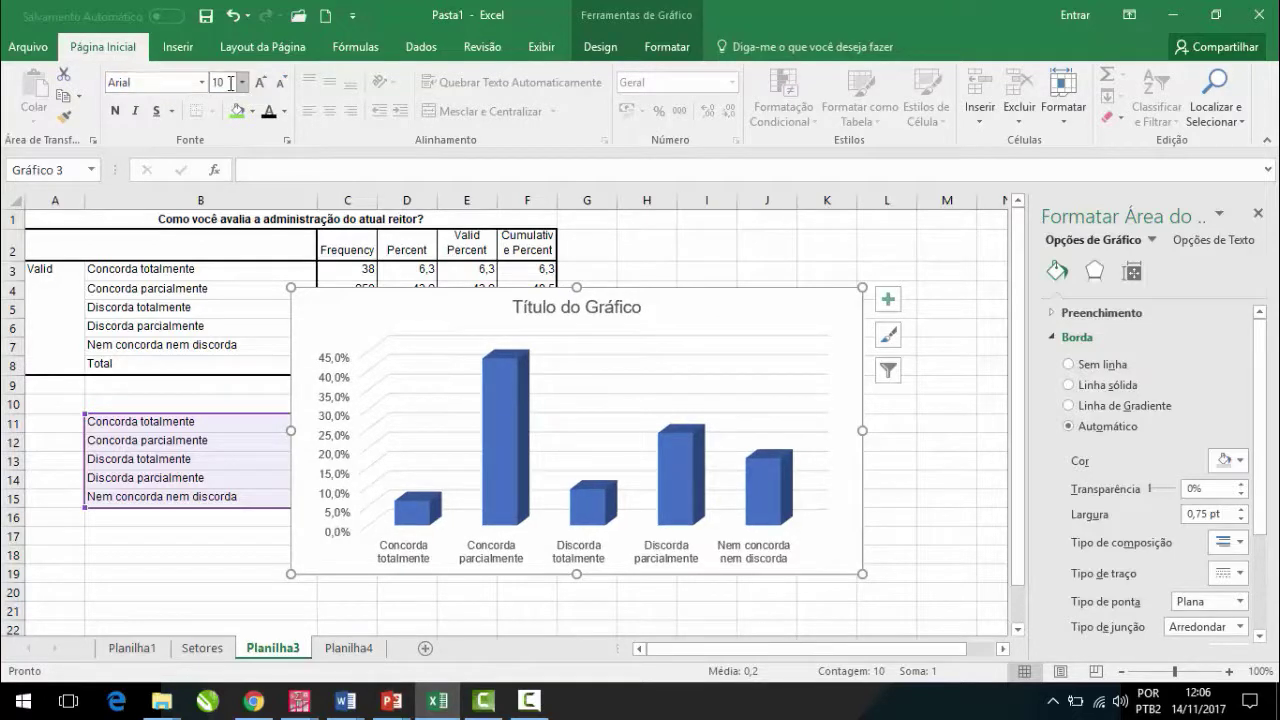
type("11")
key("Return")
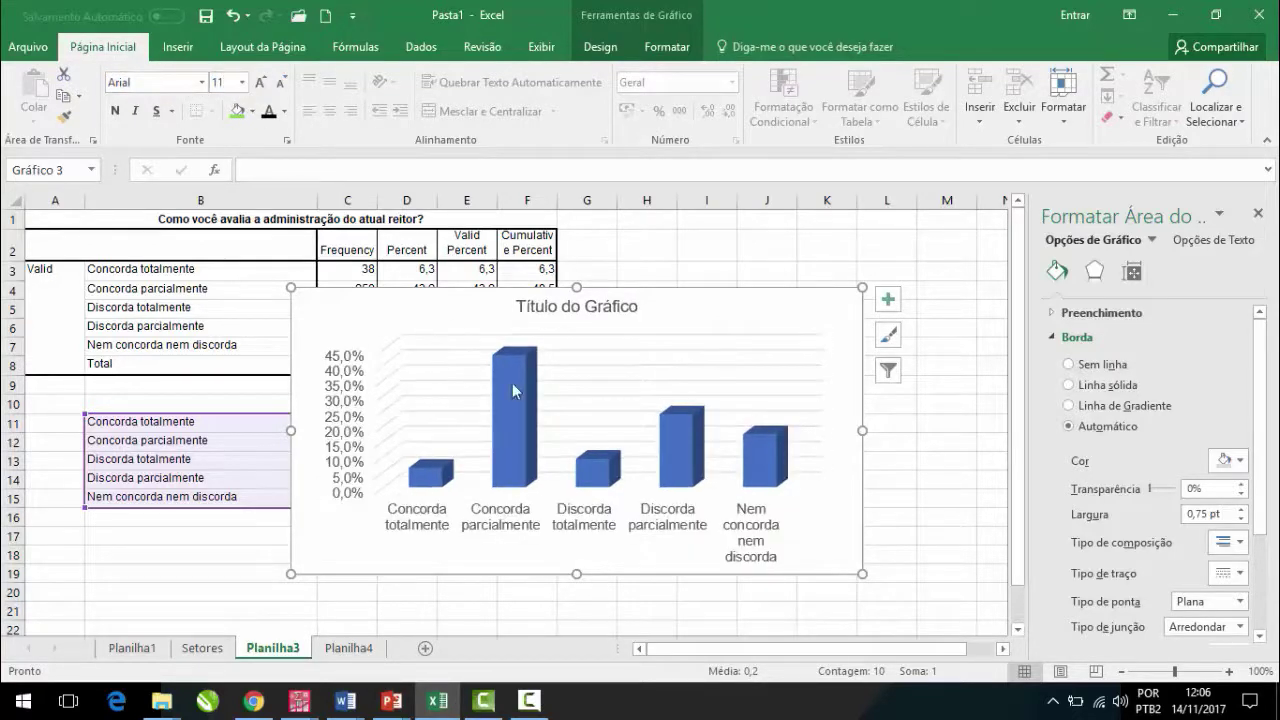
left_click_drag(862, 574, 949, 590)
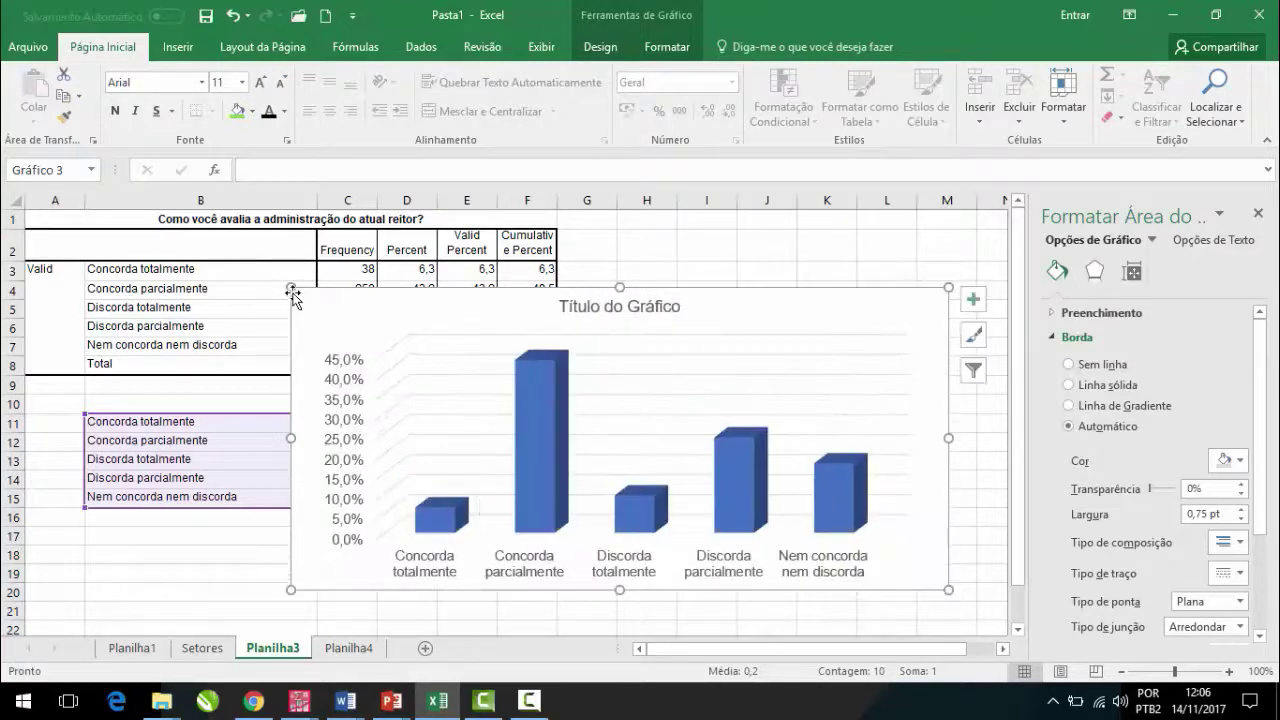
left_click_drag(291, 288, 274, 284)
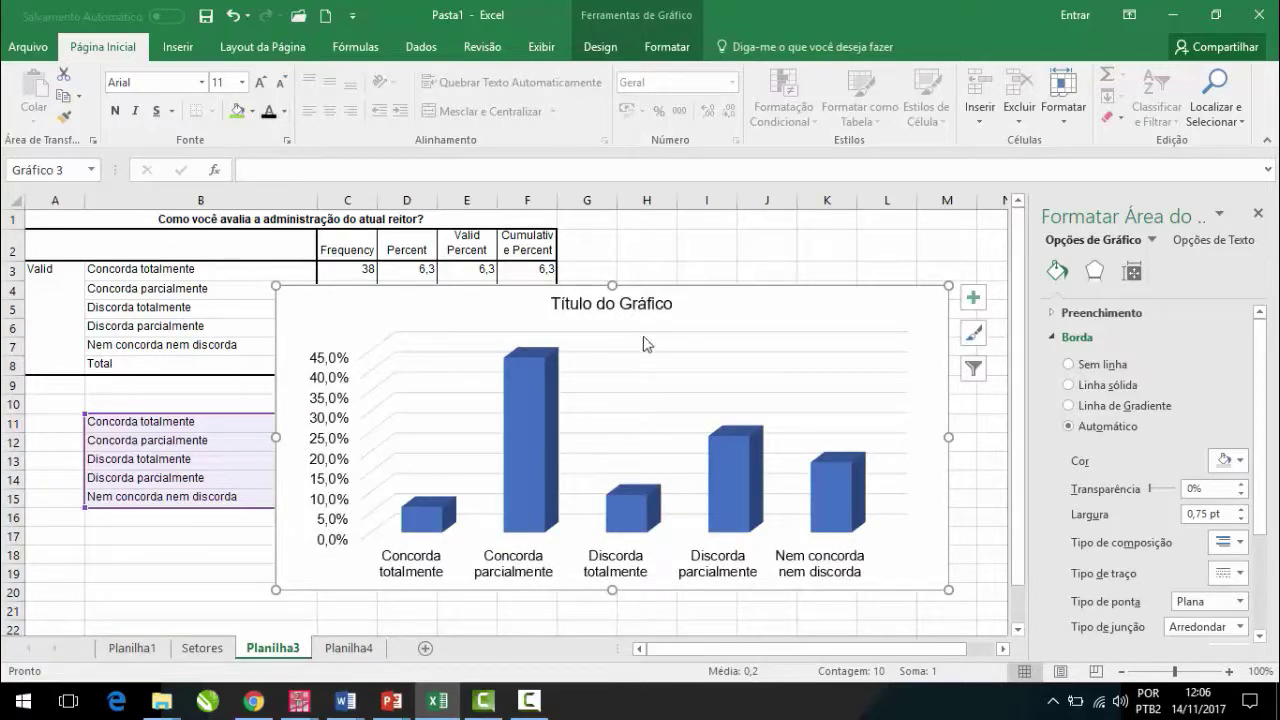
Step: Delete the placeholder title from the chart
left_click(611, 310)
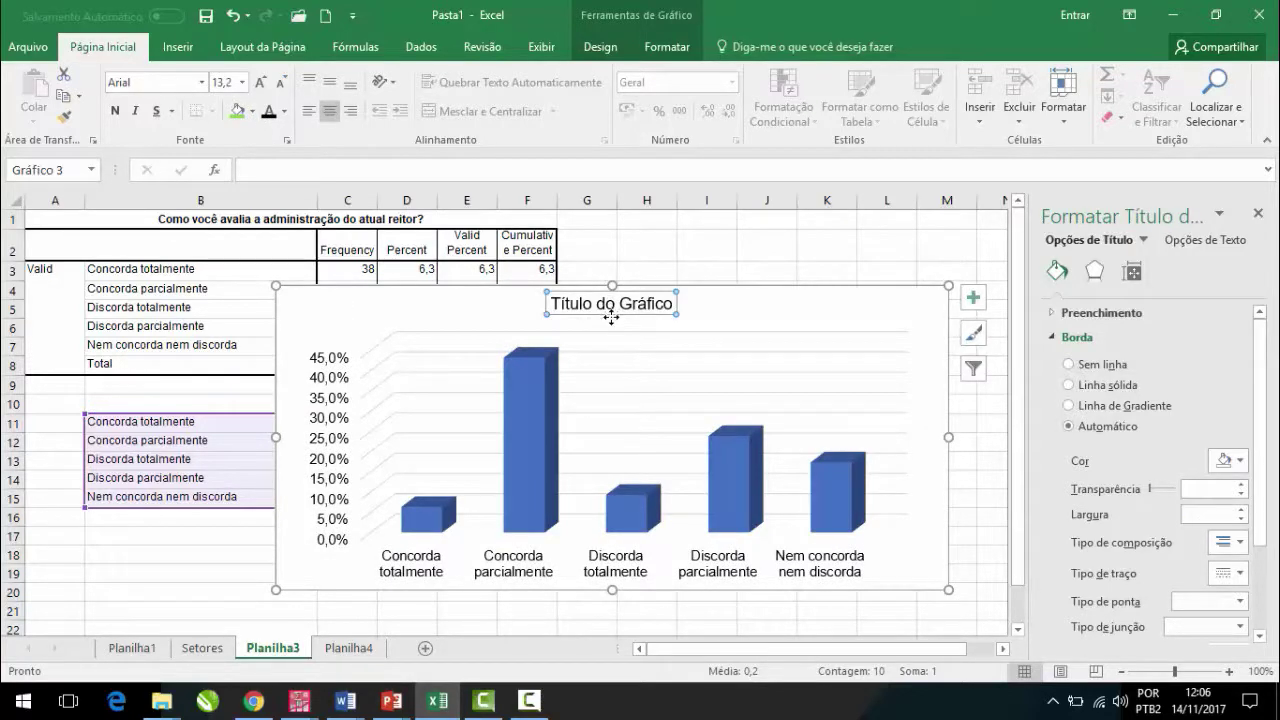
key("Delete")
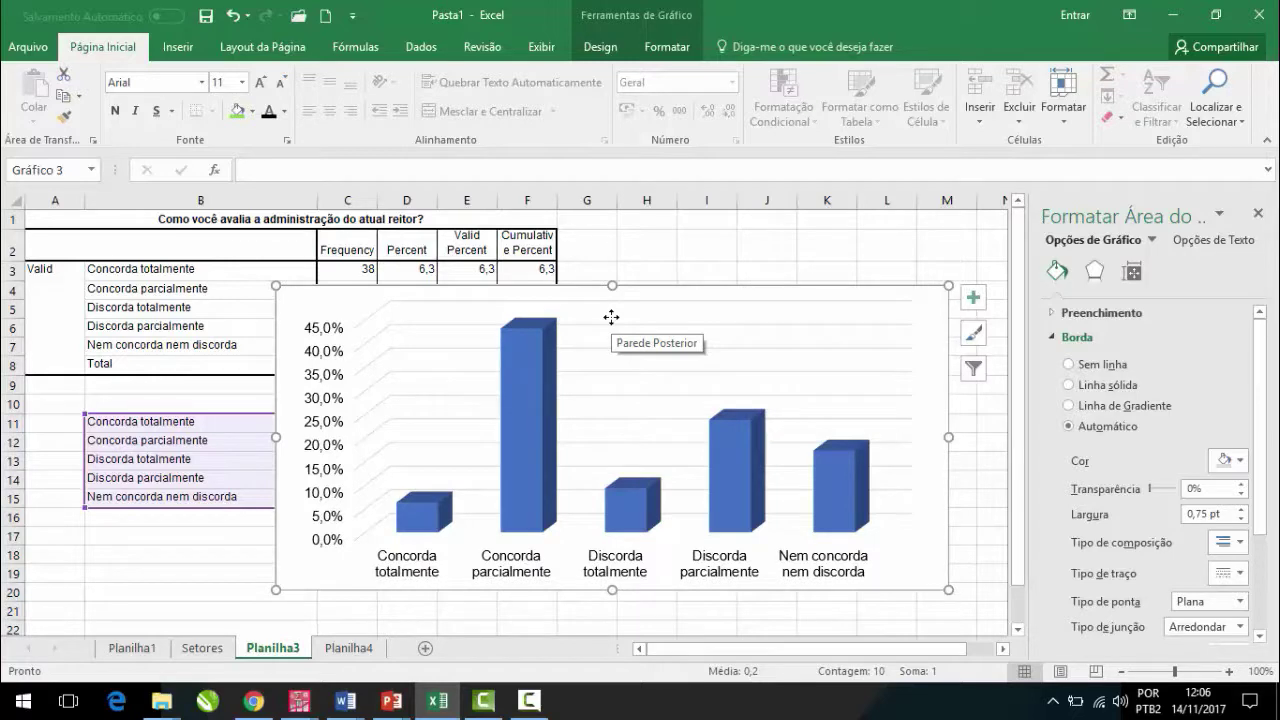
Step: Set the vertical axis maximum to 0,8 and its major unit to 0,2
right_click(328, 518)
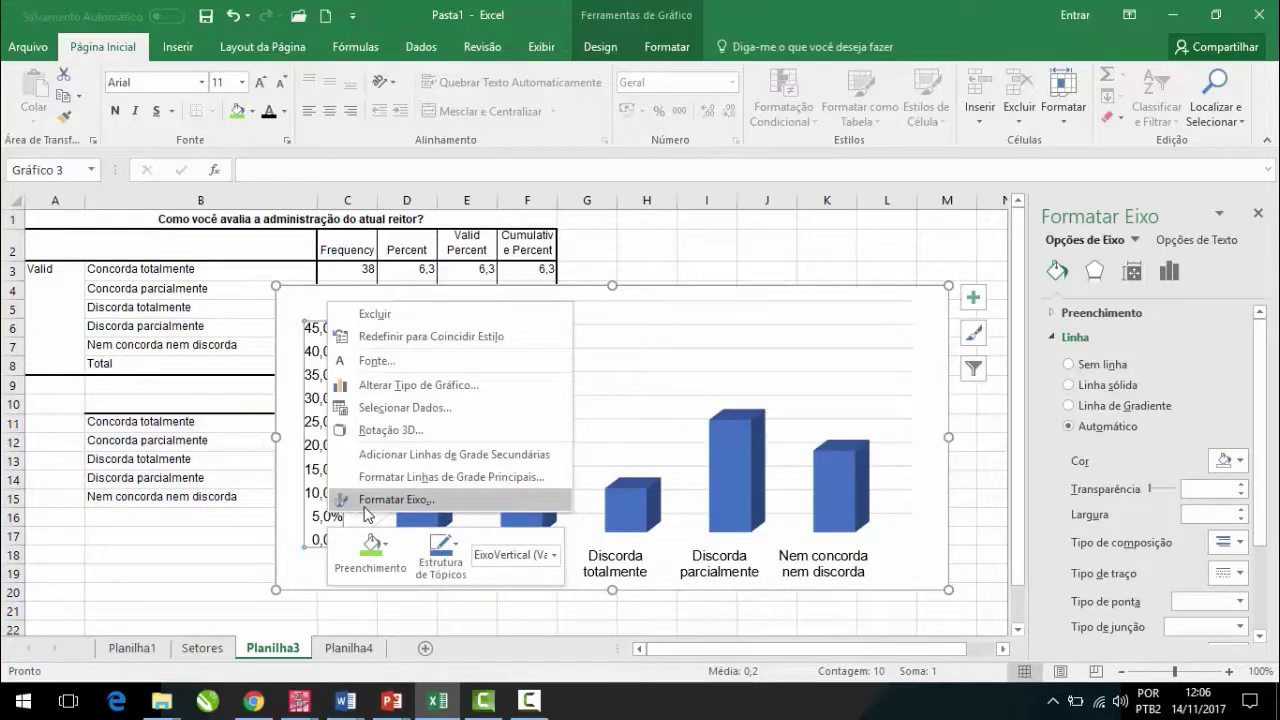
left_click(396, 499)
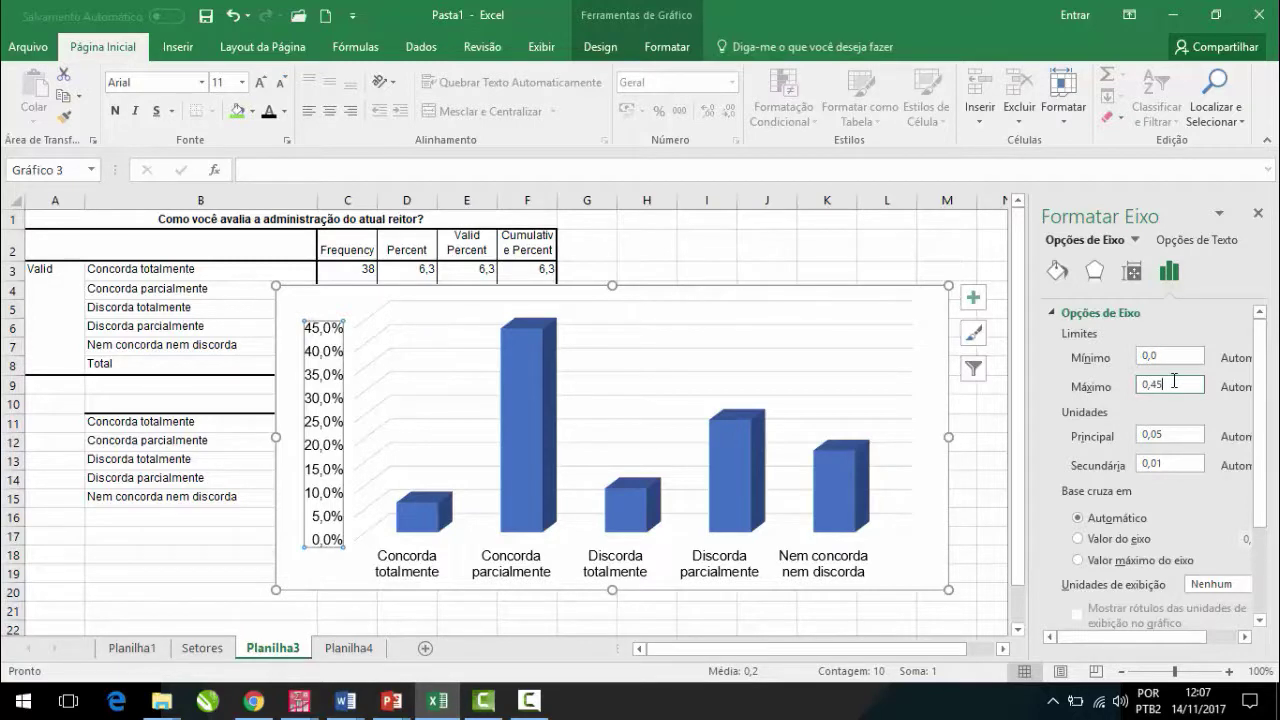
key("BackSpace")
key("BackSpace")
left_click(1172, 356)
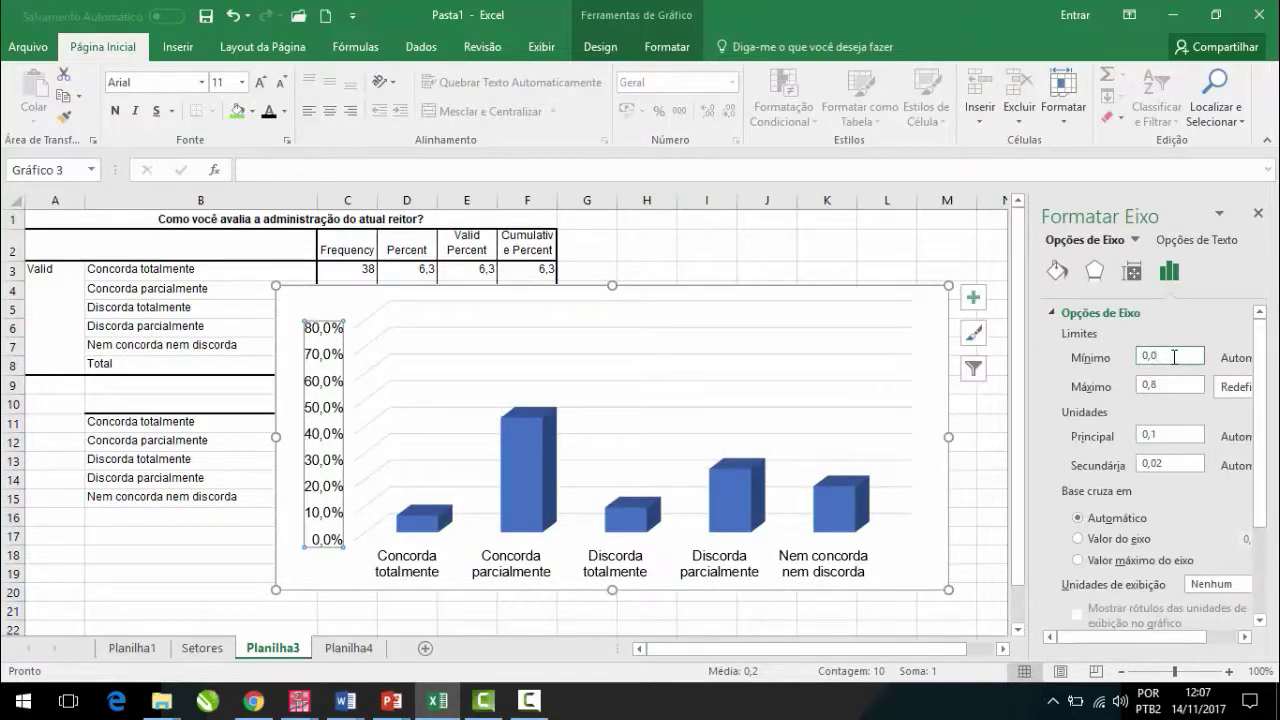
left_click(1178, 388)
left_click(1151, 438)
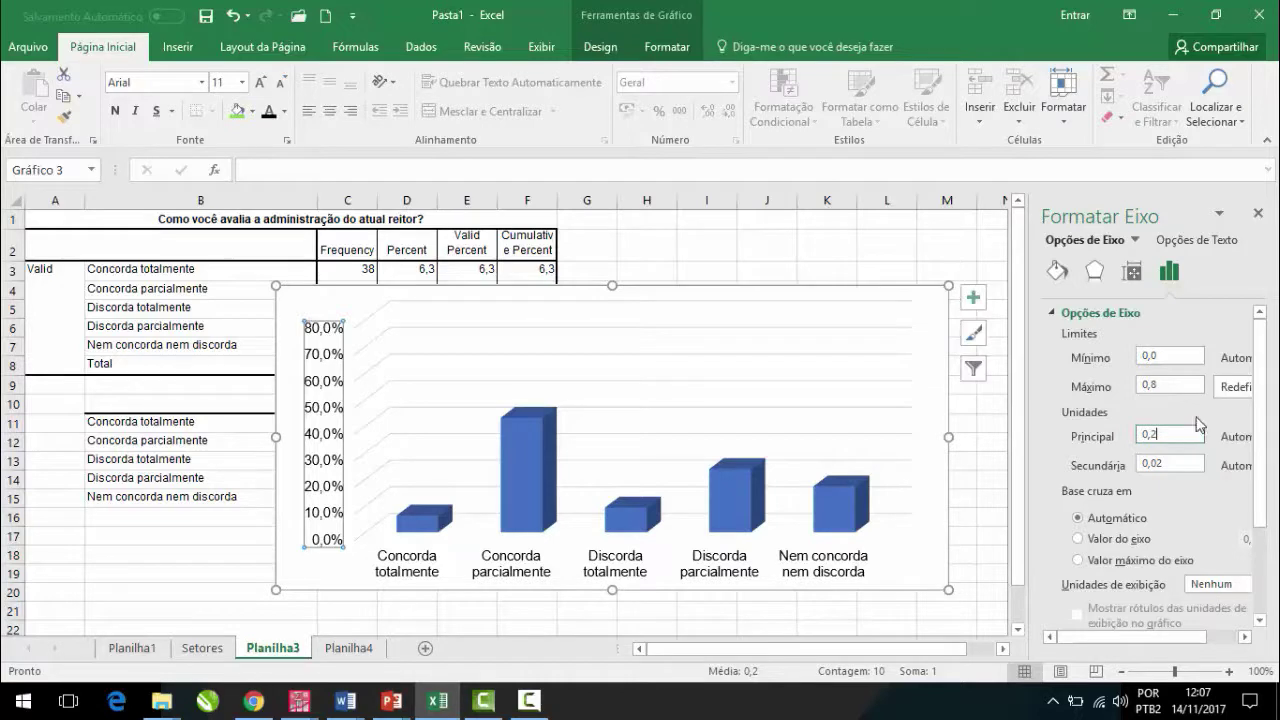
left_click(1195, 386)
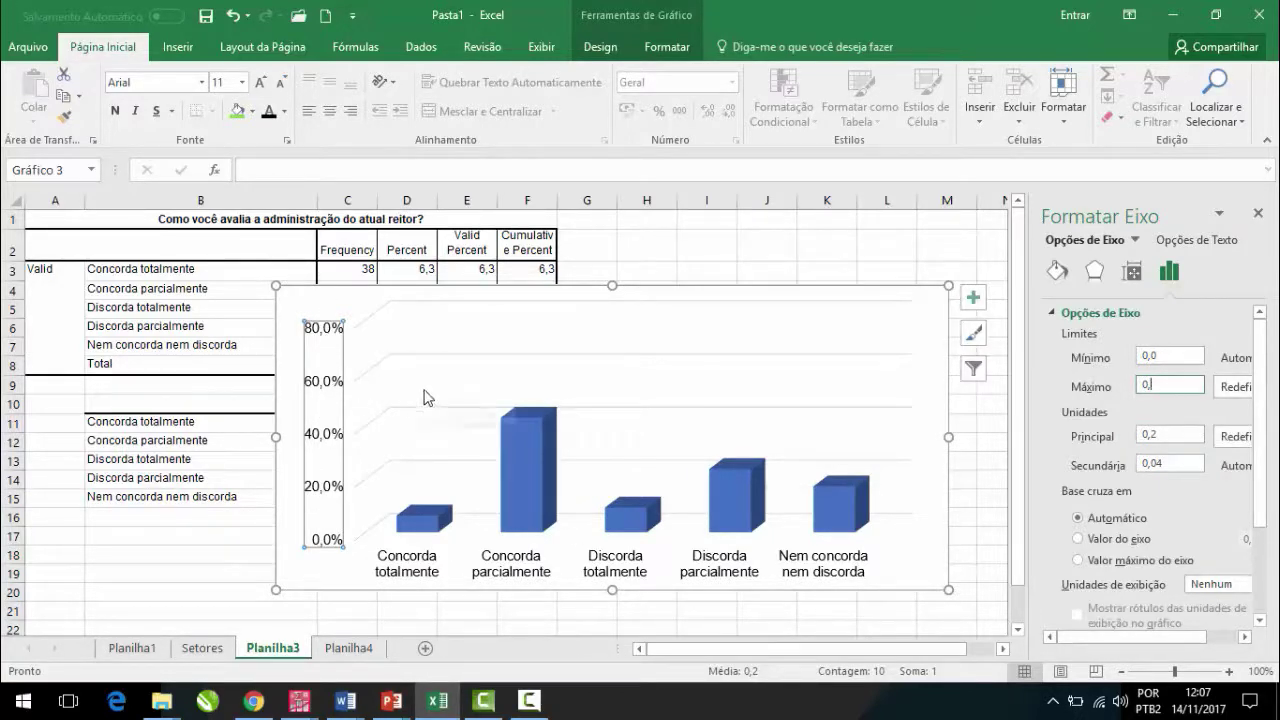
Step: Try a major unit of 0,1 on the vertical axis and return it to 0,2, keeping the maximum at 0,8
key("BackSpace")
type("8")
left_click(1168, 434)
key("BackSpace")
type("1")
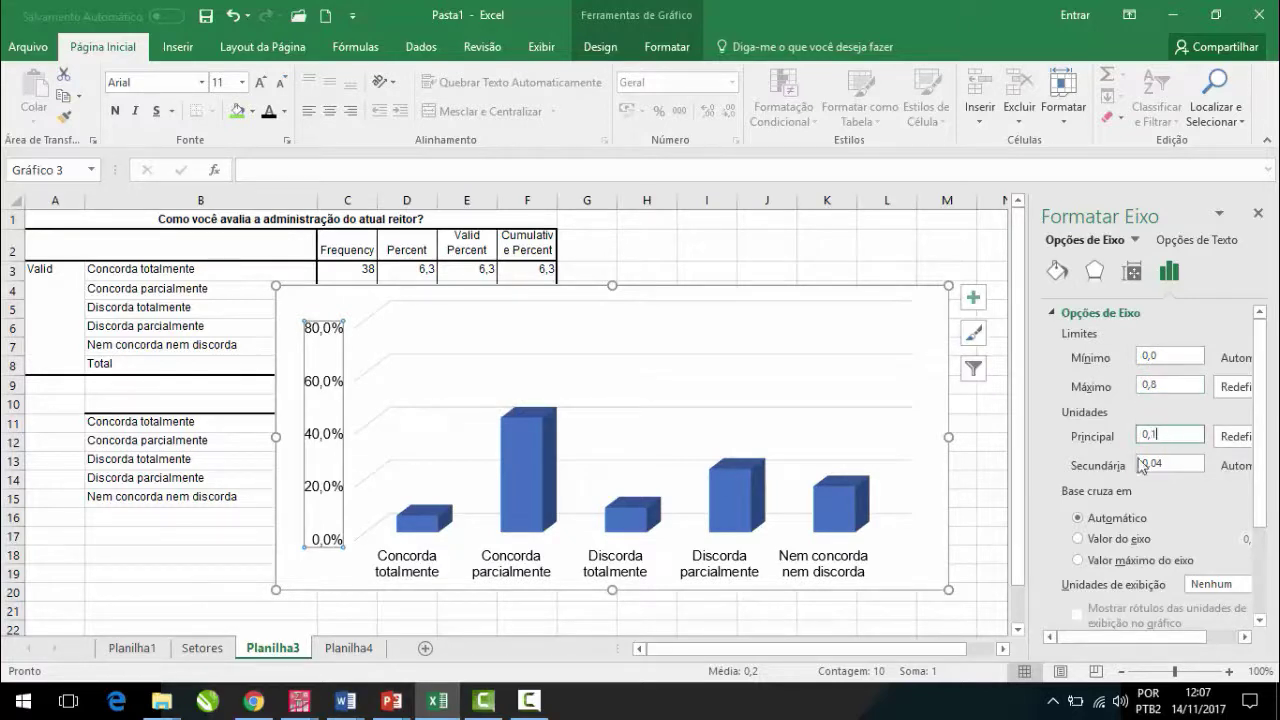
left_click(1190, 385)
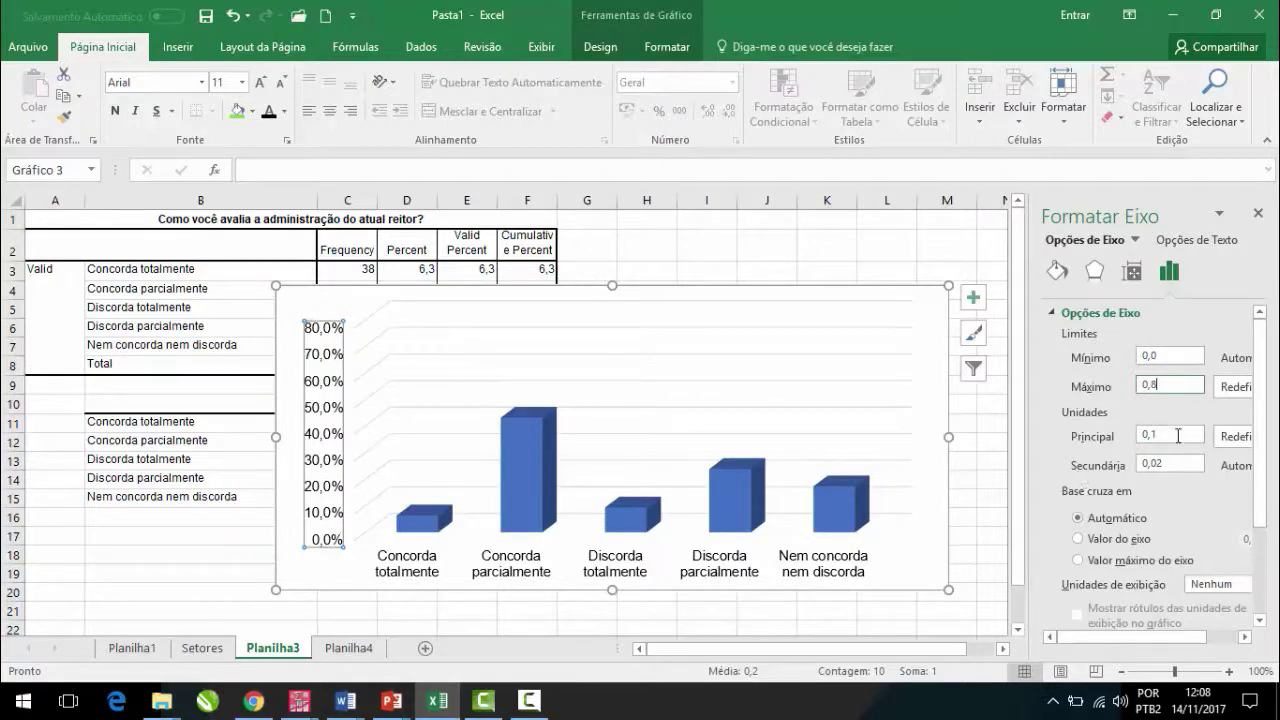
left_click(1178, 436)
key("BackSpace")
type("2")
left_click(1179, 384)
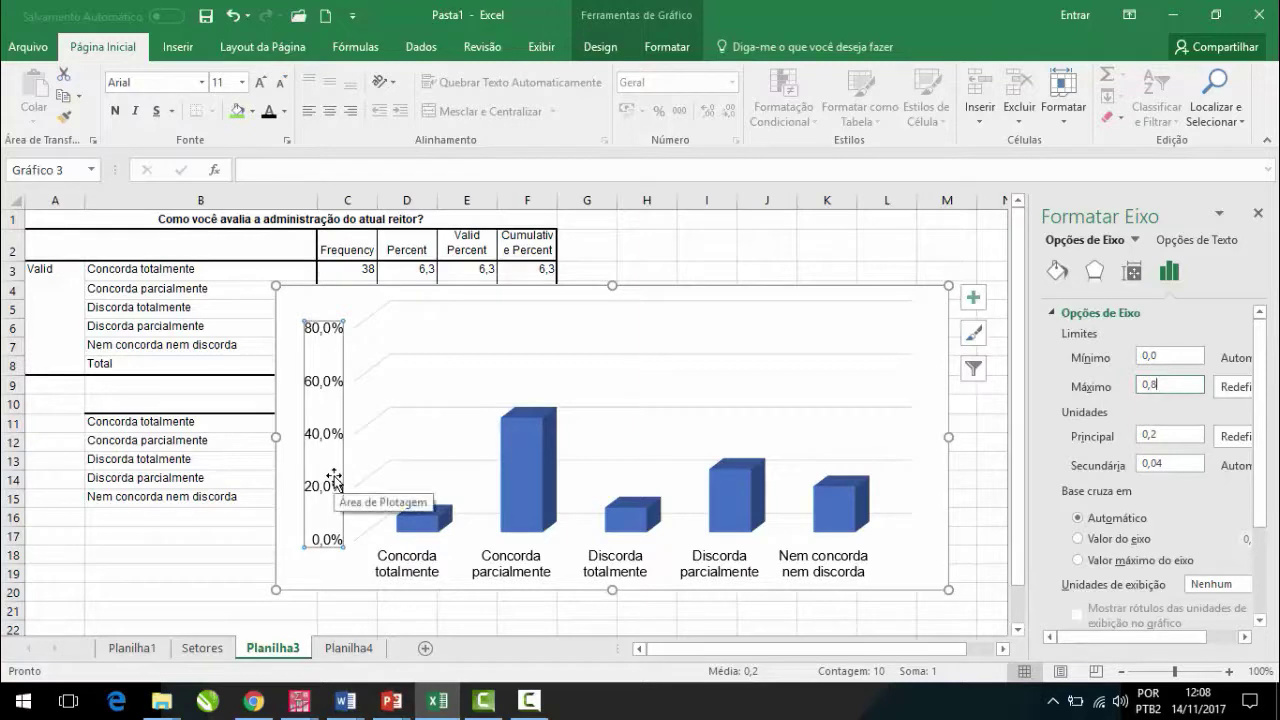
Step: Change the chart's column shape to cylinder and add data labels to the series
left_click(517, 441)
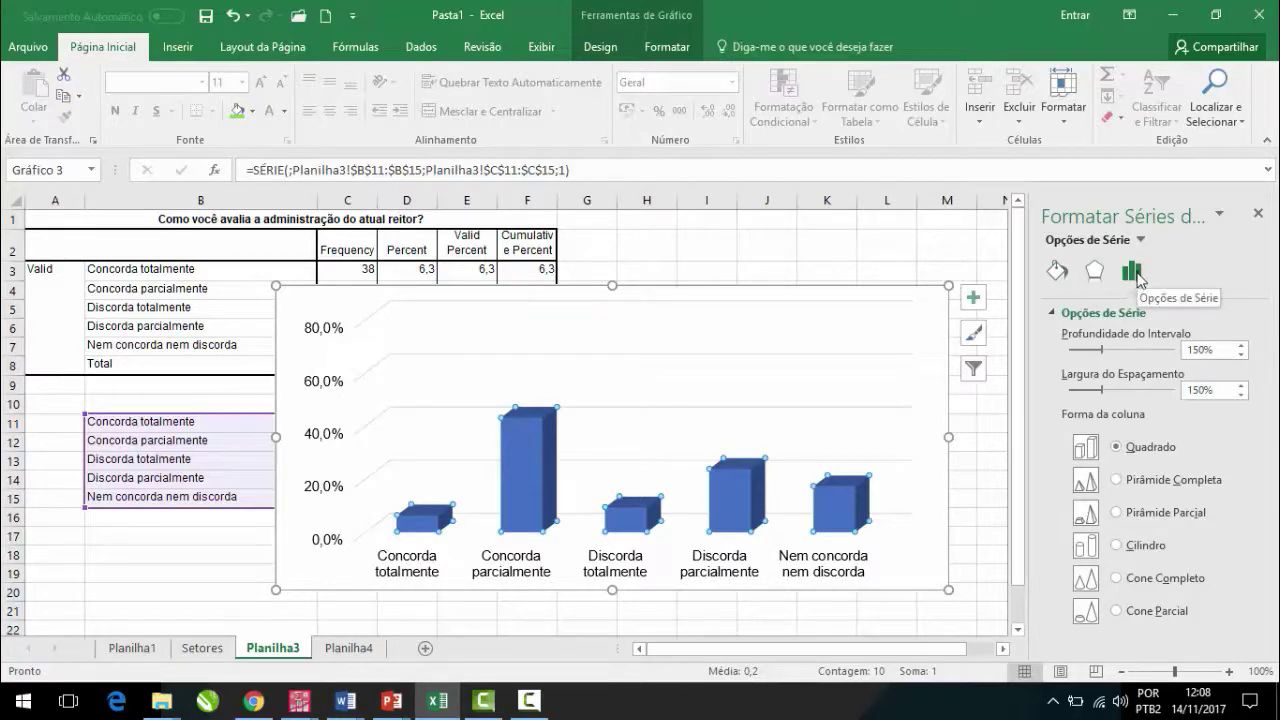
left_click(1126, 546)
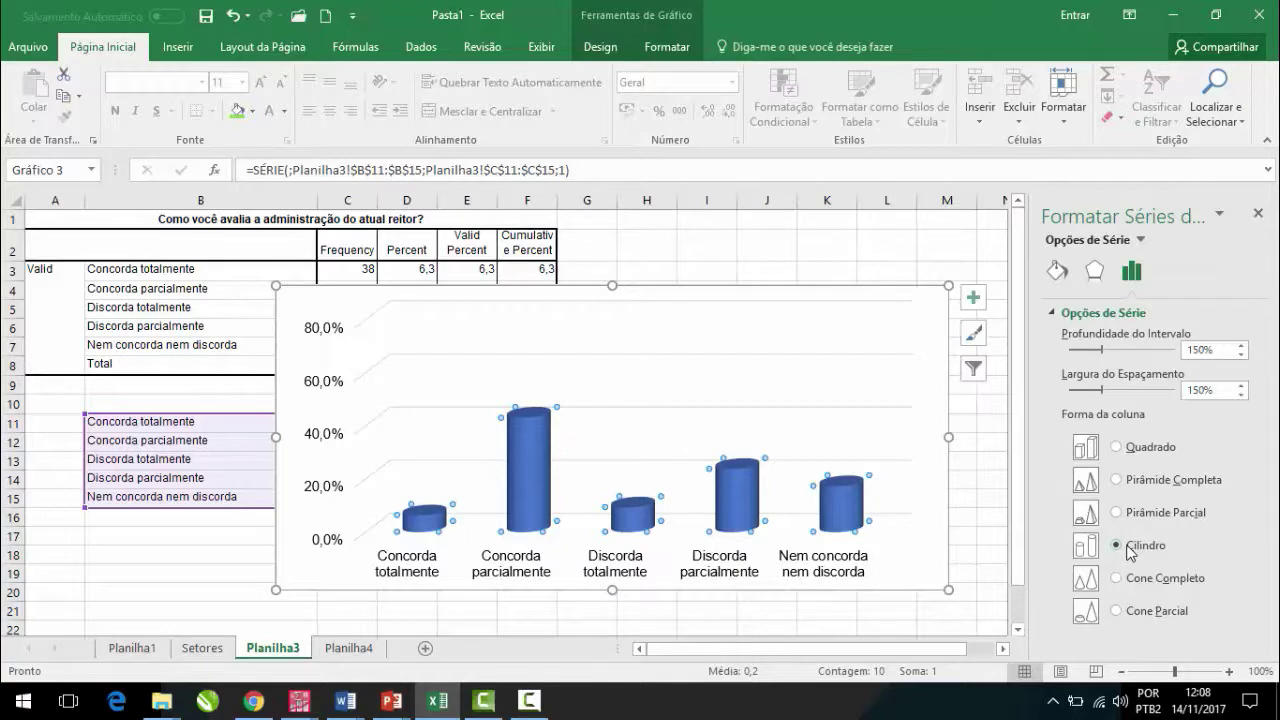
right_click(538, 470)
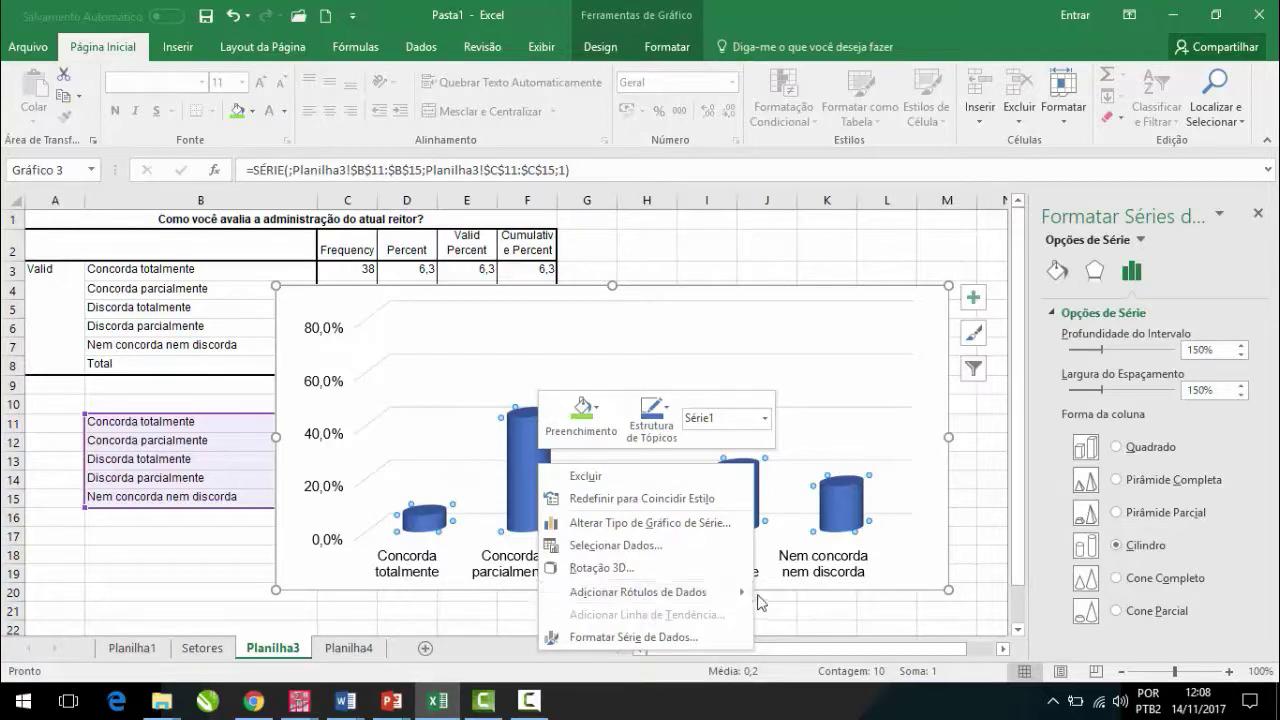
mouse_move(740, 594)
left_click(807, 596)
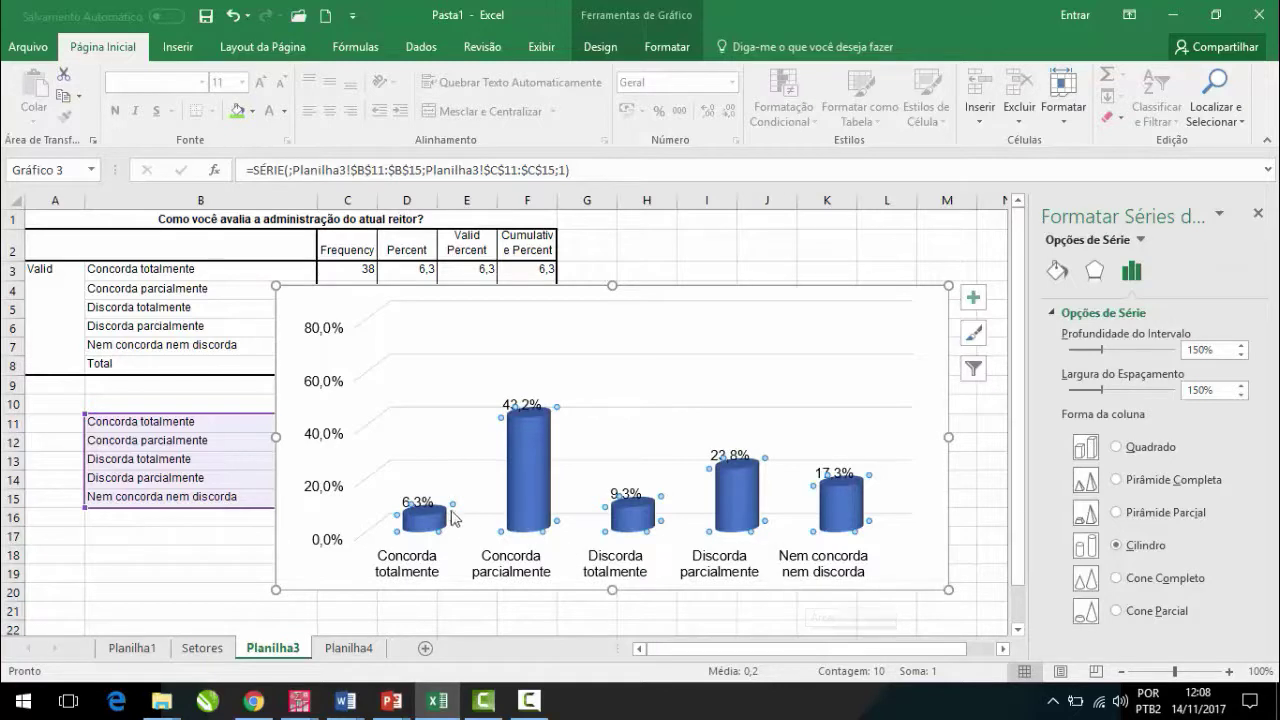
Step: Move each of the five data labels slightly higher above its column and delete the leader lines
left_click(424, 497)
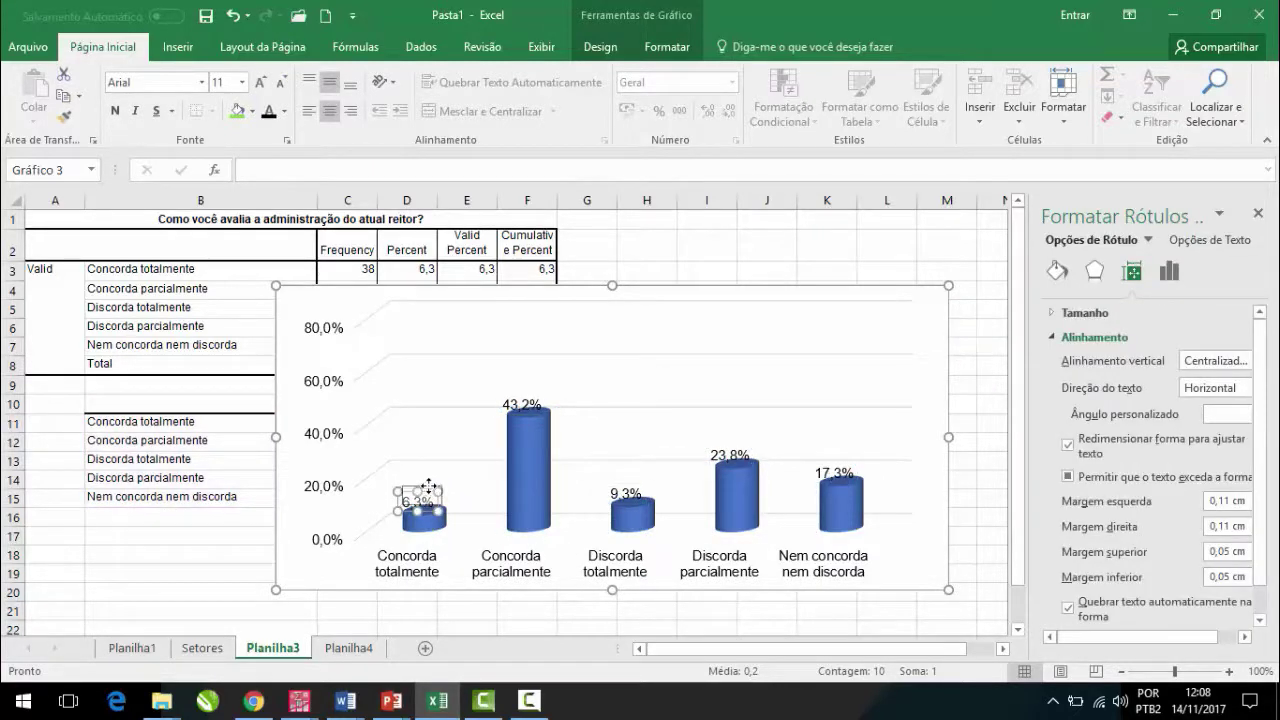
left_click(424, 495)
left_click(512, 408)
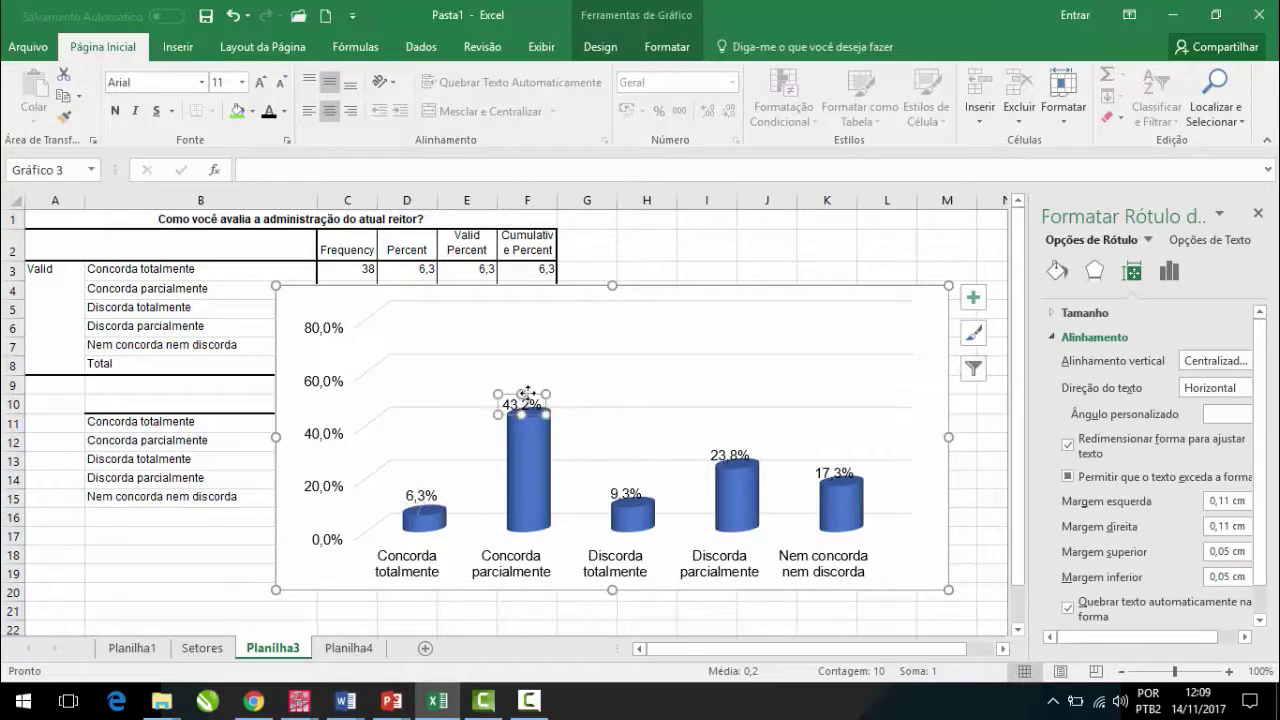
left_click_drag(528, 394, 536, 384)
left_click(627, 489)
left_click_drag(636, 477, 636, 473)
left_click(740, 446)
left_click_drag(744, 443, 744, 437)
left_click(845, 466)
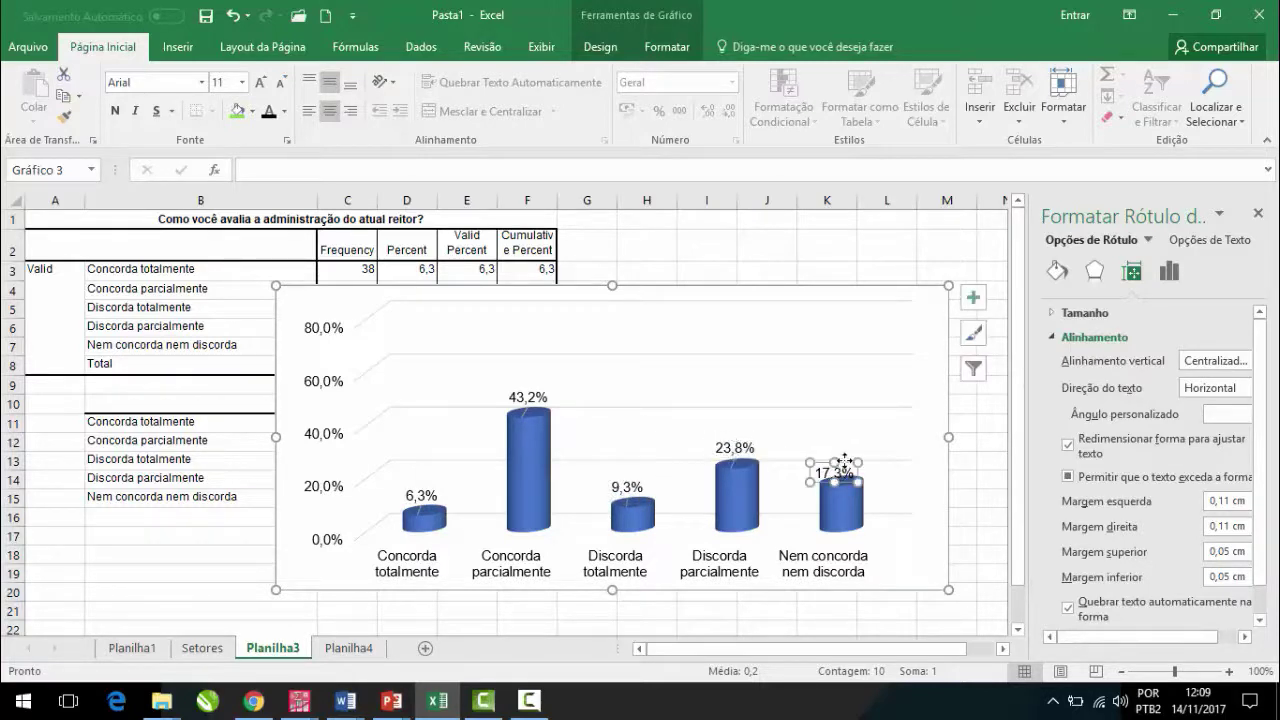
left_click_drag(845, 466, 845, 455)
left_click(736, 466)
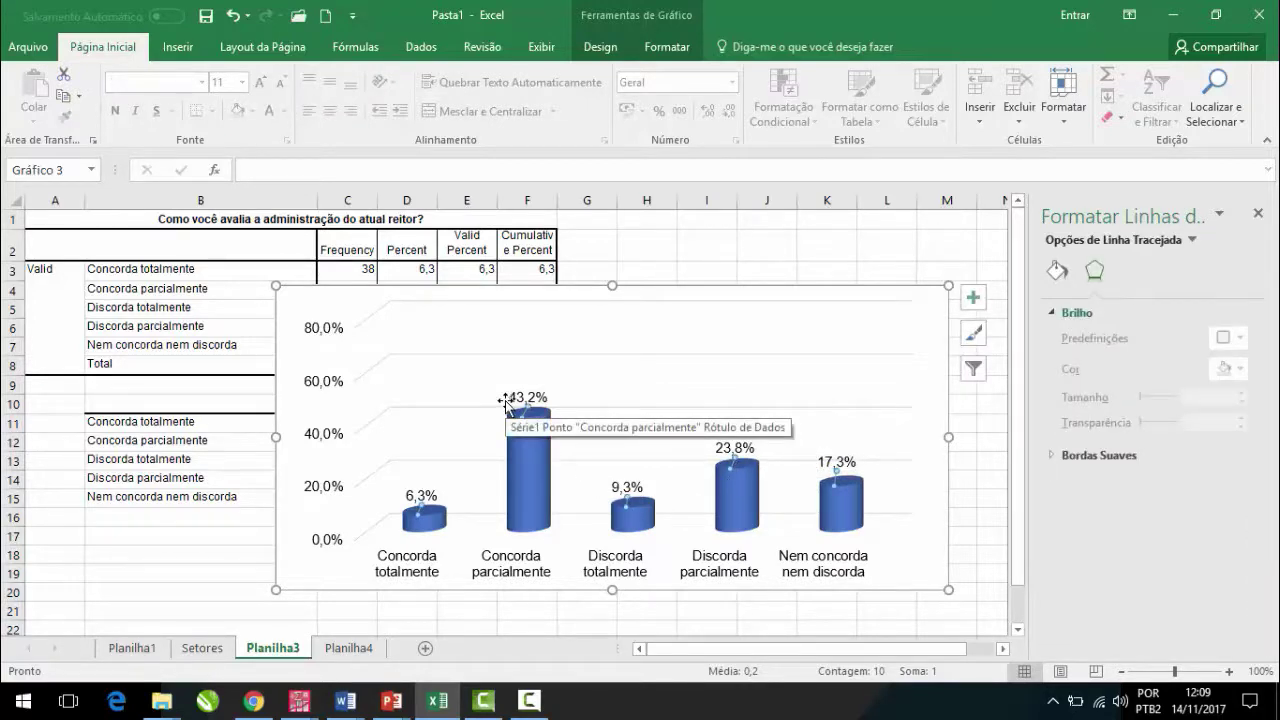
key("Escape")
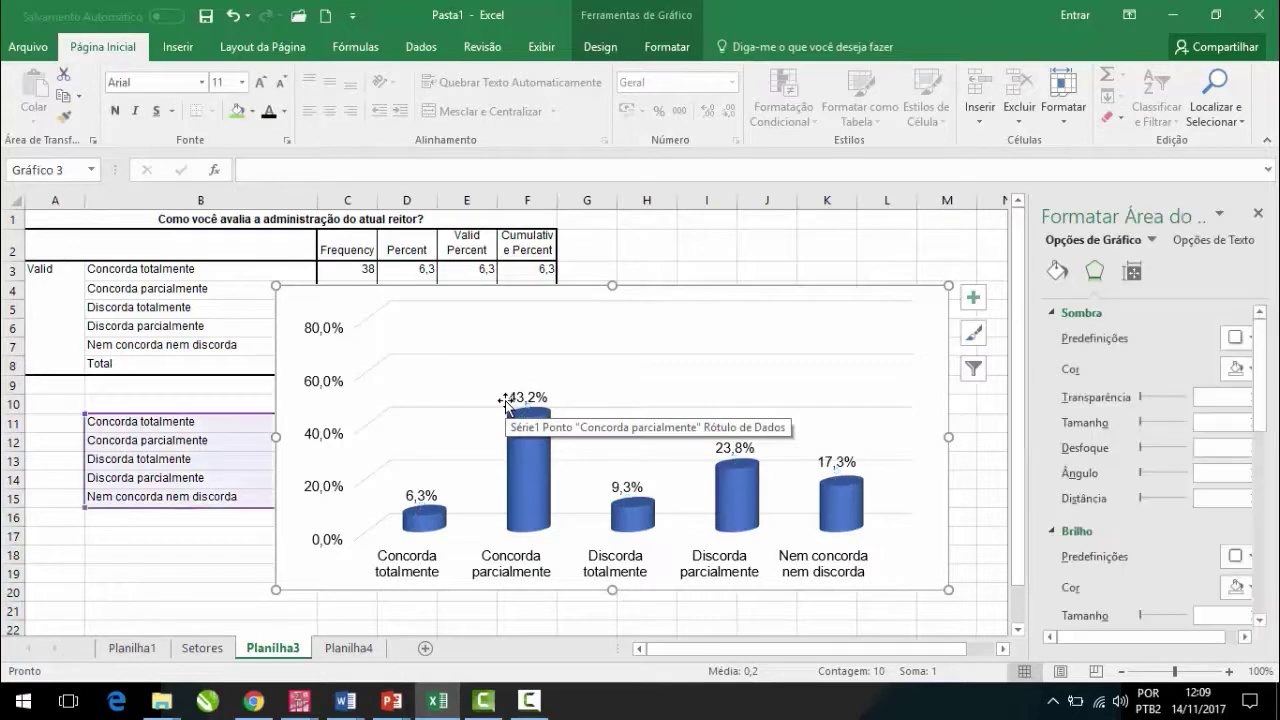
Step: Make all the chart's data labels bold and set their font size to 12
left_click(505, 400)
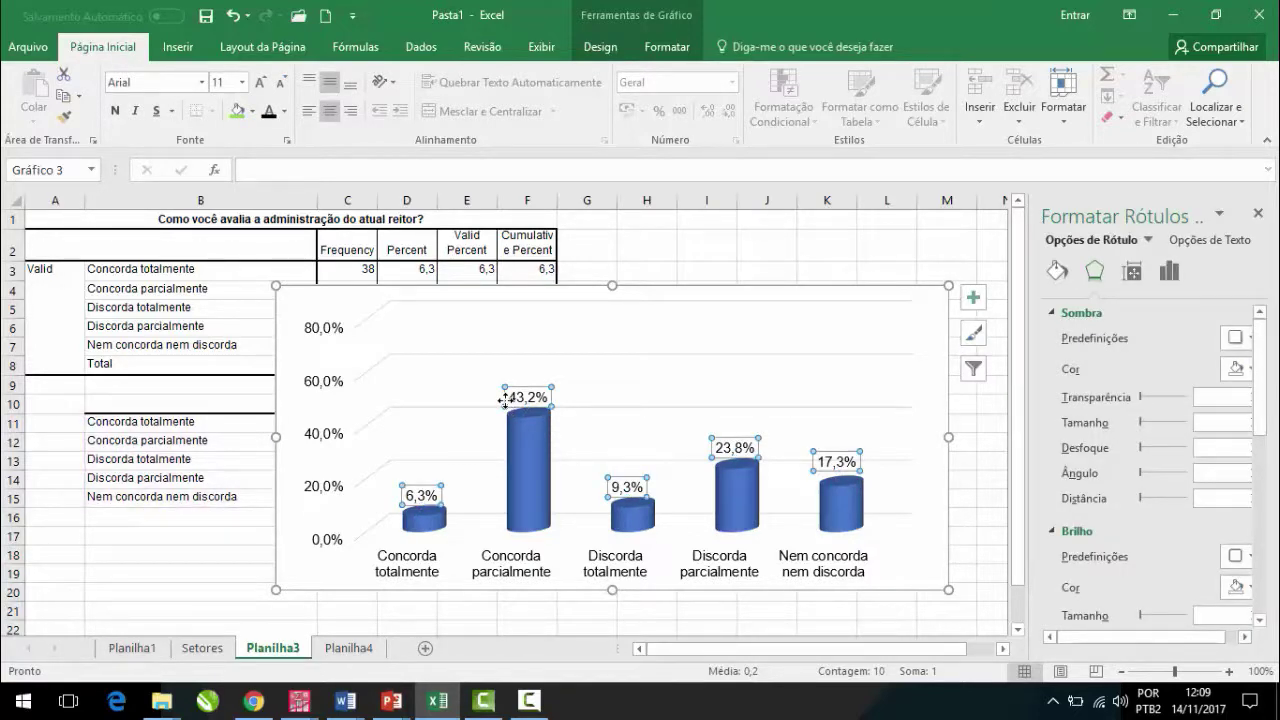
left_click(116, 111)
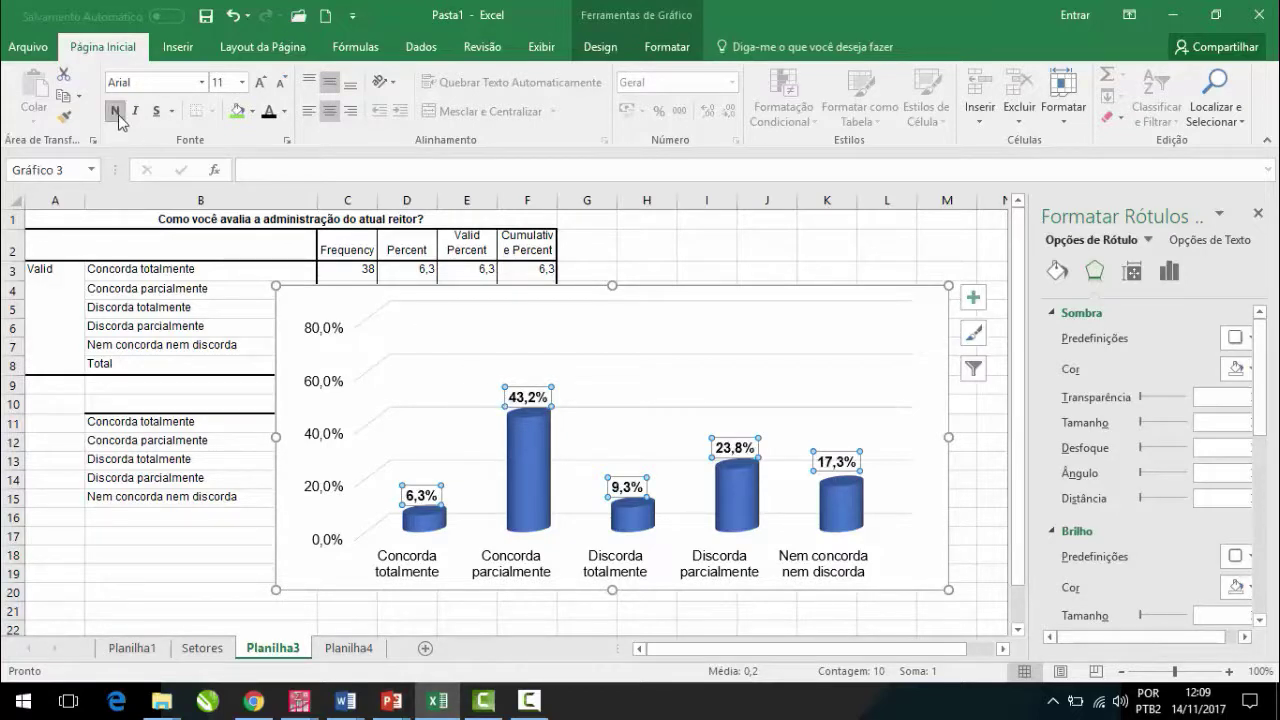
left_click(218, 84)
type("12")
key("Return")
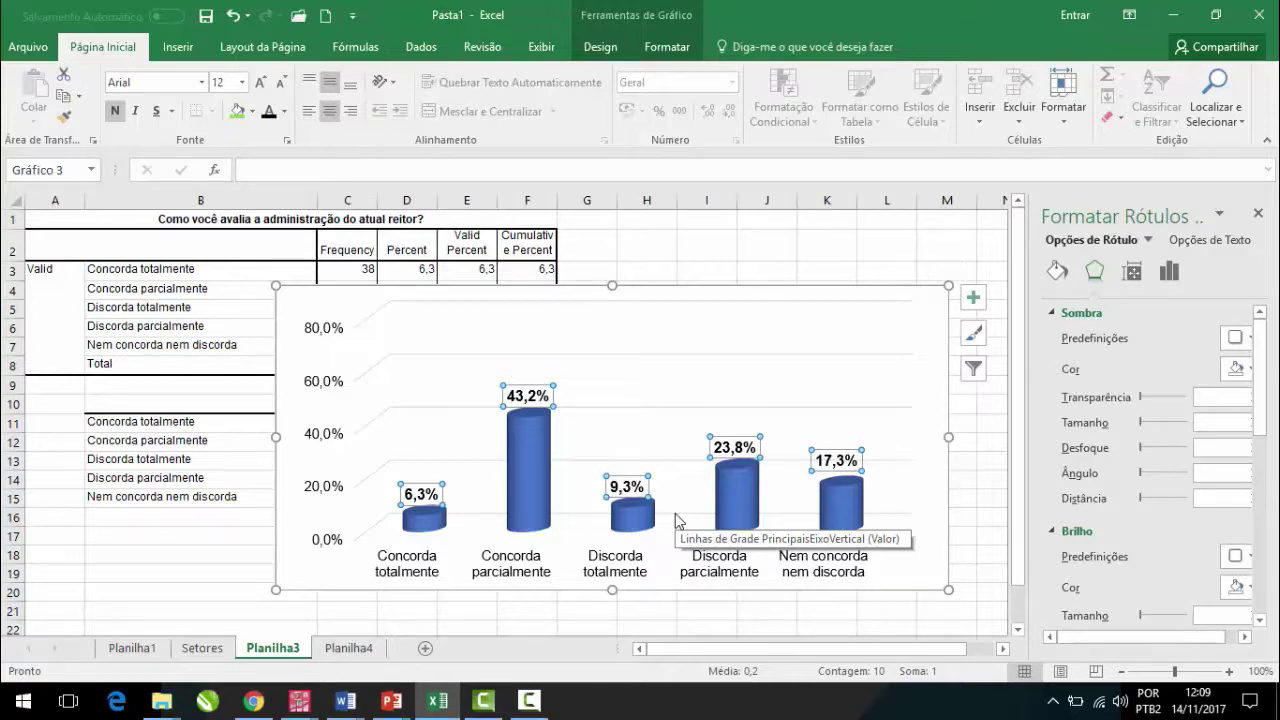
Step: Fill only the Concorda parcialmente column with a lighter theme blue
left_click(540, 490)
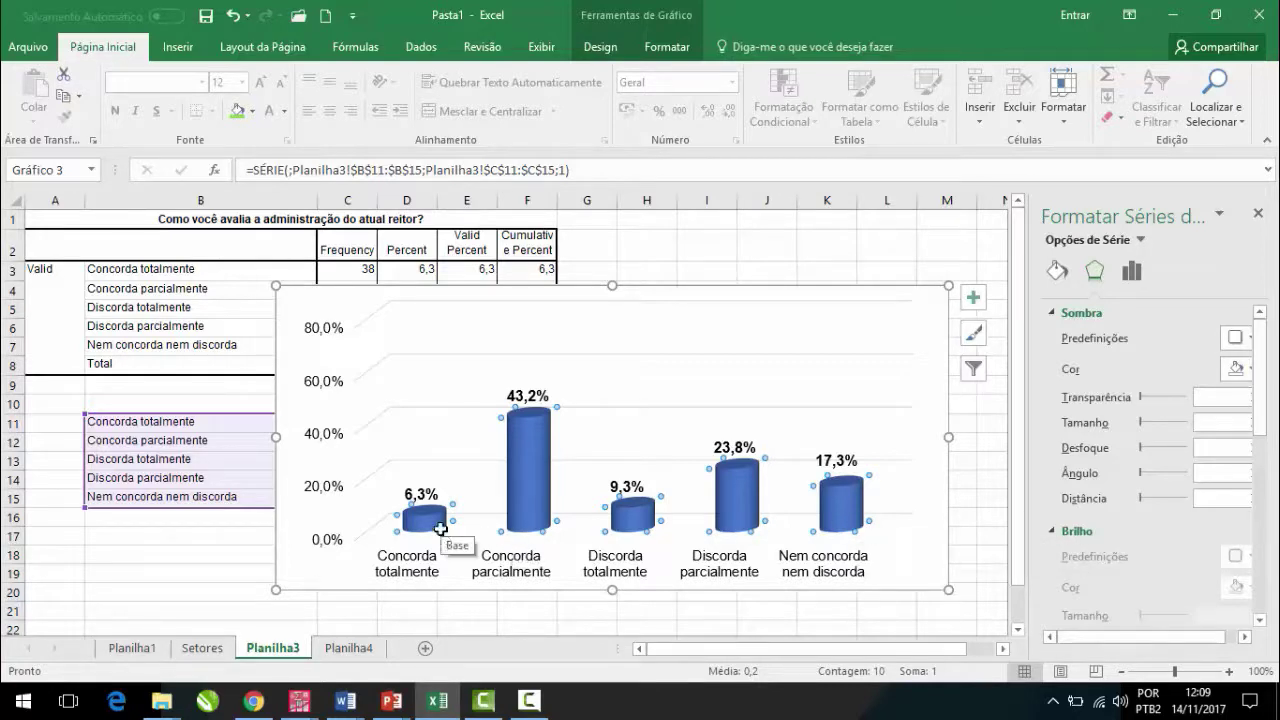
left_click(522, 508)
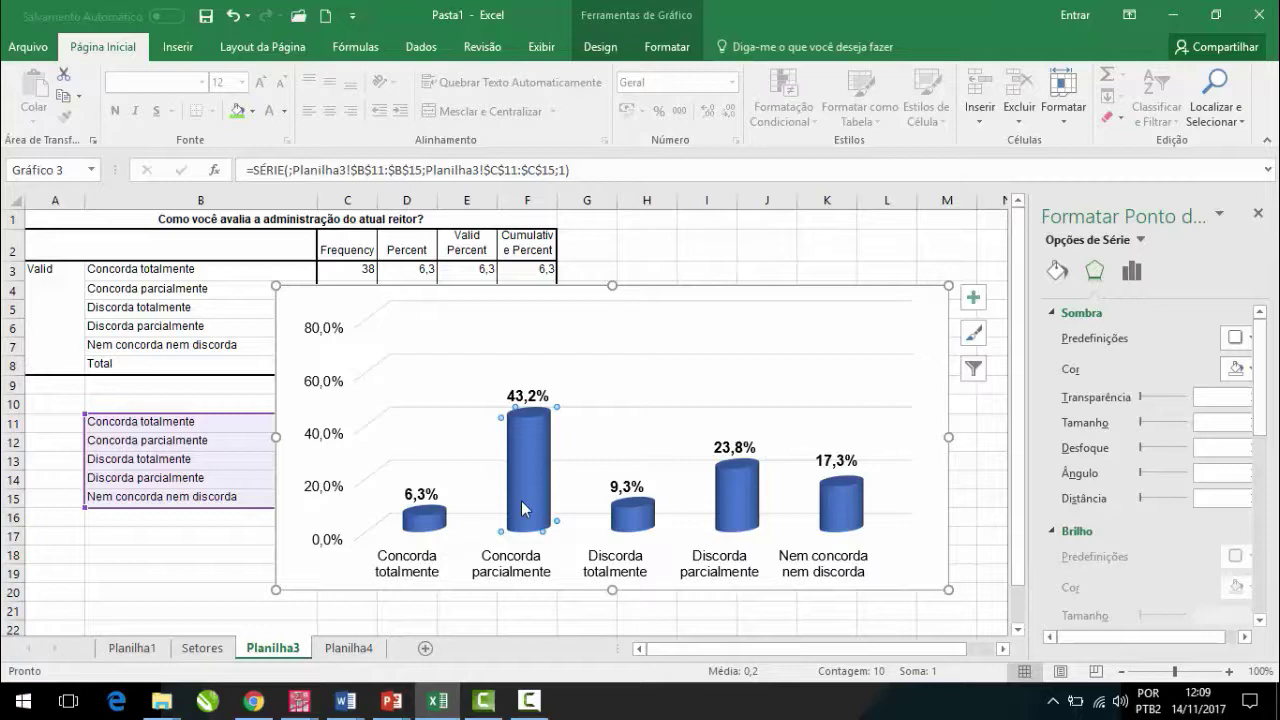
right_click(521, 501)
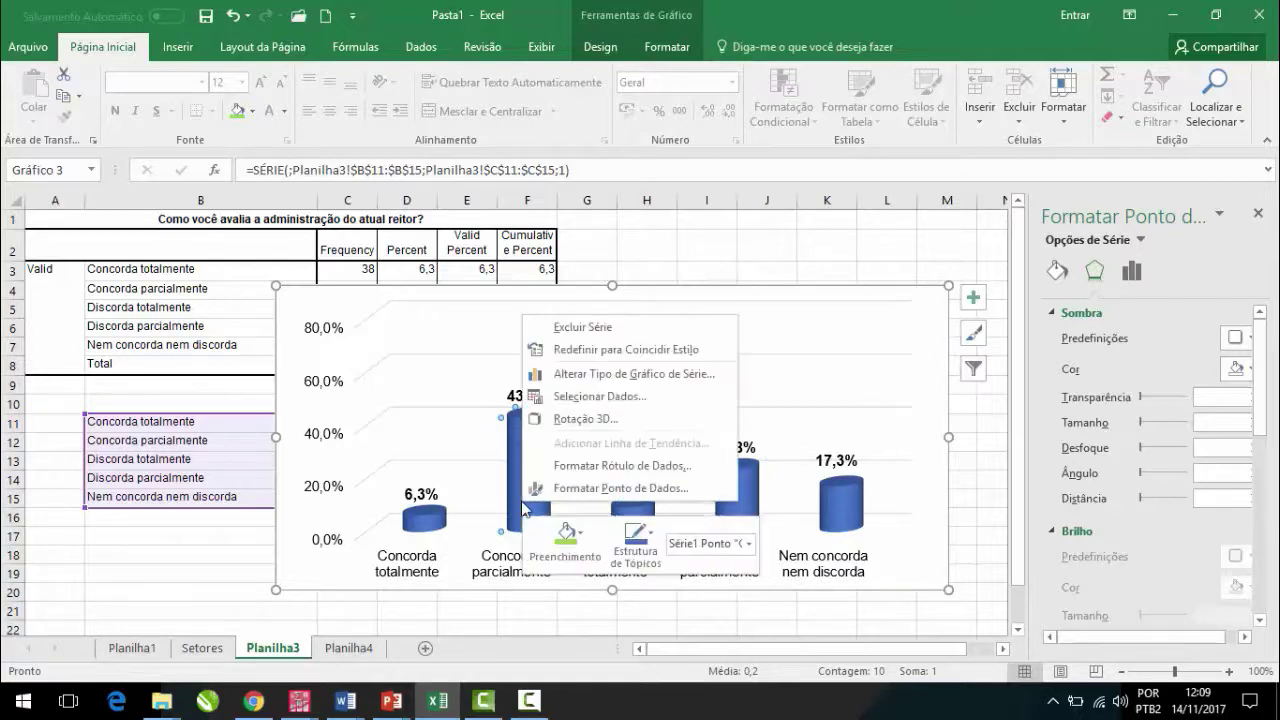
left_click(590, 545)
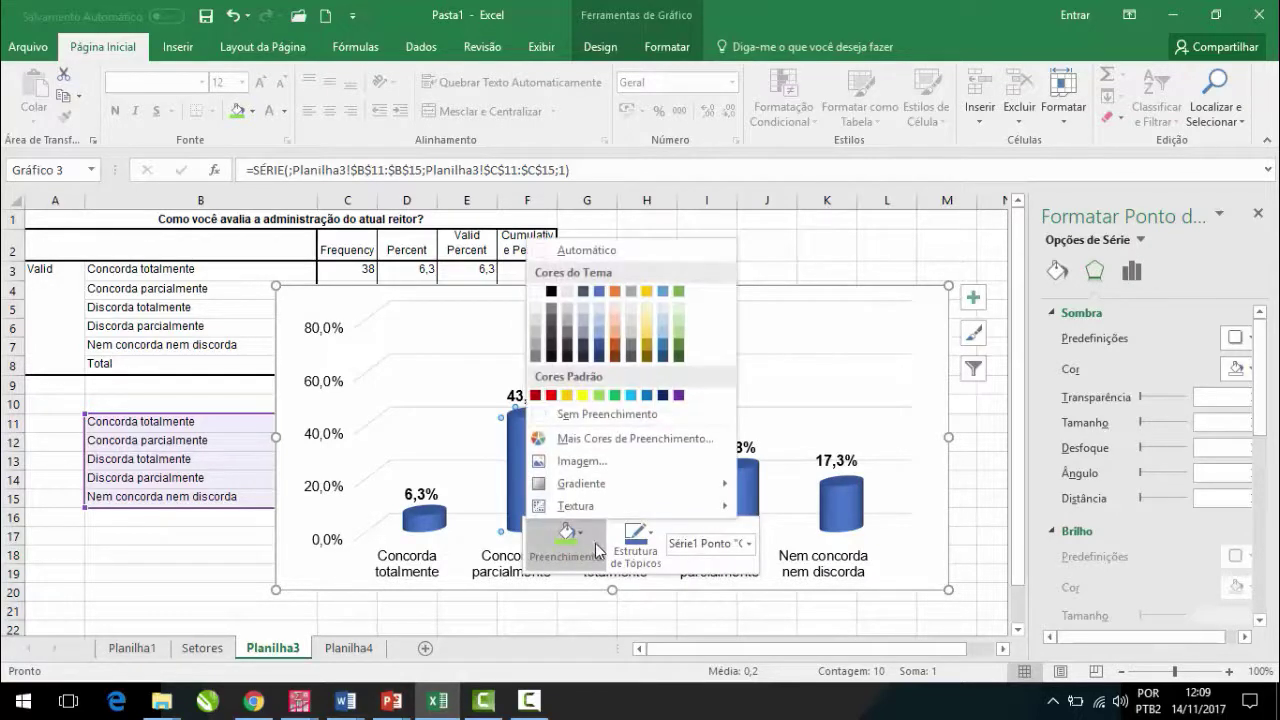
left_click(601, 325)
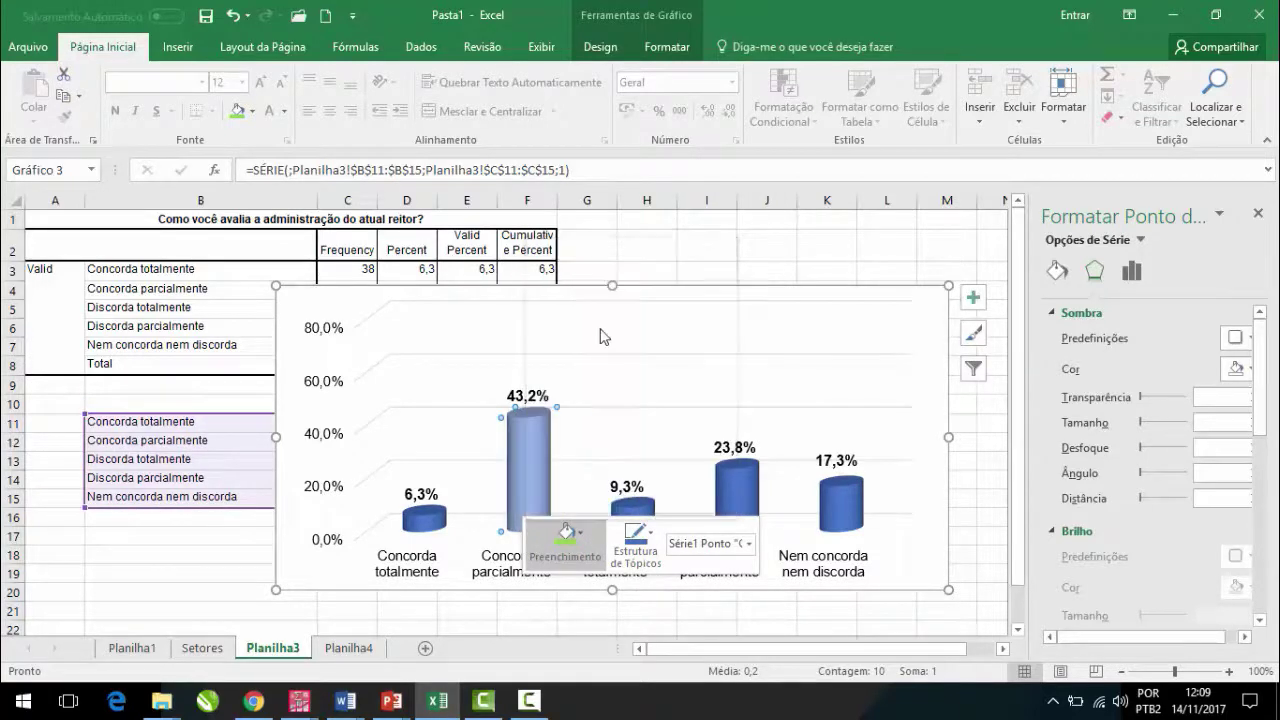
Step: Fill only the Concorda totalmente column with the standard light green
left_click(436, 521)
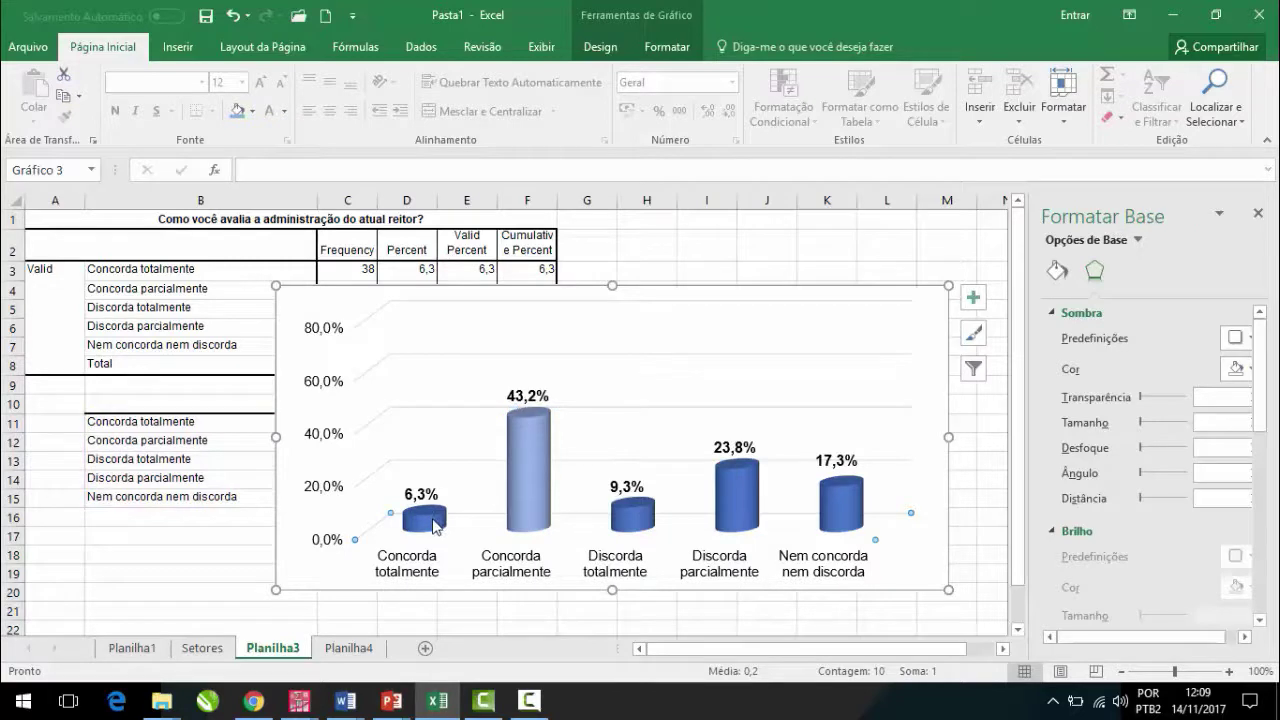
left_click(436, 521)
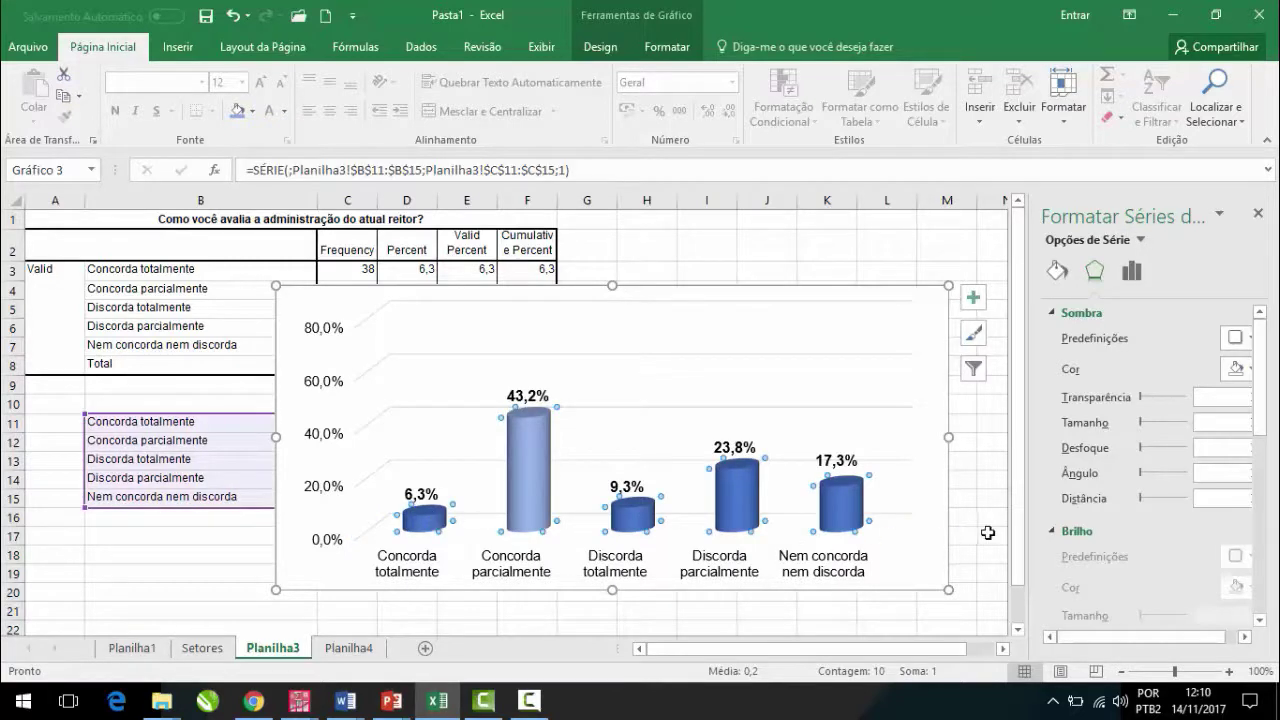
left_click(431, 522)
right_click(431, 522)
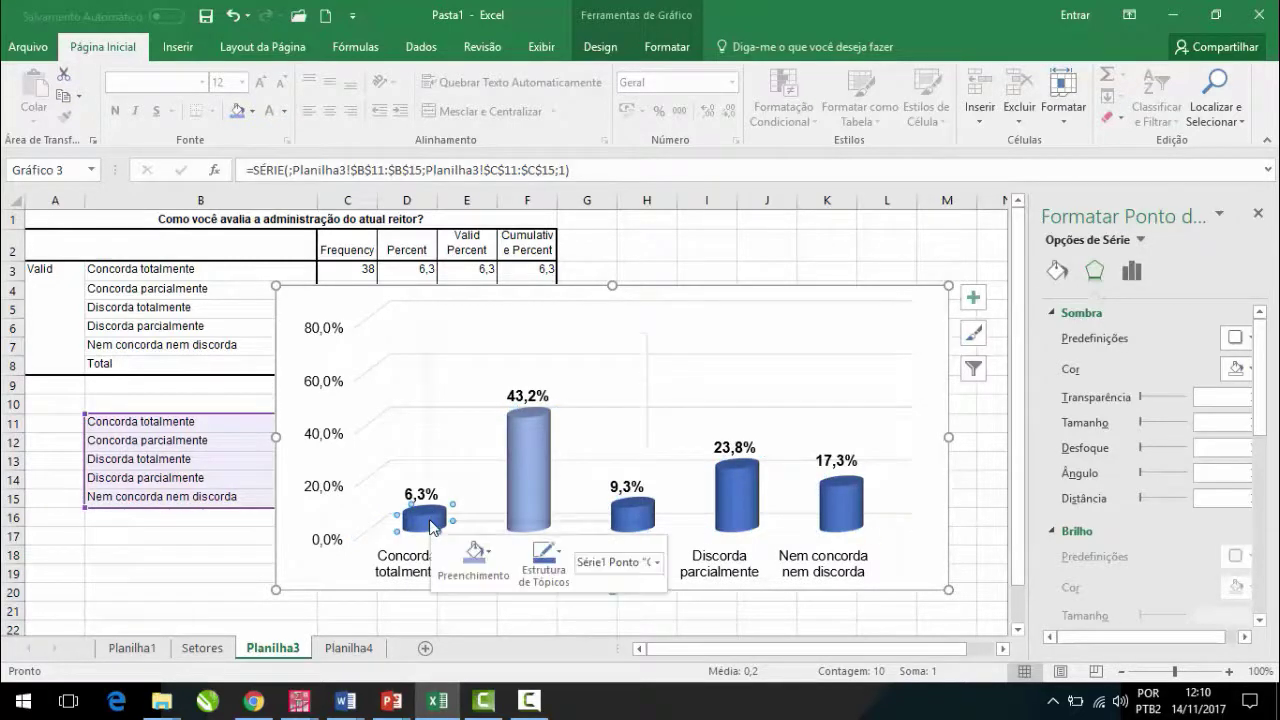
left_click(494, 552)
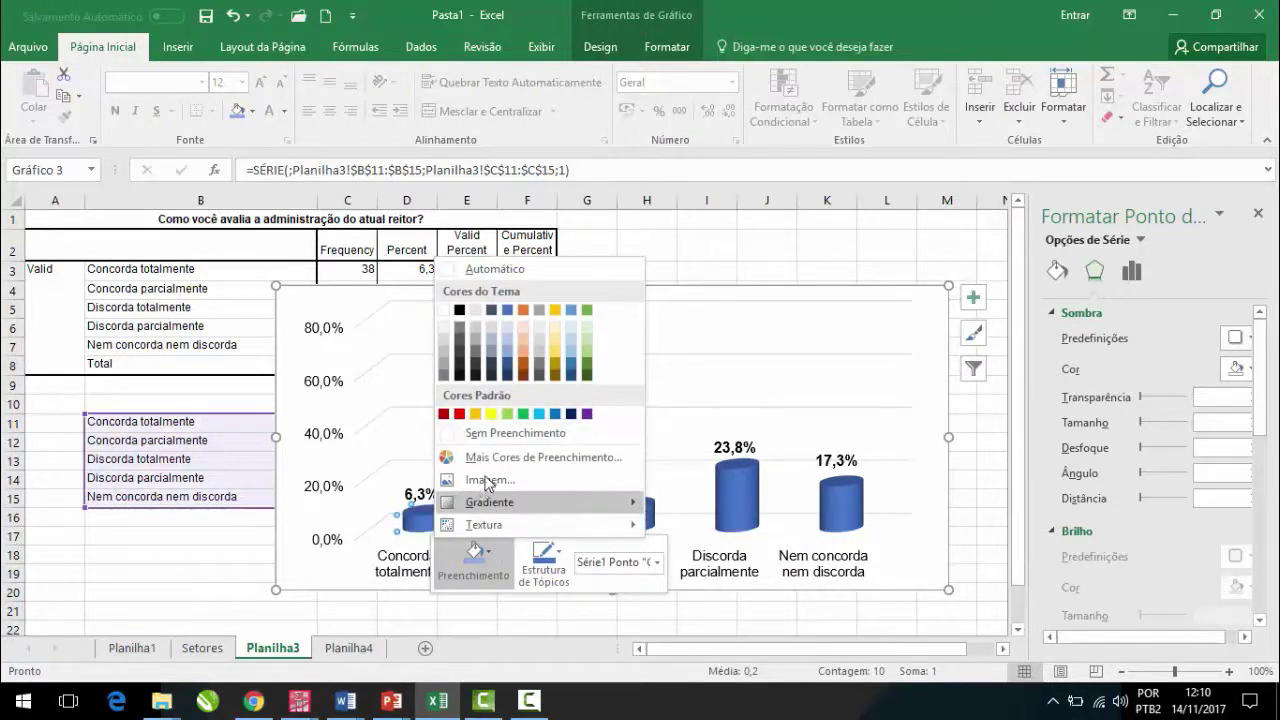
left_click(506, 414)
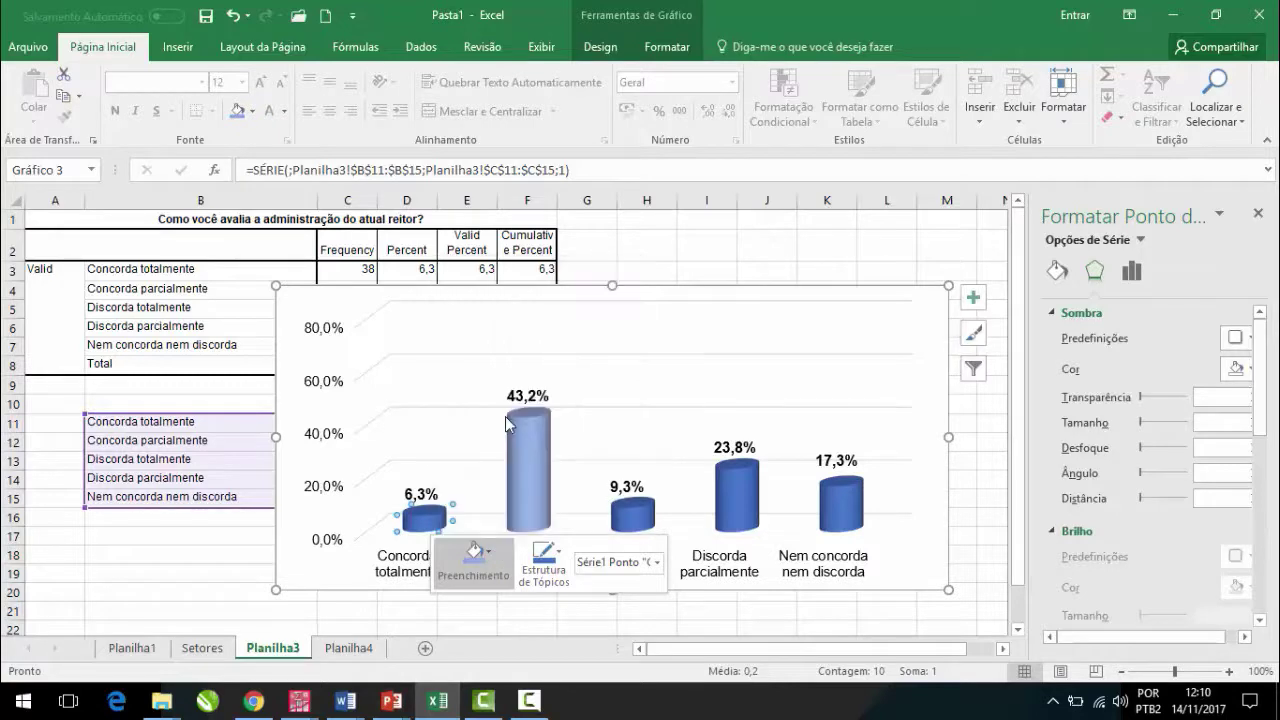
Step: Fill only the Discorda totalmente column with the standard yellow
left_click(631, 518)
right_click(631, 518)
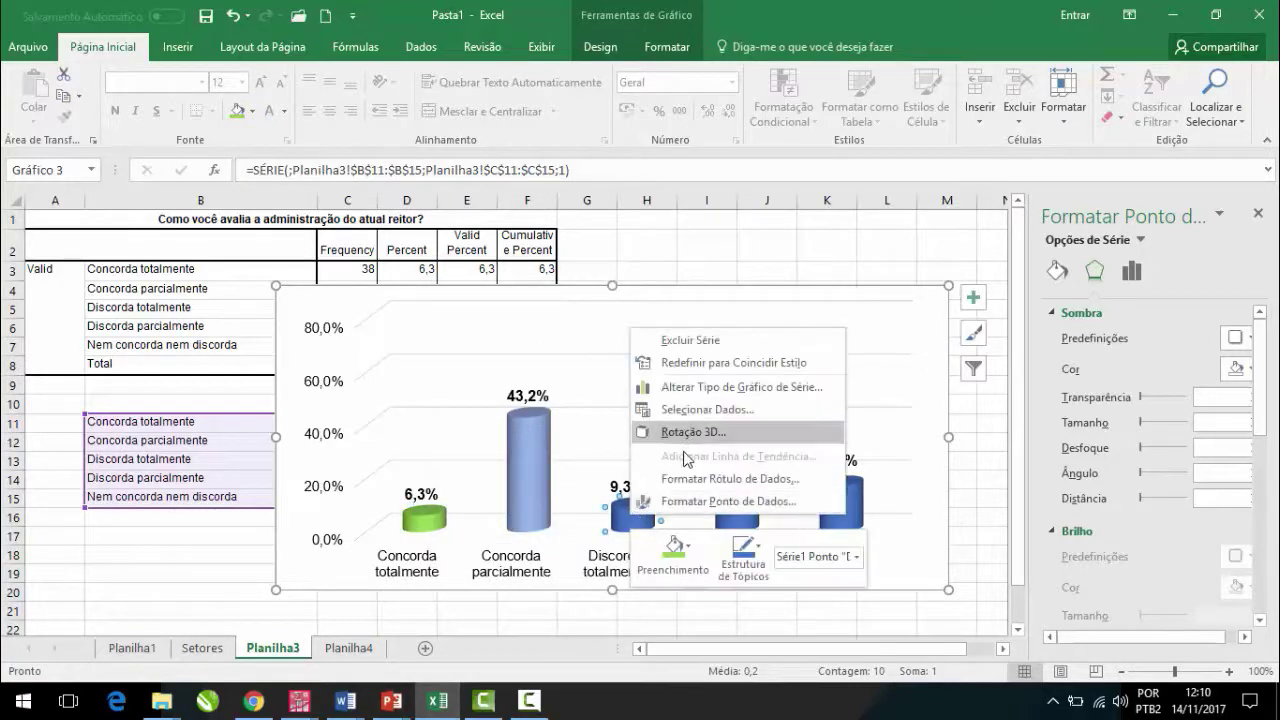
left_click(674, 550)
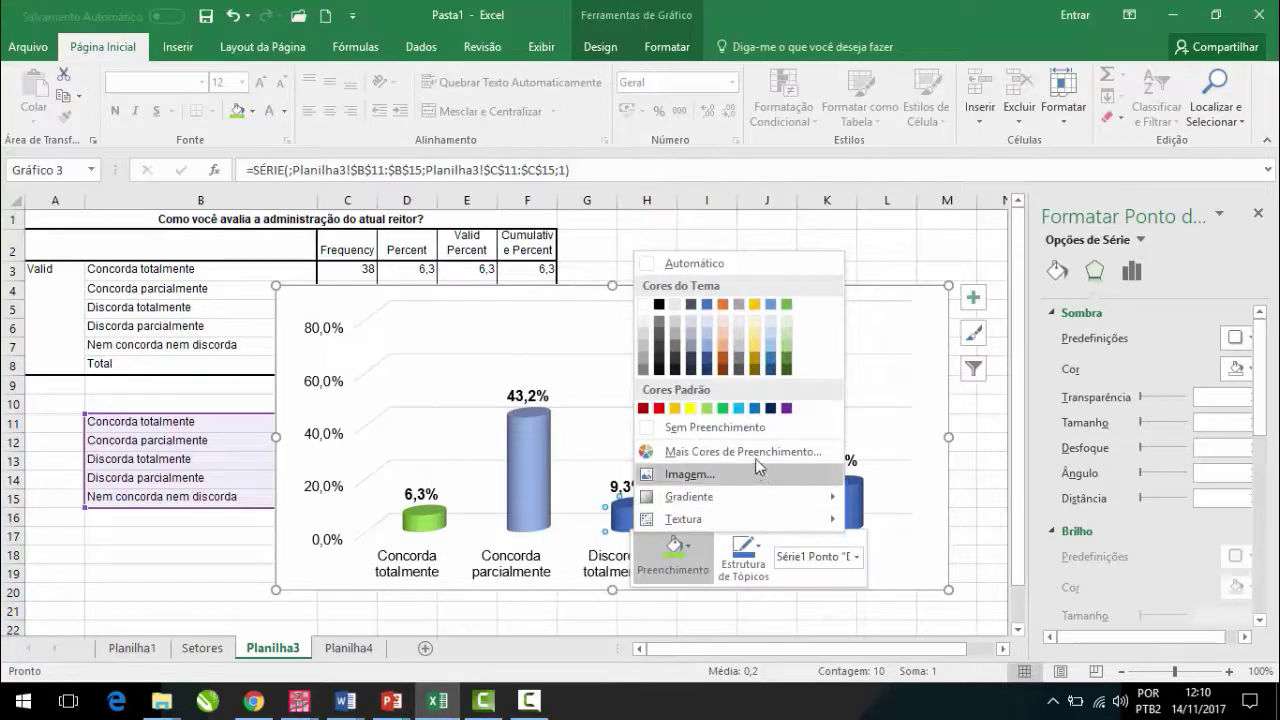
left_click(692, 409)
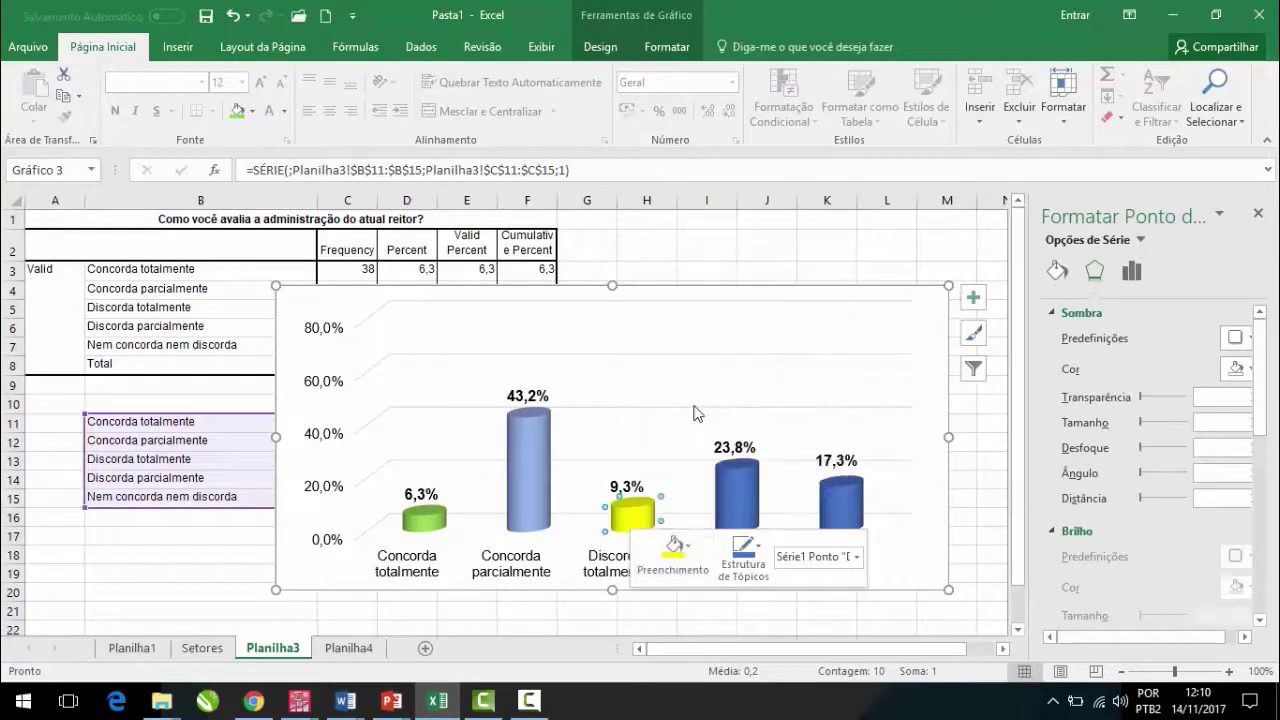
Step: Change the fill colour of only the Discorda parcialmente column
right_click(750, 478)
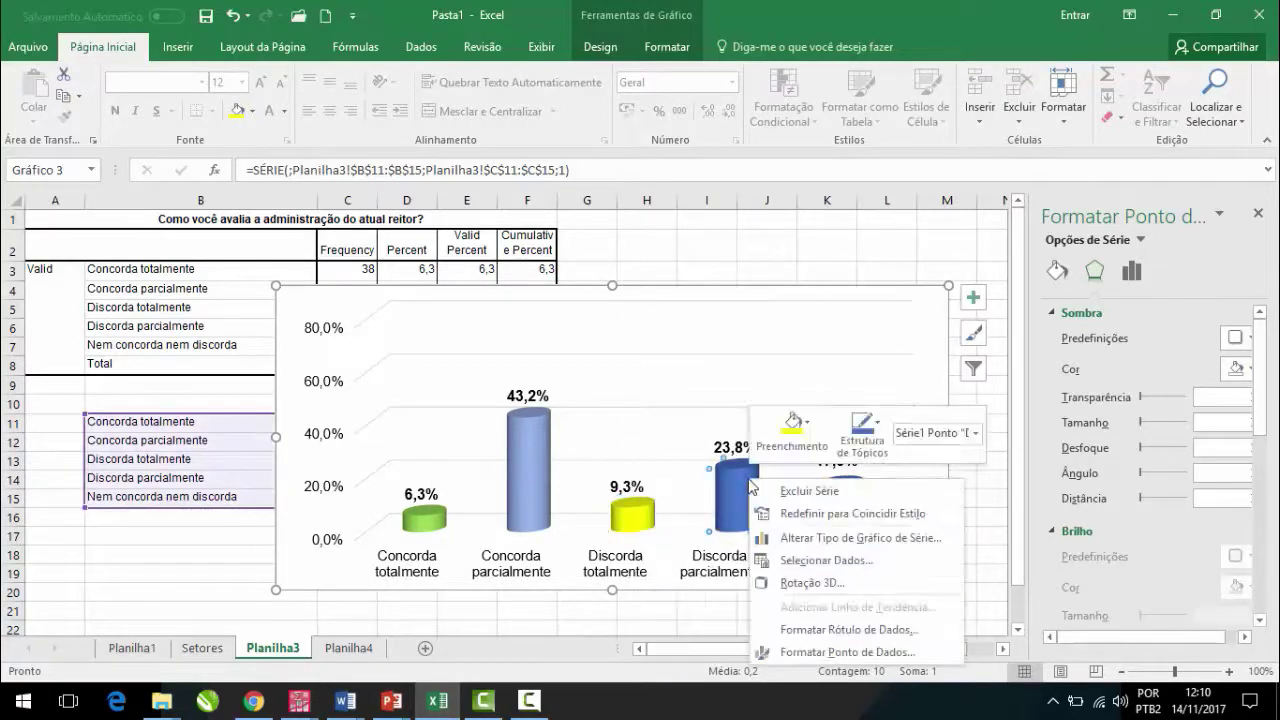
left_click(806, 452)
left_click(779, 287)
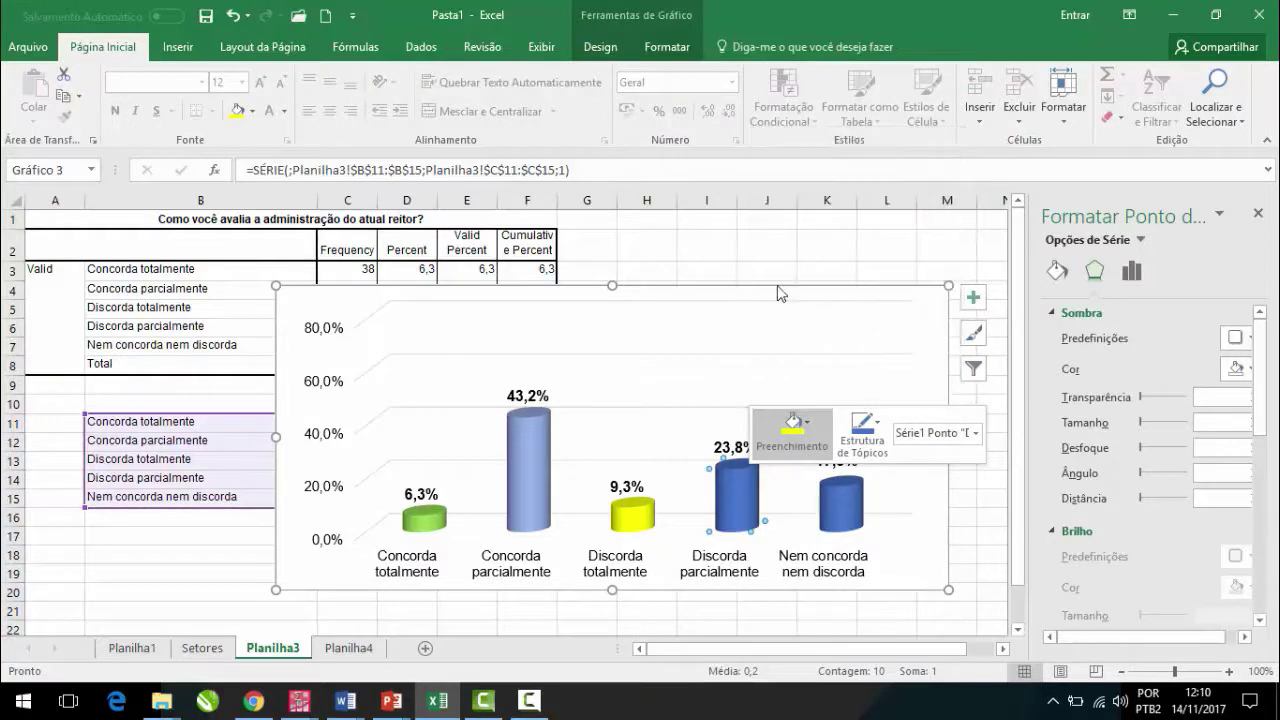
Step: Fill only the Nem concorda nem discorda column with orange
left_click(858, 502)
left_click(848, 503)
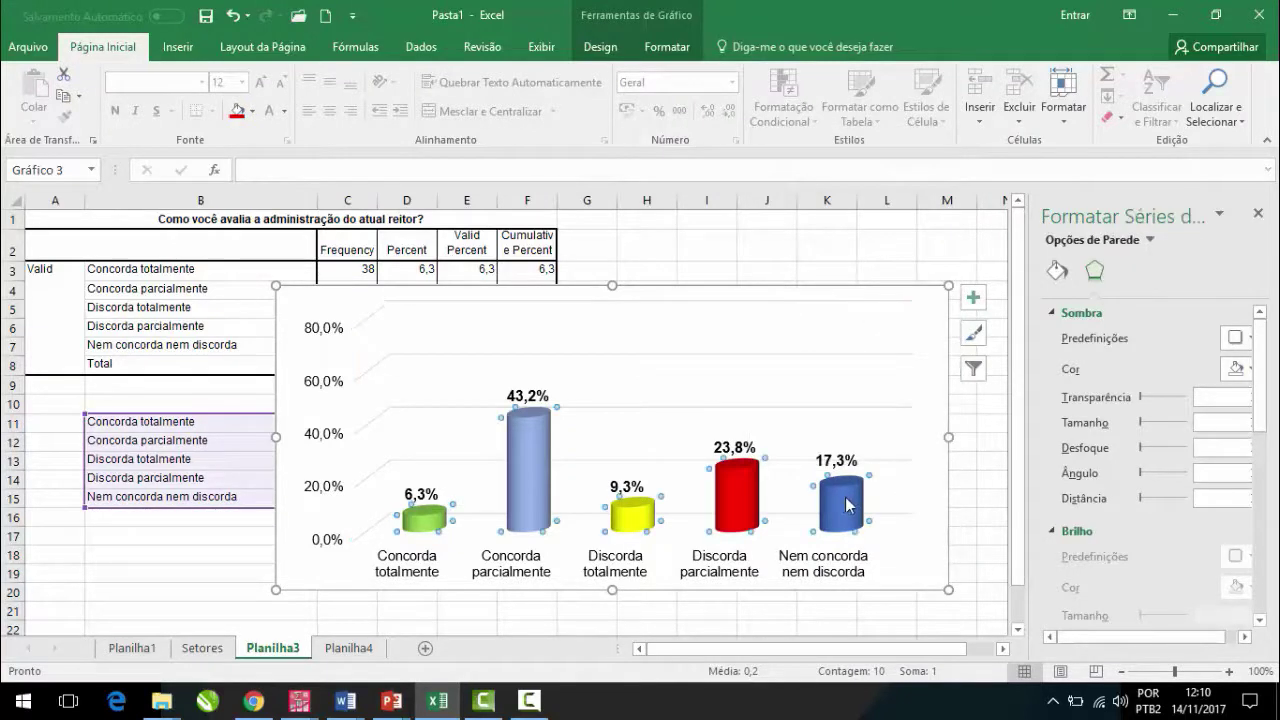
left_click(848, 503)
right_click(848, 503)
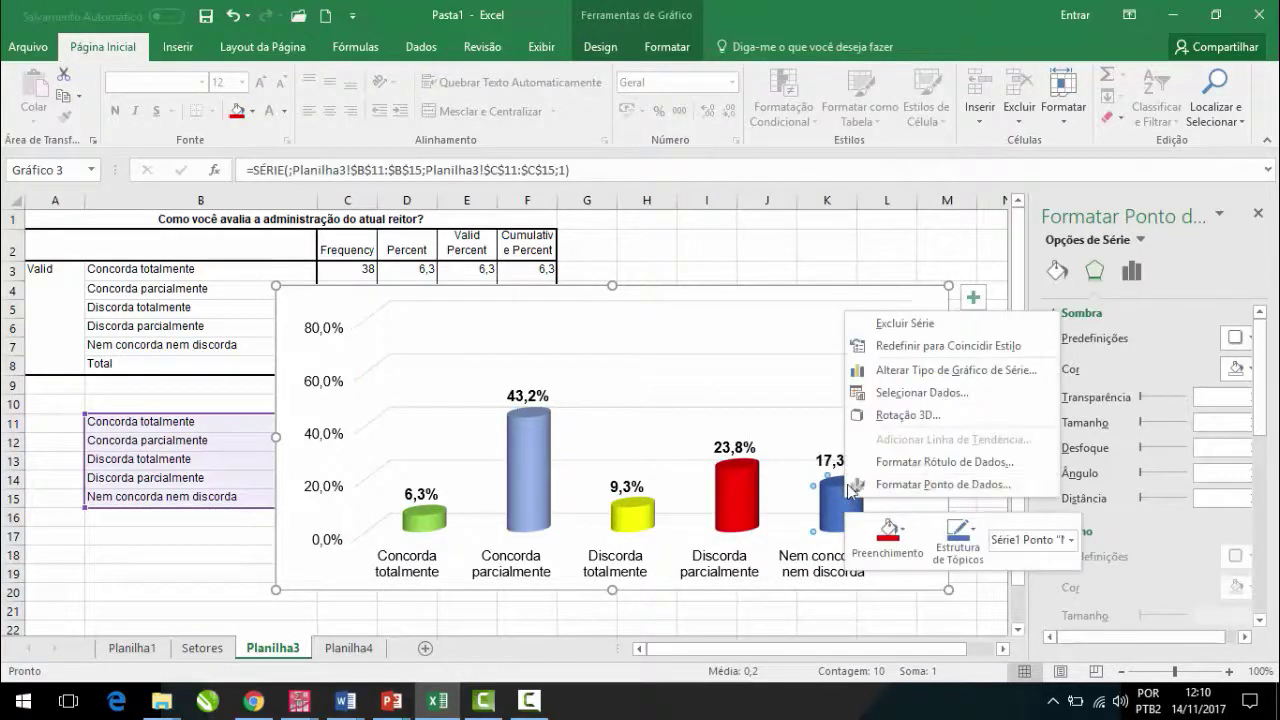
left_click(903, 553)
left_click(938, 298)
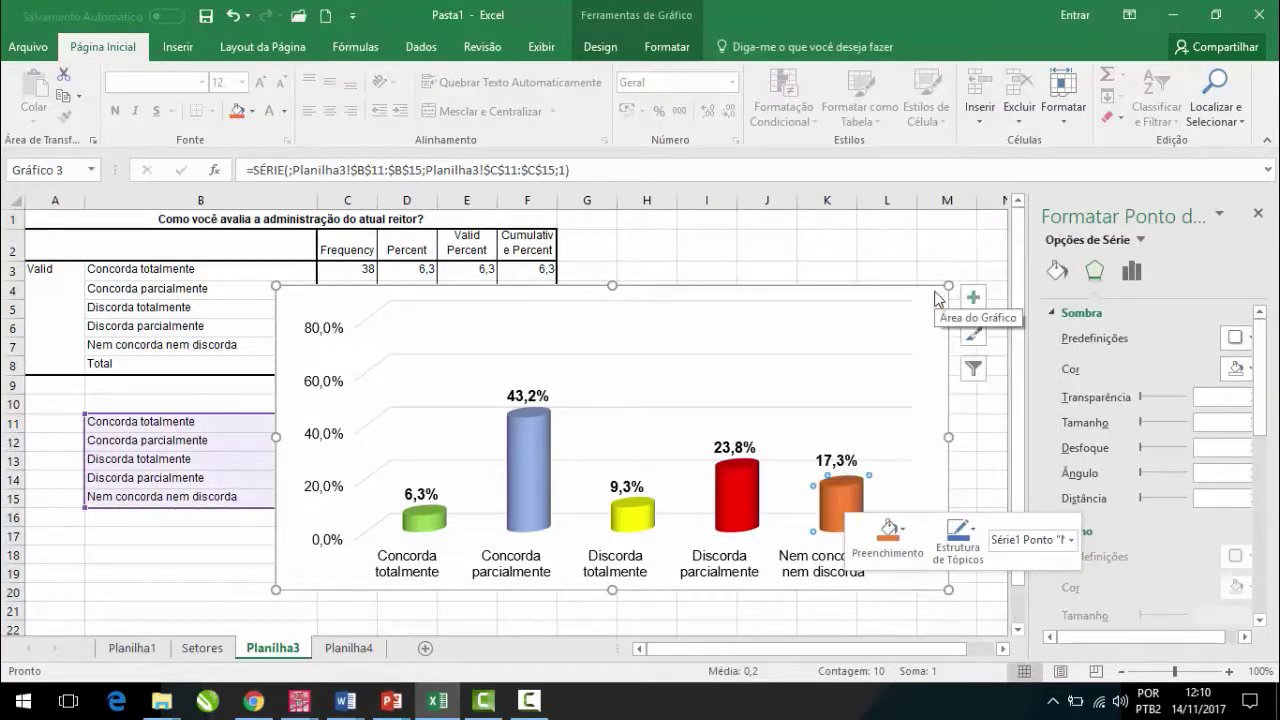
left_click(747, 268)
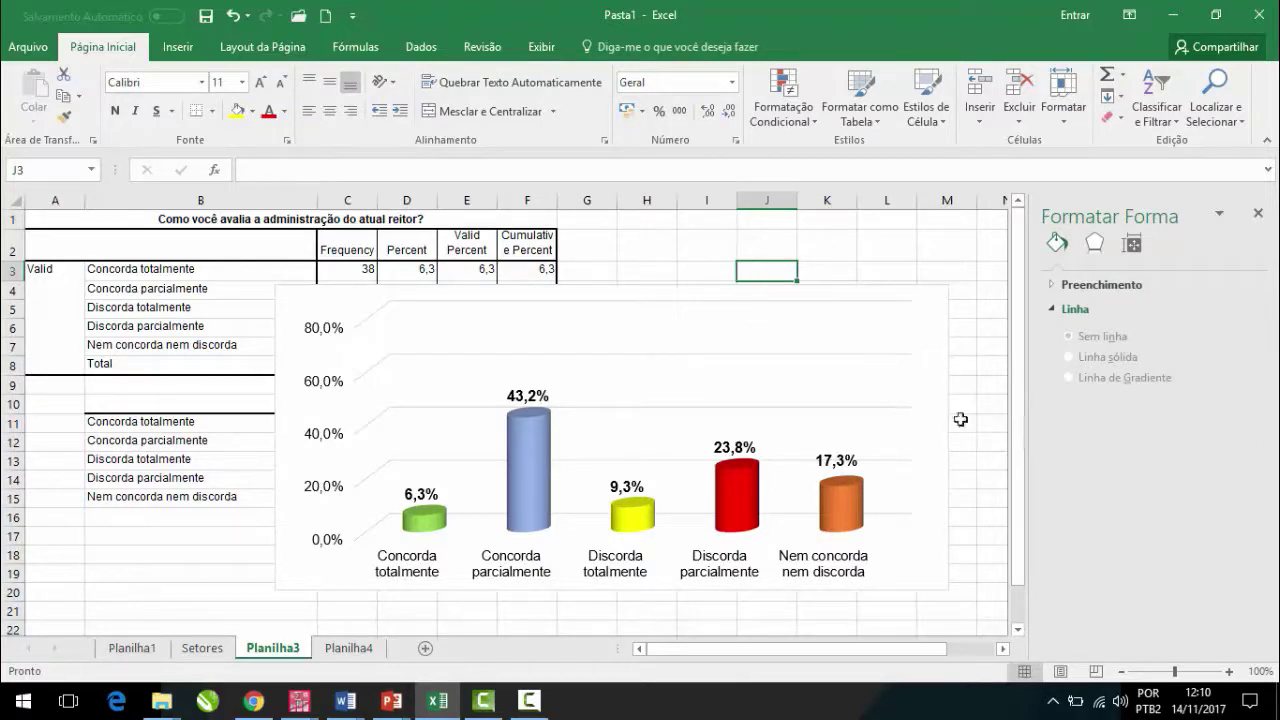
left_click(960, 518)
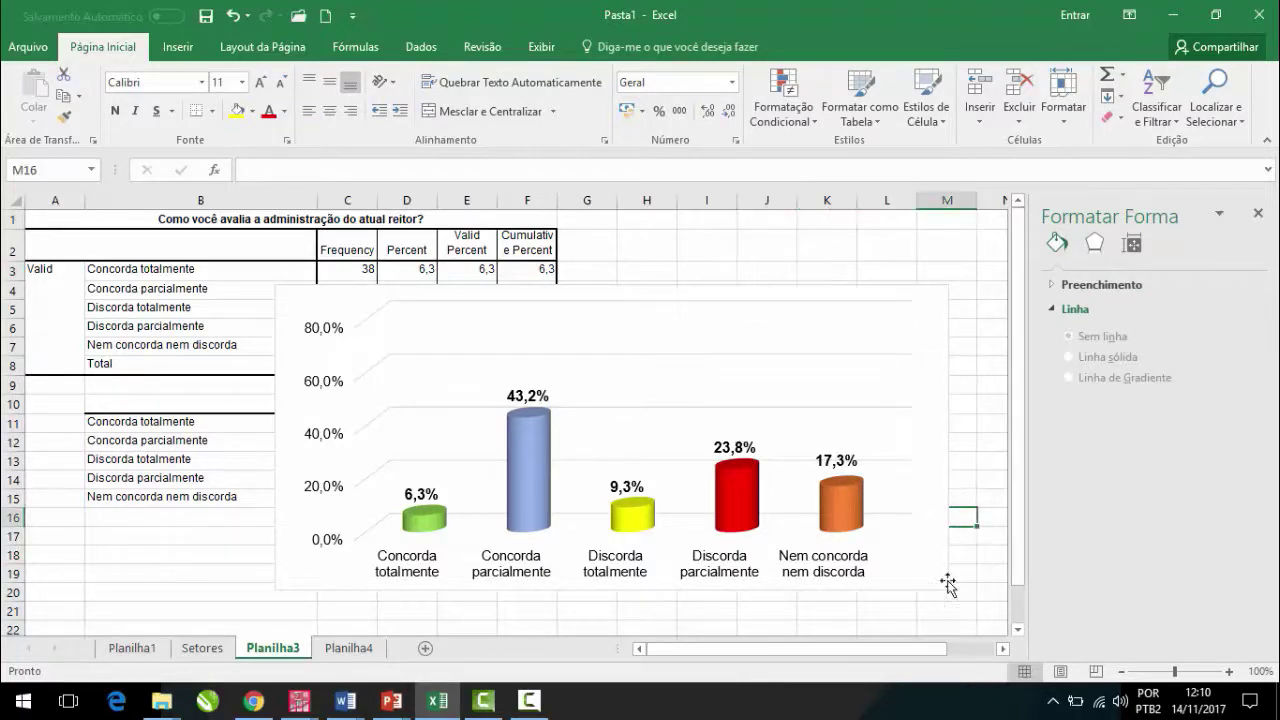
left_click(939, 580)
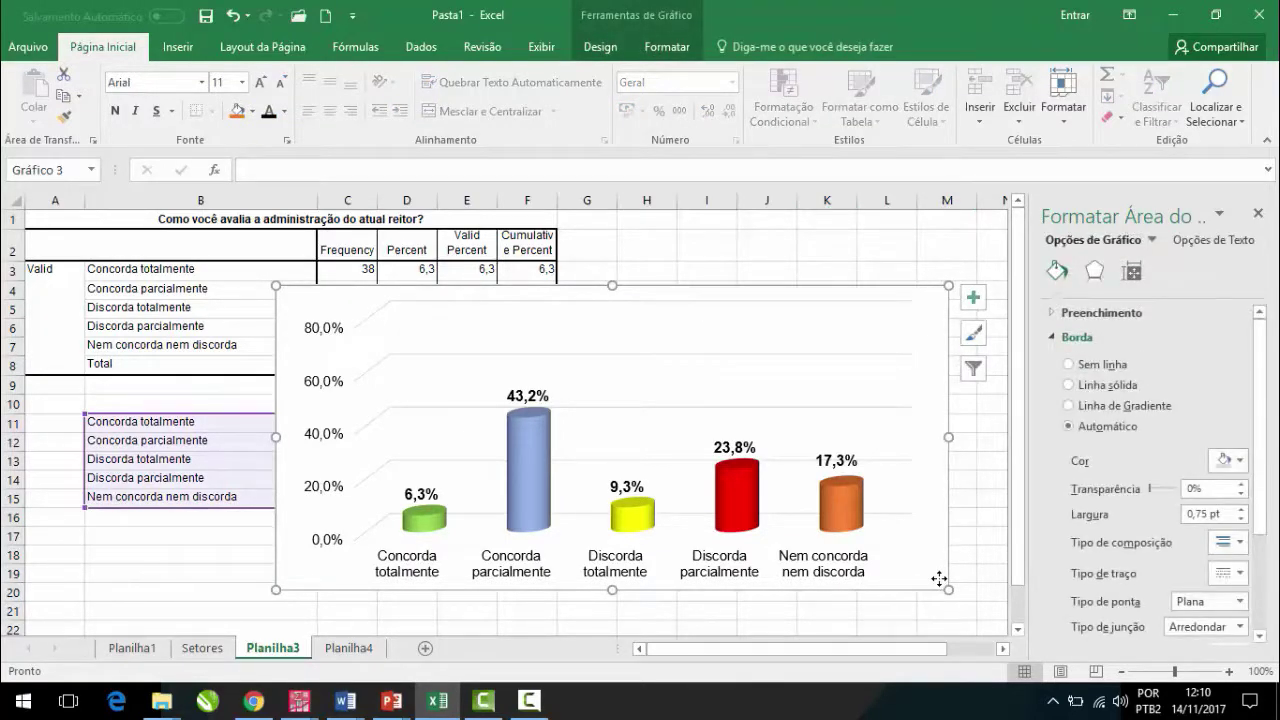
right_click(940, 580)
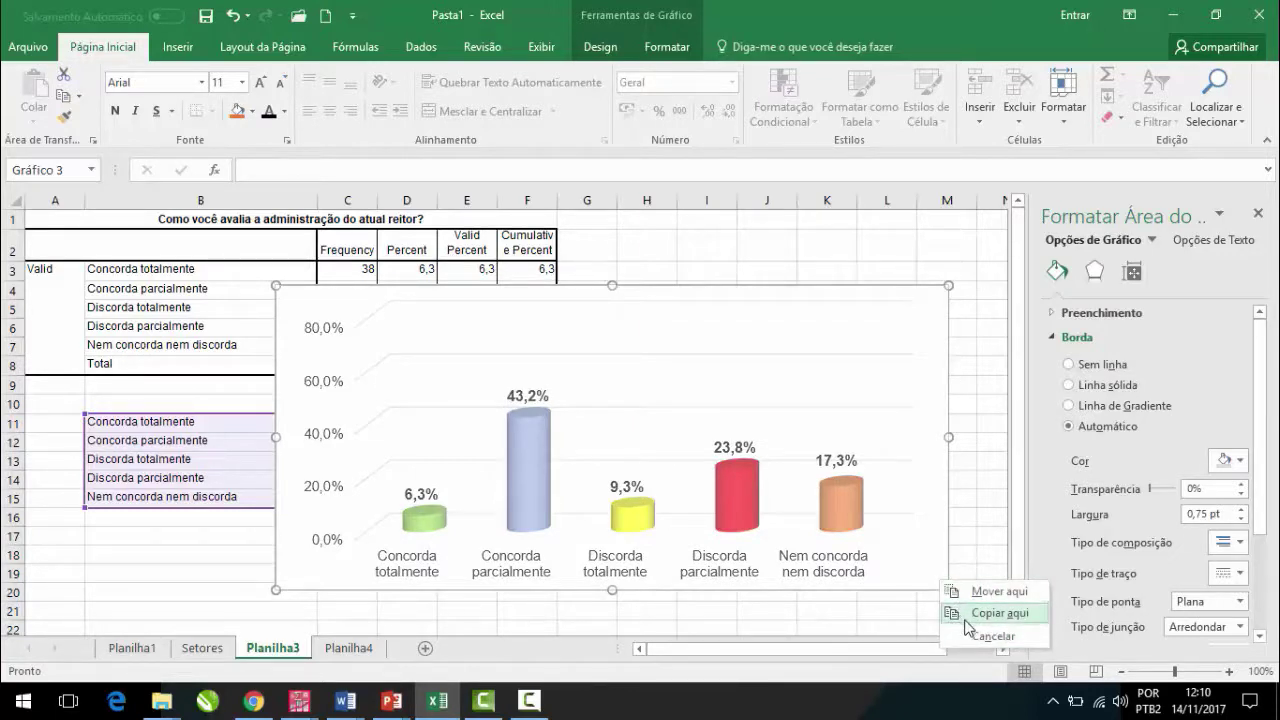
left_click(989, 522)
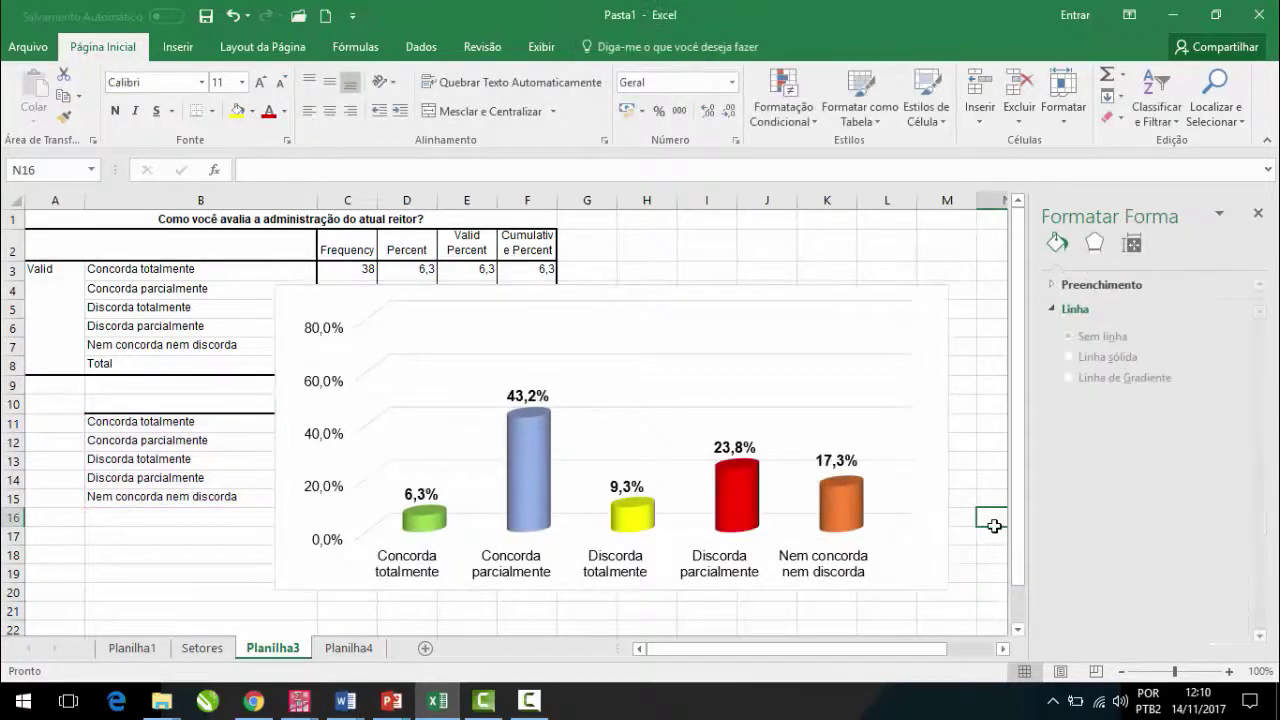
Step: Set the border of the chart's plot area to no line (Sem linha)
right_click(935, 532)
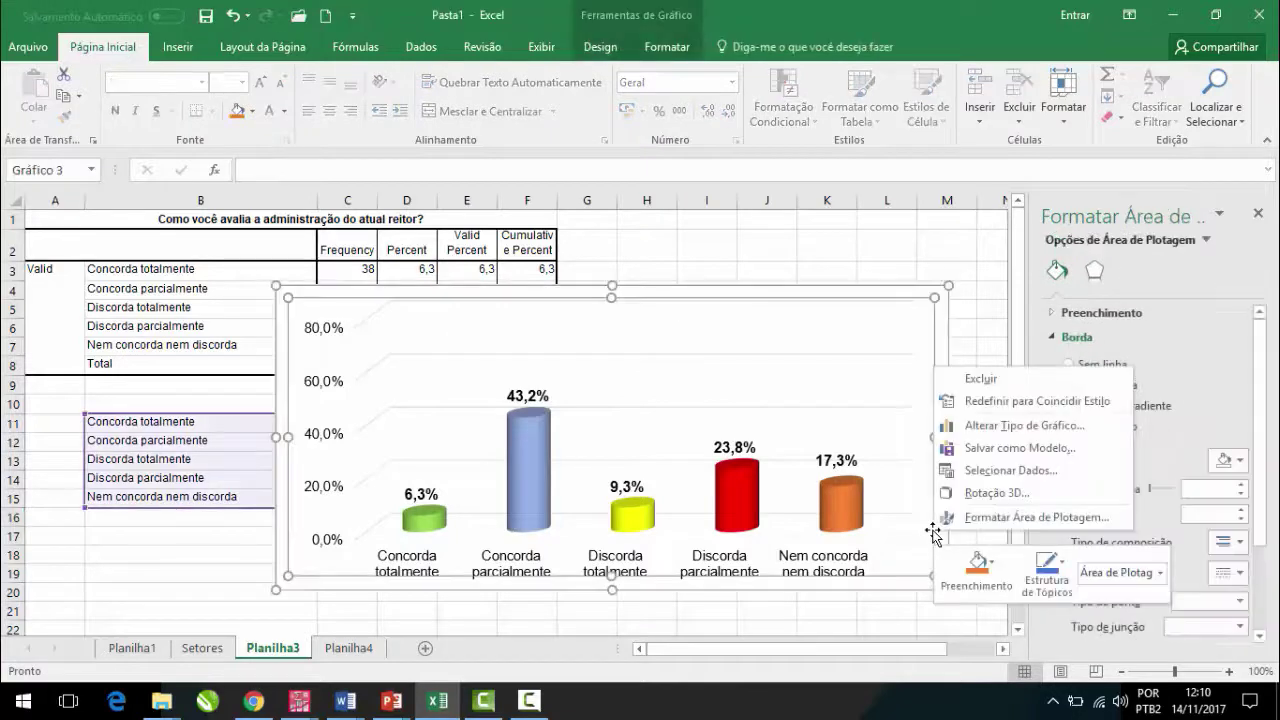
left_click(988, 518)
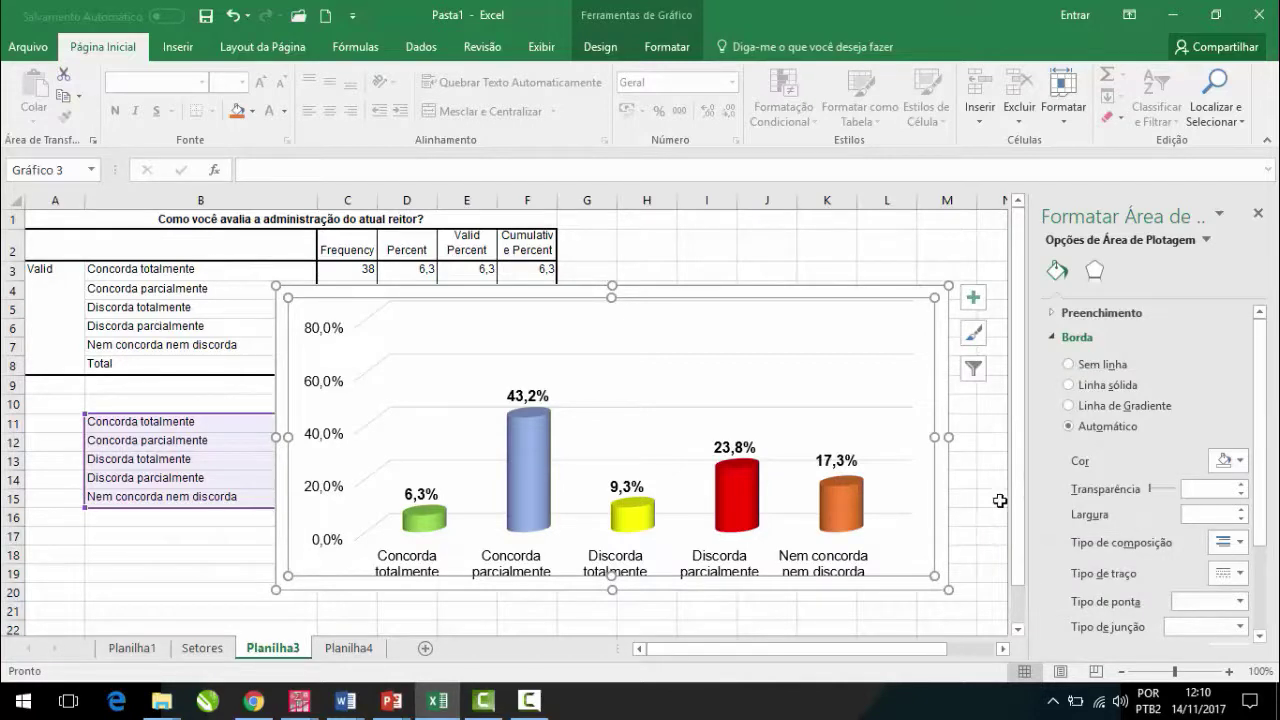
left_click(1105, 367)
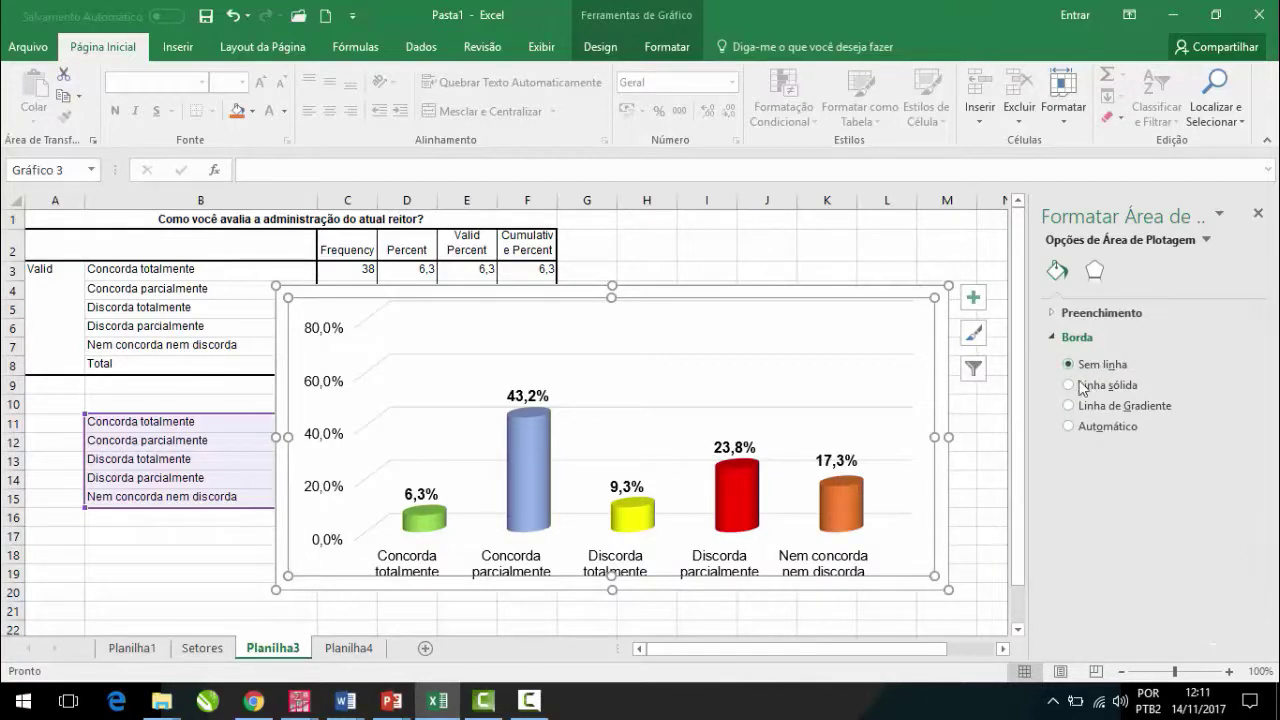
left_click(992, 427)
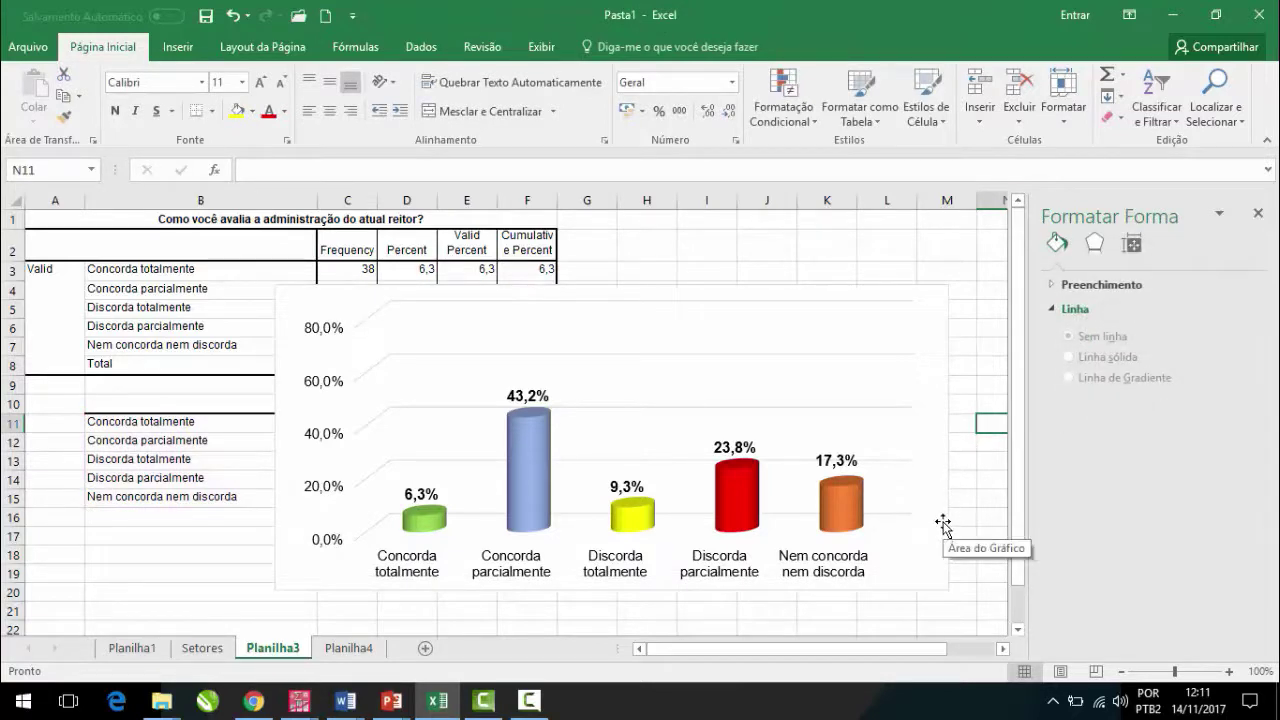
Step: Set the border of the whole chart area to no line (Sem linha)
right_click(943, 524)
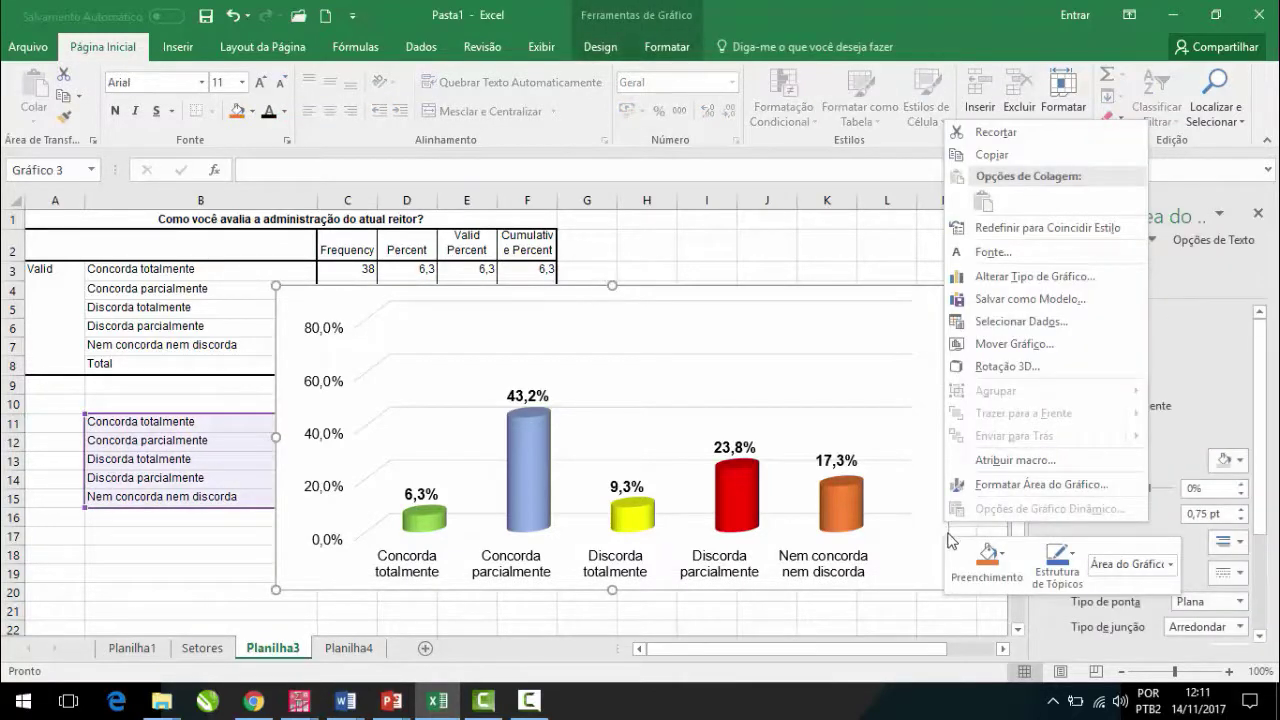
left_click(948, 529)
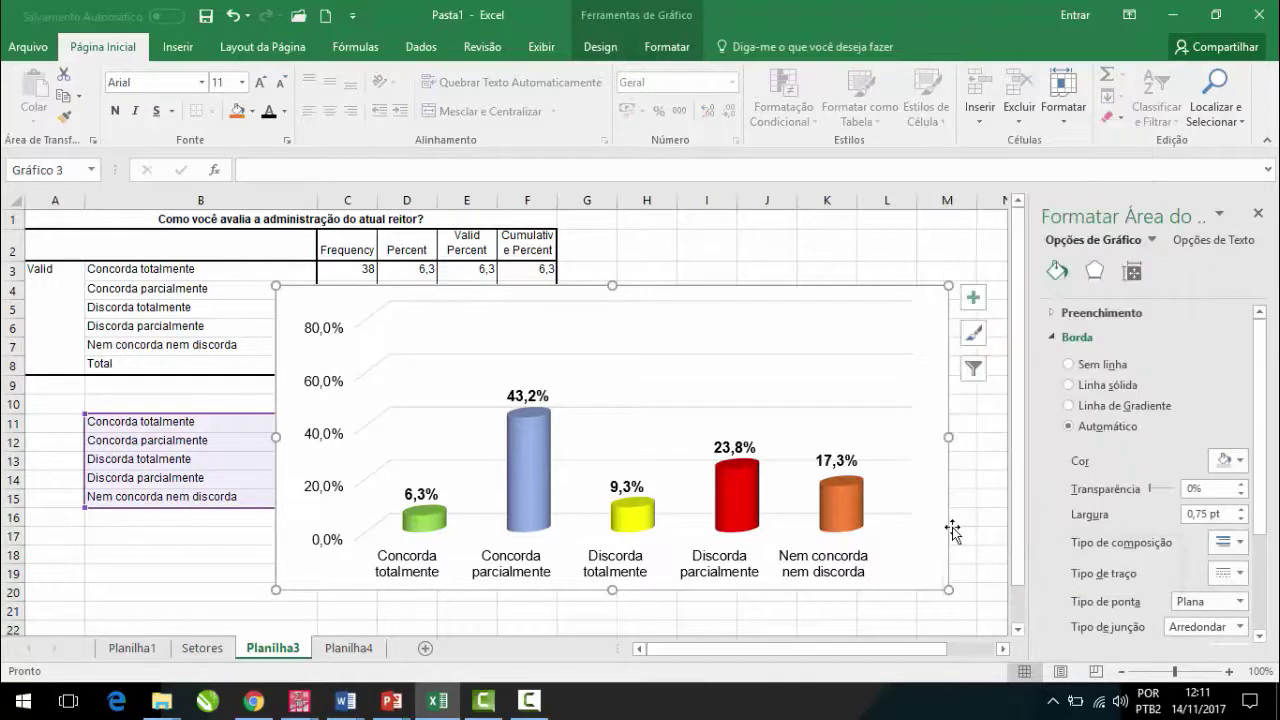
right_click(945, 528)
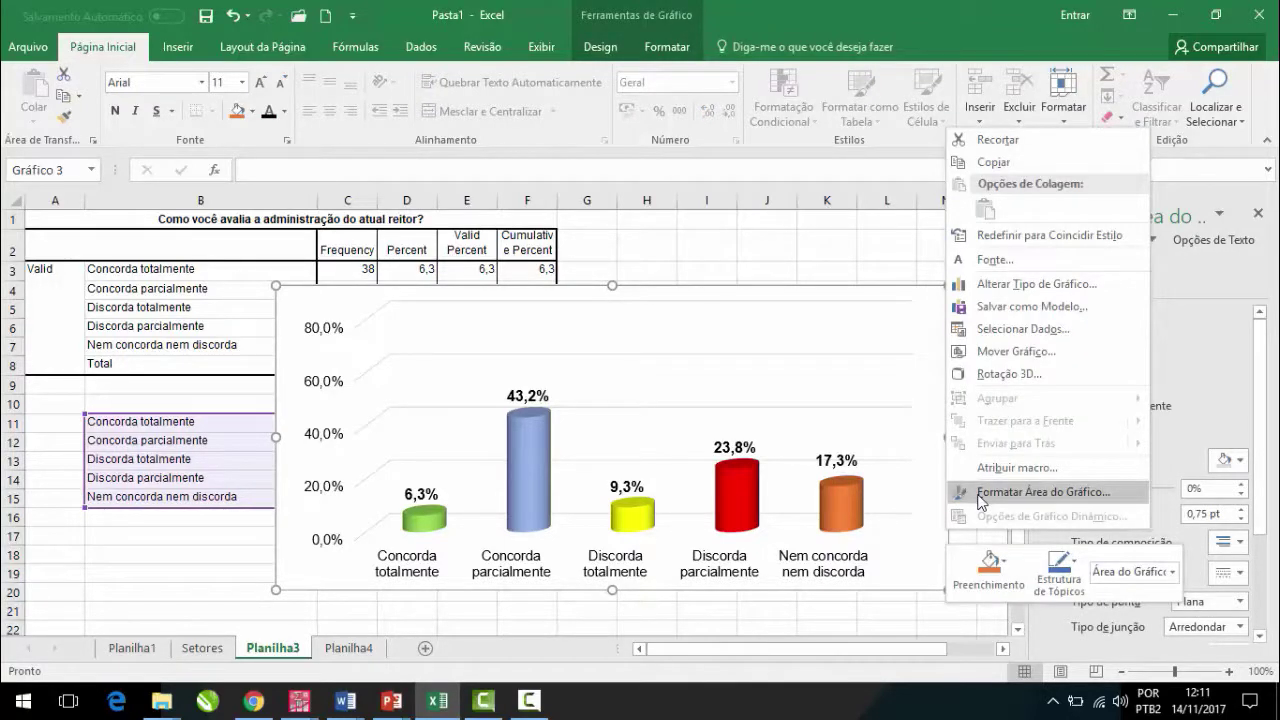
left_click(981, 496)
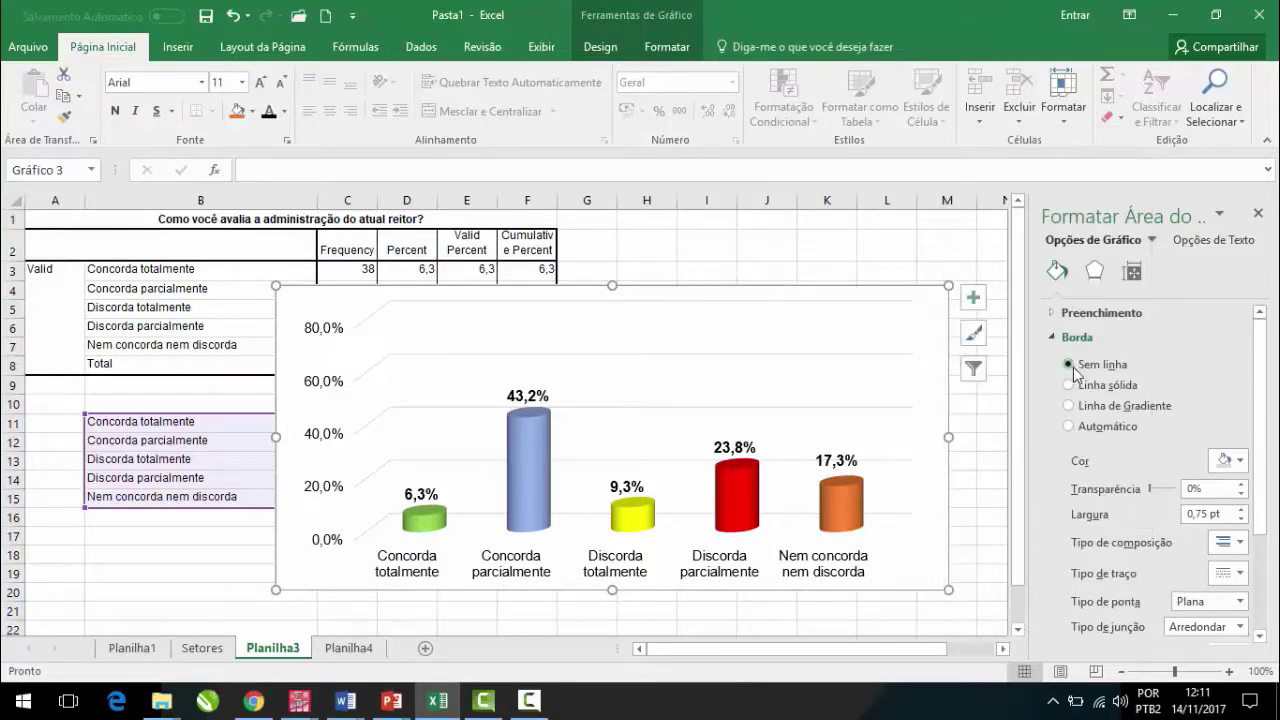
left_click(966, 443)
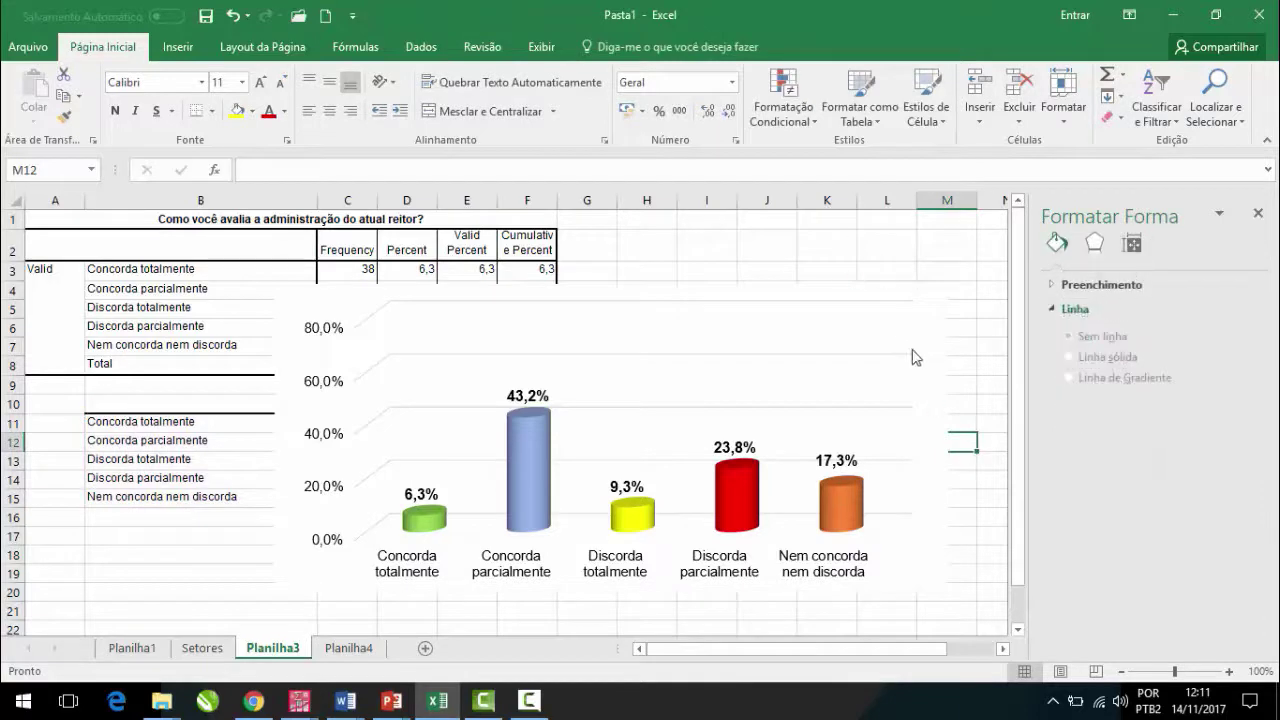
Step: Undo and redo the removal of the chart area's border to compare both versions
left_click(971, 316)
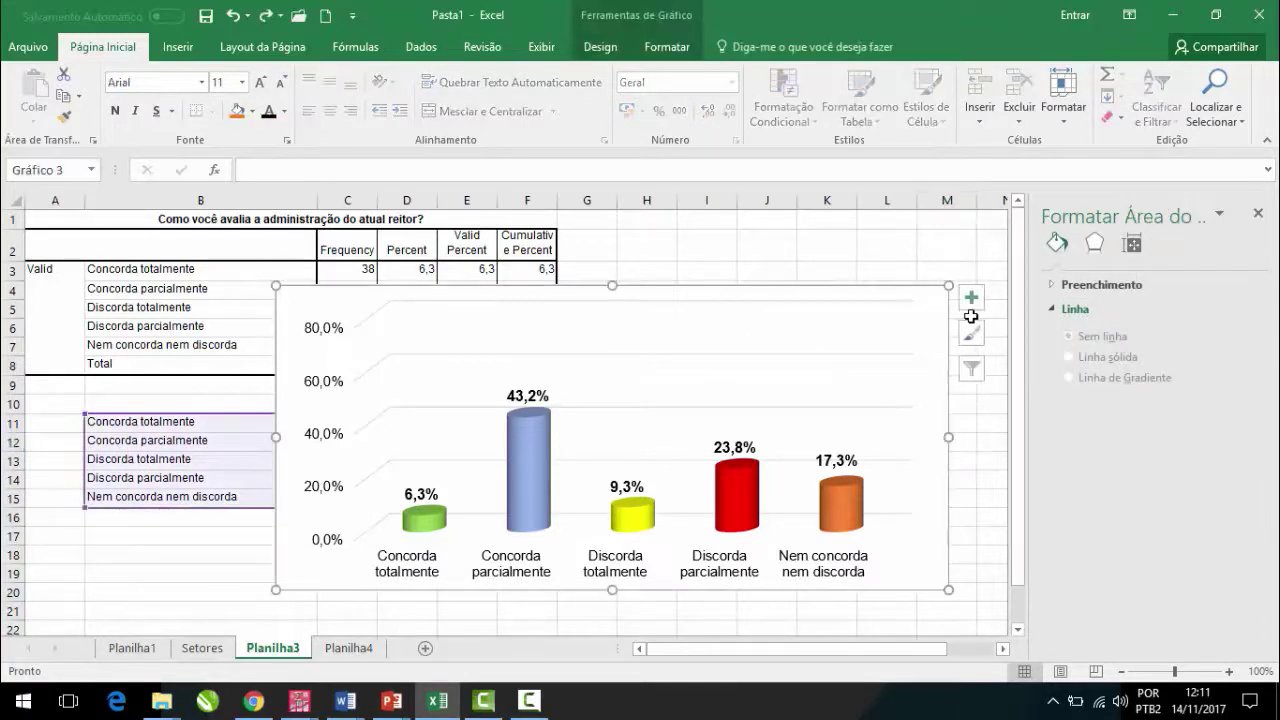
left_click(905, 250)
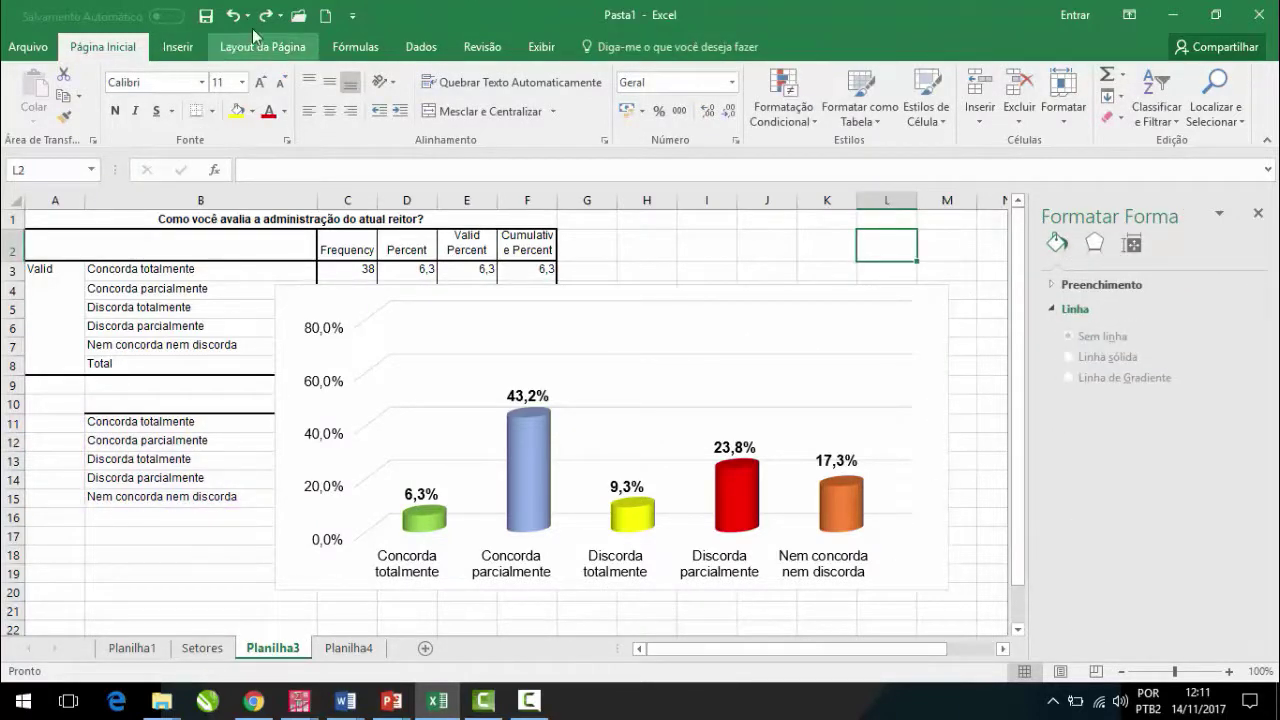
left_click(938, 328)
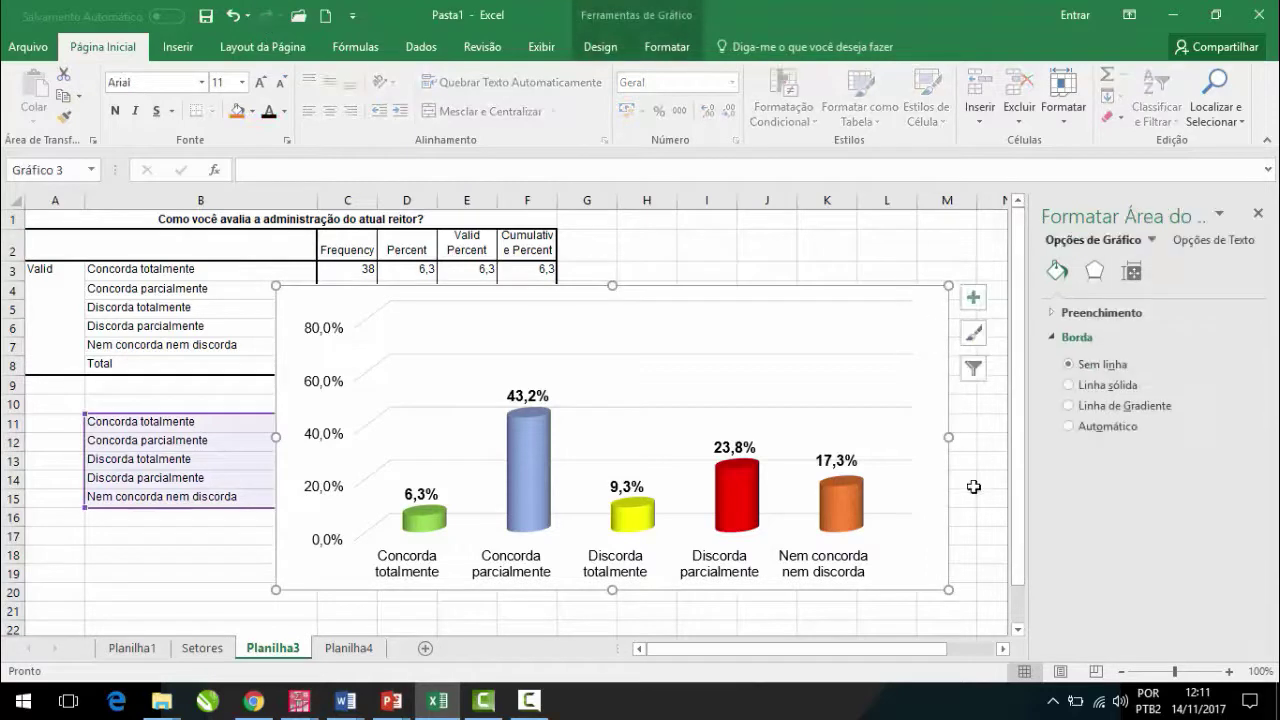
left_click(994, 540)
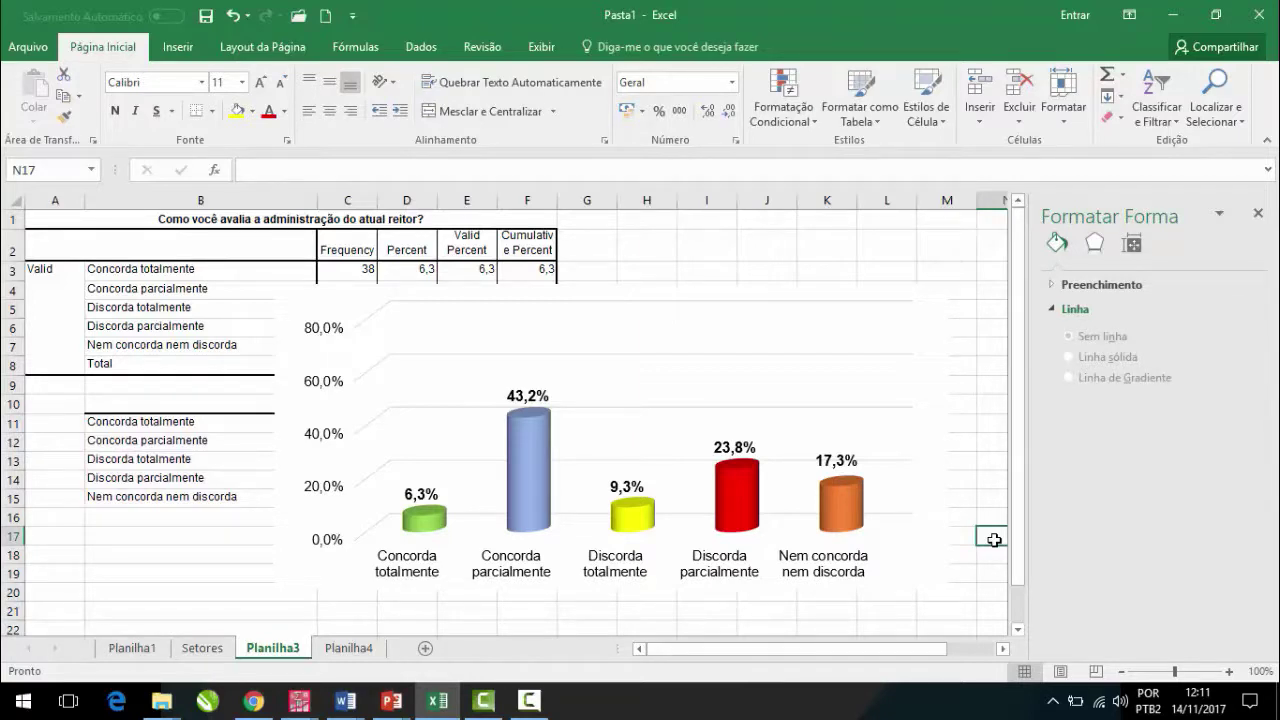
Step: Copy the finished cylinder chart and switch to the Word document Documento1
left_click(917, 590)
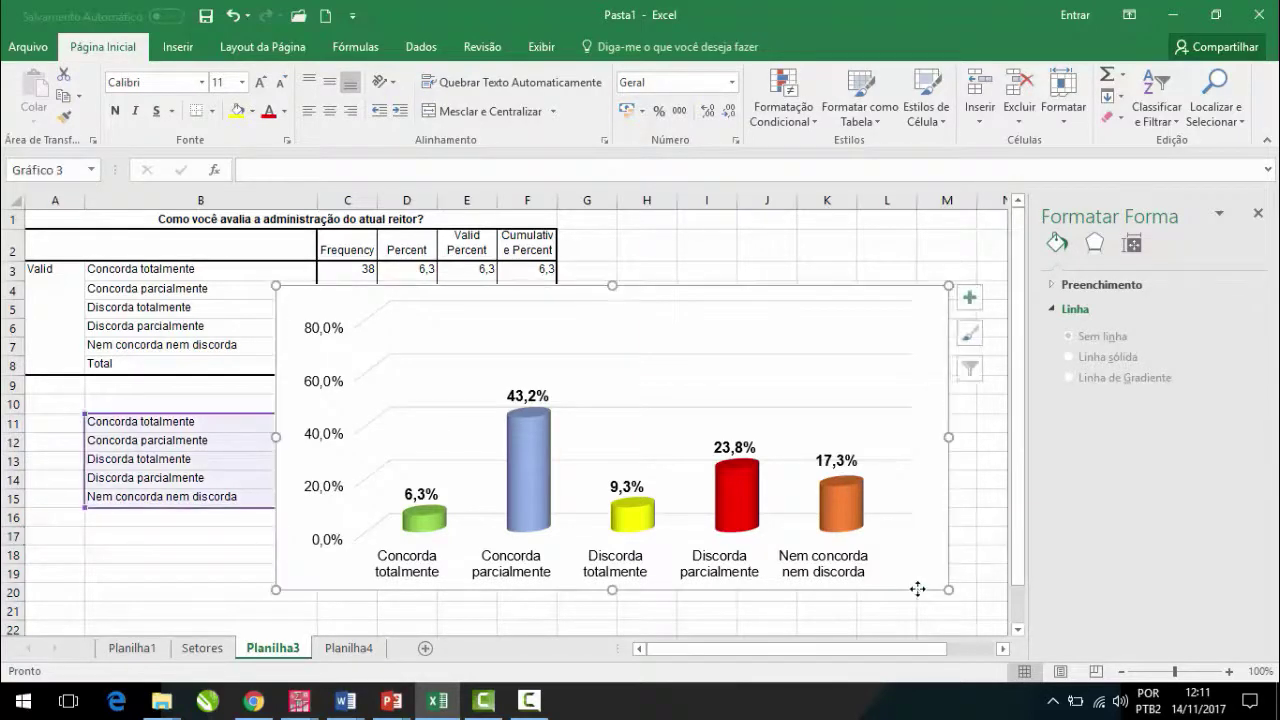
left_click(346, 700)
left_click(371, 660)
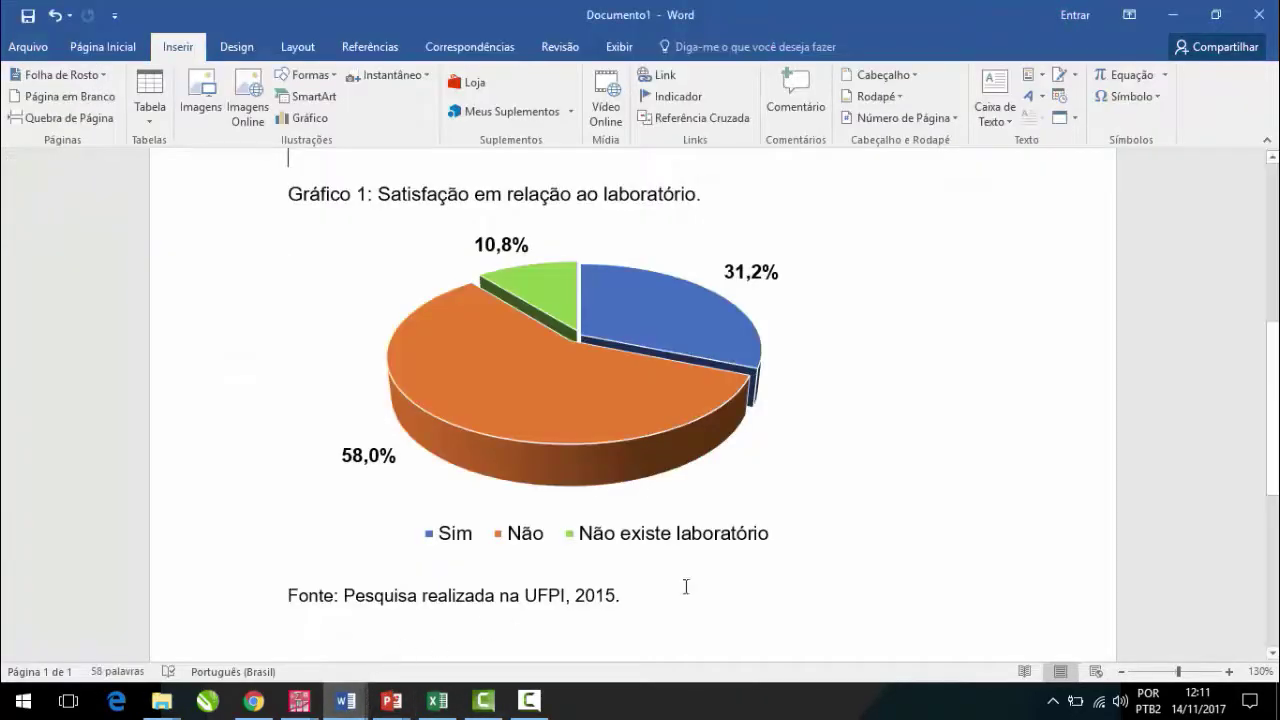
Step: Add several blank lines after the Fonte line under Gráfico 1 and paste the copied cylinder chart there
left_click(748, 582)
left_click(846, 602)
key("Return")
key("Return")
key("Return")
key("Return")
key("Return")
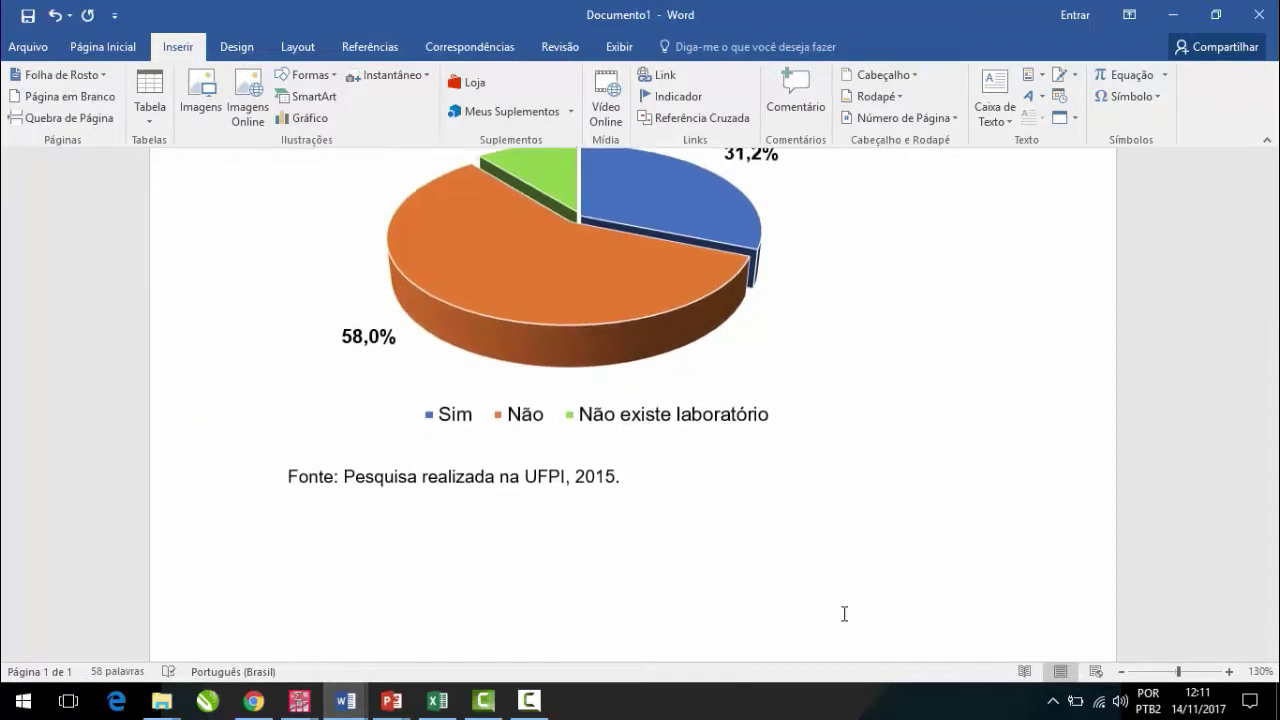
key("Return")
key("ctrl+v")
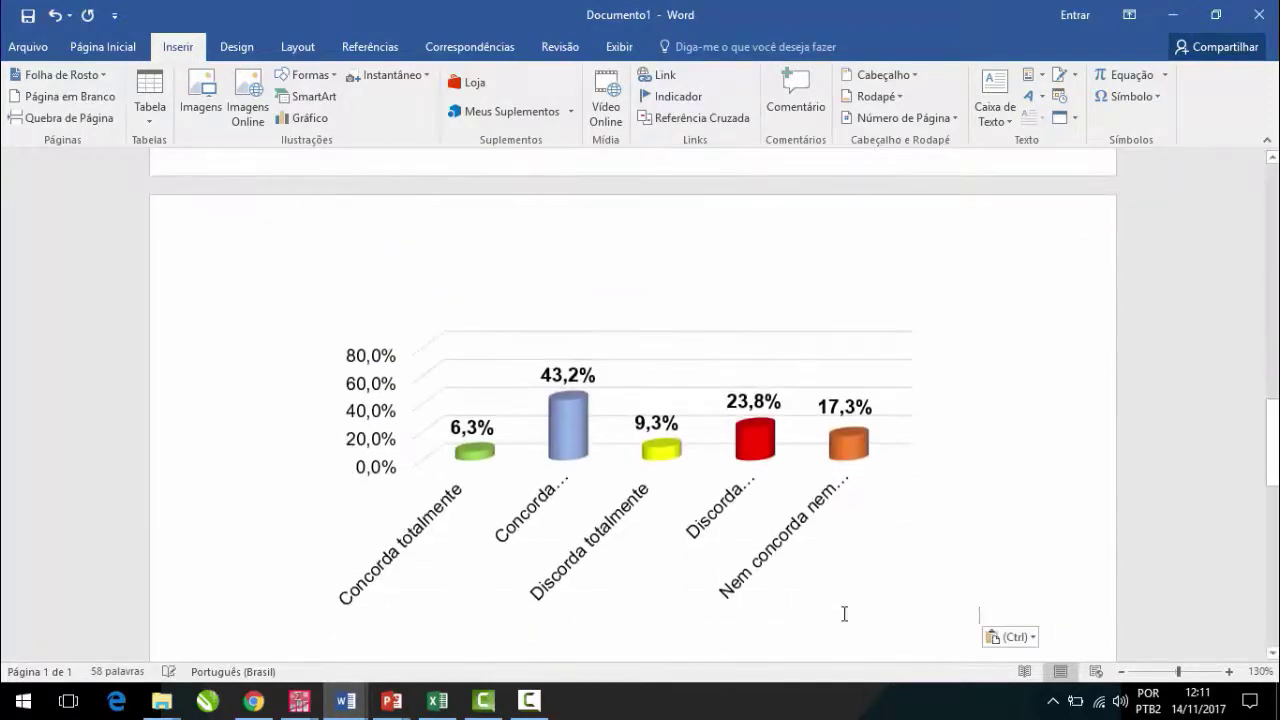
Step: Enlarge the pasted cylinder chart slightly in width and height so the category labels can sit horizontally
left_click(545, 378)
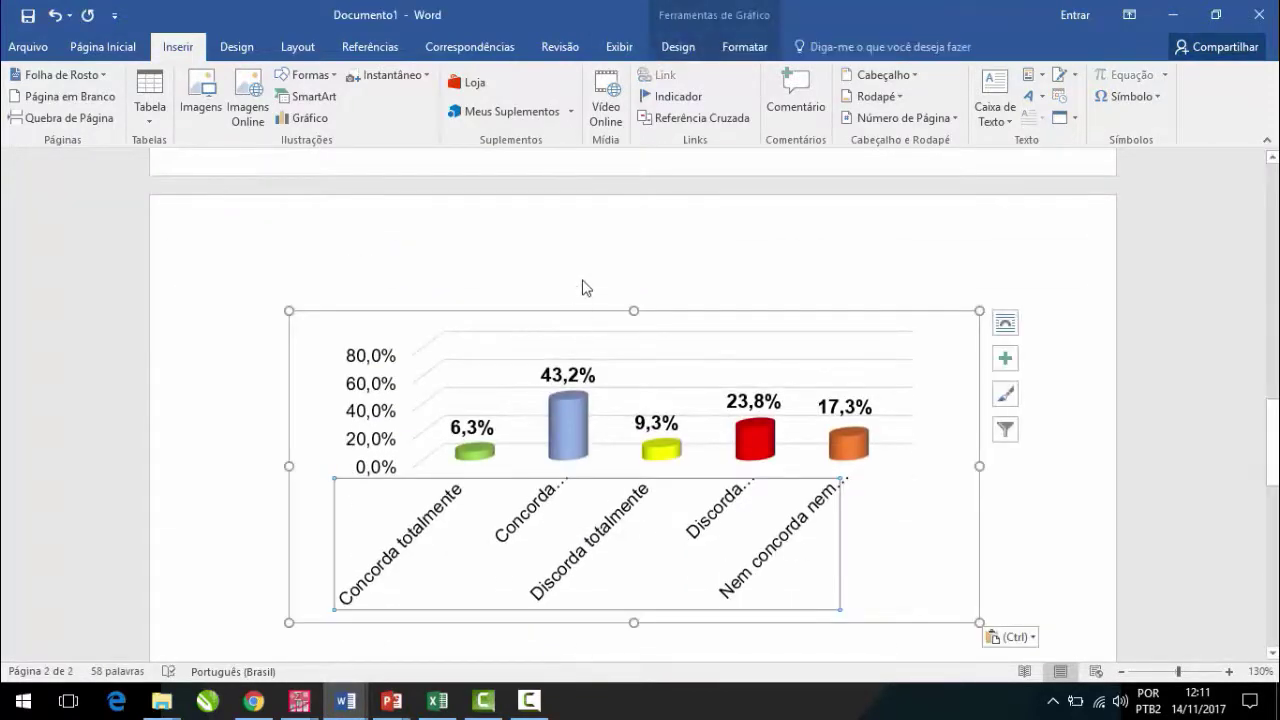
scroll(646, 278, "up", 2)
left_click(648, 258)
scroll(648, 258, "up", 2)
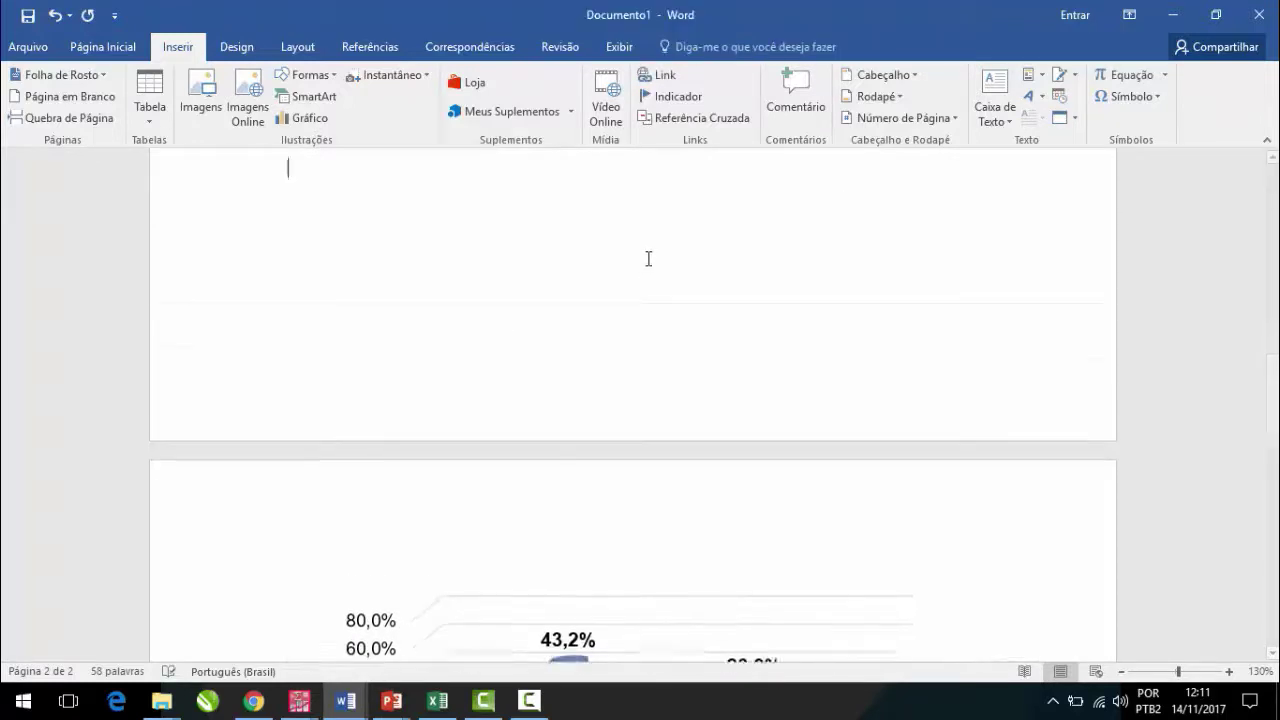
key("Down")
scroll(648, 260, "down", 3)
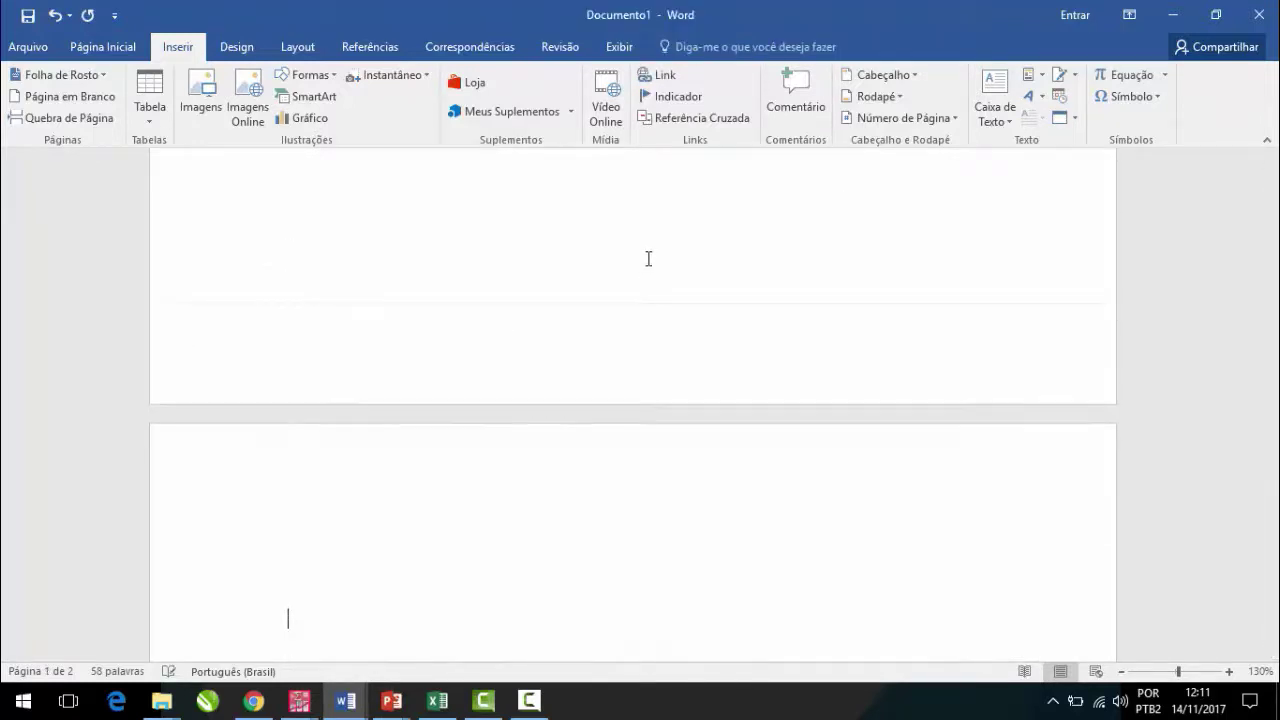
scroll(662, 278, "down", 2)
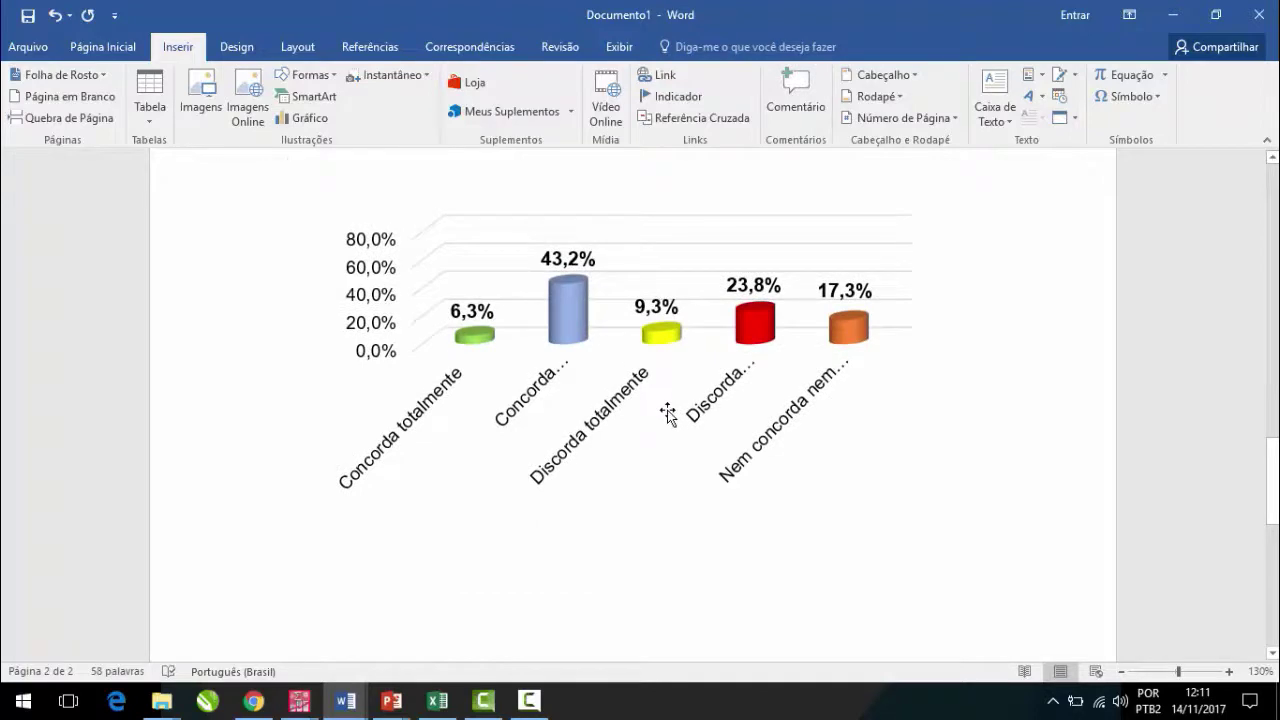
left_click(668, 412)
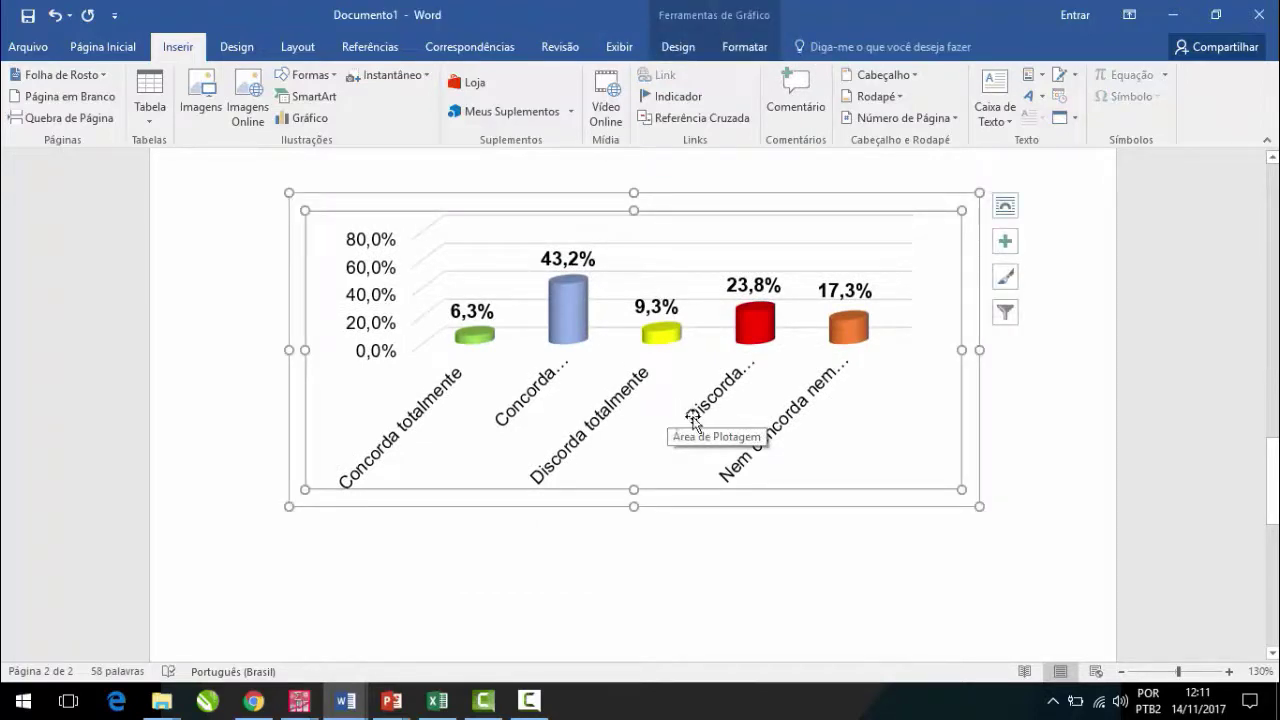
left_click_drag(981, 508, 1029, 517)
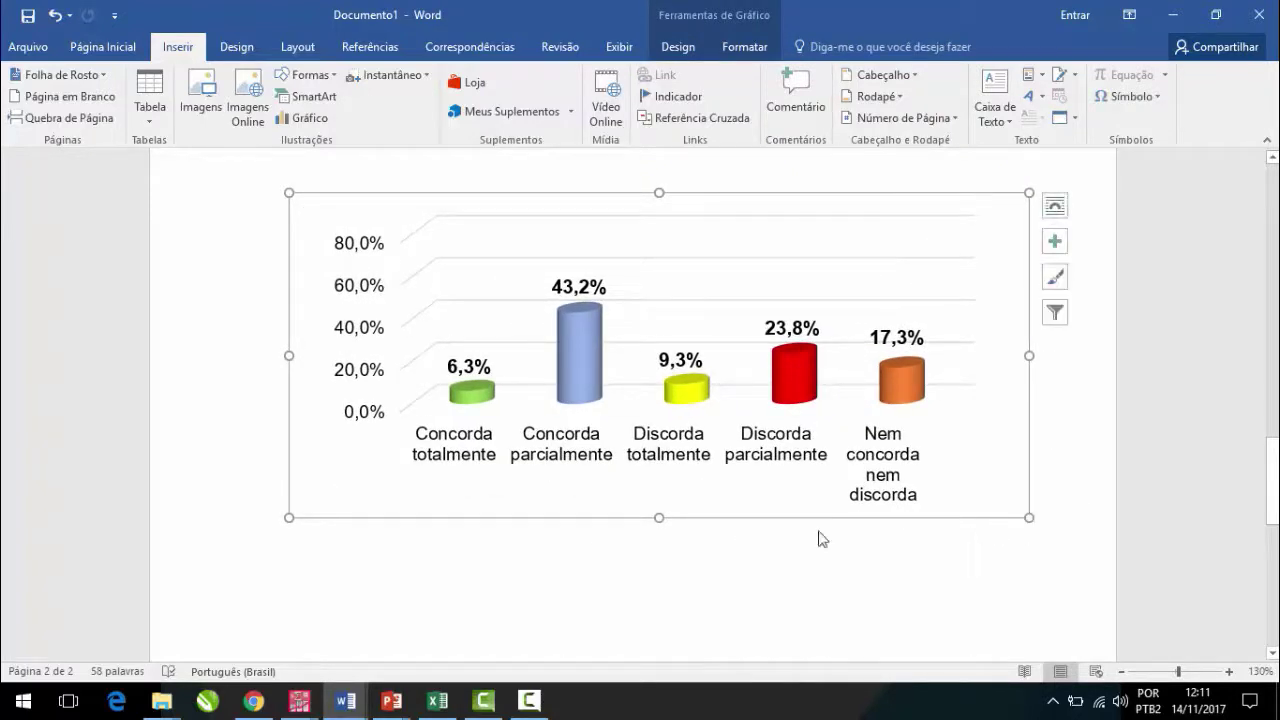
Step: Set the font size of the chart's category axis labels to 10
left_click(485, 470)
left_click(126, 47)
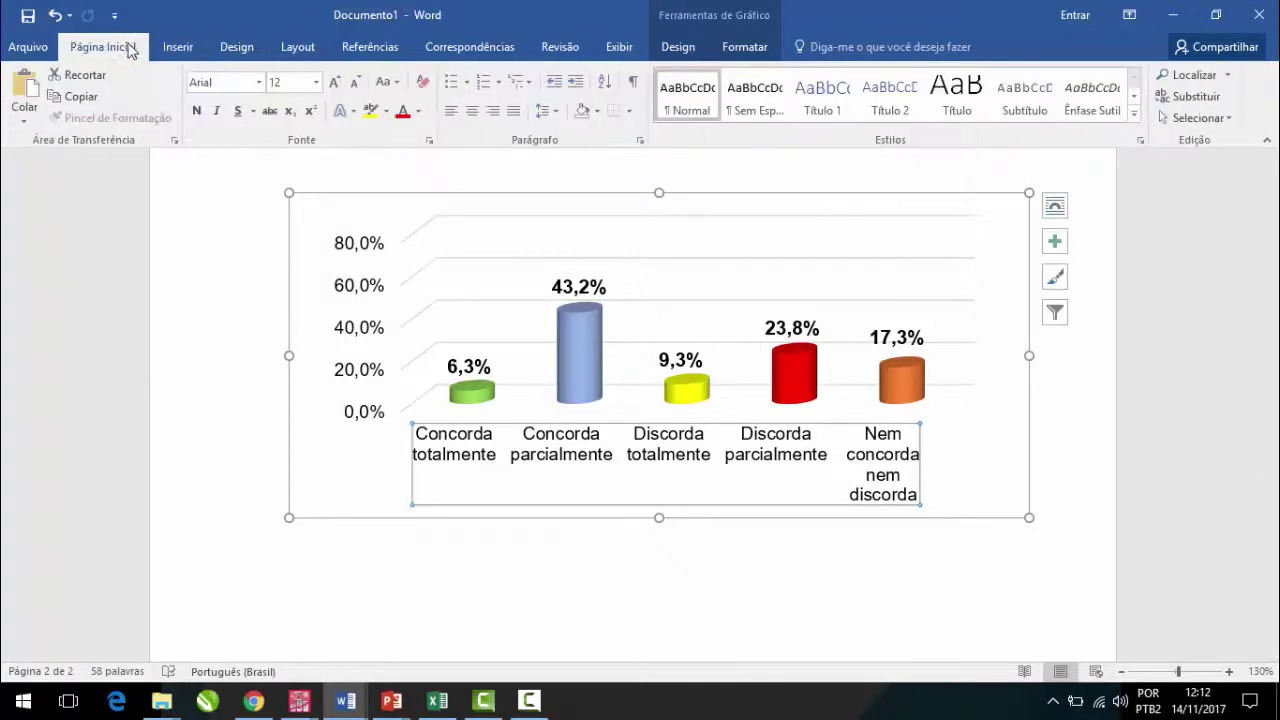
left_click(290, 84)
type("1")
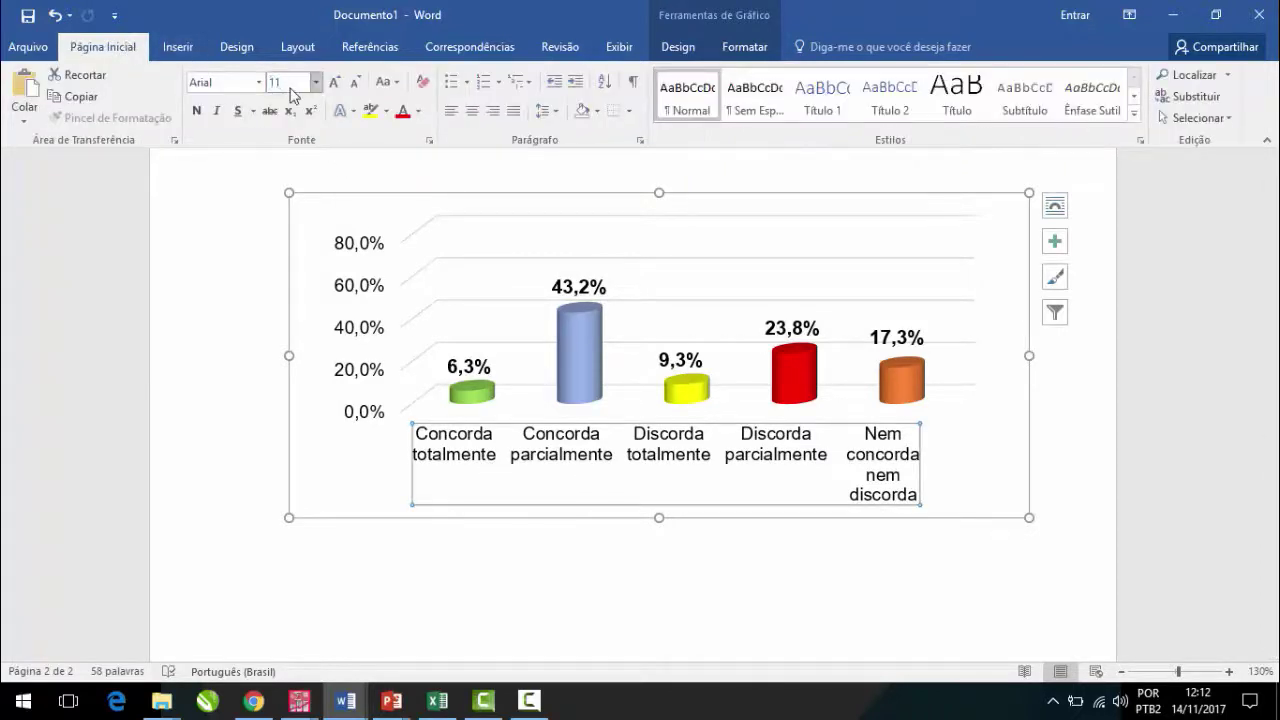
type("10")
key("Return")
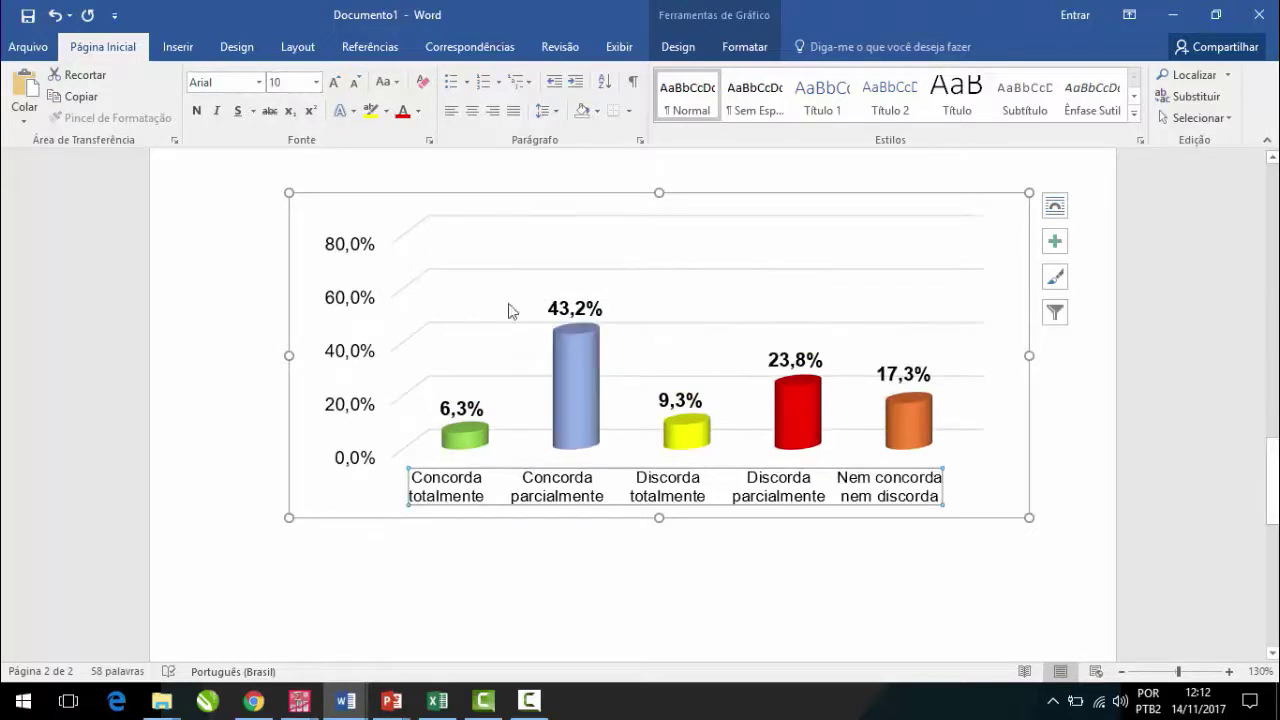
Step: Switch to the Pasta1 workbook in Excel and set the cylinder chart's vertical axis percentages to 0 decimal places
left_click(369, 303)
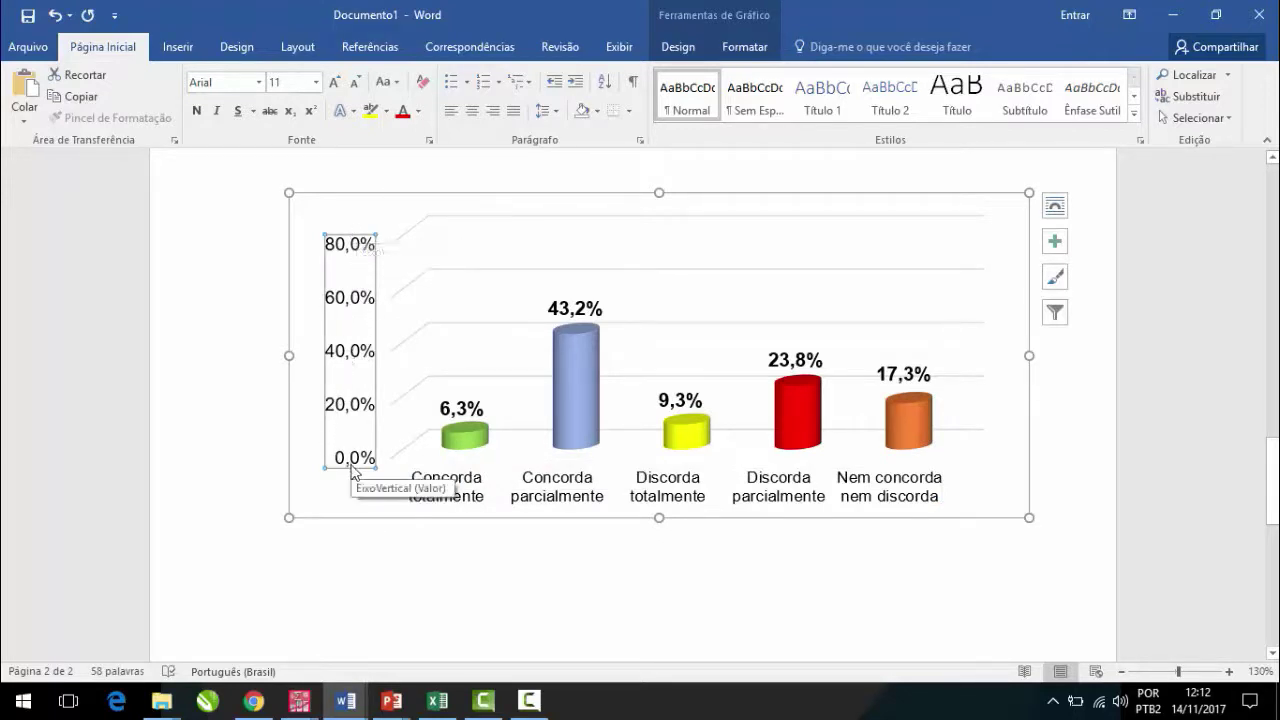
key("alt+Tab")
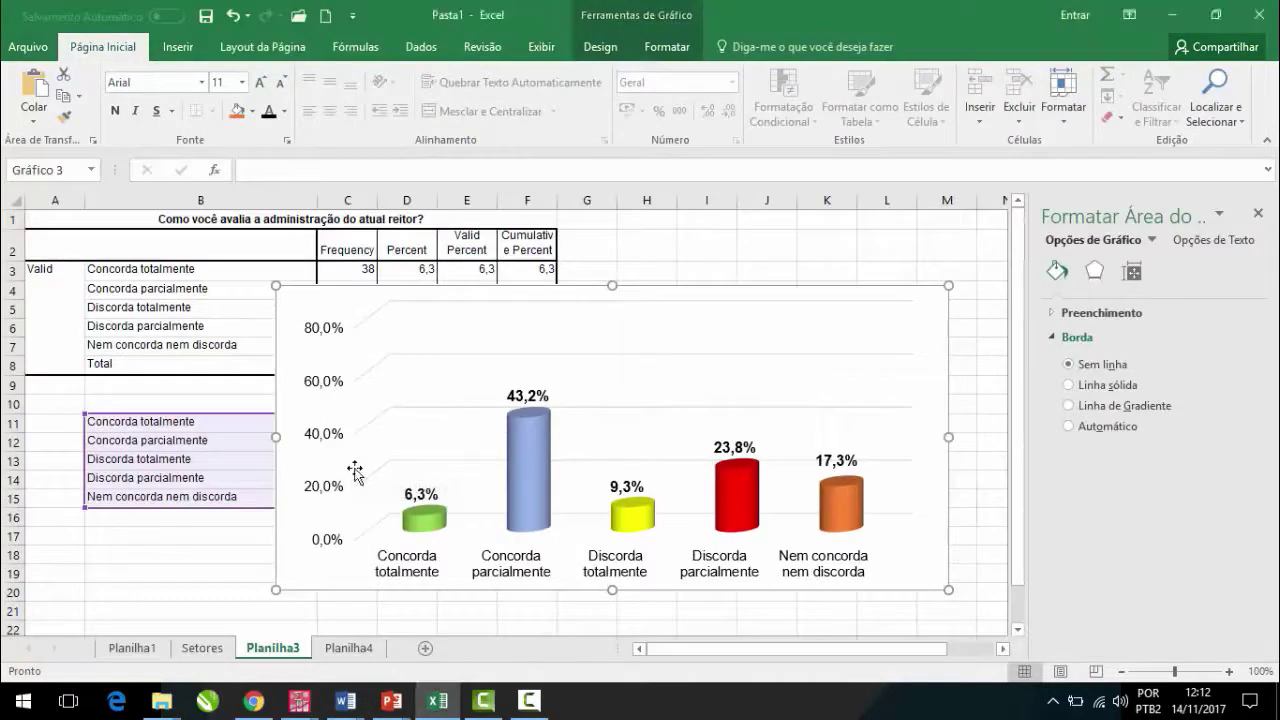
right_click(325, 548)
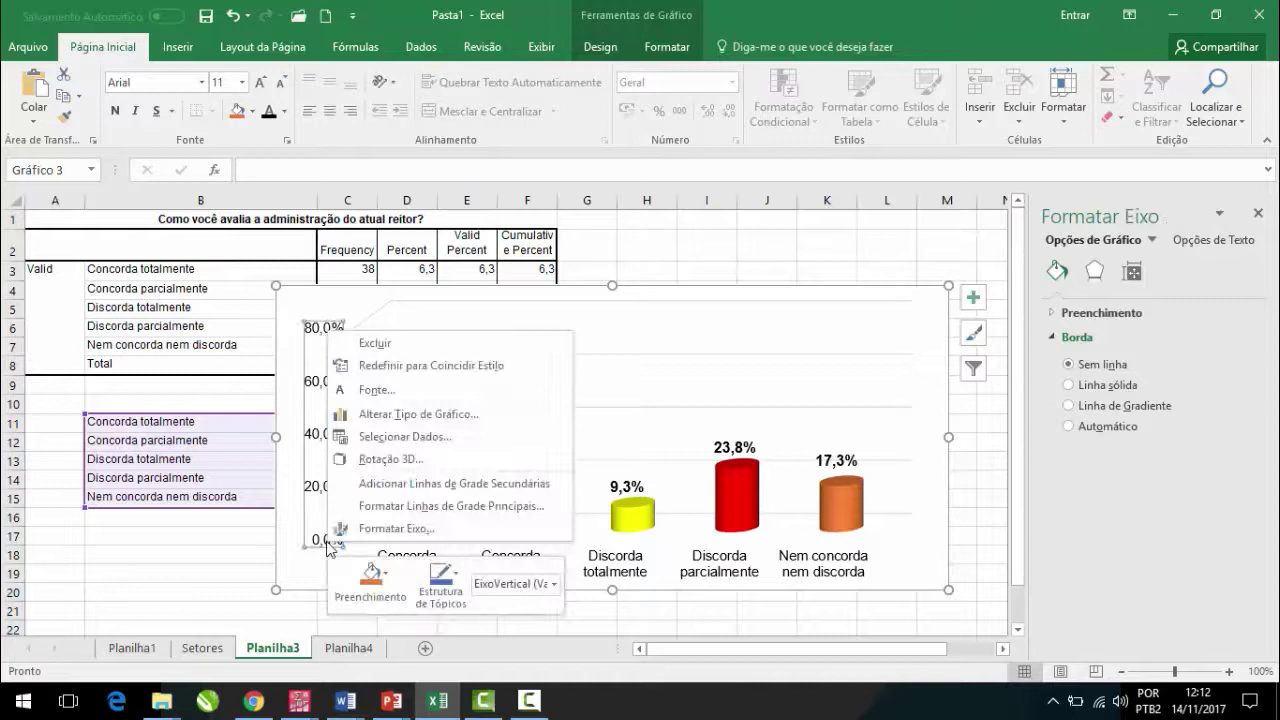
left_click(381, 530)
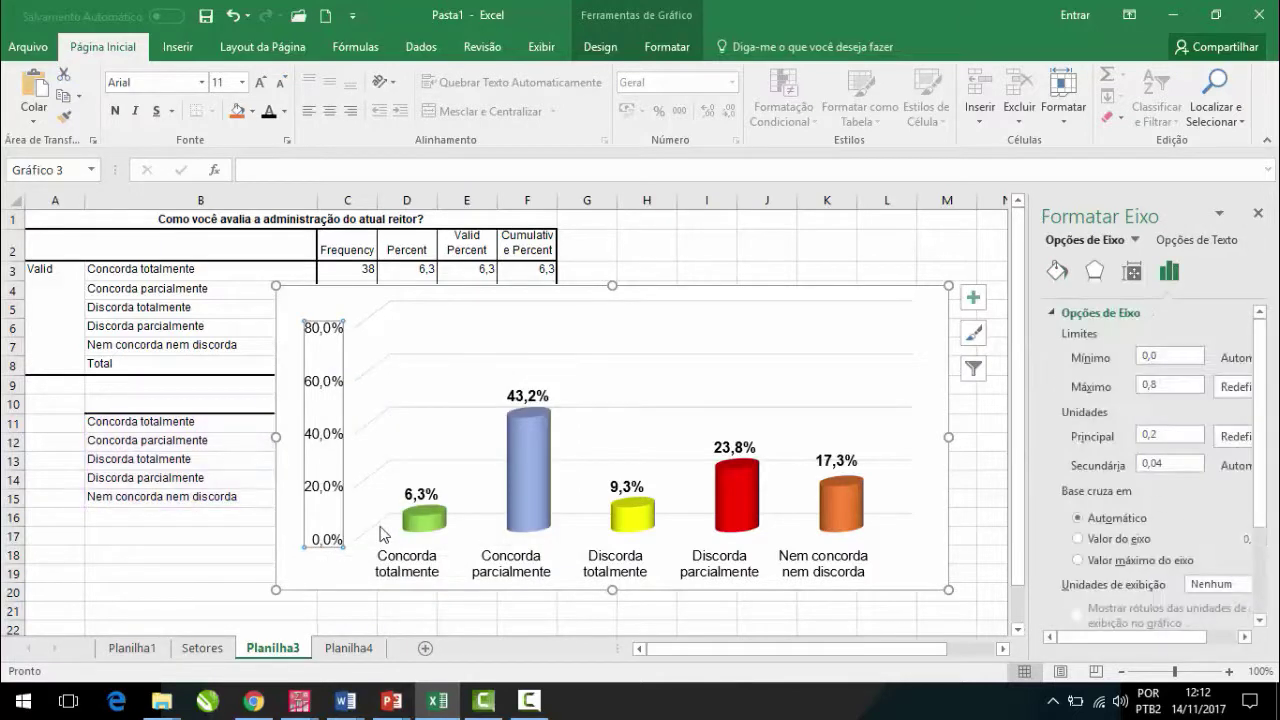
right_click(329, 549)
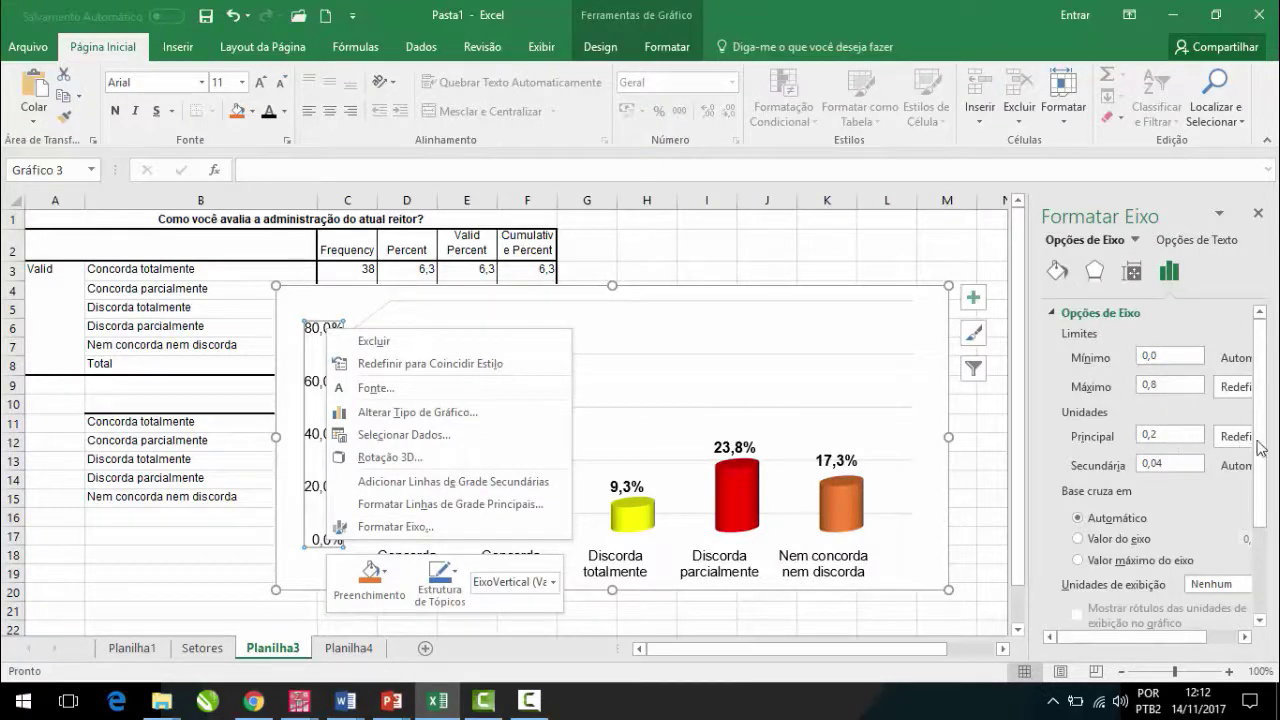
left_click_drag(1262, 449, 1276, 585)
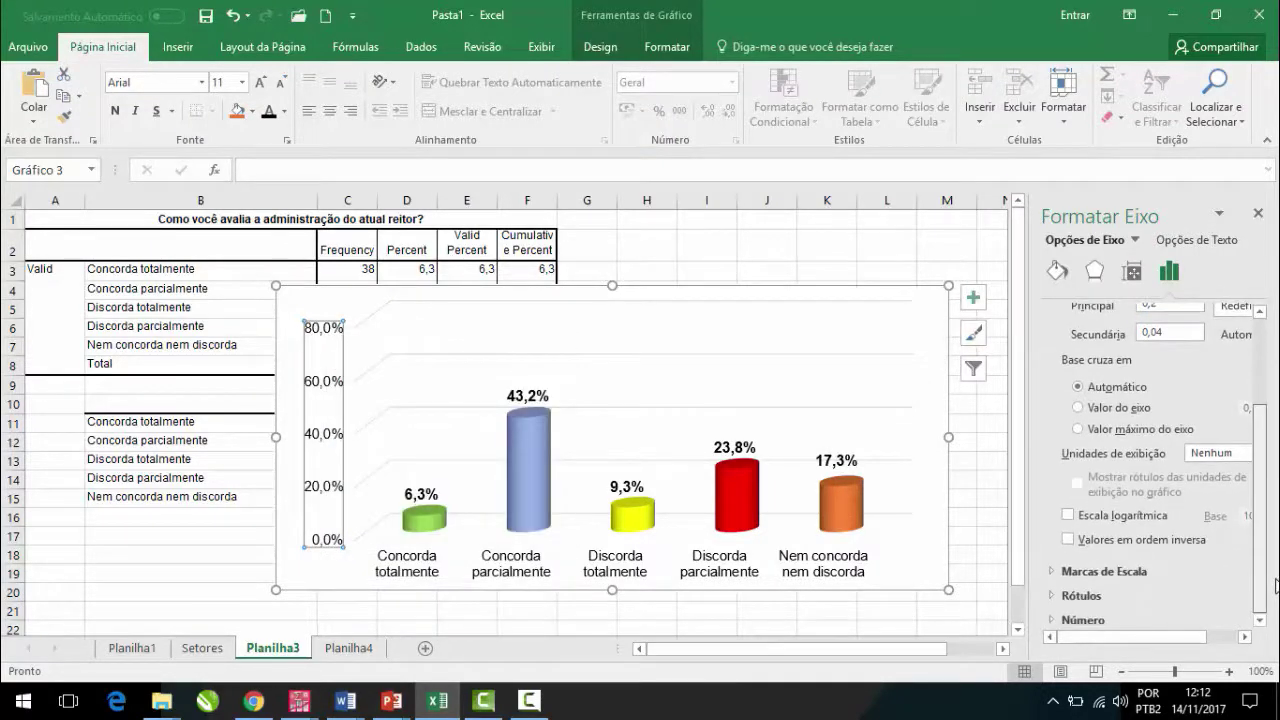
left_click(1128, 622)
scroll(1134, 599, "down", 1)
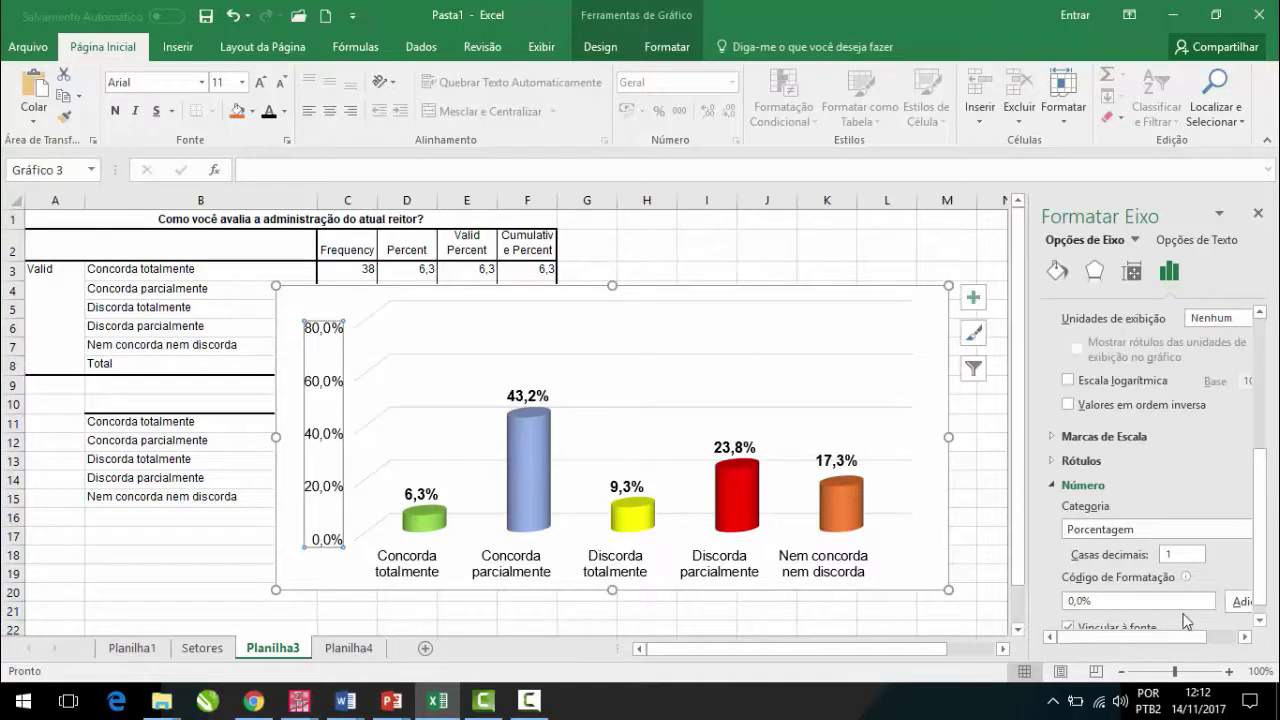
scroll(1158, 520, "down", 1)
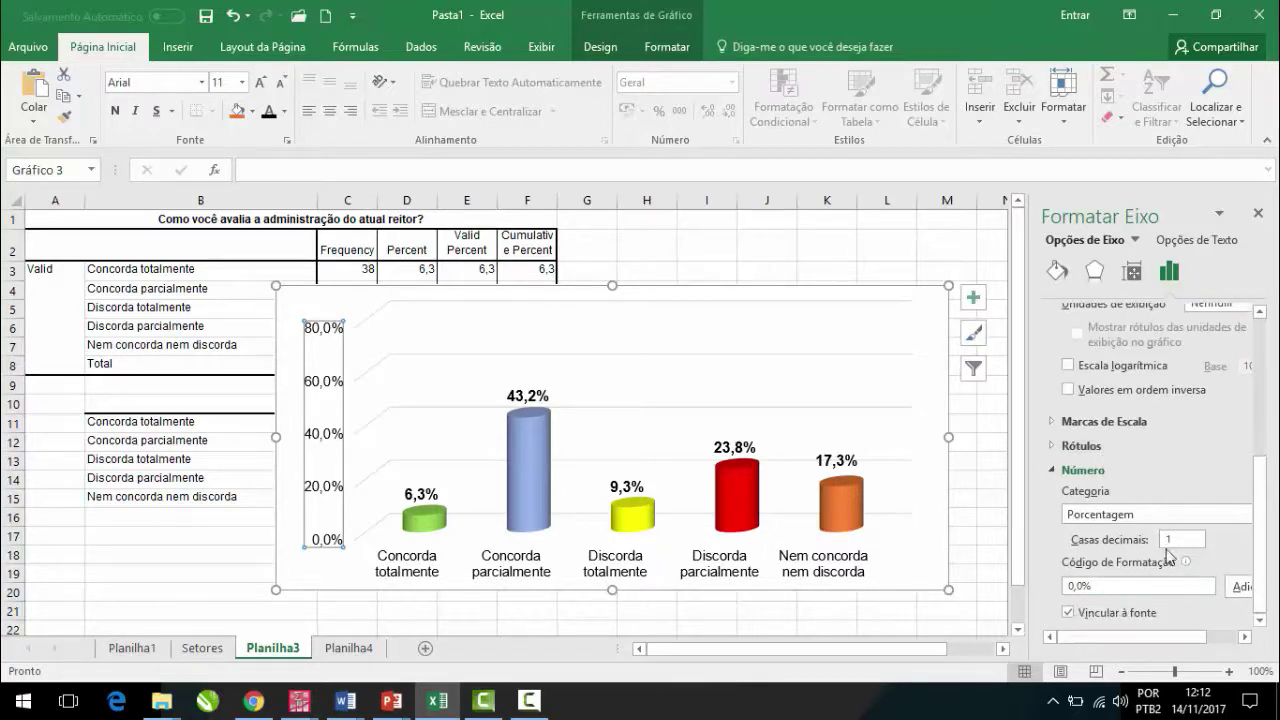
double_click(1168, 540)
left_click(1258, 213)
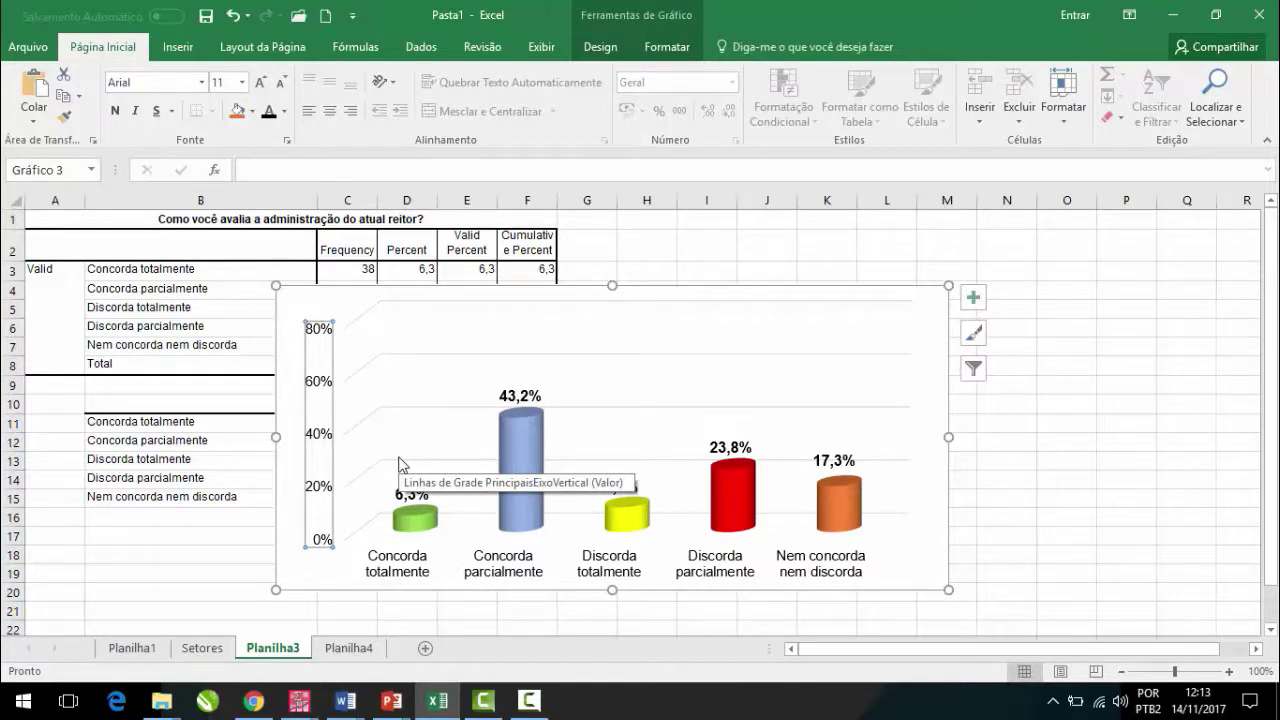
Step: Switch to the Word document Documento1 and set the pasted cylinder chart's vertical axis percentages to 0 decimal places
left_click(346, 700)
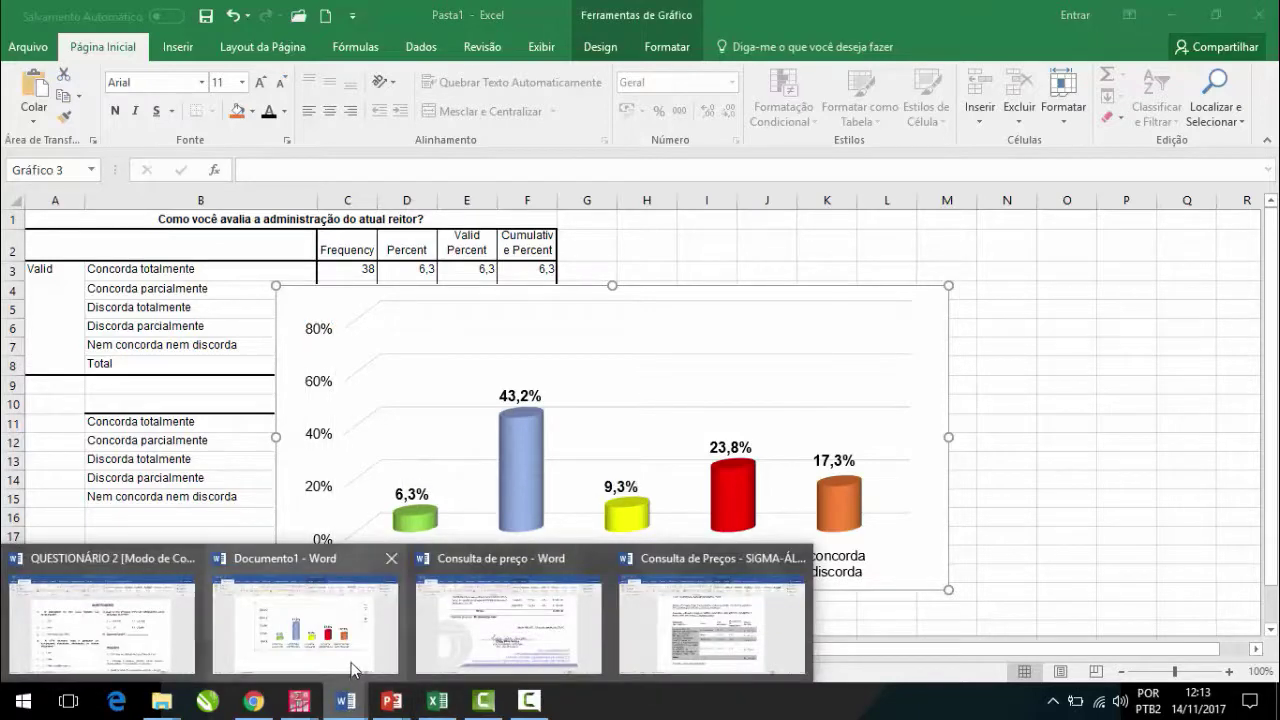
left_click(352, 668)
left_click(366, 573)
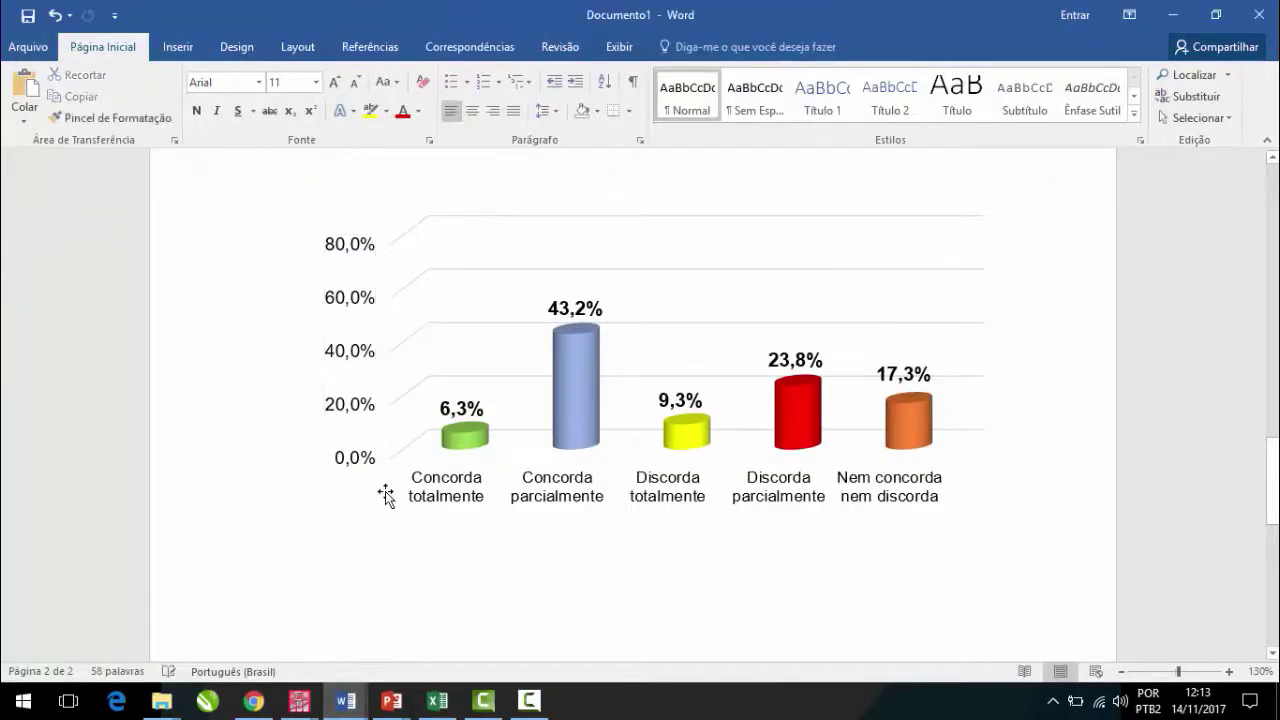
left_click(362, 465)
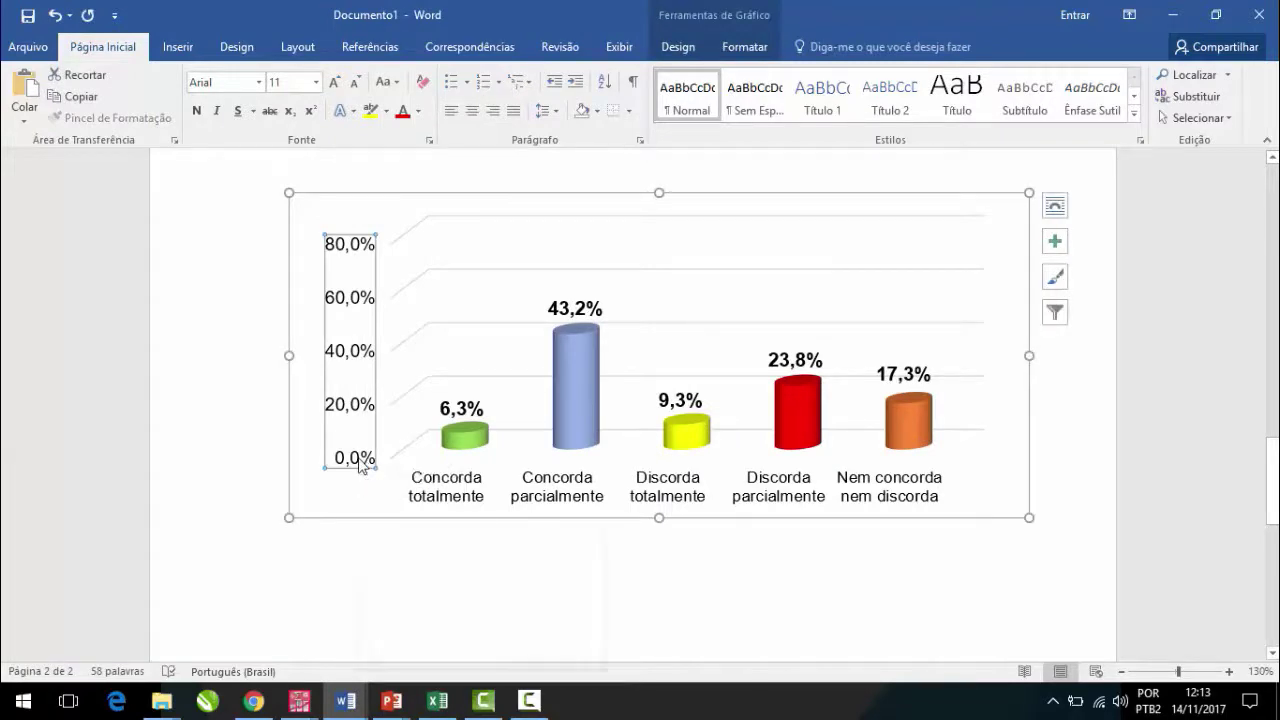
right_click(362, 465)
left_click(430, 656)
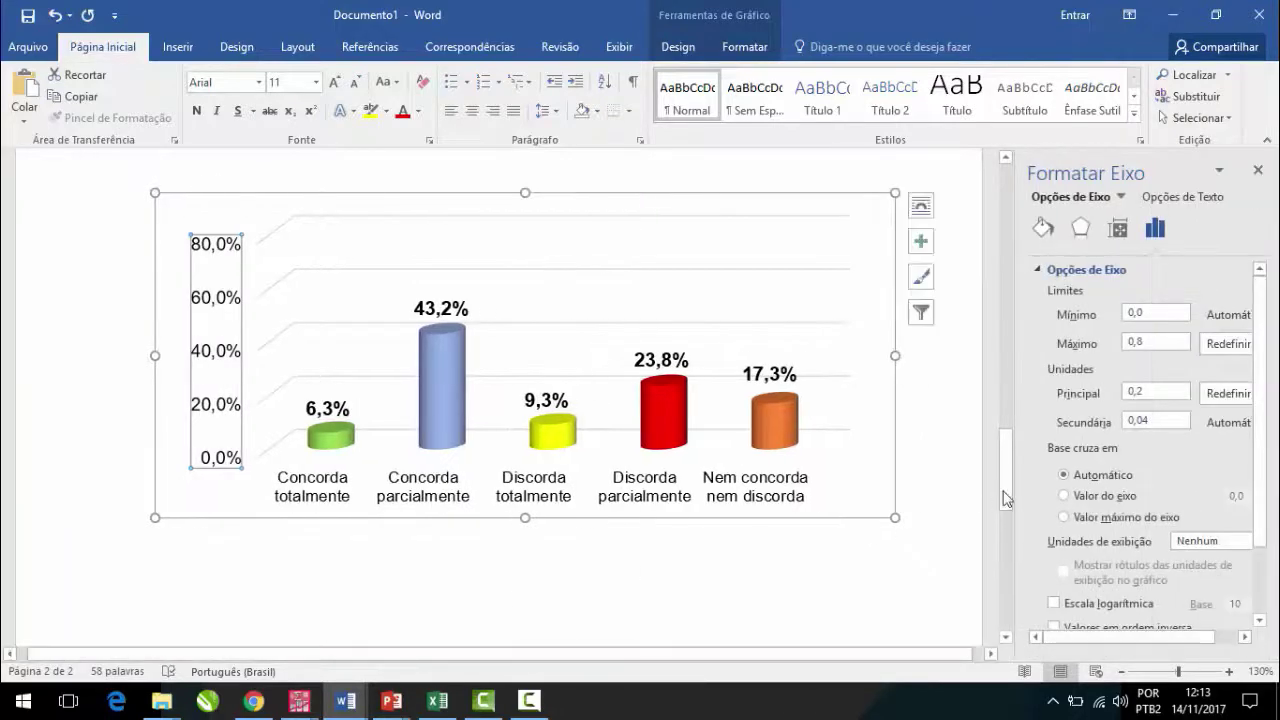
scroll(1100, 560, "down", 3)
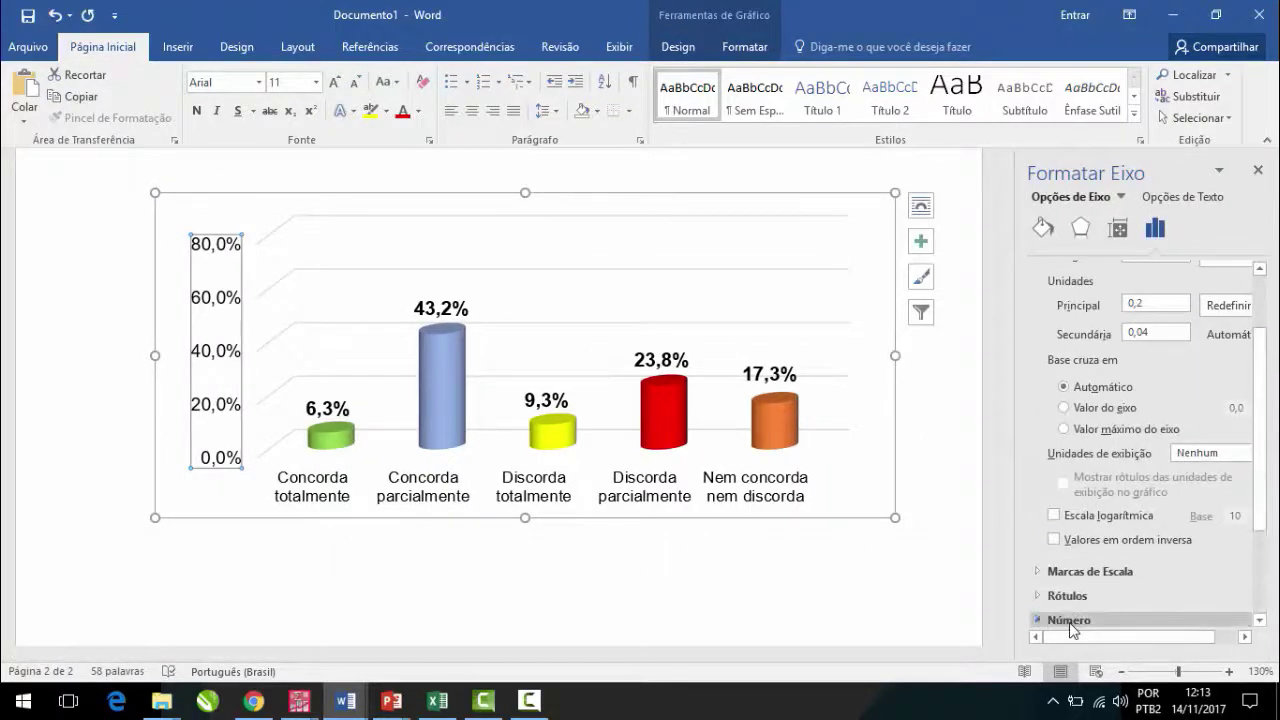
left_click(1070, 621)
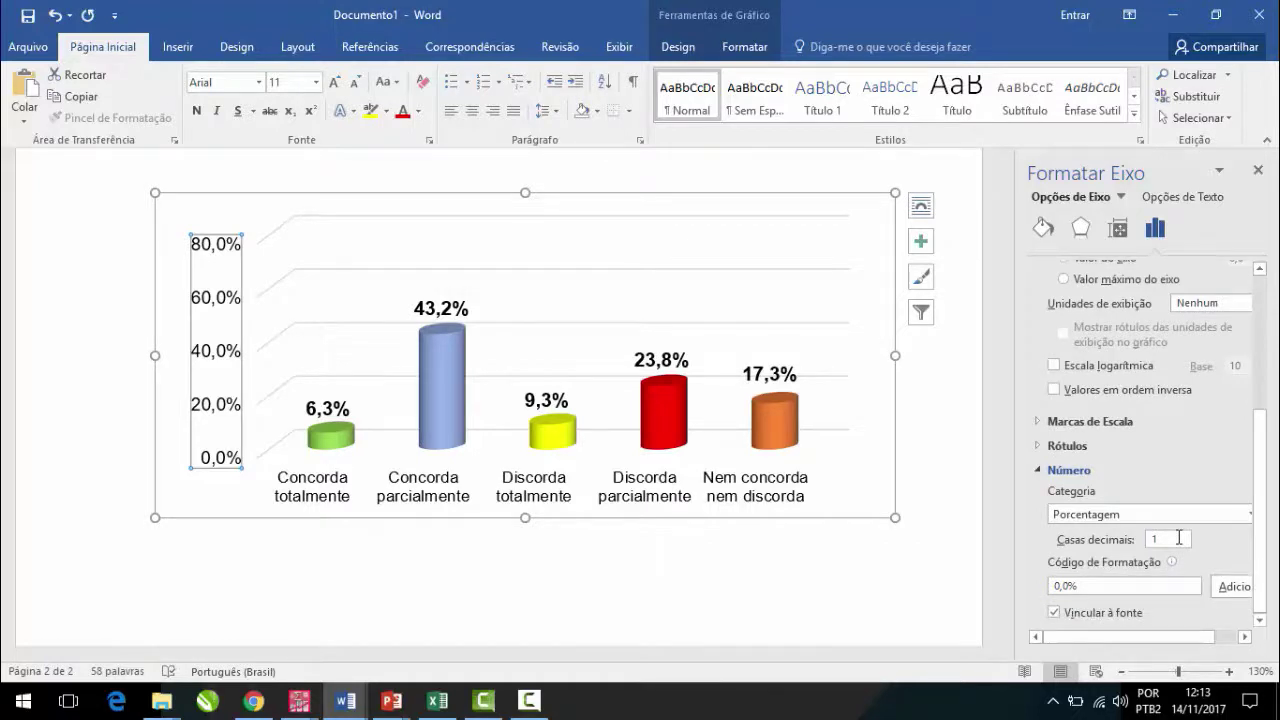
left_click(1179, 539)
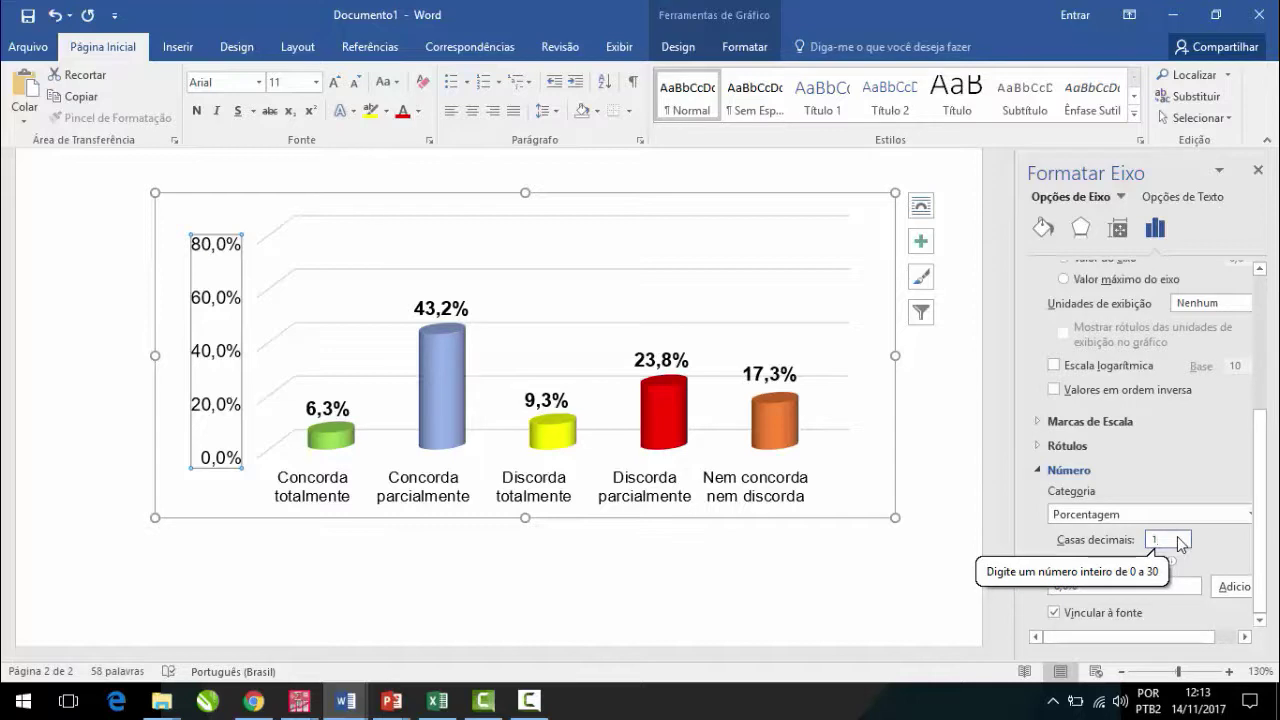
key("BackSpace")
type("0")
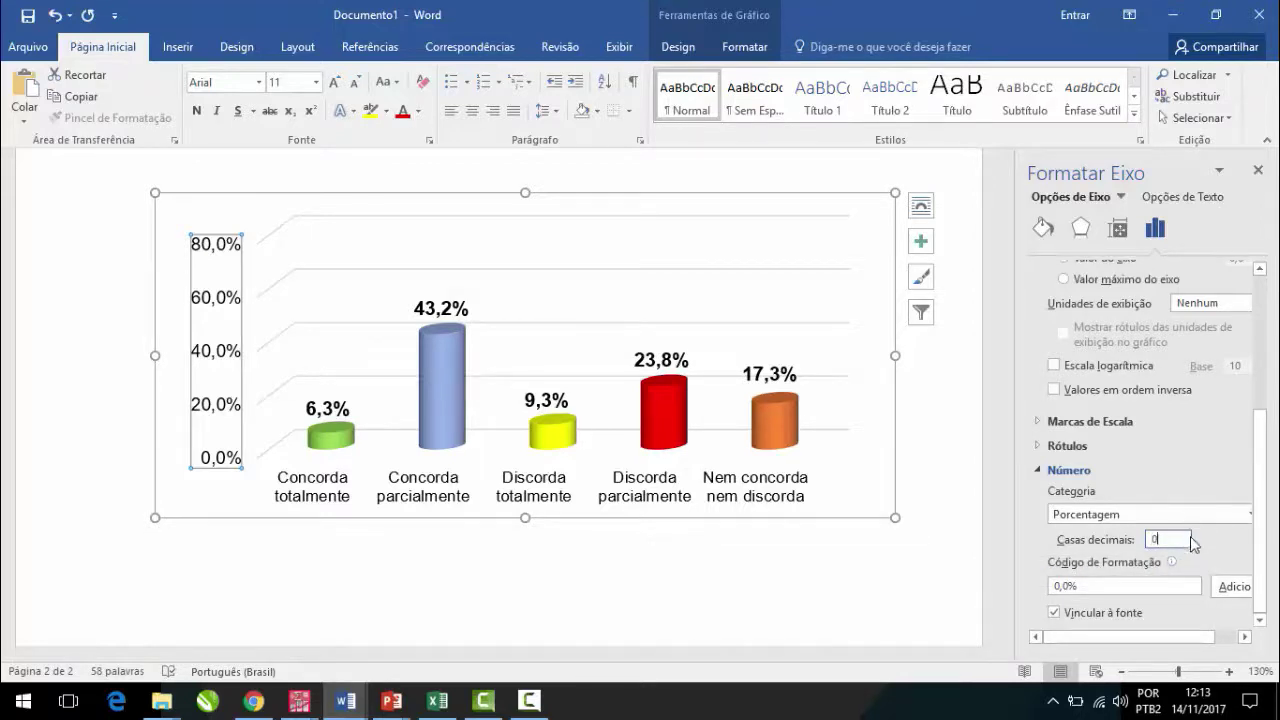
left_click(886, 538)
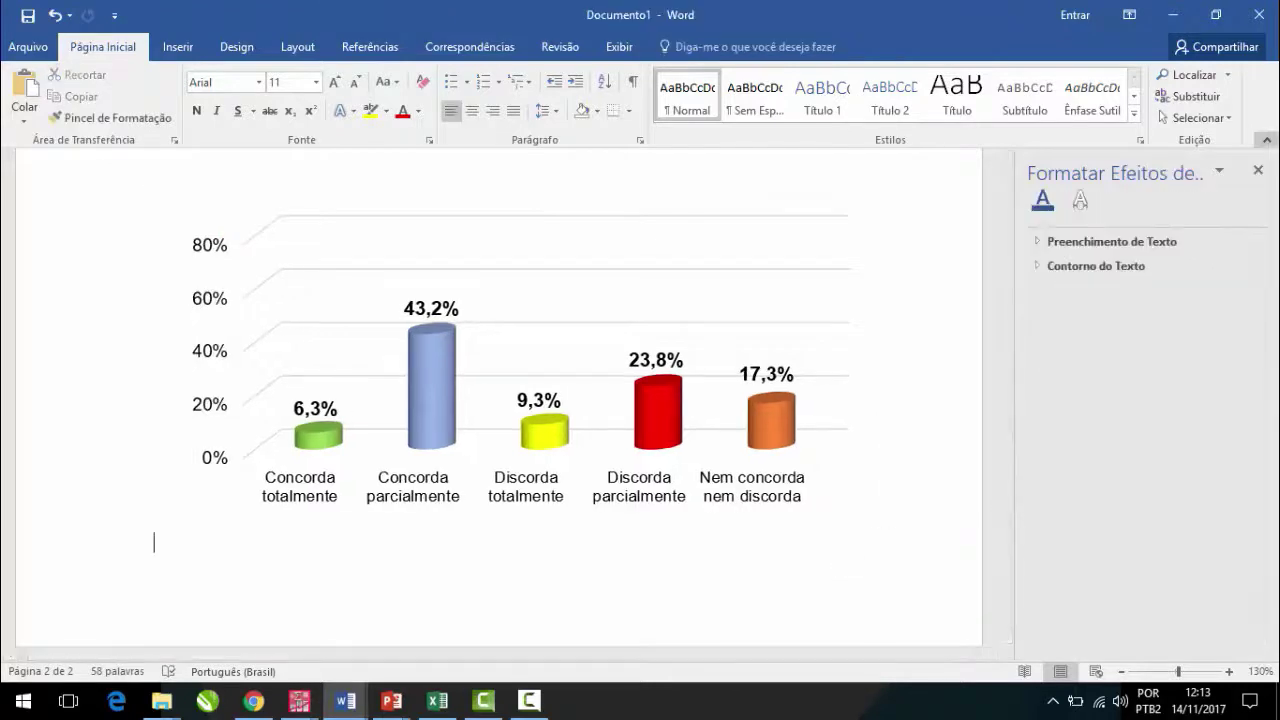
Step: Try setting the pasted chart's major gridlines to Sem linha and undo that change
left_click(590, 326)
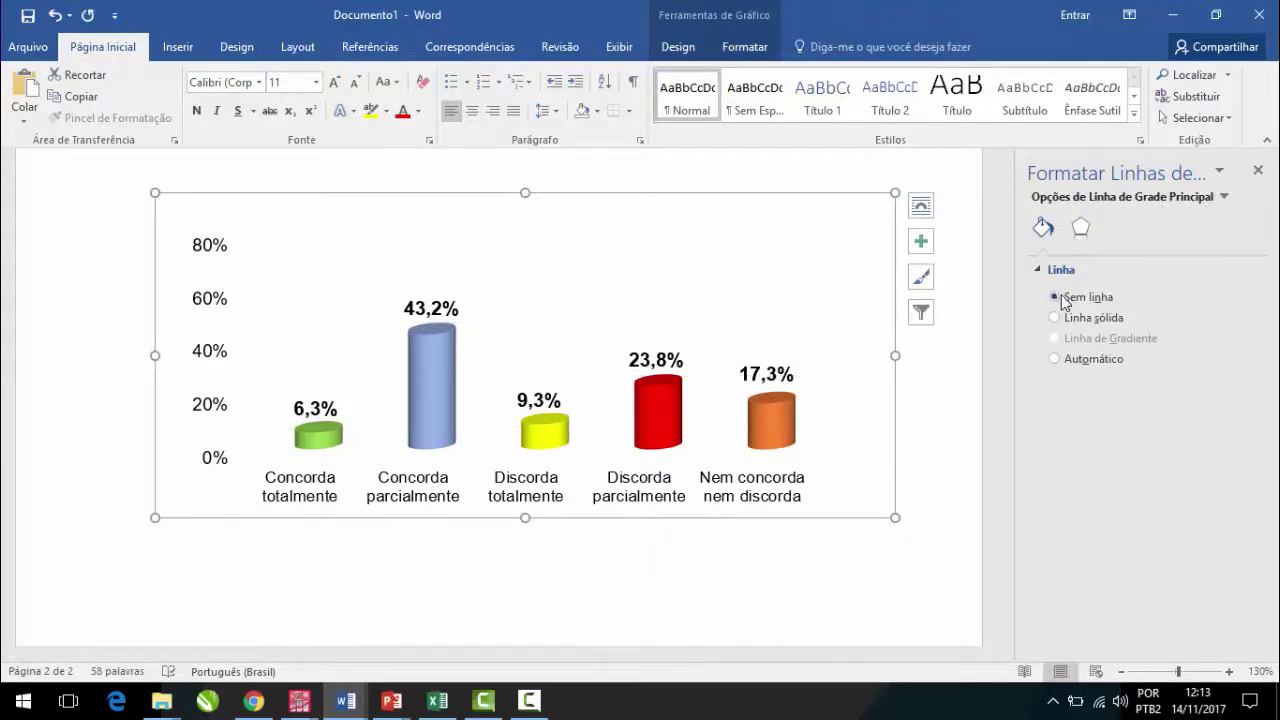
key("ctrl+z")
left_click(923, 507)
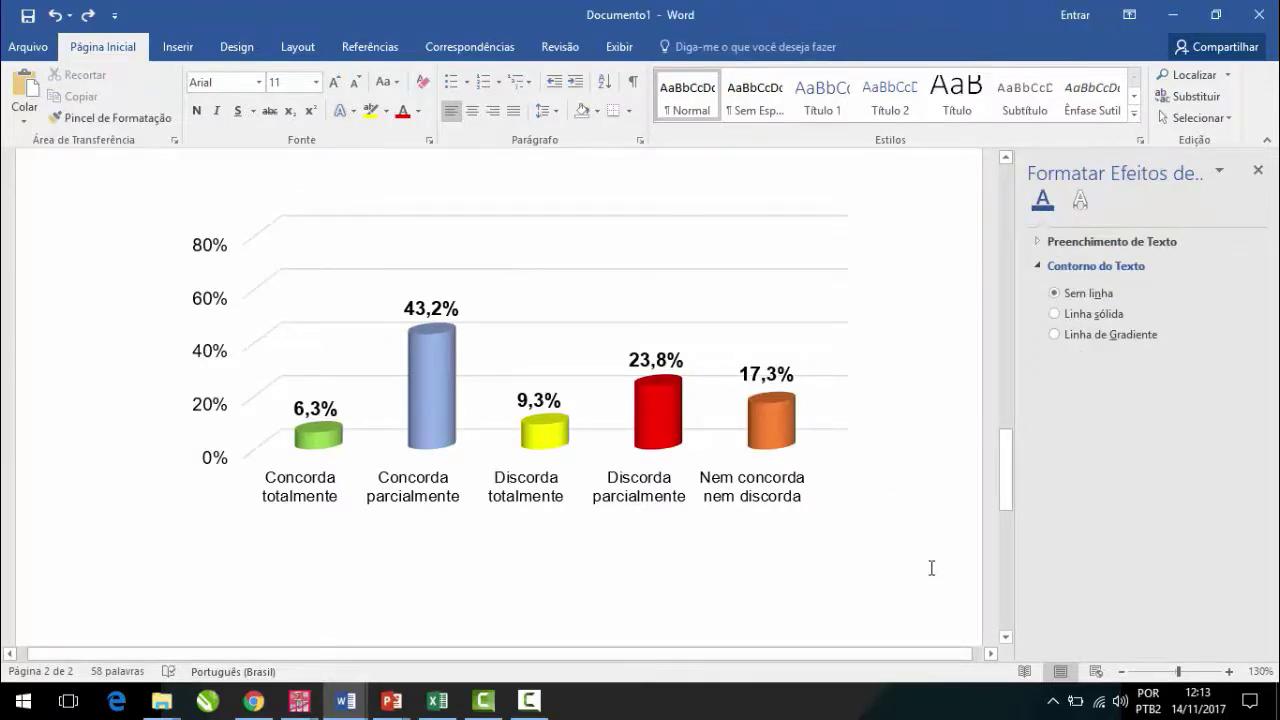
Step: Add the caption label "Gráfico 2:" on the blank line directly above the cylinder chart
scroll(931, 568, "up", 5)
left_click(790, 478)
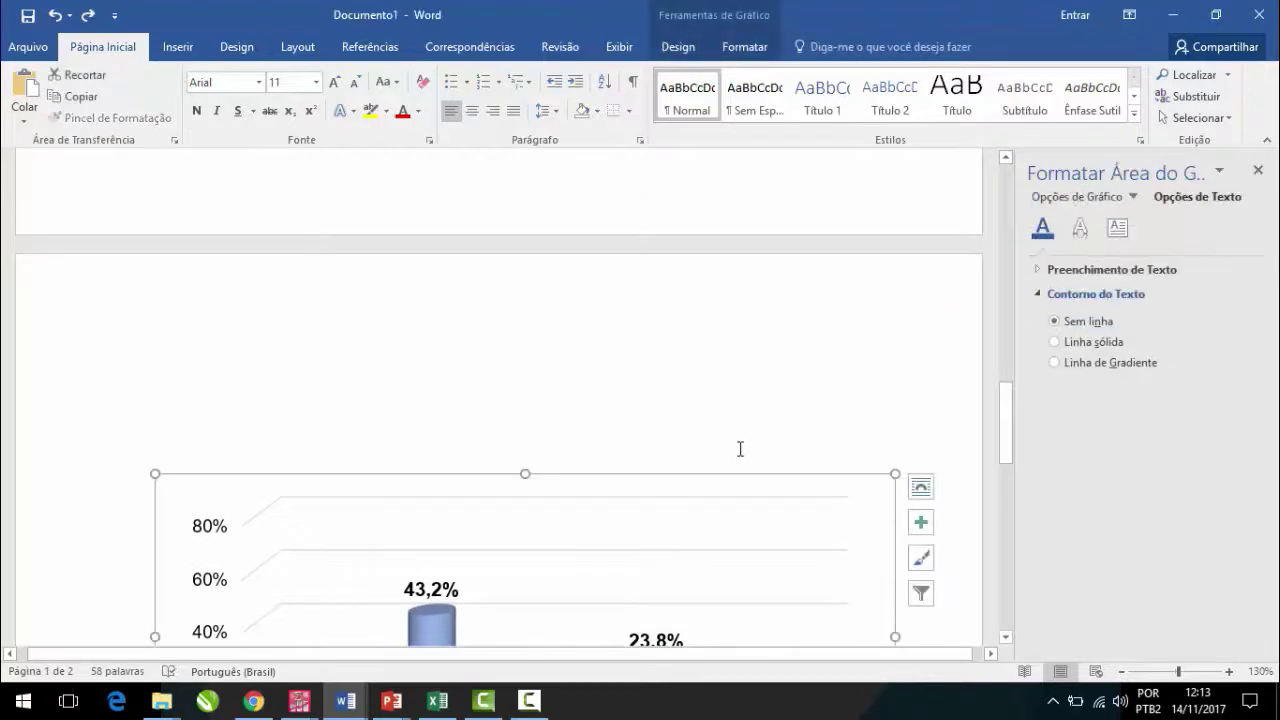
left_click(740, 449)
type("Gráf")
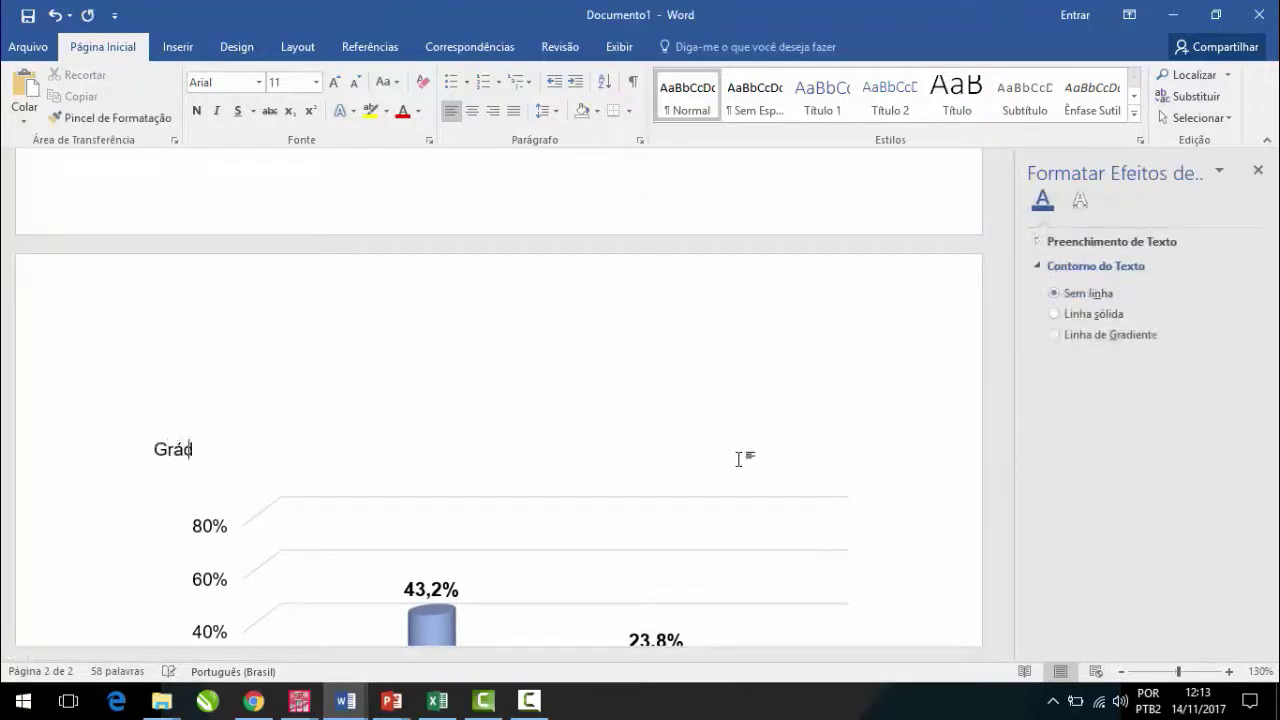
key("BackSpace")
key("BackSpace")
type("ifc")
type("ico 2")
Step: Copy the line "Fonte: Pesquisa realizada na UFPI, 2015." from under the first chart and paste it below the cylinder chart
scroll(743, 457, "down", 3)
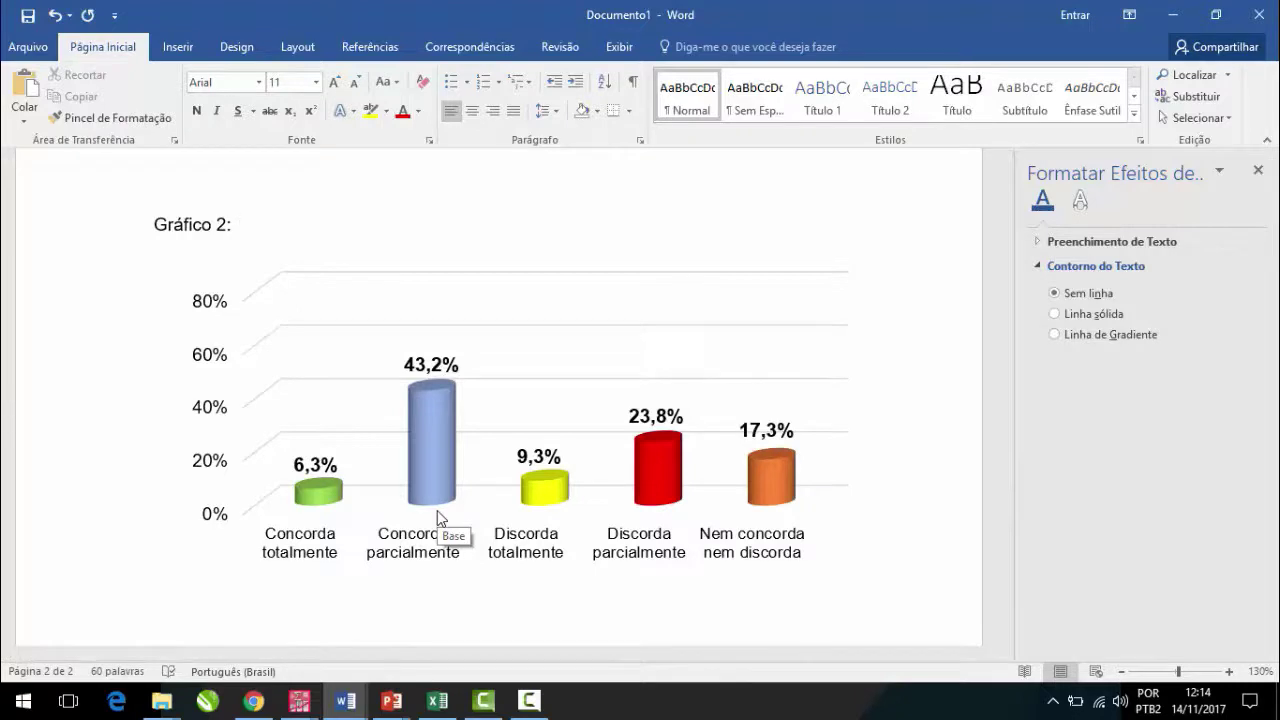
scroll(437, 517, "up", 10)
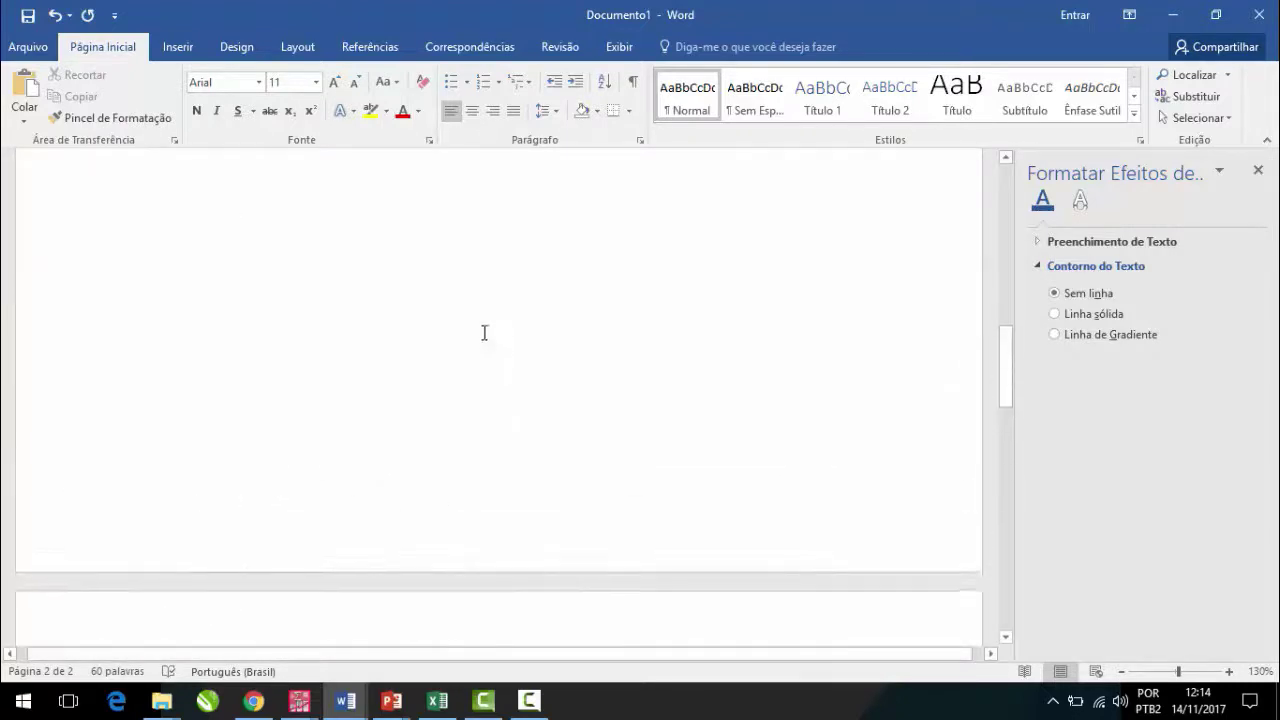
left_click_drag(491, 320, 106, 314)
key("ctrl+c")
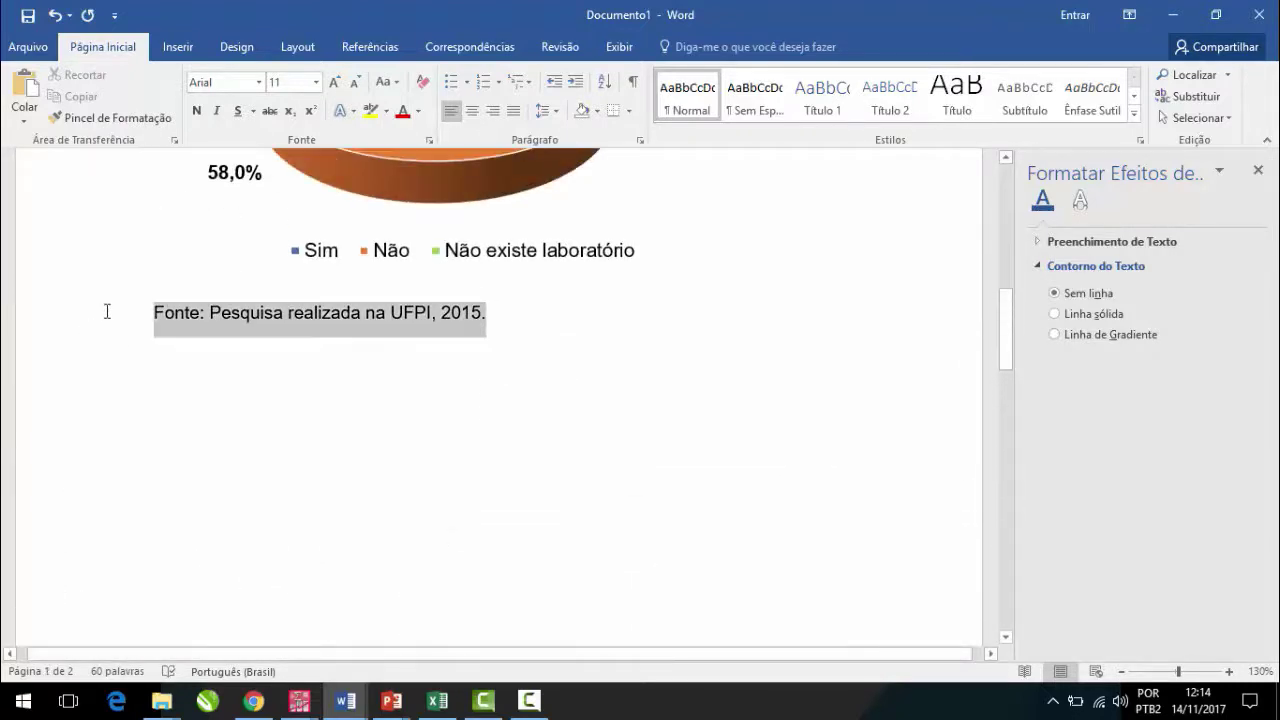
scroll(229, 400, "down", 5)
scroll(269, 423, "down", 5)
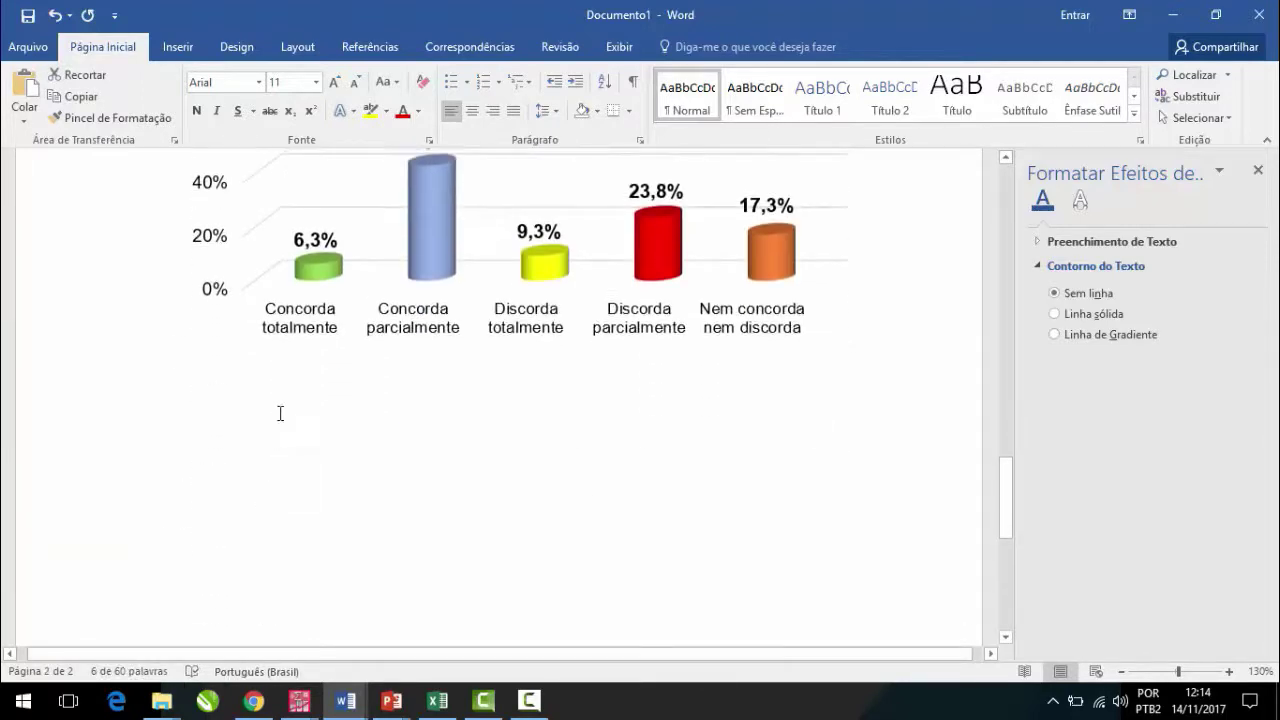
left_click(300, 374)
key("ctrl+v")
Step: Complete the Gráfico 2 caption with the title "Avaliação da administração do atual reitor."
scroll(320, 375, "up", 3)
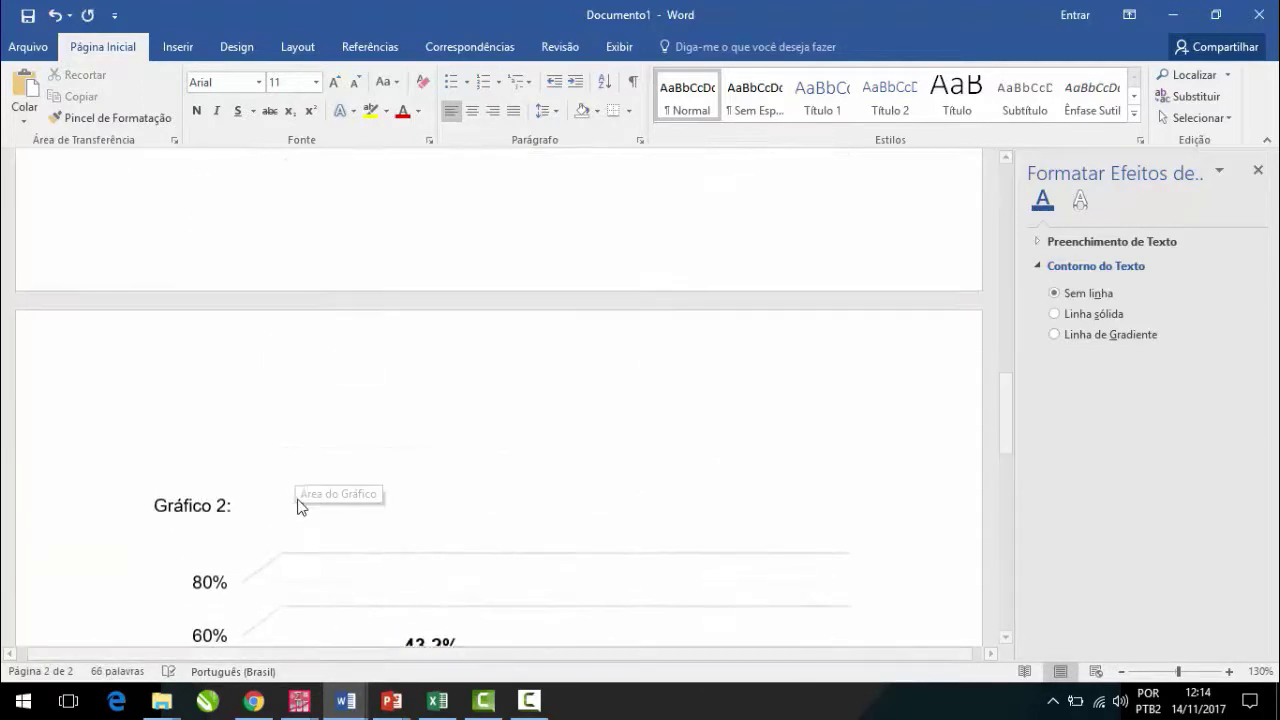
scroll(308, 473, "down", 3)
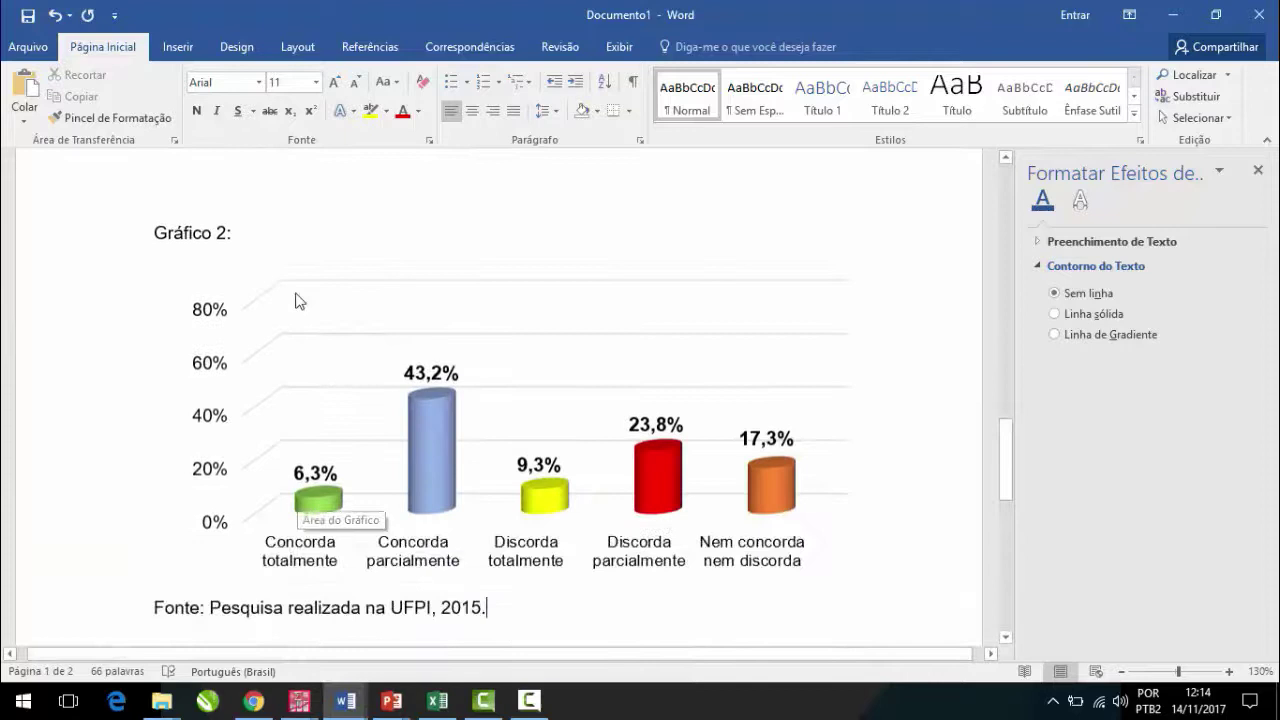
left_click(278, 223)
type("Avali")
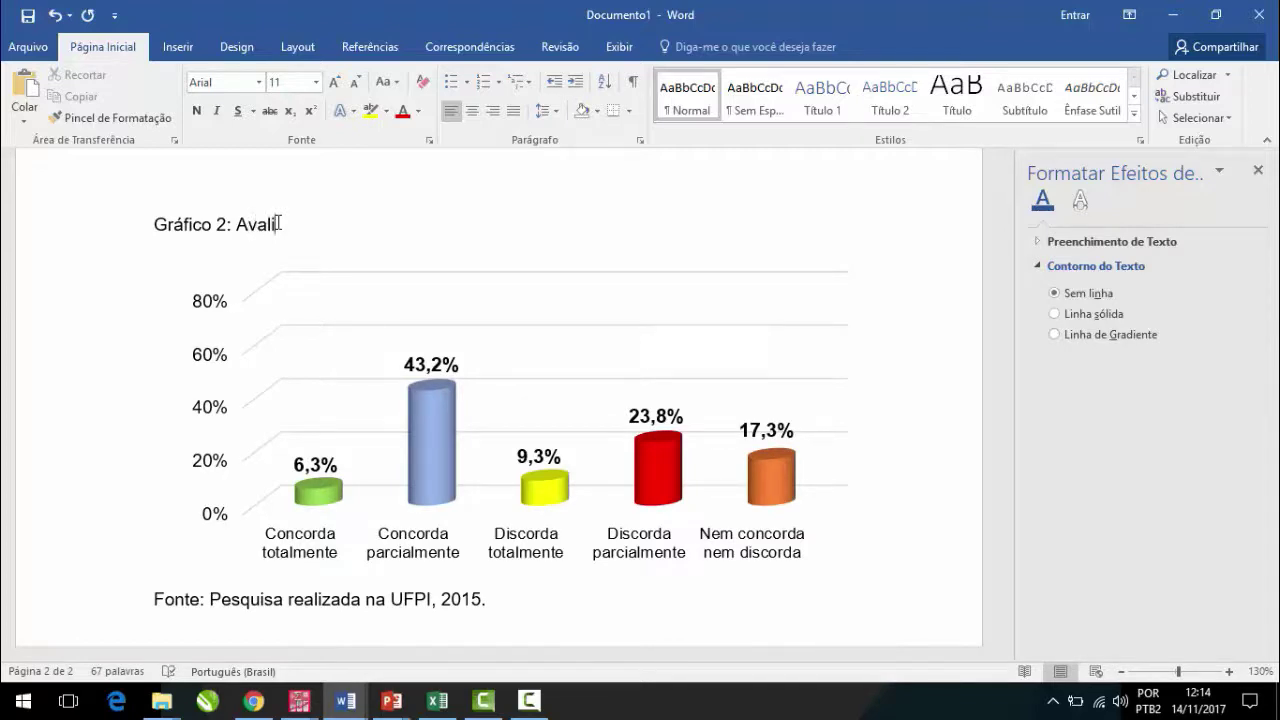
type("ação ....")
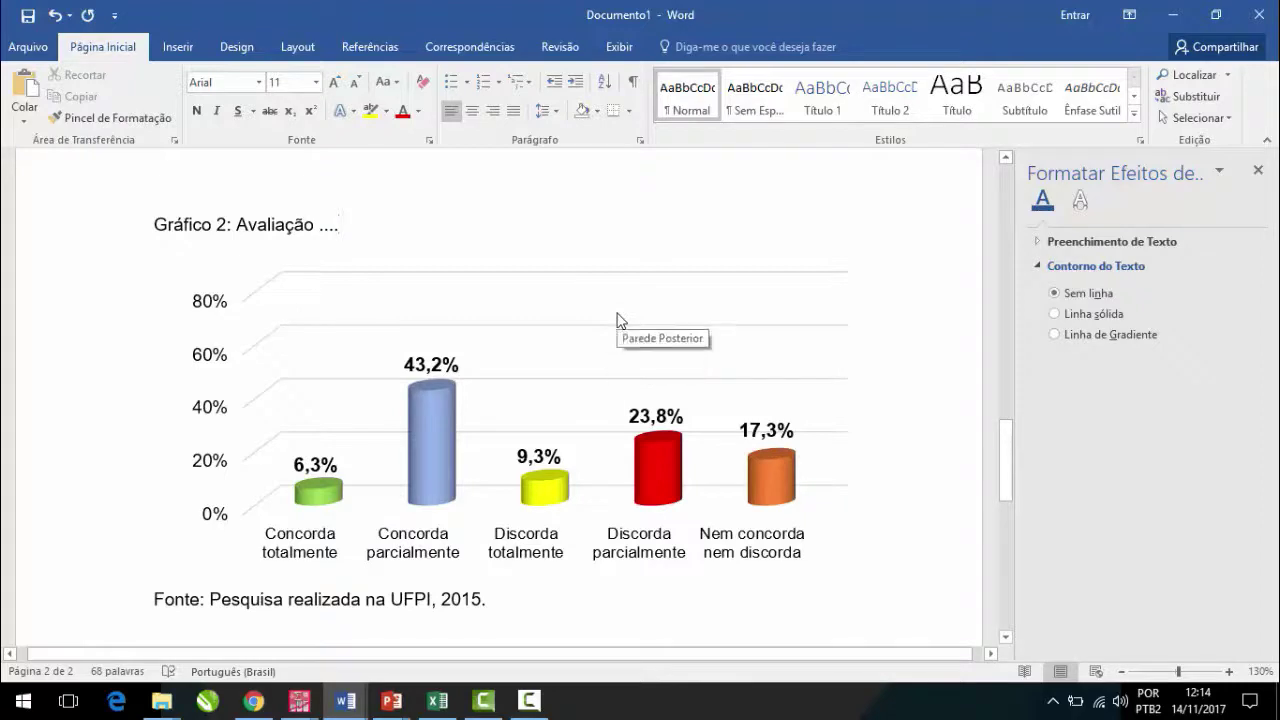
key("BackSpace")
key("BackSpace")
key("BackSpace")
key("BackSpace")
type("da adm")
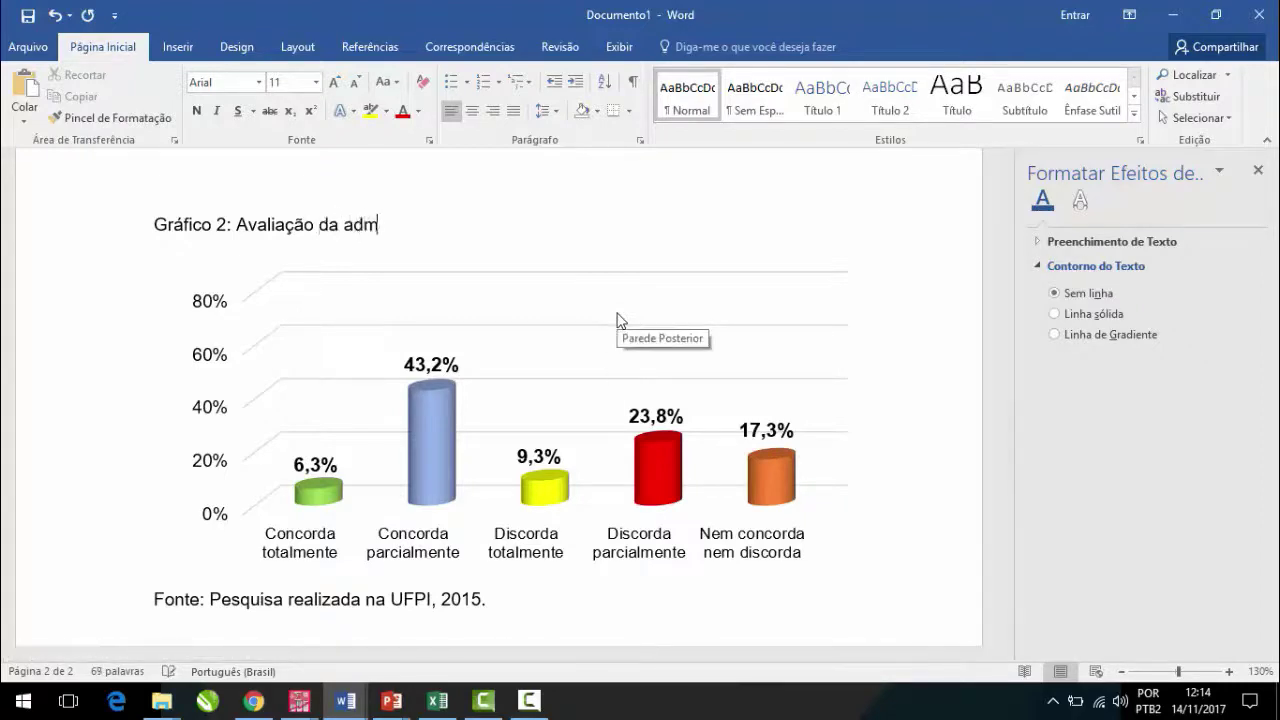
type("inistração do a")
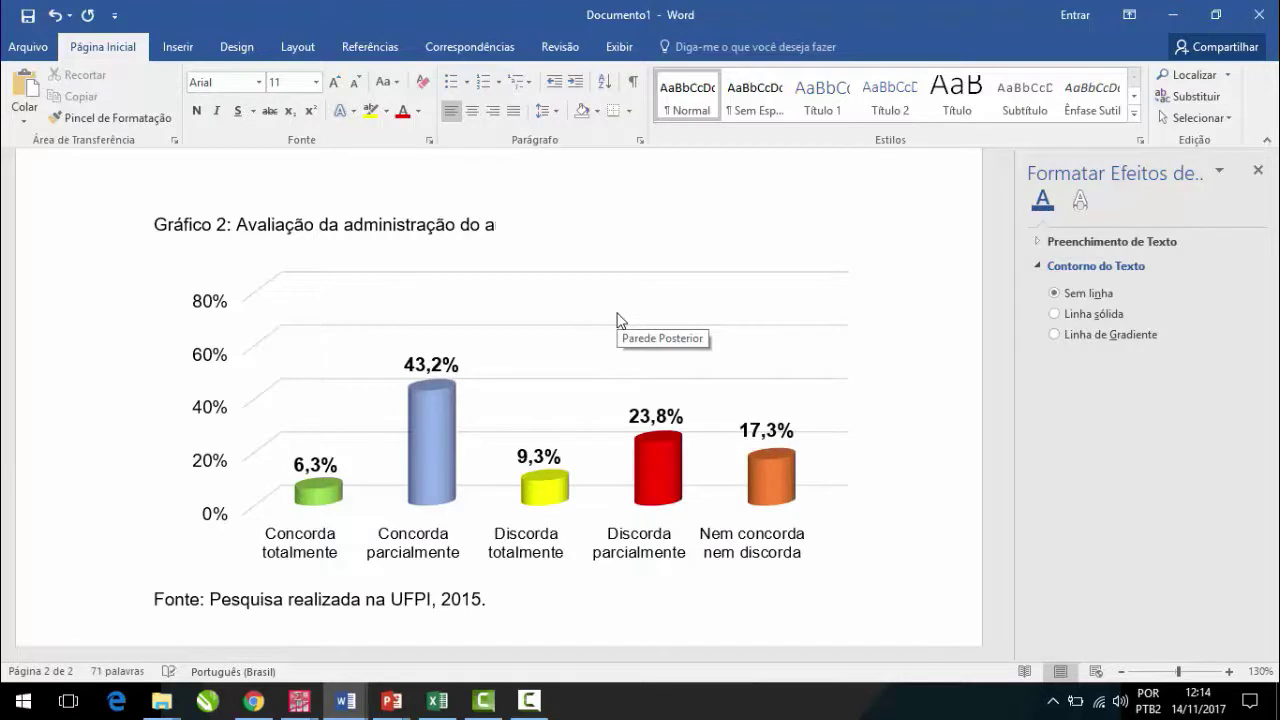
type("uttual reitor.")
left_click(563, 588)
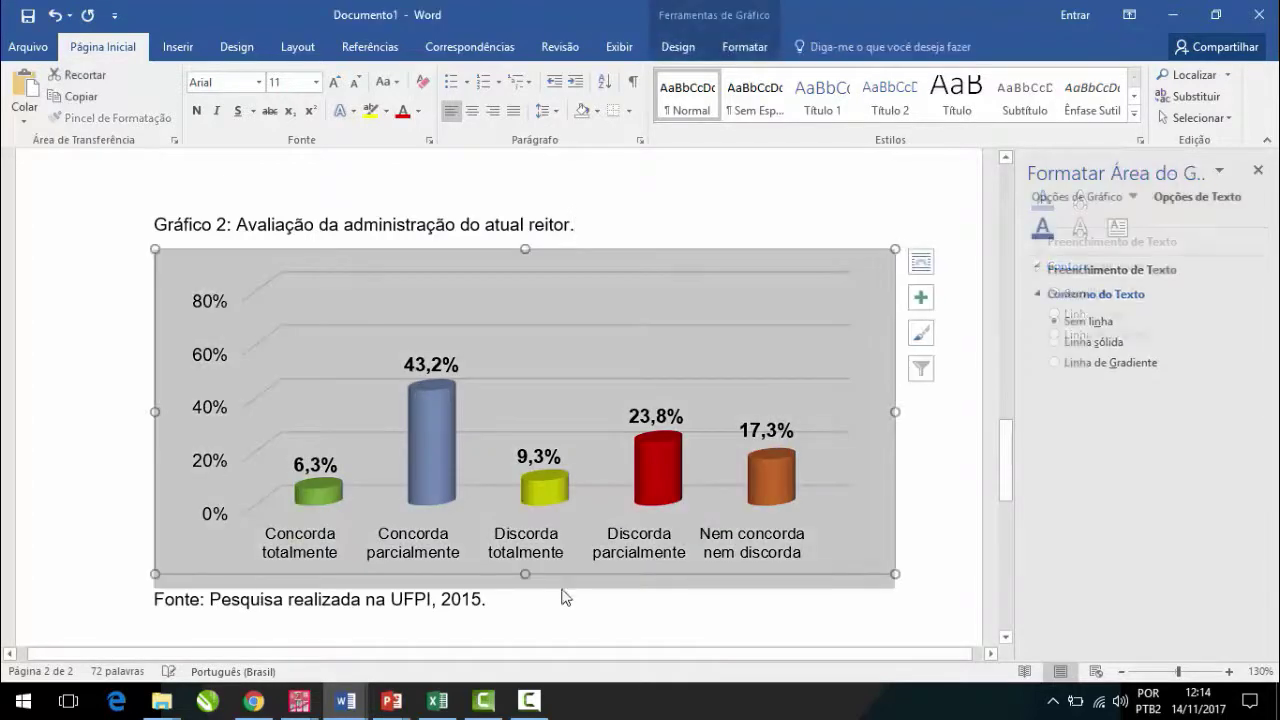
left_click(566, 600)
Step: Switch to the Pasta1 workbook in Excel and open the Planilha4 sheet
scroll(568, 606, "down", 1)
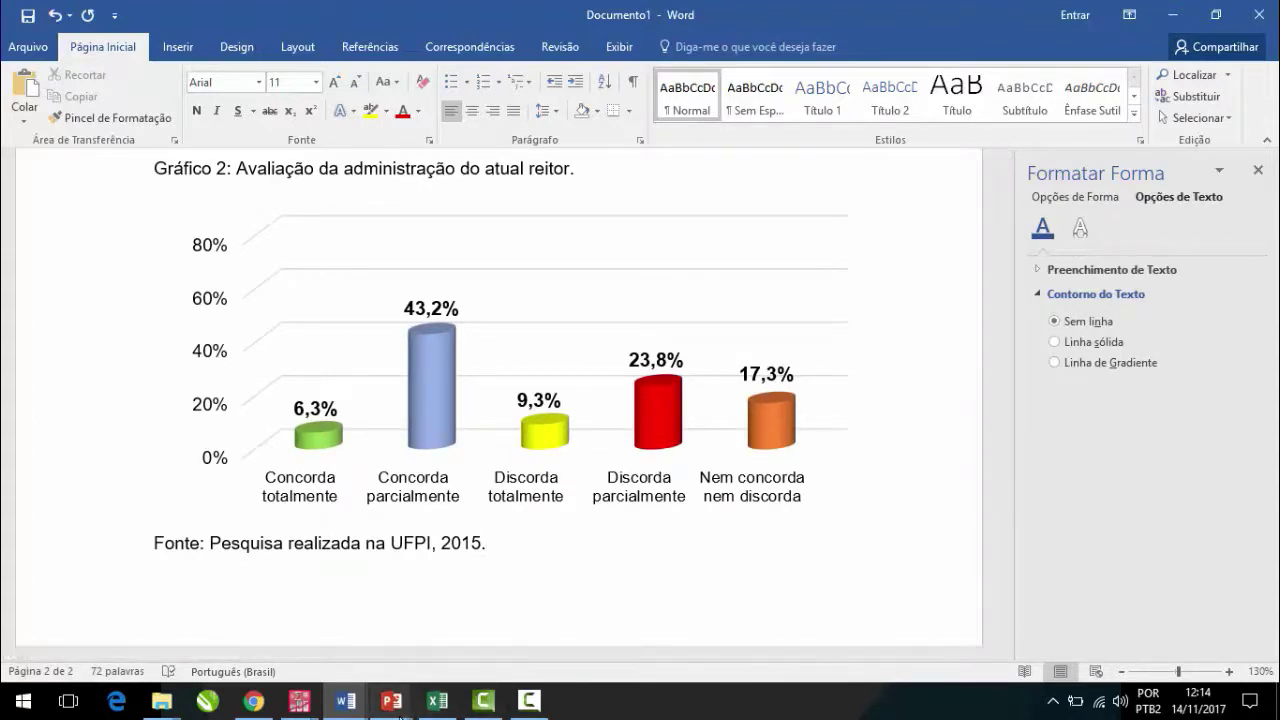
left_click(437, 700)
left_click(371, 655)
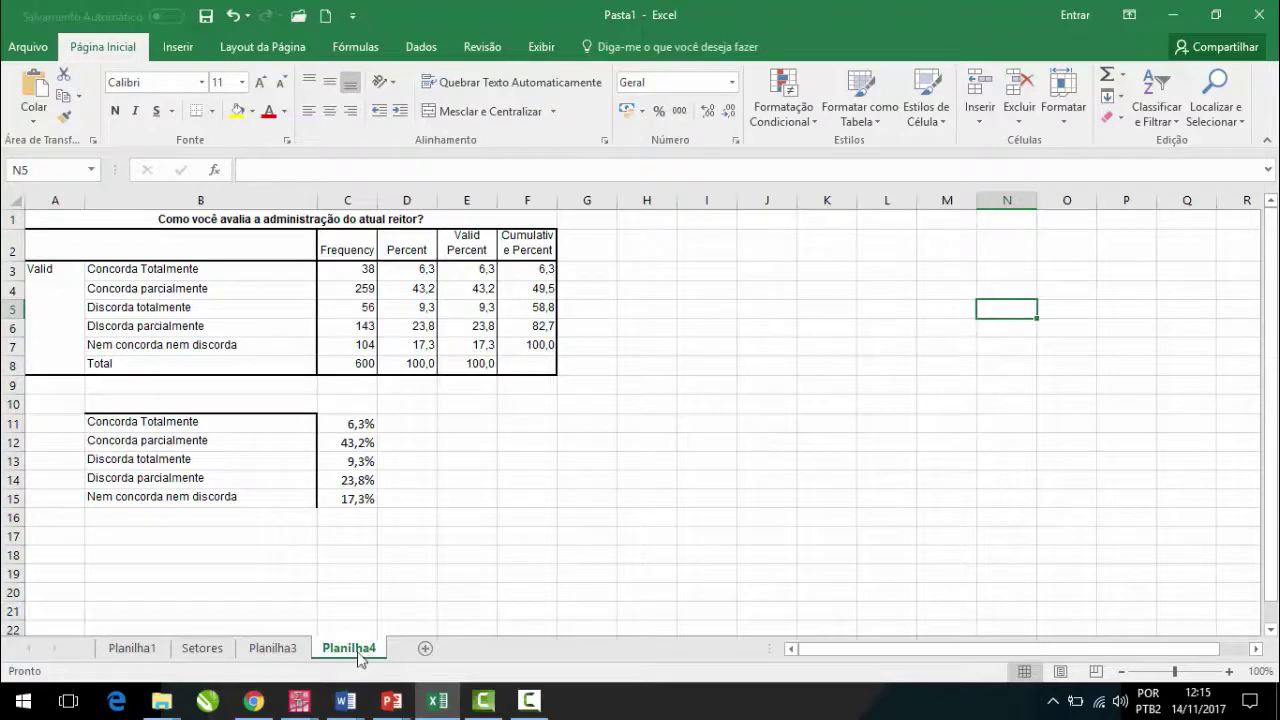
Step: Save the cylinder chart on the Planilha3 sheet as a chart template named "Colunas 2"
left_click(272, 648)
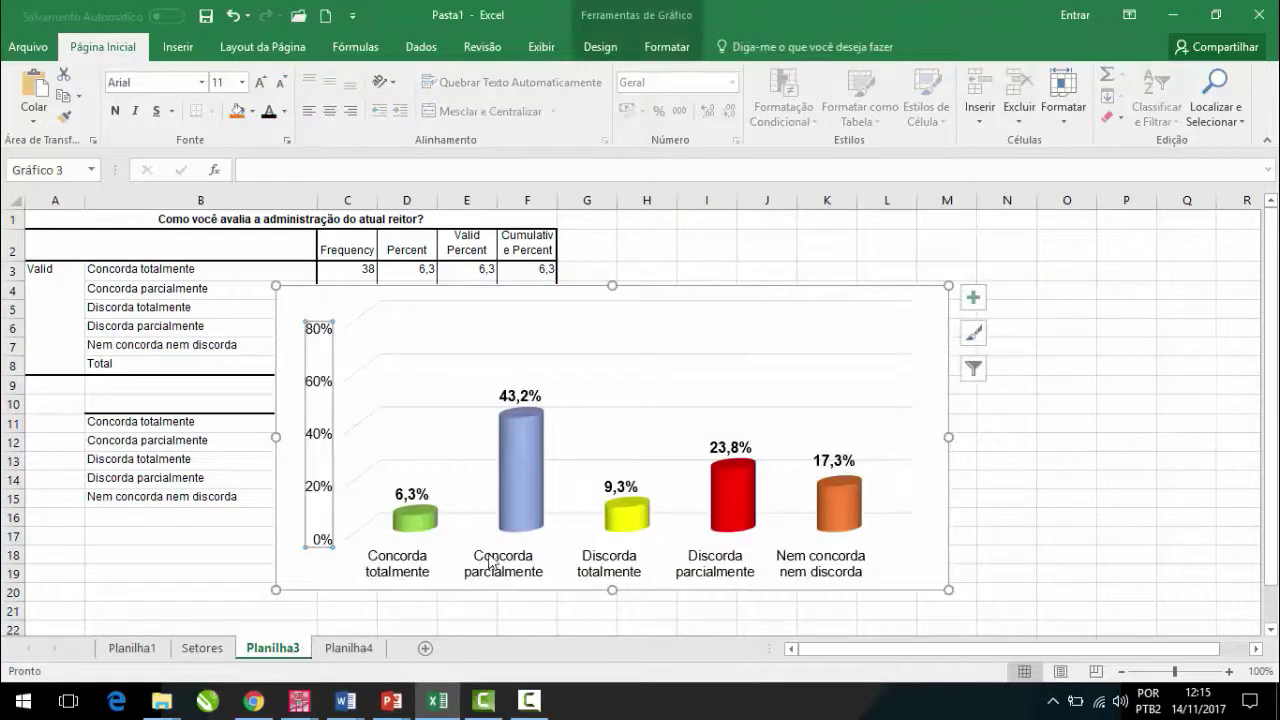
left_click(1031, 493)
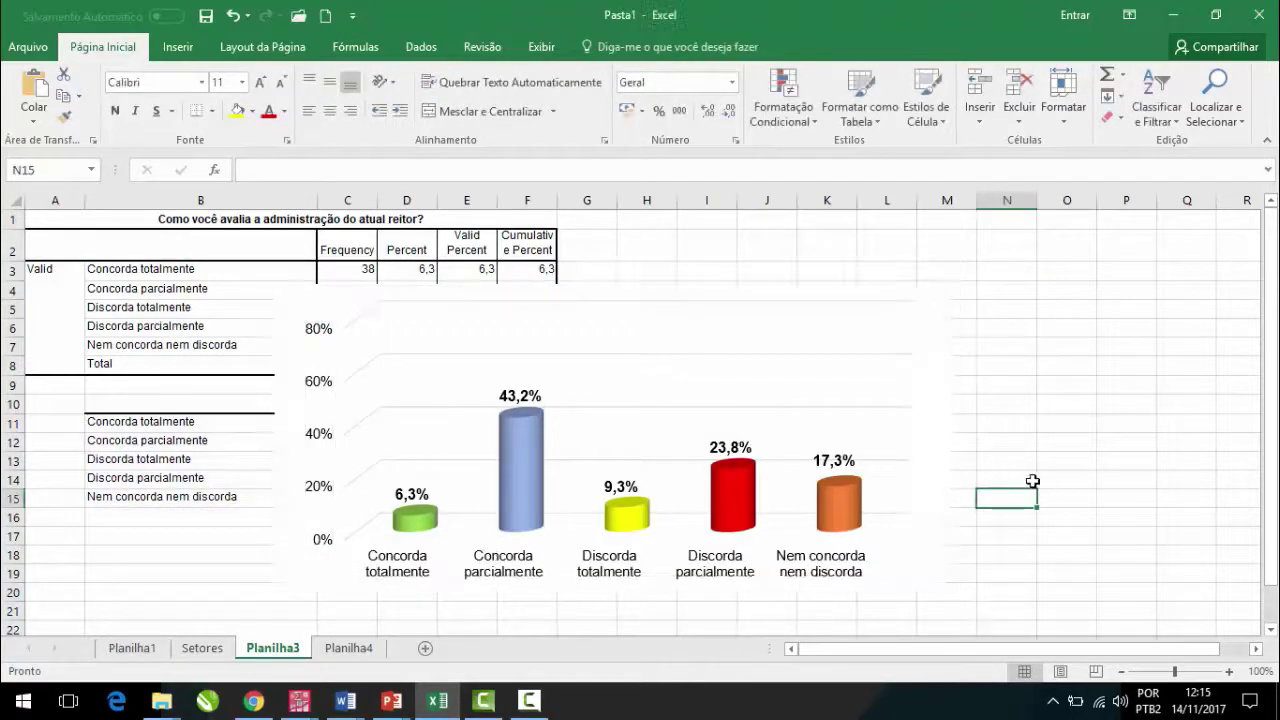
right_click(930, 437)
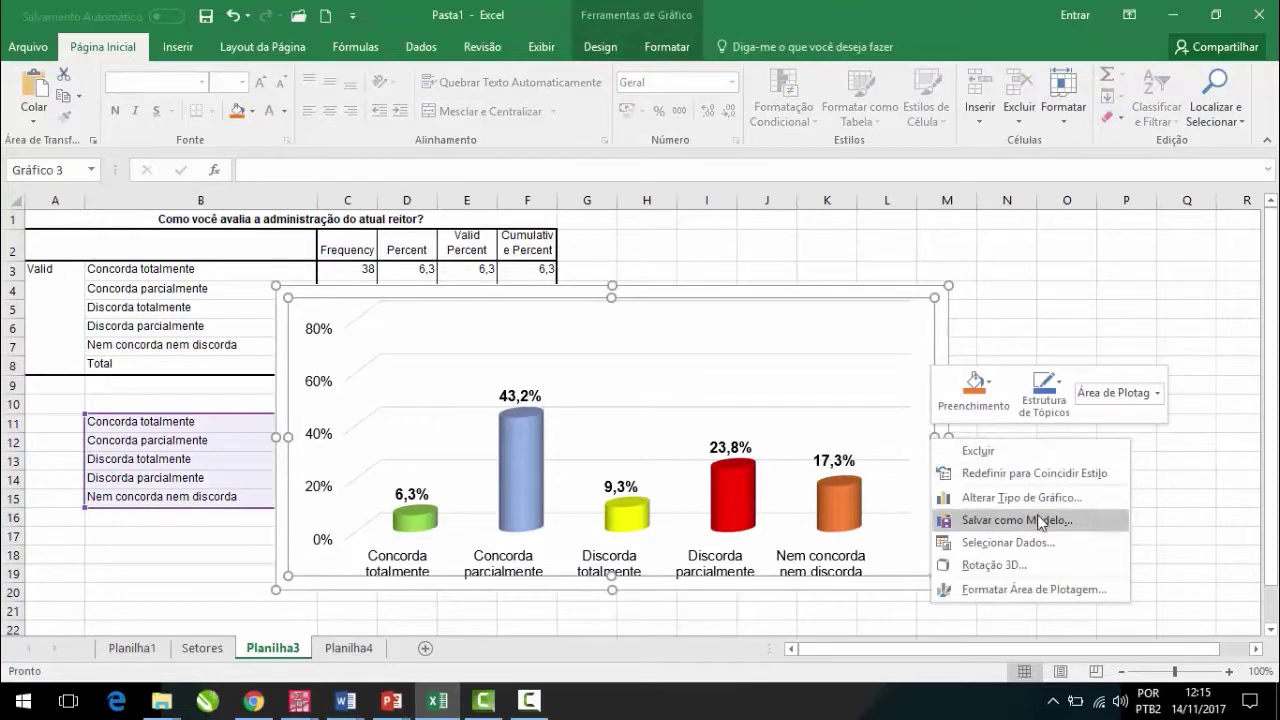
left_click(1083, 531)
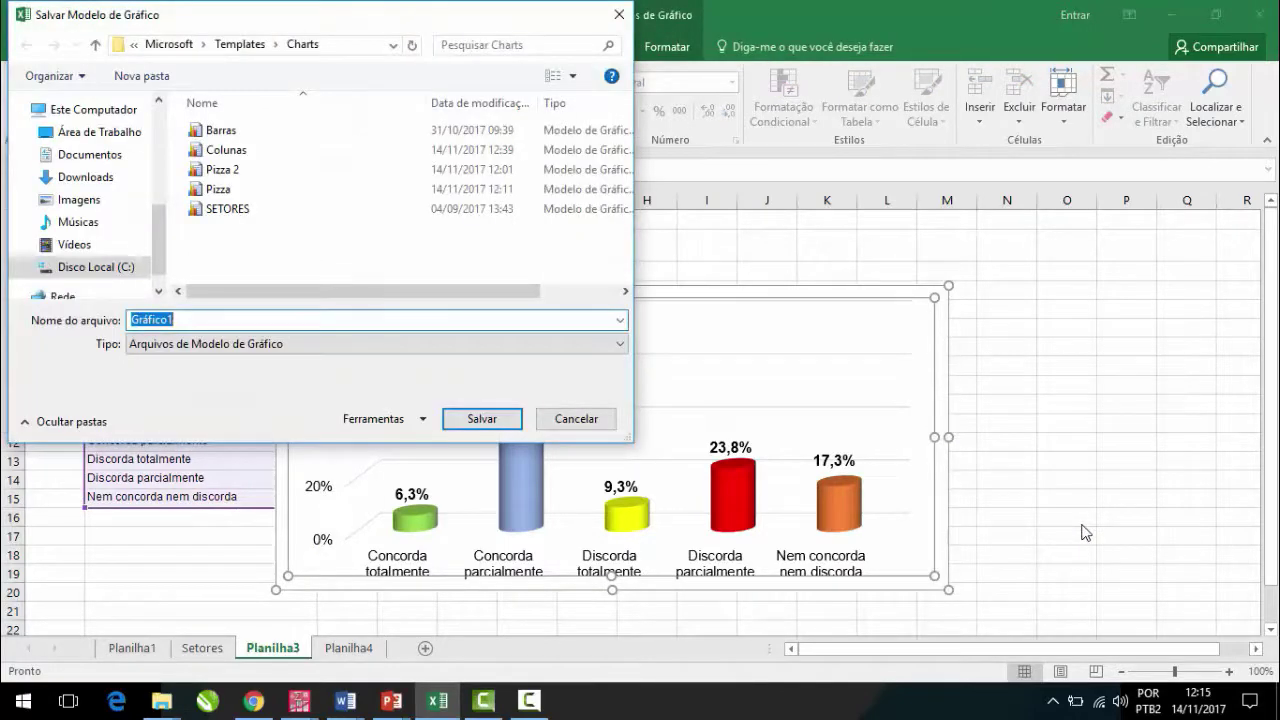
type("Colunas")
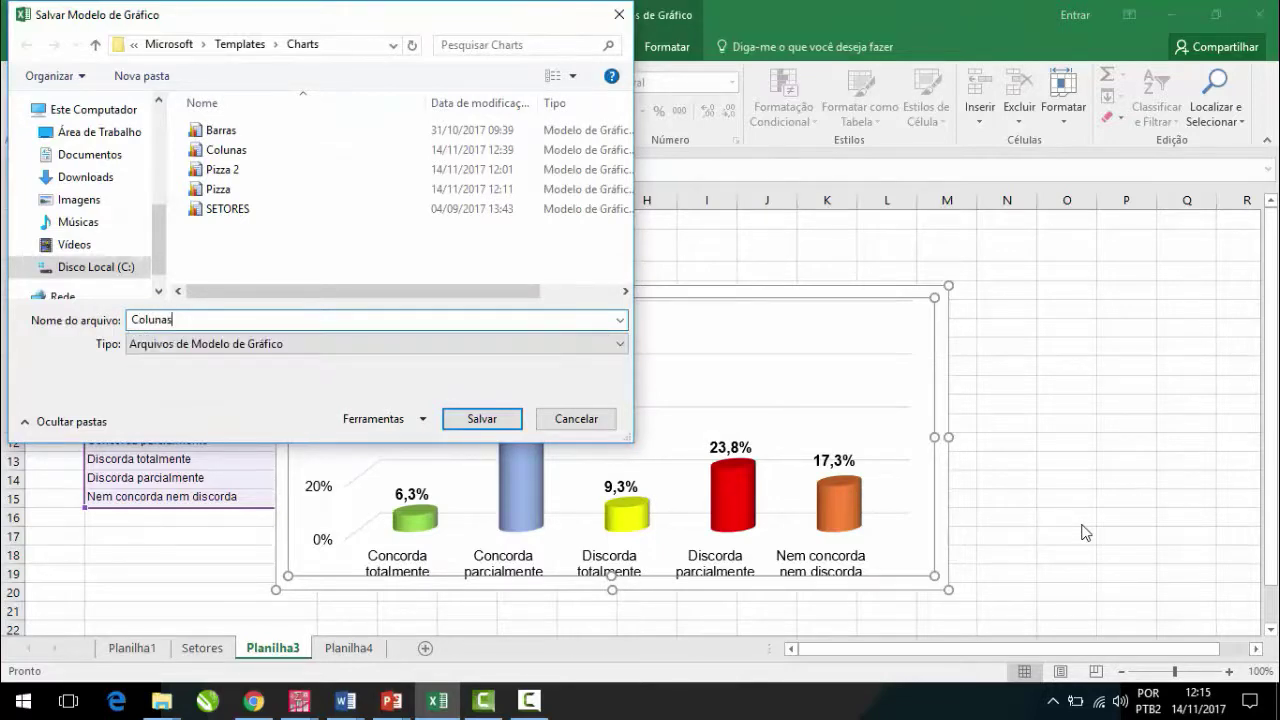
type(" 2")
key("Return")
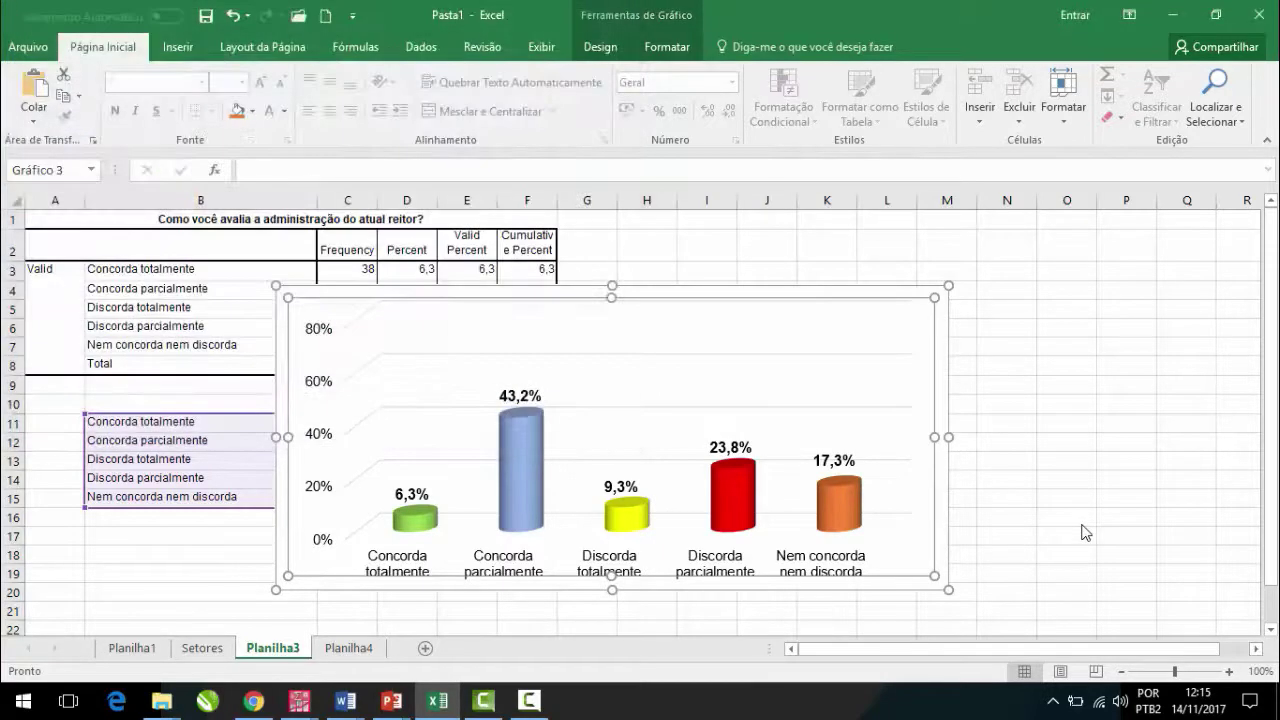
Step: Delete the cylinder chart from the Planilha3 sheet
left_click(1018, 368)
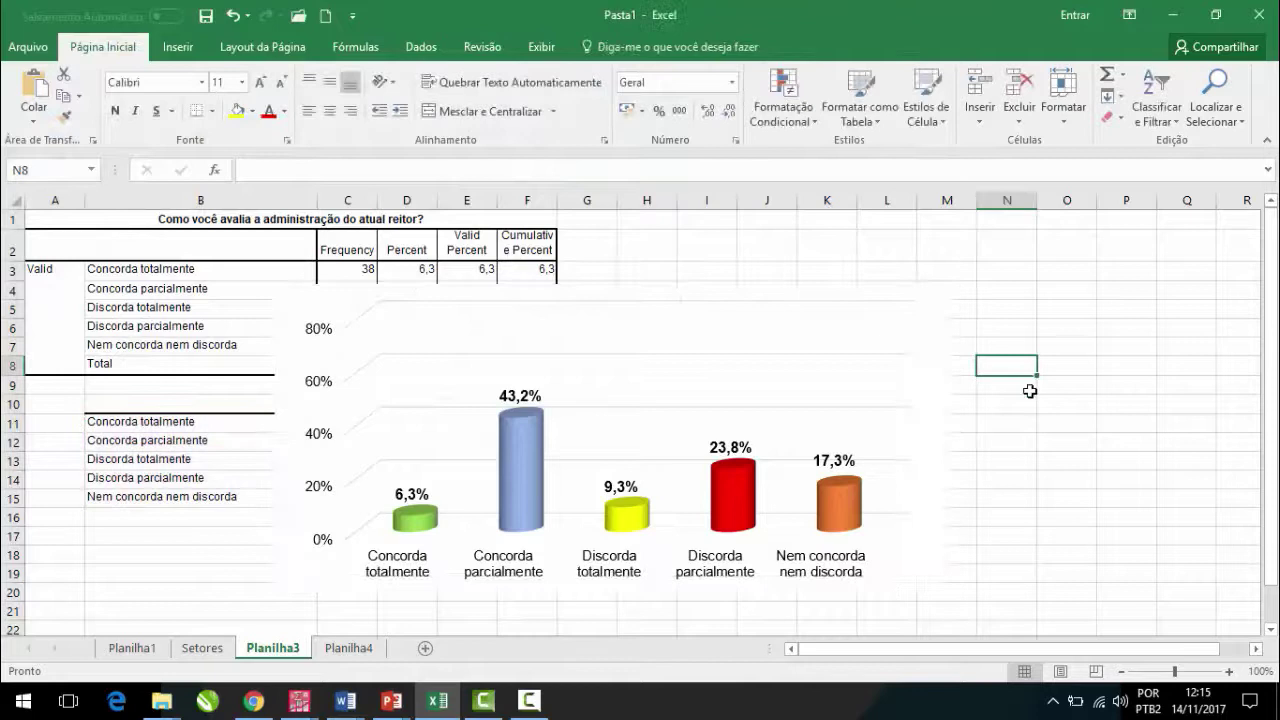
left_click(938, 432)
key("Delete")
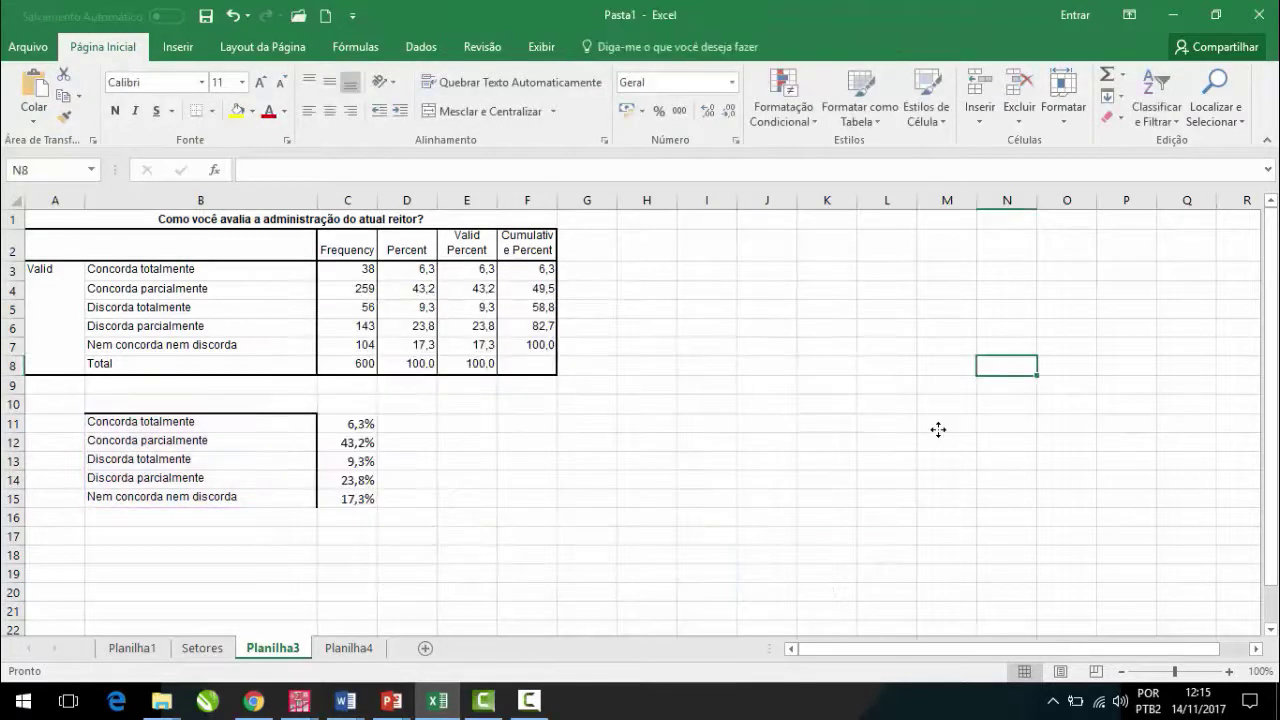
Step: Insert a chart of B11:C15 on Planilha3 from the saved "Colunas 2" template and widen it to about column N
left_click_drag(280, 420, 326, 492)
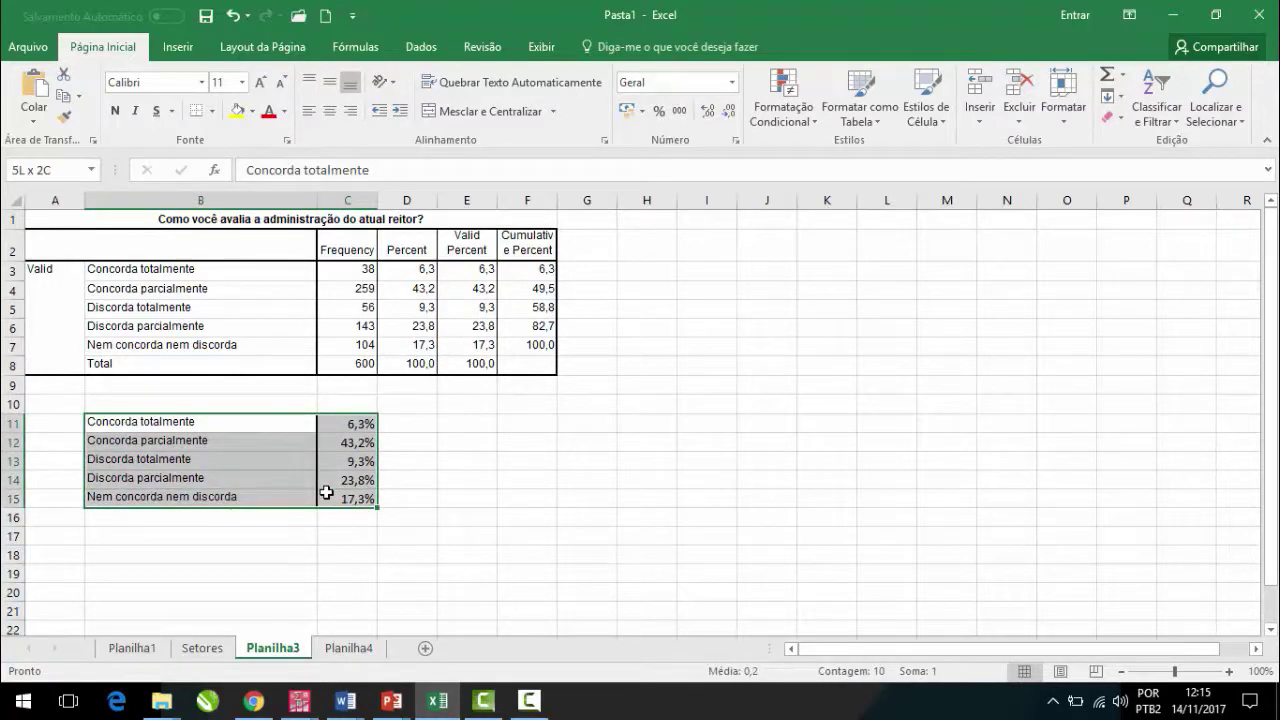
left_click_drag(326, 492, 326, 492)
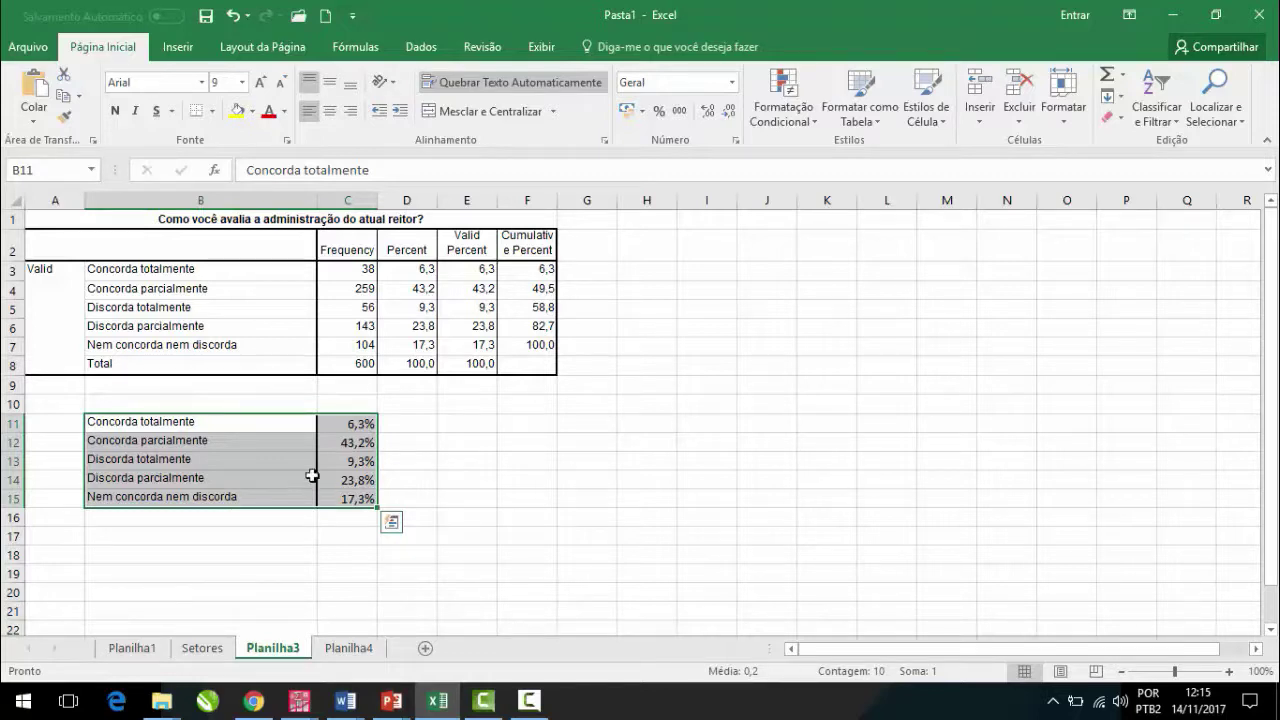
left_click(180, 46)
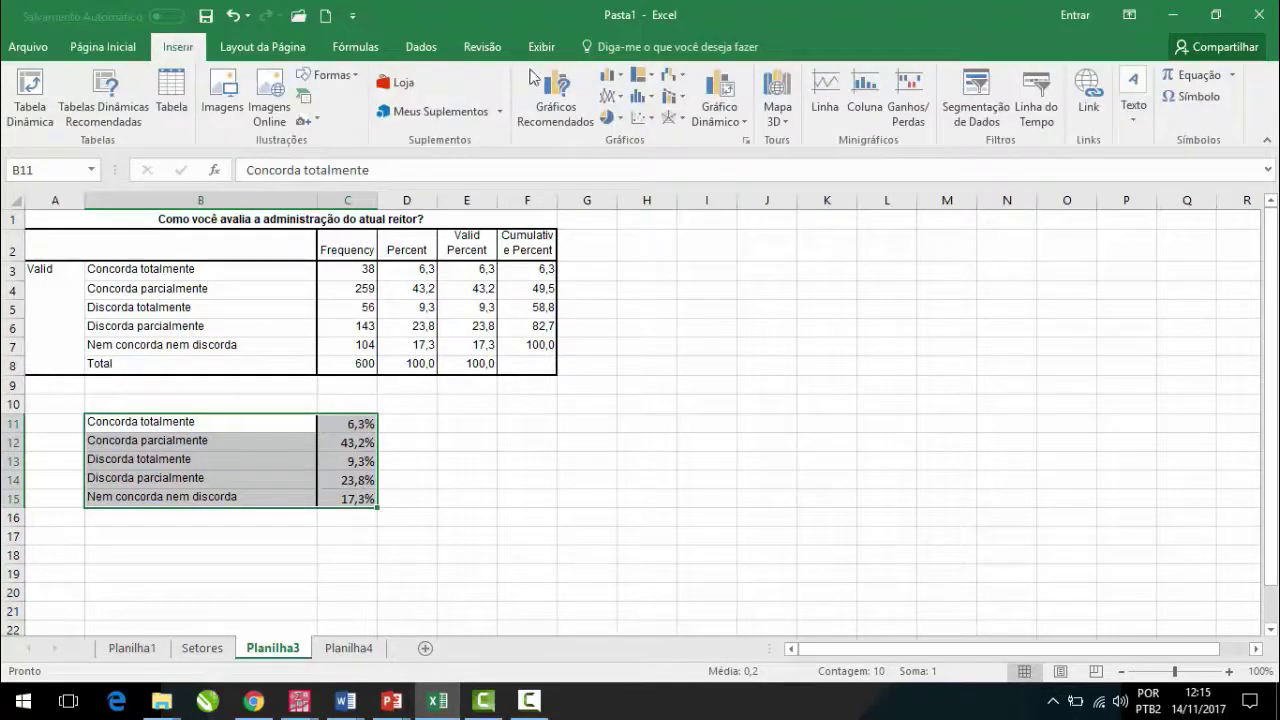
left_click(619, 76)
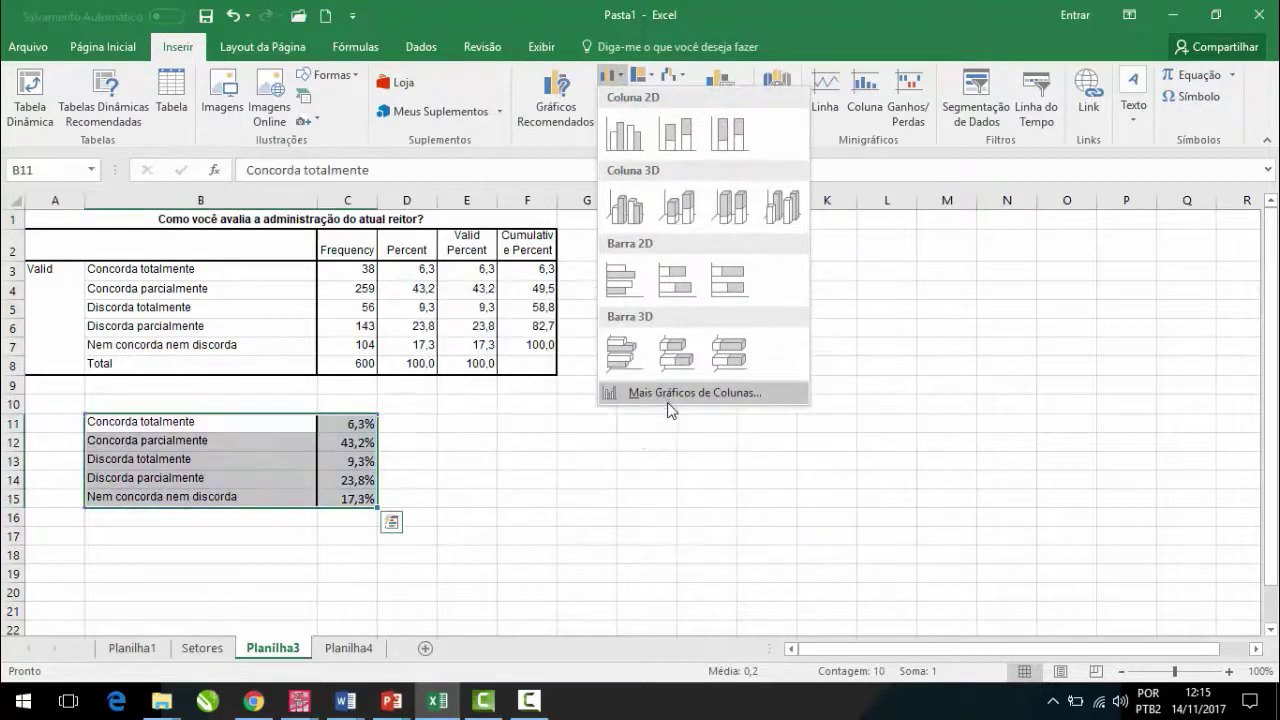
key("Escape")
left_click(419, 161)
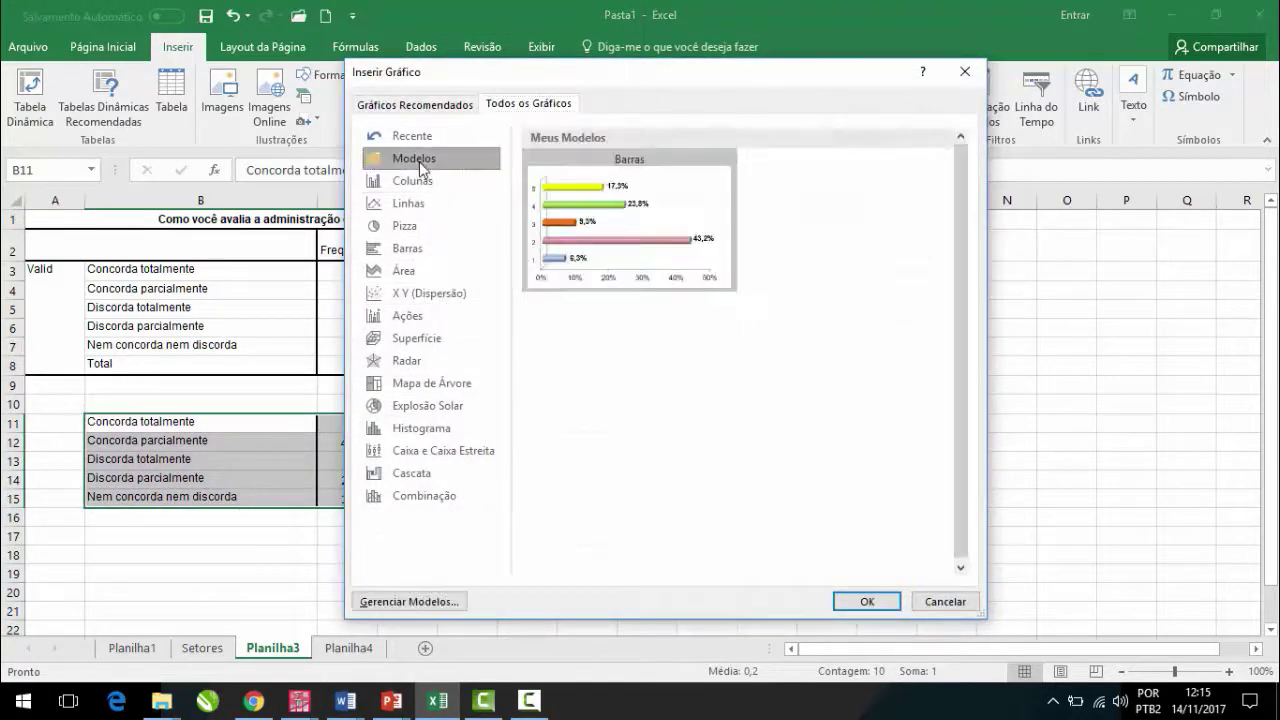
mouse_move(677, 380)
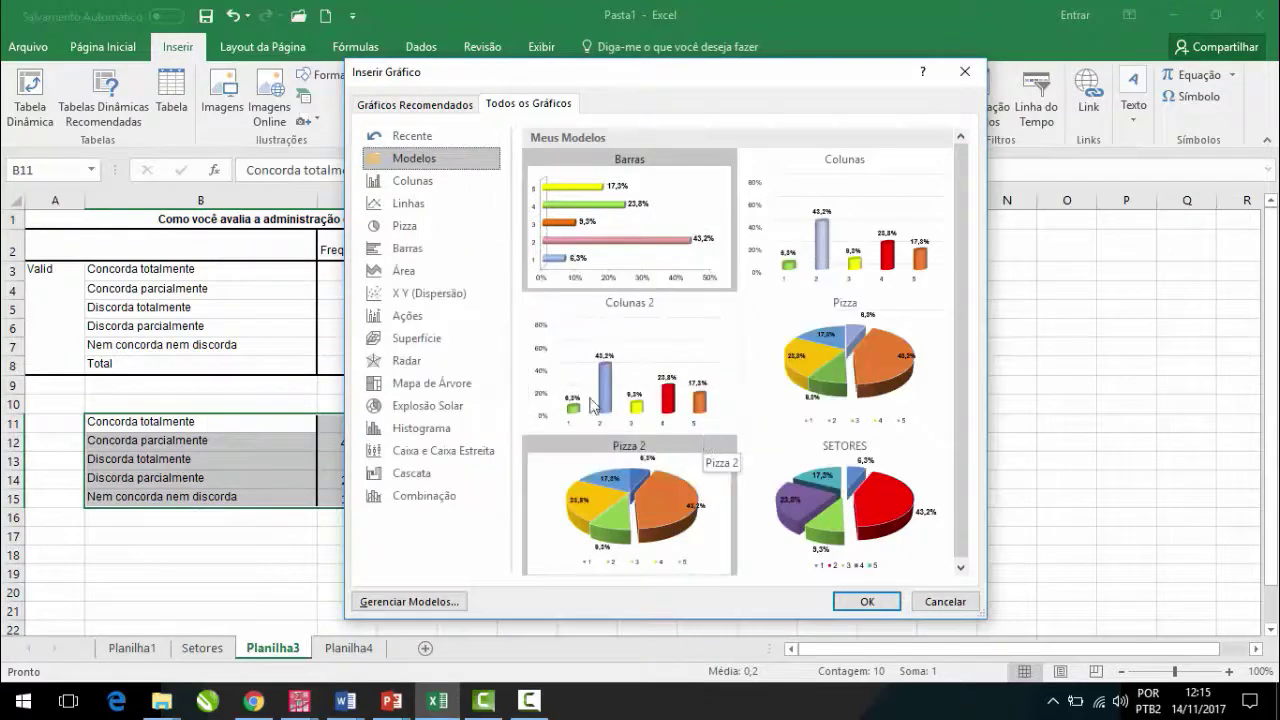
left_click(619, 379)
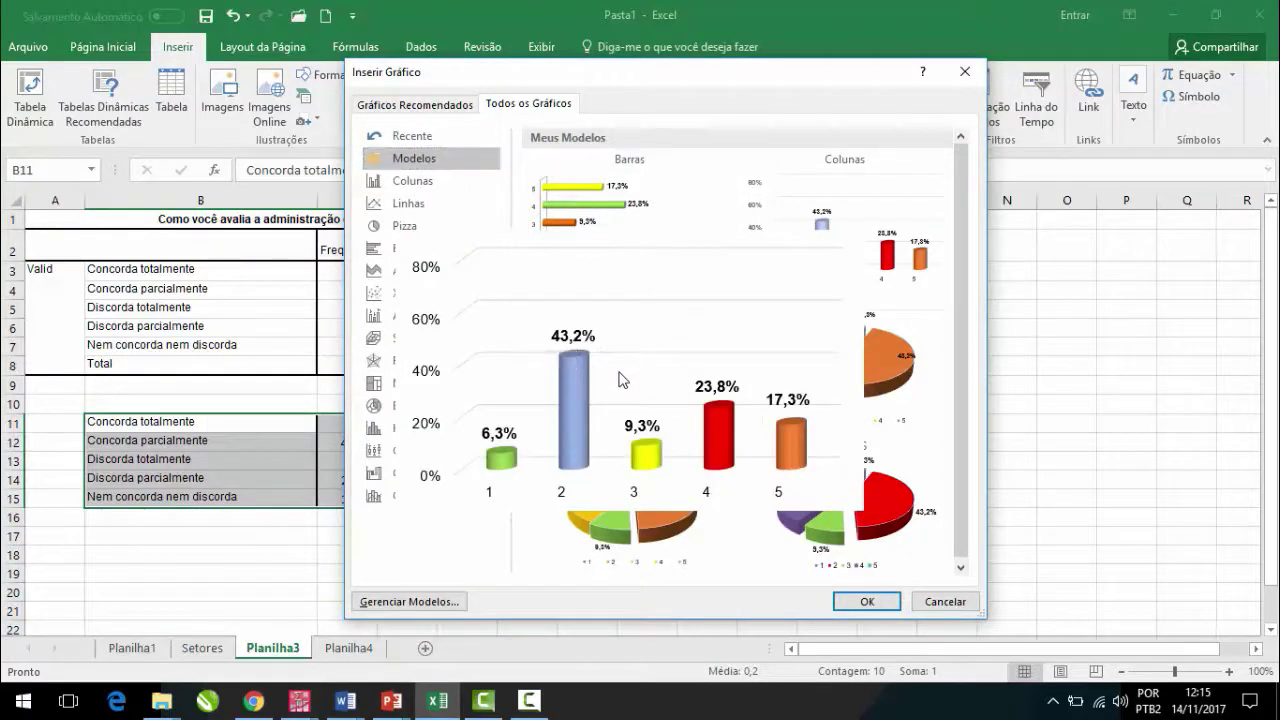
left_click(848, 601)
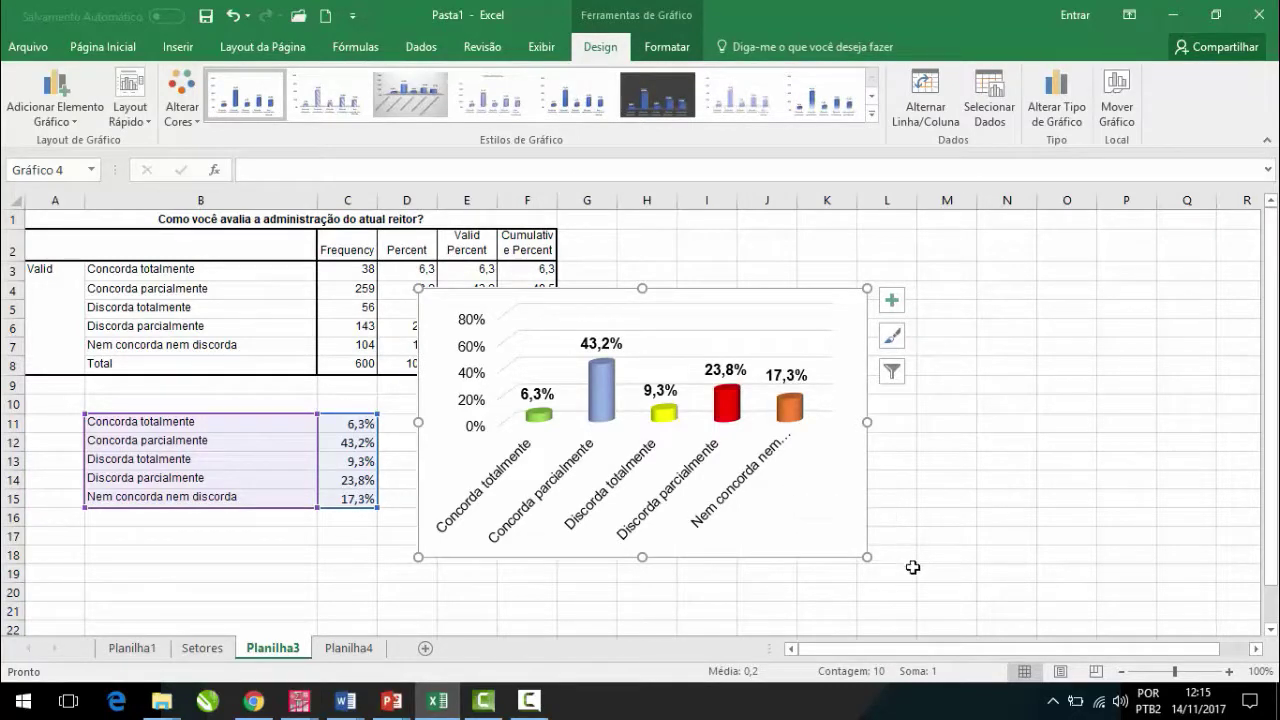
left_click_drag(867, 556, 1046, 559)
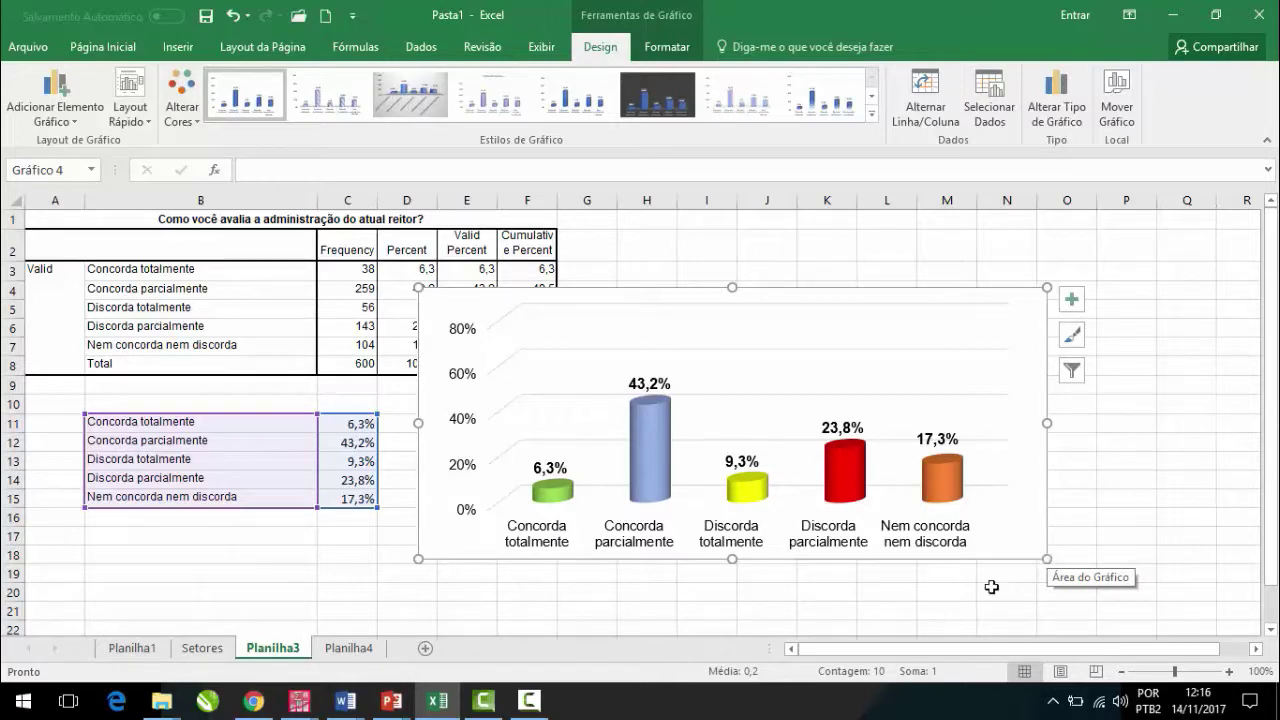
Step: On the Planilha4 sheet, correct the label in cell B11 to "Concorda totalmente" and check the spelling of the label in B14
left_click(352, 648)
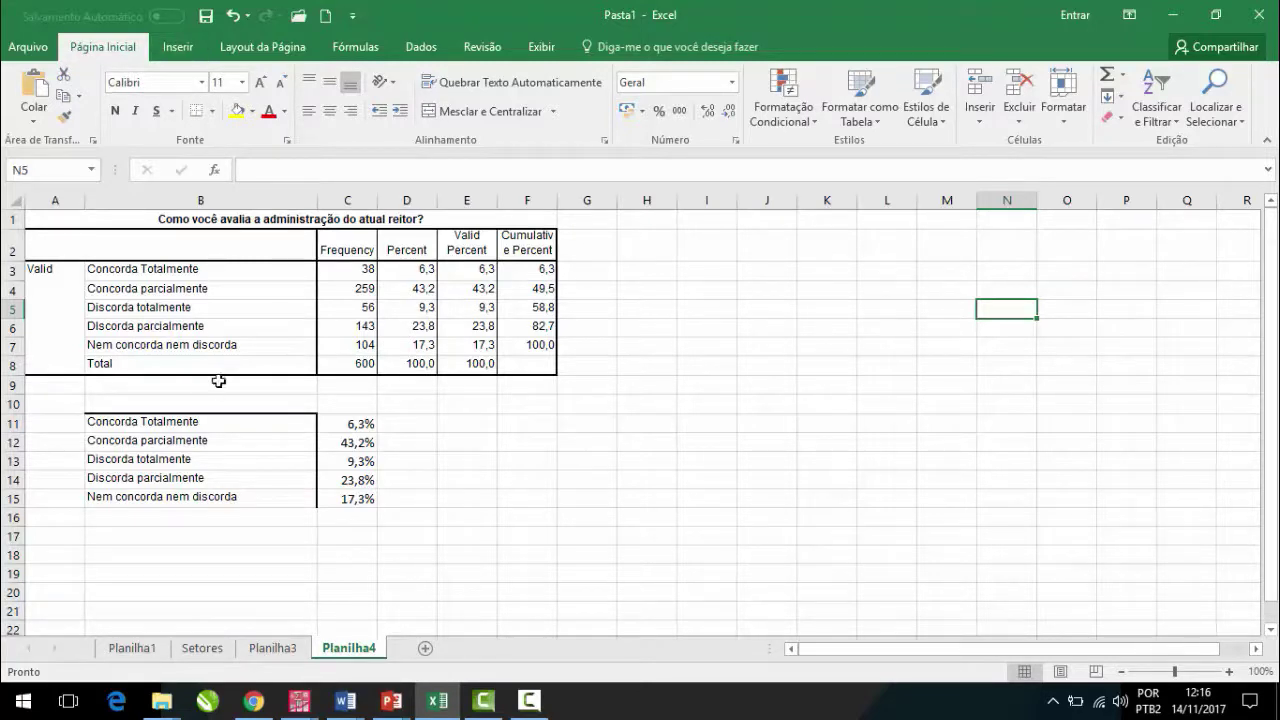
left_click(148, 419)
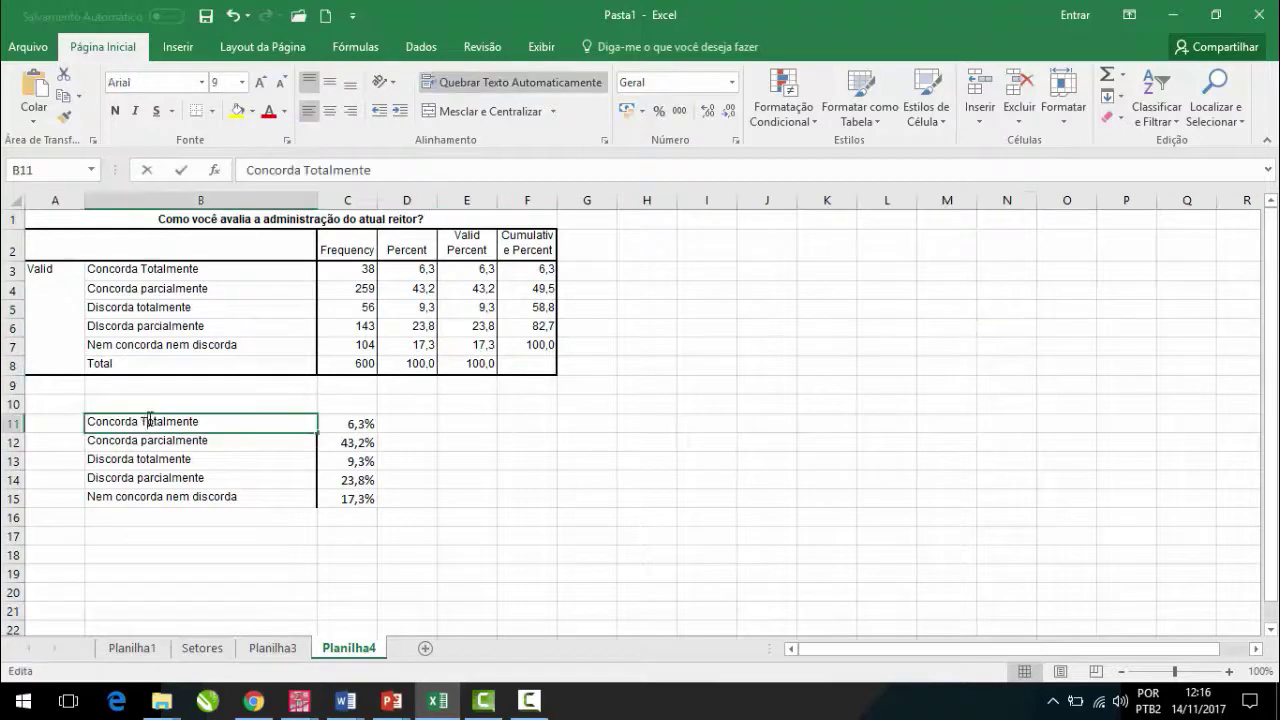
double_click(148, 419)
key("BackSpace")
type("t")
key("Return")
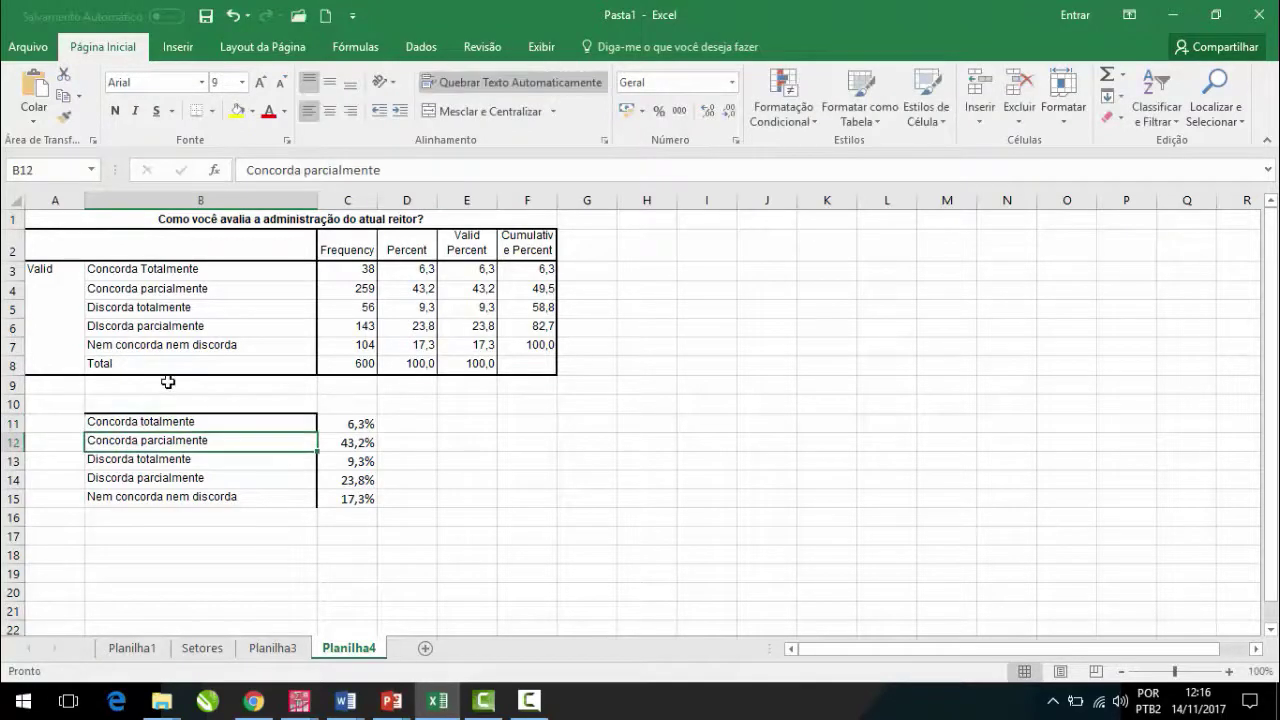
double_click(102, 478)
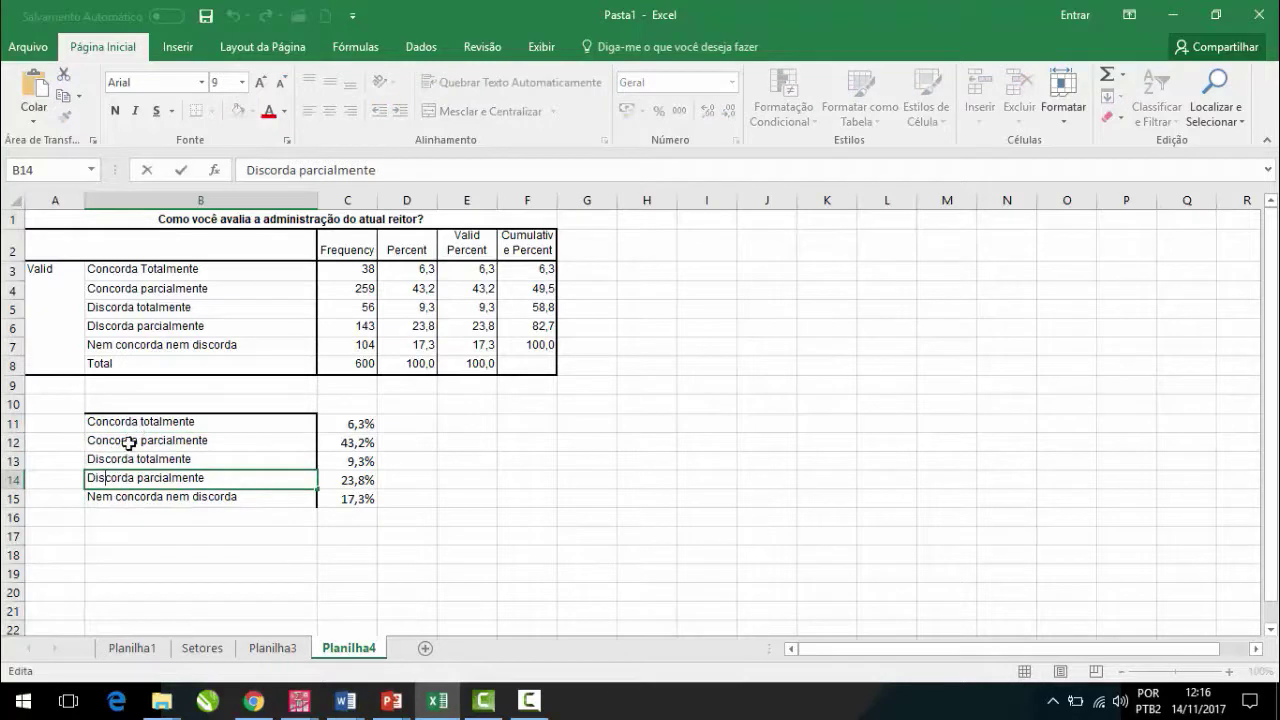
key("Return")
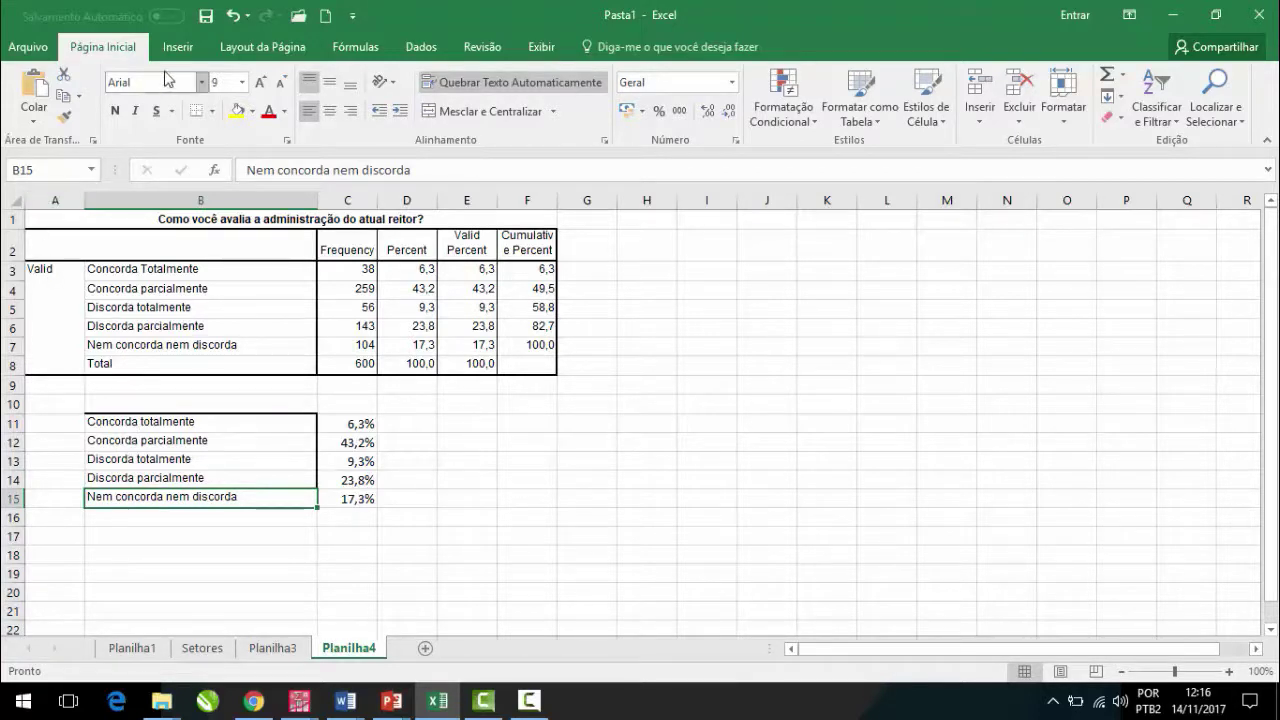
Step: Insert a 3D clustered bar chart of the Planilha4 percentages in B11:C15 and enlarge it to about column N, row 20
left_click(186, 50)
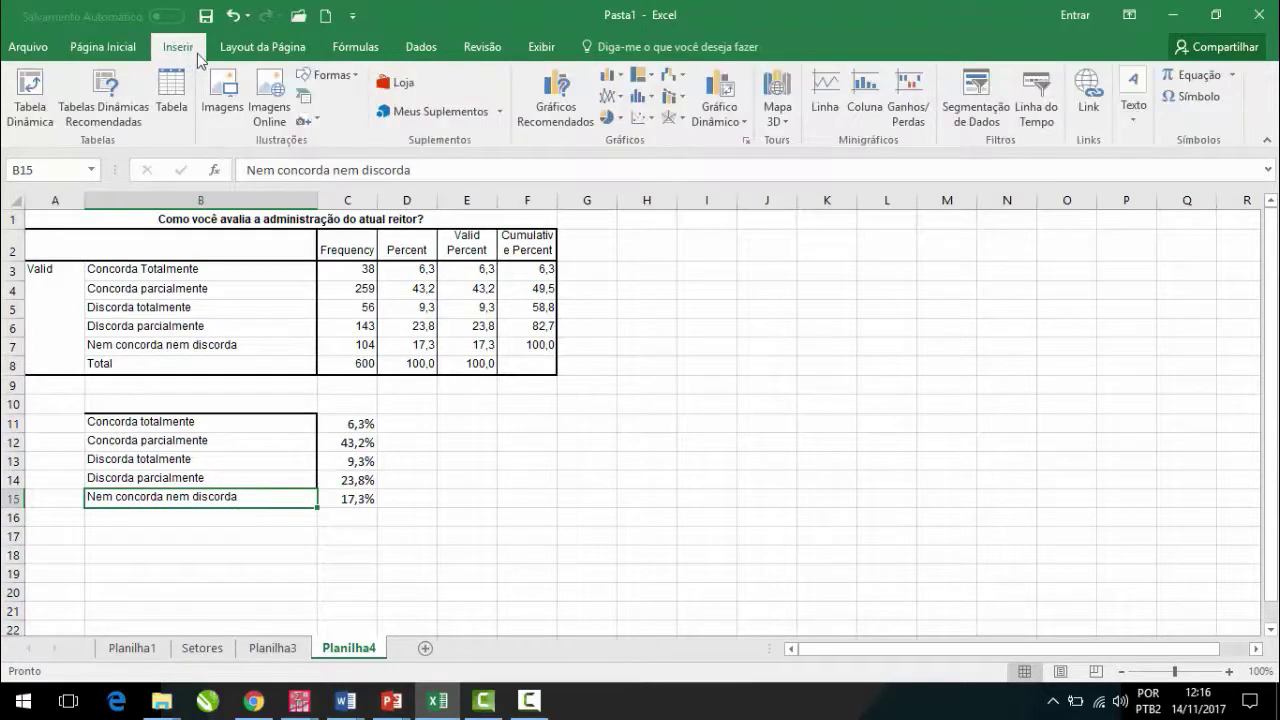
left_click(611, 75)
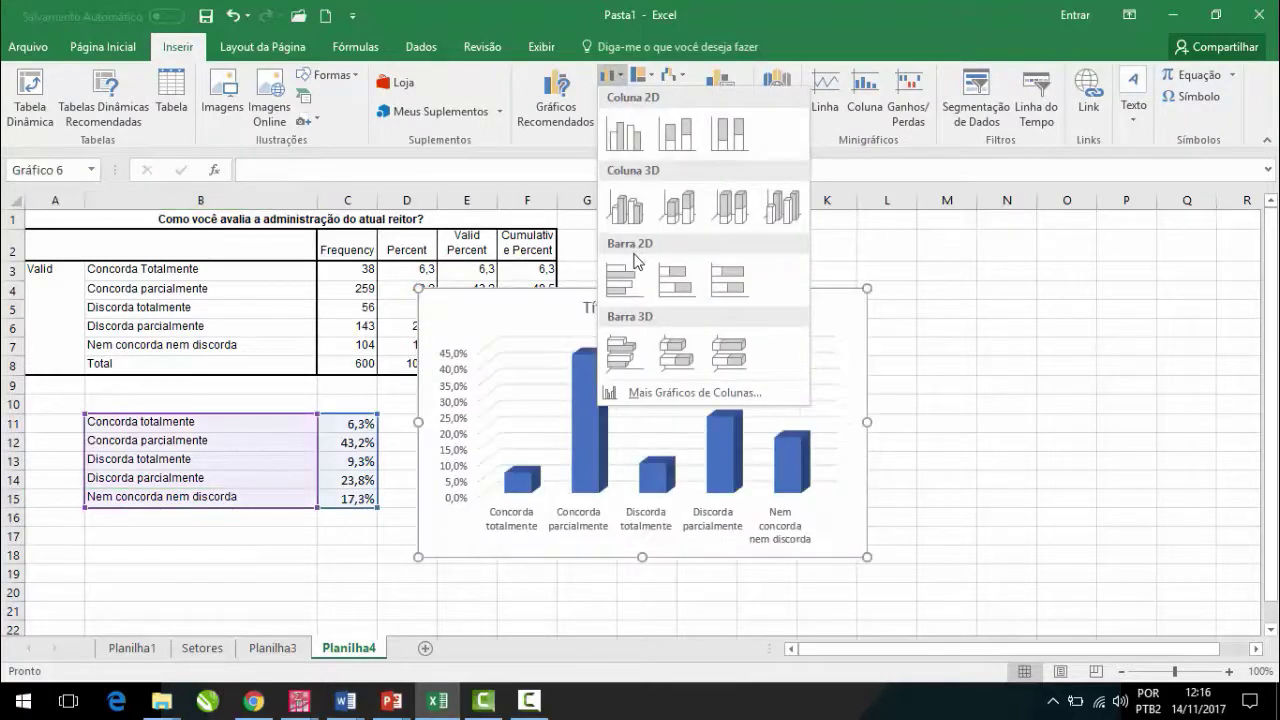
left_click(630, 350)
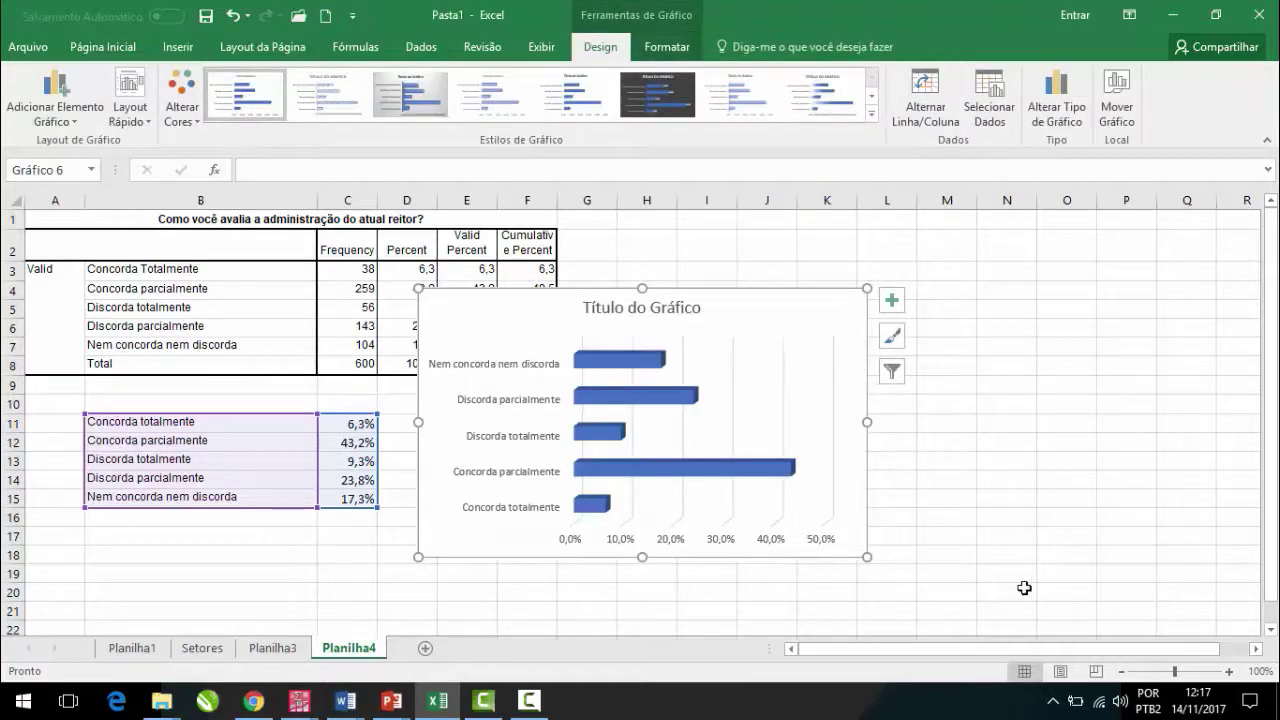
left_click_drag(866, 556, 1062, 607)
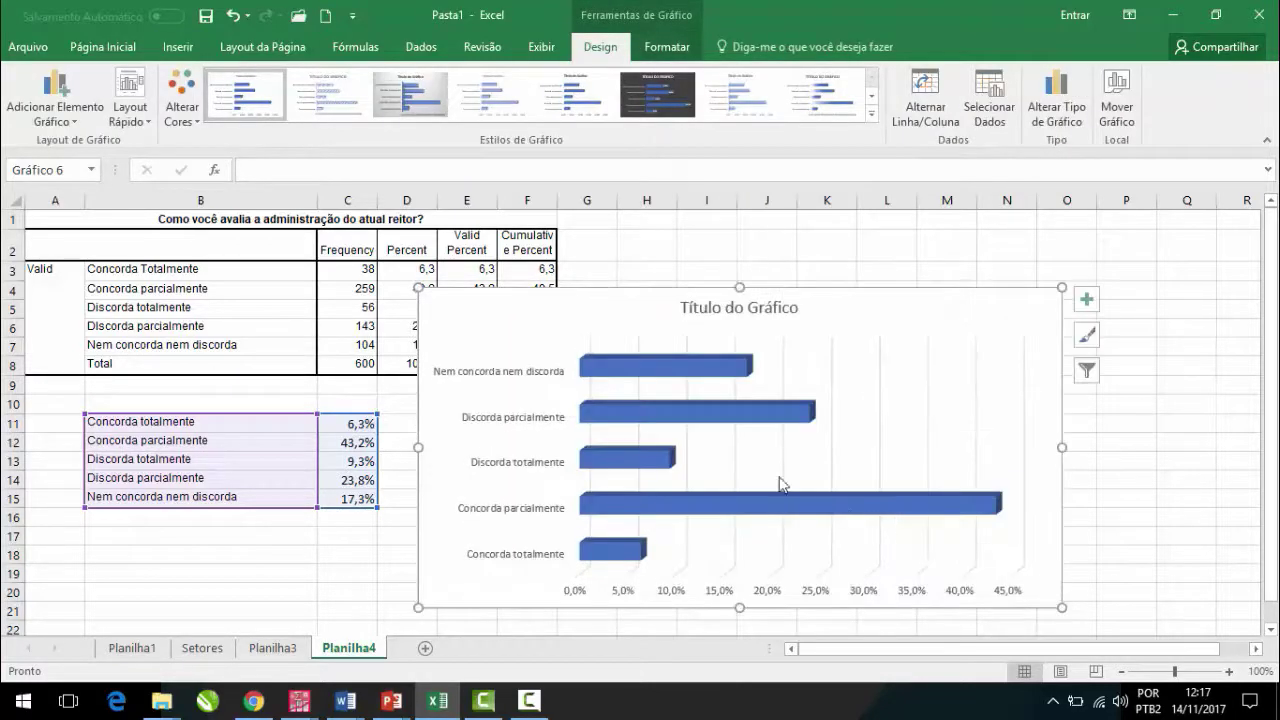
Step: Set all text in the bar chart to Arial, size 11
left_click(105, 46)
left_click(166, 84)
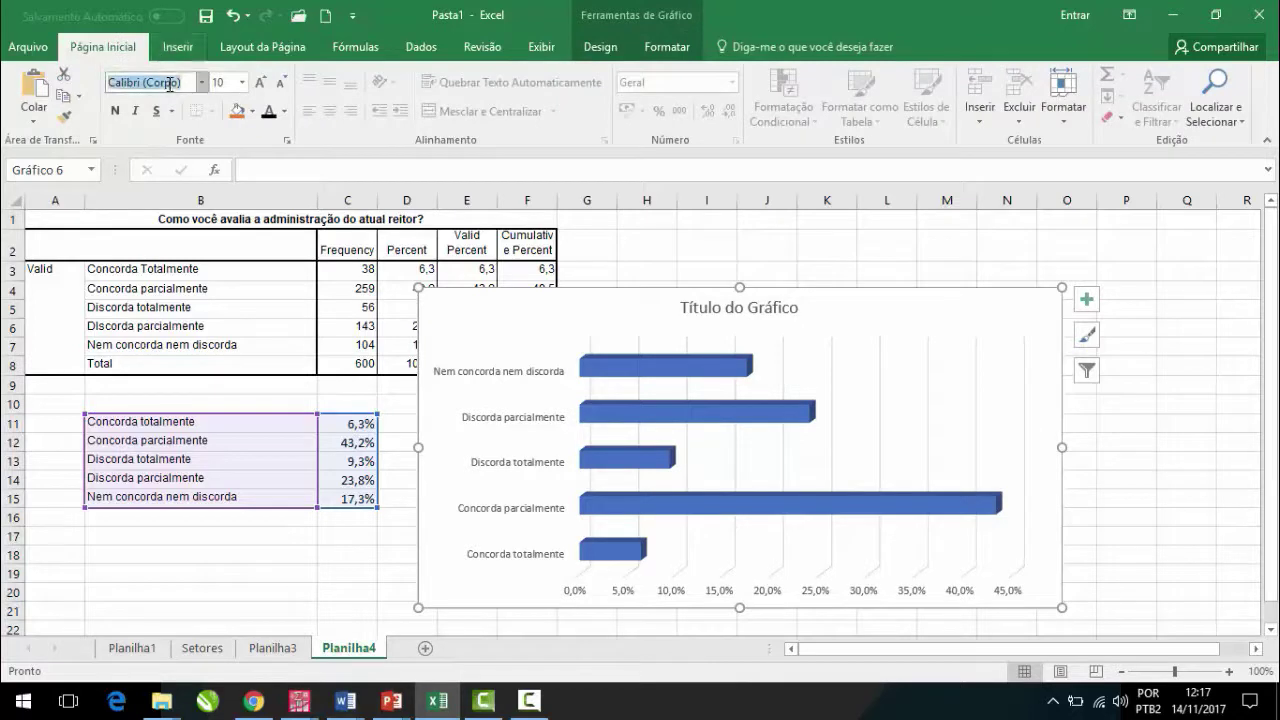
type("Arial")
key("Return")
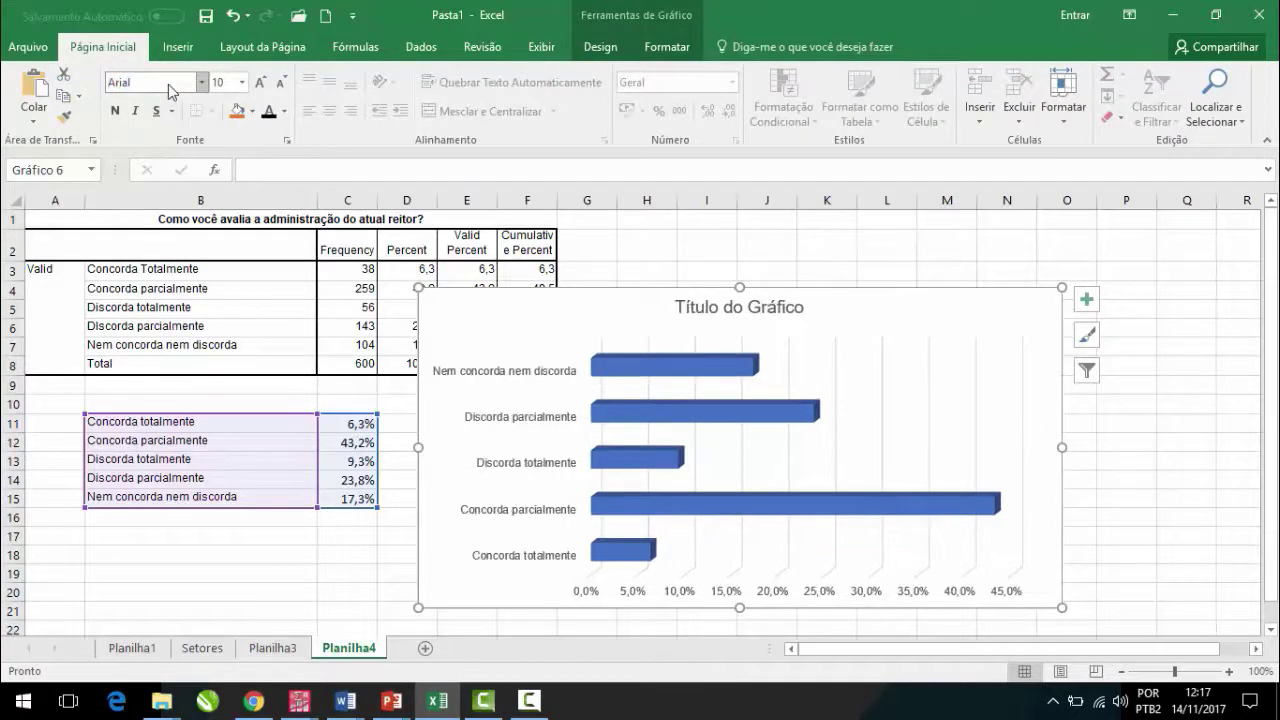
left_click(225, 86)
type("11")
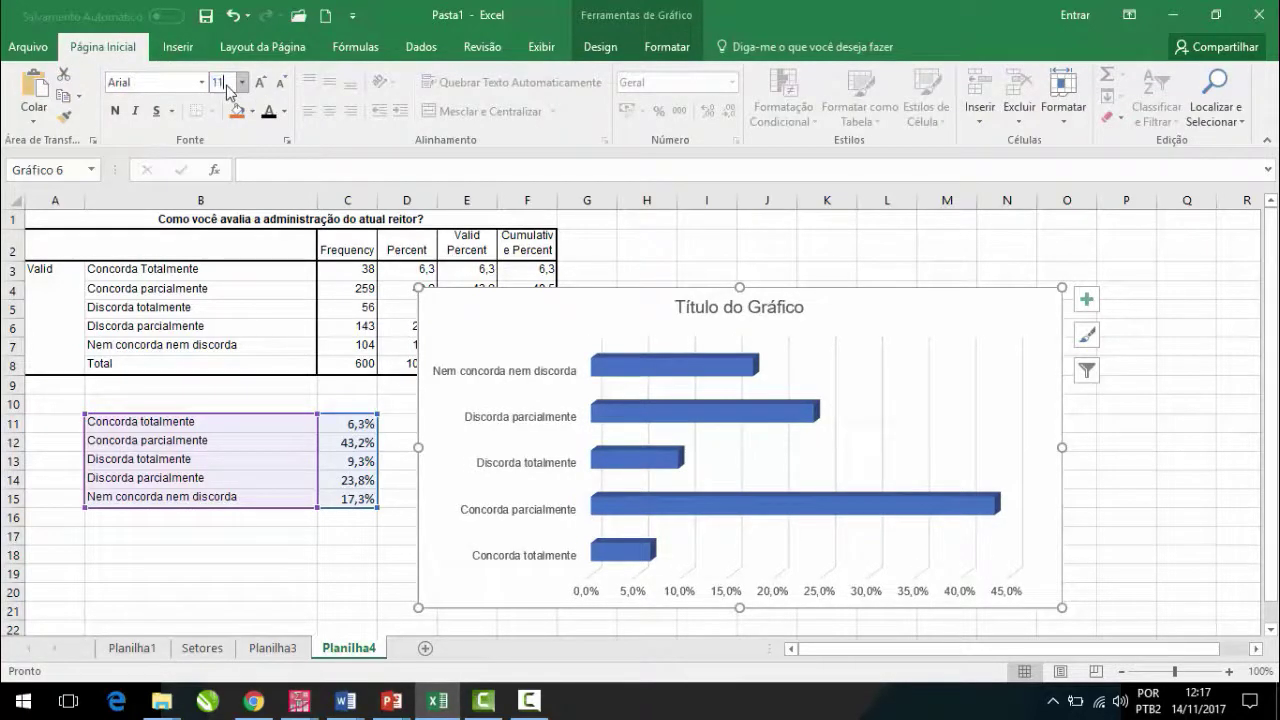
key("Return")
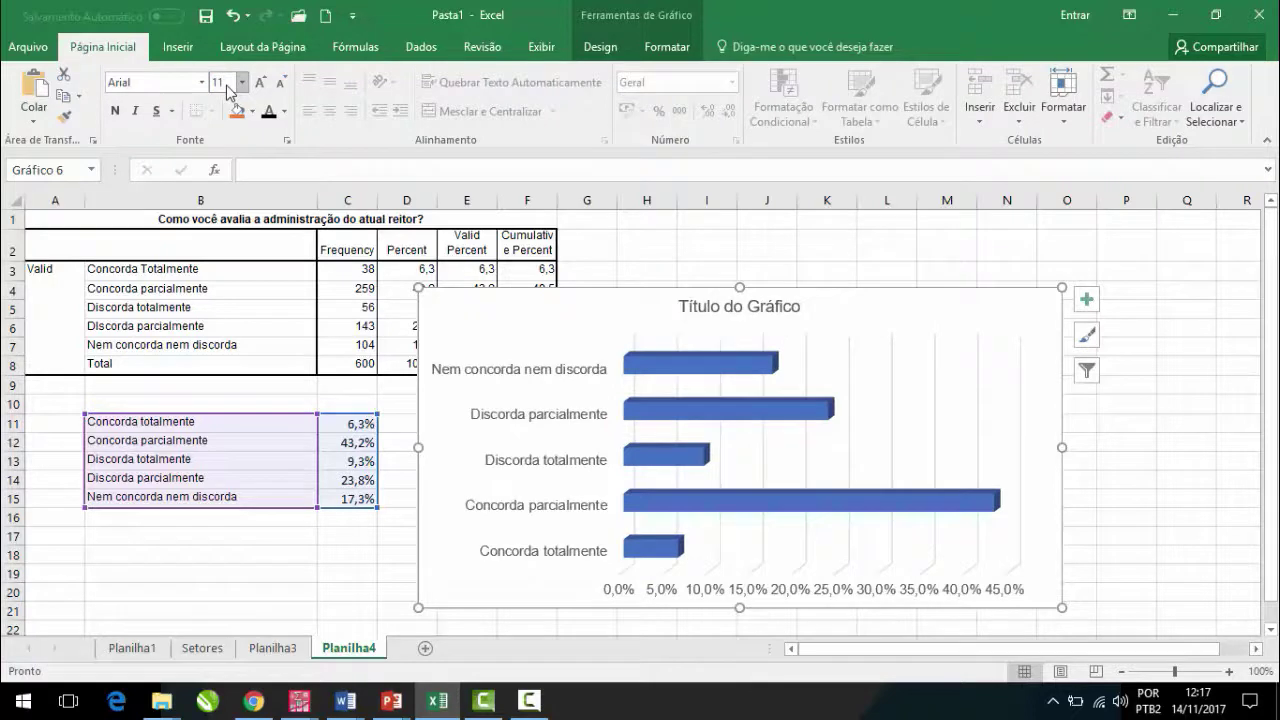
left_click(897, 510)
right_click(897, 510)
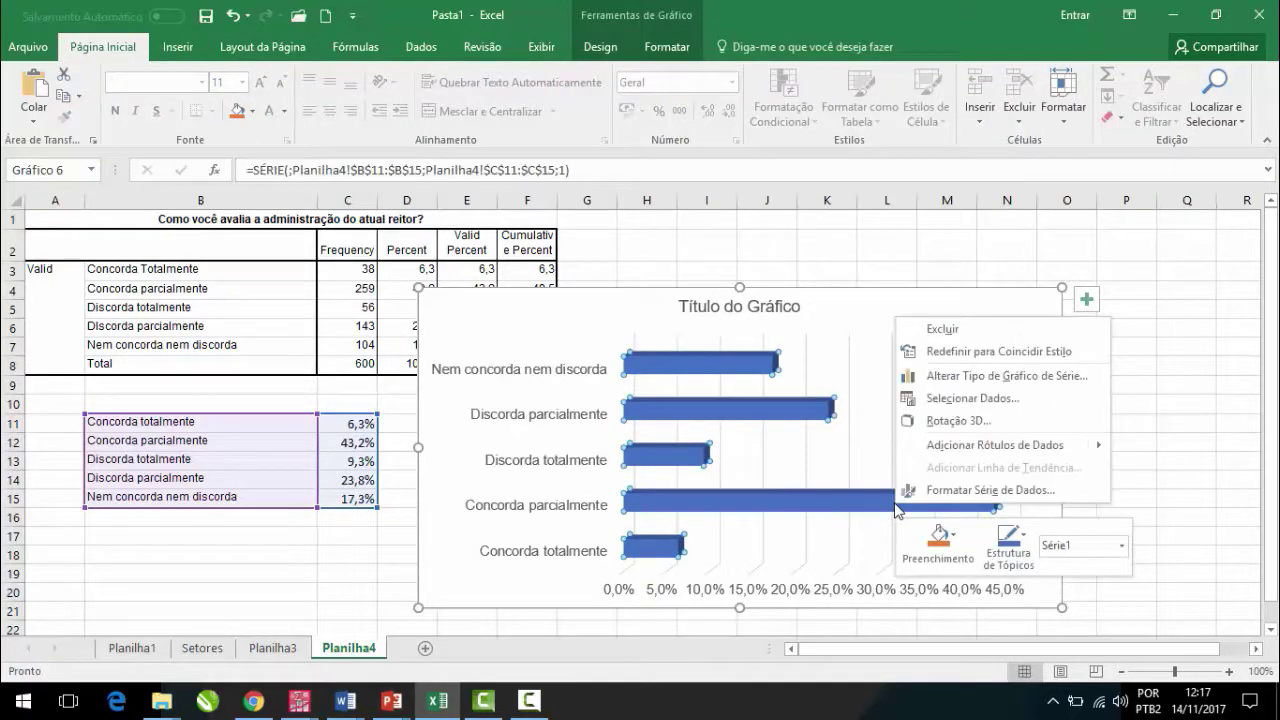
left_click(825, 598)
Step: Format the bar chart's percentage axis with a maximum of 0,8 and a major unit of 0,2
left_click(825, 598)
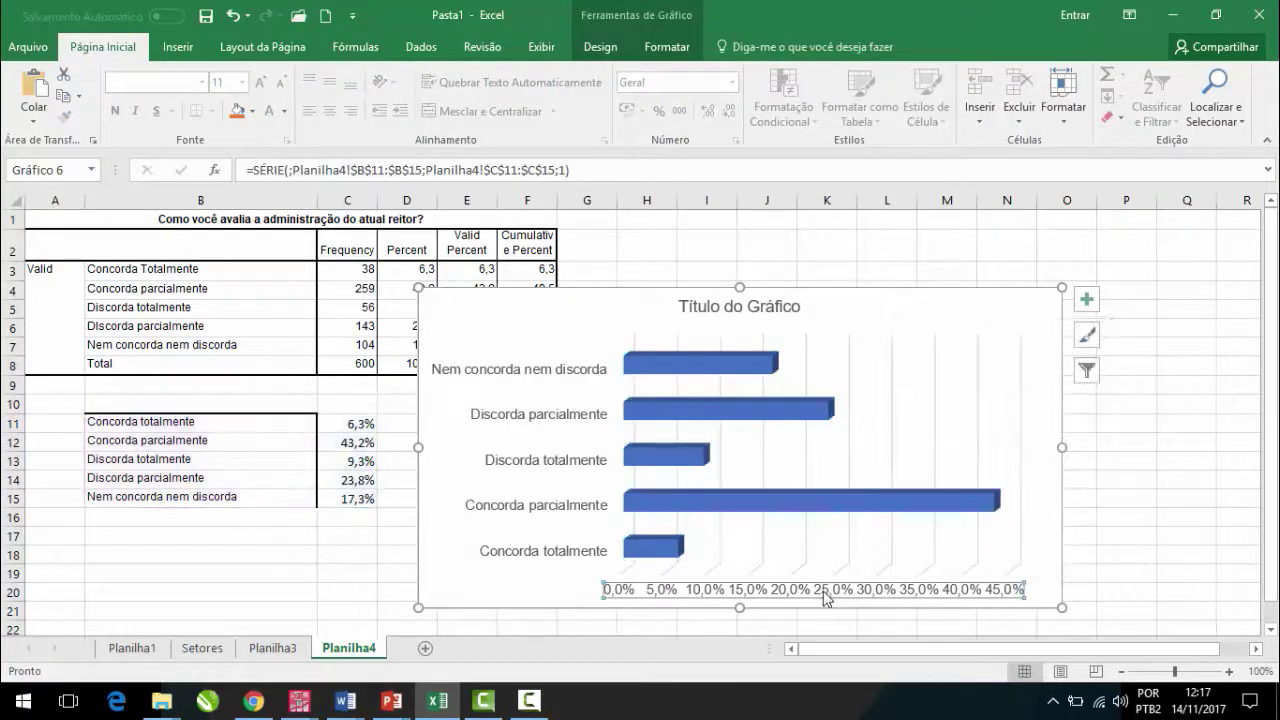
right_click(825, 598)
left_click(860, 578)
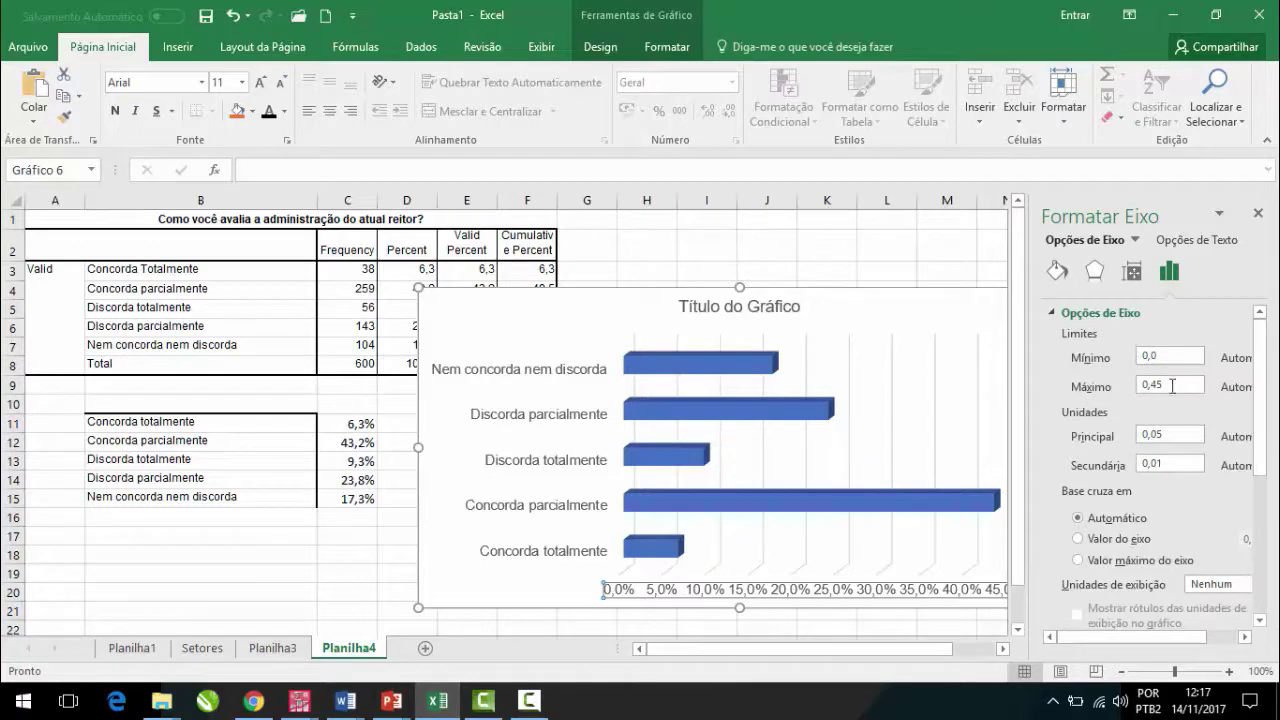
left_click(1176, 386)
key("BackSpace")
key("BackSpace")
type("8")
left_click(1183, 437)
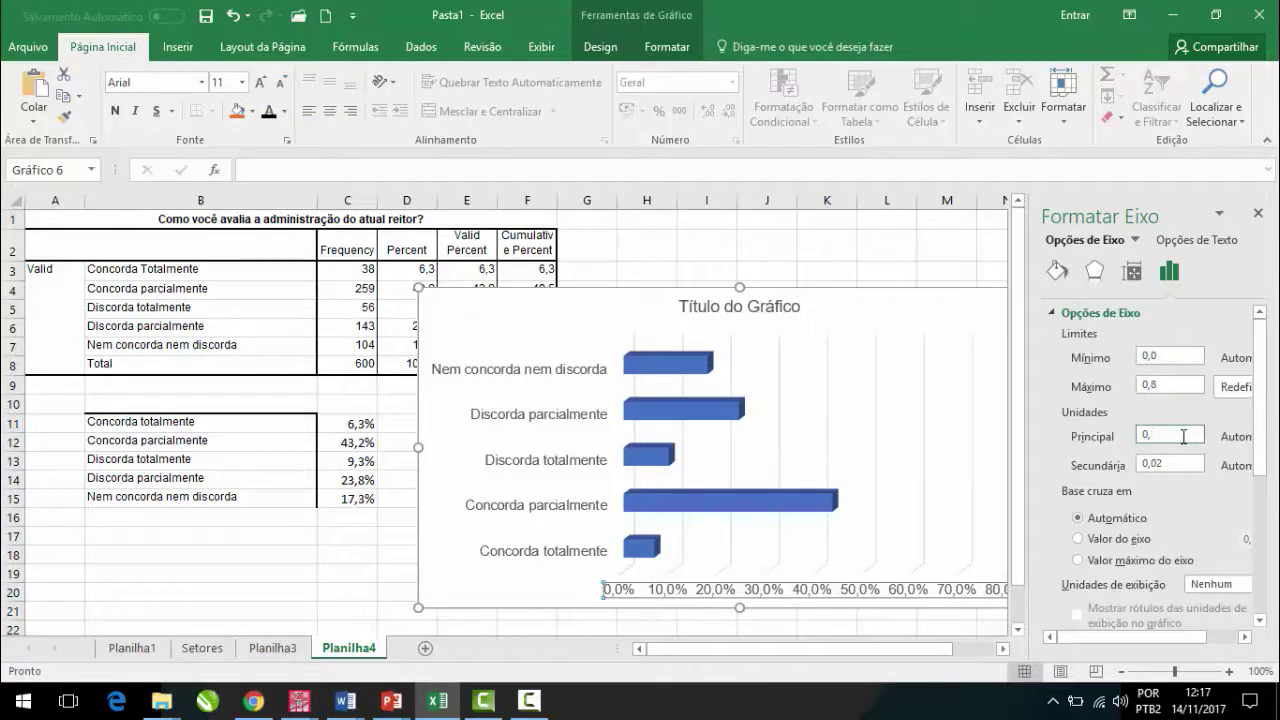
type("2")
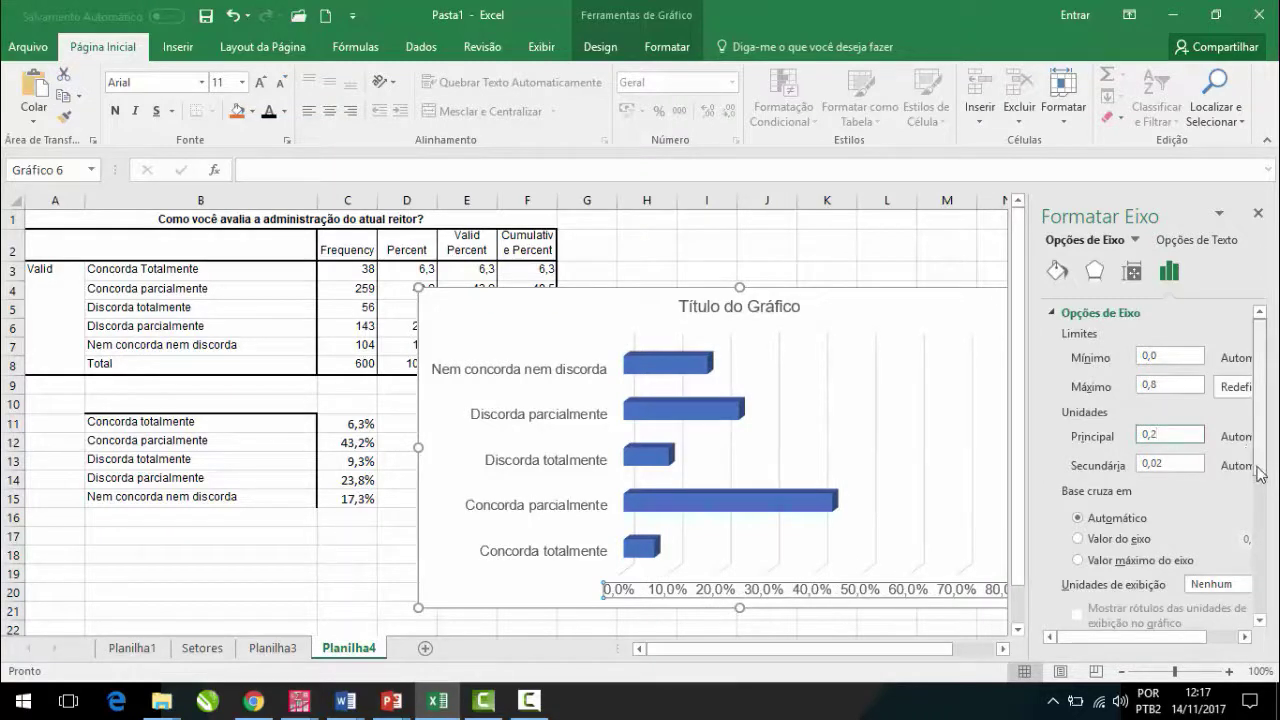
Step: Set the number format of the chart's percentage axis to 0 decimal places
scroll(1150, 470, "down", 5)
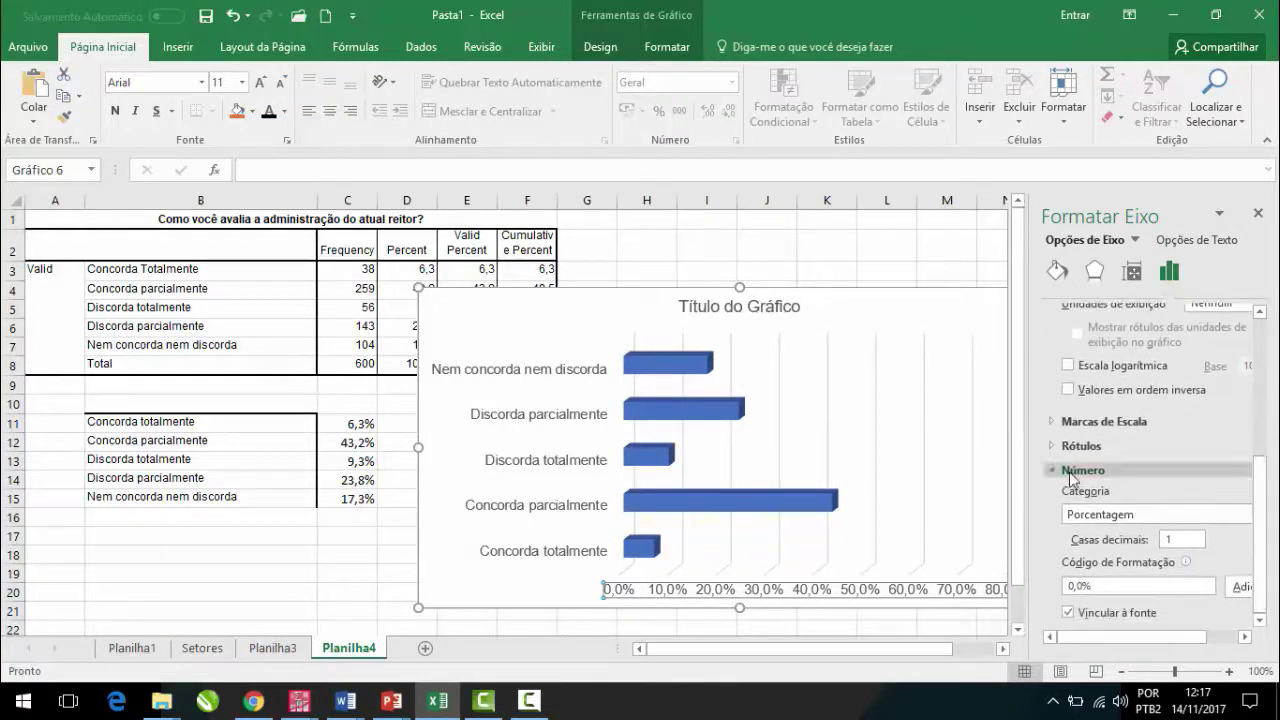
left_click(1058, 471)
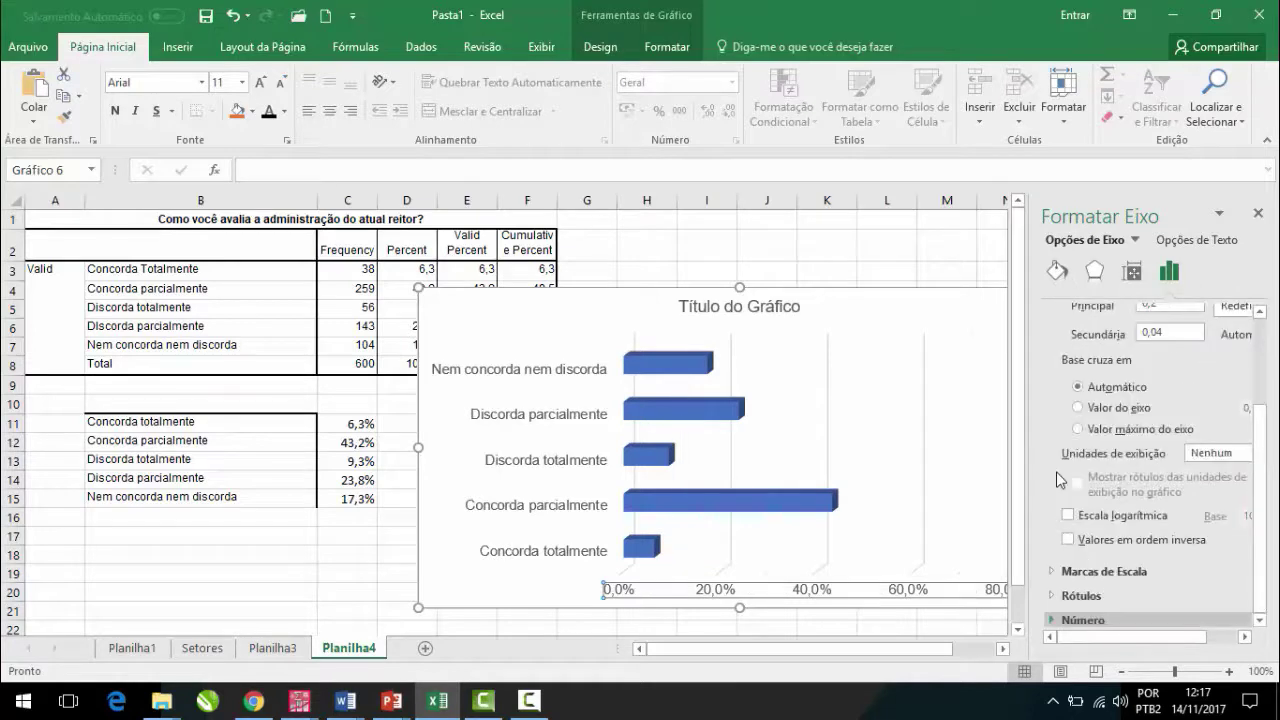
left_click(1063, 619)
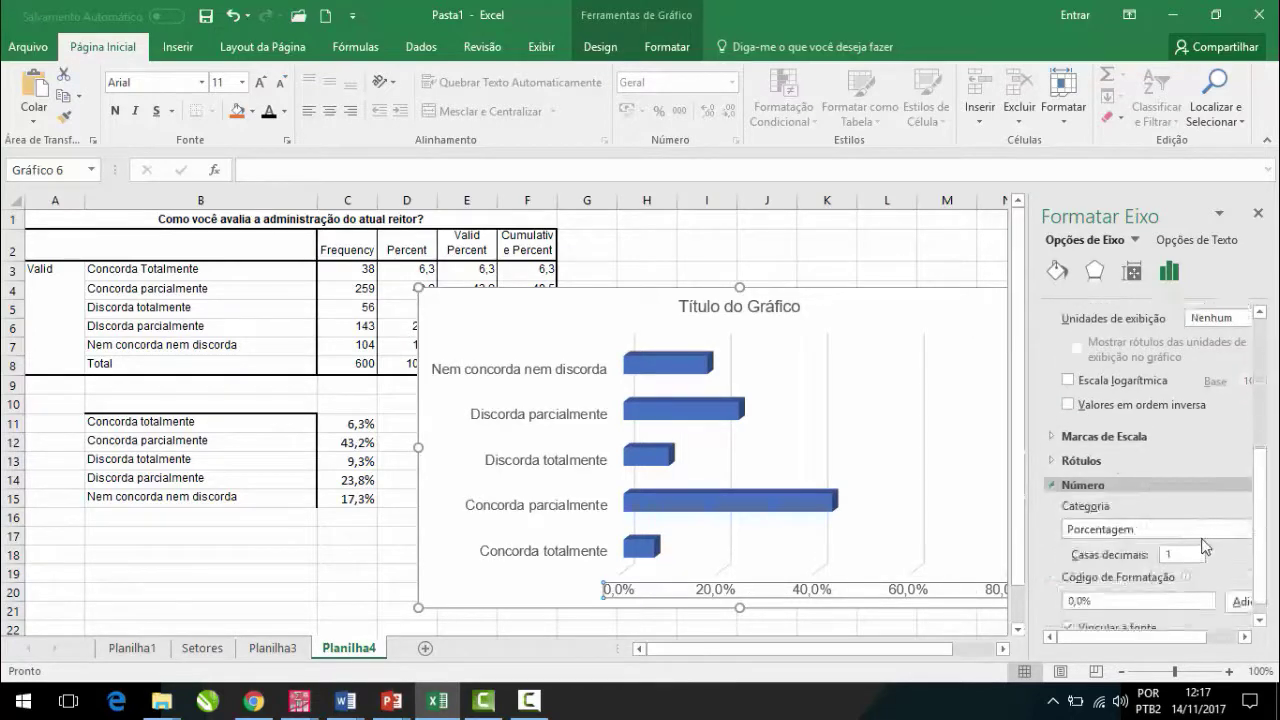
left_click(1197, 557)
key("BackSpace")
type("0")
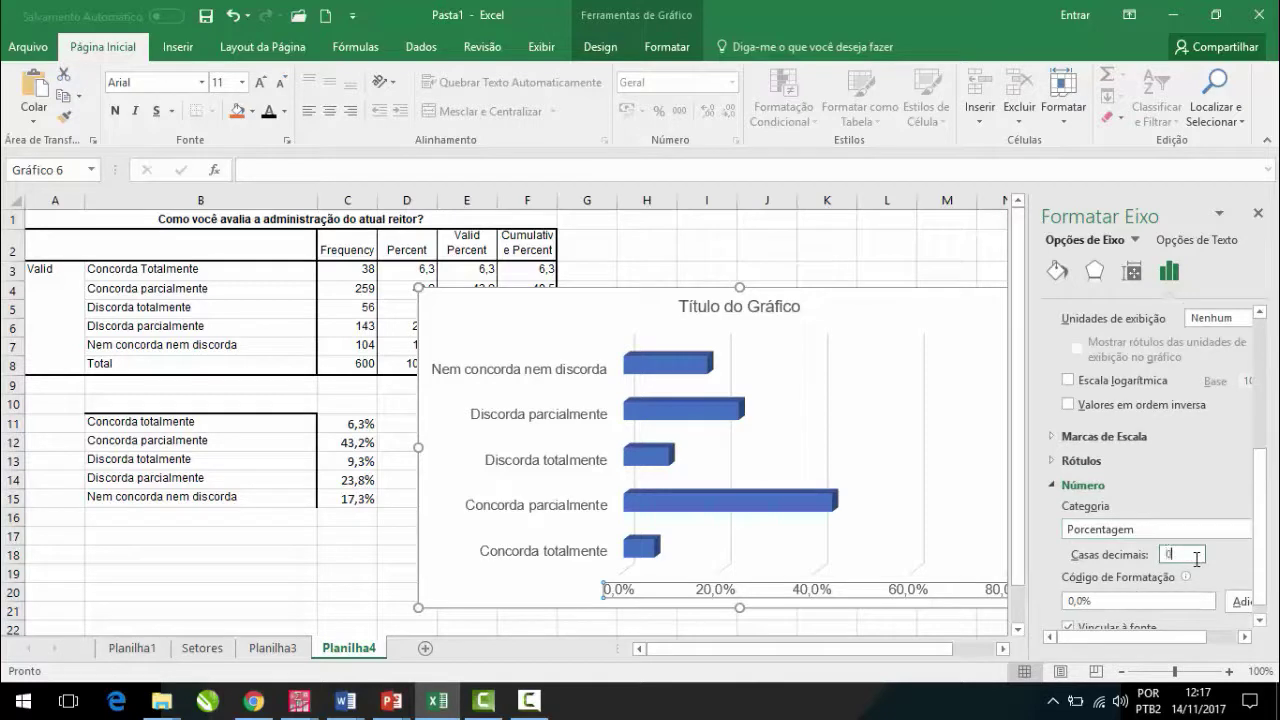
left_click(1177, 489)
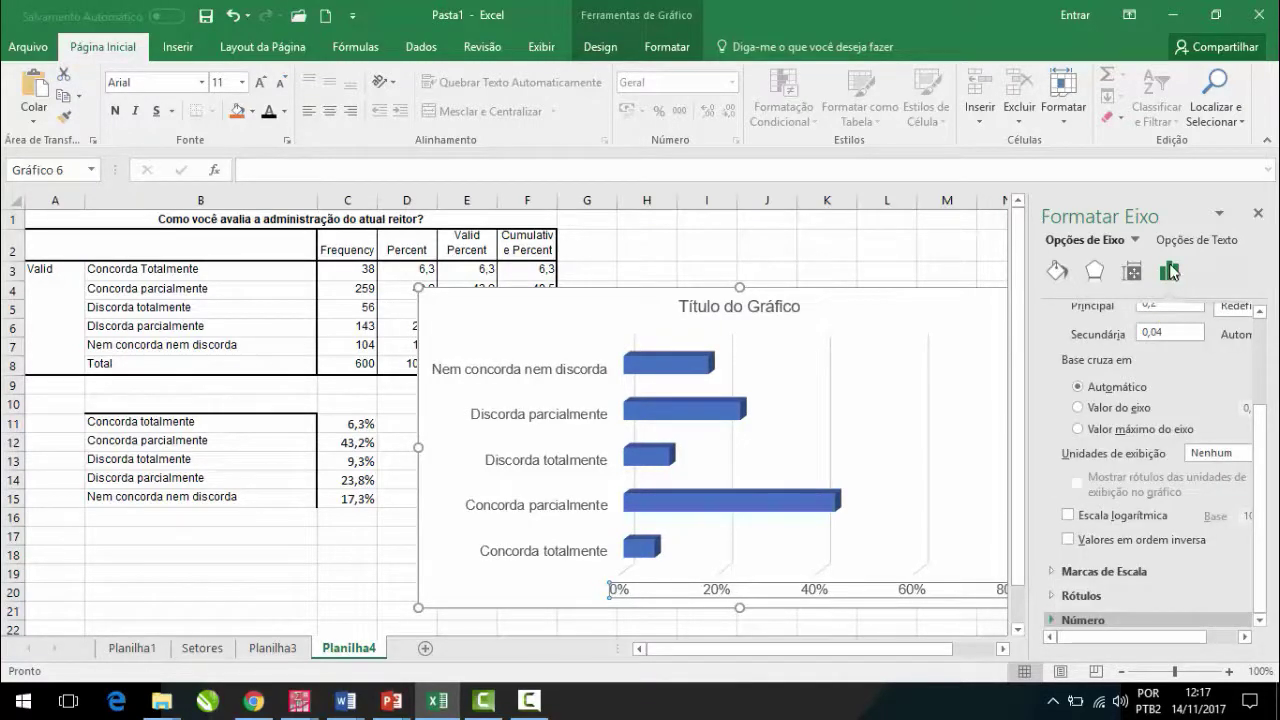
Step: Change the column shape of the chart's data series to Cilindro and close the formatting pane
left_click(800, 504)
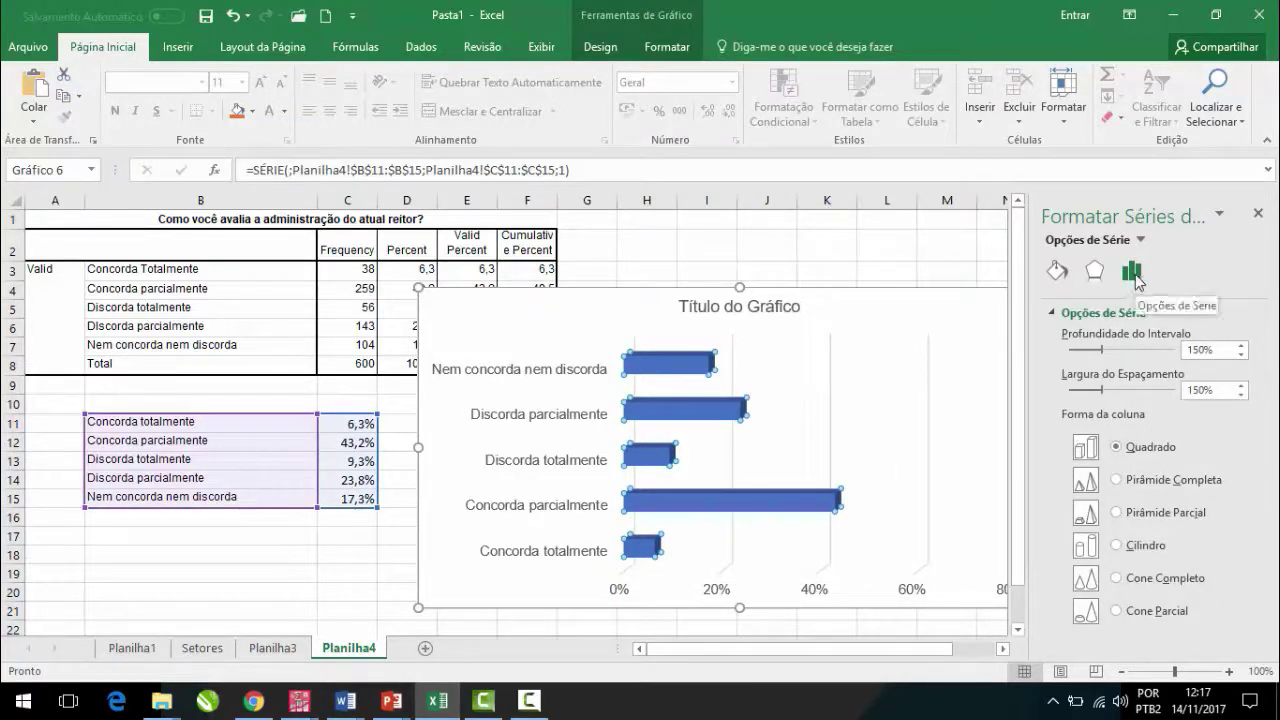
left_click(1127, 556)
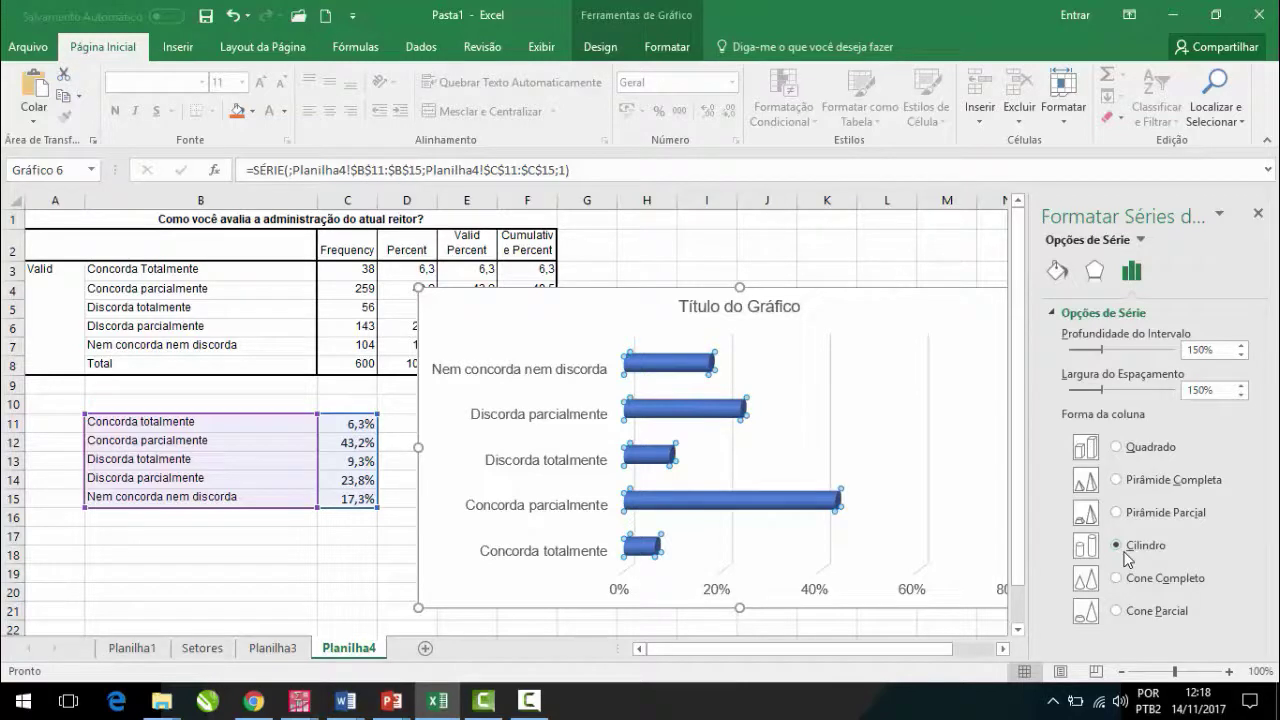
left_click(1259, 214)
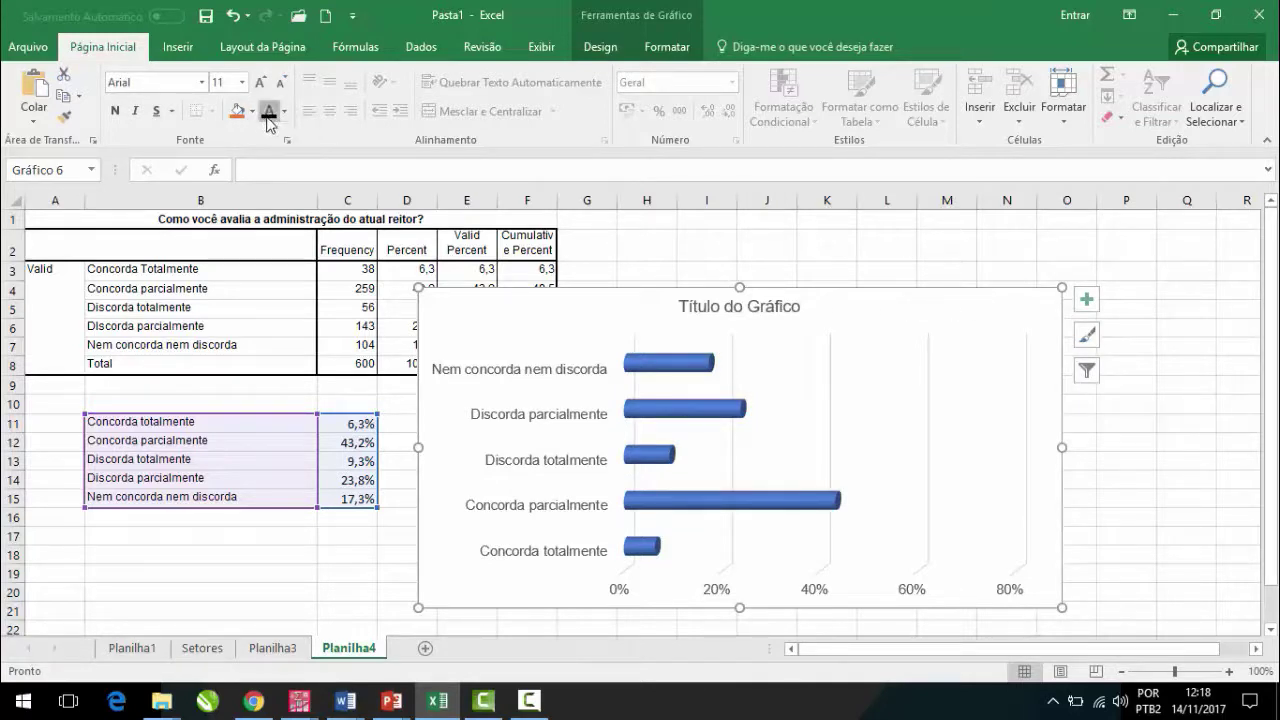
Step: Make all text in the bar chart black and delete the chart title
left_click(727, 321)
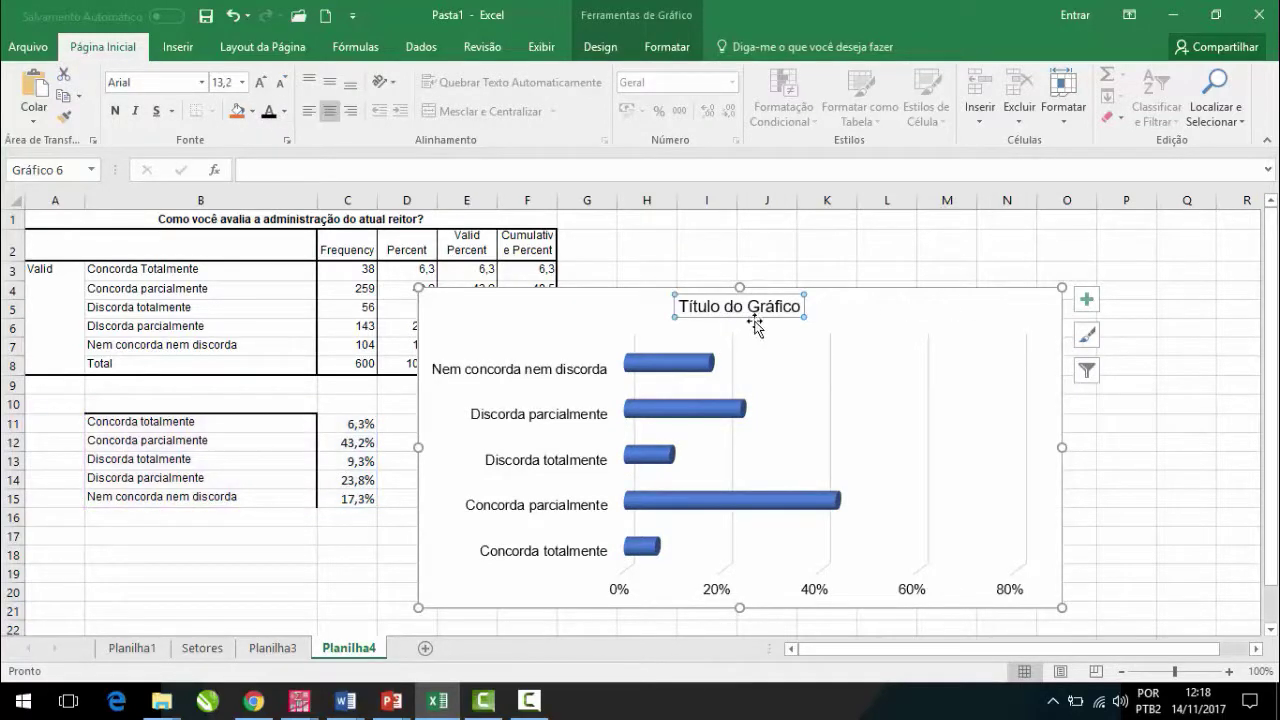
left_click(755, 325)
left_click(757, 312)
key("Delete")
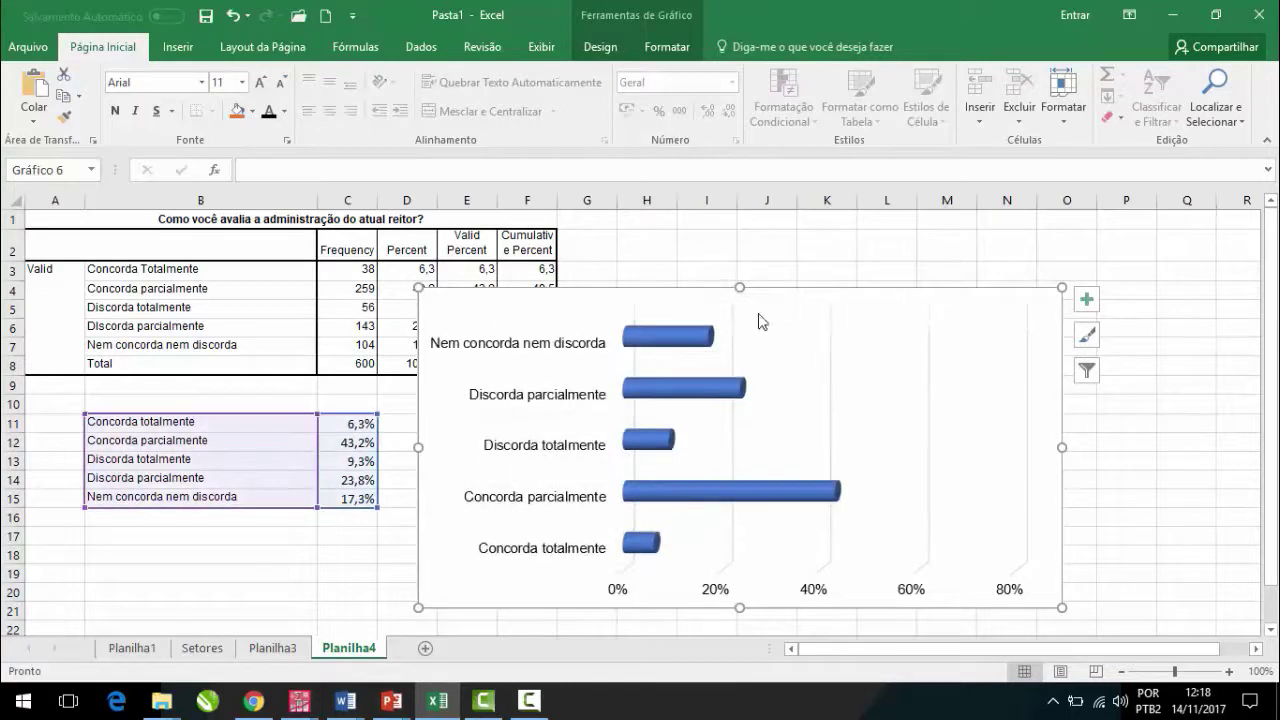
Step: Add data labels to the bars of the chart's data series
left_click(818, 500)
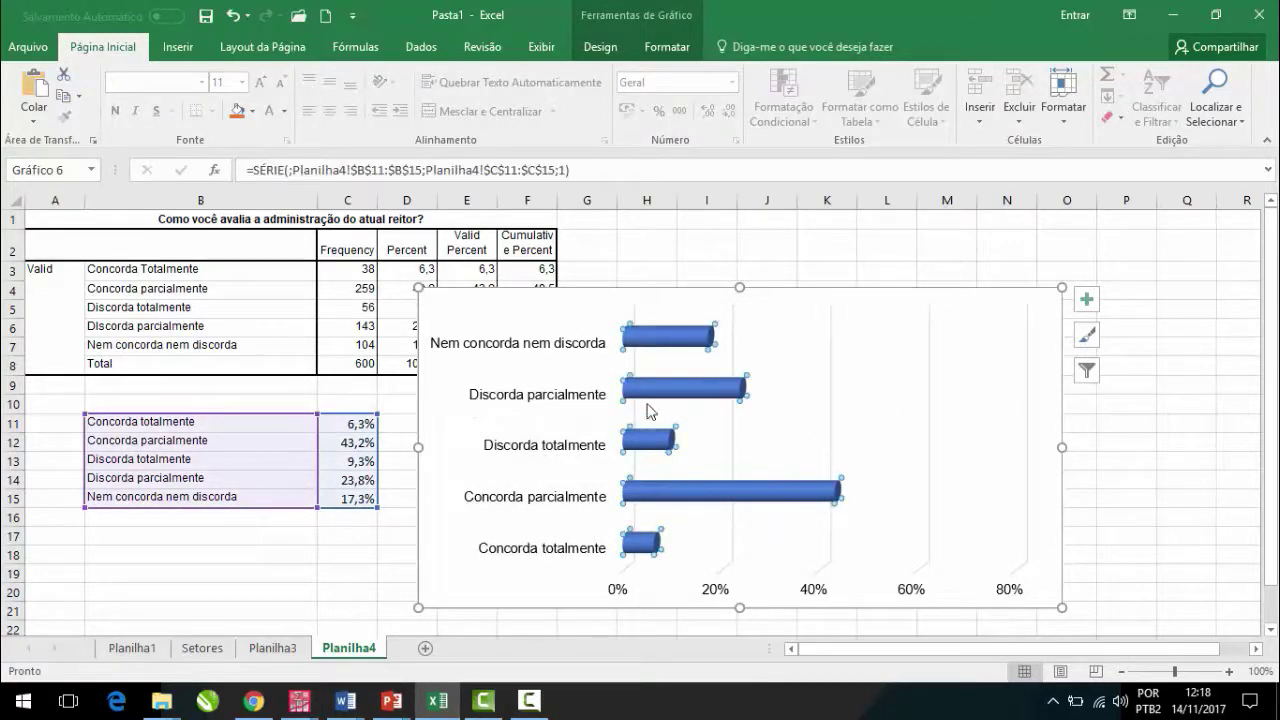
right_click(679, 500)
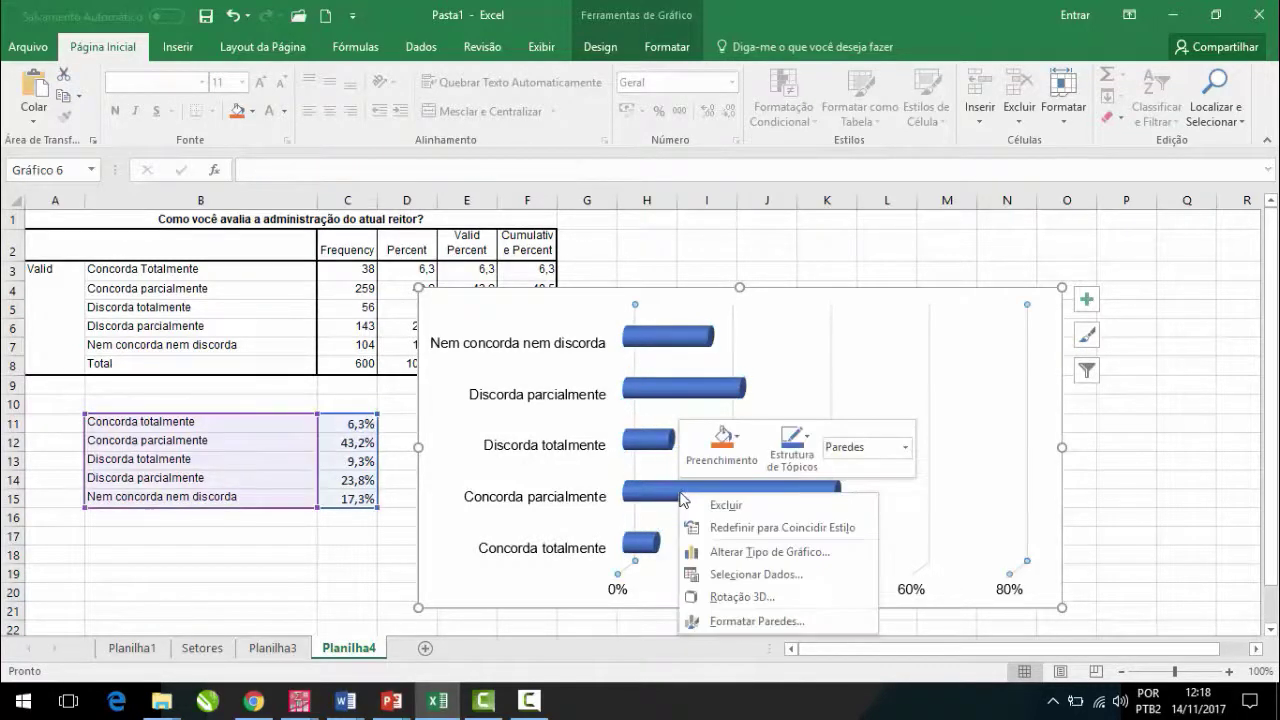
left_click(679, 492)
left_click(679, 492)
right_click(679, 492)
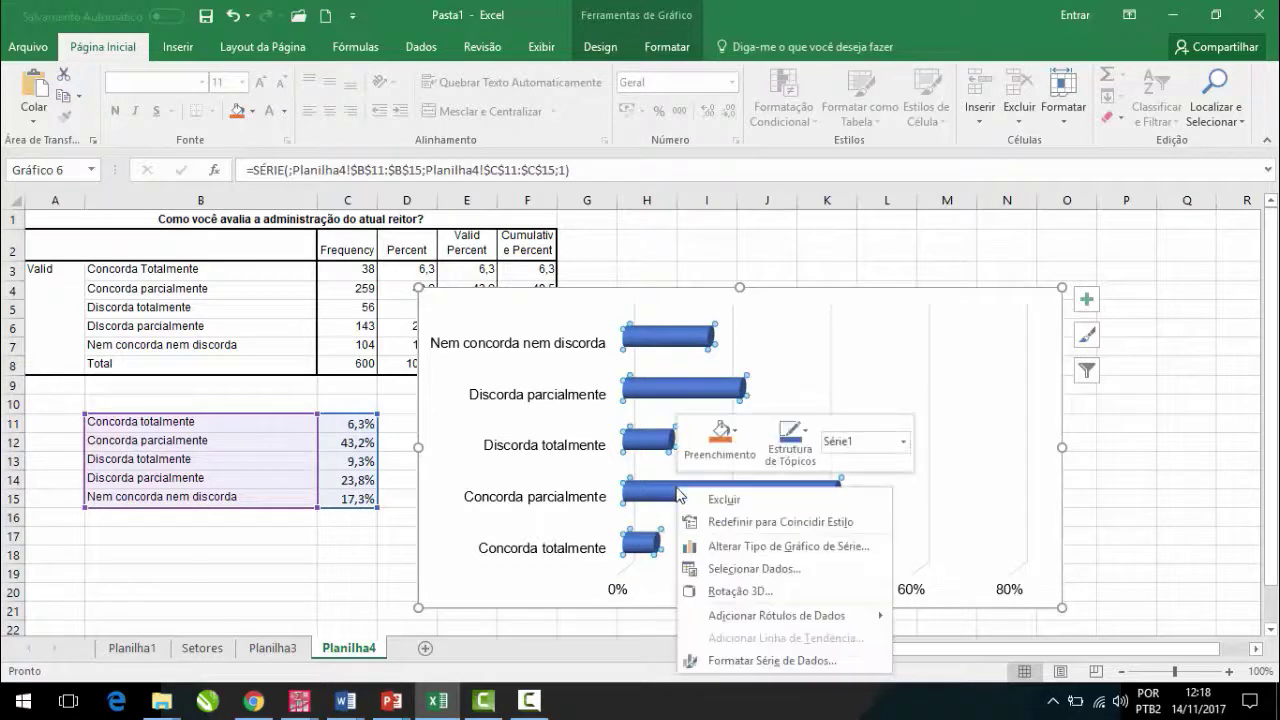
mouse_move(884, 621)
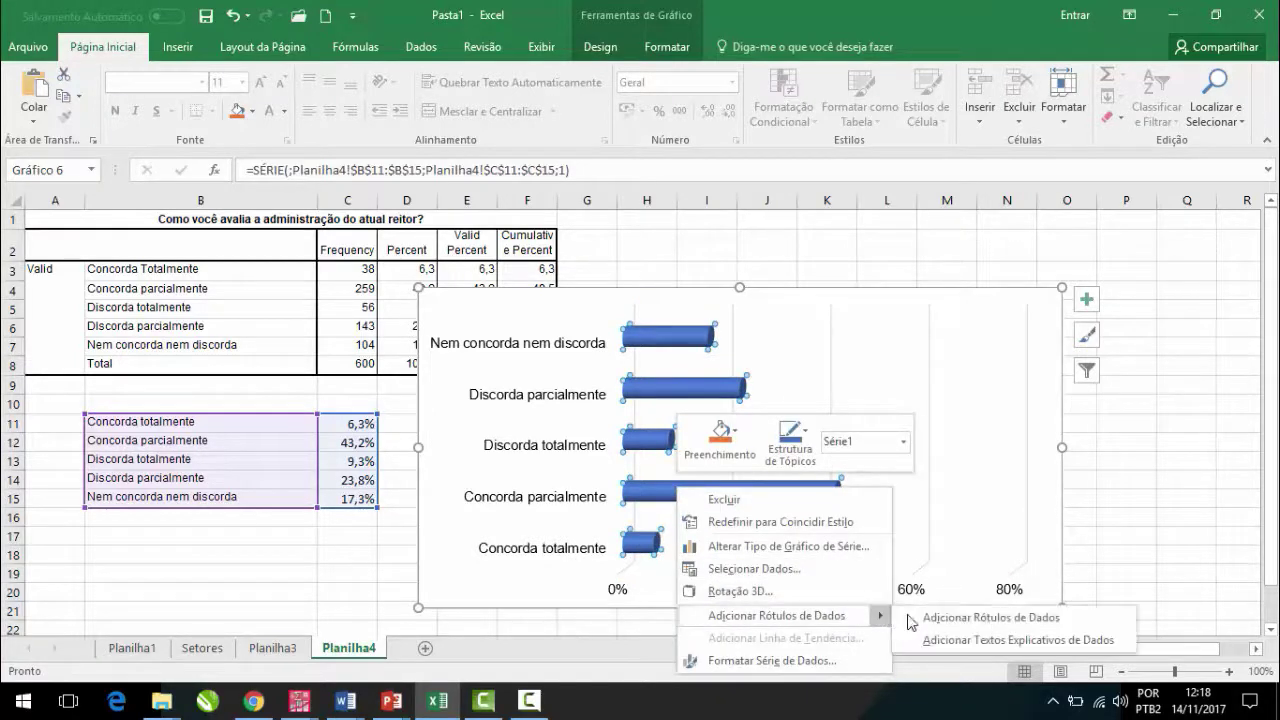
left_click(940, 615)
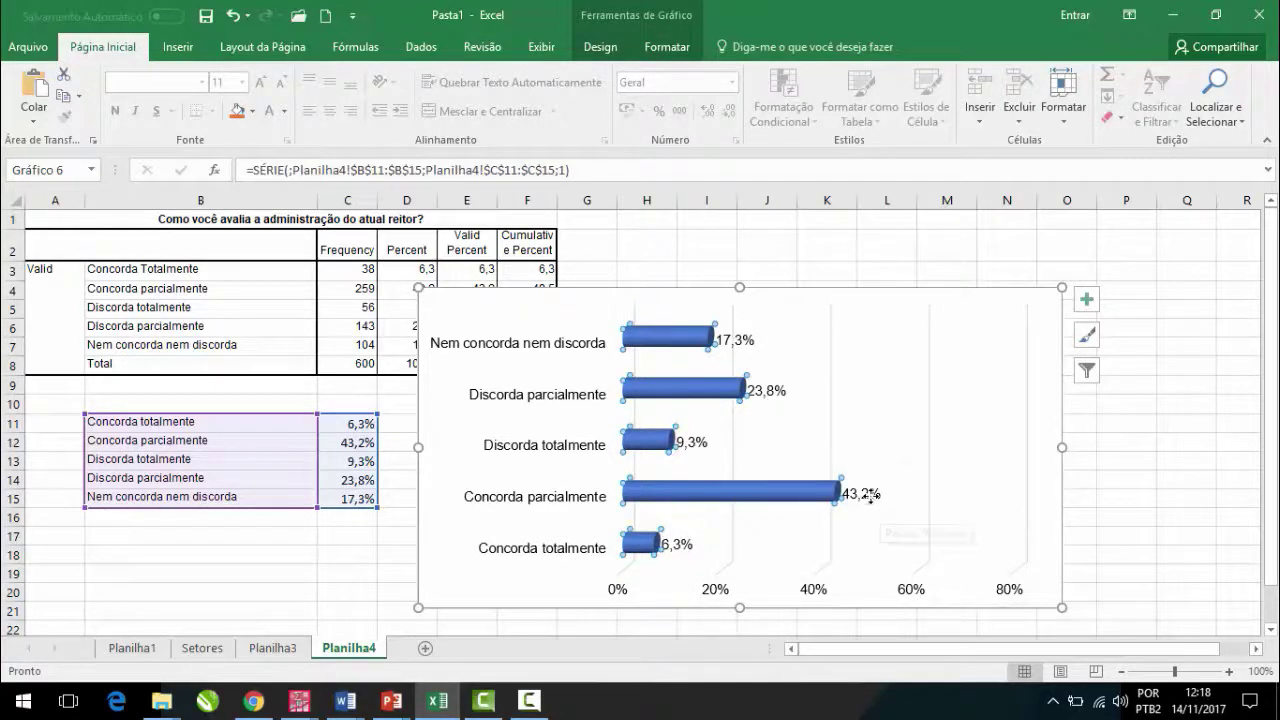
Step: Make the chart's data labels bold and set their font size to 12
left_click(861, 494)
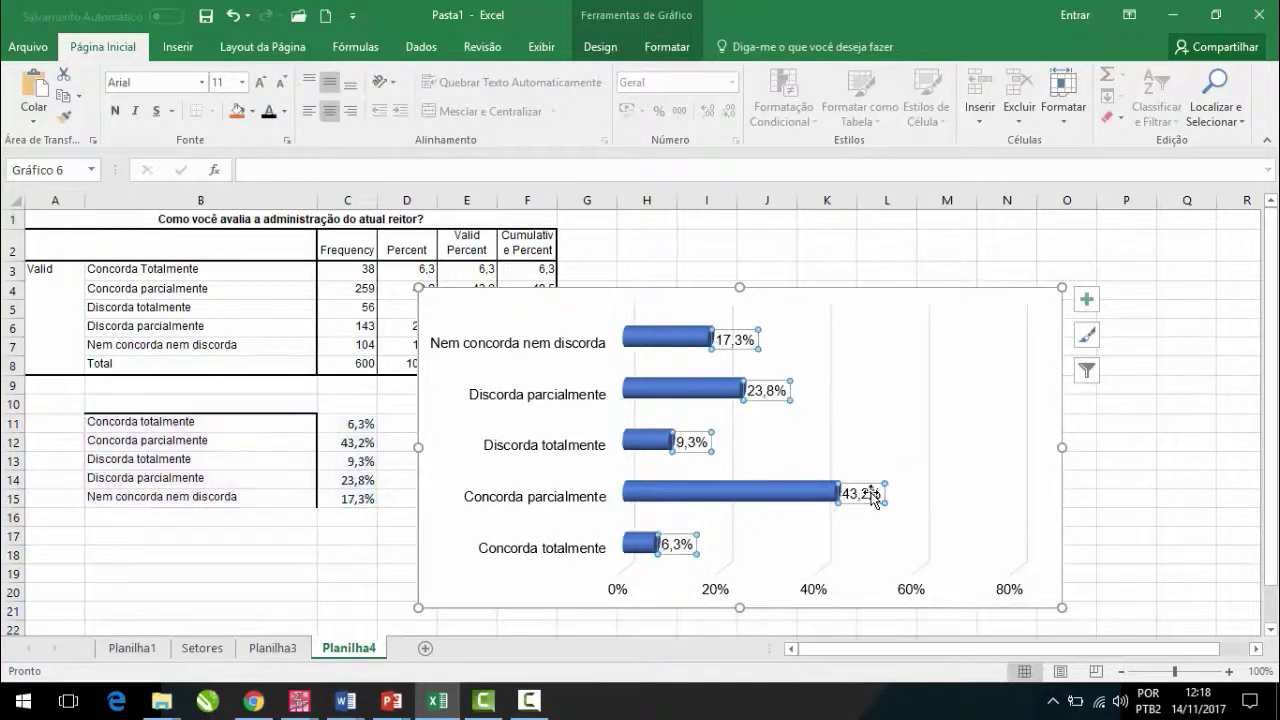
left_click(115, 110)
left_click(229, 87)
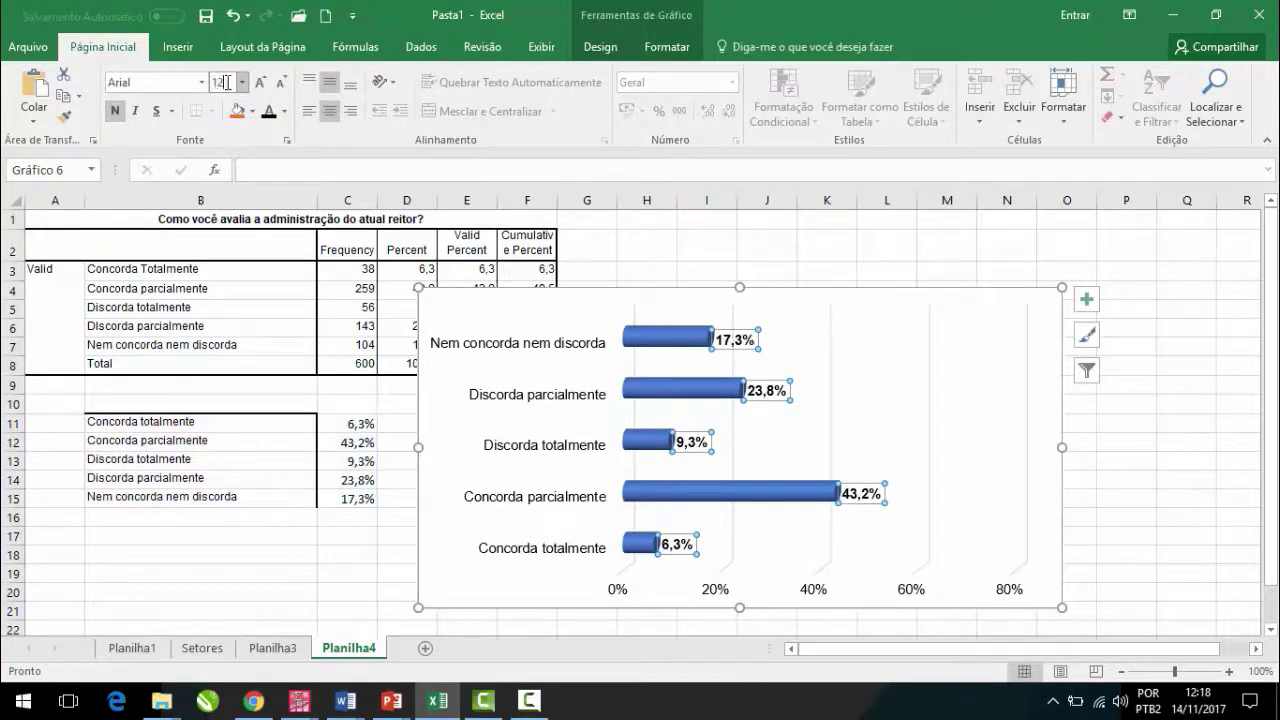
key("Return")
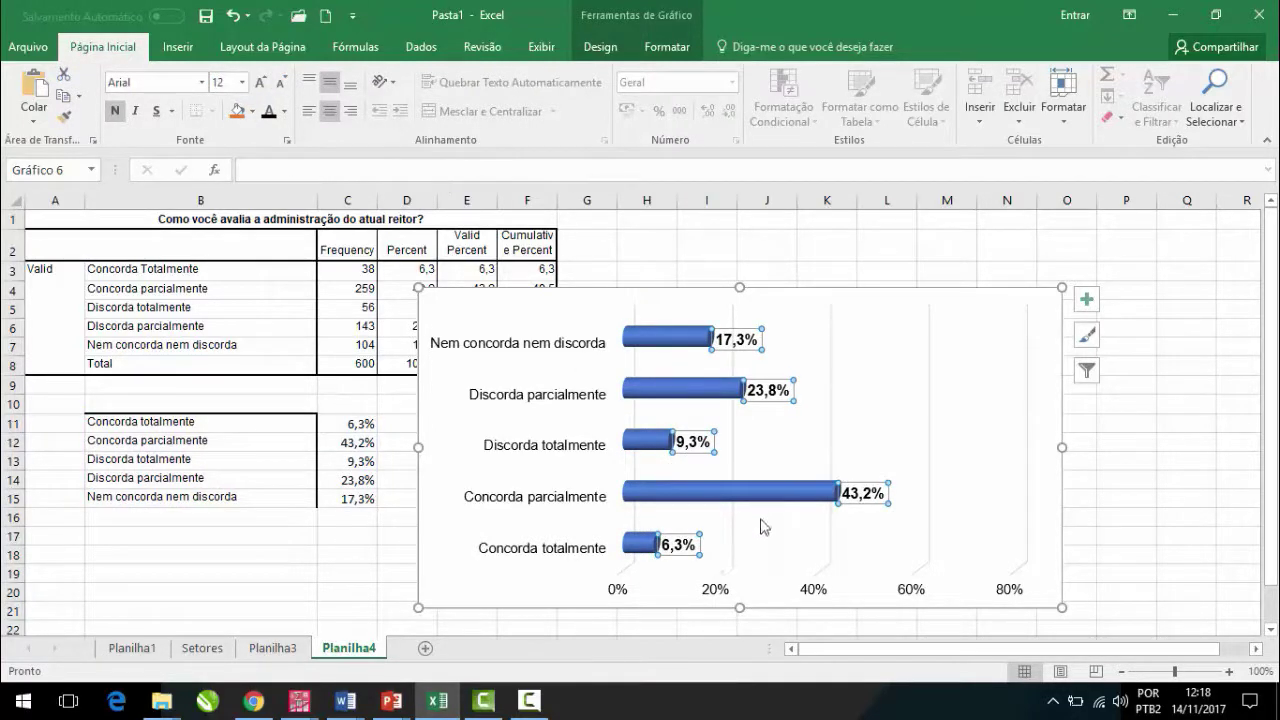
Step: Fill only the "Nem concorda nem discorda" bar with orange
left_click(744, 491)
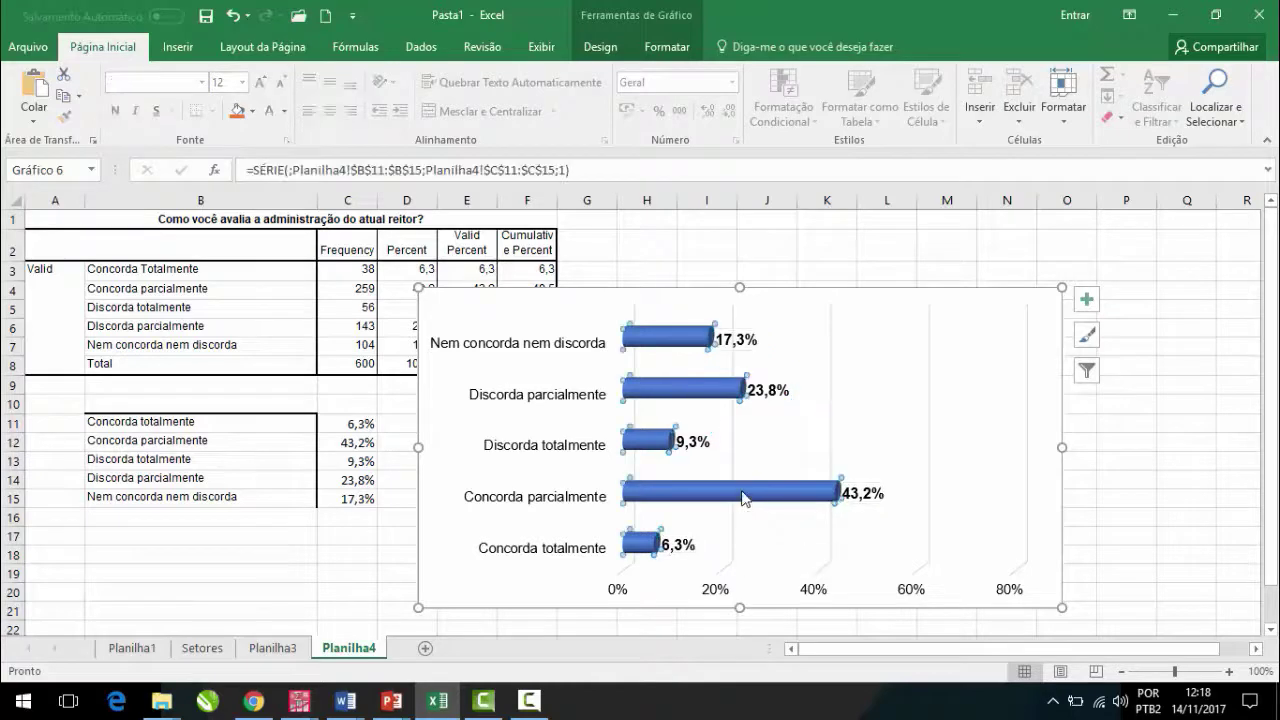
left_click(689, 343)
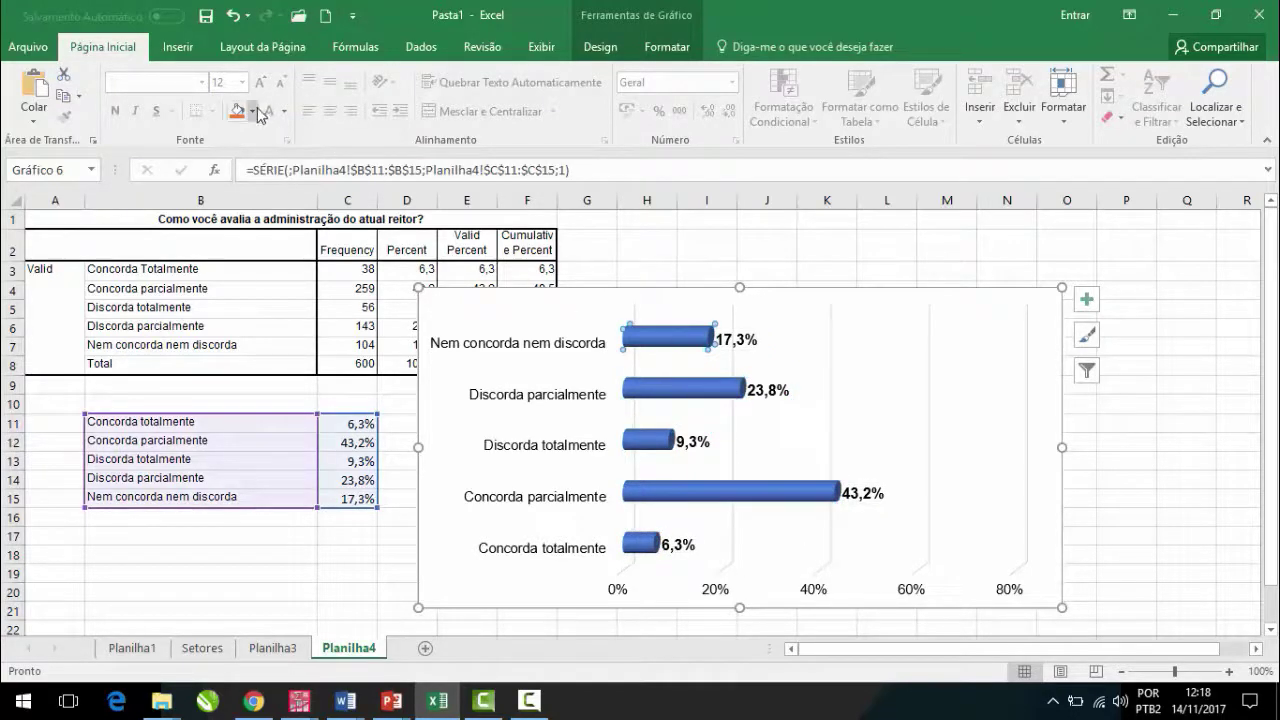
left_click(783, 252)
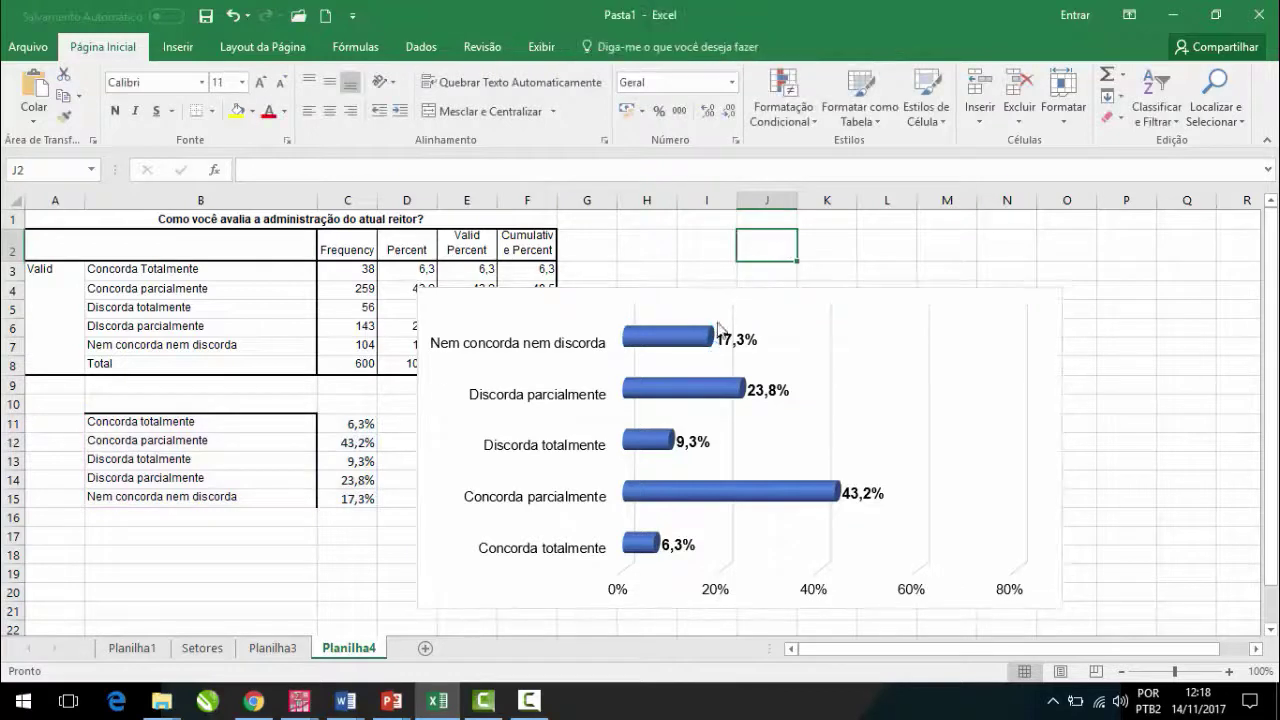
left_click(708, 341)
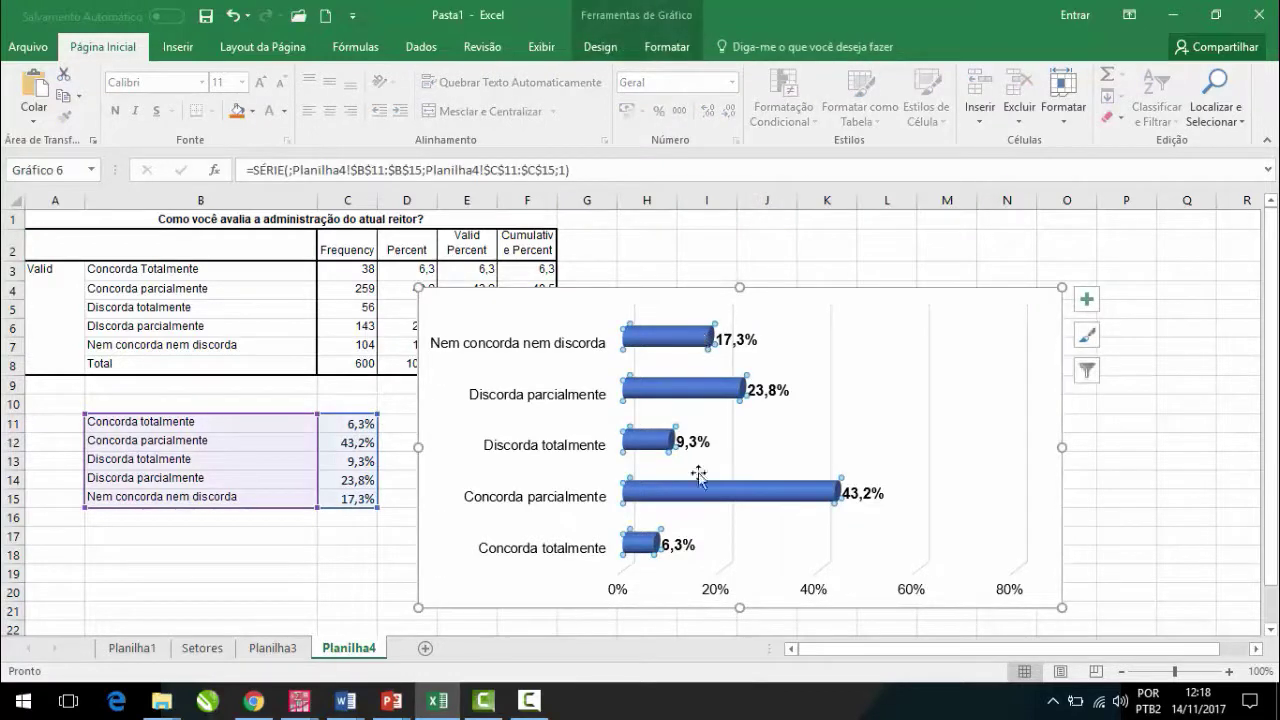
left_click(692, 343)
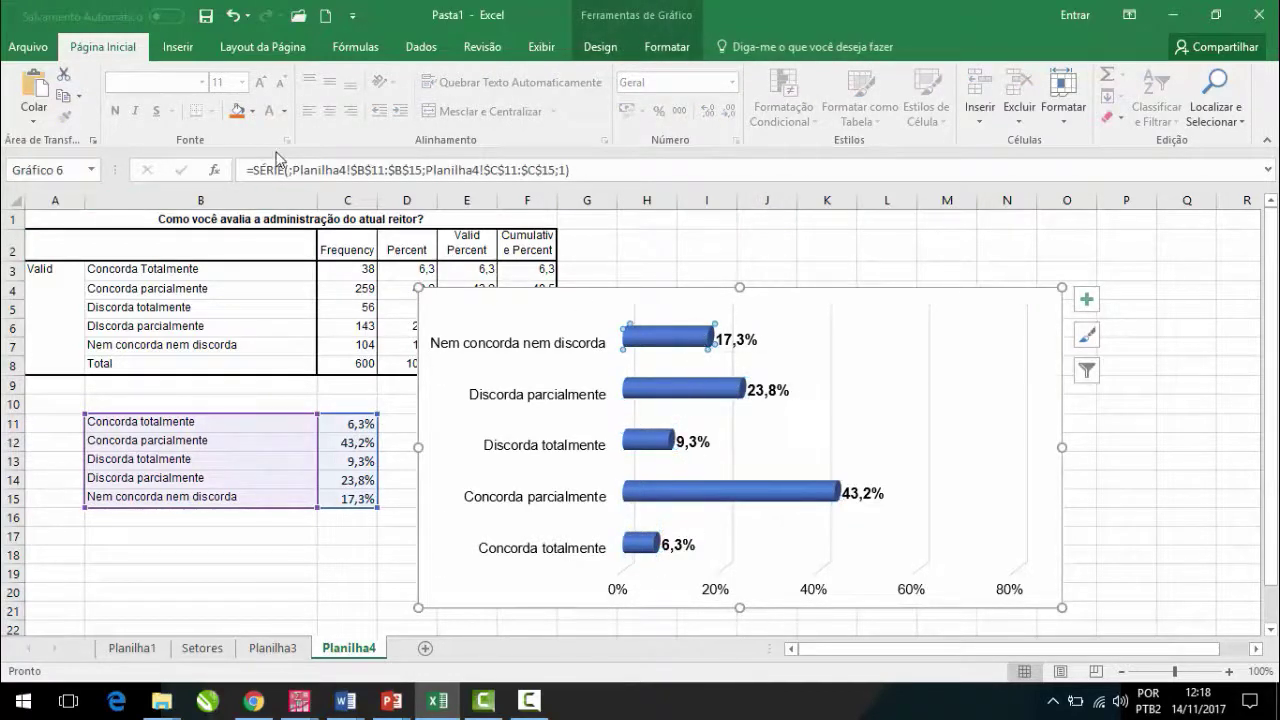
left_click(237, 110)
Step: Fill the "Discorda parcialmente" bar with standard light green and the "Discorda totalmente" bar with standard yellow
left_click(658, 390)
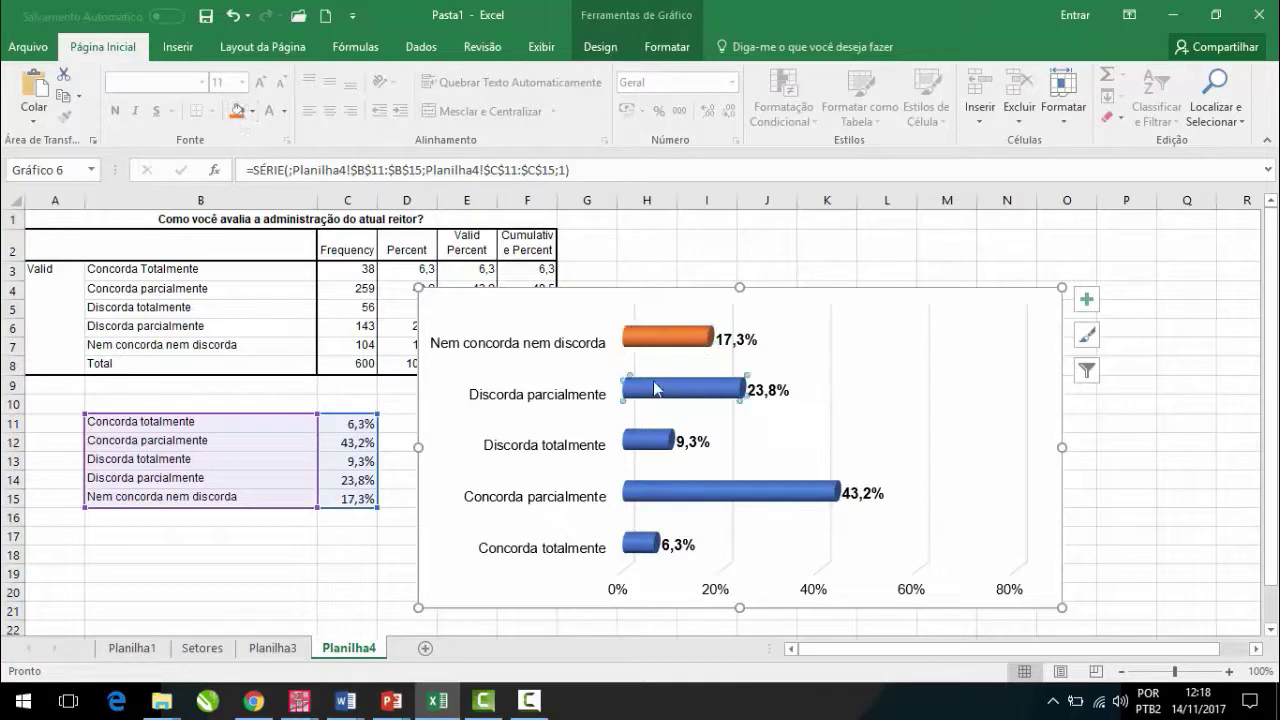
left_click(252, 110)
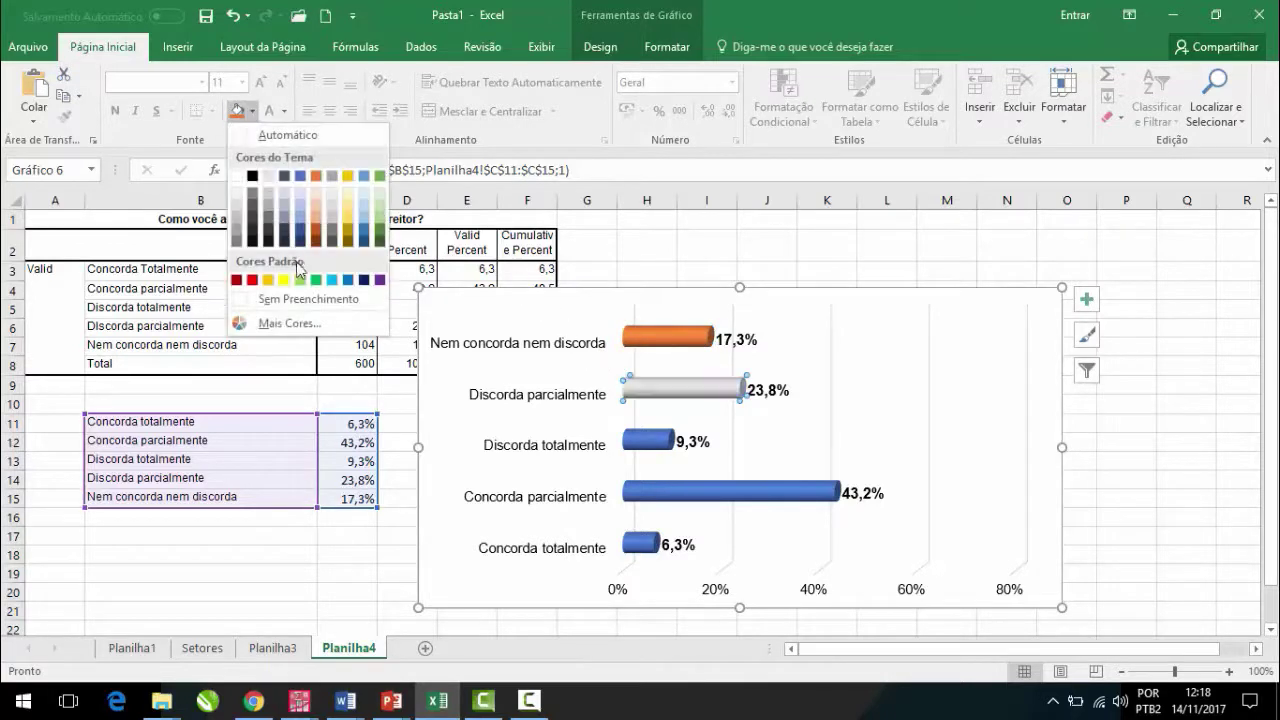
left_click(302, 277)
left_click(648, 441)
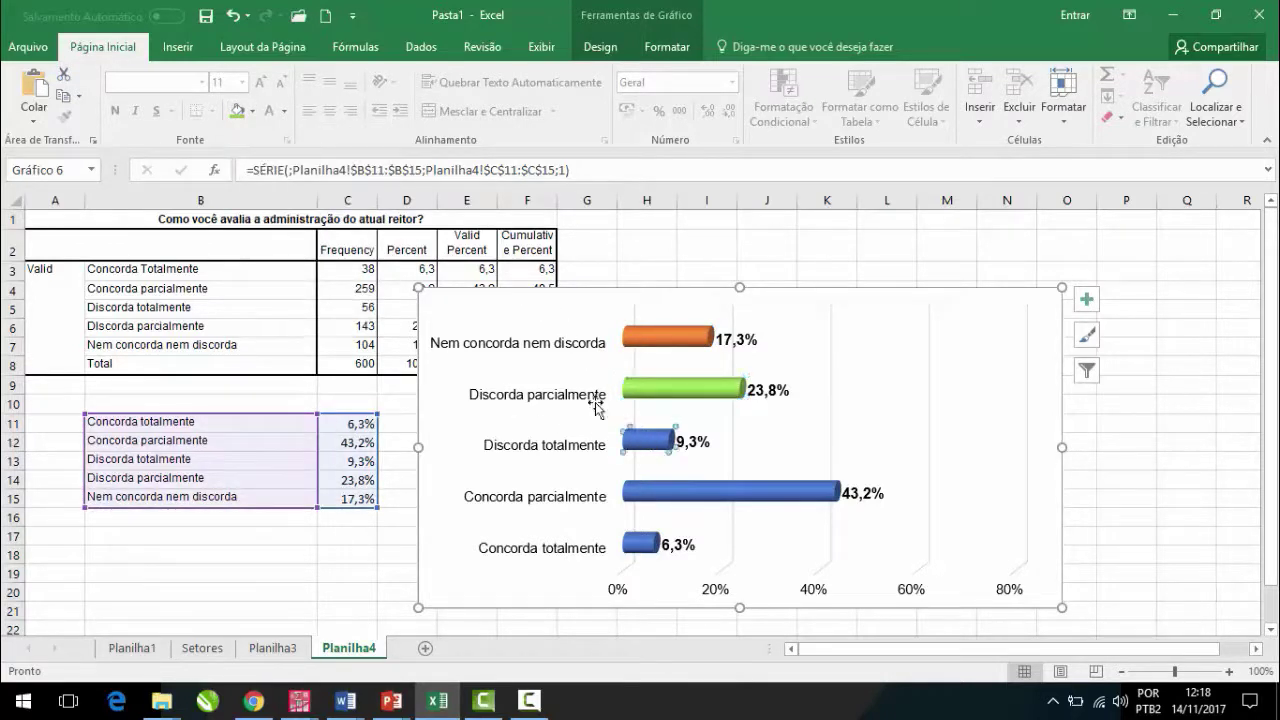
left_click(251, 110)
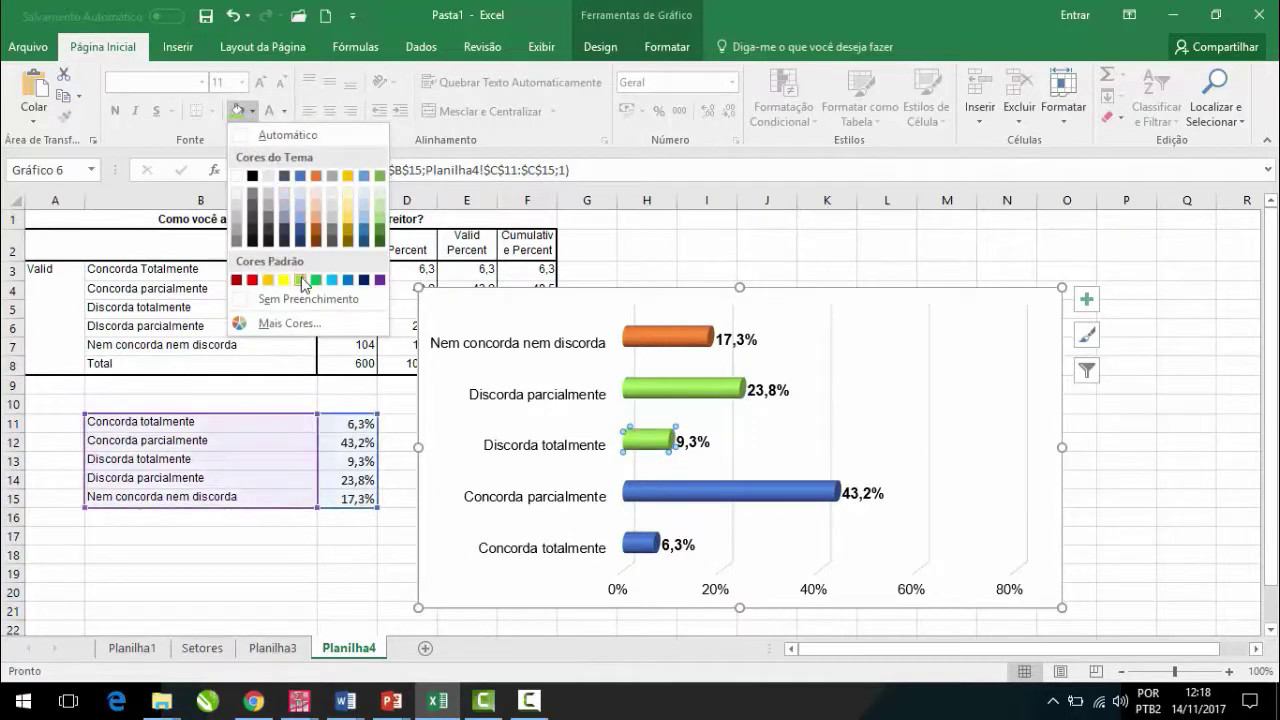
left_click(285, 281)
Step: Try to fill the "Concorda parcialmente" bar with standard red and undo the fill
left_click(688, 492)
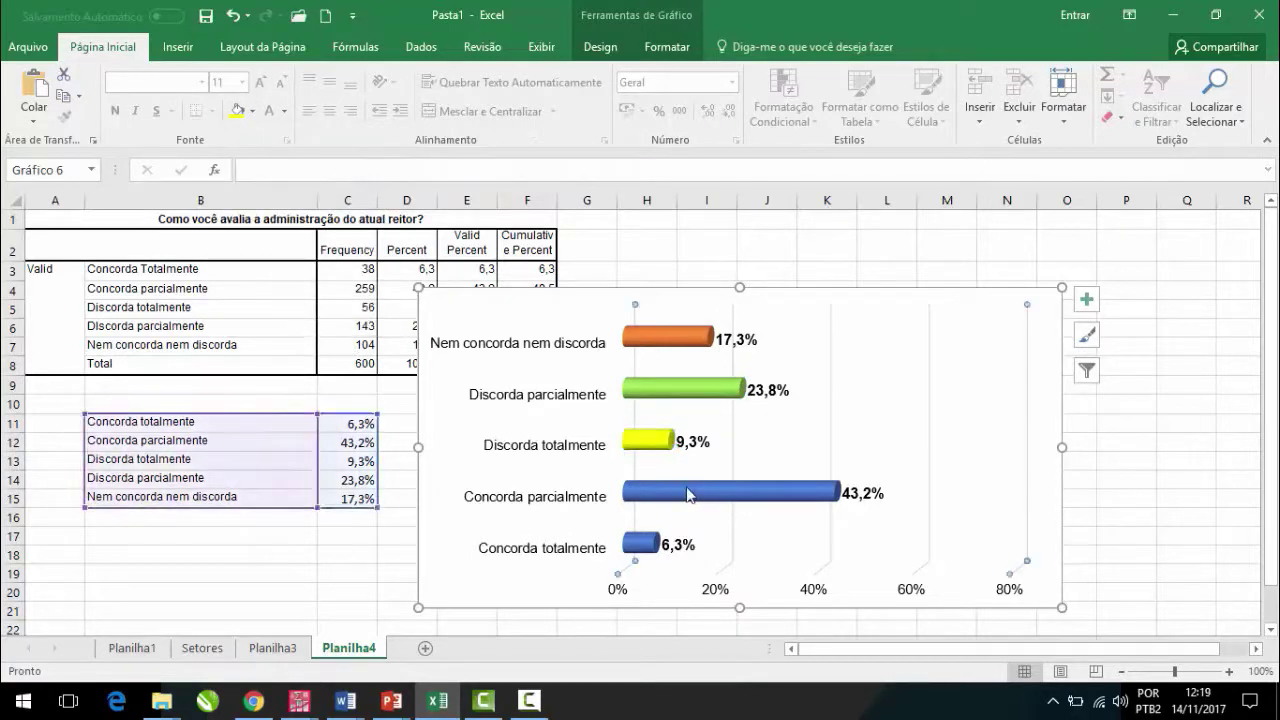
double_click(688, 492)
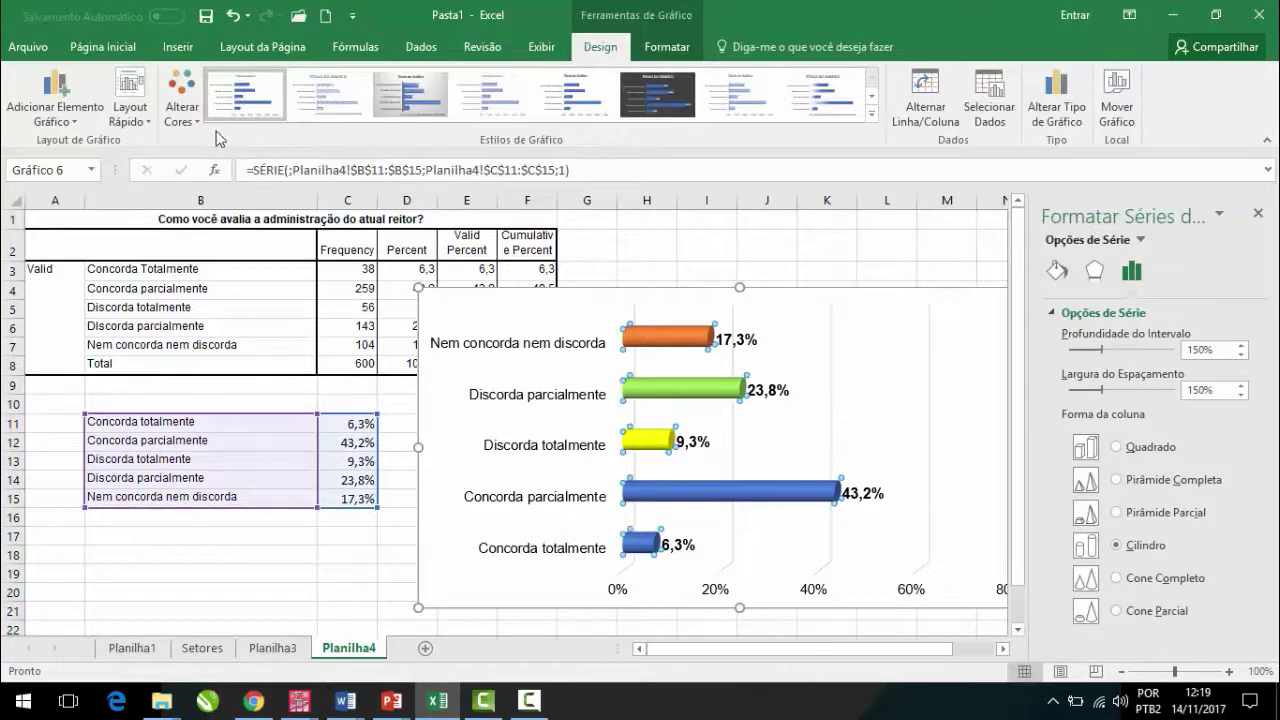
left_click(107, 52)
left_click(251, 110)
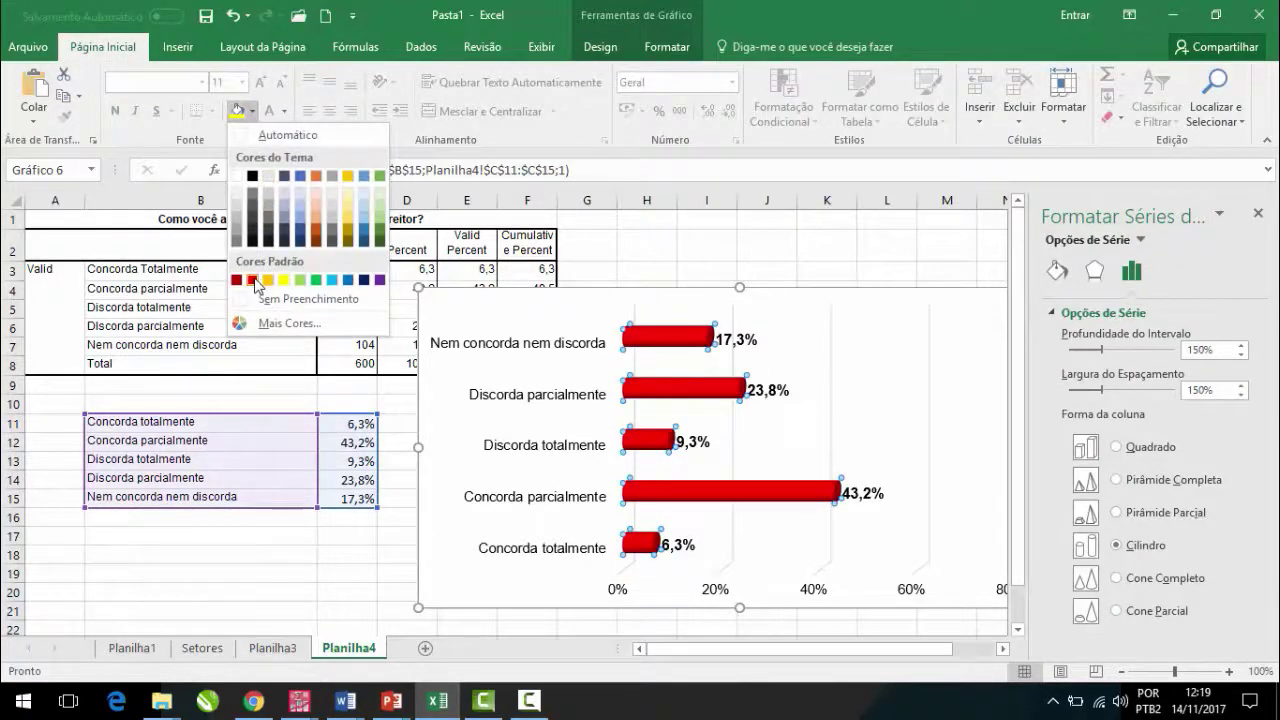
key("Escape")
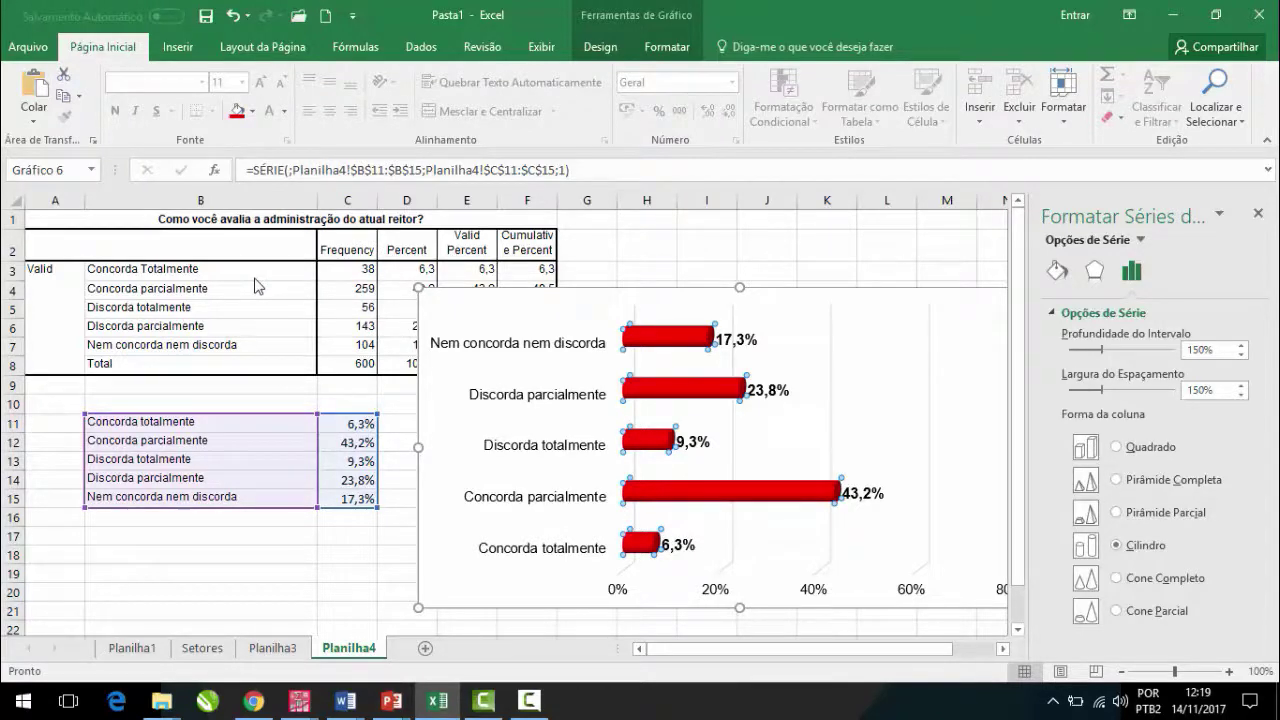
key("ctrl+z")
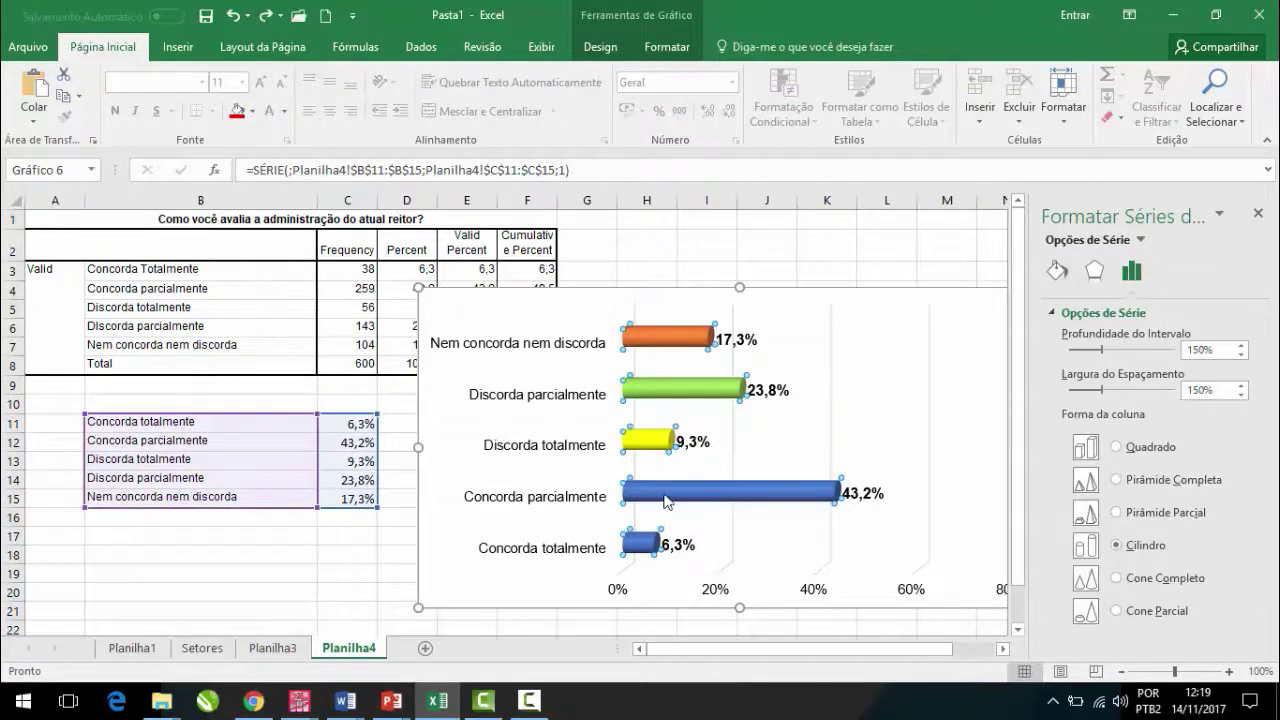
Step: Select the "Concorda parcialmente" bar on its own and fill it with red
left_click(668, 502)
left_click(668, 495)
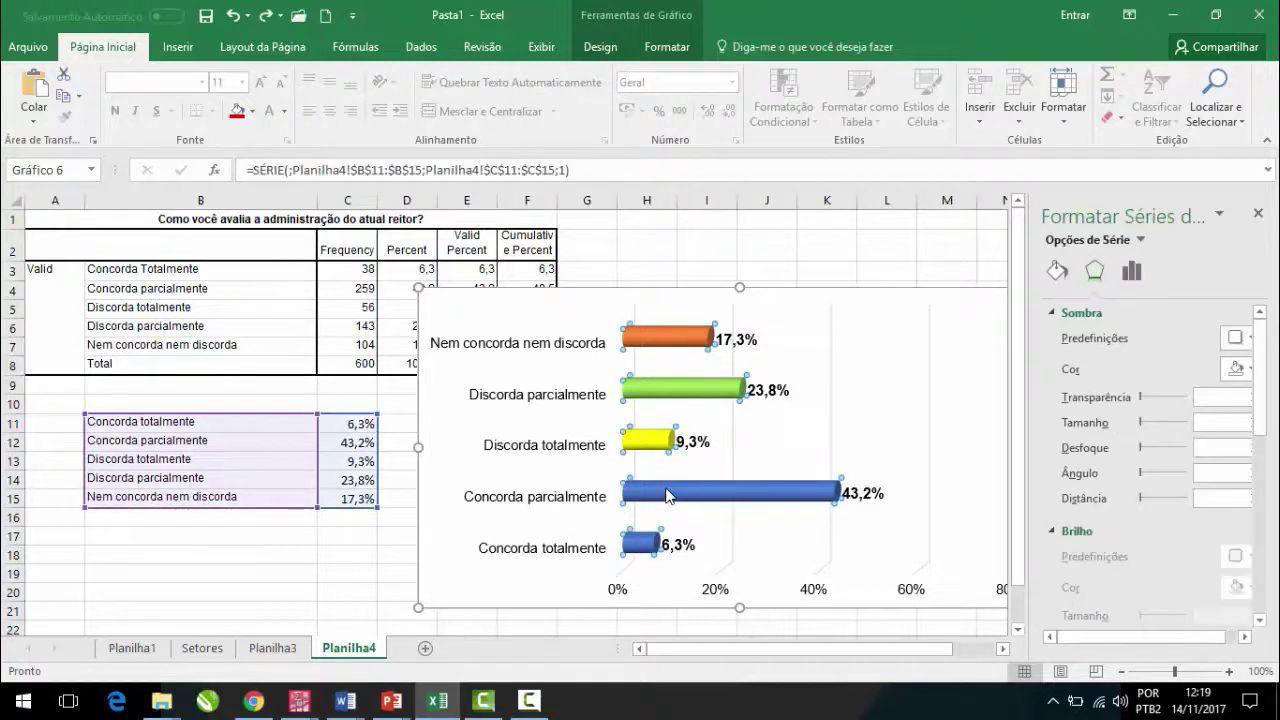
left_click(668, 495)
left_click(237, 110)
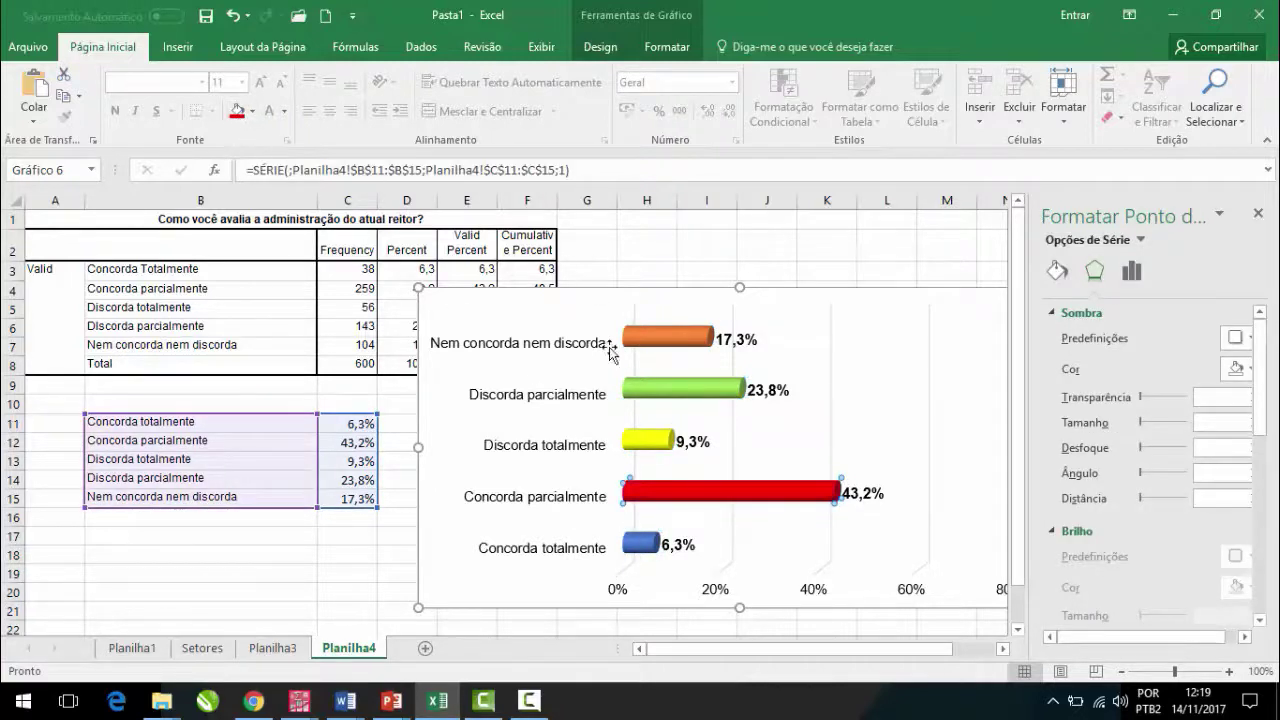
Step: Select the "Concorda totalmente" bar on its own and fill it with a light blue theme shade
left_click(648, 560)
left_click(650, 546)
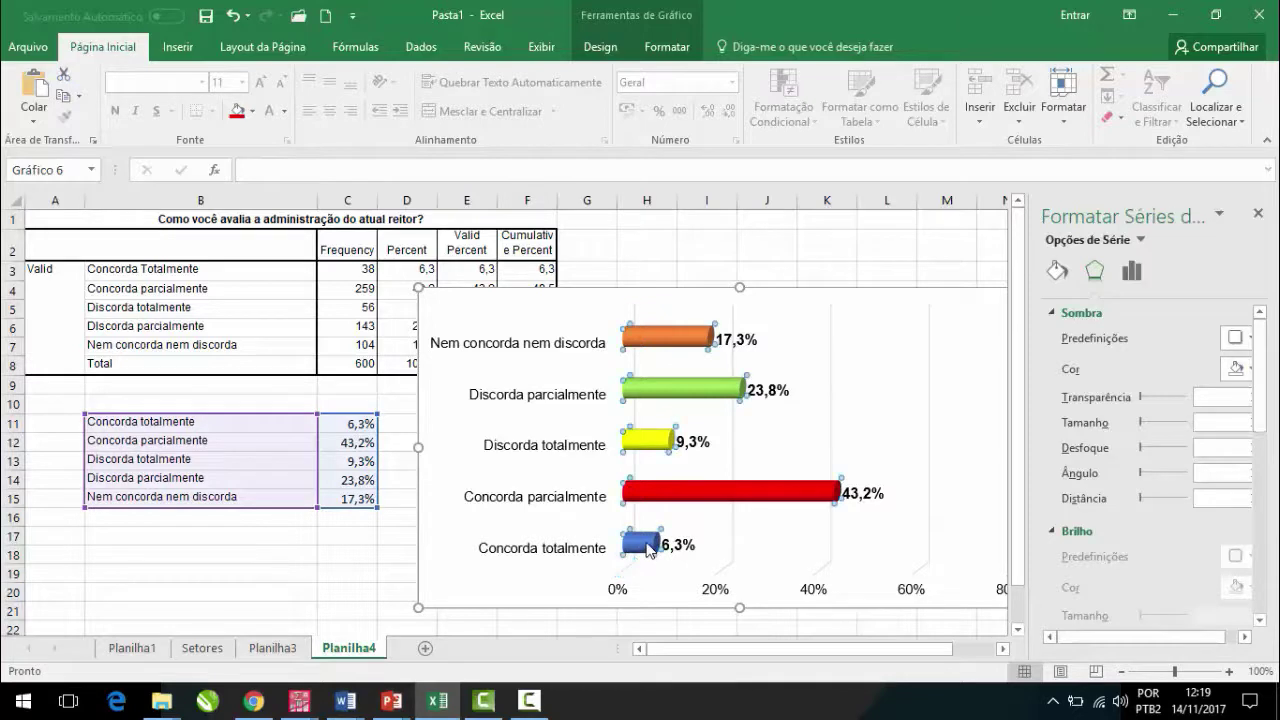
left_click(650, 546)
left_click(252, 110)
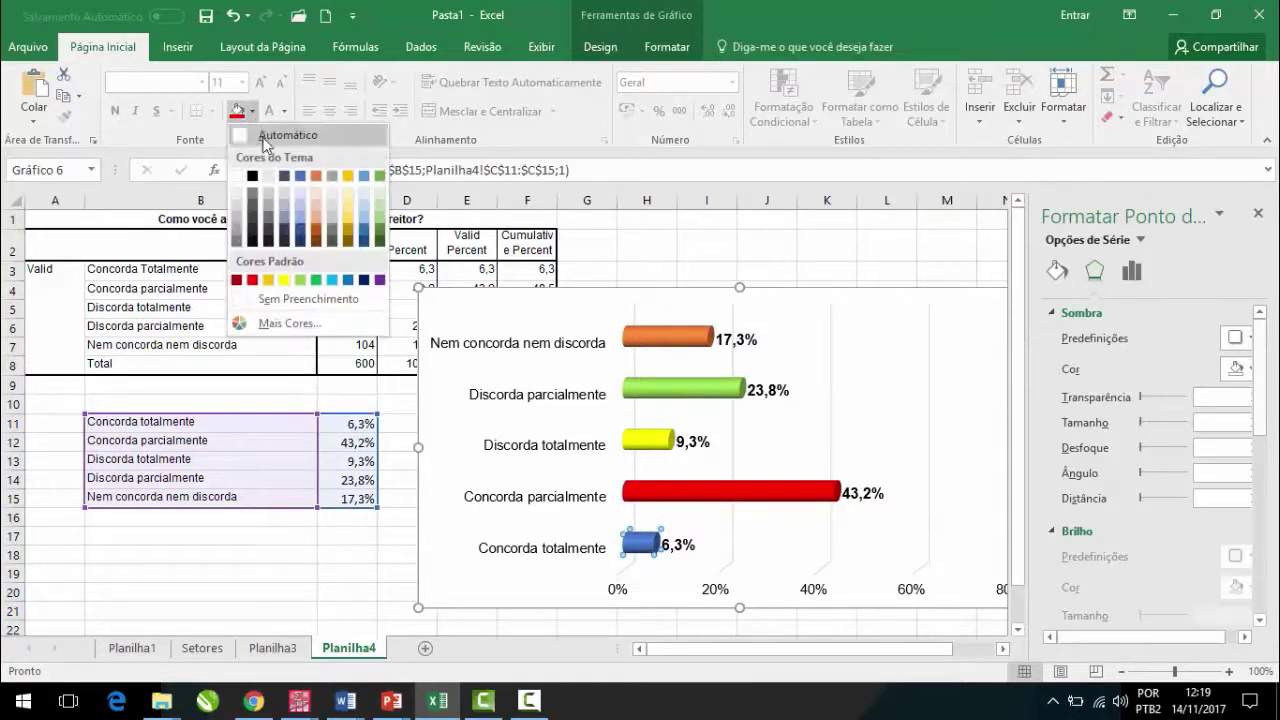
left_click(299, 226)
left_click(851, 251)
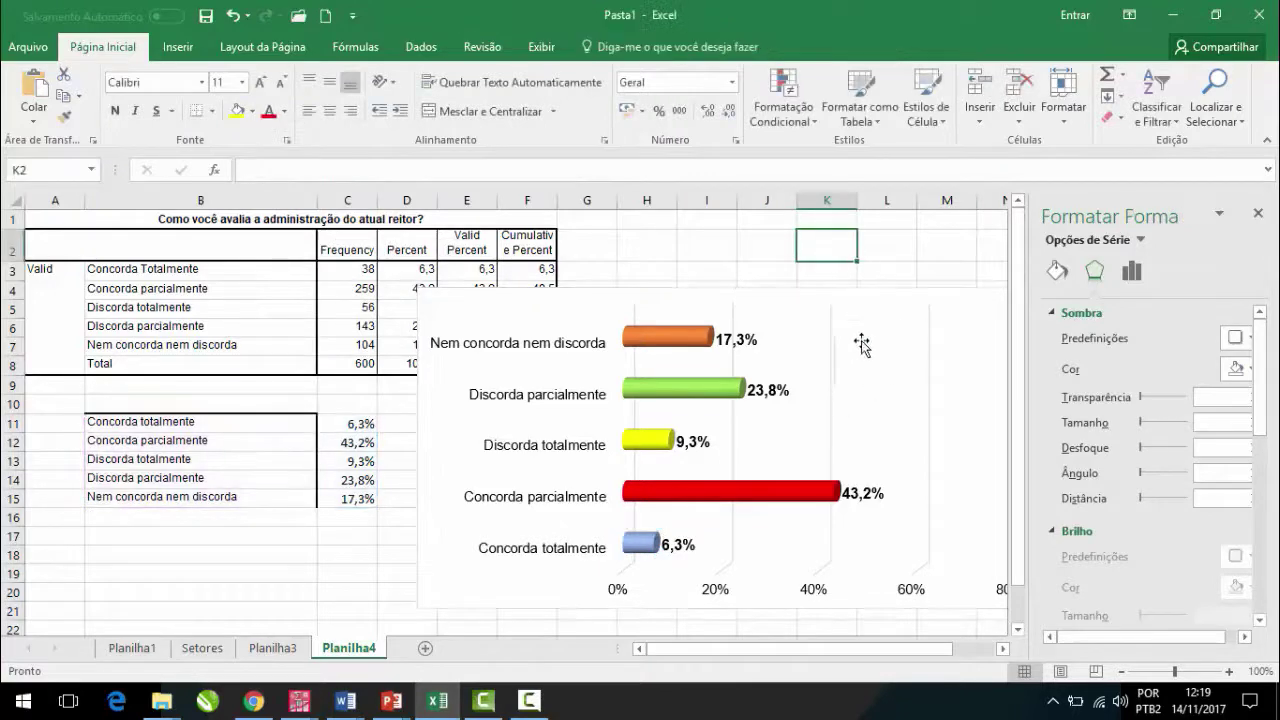
Step: Remove the chart area's border by setting its outline to "Sem linha"
left_click(1004, 648)
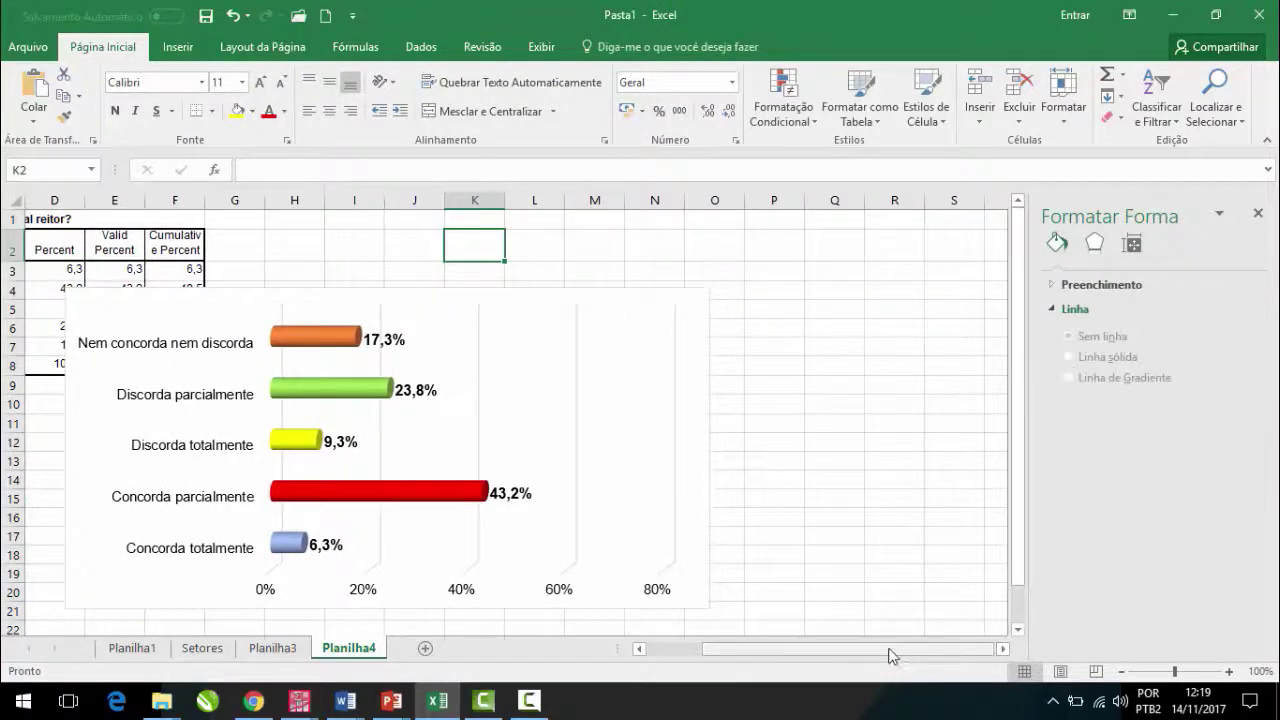
left_click_drag(889, 654, 857, 653)
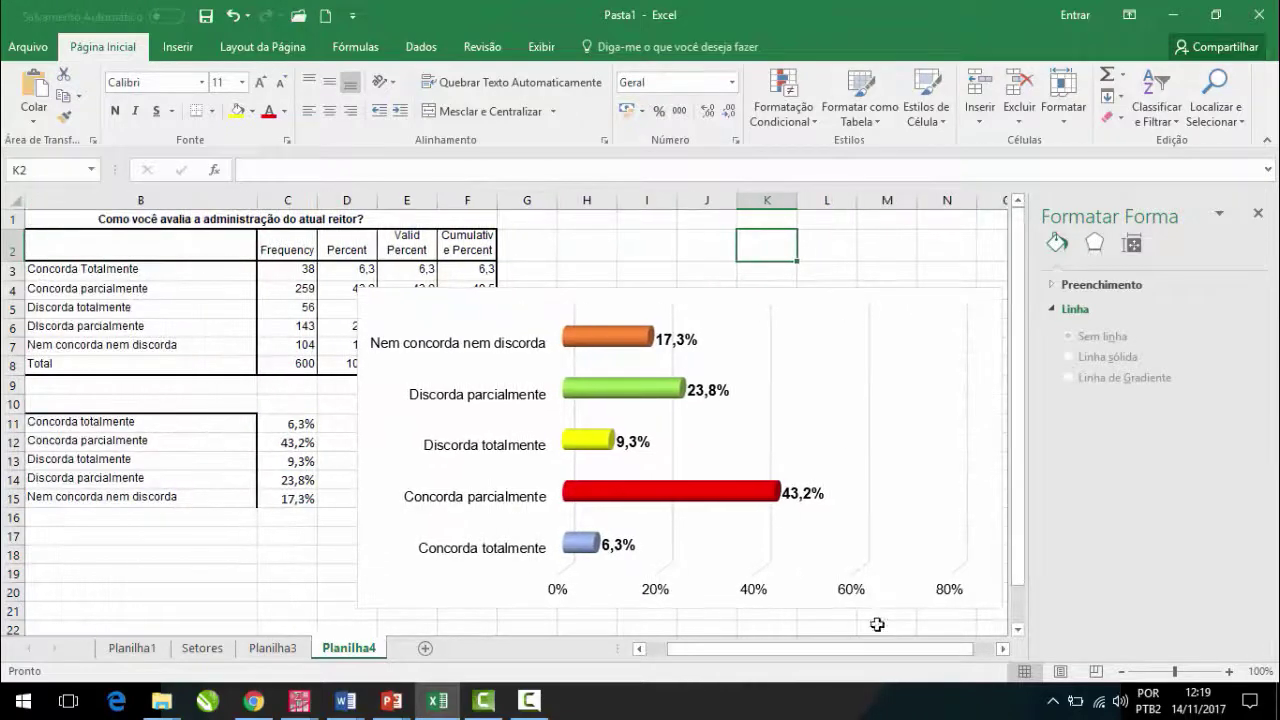
left_click(1004, 648)
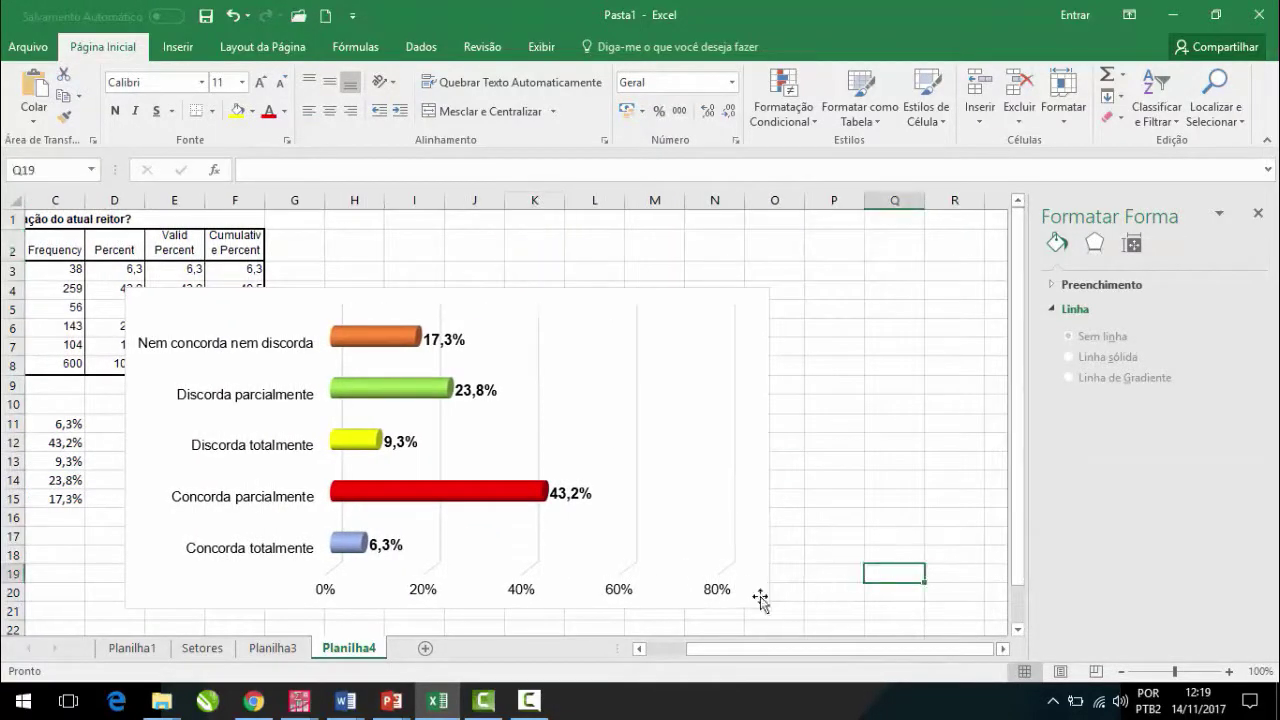
left_click(760, 597)
right_click(760, 597)
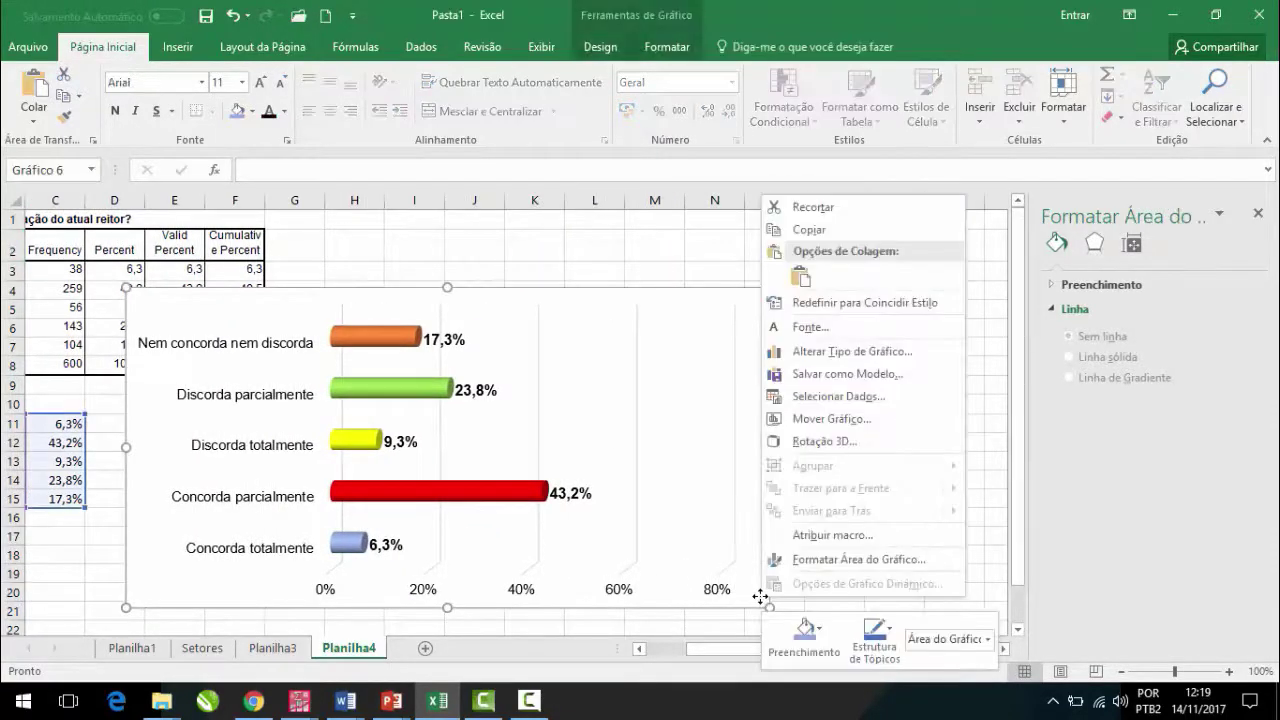
left_click(833, 562)
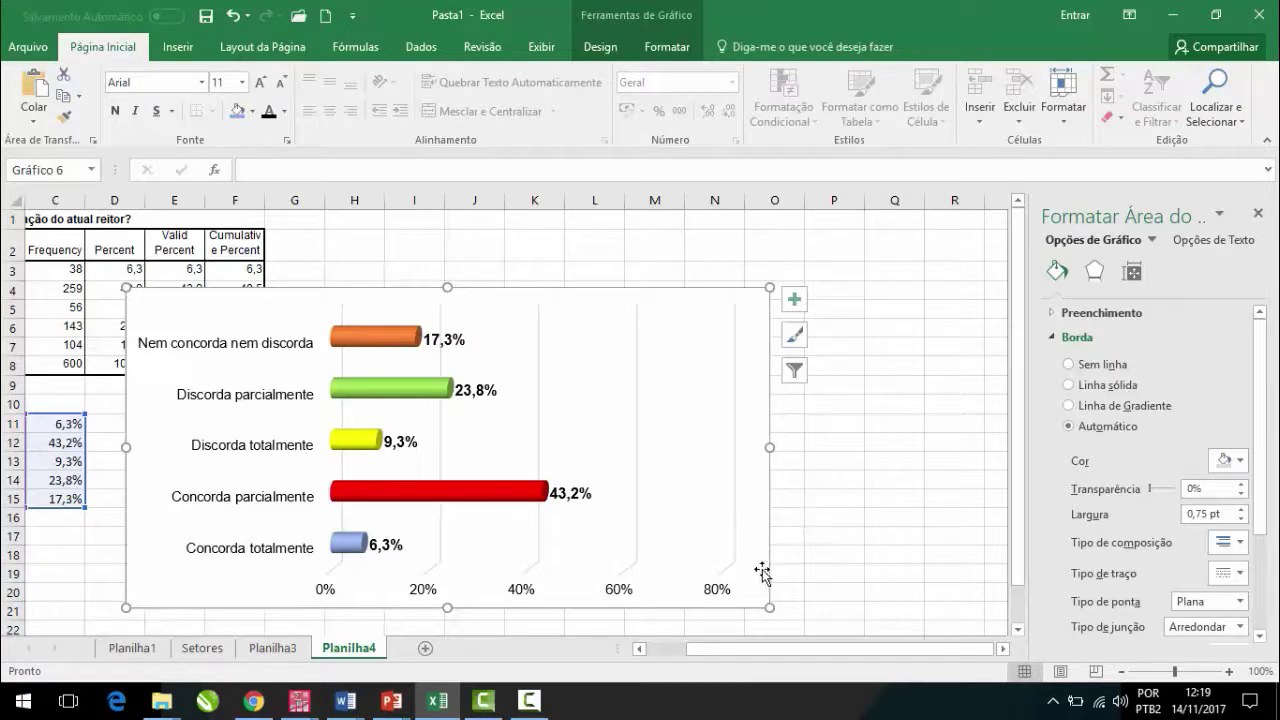
left_click(1091, 368)
left_click(963, 385)
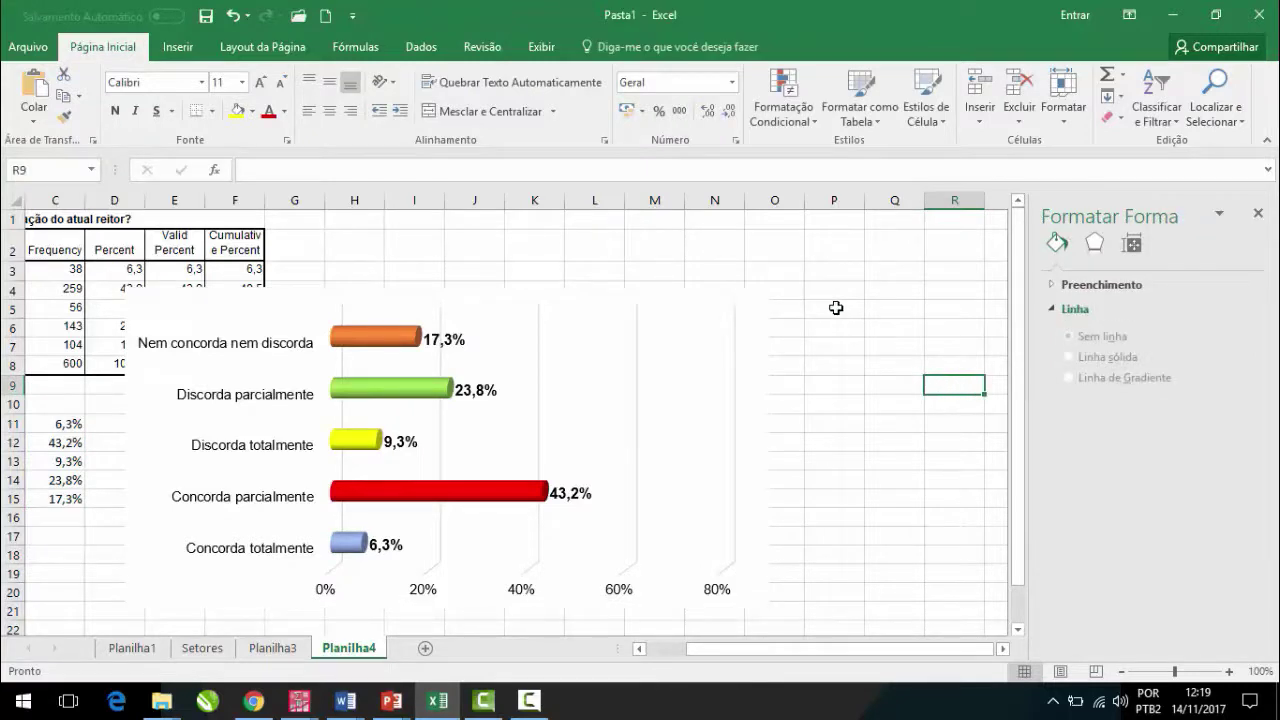
right_click(688, 390)
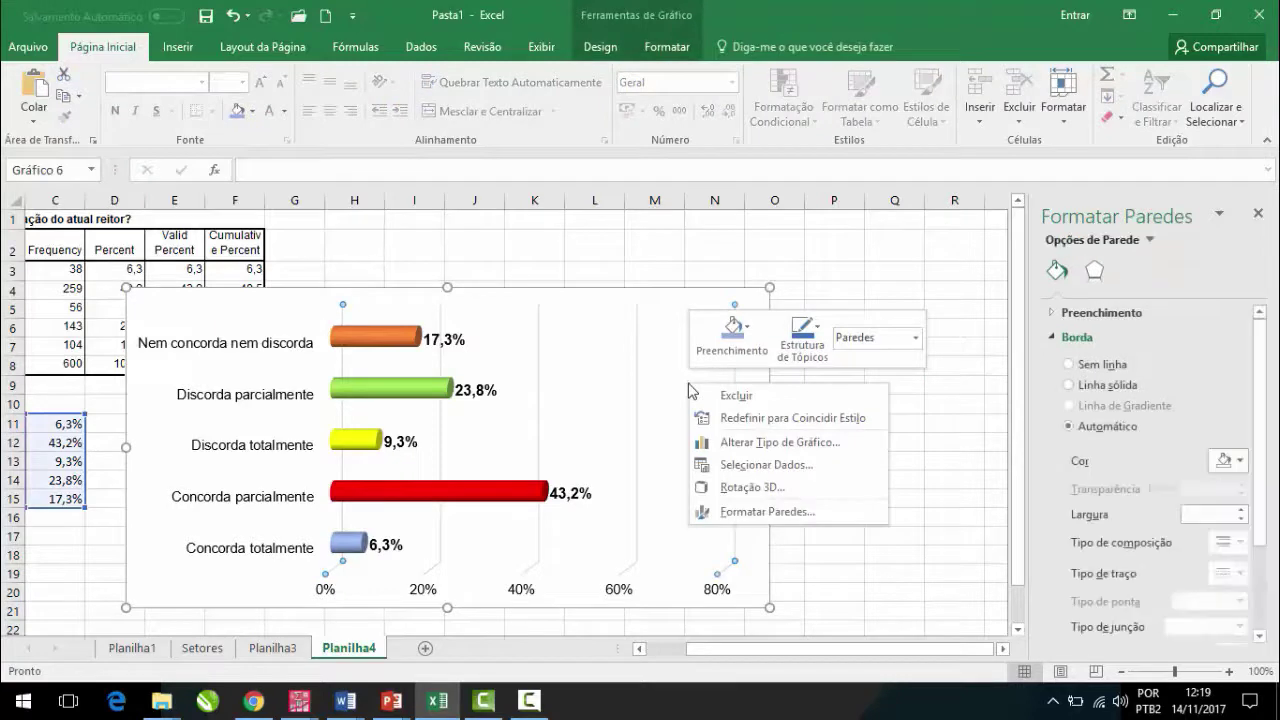
left_click(957, 399)
left_click(810, 553)
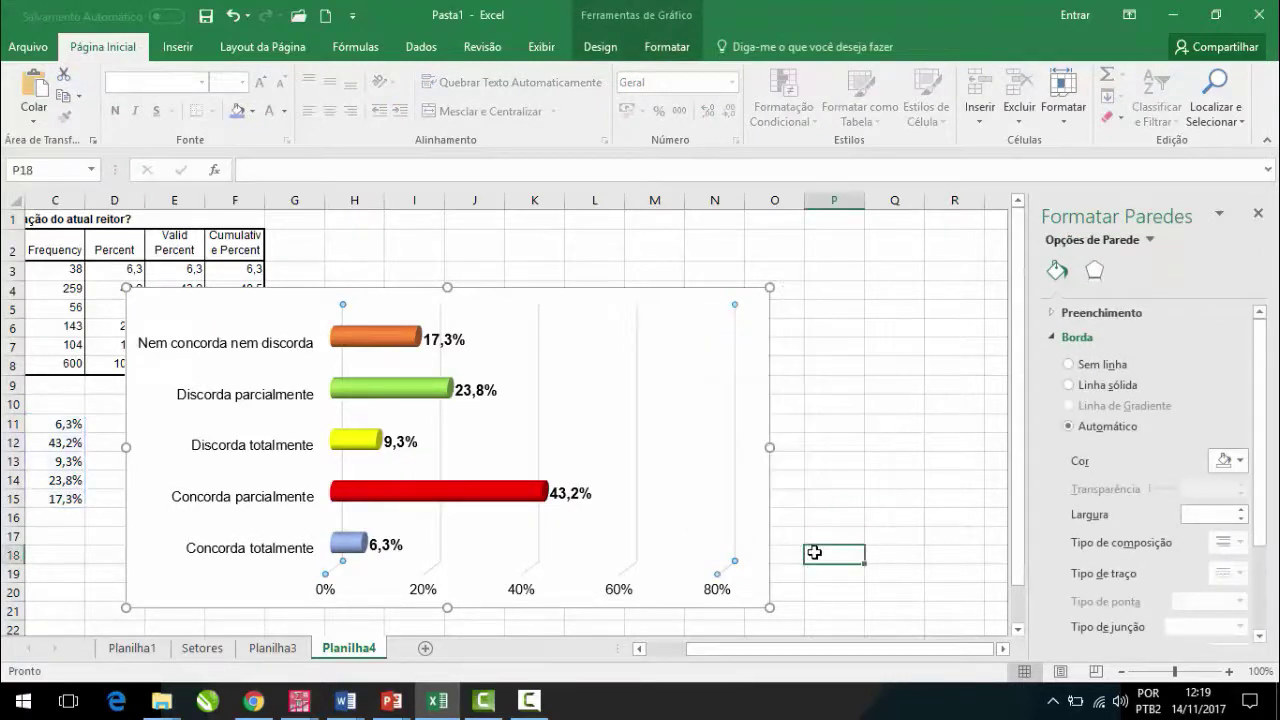
Step: Save the formatted bar chart as a chart template named "Barras 10"
left_click(760, 557)
right_click(760, 557)
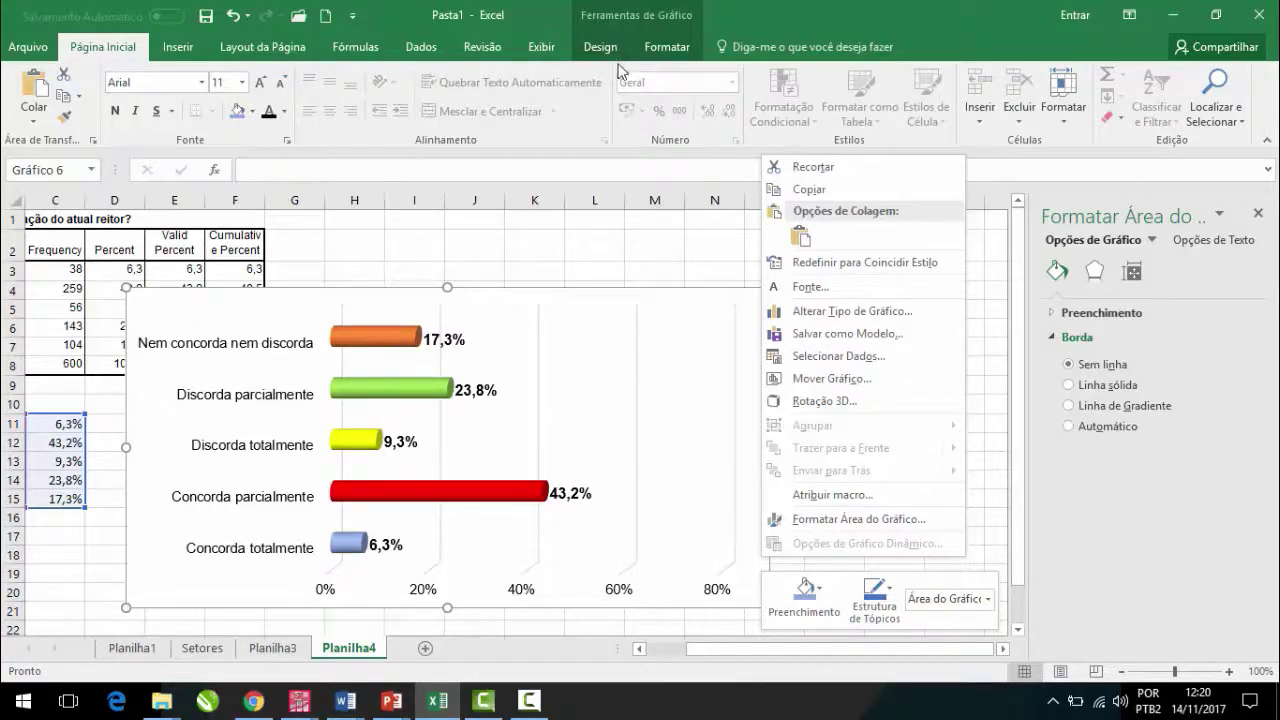
left_click(838, 334)
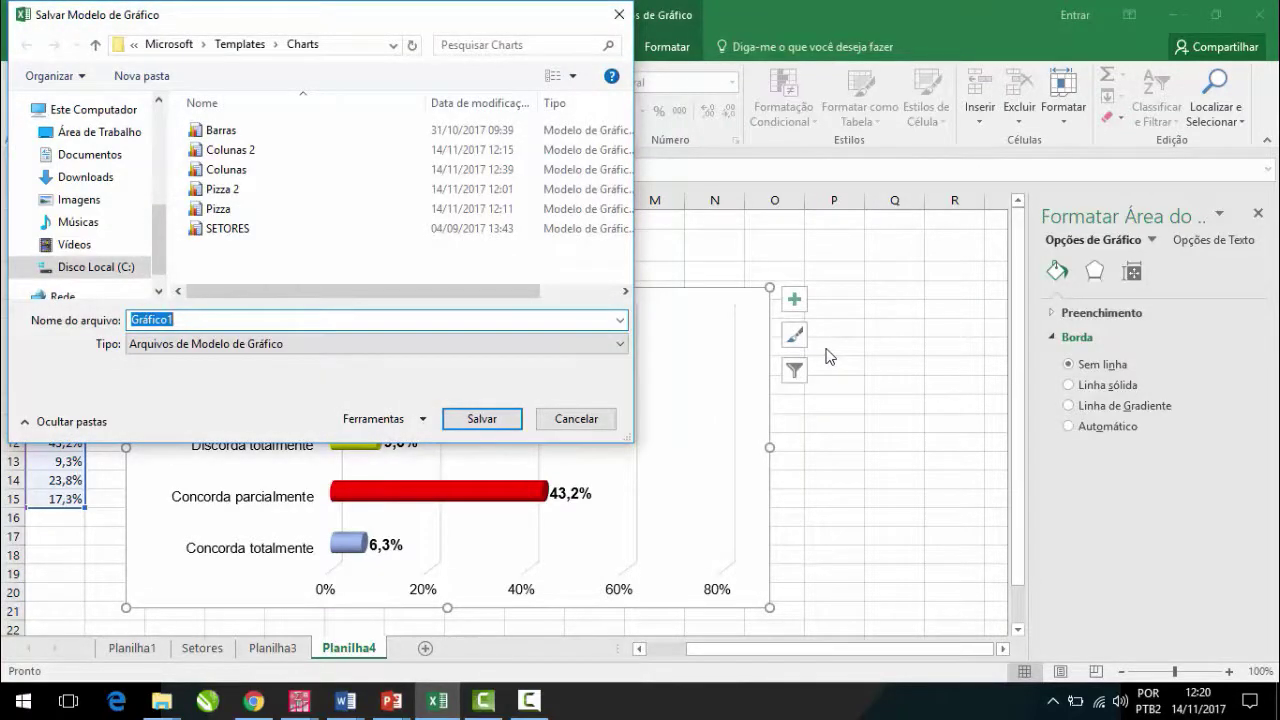
type("Barras ")
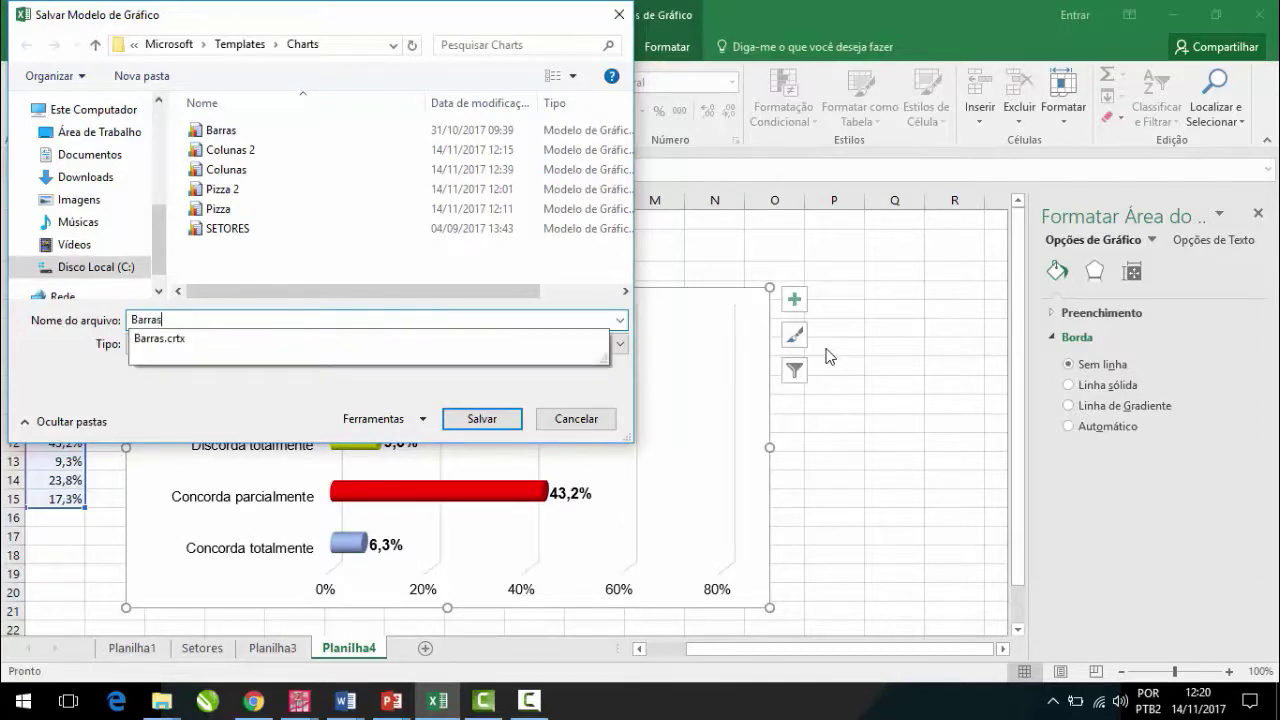
type("10")
key("Return")
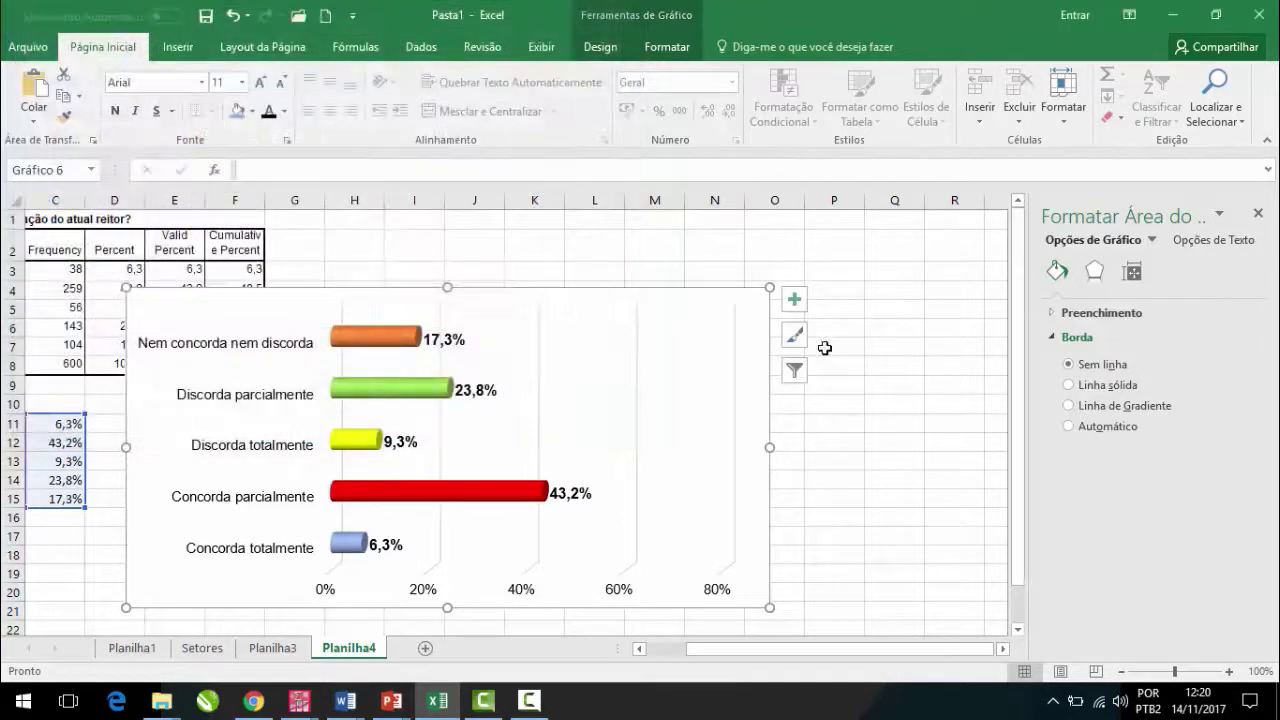
Step: Delete the bar chart and select the response labels and percentages in B11:C15 for a new chart
key("Delete")
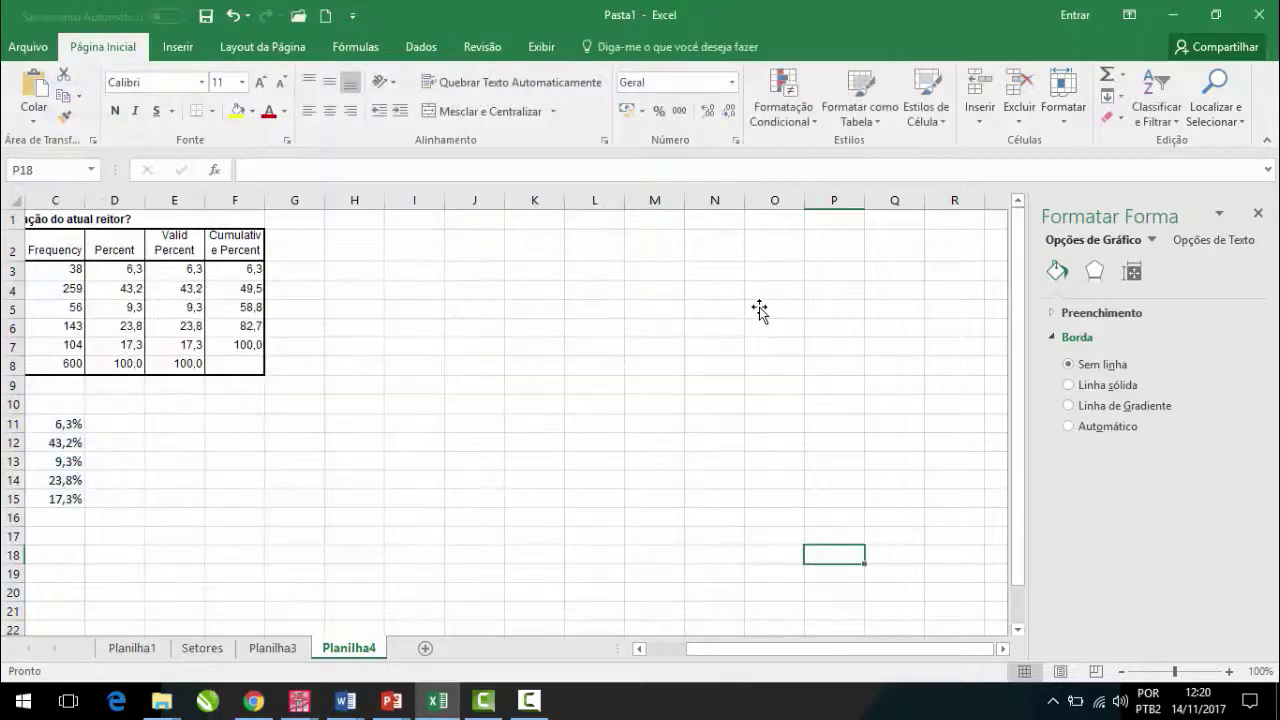
left_click_drag(918, 656, 808, 649)
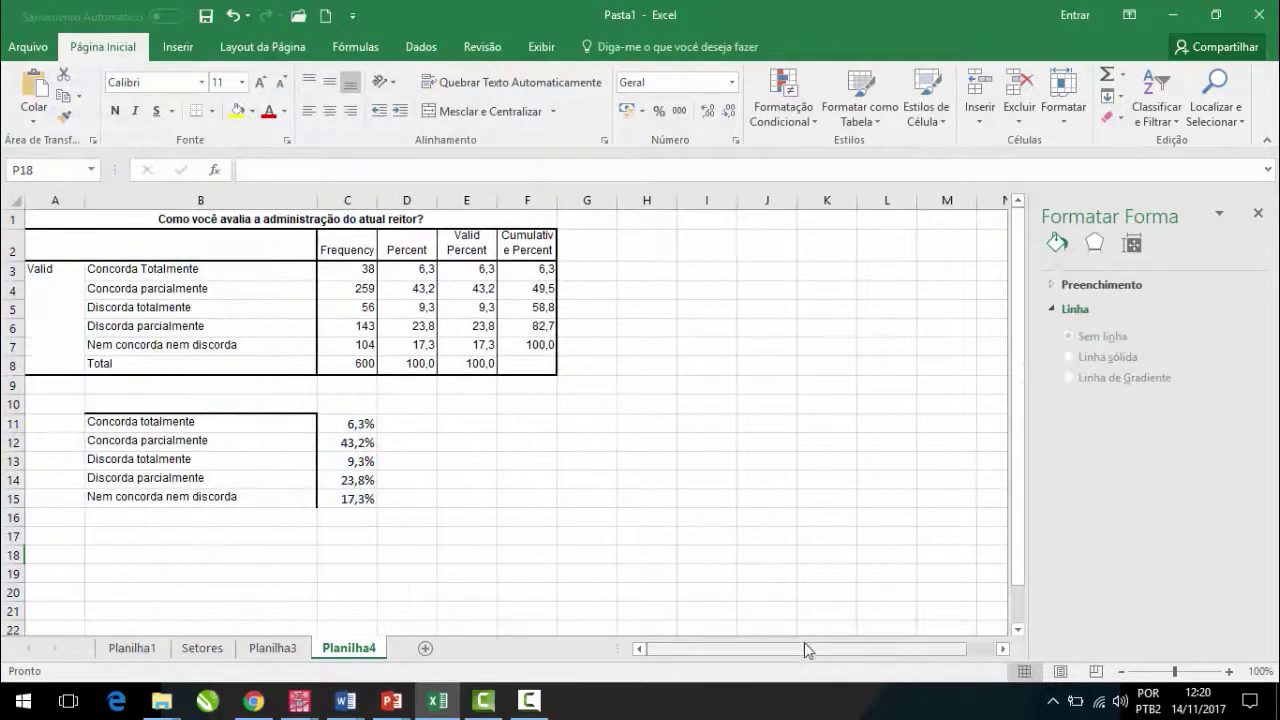
left_click_drag(248, 420, 333, 494)
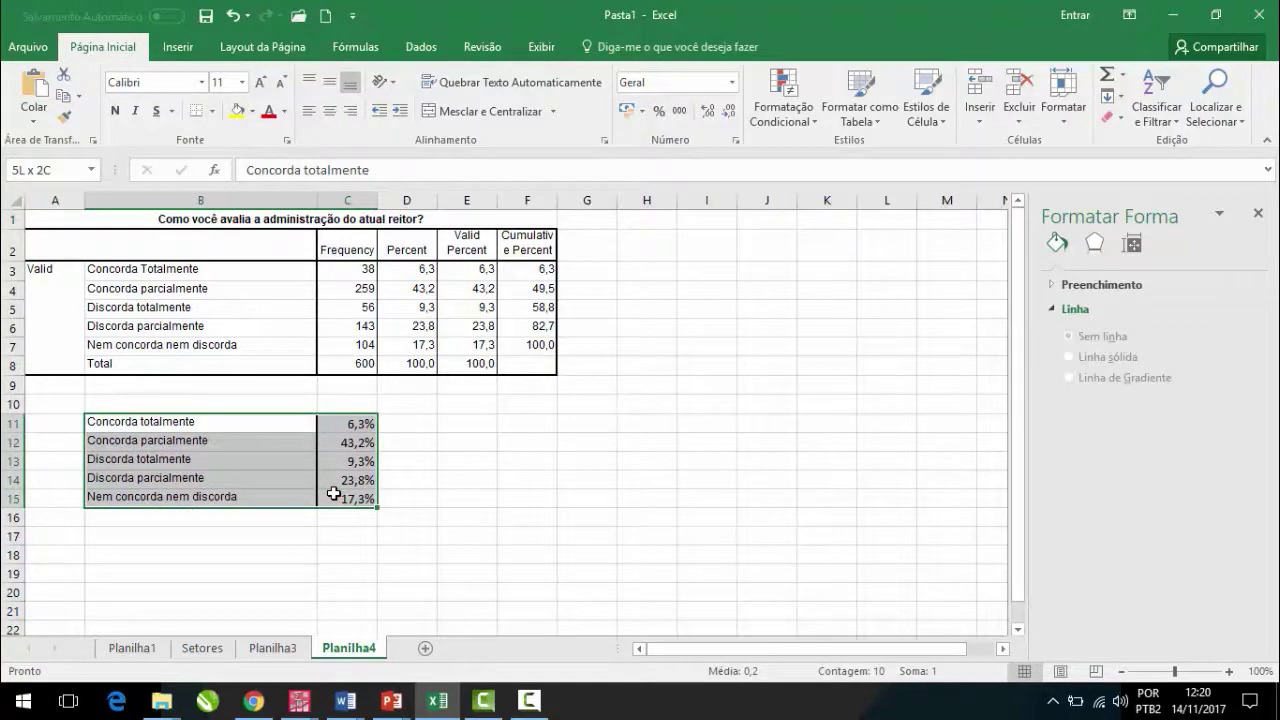
left_click_drag(302, 425, 352, 494)
left_click(178, 46)
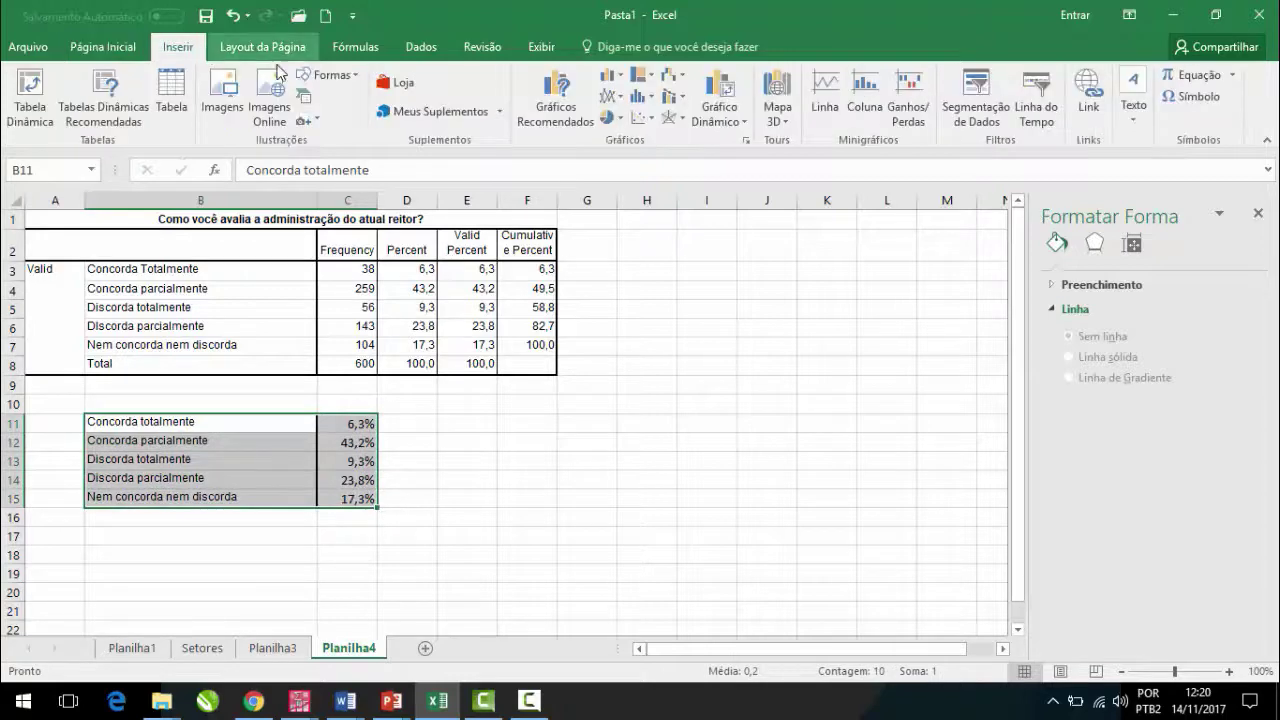
left_click(622, 78)
left_click(723, 390)
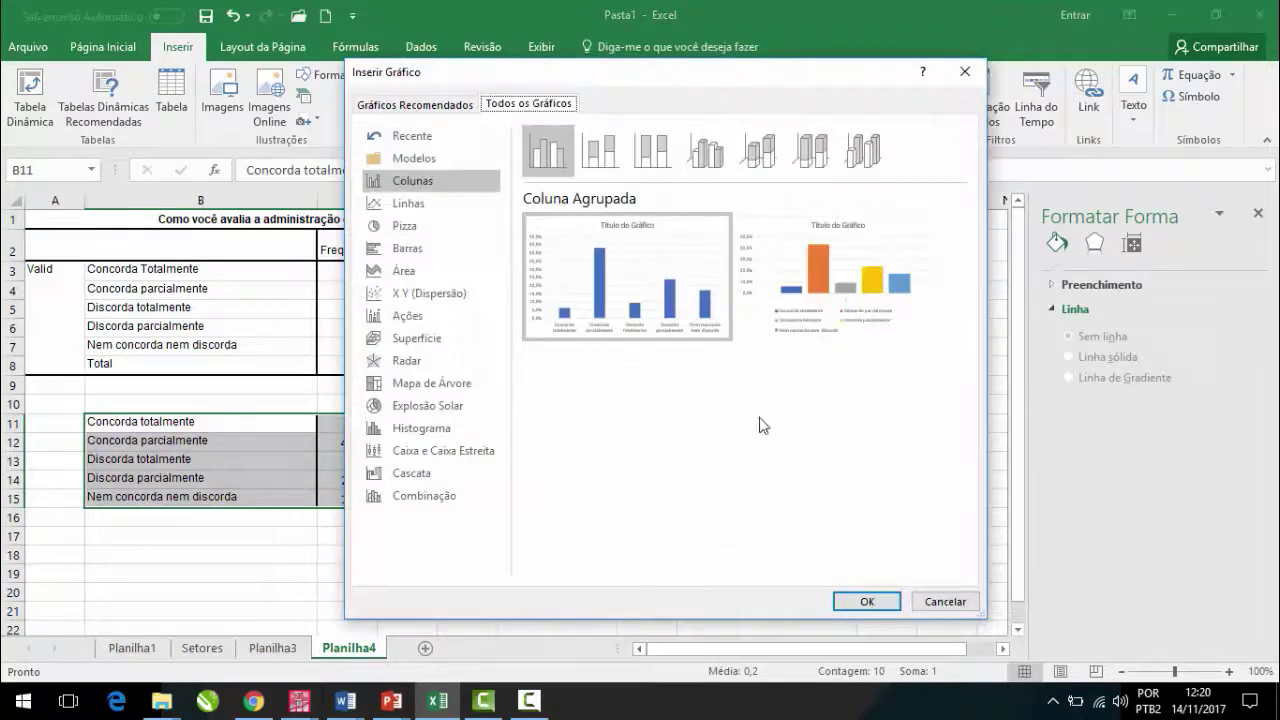
left_click(945, 601)
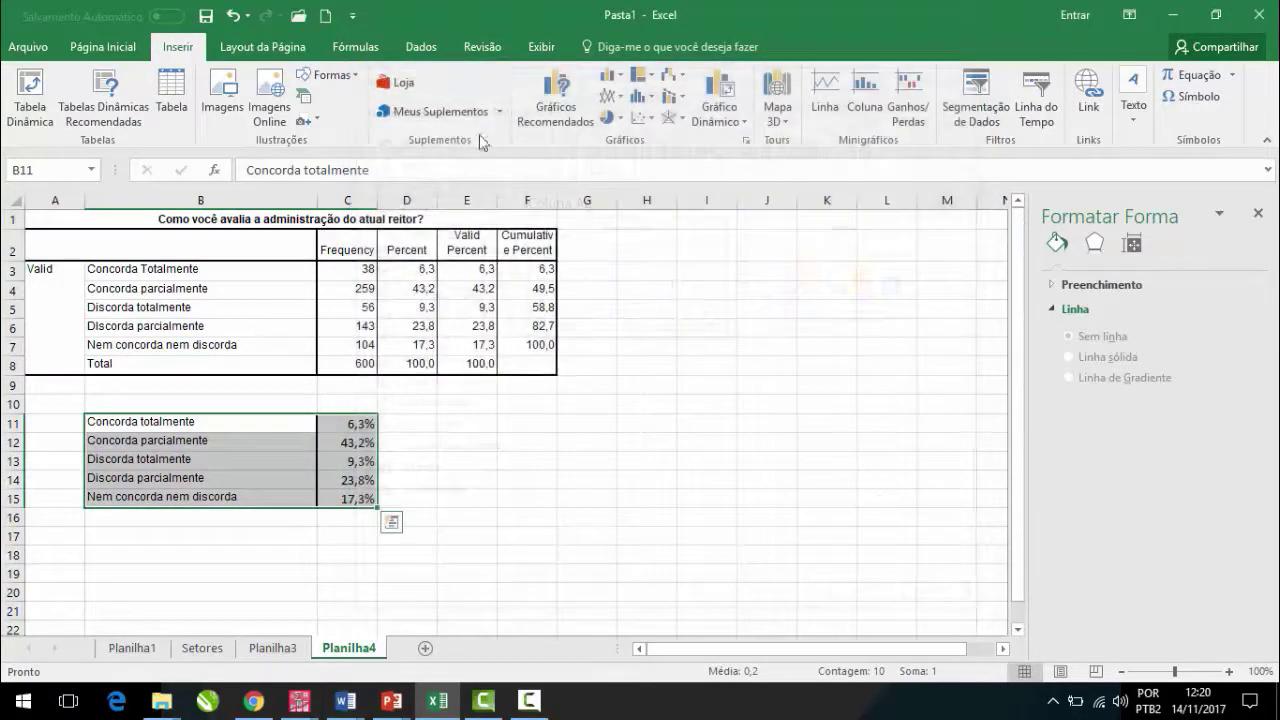
Step: Insert a chart of the selected percentages from the saved "Barras 10" template and enlarge it
left_click(622, 78)
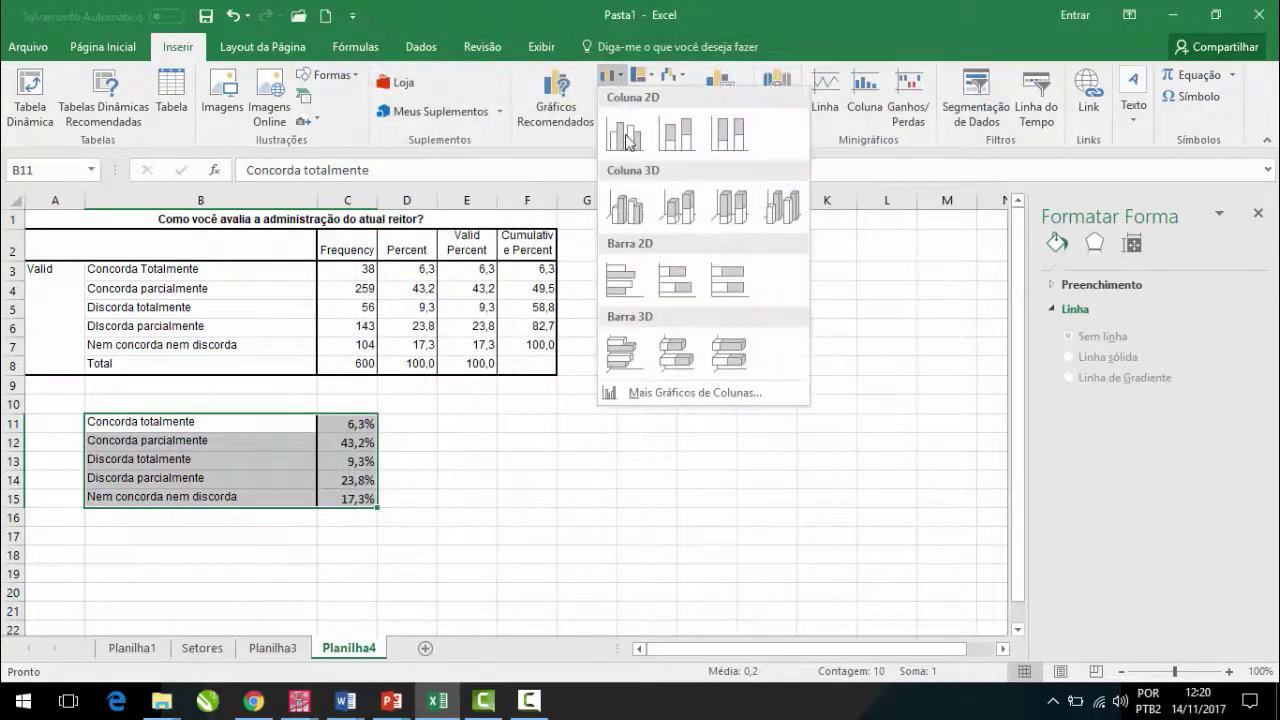
left_click(669, 392)
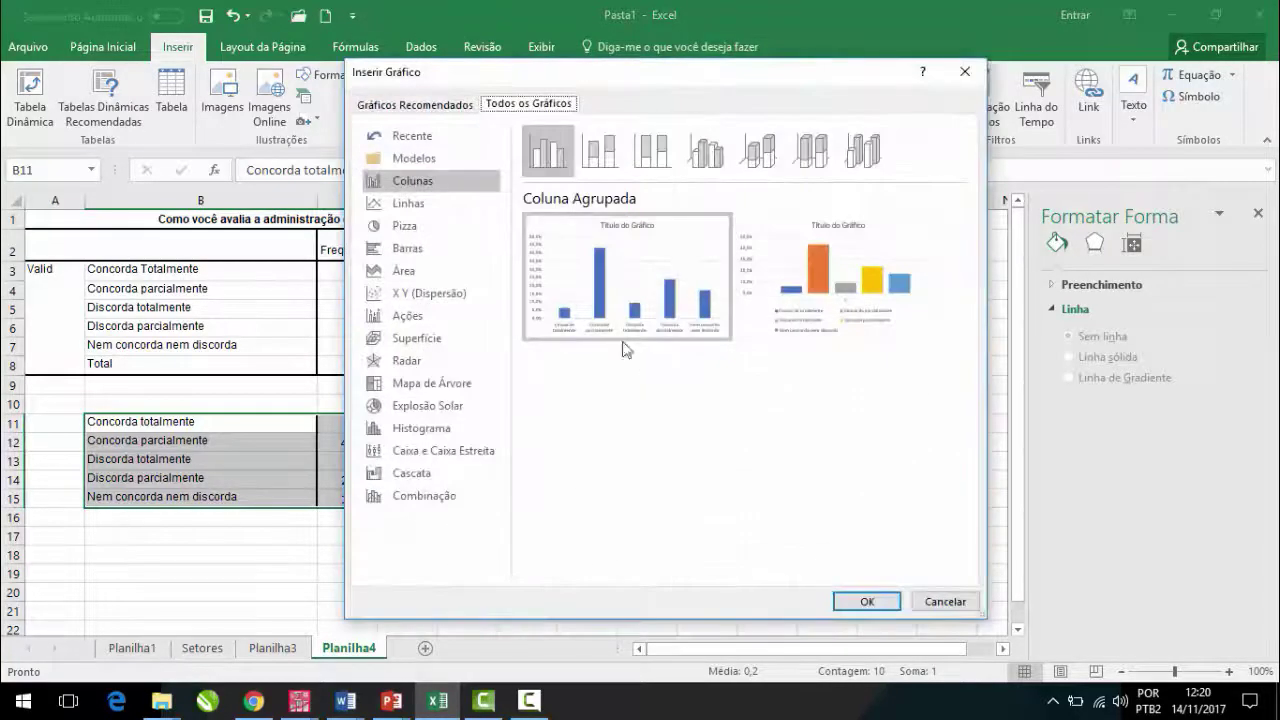
left_click(455, 162)
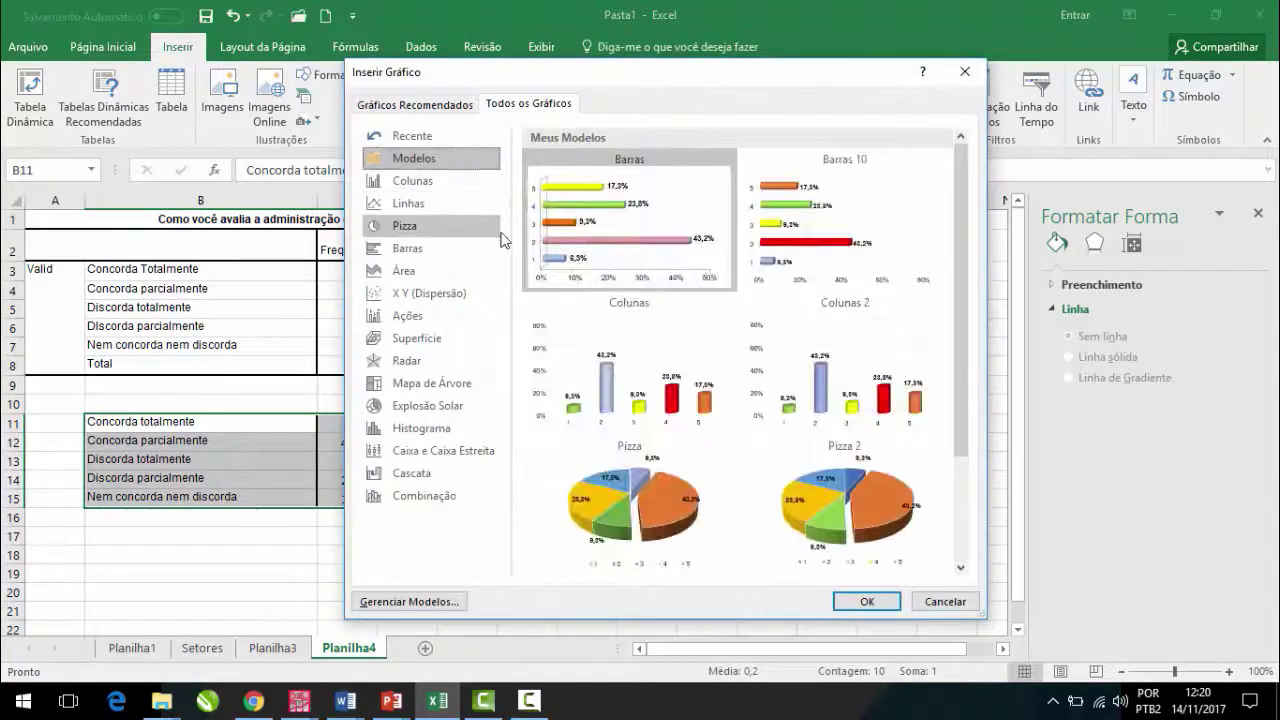
mouse_move(556, 260)
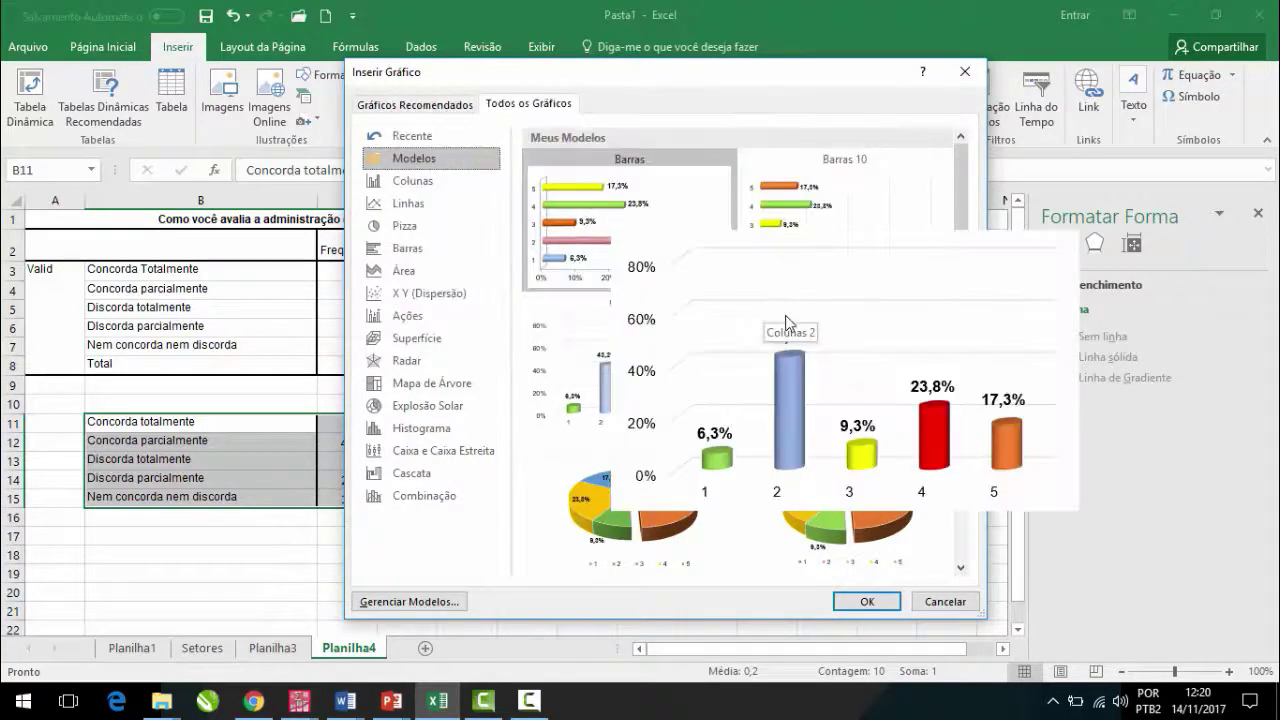
scroll(800, 435, "down", 3)
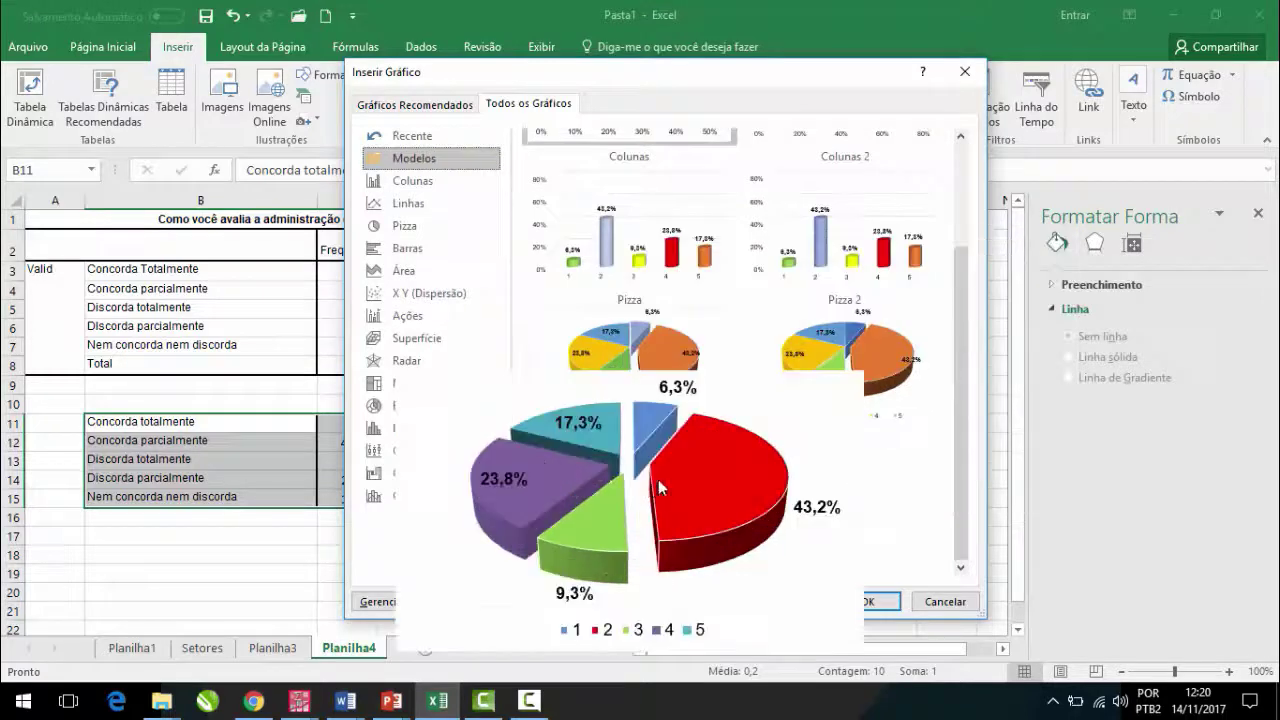
scroll(705, 474, "up", 3)
mouse_move(743, 283)
mouse_move(645, 272)
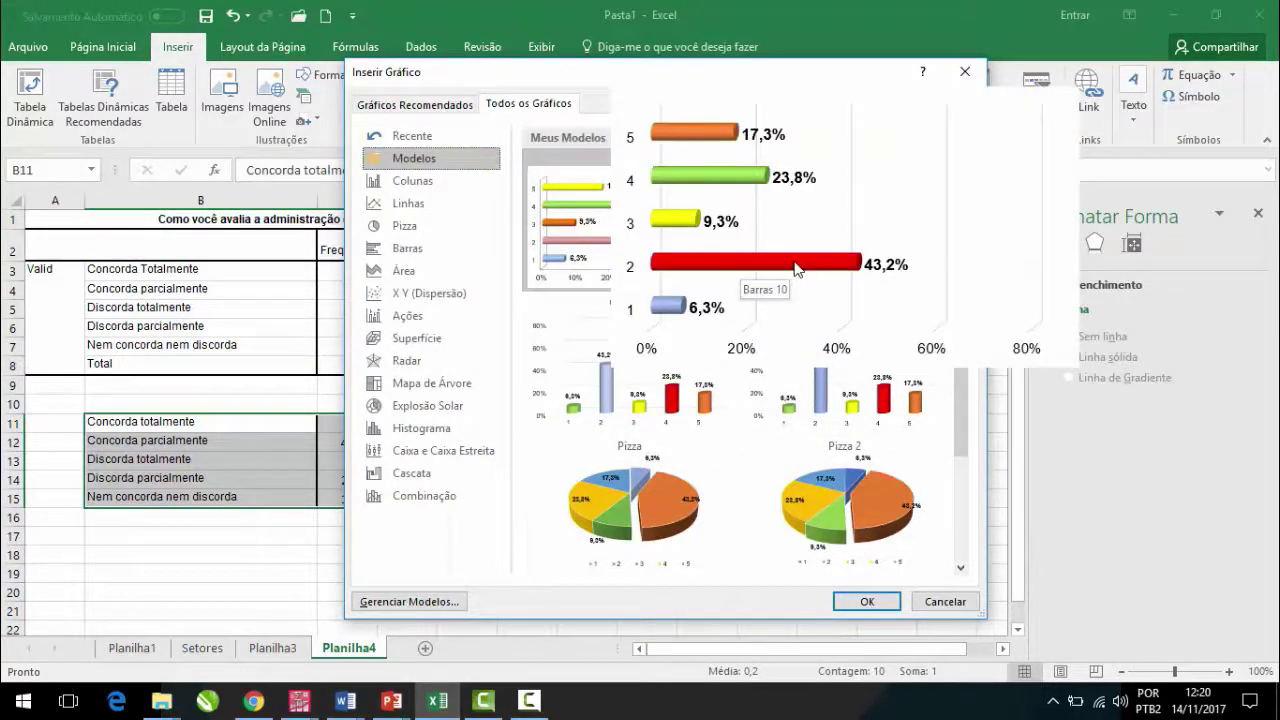
left_click(875, 604)
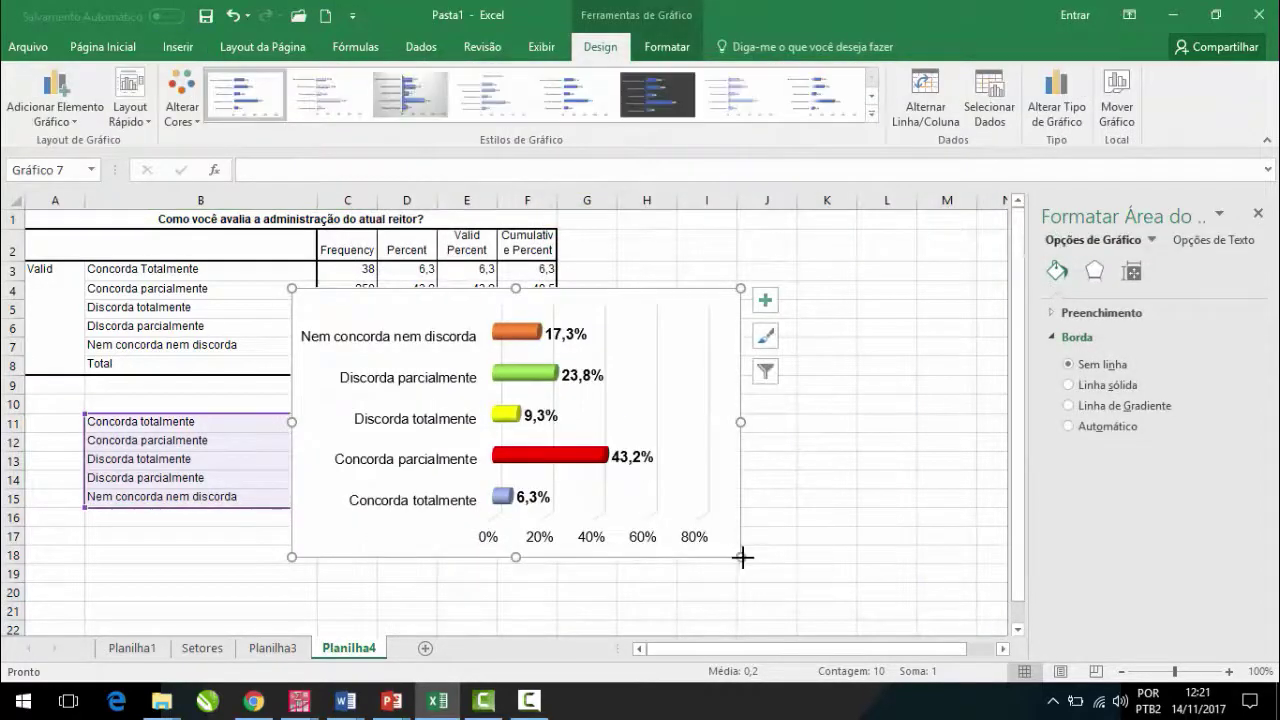
left_click_drag(741, 557, 956, 593)
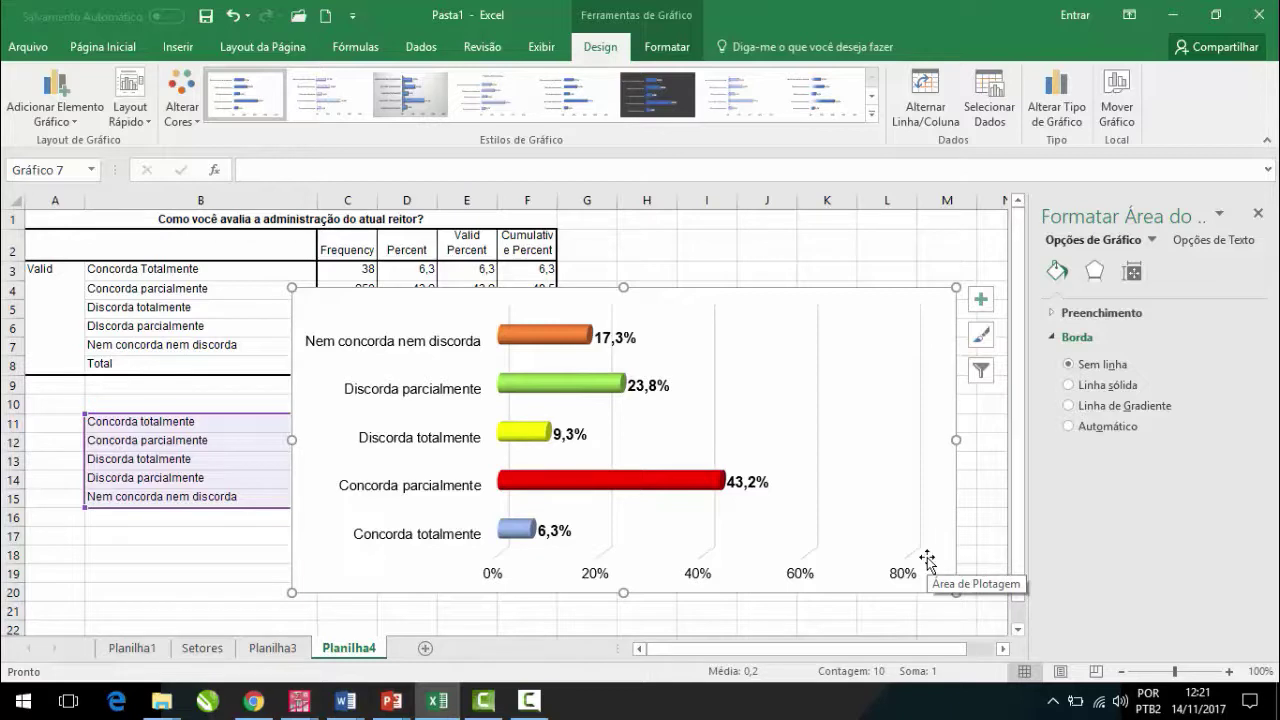
Step: Move the 17,3%, 23,8% and 43,2% data labels slightly away from the ends of their bars
left_click(630, 345)
left_click(628, 342)
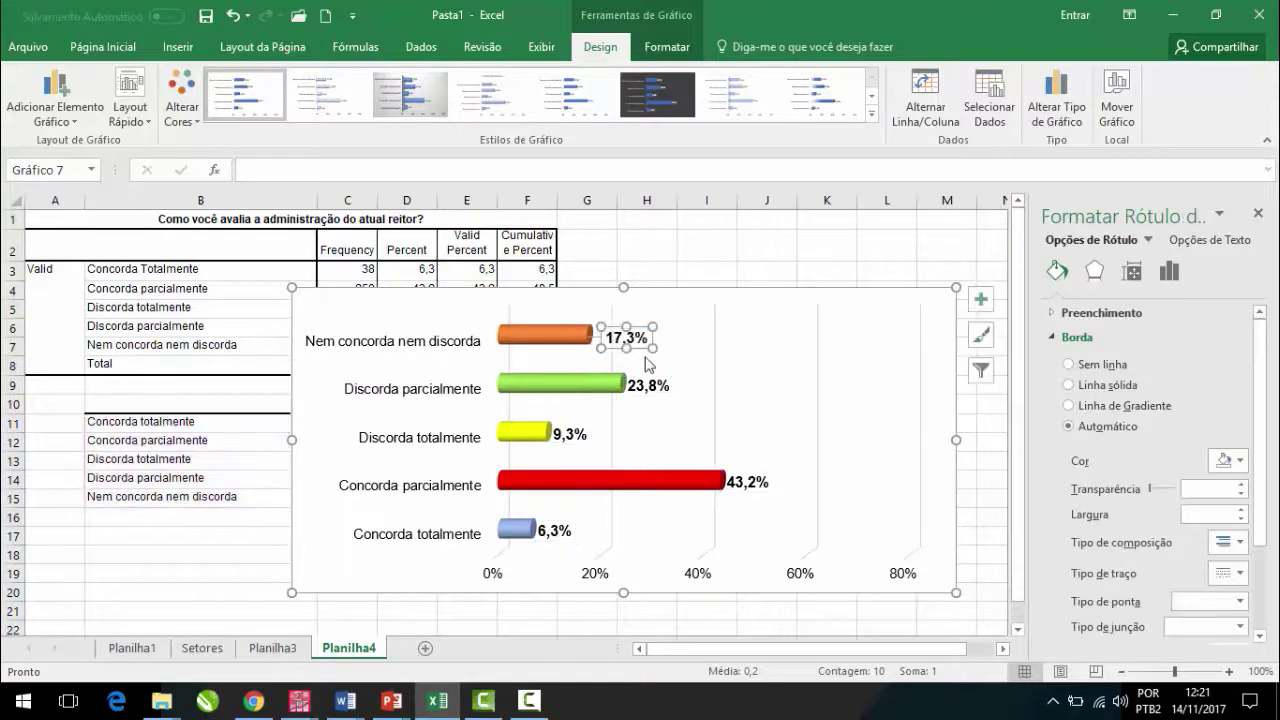
left_click(651, 385)
left_click_drag(658, 375, 666, 376)
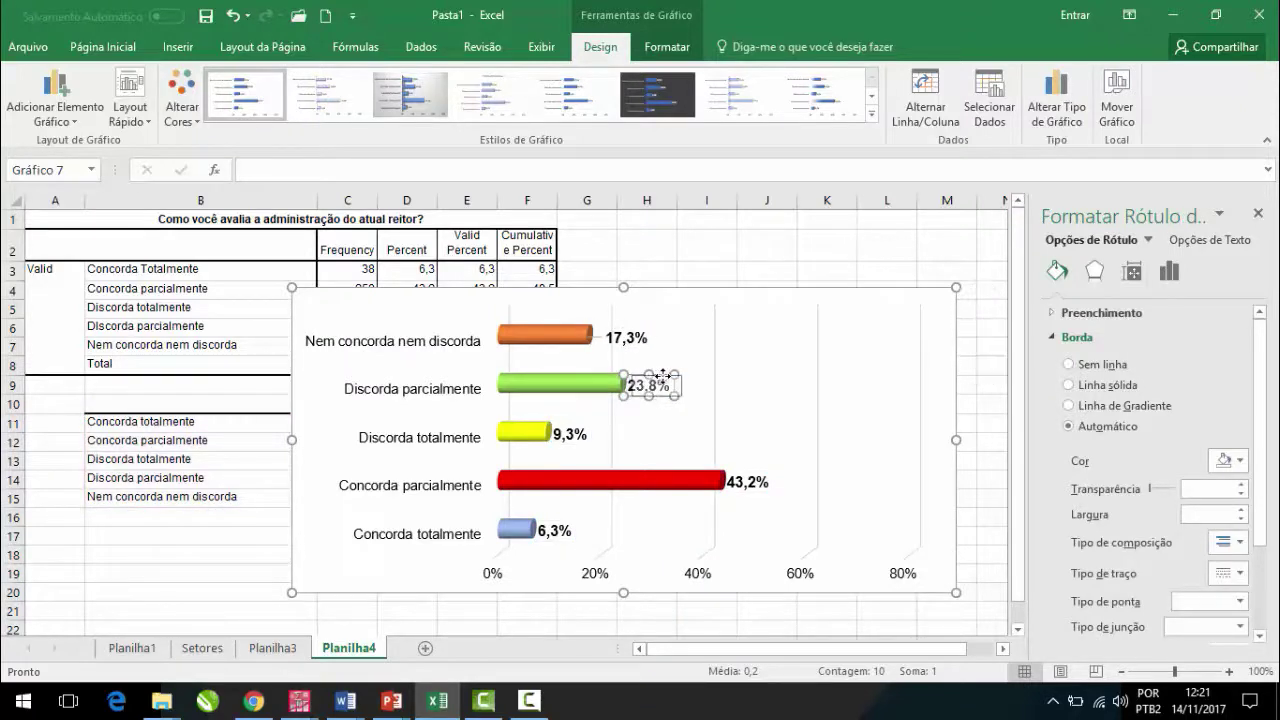
left_click(757, 478)
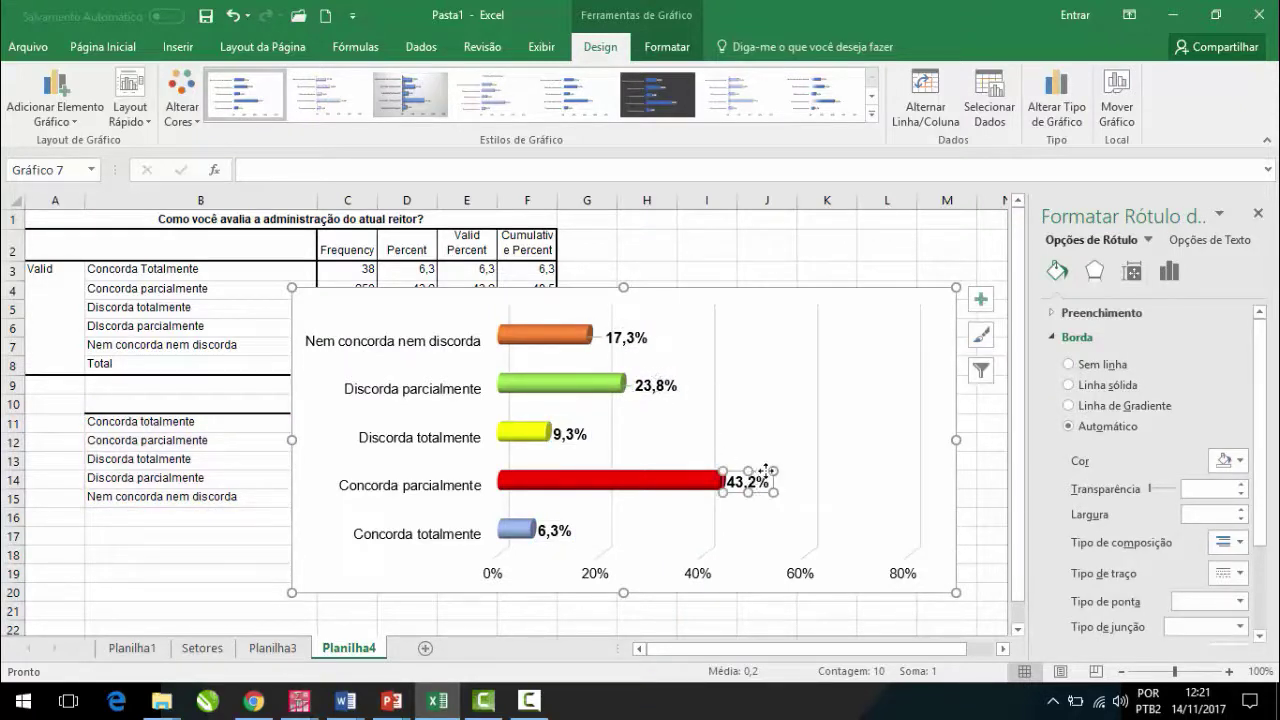
left_click_drag(725, 482, 733, 483)
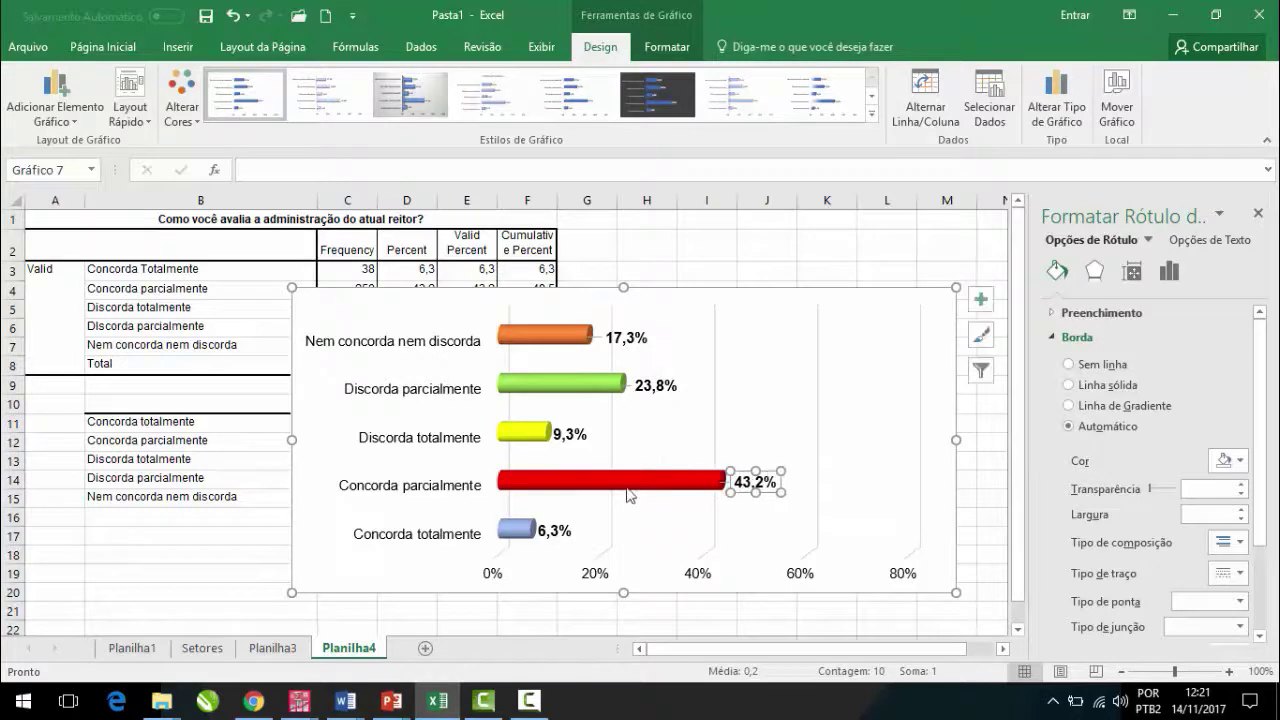
Step: Remove the leader lines connecting the moved data labels to their bars
left_click(725, 494)
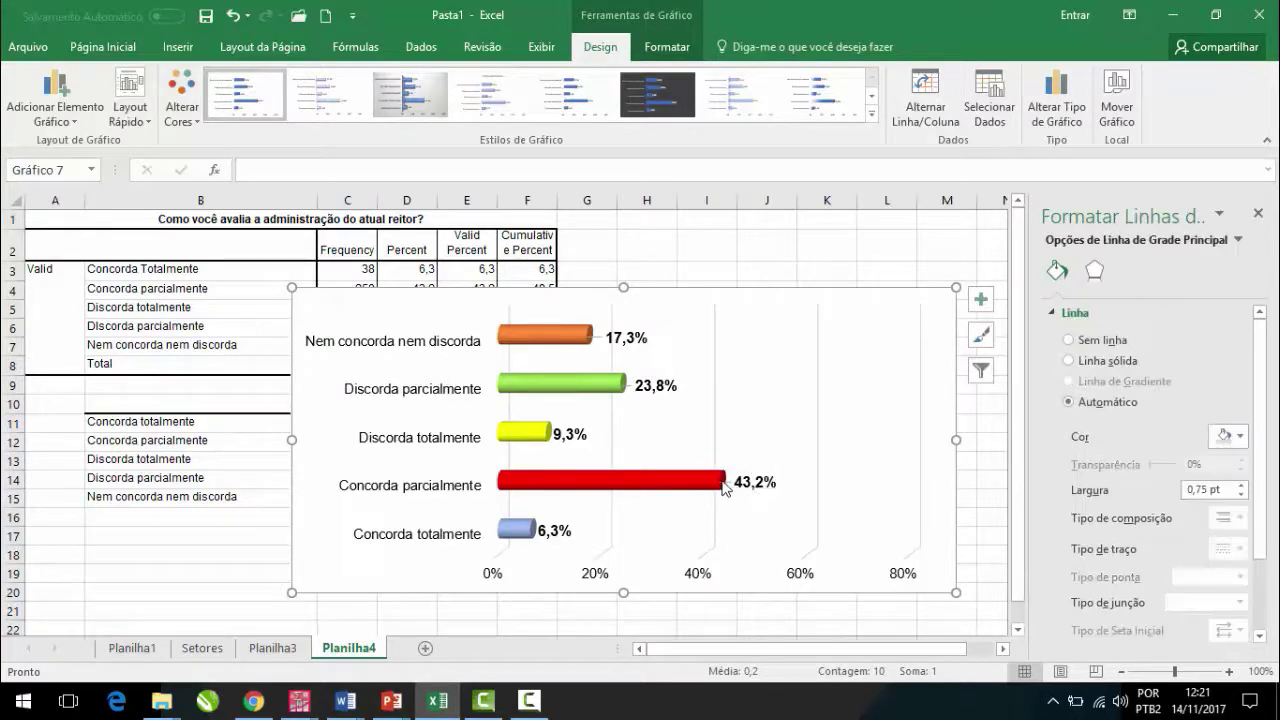
left_click(725, 485)
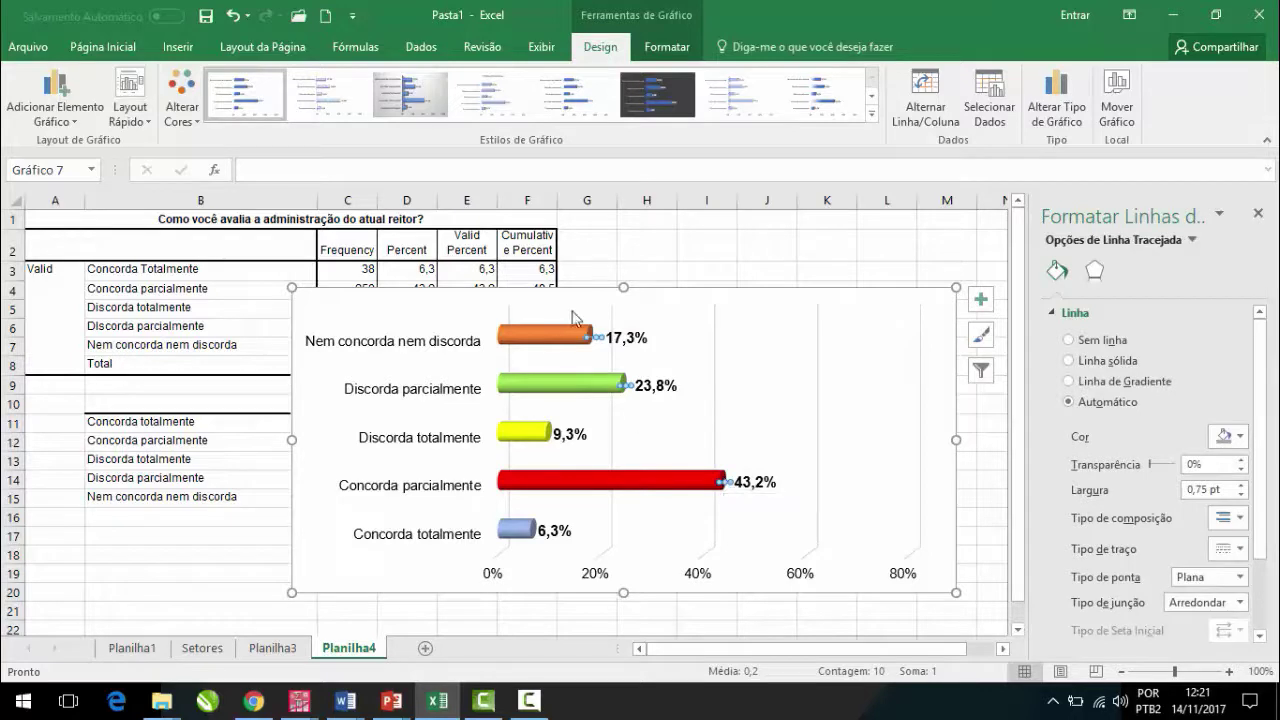
left_click(532, 548)
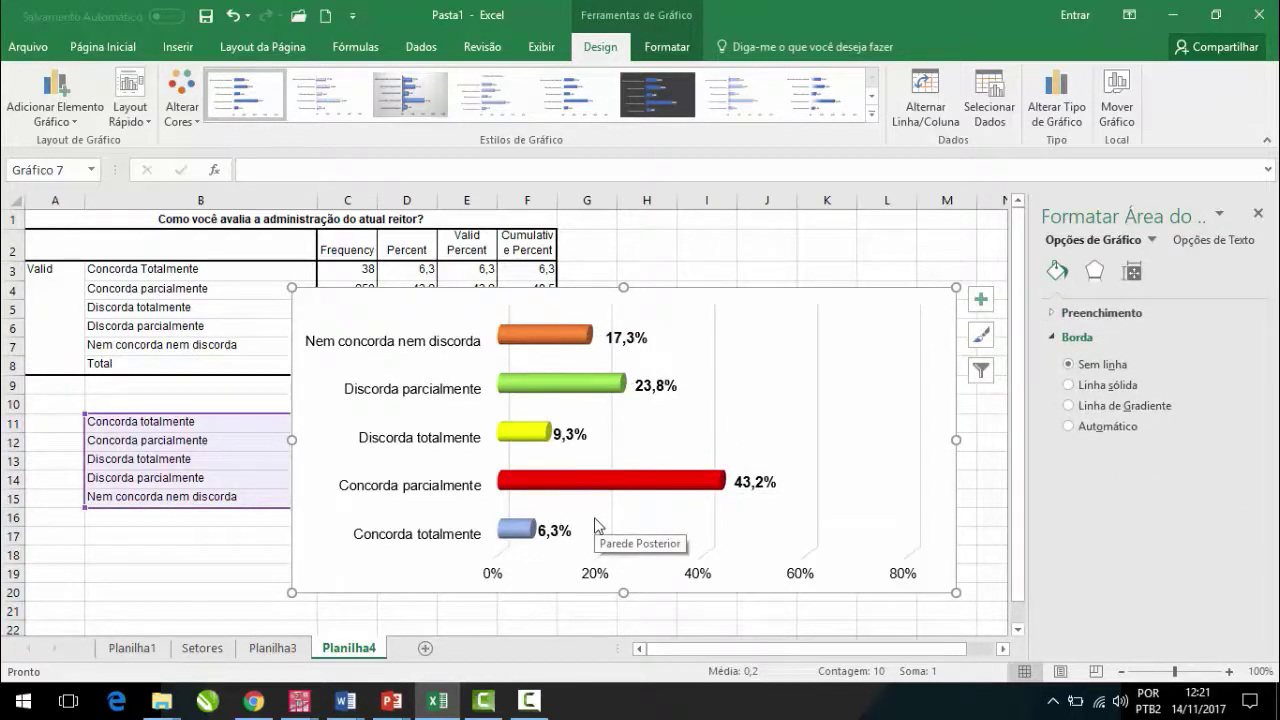
Step: Move the 9,3% and 6,3% data labels slightly away from their bars and deselect the chart
left_click(565, 437)
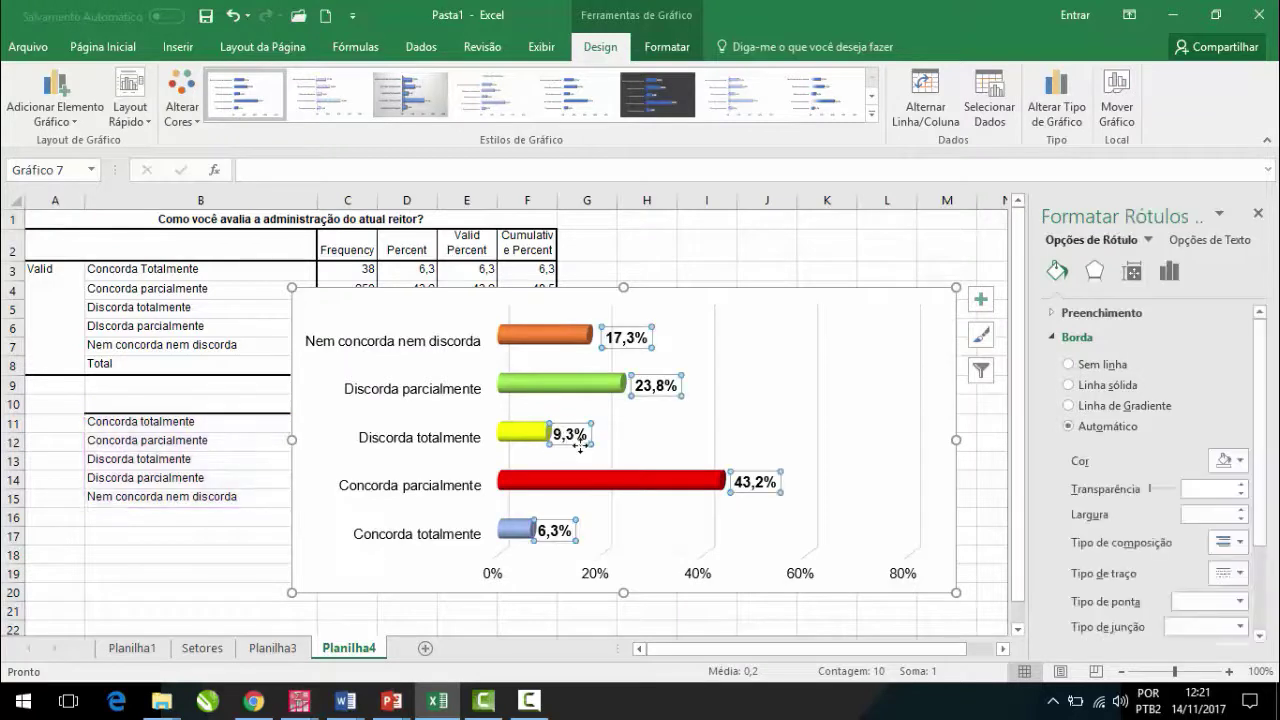
left_click(578, 440)
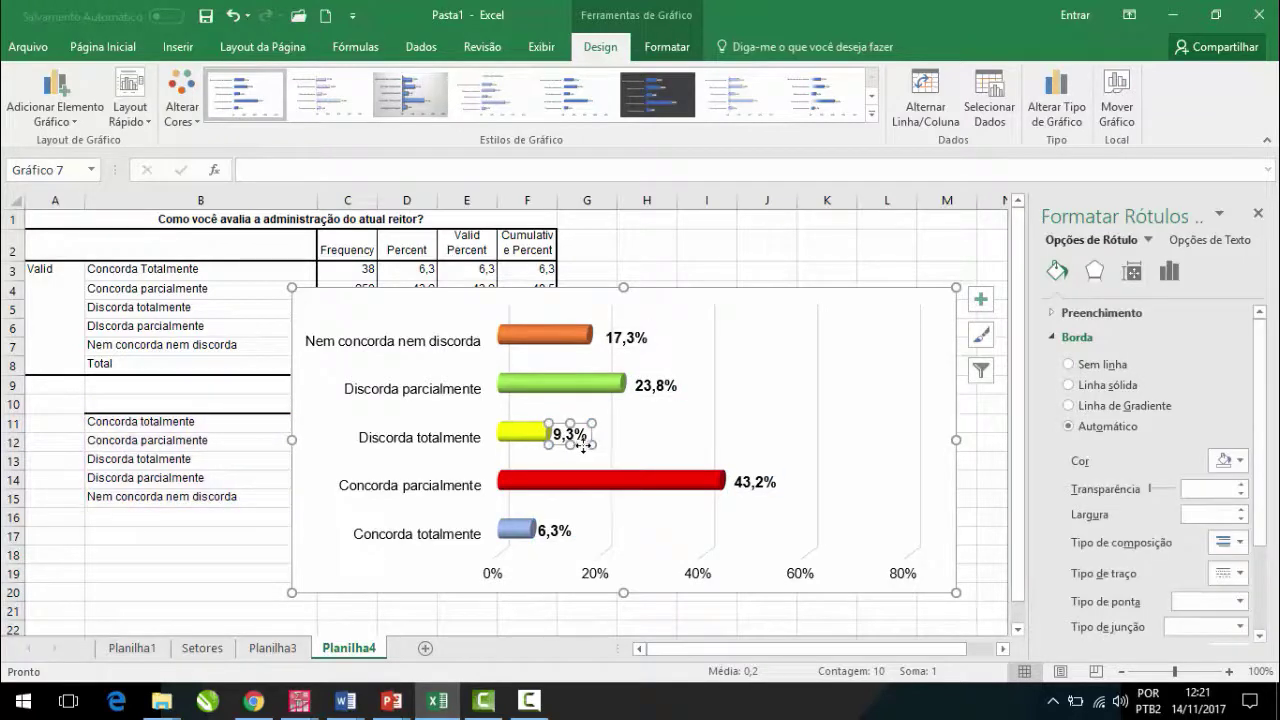
left_click(553, 532)
left_click_drag(559, 545, 566, 545)
left_click(444, 607)
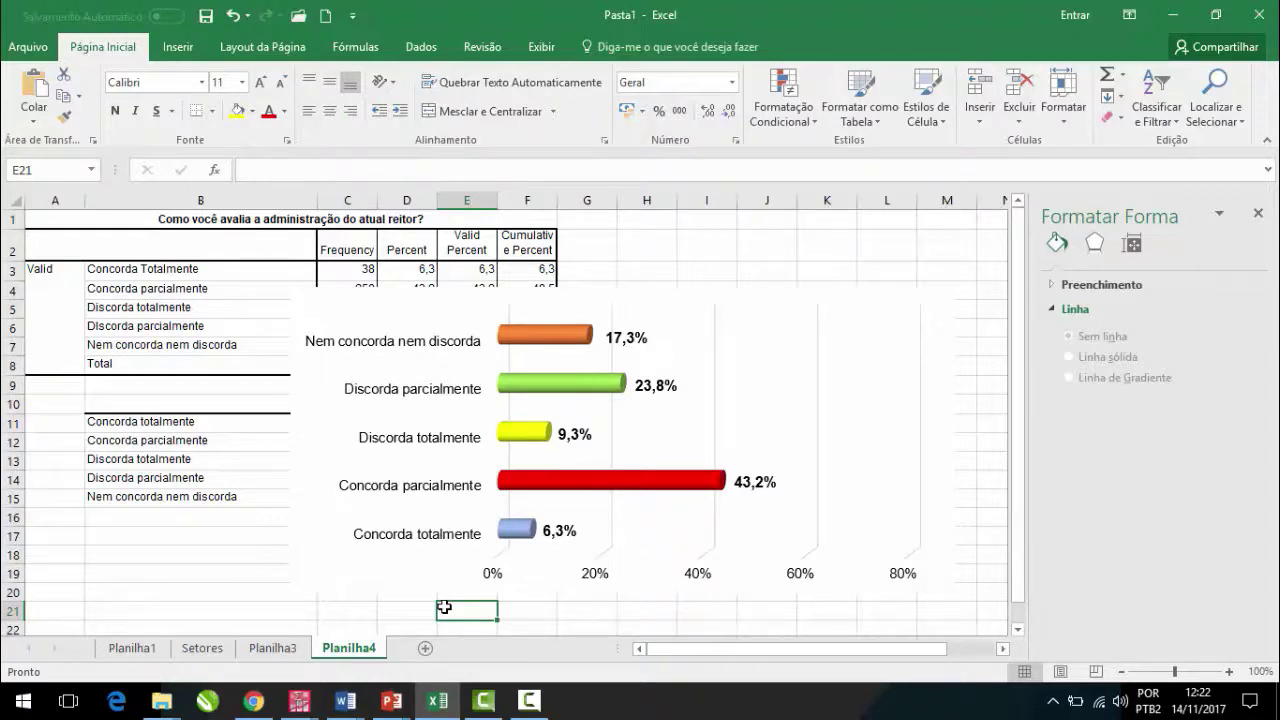
left_click(529, 700)
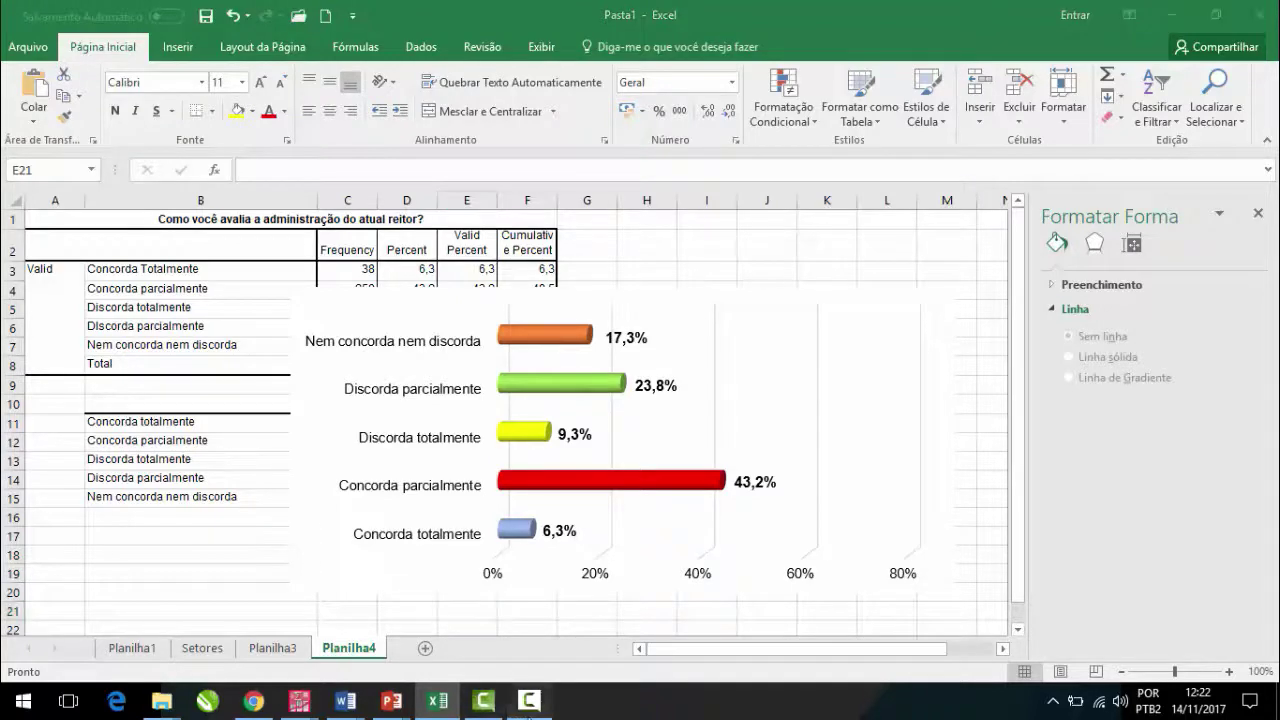